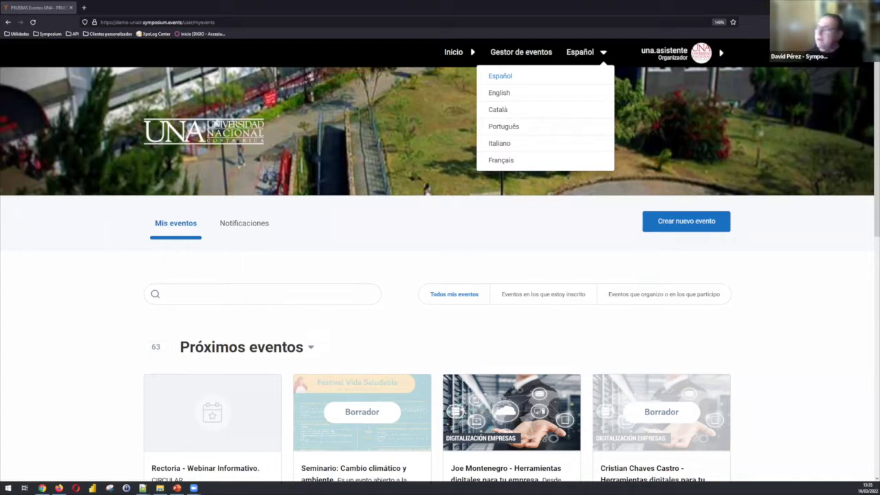
Close the interface language list and scroll Mis eventos down to the Eventos disfrutados heading.
click(804, 323)
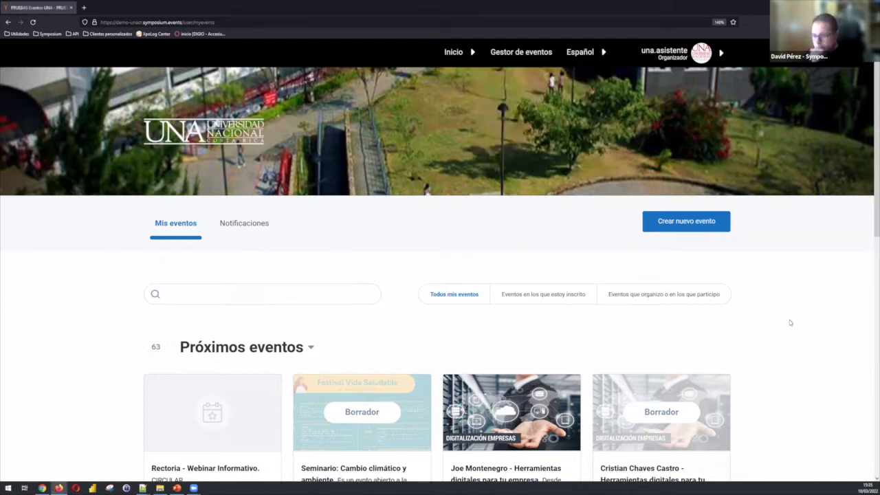
scroll(786, 316, down, 1)
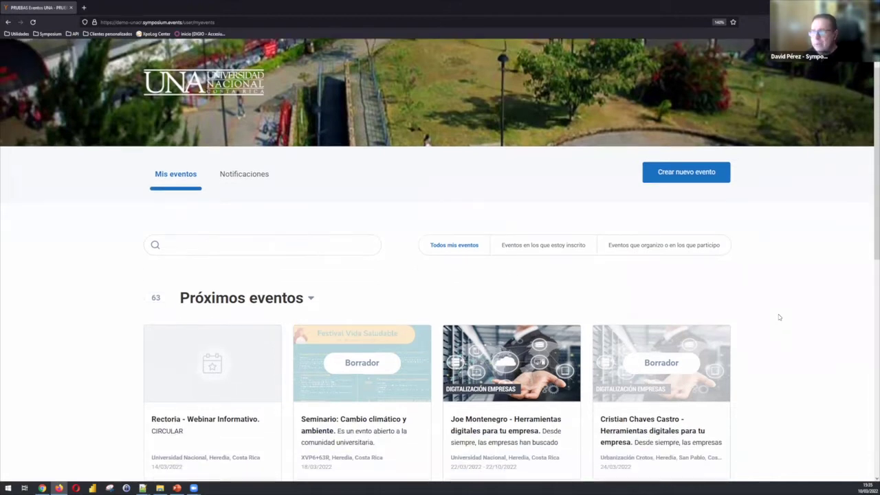
scroll(779, 317, down, 3)
scroll(778, 317, down, 3)
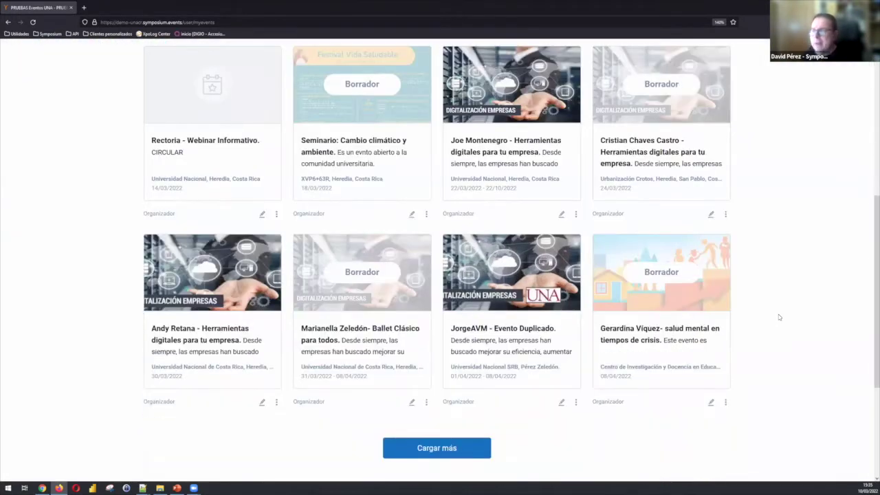
scroll(777, 313, down, 1)
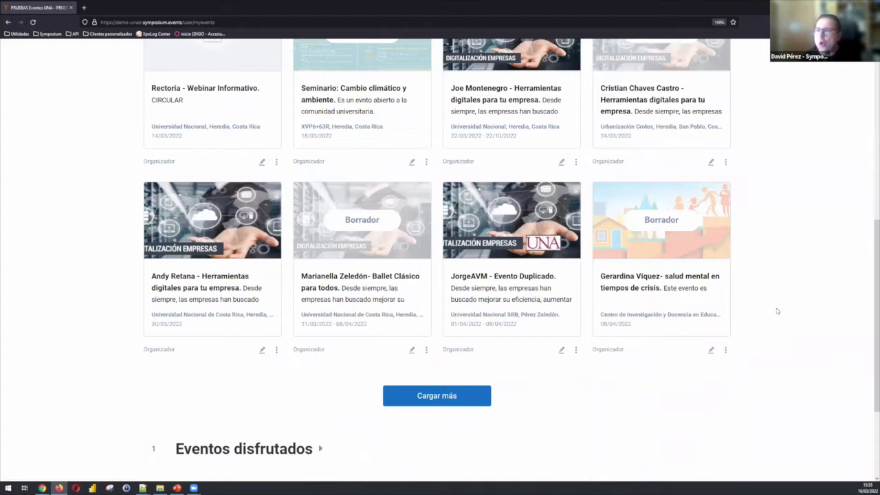
scroll(764, 300, up, 1)
scroll(763, 297, up, 4)
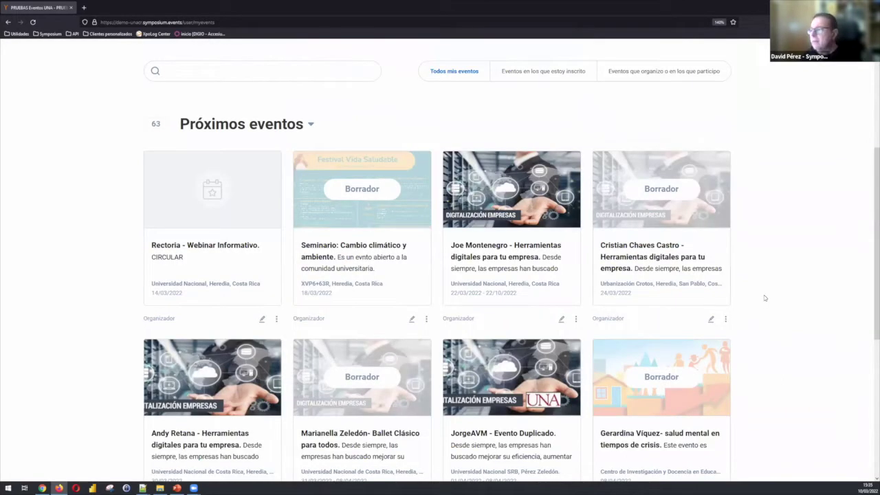
scroll(767, 284, down, 1)
scroll(766, 283, down, 2)
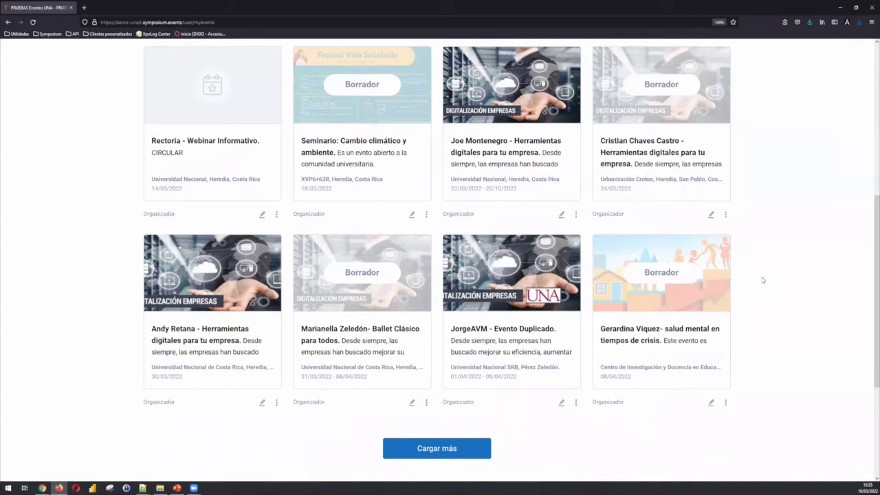
scroll(761, 279, down, 2)
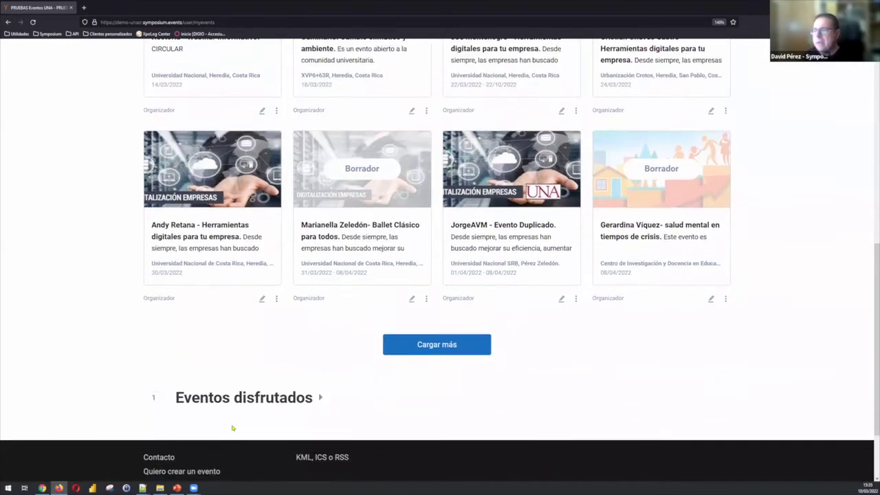
Expand Eventos disfrutados to show its one past draft event, then return to the top.
click(258, 393)
scroll(68, 306, down, 1)
scroll(71, 300, down, 1)
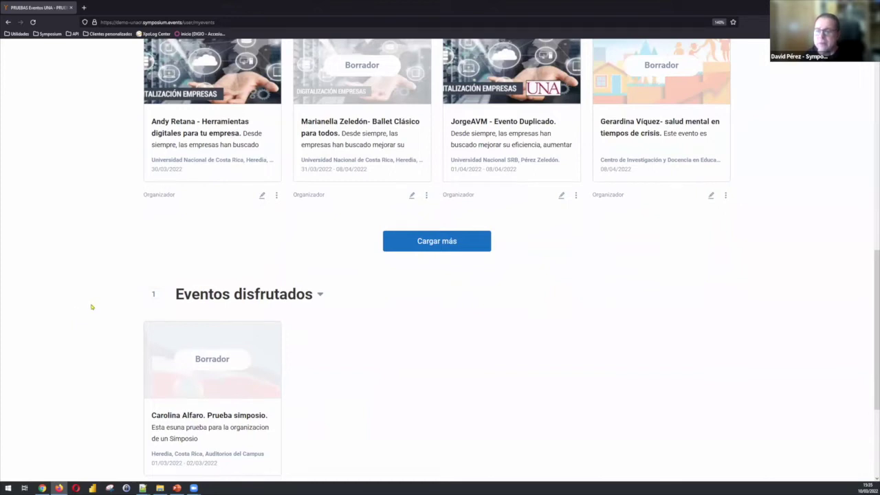
scroll(96, 313, down, 2)
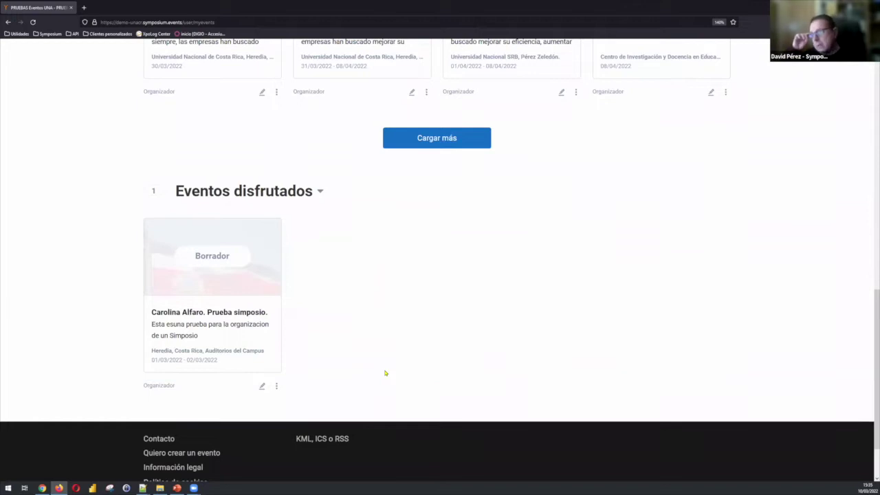
scroll(385, 373, up, 3)
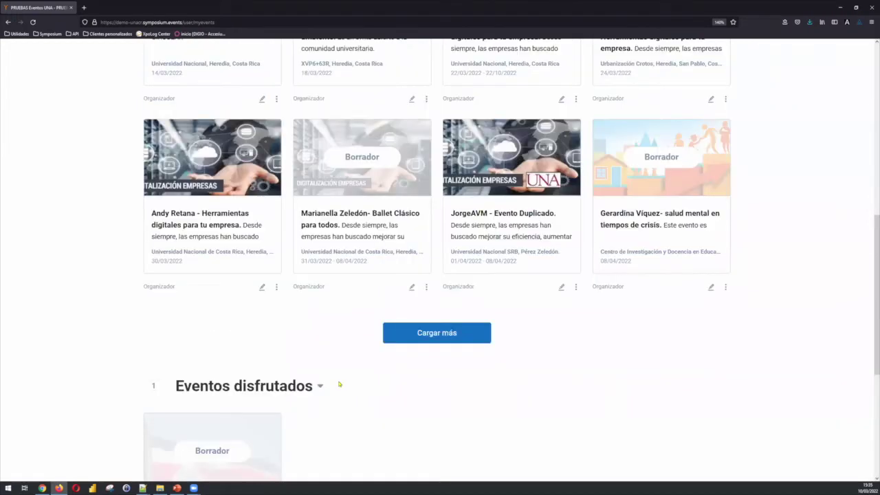
scroll(141, 343, up, 2)
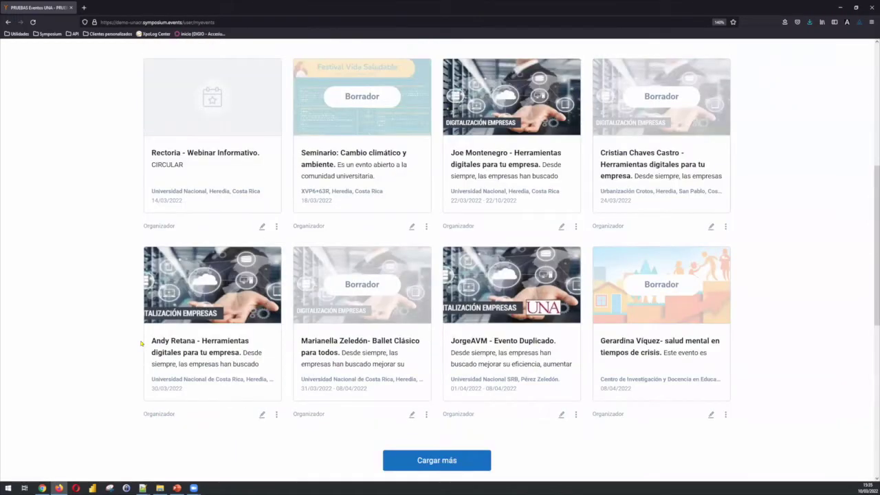
scroll(54, 229, up, 1)
scroll(139, 195, up, 3)
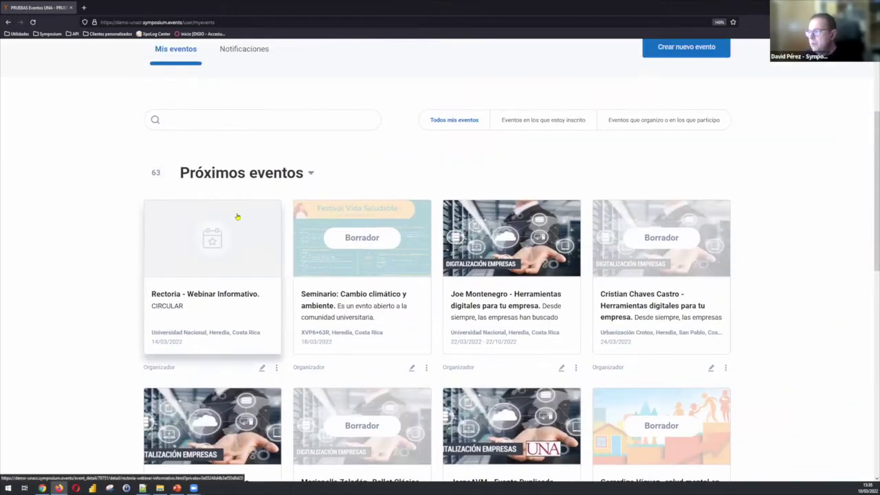
Search my events by the organizer's first name and show the single result's organizer options.
click(235, 120)
text(david)
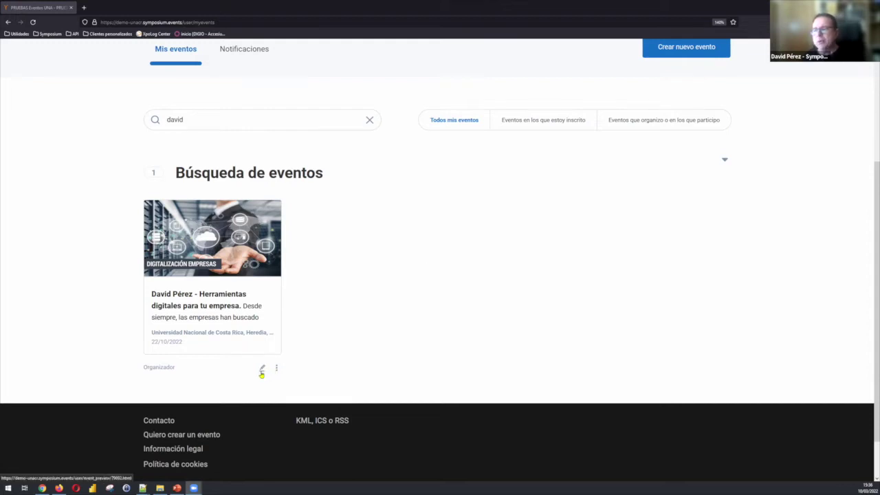
double_click(157, 368)
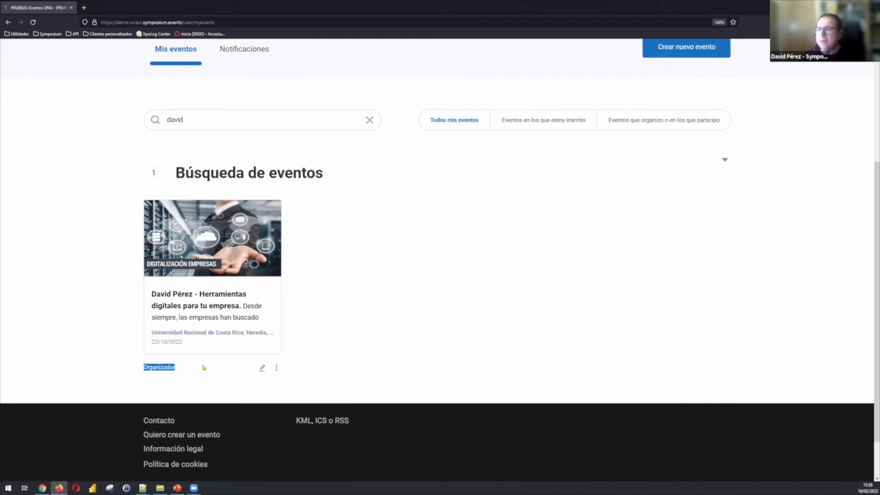
click(183, 371)
double_click(163, 370)
click(405, 363)
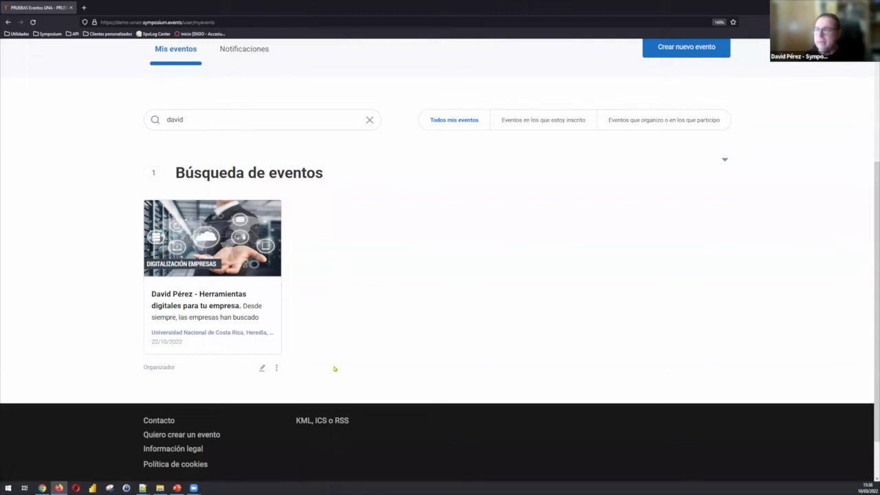
click(277, 370)
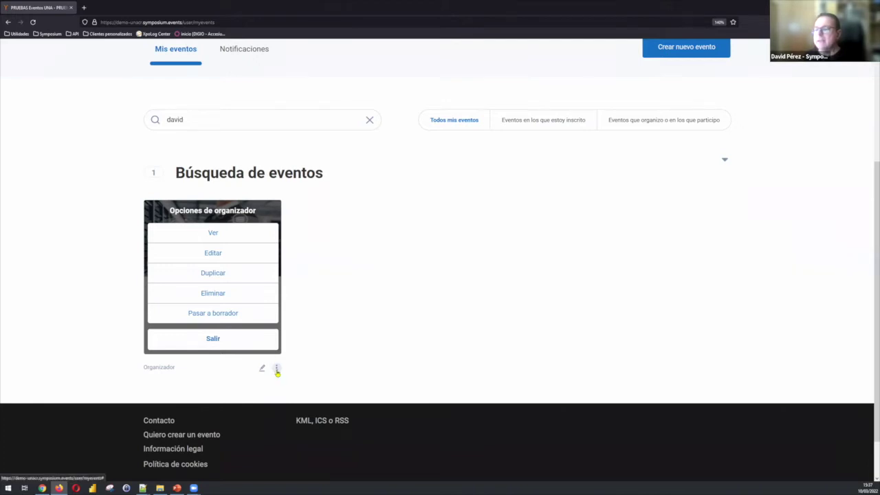
Close the organizer options and open the Herramientas digitales para tu empresa event's management page.
click(277, 369)
click(262, 368)
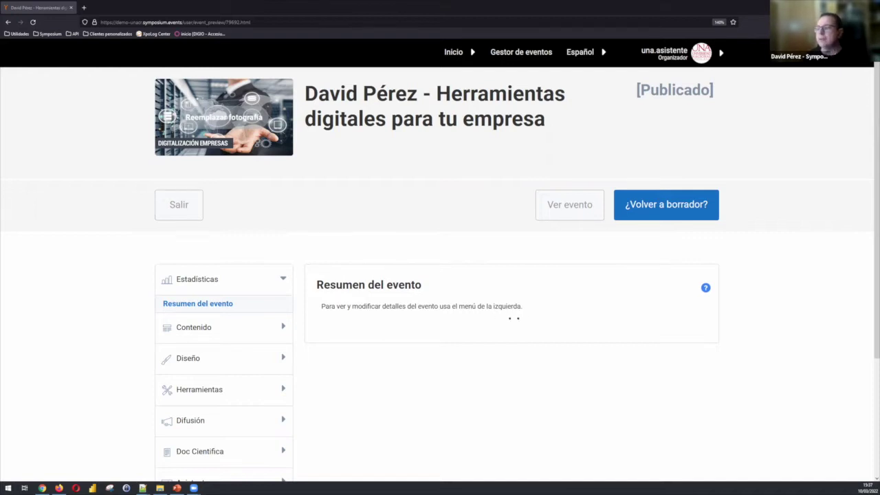
Check the summary's 10 visits and open the event's public page via Ver evento in a new tab.
scroll(775, 286, down, 2)
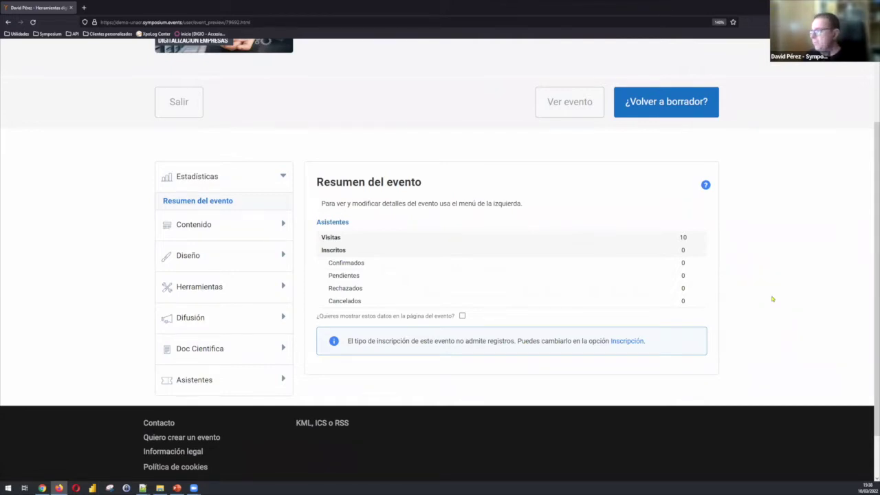
scroll(772, 298, up, 1)
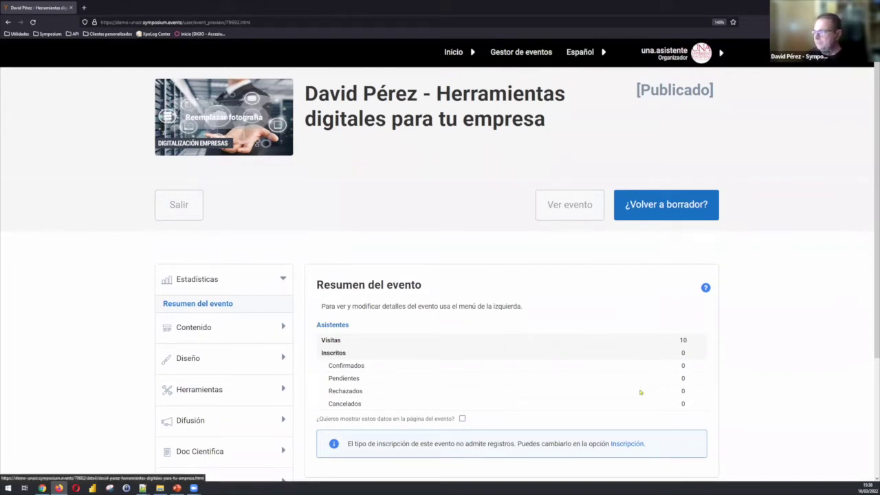
double_click(684, 341)
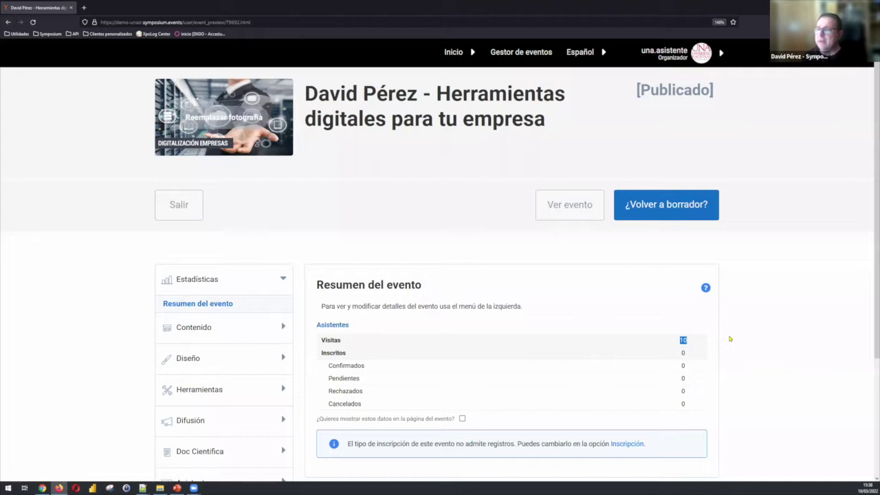
click(570, 208)
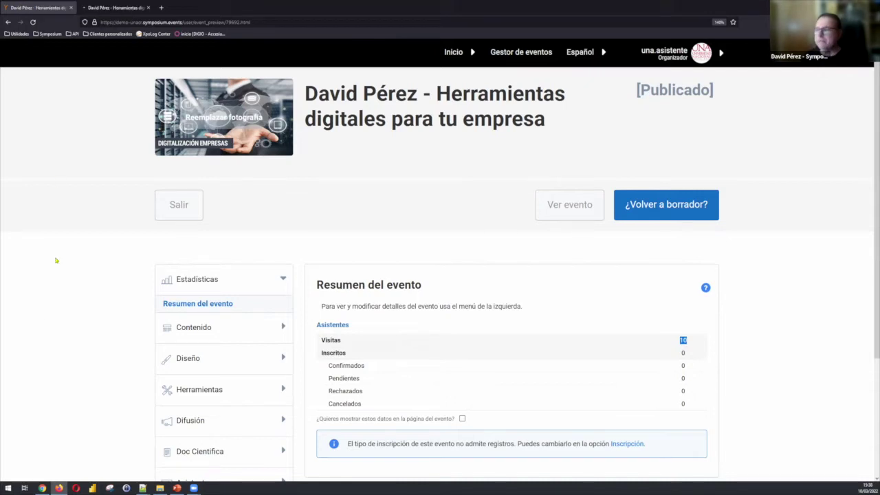
scroll(90, 339, down, 2)
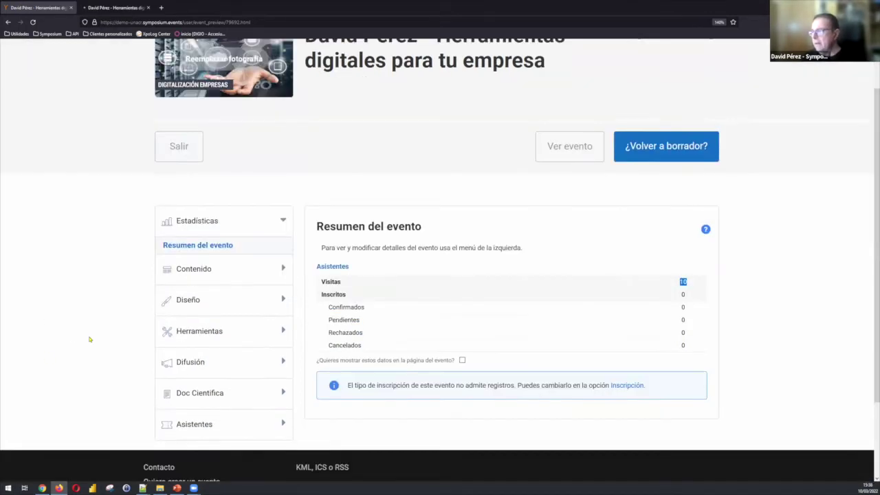
scroll(89, 339, down, 2)
click(82, 303)
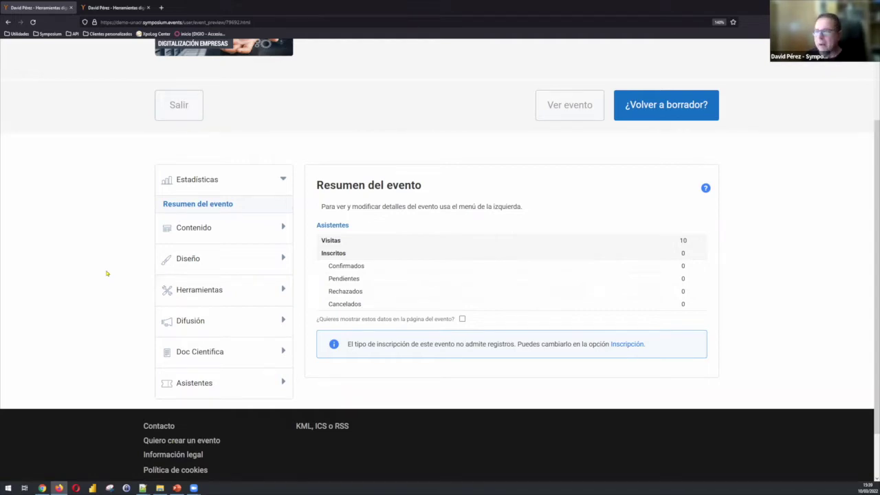
scroll(106, 273, up, 3)
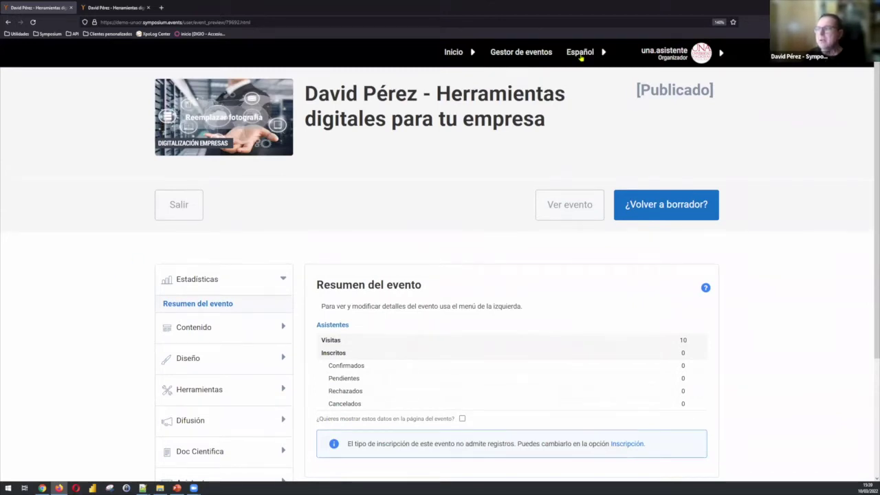
scroll(90, 335, down, 3)
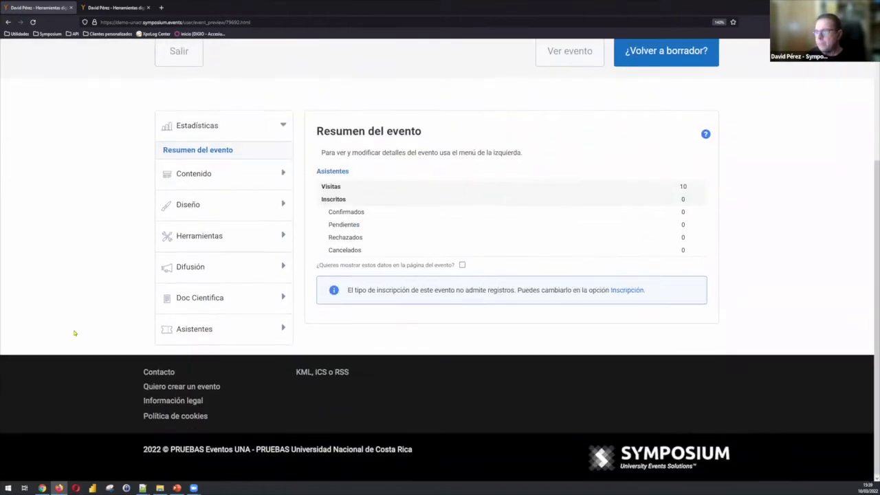
Review the event's Datos básicos form (Seminario virtual, Evento estándar) and expand Herramientas.
click(198, 171)
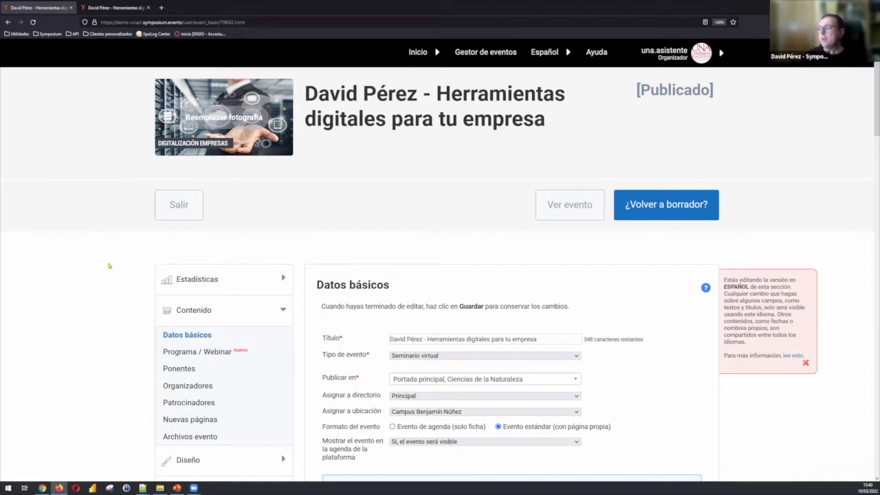
scroll(110, 265, down, 2)
scroll(110, 266, down, 2)
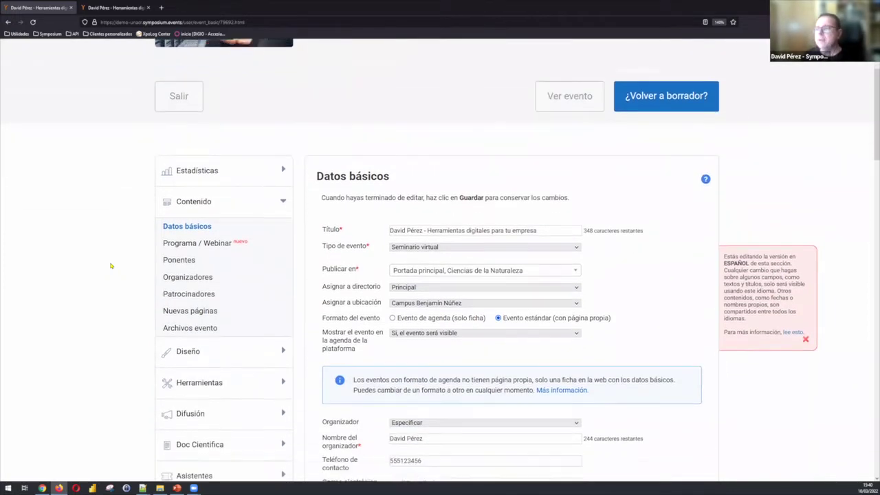
scroll(110, 265, down, 3)
scroll(111, 265, up, 2)
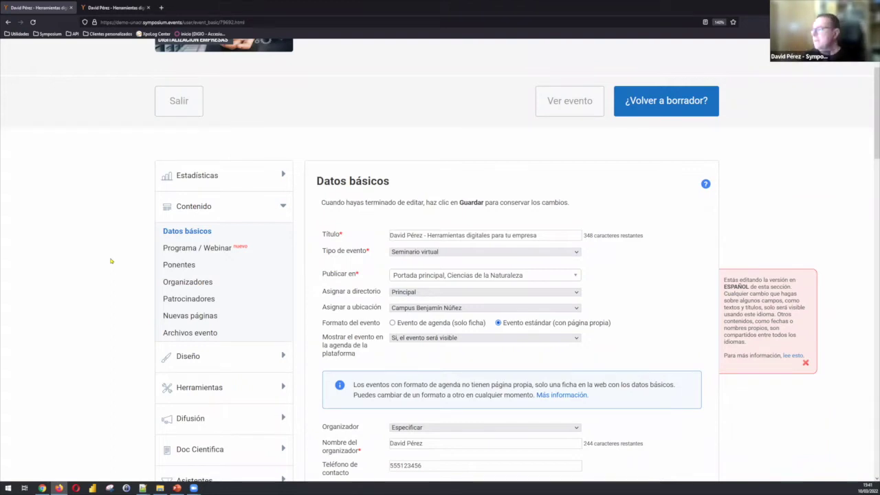
click(209, 399)
Open Activar modo multi idioma and check the original-language list, keeping Español.
scroll(210, 397, down, 2)
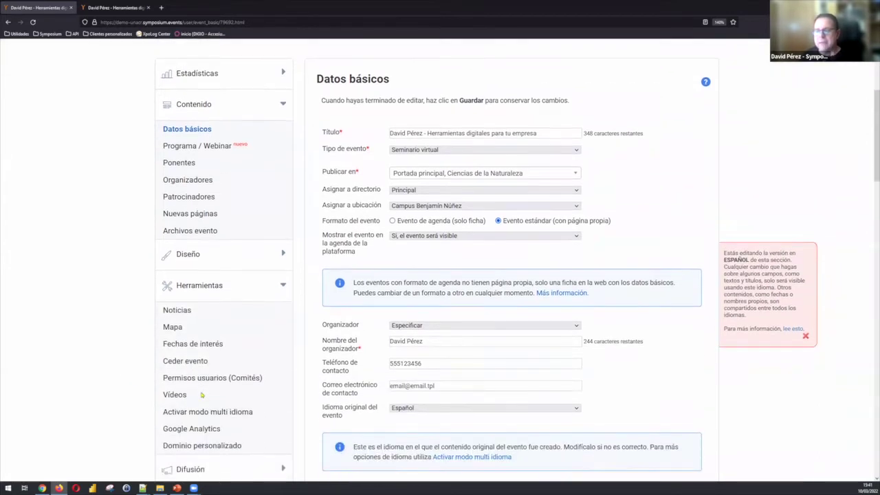
click(215, 417)
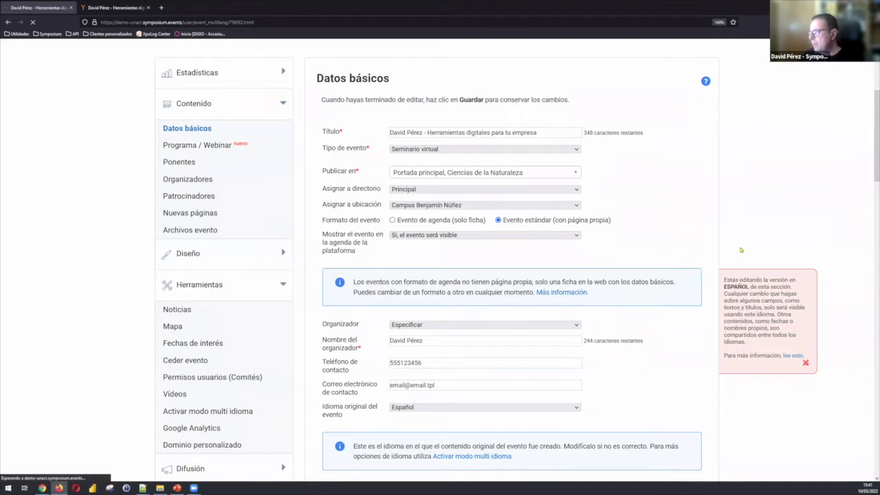
scroll(740, 245, down, 3)
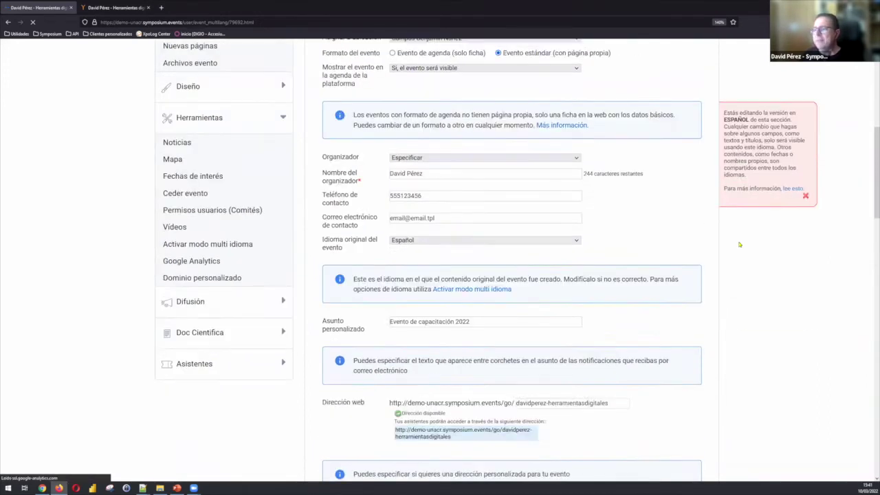
scroll(416, 287, down, 3)
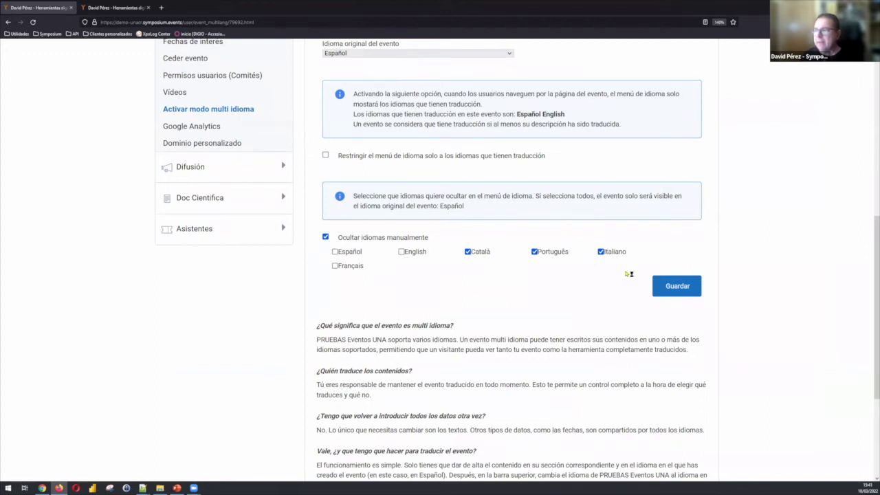
scroll(625, 276, down, 1)
scroll(625, 276, up, 3)
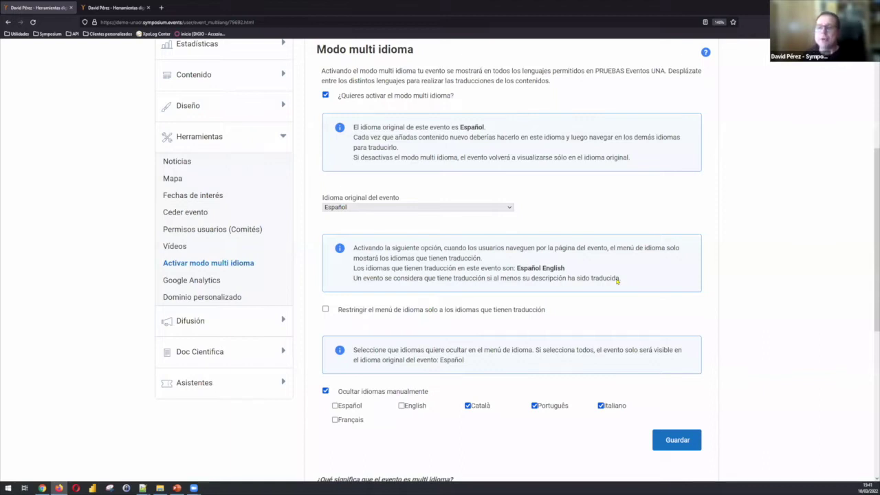
scroll(660, 271, up, 3)
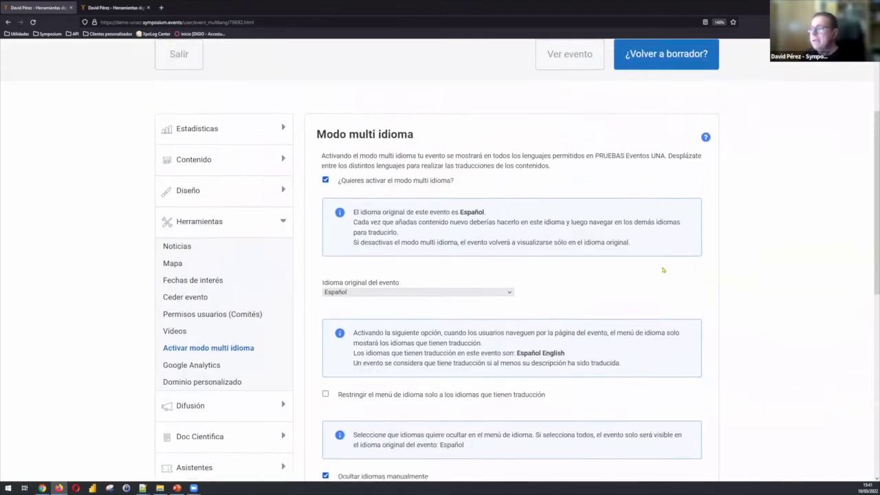
click(433, 310)
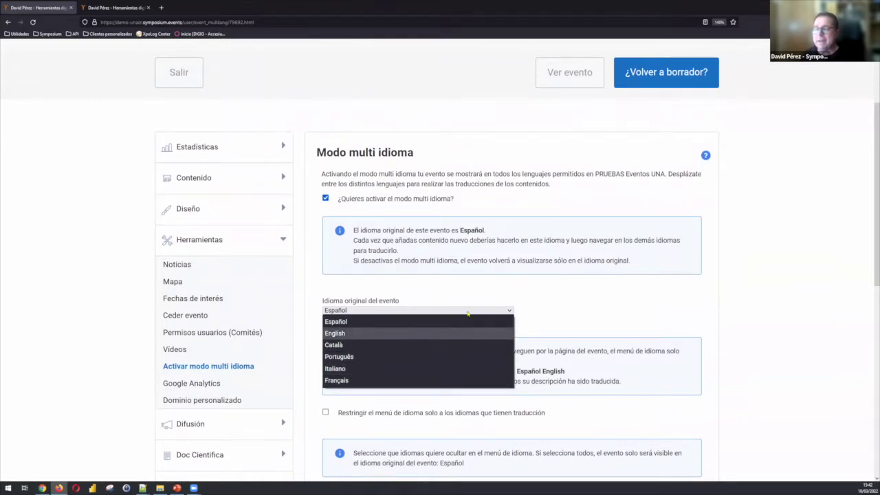
click(482, 289)
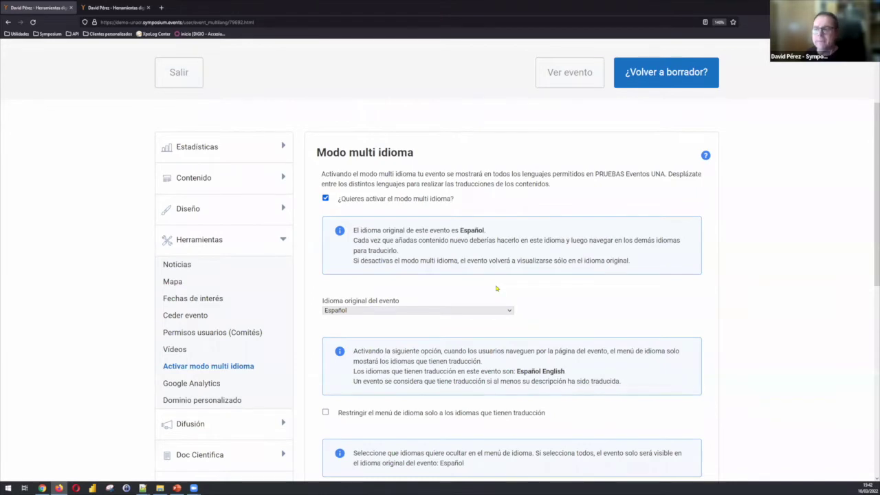
scroll(496, 289, up, 2)
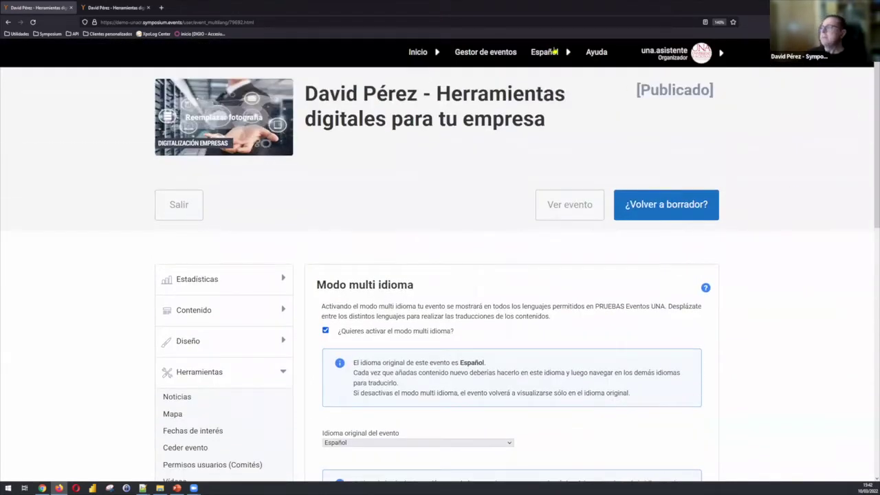
click(544, 52)
Switch the interface to English and open the event's Basic details page under Content.
click(465, 96)
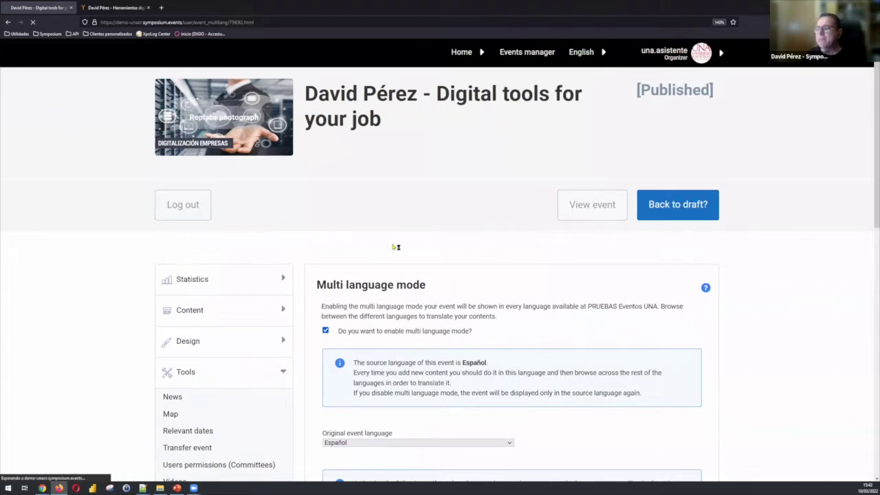
scroll(822, 259, down, 3)
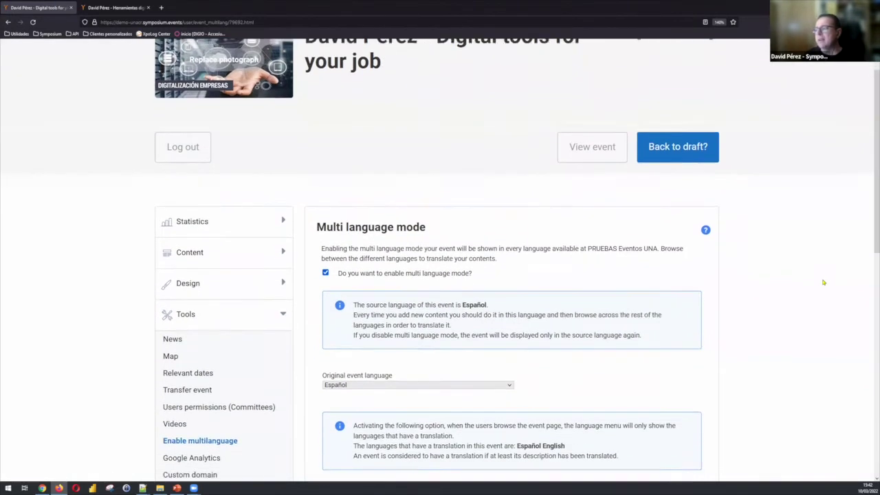
scroll(624, 218, down, 2)
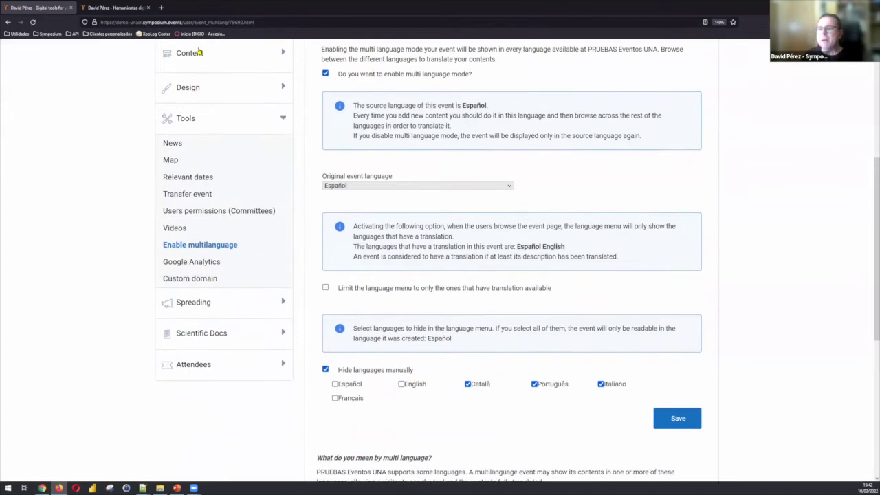
click(193, 53)
click(166, 98)
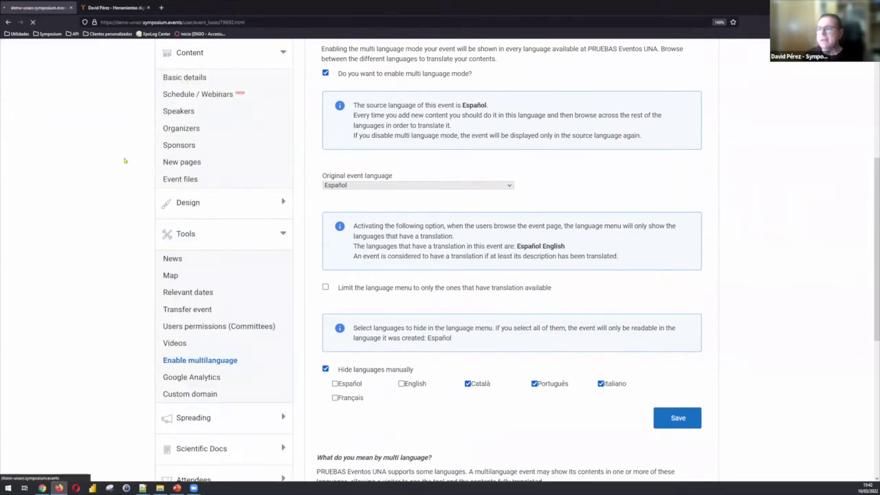
scroll(127, 165, down, 2)
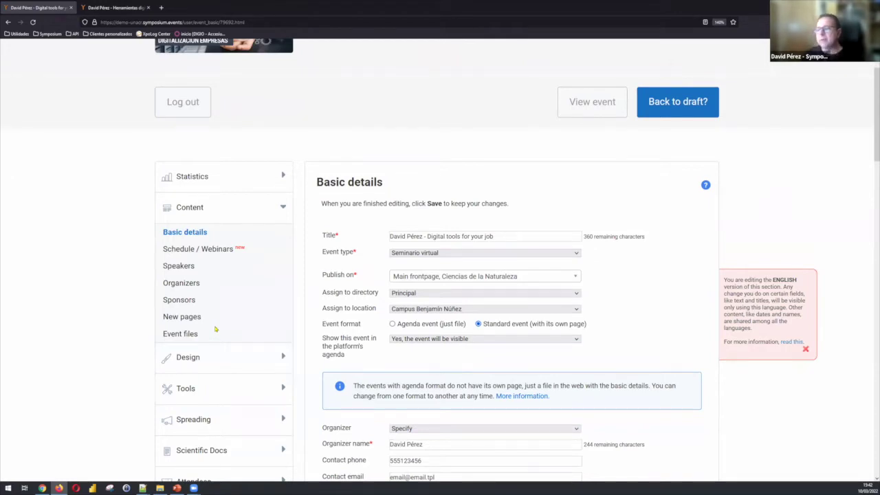
scroll(274, 302, up, 2)
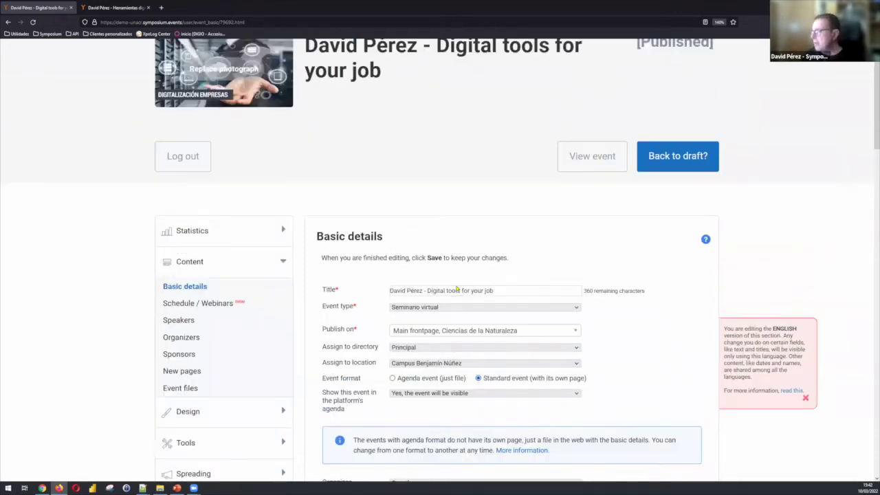
Change the interface language from English back to Español.
click(562, 53)
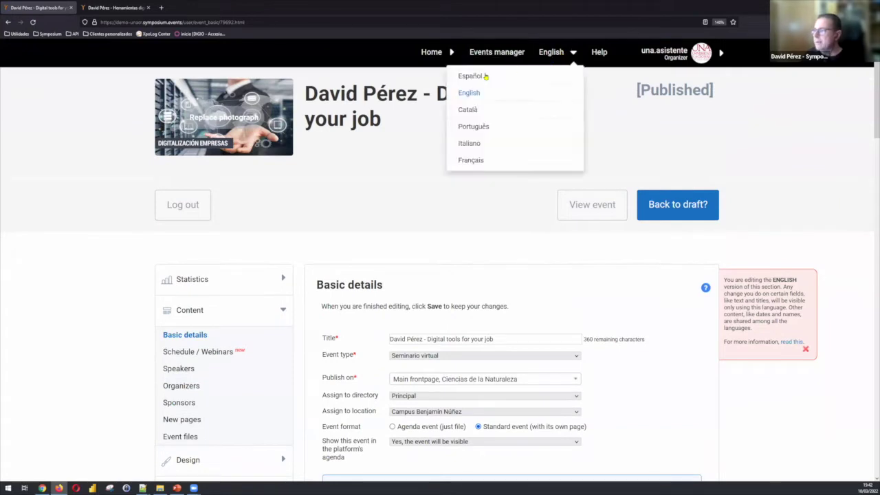
click(486, 76)
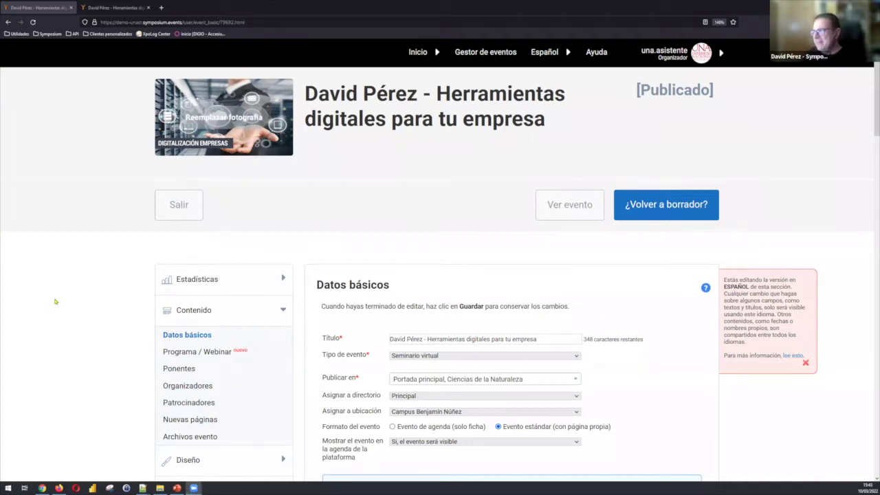
Look over the Spanish Datos básicos form and expand the Herramientas sidebar section.
scroll(93, 342, down, 3)
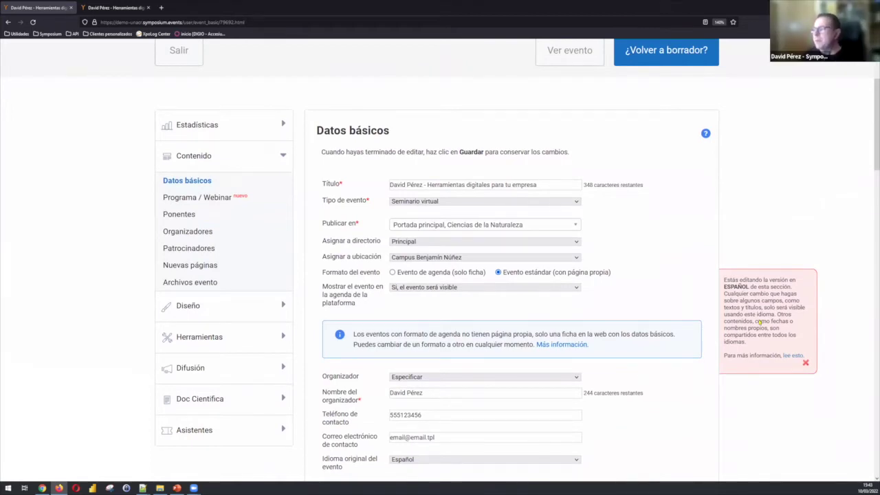
scroll(771, 266, down, 3)
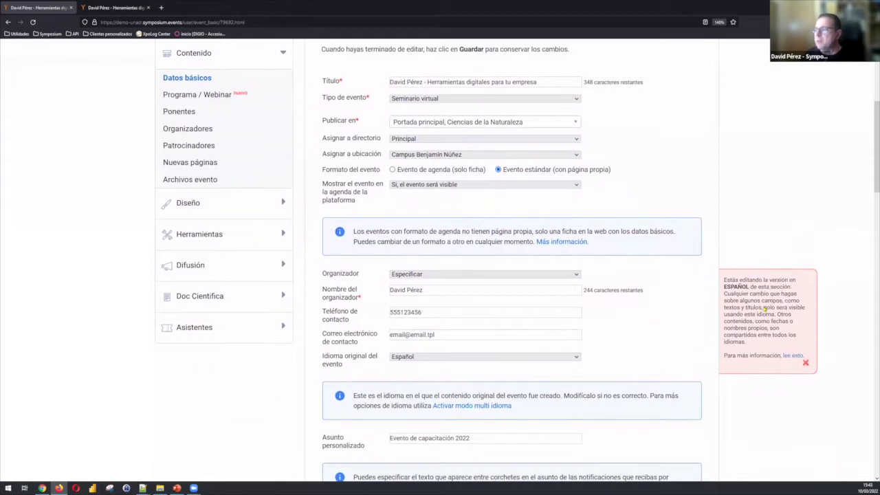
scroll(675, 278, down, 1)
scroll(674, 278, up, 3)
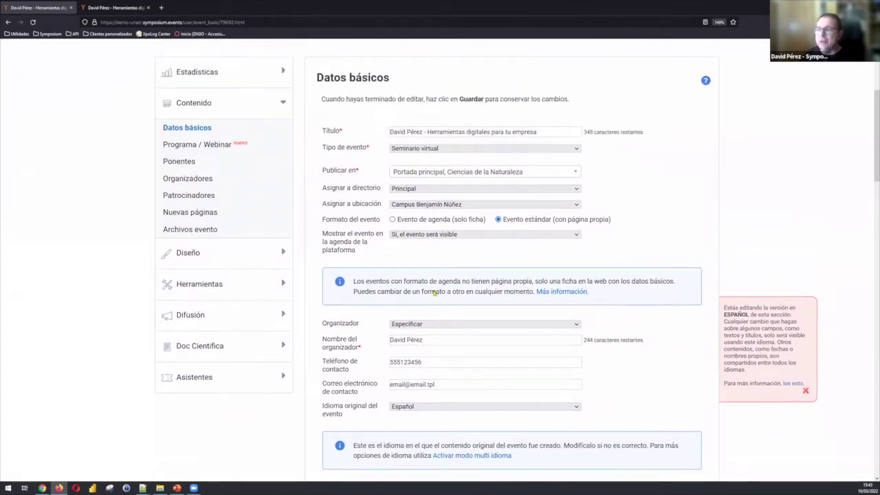
scroll(751, 330, down, 5)
scroll(752, 329, down, 4)
drag(723, 280, 790, 358)
click(789, 224)
scroll(791, 206, up, 10)
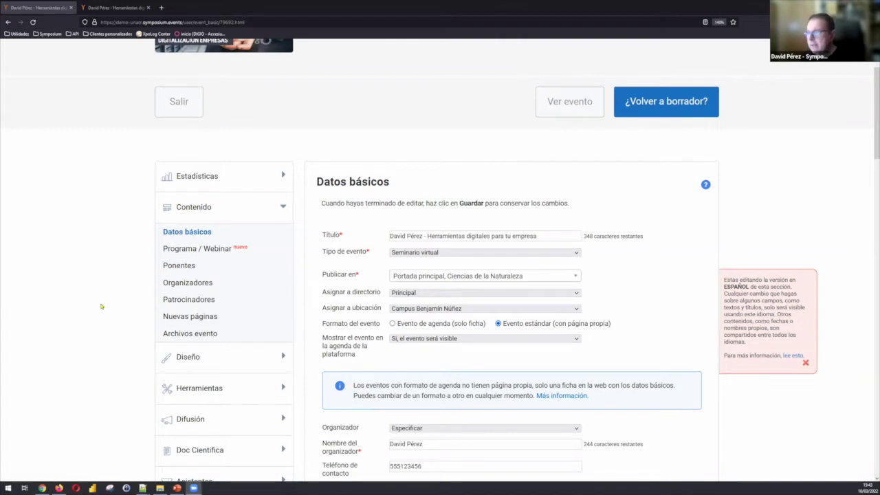
click(180, 386)
scroll(177, 367, down, 2)
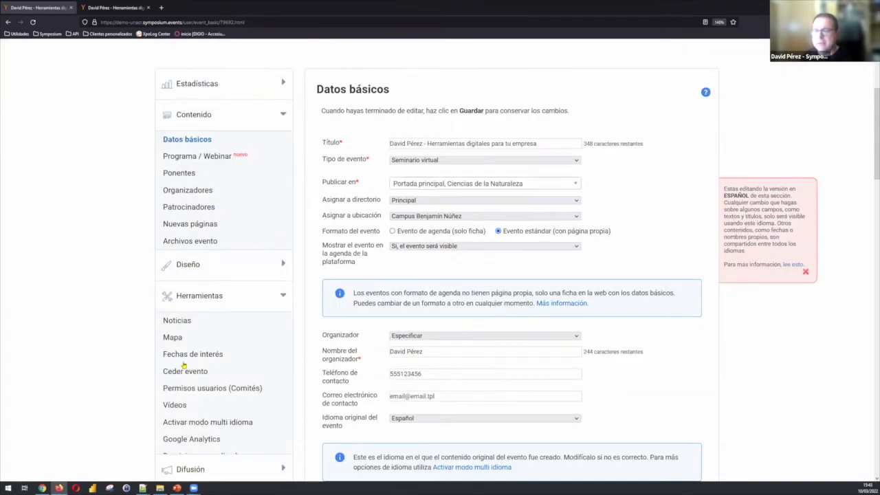
scroll(184, 366, down, 1)
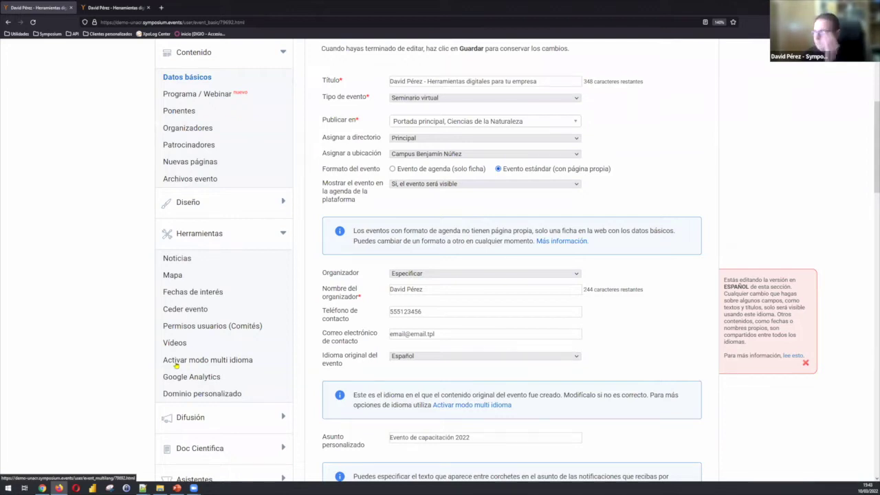
key(alt+Tab)
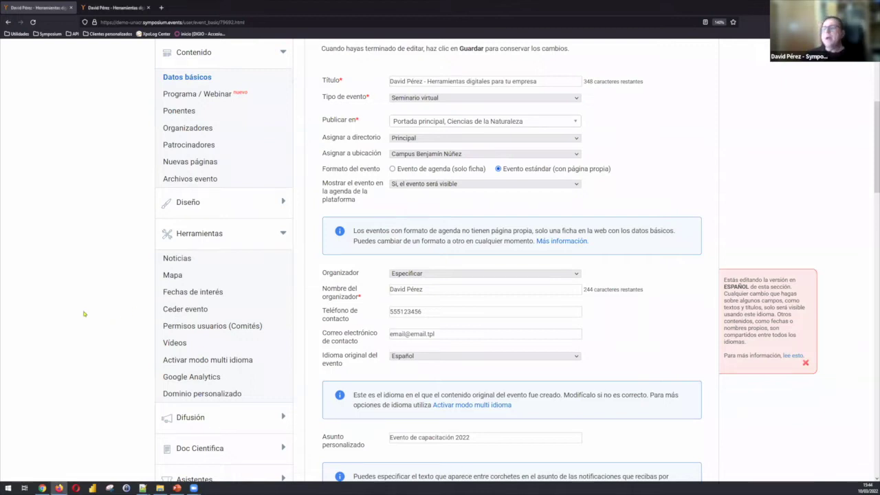
scroll(83, 313, up, 1)
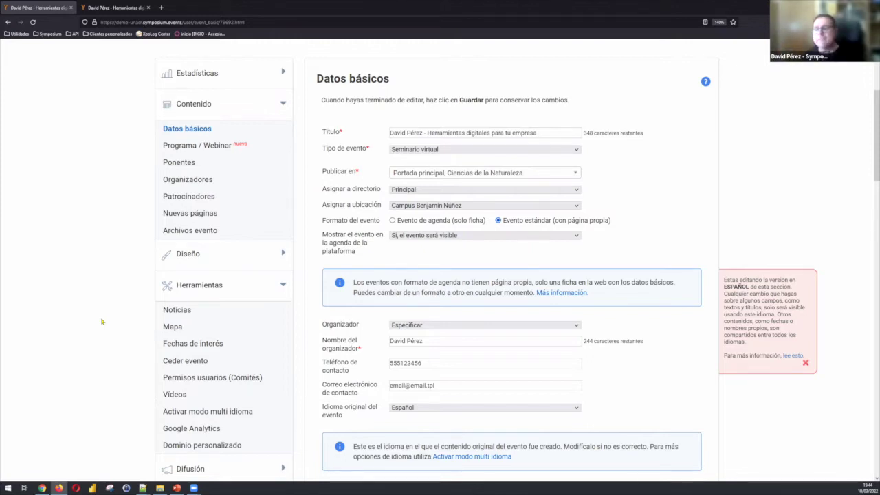
scroll(107, 299, down, 3)
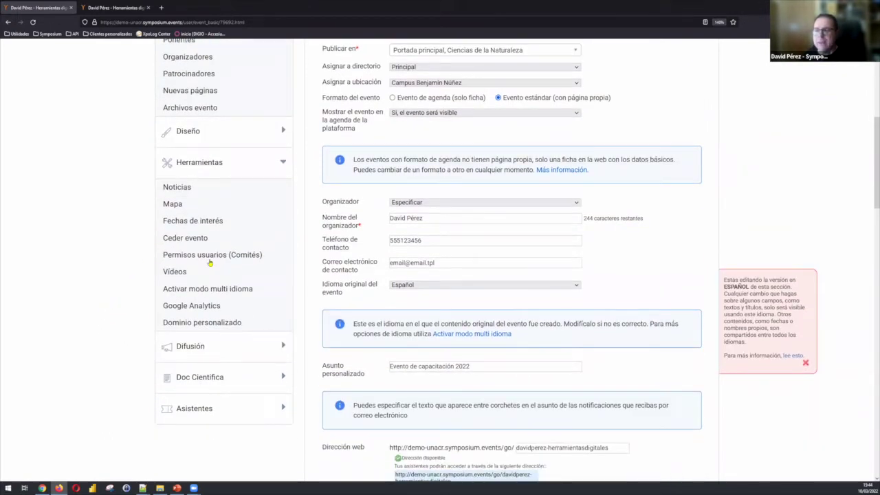
Open the committee user permissions page and zoom the content to 160%.
click(211, 259)
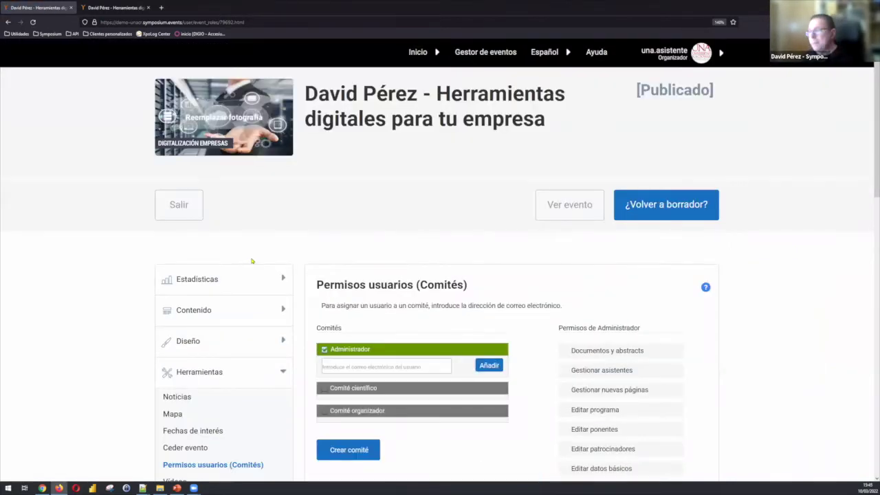
scroll(773, 323, down, 4)
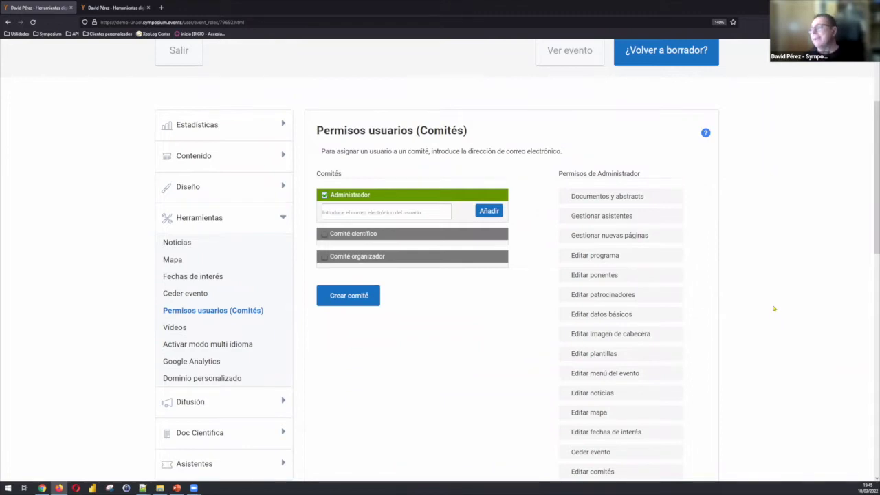
key(ctrl+plus)
key(ctrl+plus)
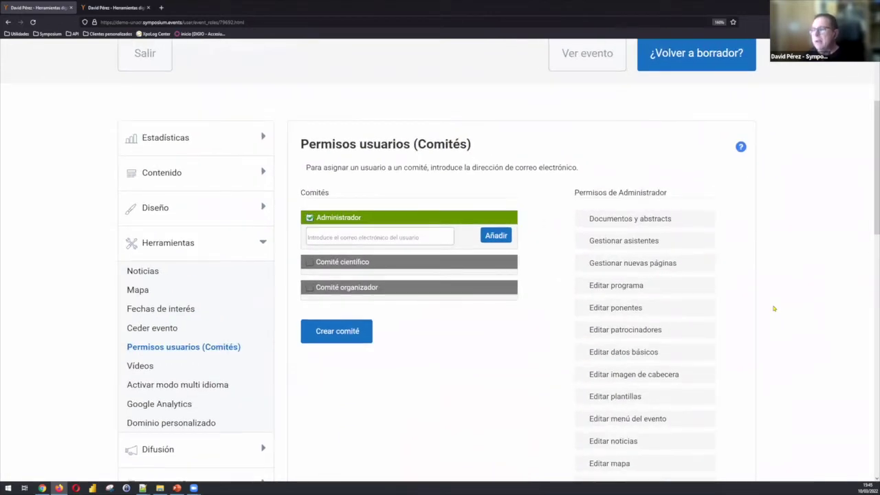
scroll(777, 264, down, 3)
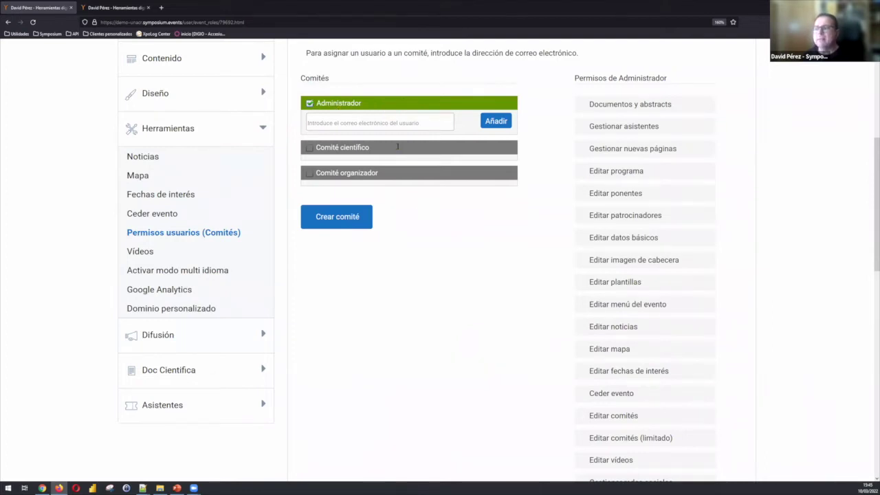
Expand the Comité científico, Comité organizador and Administrador committee bars in turn.
click(397, 146)
click(394, 172)
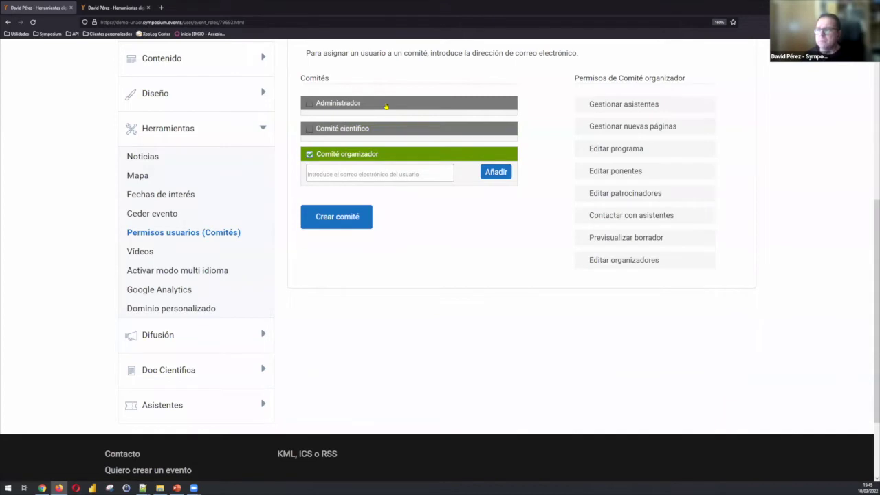
click(386, 105)
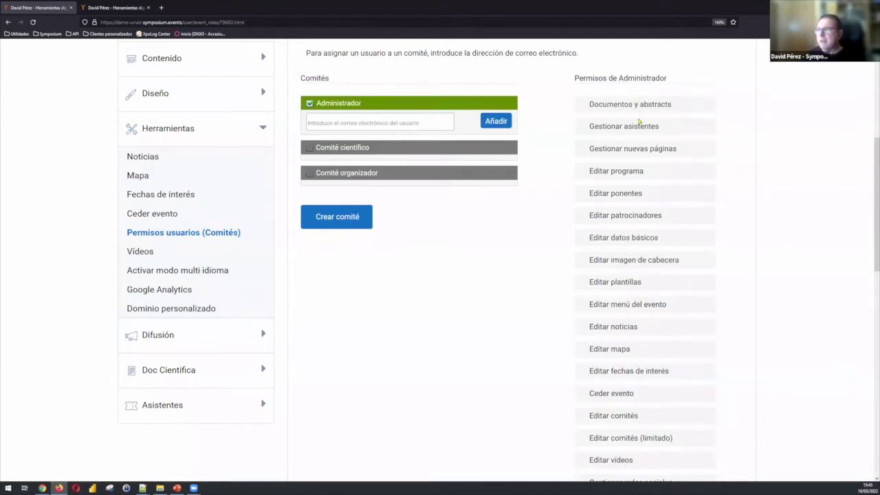
scroll(639, 122, down, 5)
scroll(620, 226, down, 5)
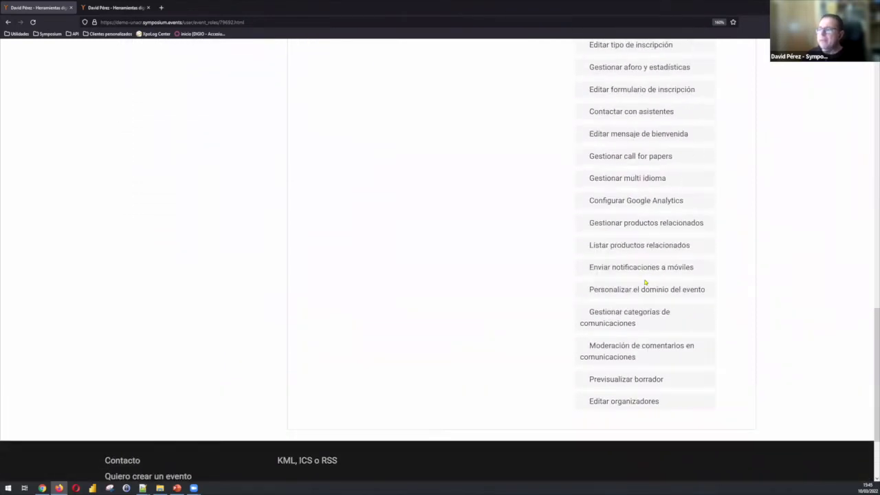
scroll(645, 282, up, 12)
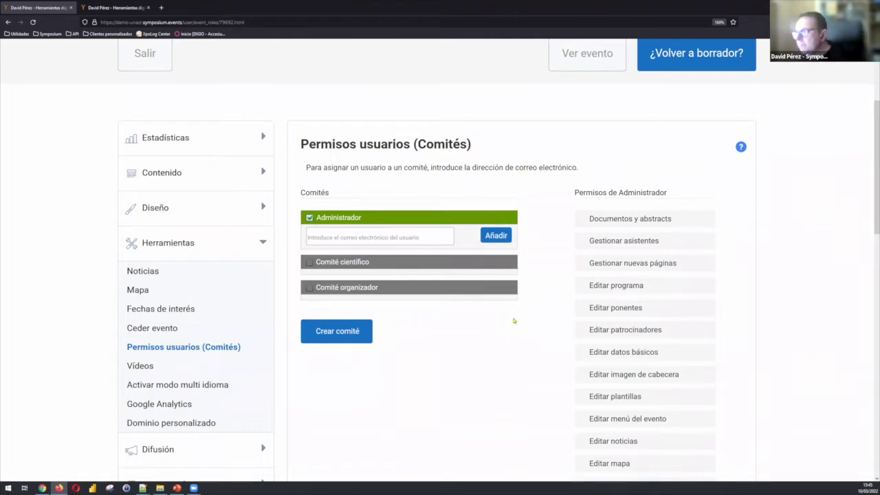
Review Comité científico's call-for-papers permission, then display Comité organizador's permissions list.
click(432, 265)
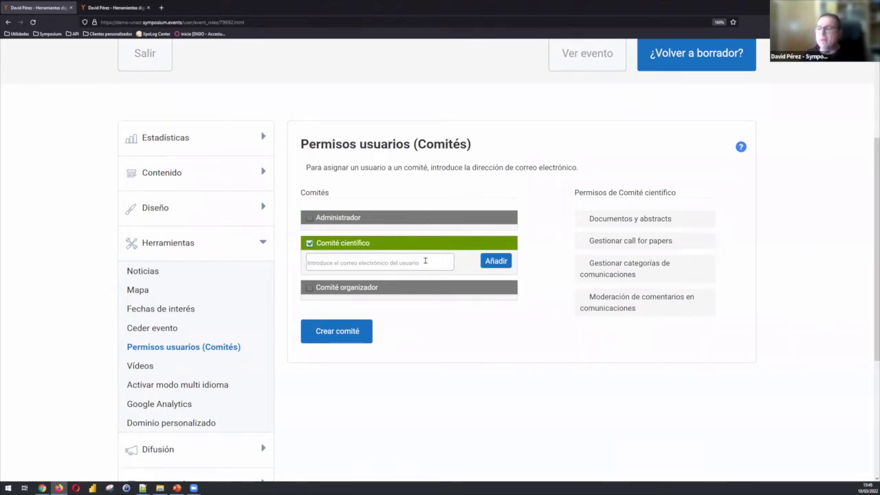
drag(625, 240, 629, 349)
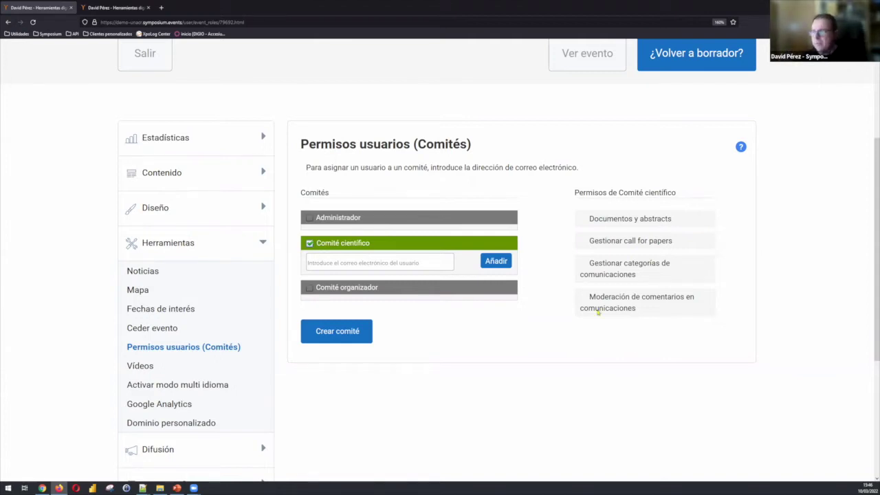
click(416, 289)
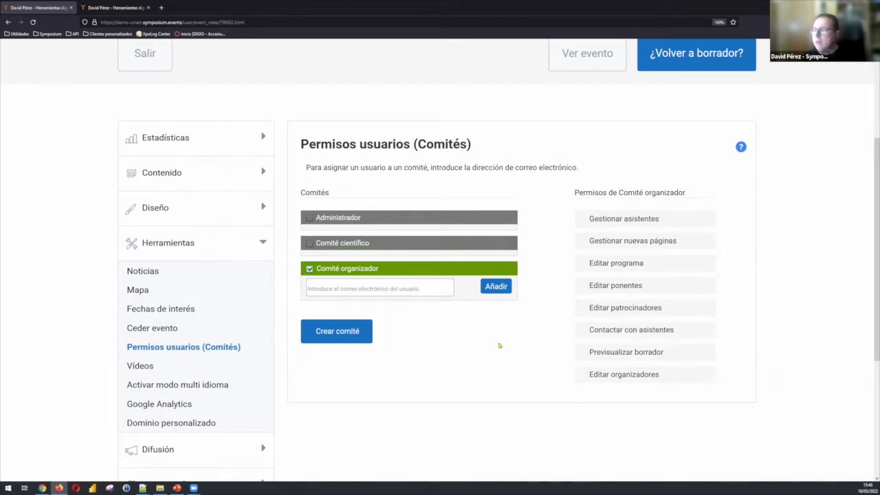
scroll(499, 345, down, 1)
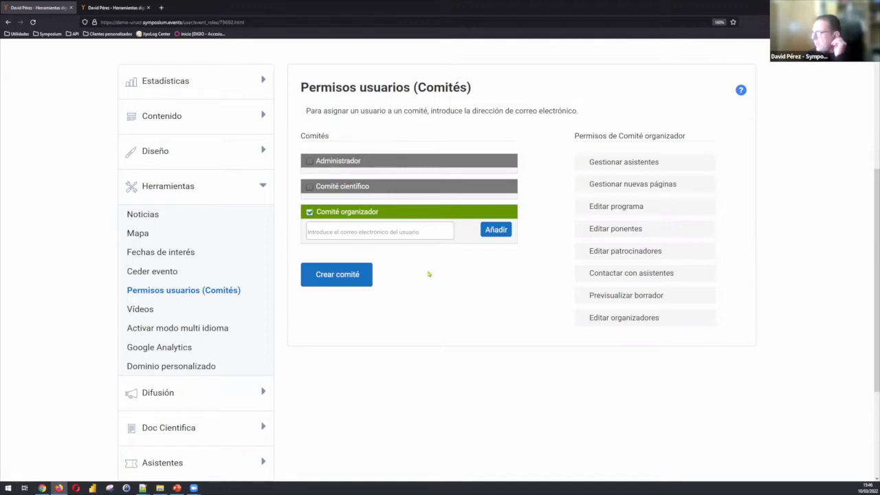
Start a new custom committee named 'Personalizado'.
click(324, 274)
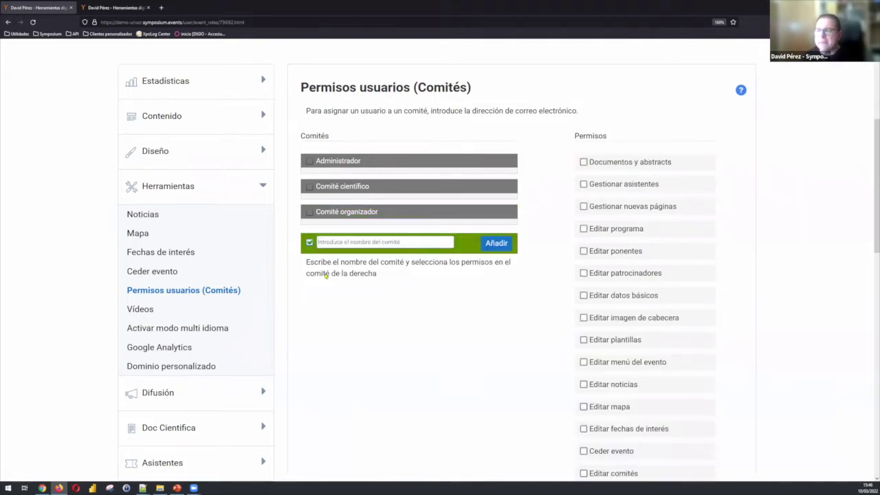
click(360, 239)
text(Personalizado)
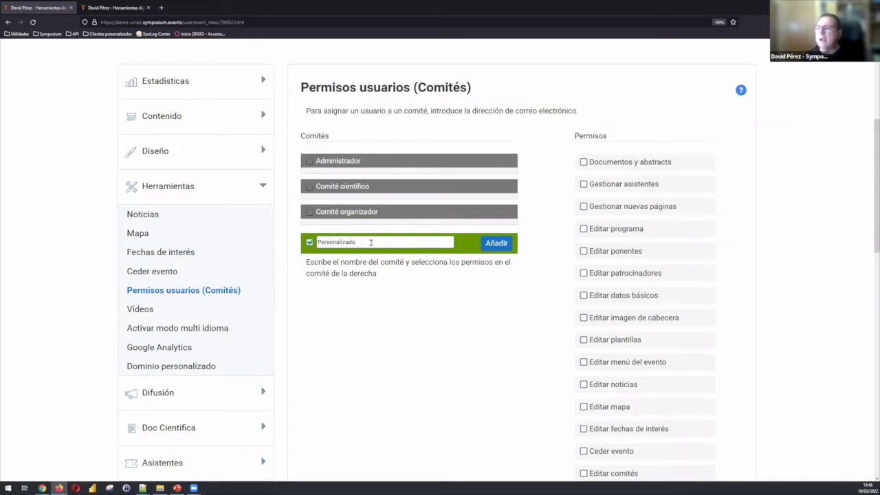
Tick its six permissions, Documentos y abstracts through Editar patrocinadores.
click(584, 162)
click(584, 185)
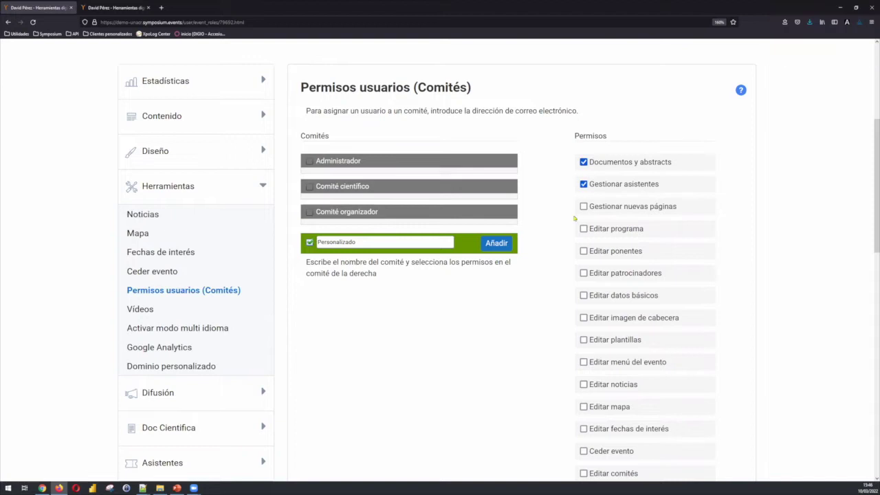
click(583, 206)
click(583, 228)
click(584, 251)
click(583, 273)
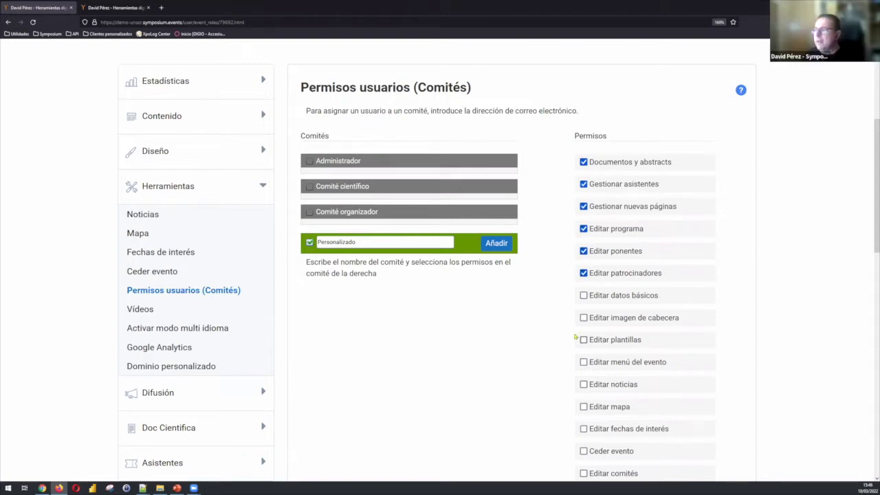
scroll(580, 338, down, 2)
scroll(580, 342, down, 5)
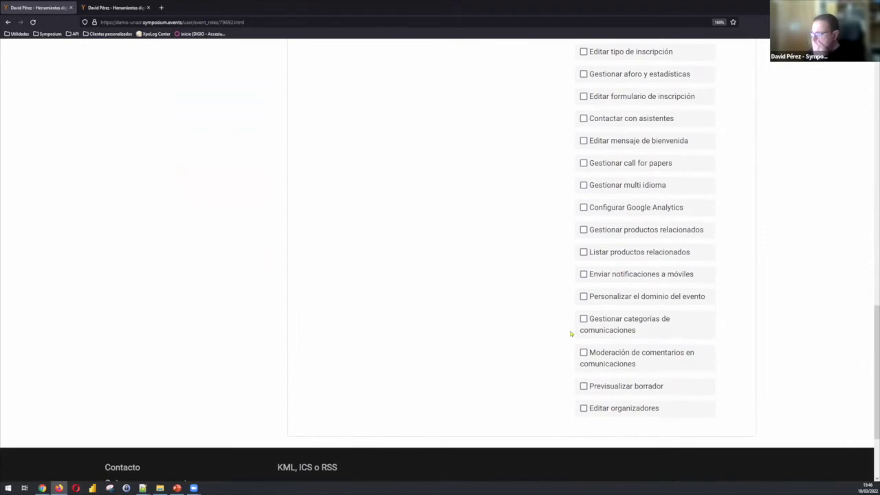
scroll(519, 328, up, 7)
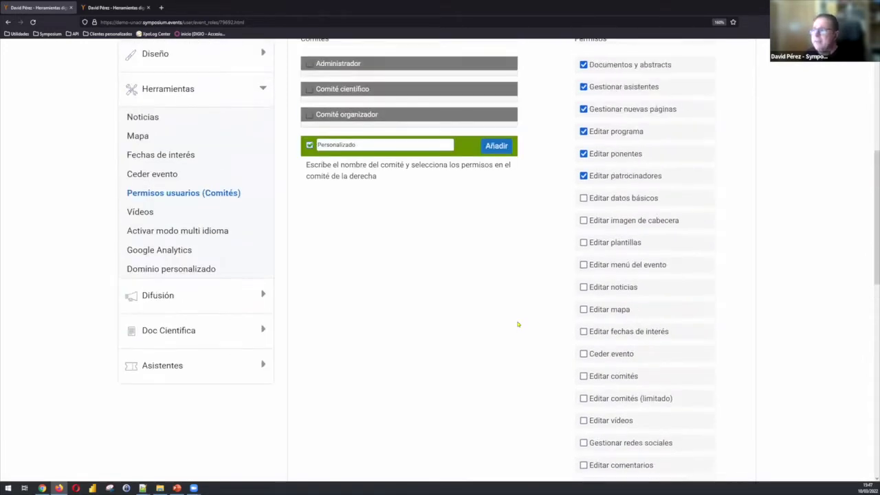
scroll(527, 296, down, 5)
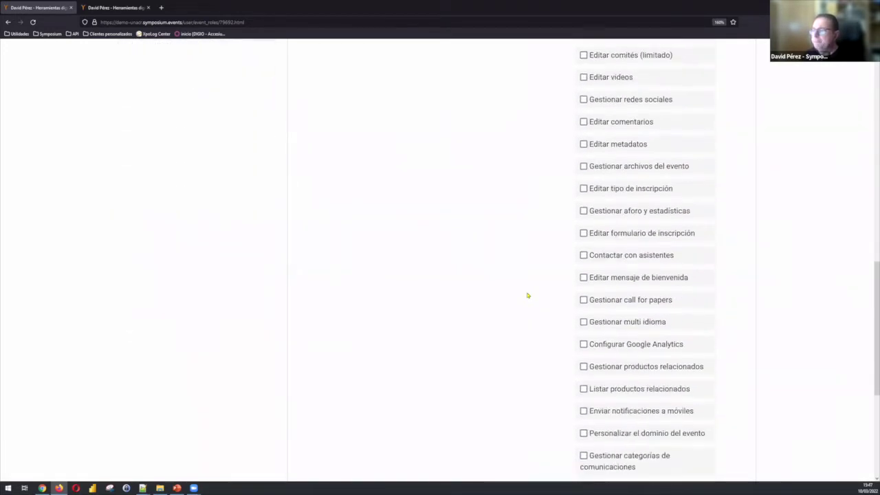
scroll(527, 295, up, 7)
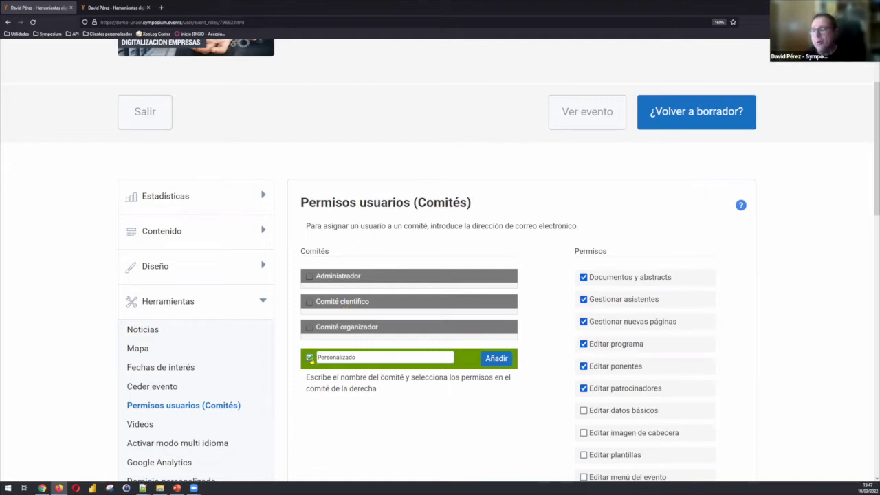
Reload Permisos usuarios (Comités) and enter a user's e-mail address under the Administrador committee.
click(212, 407)
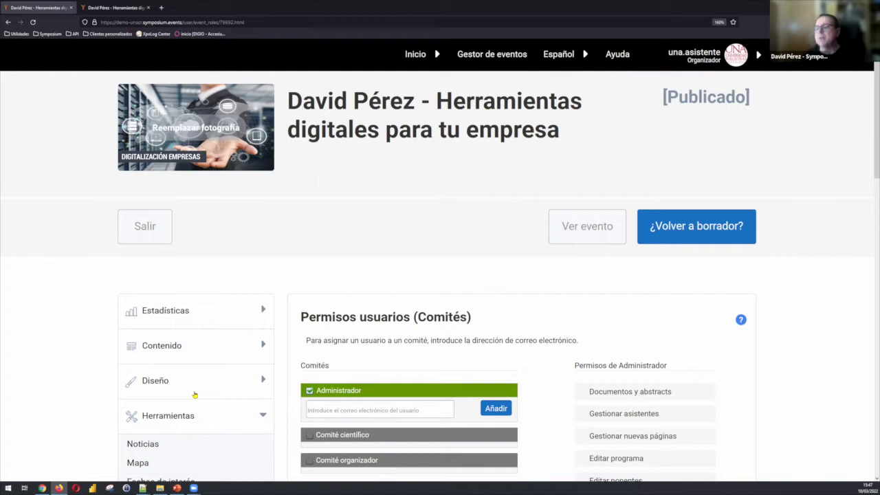
scroll(232, 392, down, 3)
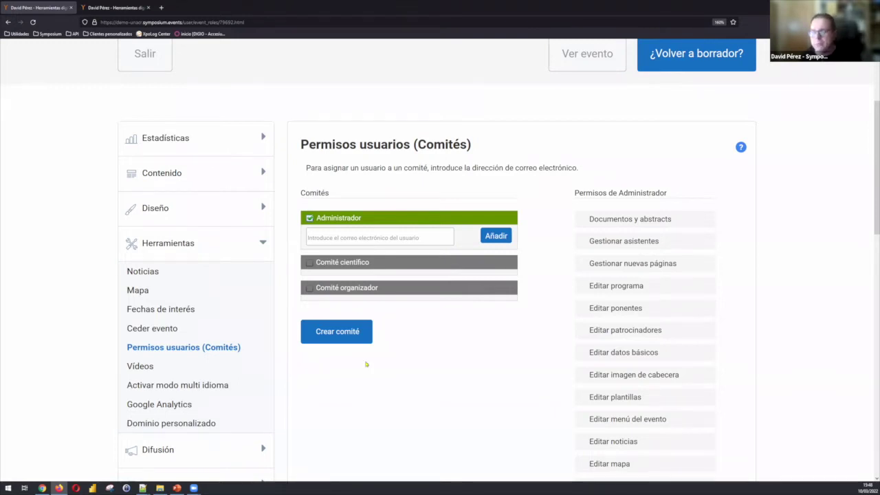
click(401, 238)
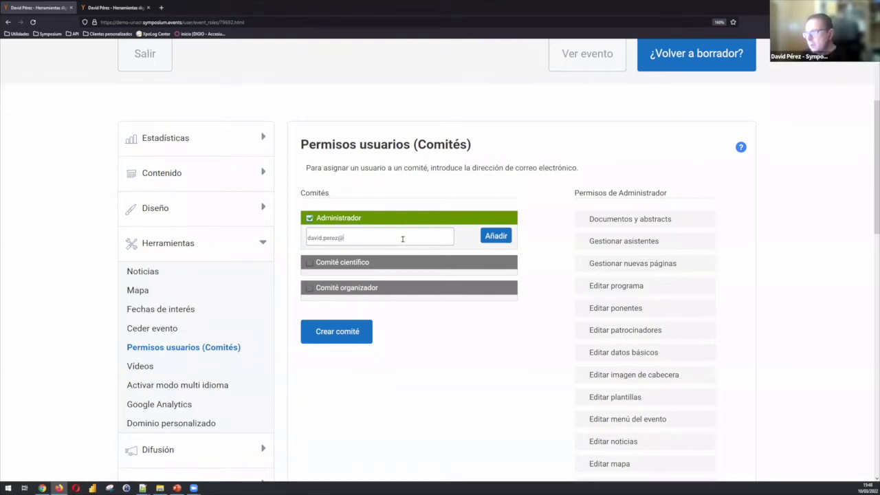
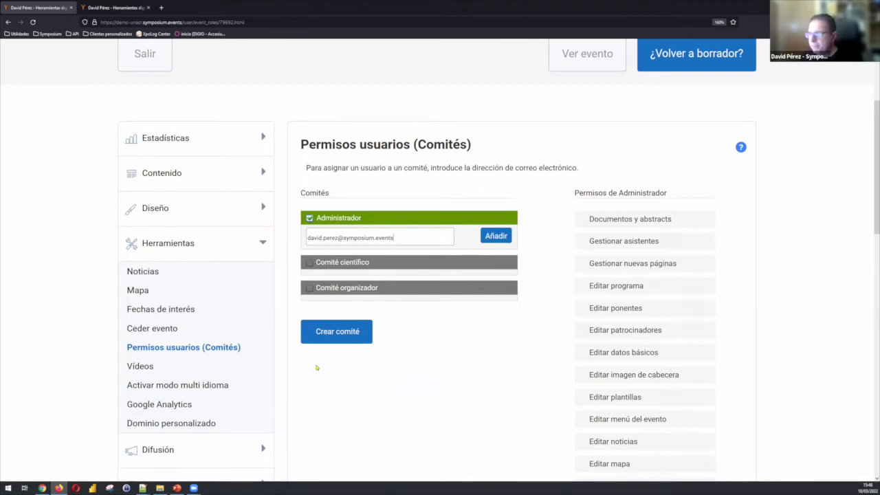
click(147, 331)
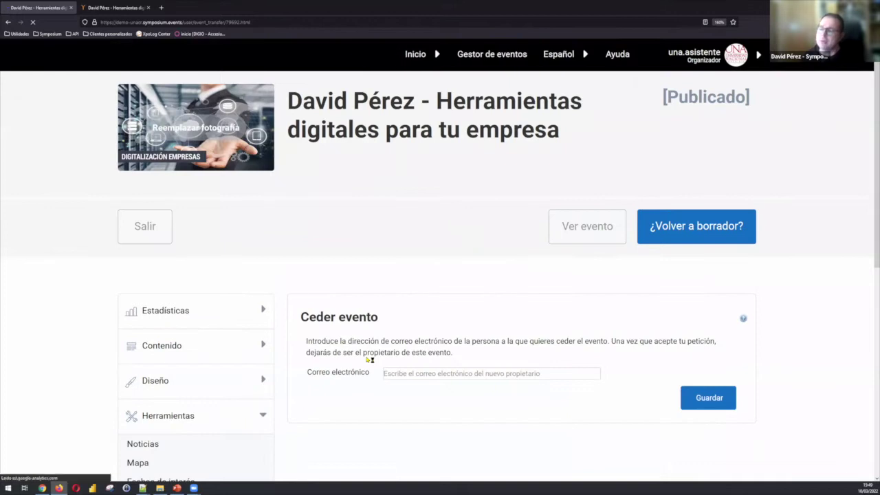
Open and close the account options menu twice on the Ceder evento page.
scroll(378, 292, down, 2)
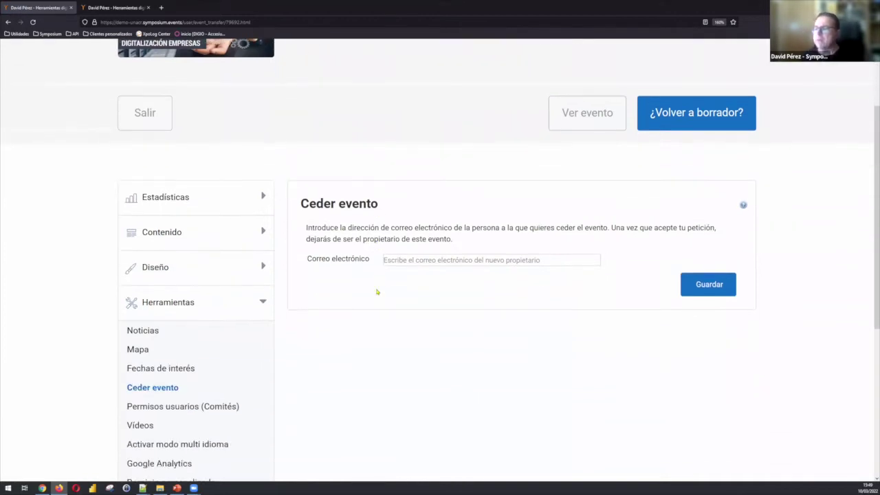
scroll(446, 318, up, 2)
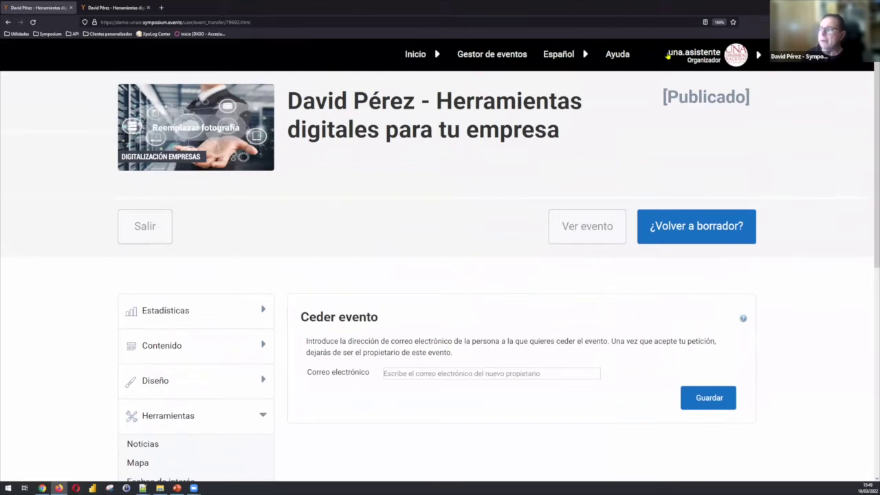
drag(668, 56, 736, 54)
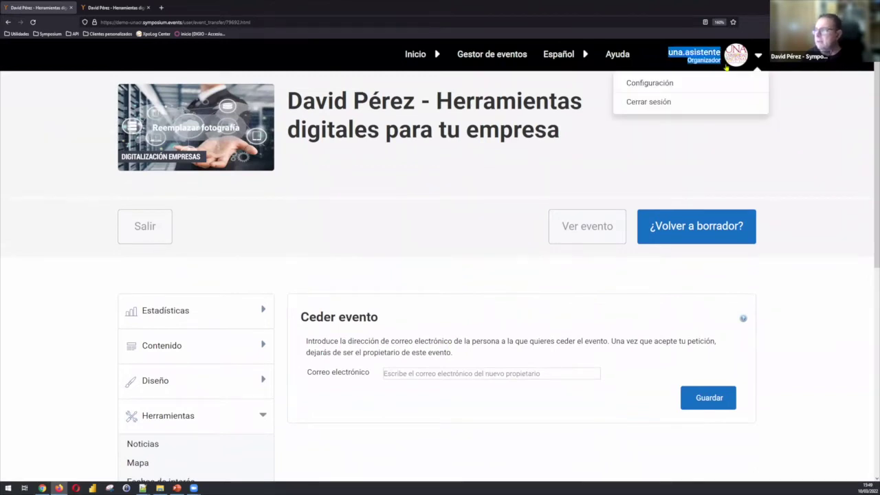
click(698, 57)
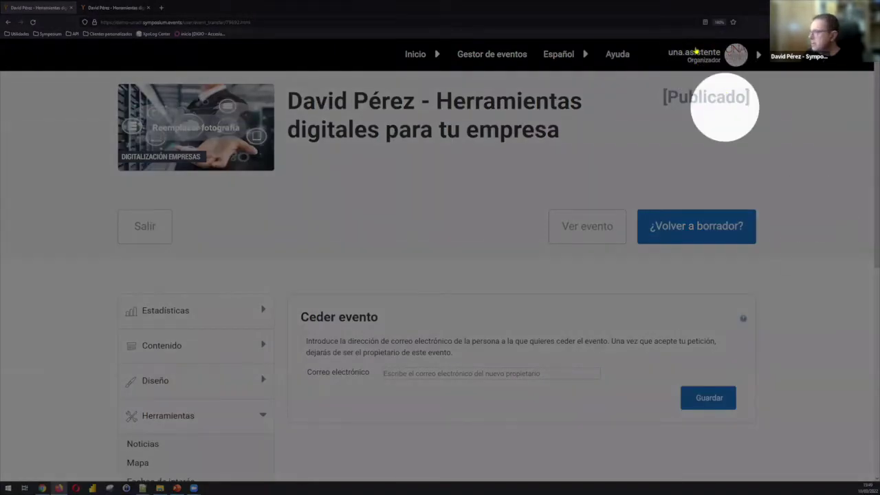
click(691, 58)
click(674, 152)
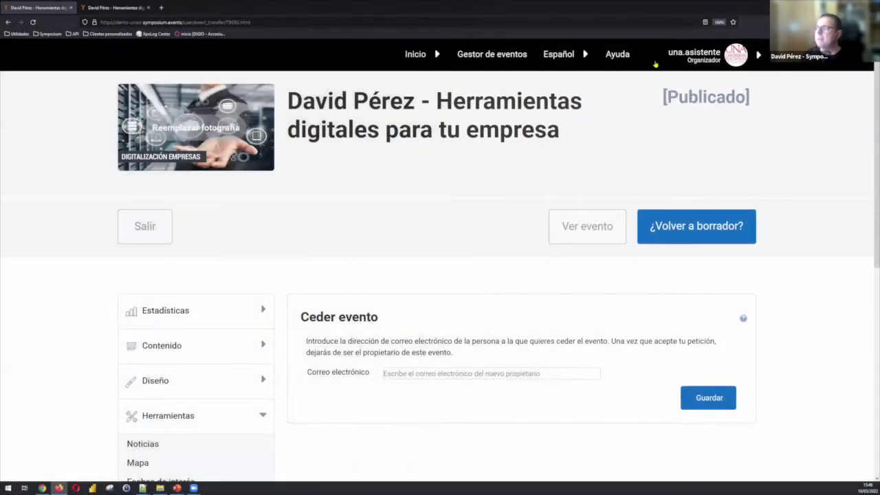
scroll(611, 126, down, 1)
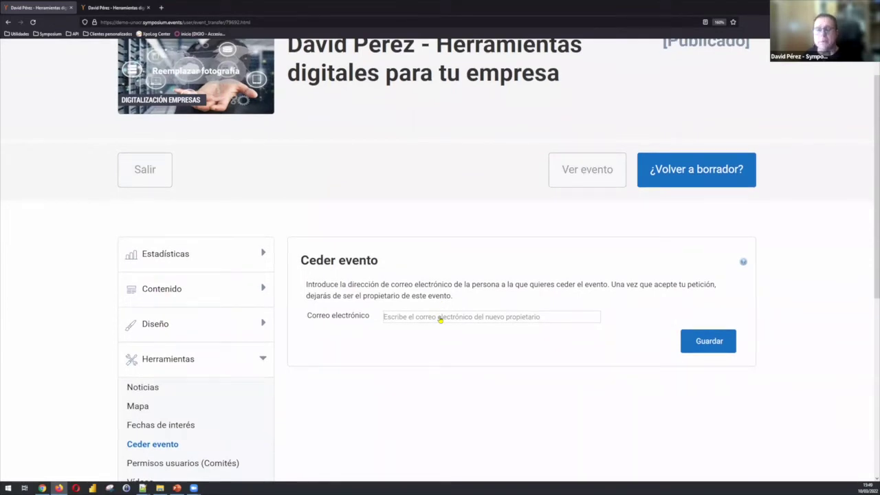
Select the new owner's e-mail field and dismiss the saved e-mail suggestions.
click(439, 317)
click(440, 314)
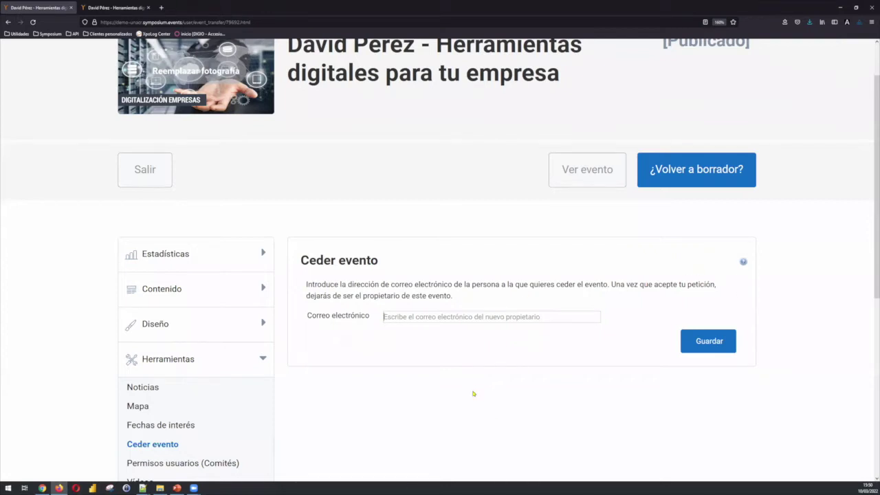
key(ctrl+plus)
key(ctrl+minus)
scroll(484, 337, down, 5)
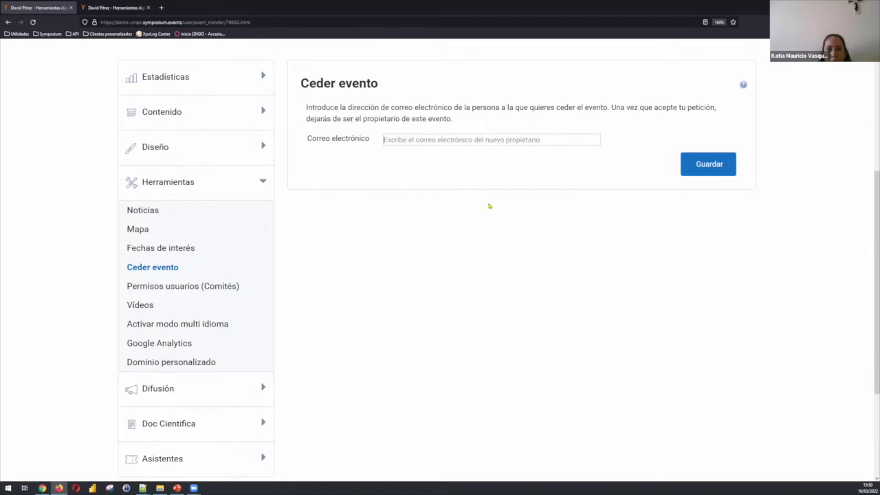
scroll(521, 218, up, 5)
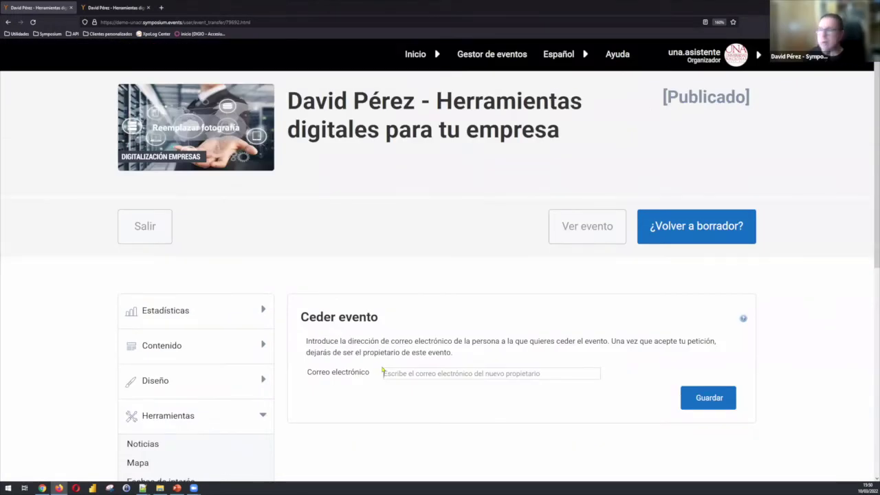
scroll(382, 370, down, 1)
scroll(383, 369, down, 1)
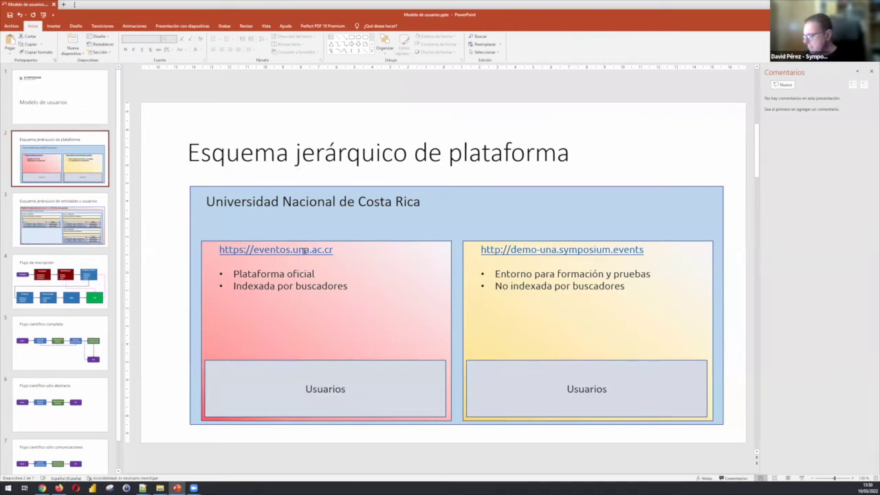
Return from slide 2 to the Modelo de usuarios title slide.
key(Page_Up)
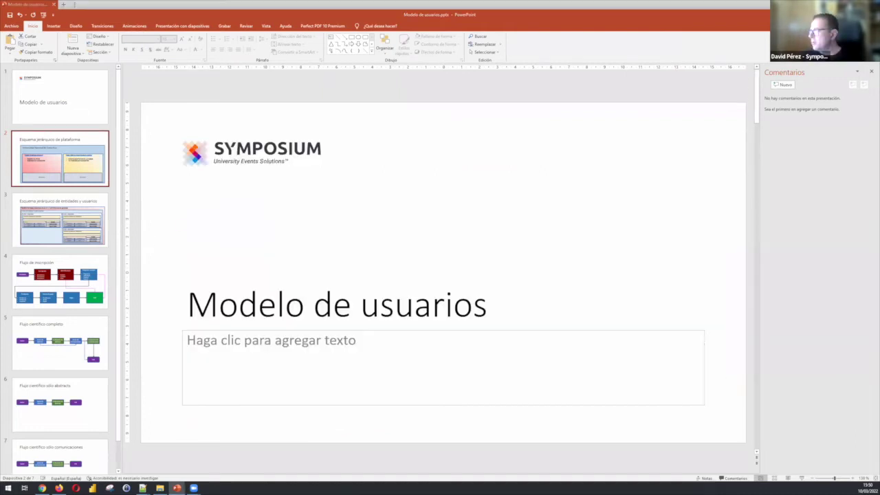
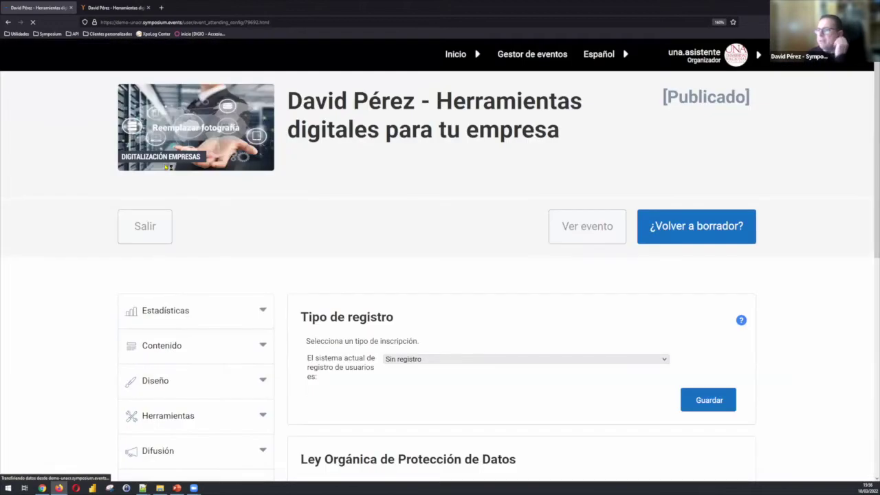
Under Tipo de registro, expand the 'Sin registro' dropdown to list the registration types.
scroll(724, 285, down, 3)
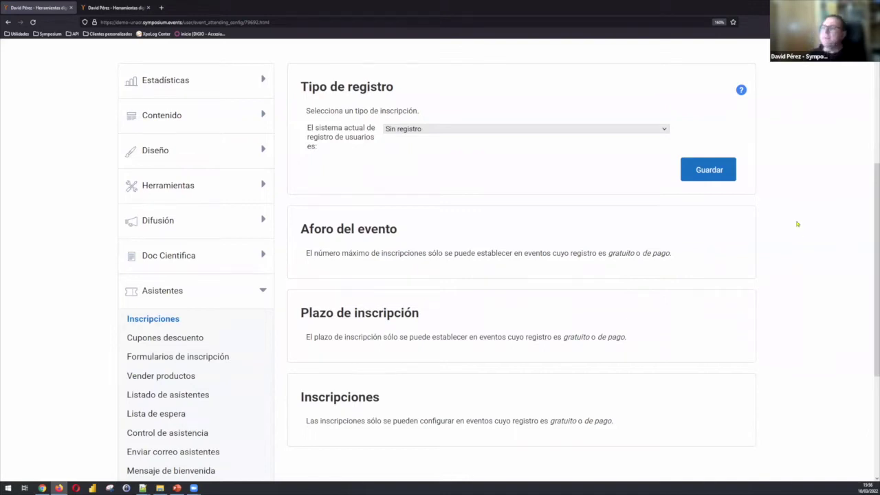
drag(301, 86, 393, 101)
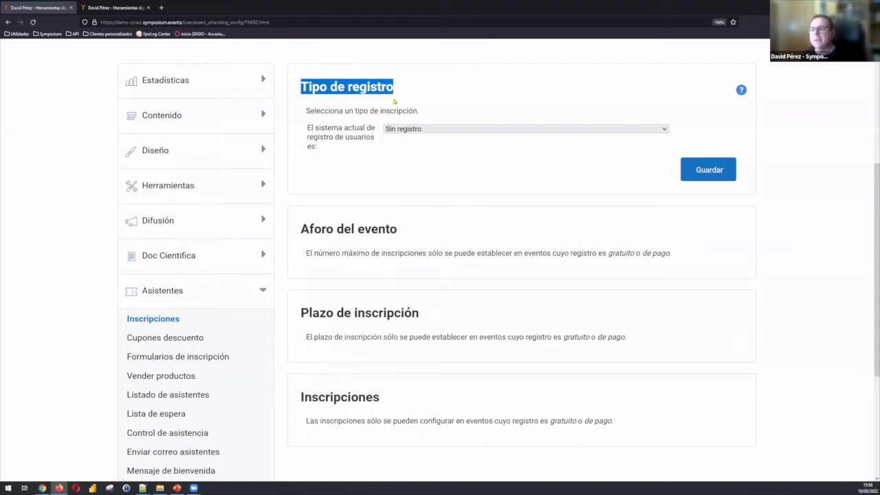
click(458, 132)
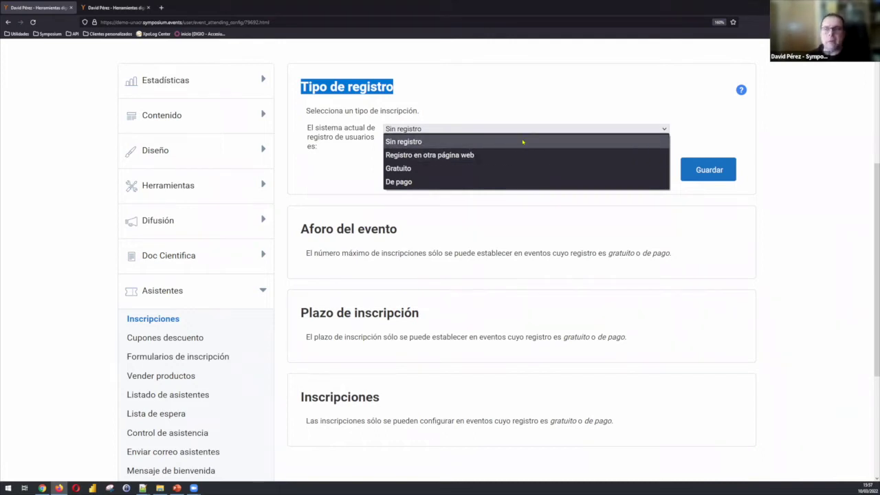
Set the registration type to 'Registro en otra página web', revealing the Enlace al registro field.
click(521, 155)
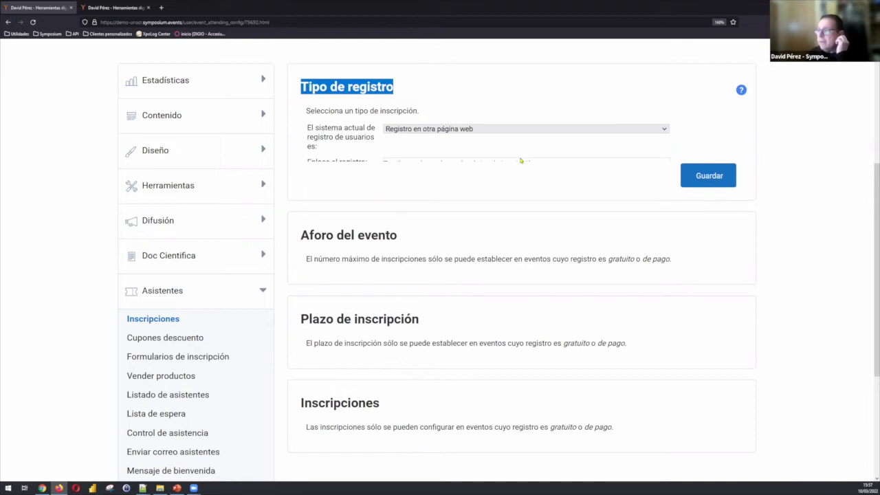
click(530, 163)
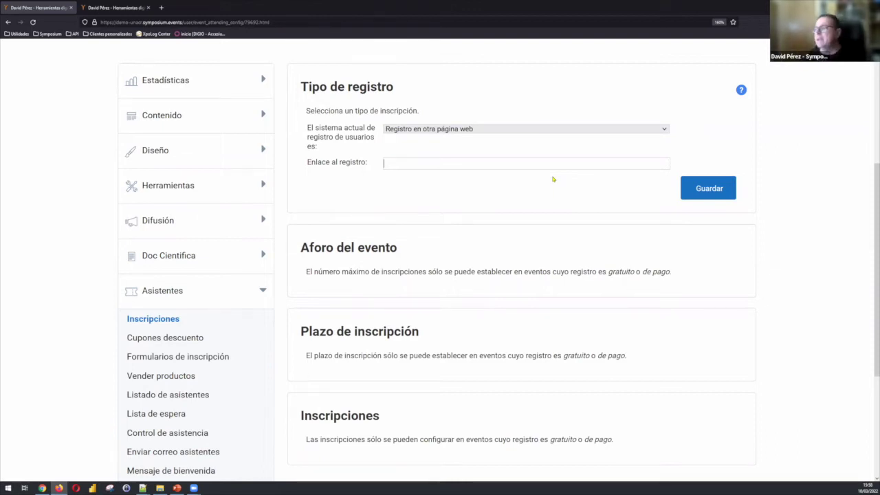
click(538, 128)
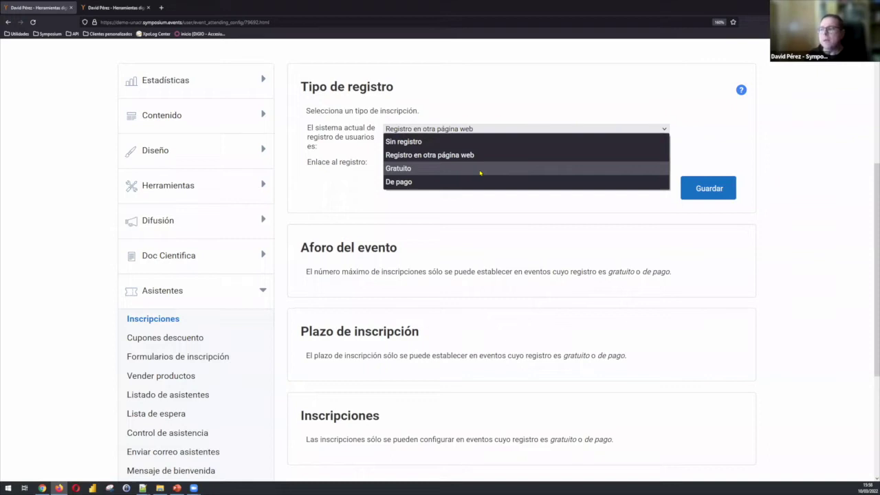
Choose Gratuito registration with Inicio 01-03-2022 and Cierre 31-03-2022.
click(480, 168)
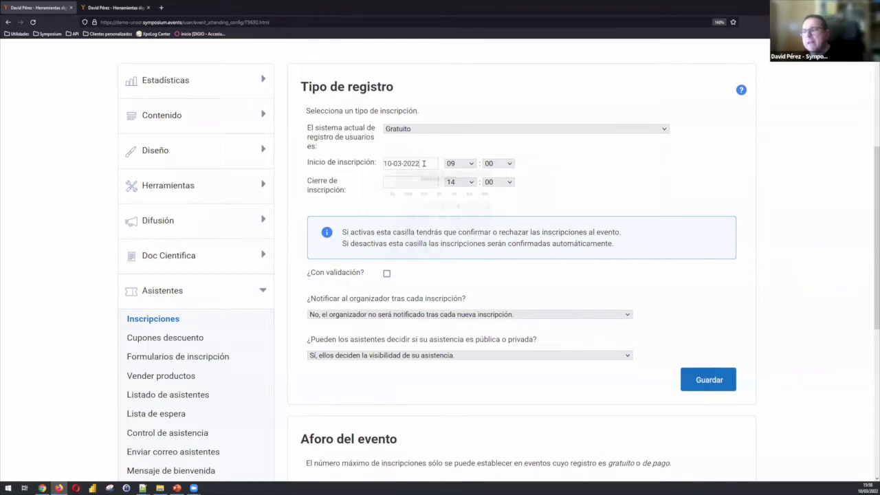
click(420, 163)
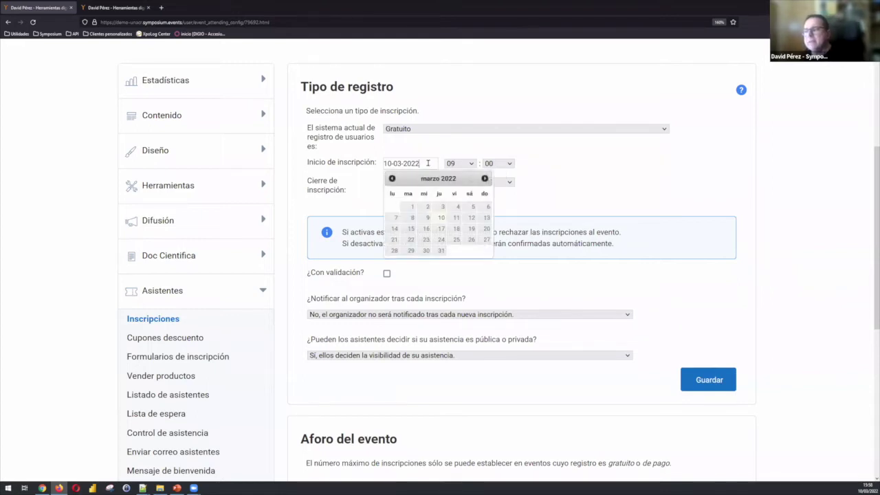
click(409, 207)
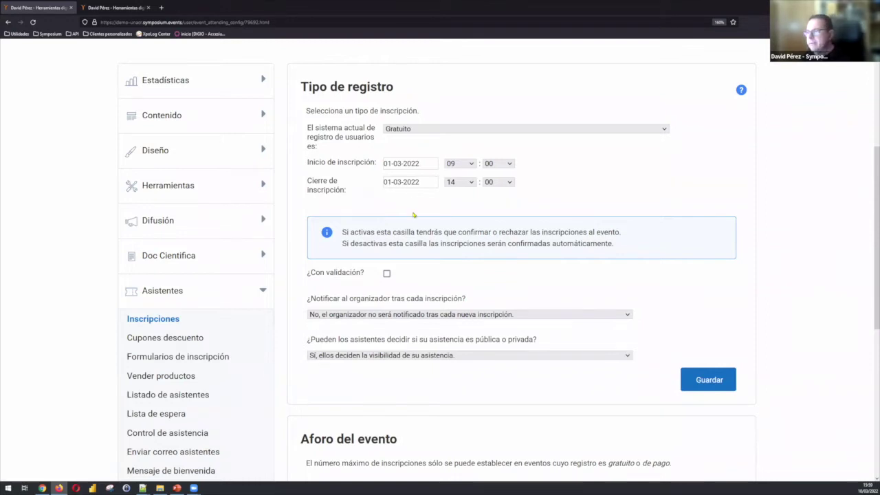
click(421, 183)
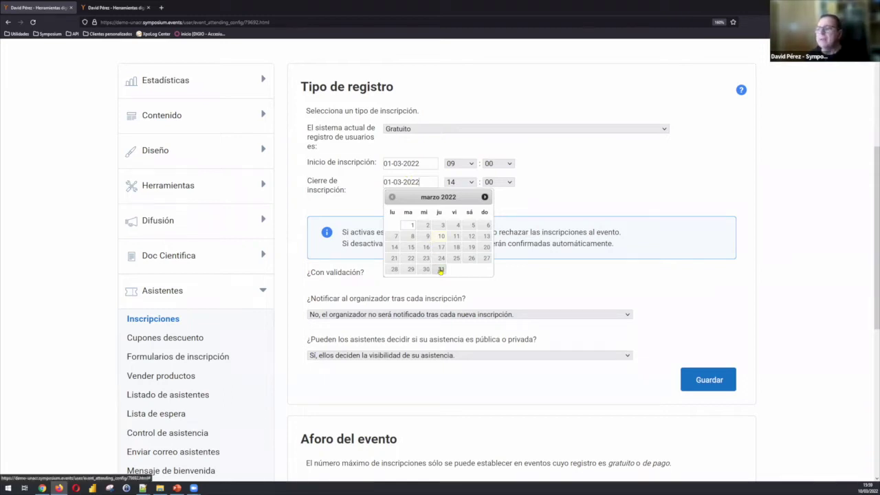
click(441, 270)
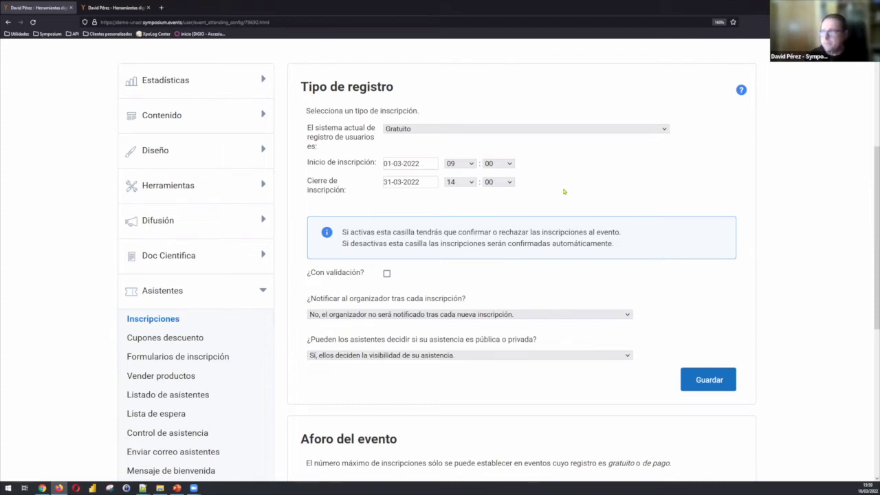
Enable '¿Con validación?' so each registration must be validated.
scroll(539, 190, down, 1)
scroll(539, 189, down, 3)
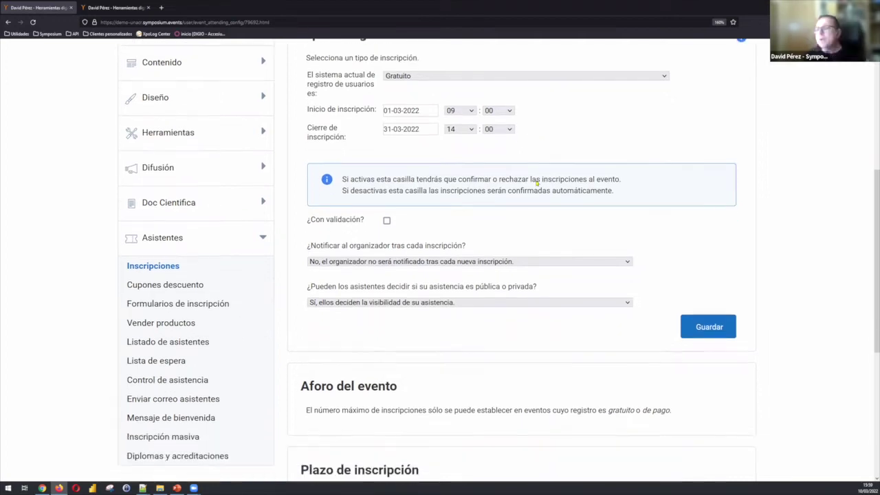
scroll(432, 163, up, 1)
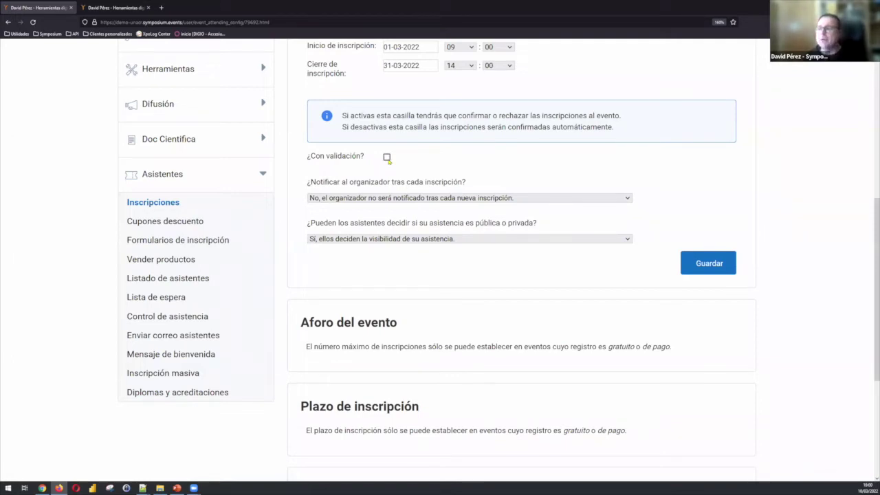
click(386, 157)
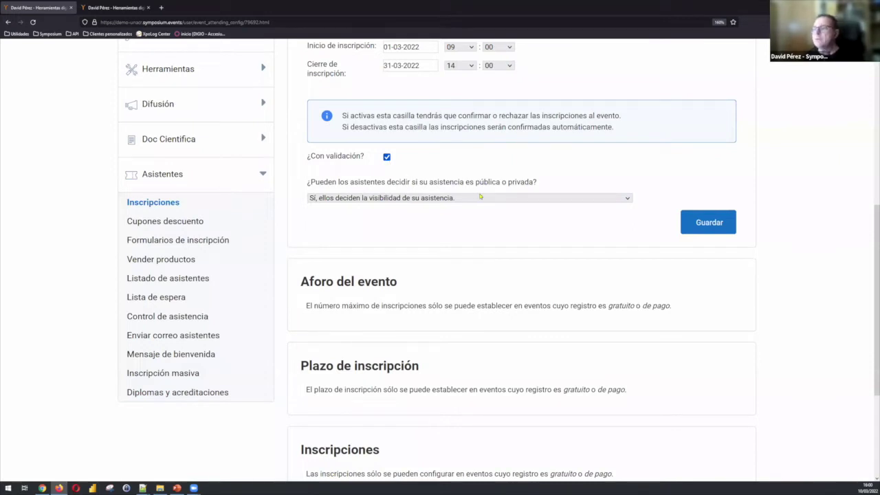
Set attendee visibility to 'No, todos los asistentes son privados'.
click(481, 198)
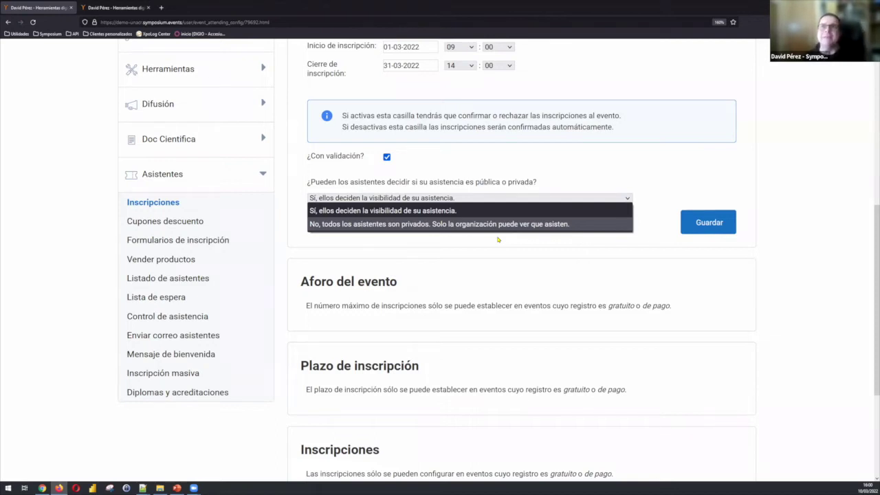
click(464, 190)
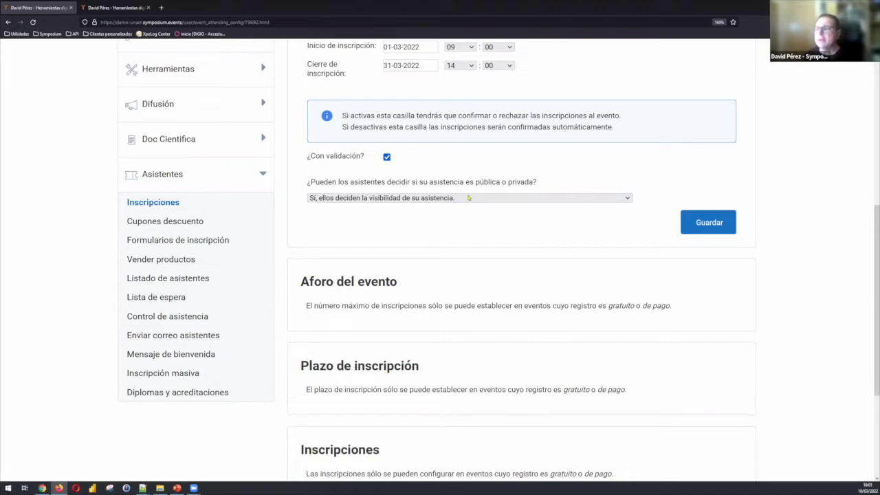
click(465, 197)
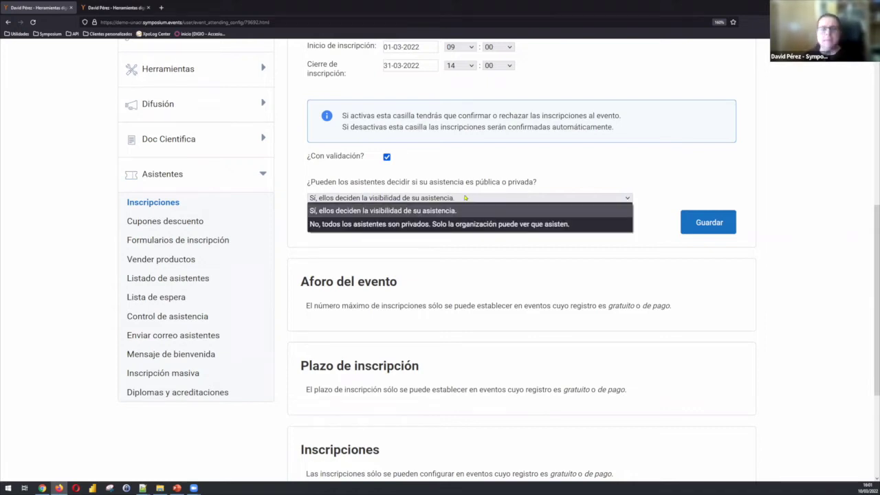
click(461, 224)
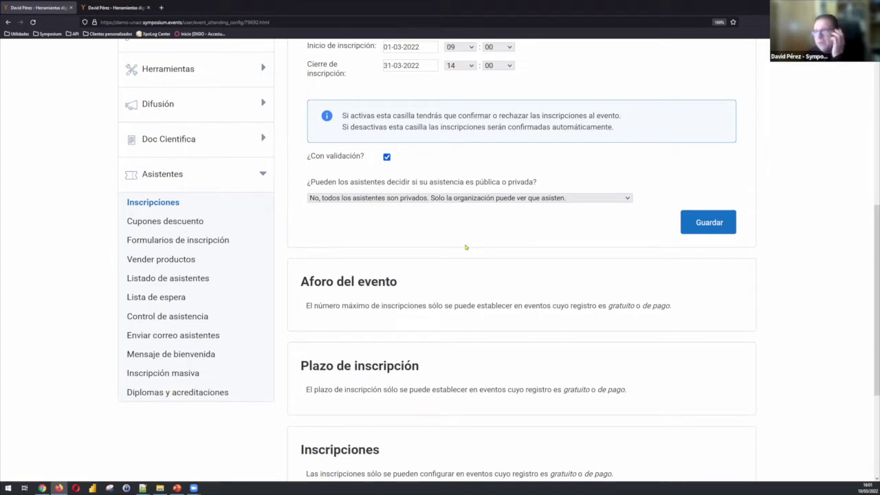
Save the registration settings, confirming with Sí that the event returns to Borrador.
click(709, 221)
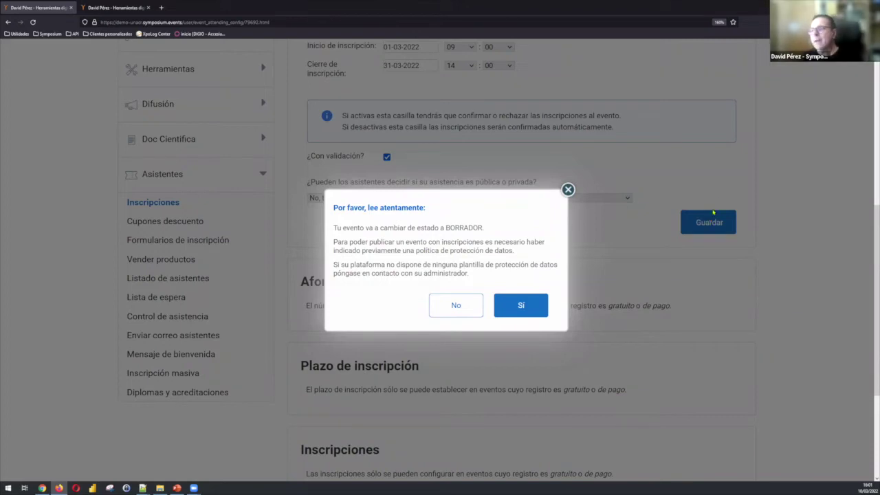
scroll(728, 275, up, 3)
scroll(744, 314, up, 5)
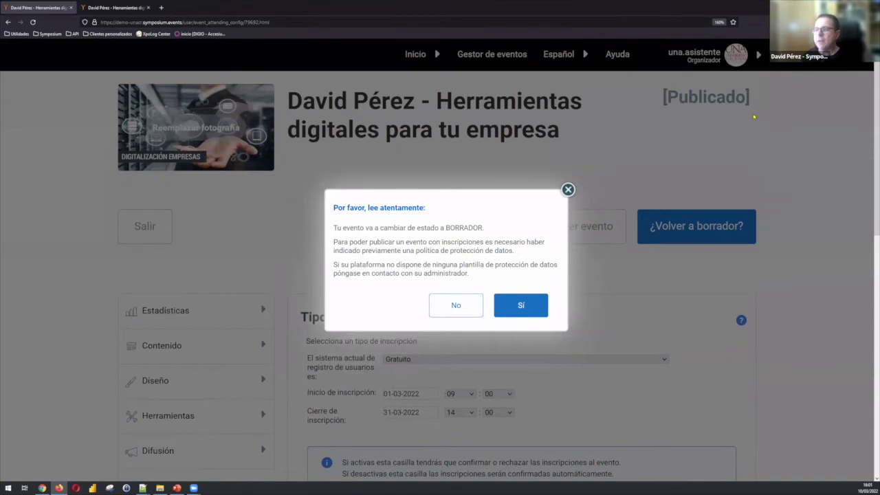
scroll(655, 309, down, 5)
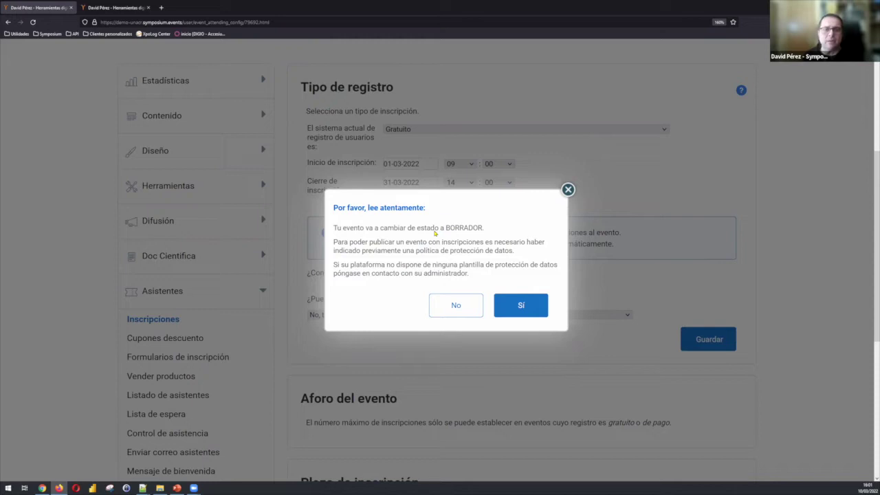
click(529, 309)
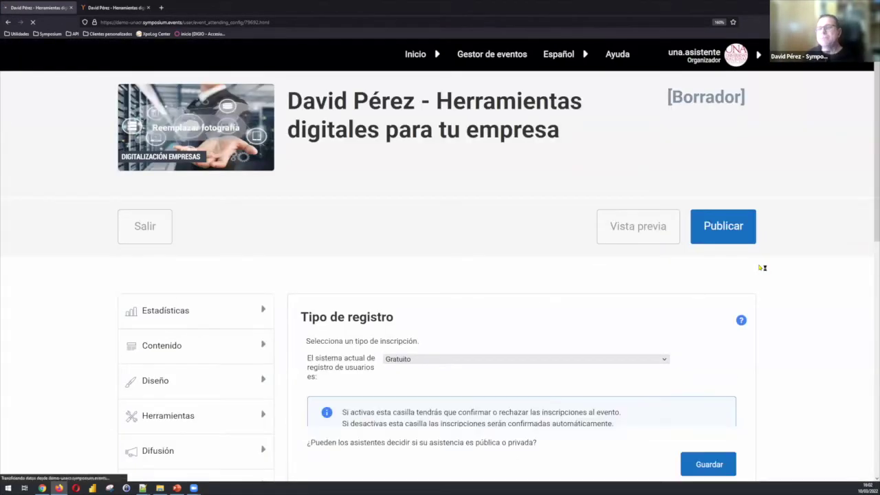
Scroll down to the data-protection section and highlight its heading.
double_click(696, 97)
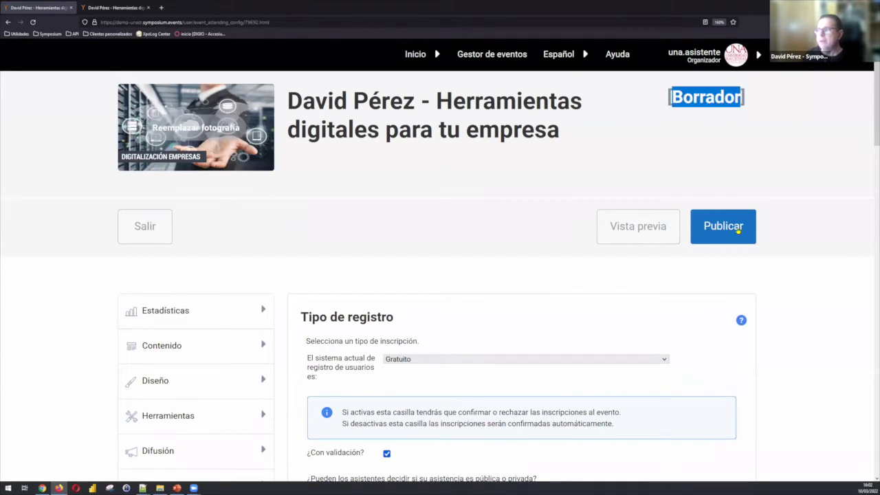
click(822, 287)
scroll(795, 271, down, 1)
scroll(795, 271, down, 2)
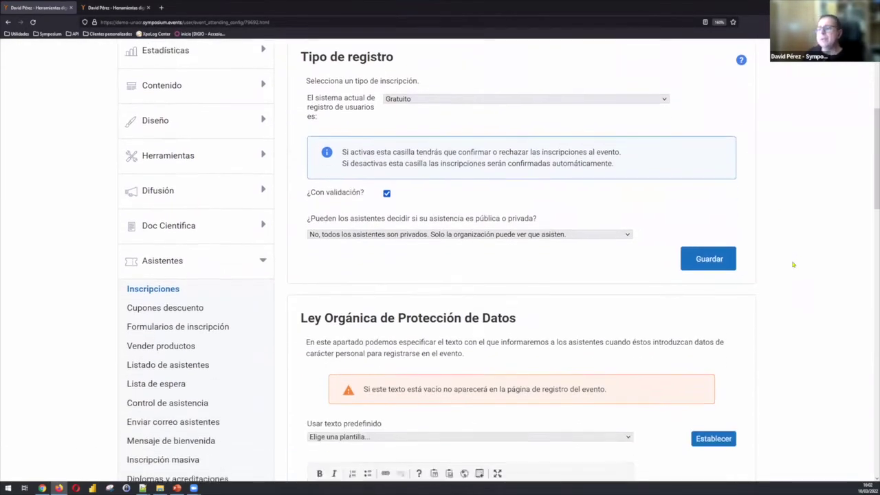
scroll(792, 265, down, 2)
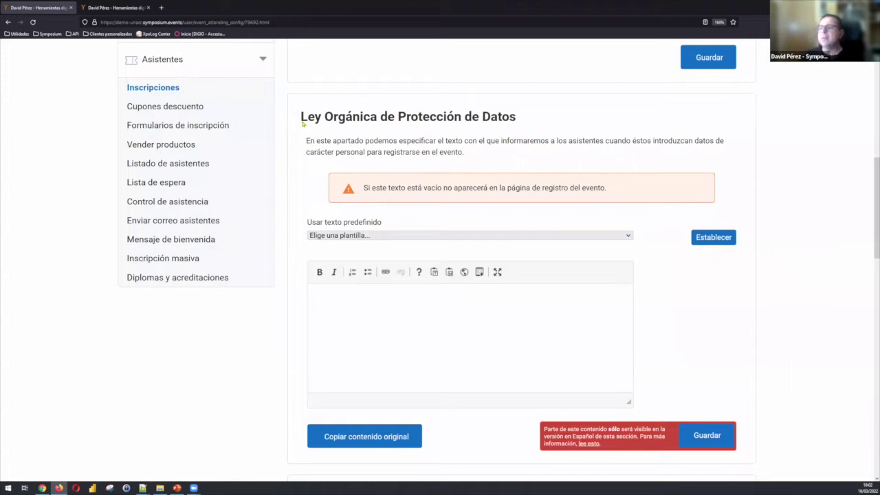
drag(303, 124, 478, 118)
click(485, 119)
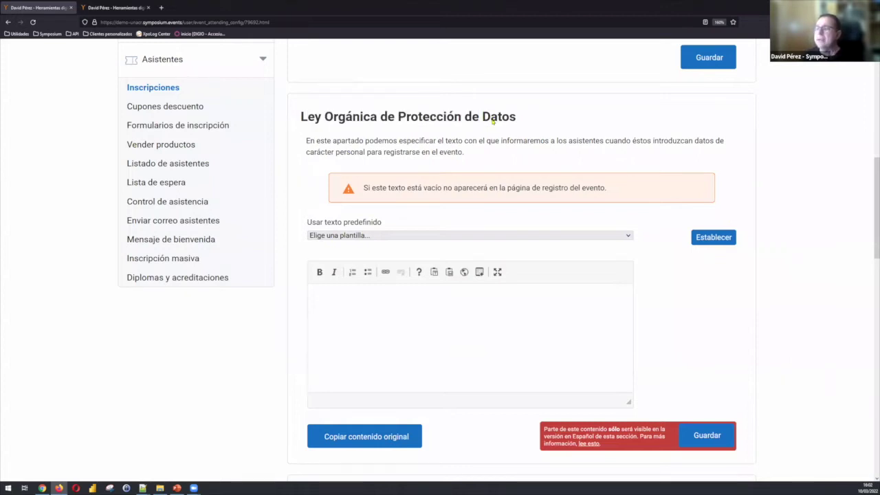
drag(304, 124, 521, 125)
click(521, 126)
Highlight the Ley Orgánica de Protección de Datos heading.
scroll(824, 202, down, 2)
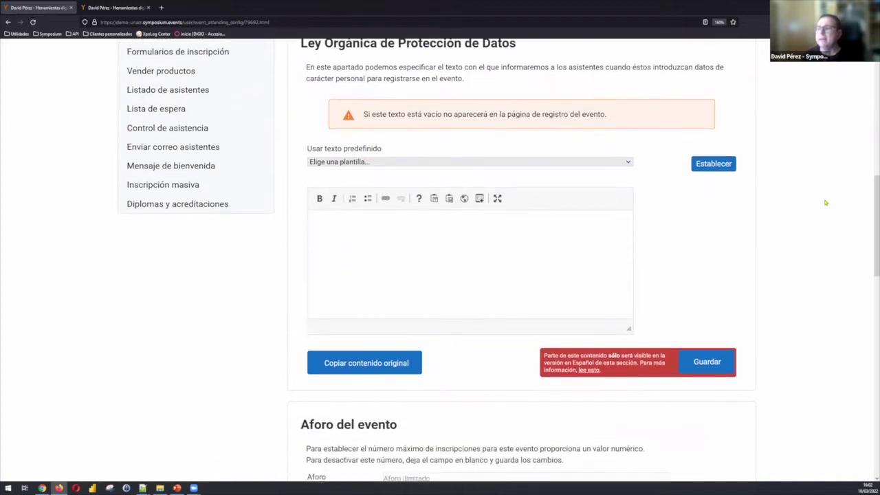
scroll(825, 202, down, 1)
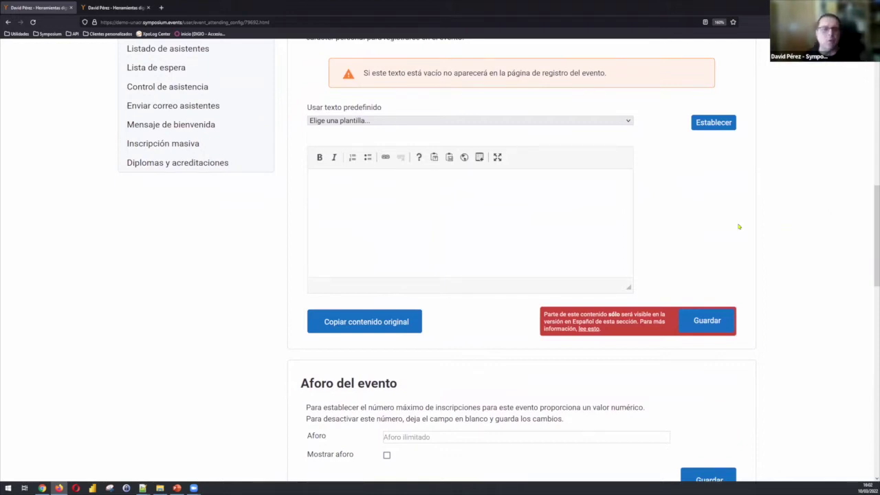
scroll(563, 224, up, 3)
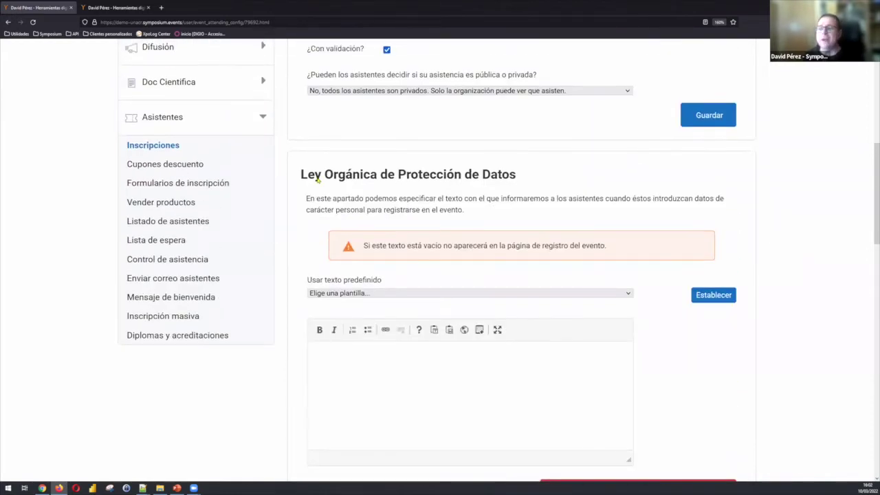
drag(301, 176, 538, 173)
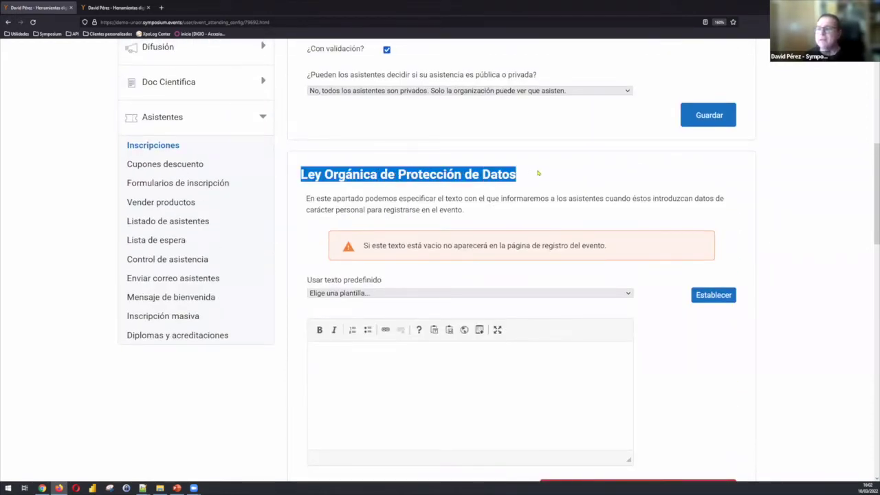
click(818, 304)
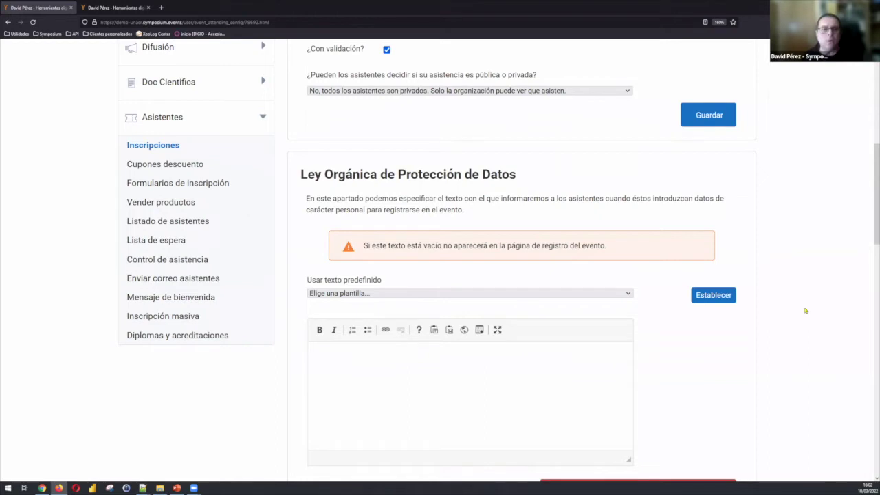
scroll(800, 304, down, 3)
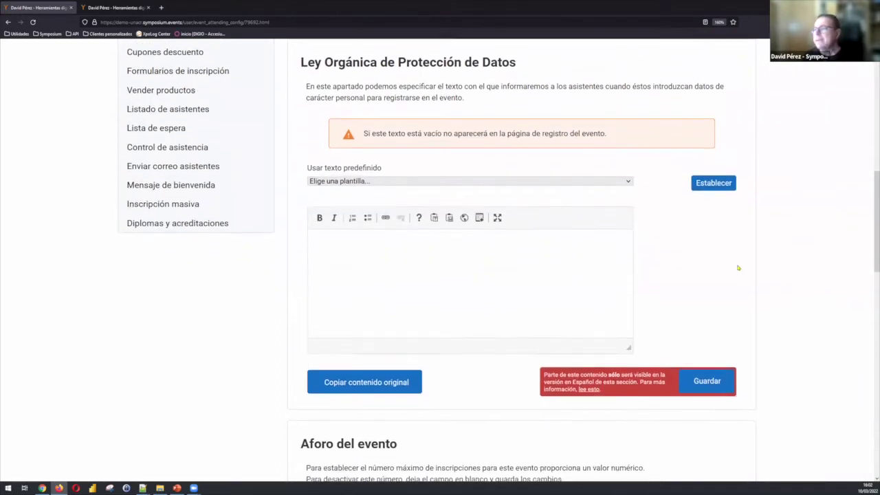
Load the 'Política de privacidad DEMO UNA CR' template via Establecer and save it.
click(479, 180)
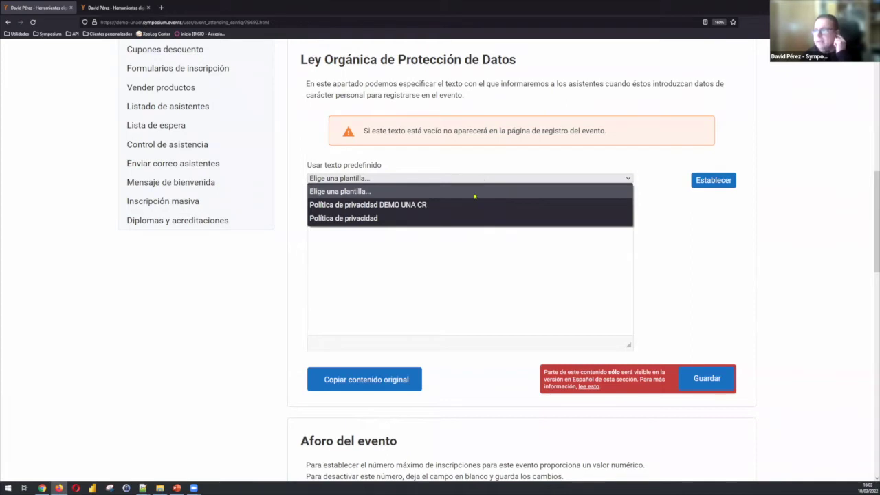
click(481, 205)
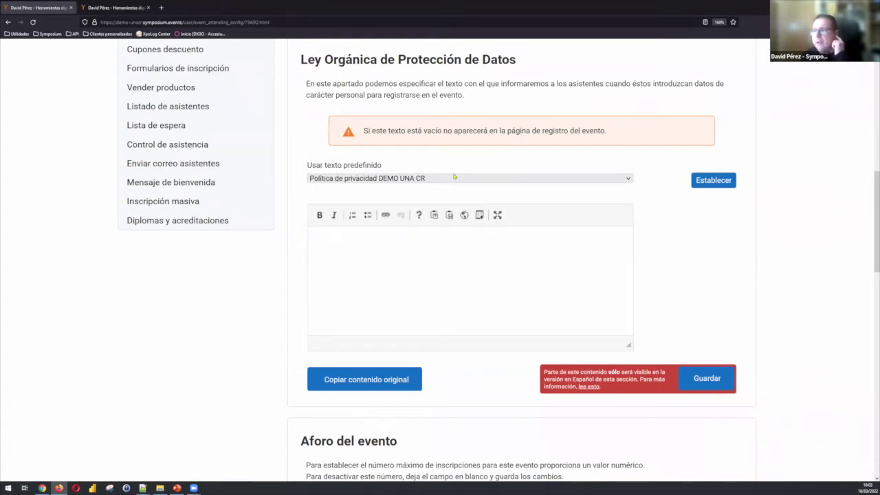
click(454, 178)
click(459, 215)
click(439, 179)
click(438, 204)
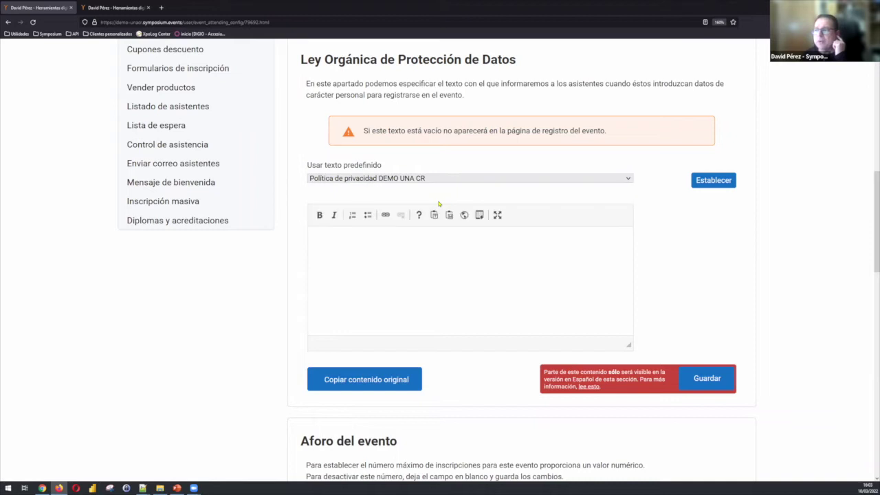
click(711, 183)
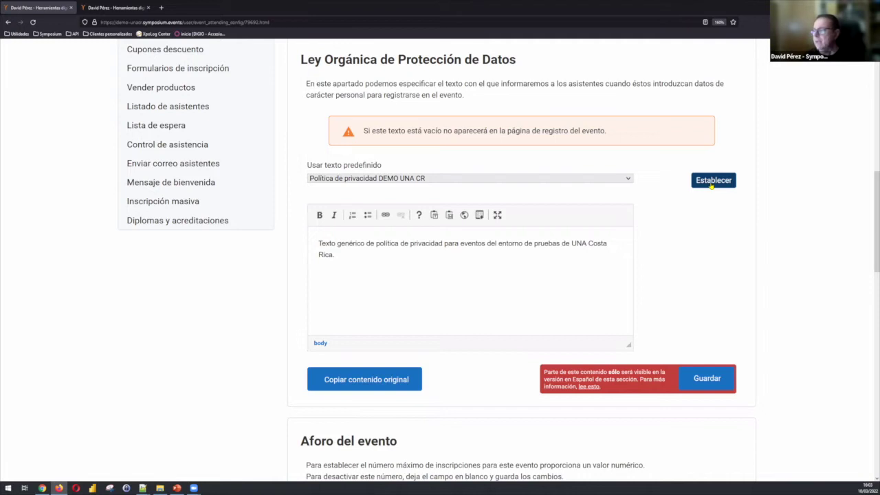
click(707, 380)
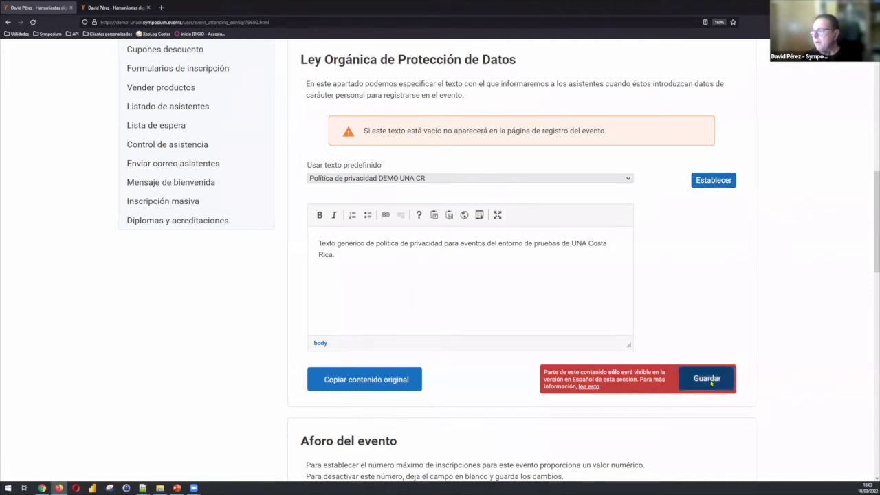
Set Aforo to 125, enable Mostrar aforo, and save the section.
scroll(762, 276, down, 3)
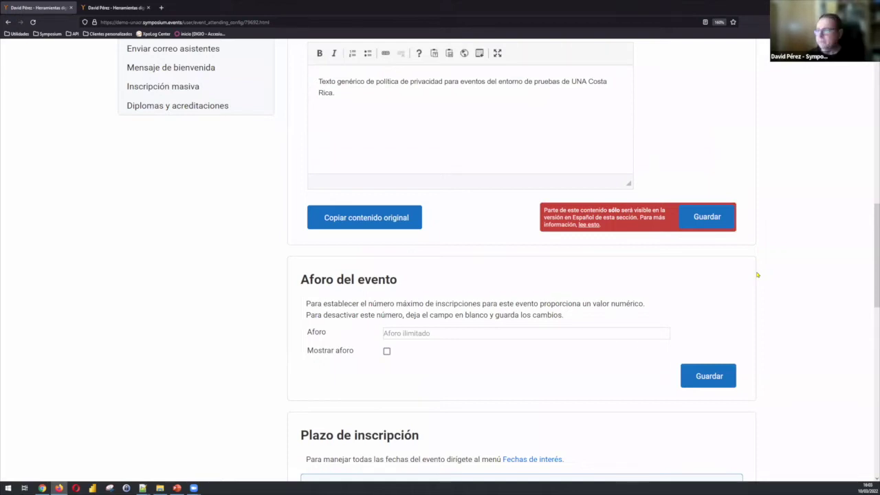
scroll(757, 275, down, 4)
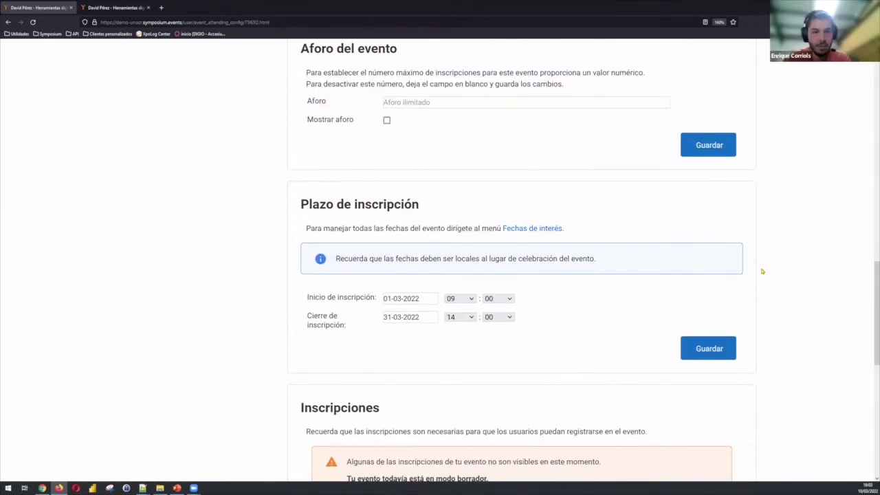
click(447, 101)
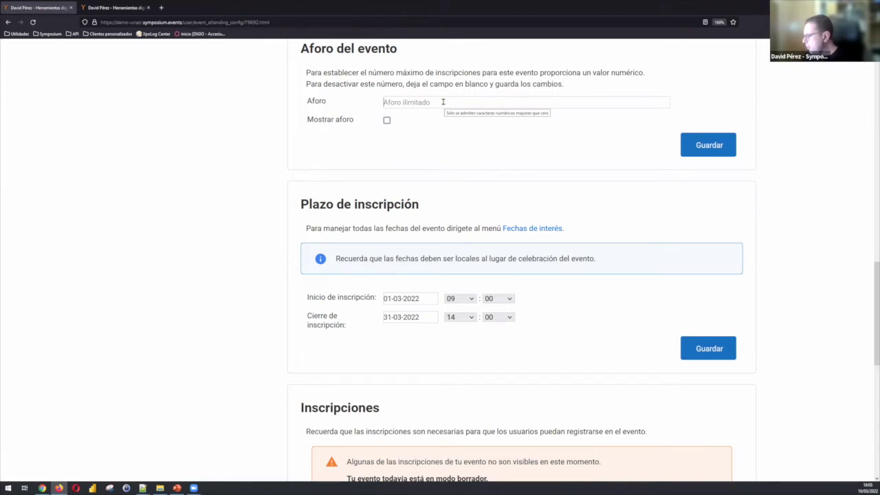
text(125)
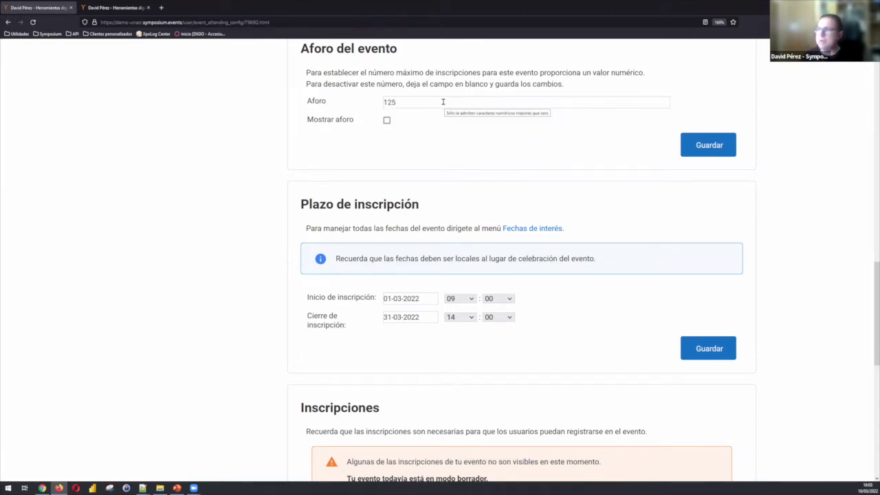
click(386, 121)
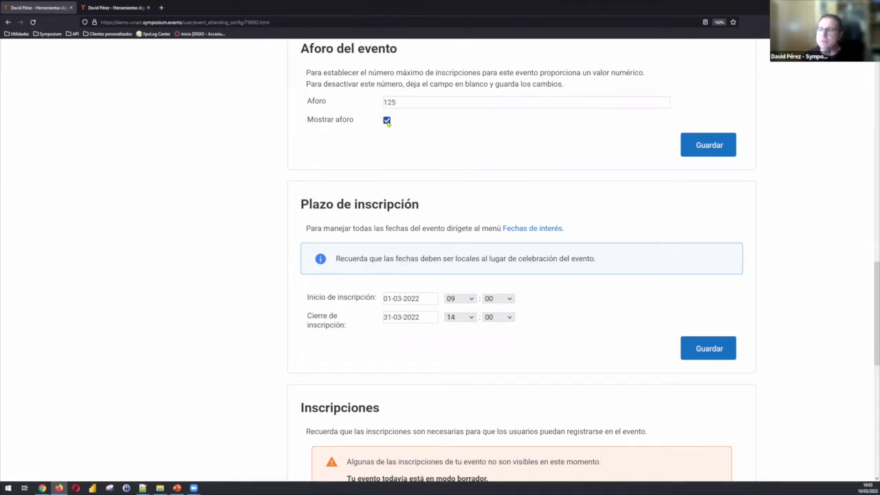
click(715, 144)
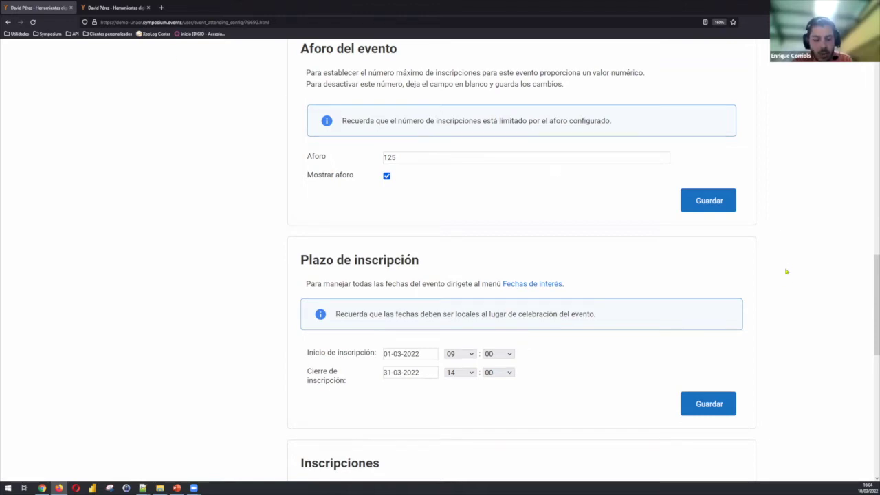
scroll(786, 271, down, 3)
scroll(784, 260, down, 2)
scroll(784, 260, down, 1)
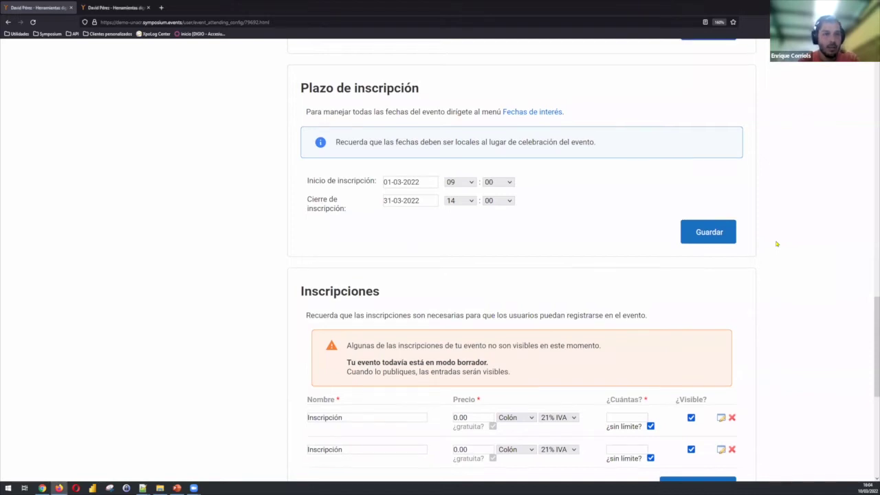
scroll(776, 243, up, 5)
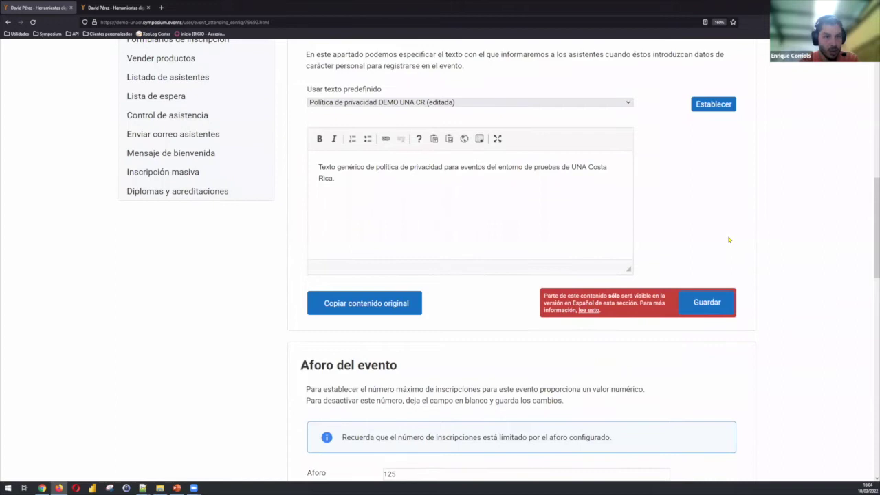
scroll(729, 240, down, 5)
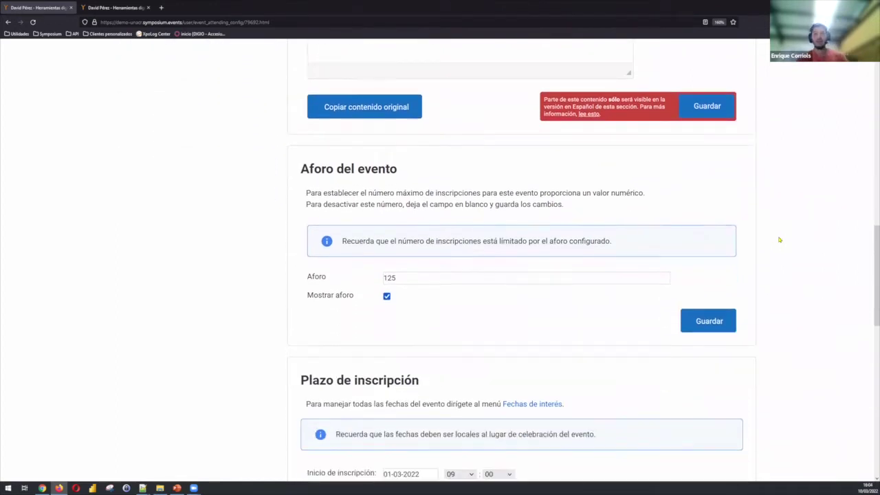
scroll(779, 239, down, 1)
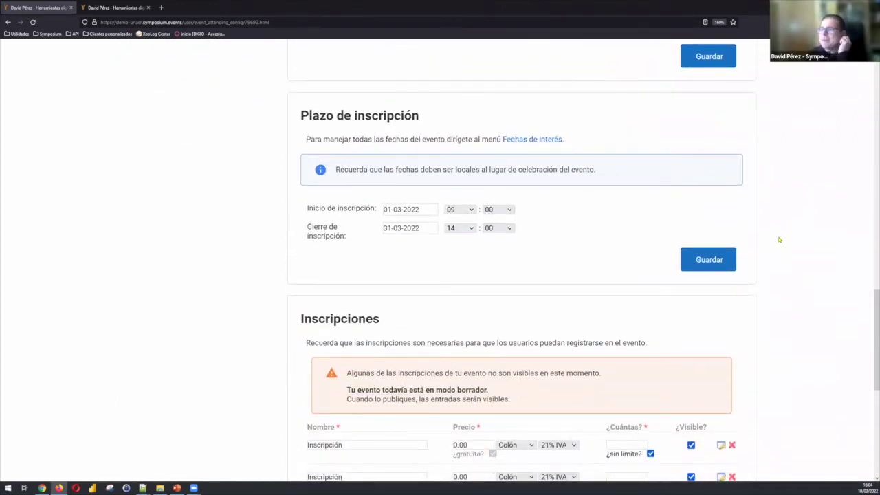
scroll(797, 199, down, 1)
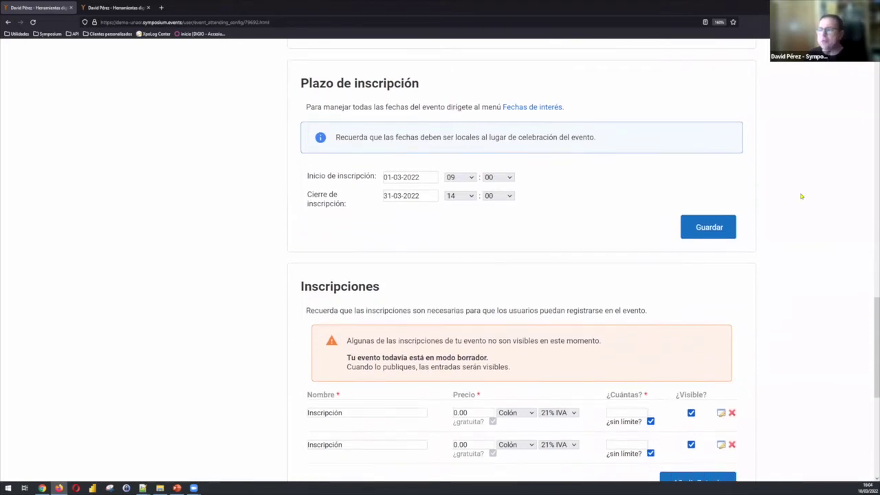
scroll(797, 199, down, 1)
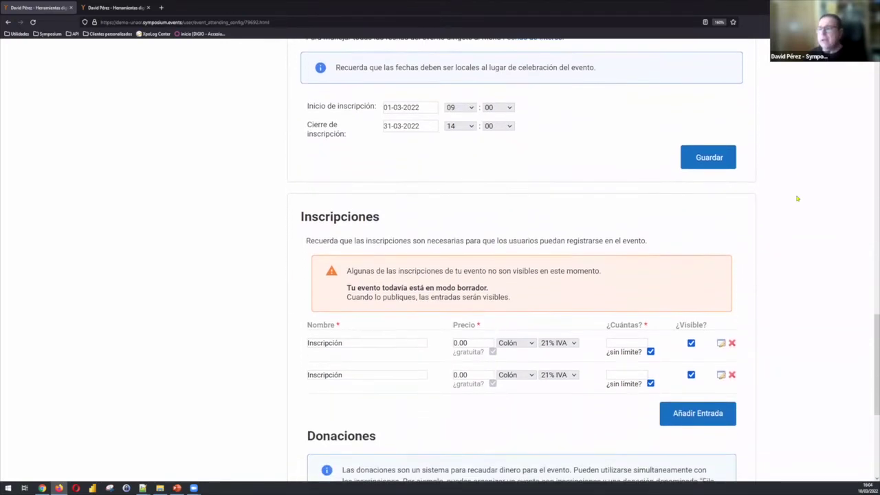
scroll(797, 199, down, 1)
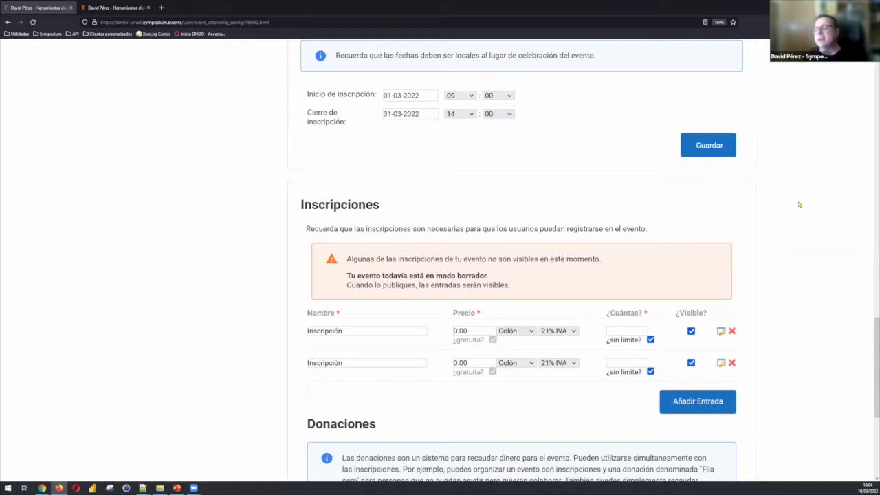
scroll(799, 204, down, 3)
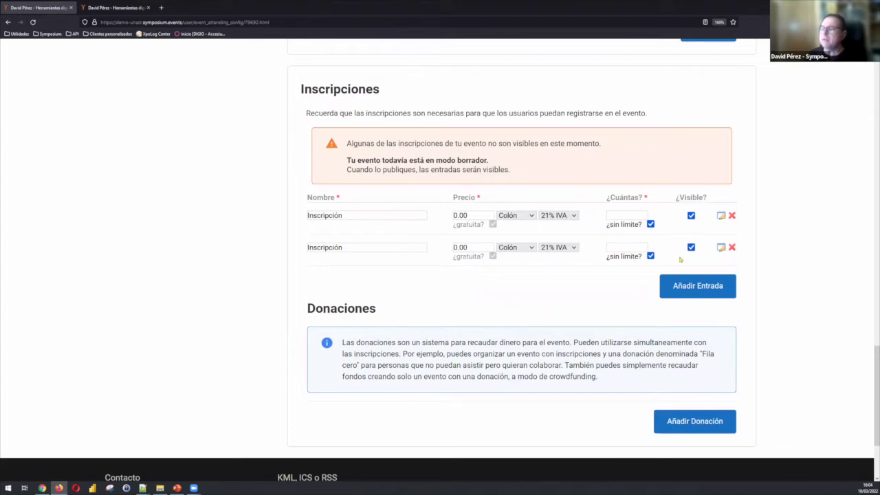
Delete the second Inscripción ticket, confirming the removal.
click(732, 247)
key(Return)
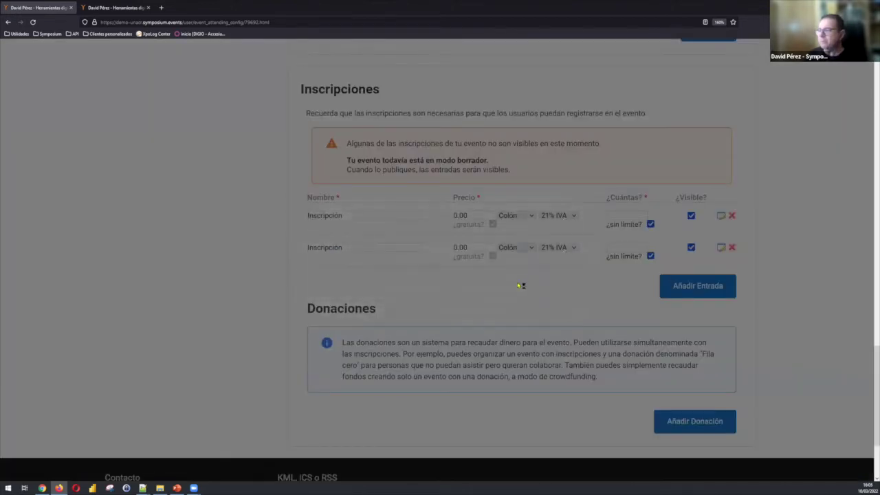
scroll(136, 197, down, 3)
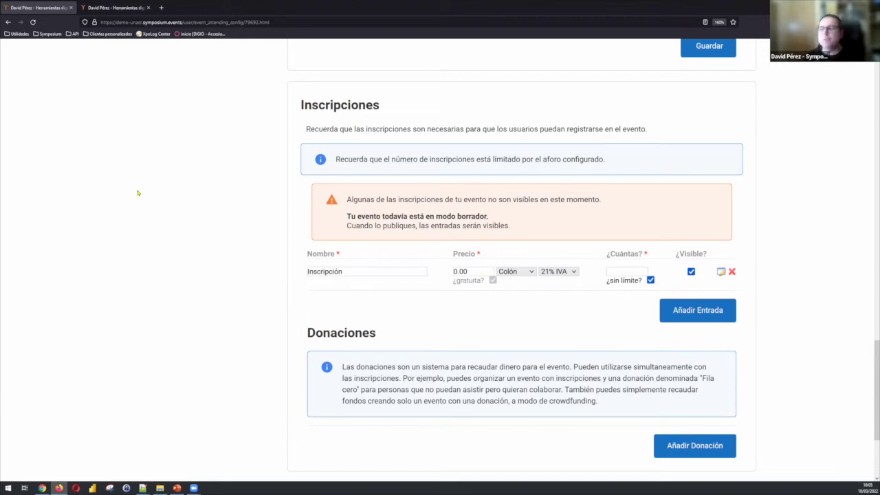
scroll(176, 217, down, 1)
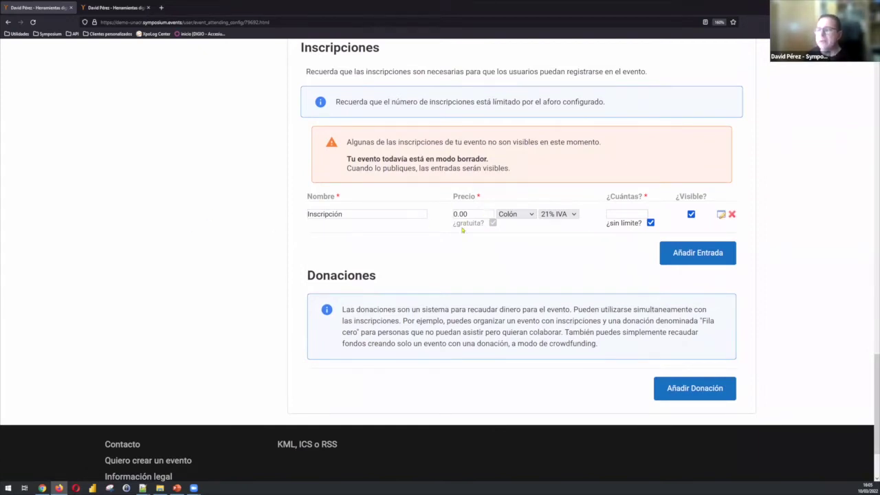
click(526, 216)
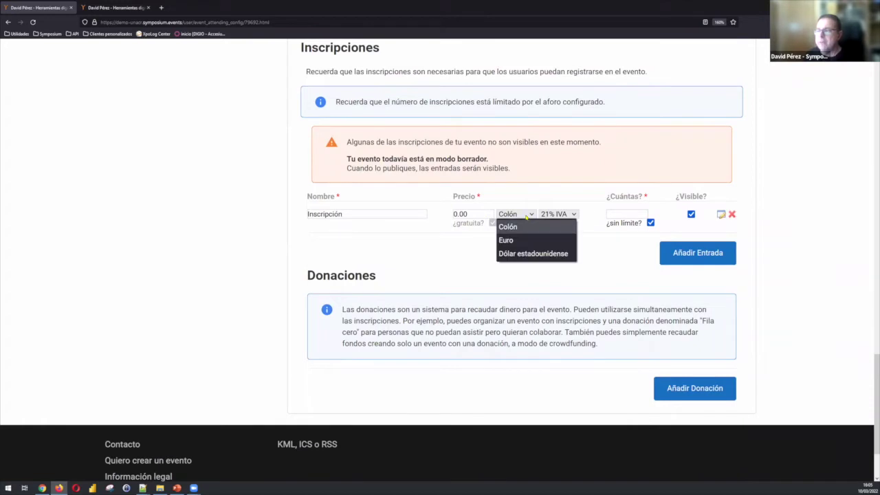
click(527, 216)
click(530, 216)
click(574, 215)
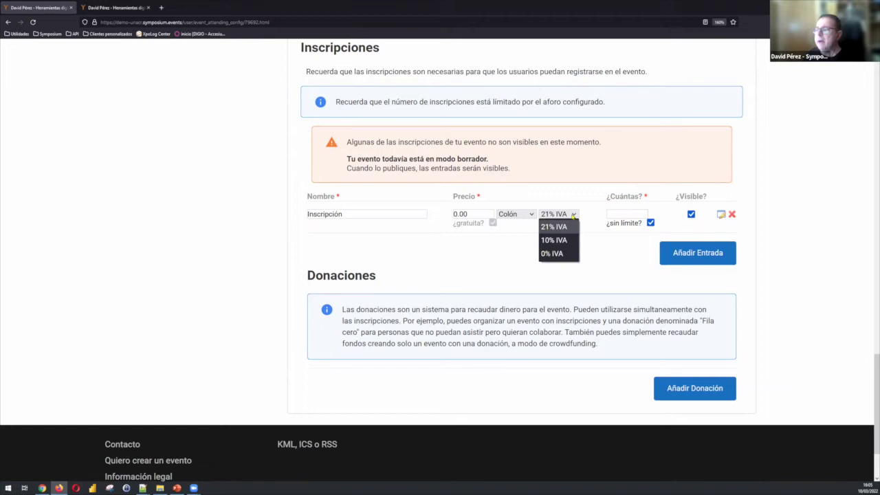
click(589, 273)
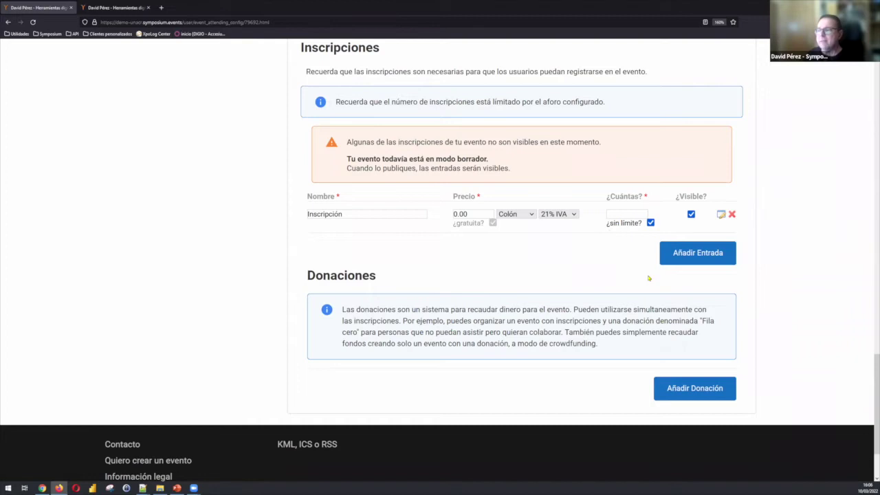
scroll(611, 234, up, 2)
scroll(611, 342, up, 2)
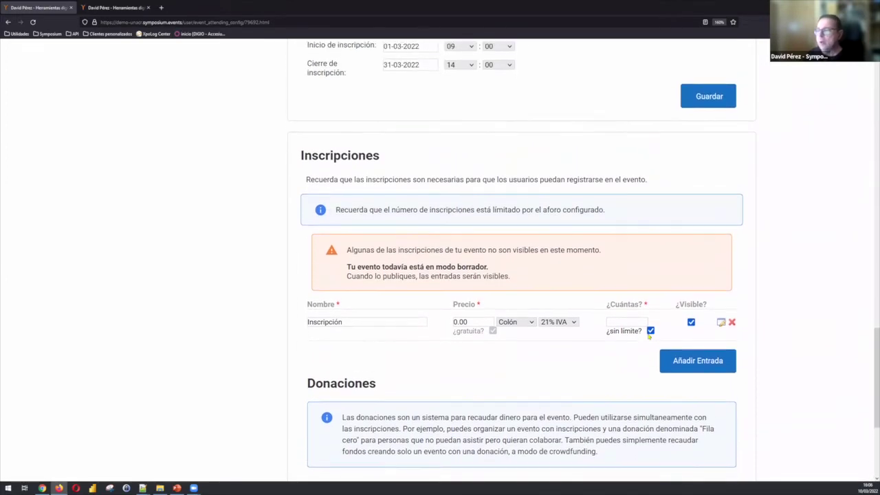
scroll(646, 338, up, 6)
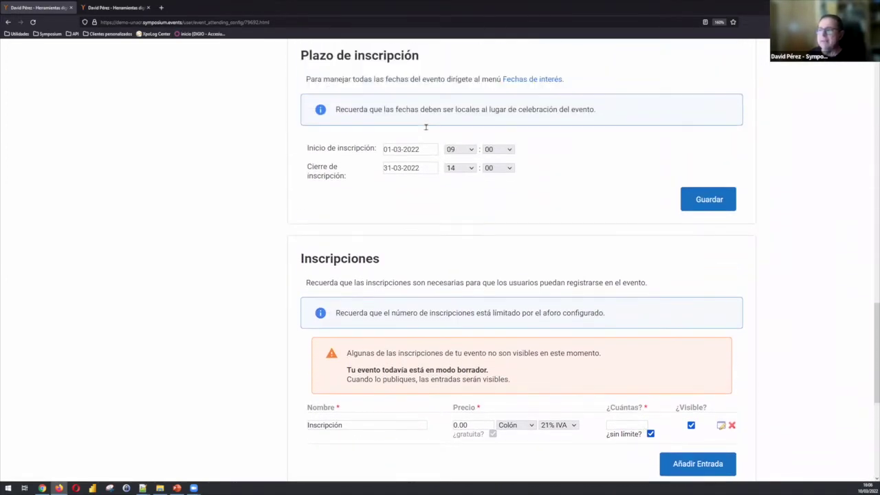
scroll(406, 72, up, 4)
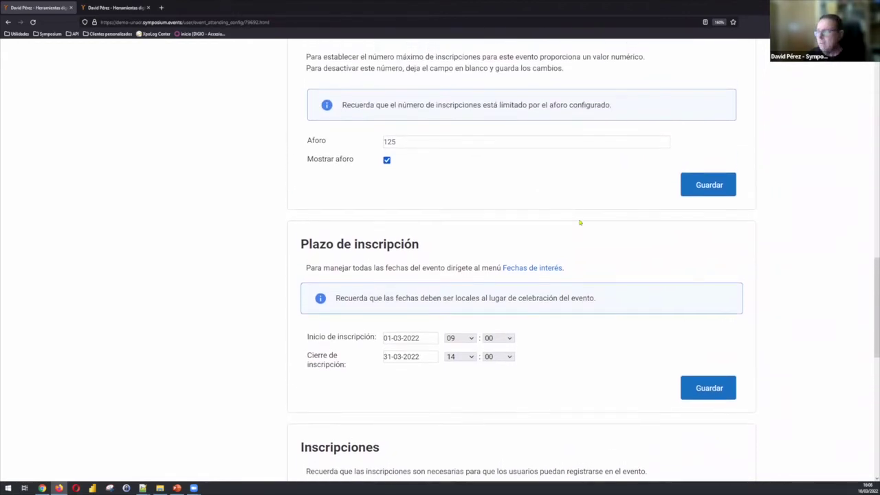
scroll(609, 218, down, 10)
scroll(661, 250, down, 4)
click(650, 222)
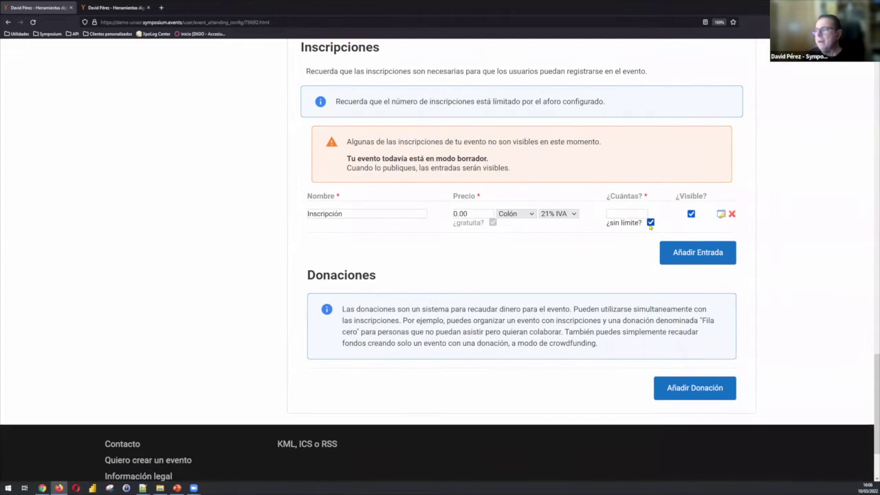
Switch the Inscripción ticket from 100 to unlimited quantity with '¿sin límite?', keeping it visible.
click(623, 213)
text(100)
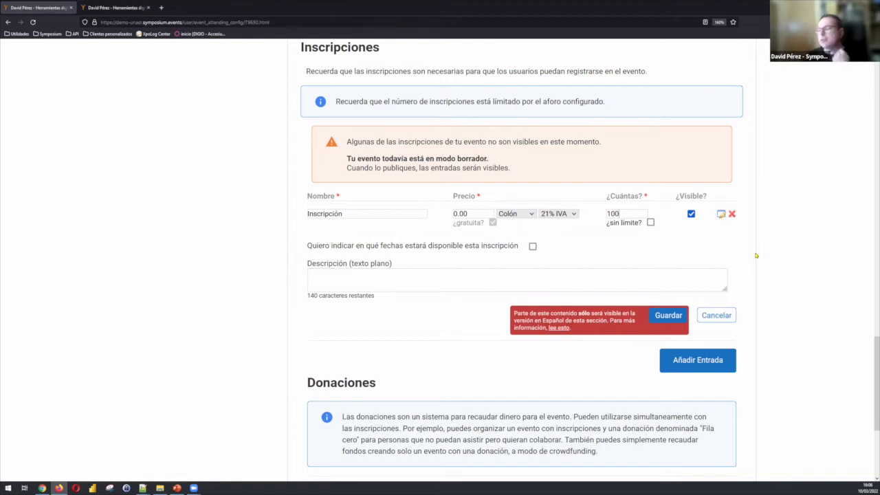
click(651, 222)
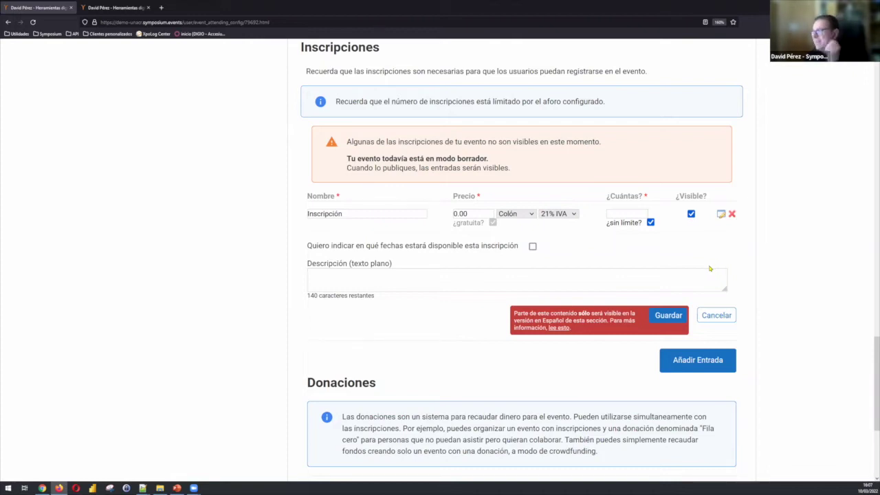
click(692, 214)
click(692, 215)
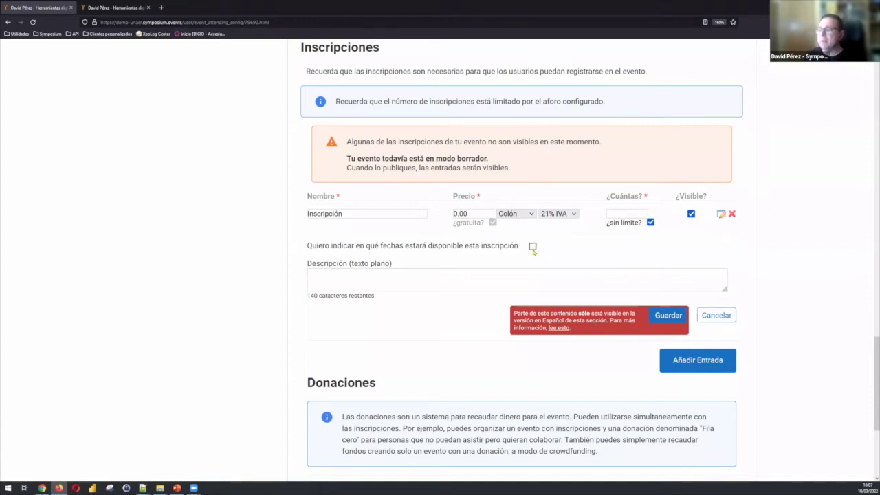
Leave the ticket's sale dates unset and save the unlimited Inscripción ticket.
click(531, 247)
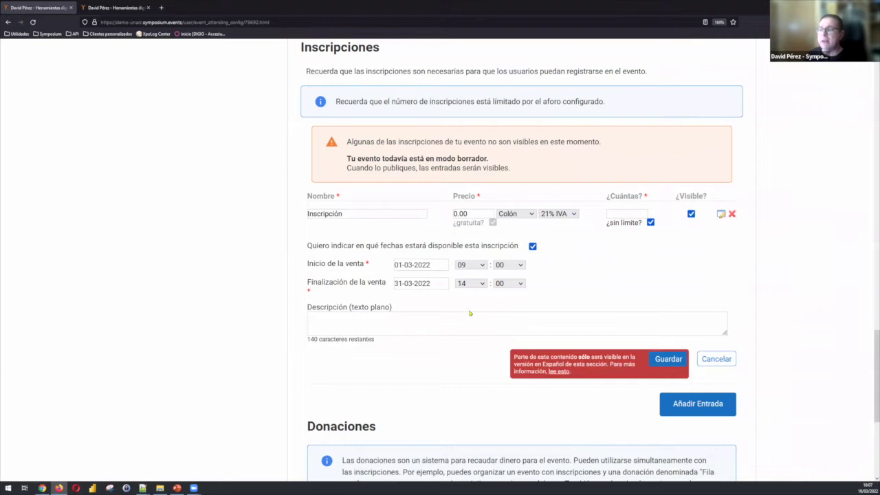
scroll(464, 329, up, 1)
scroll(426, 273, down, 1)
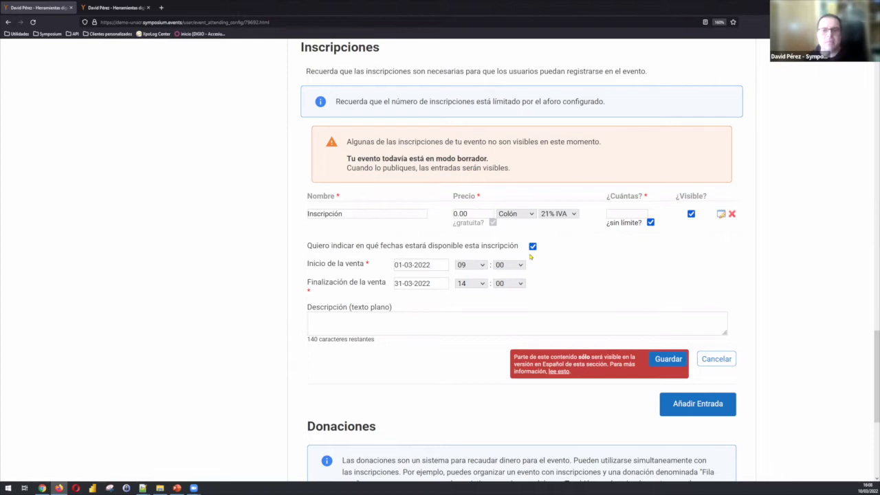
click(532, 246)
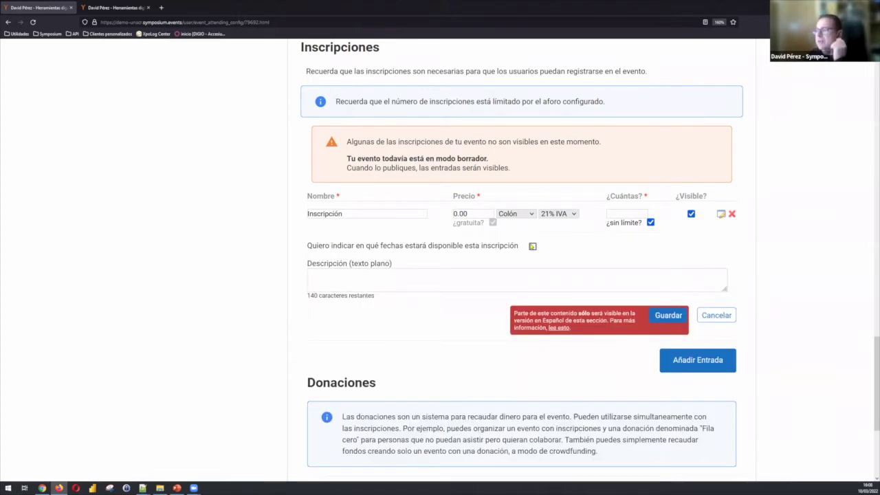
click(504, 277)
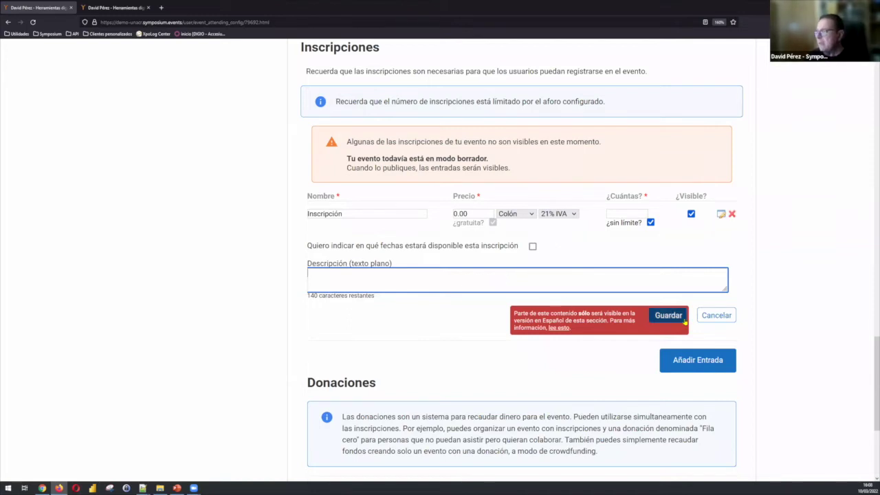
click(666, 313)
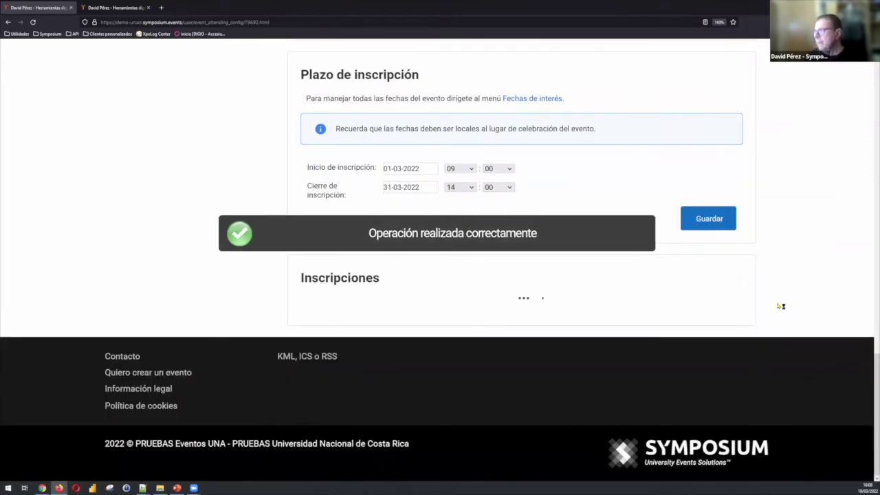
scroll(782, 289, down, 4)
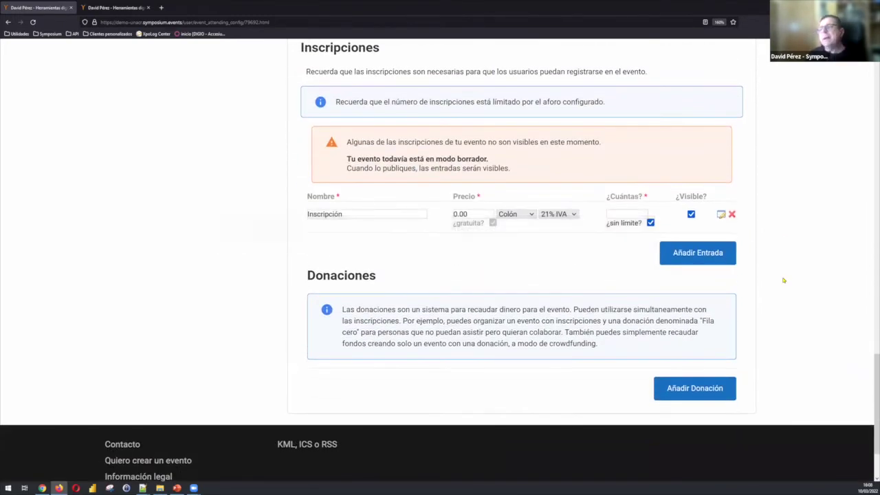
scroll(783, 280, down, 1)
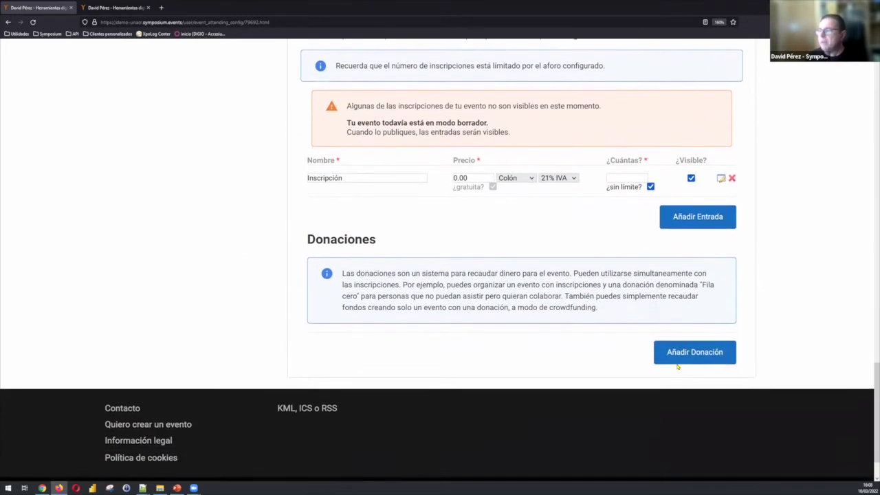
click(691, 338)
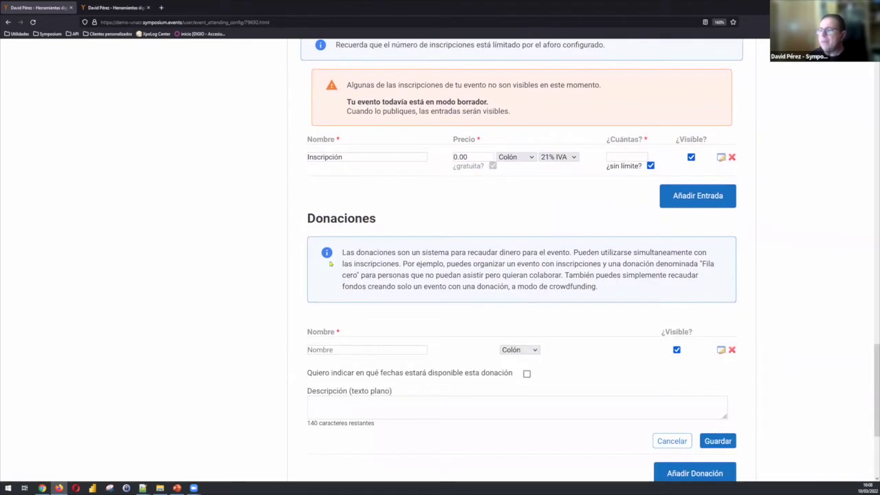
scroll(261, 278, down, 2)
scroll(261, 278, down, 1)
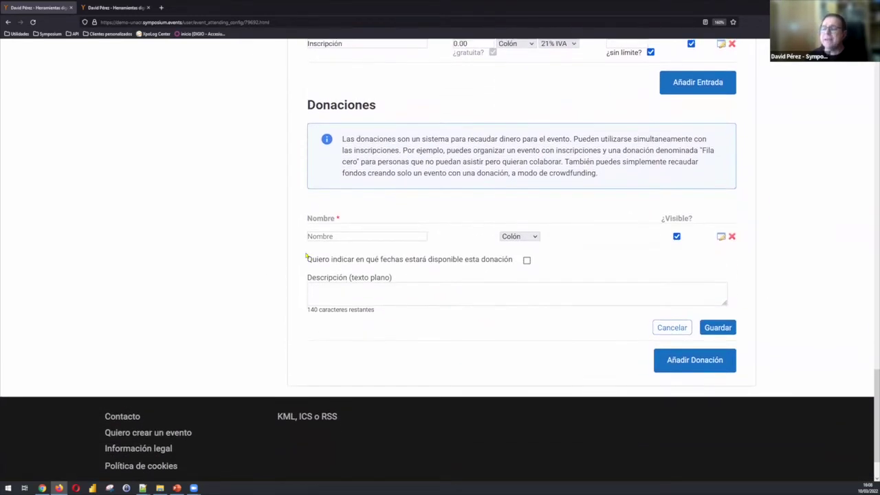
scroll(307, 256, up, 1)
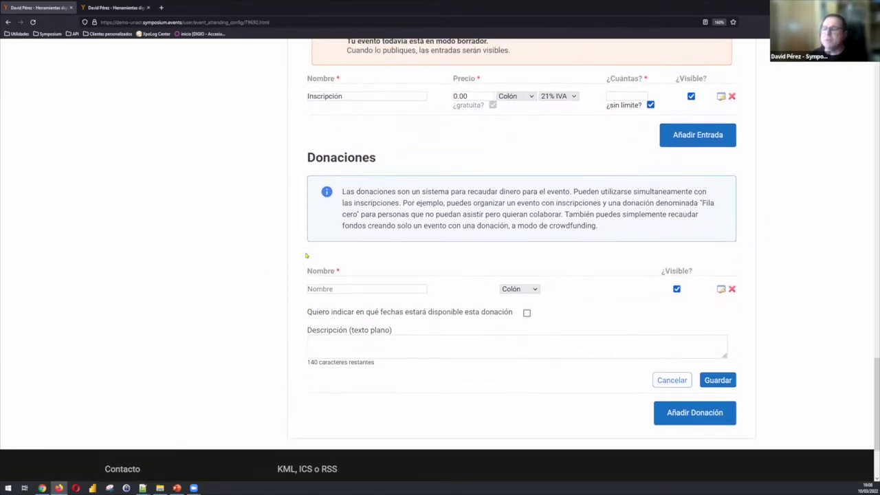
click(384, 290)
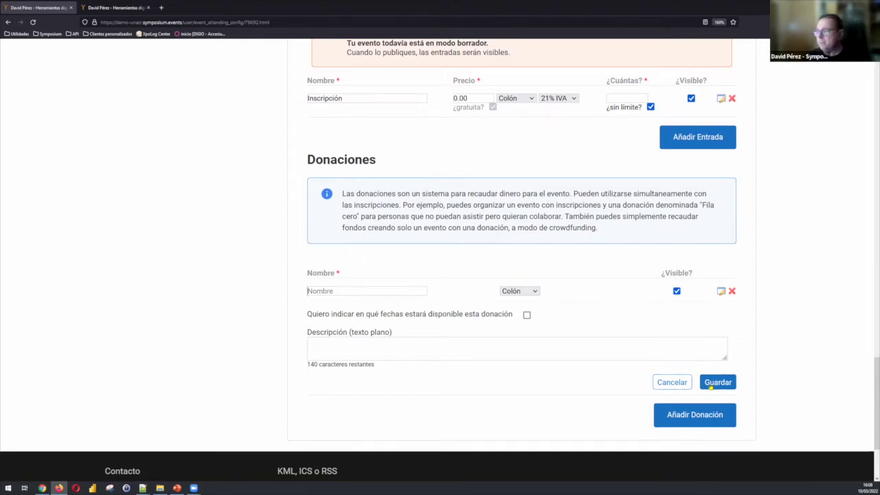
click(673, 386)
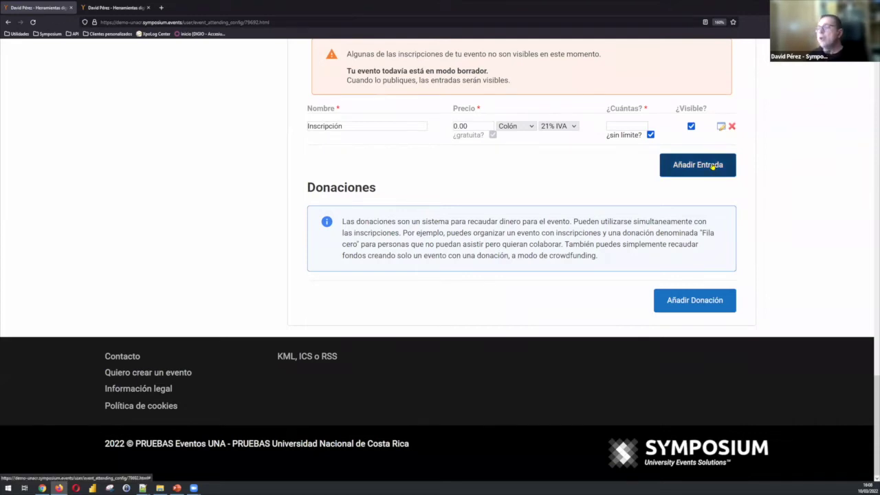
click(698, 166)
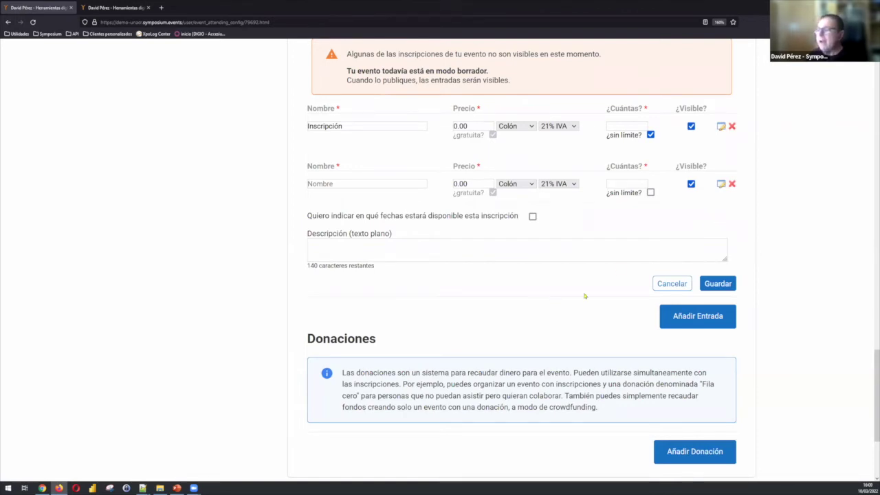
click(721, 283)
click(670, 282)
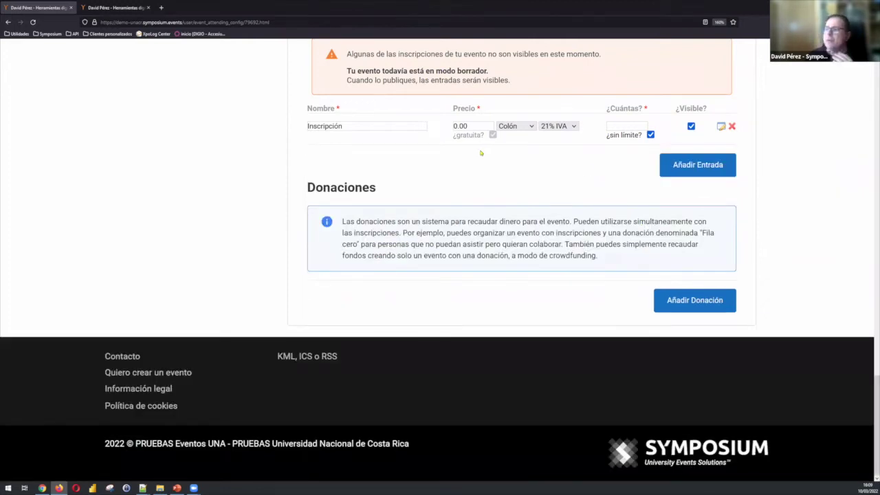
click(703, 167)
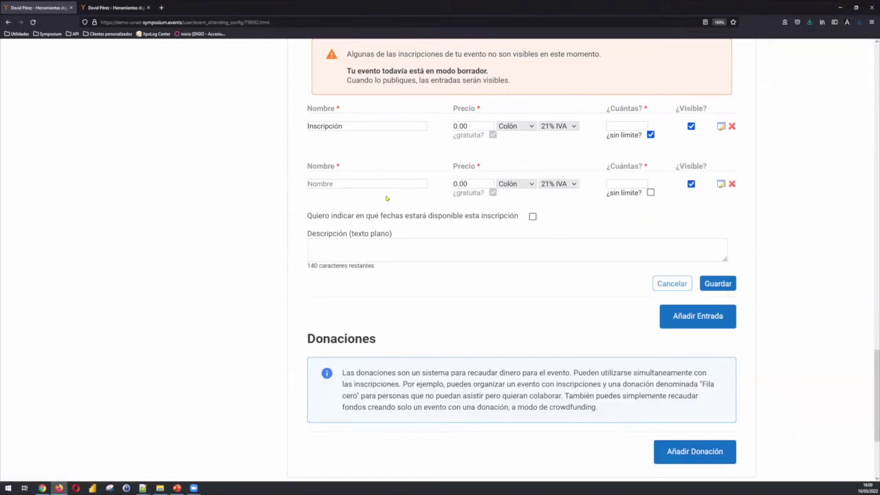
text(Insc)
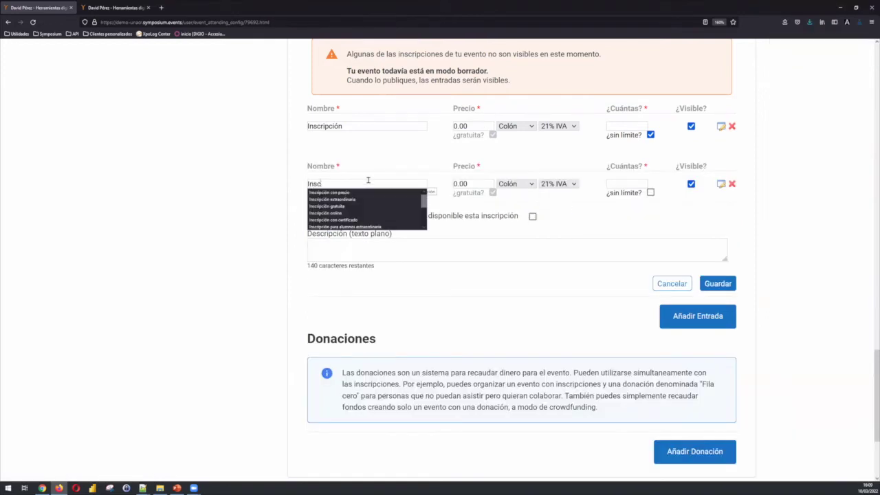
text(ripción para público general)
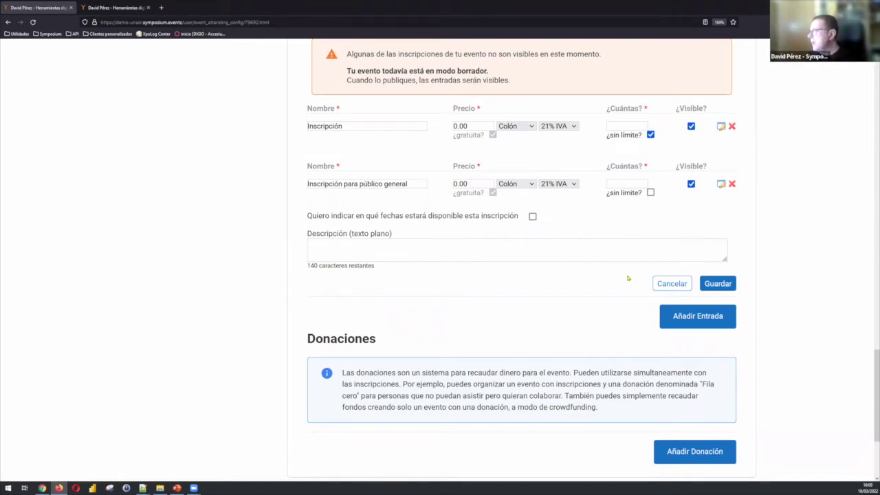
key(alt+Tab)
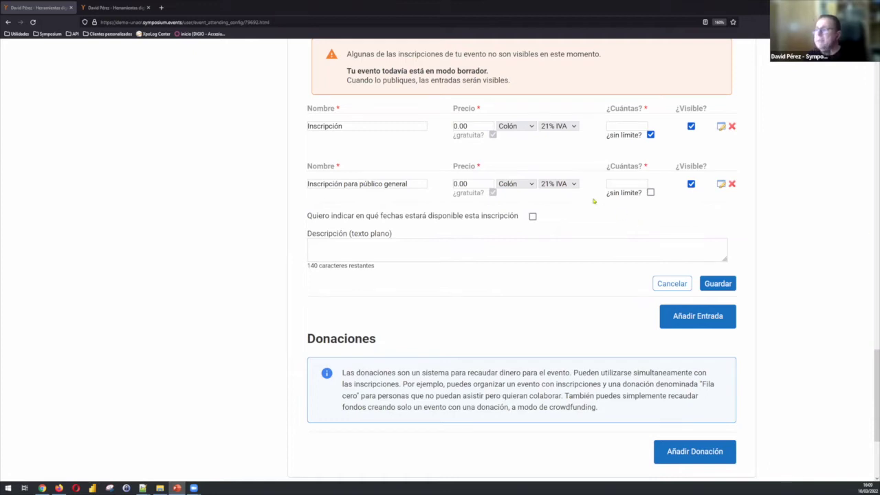
click(572, 184)
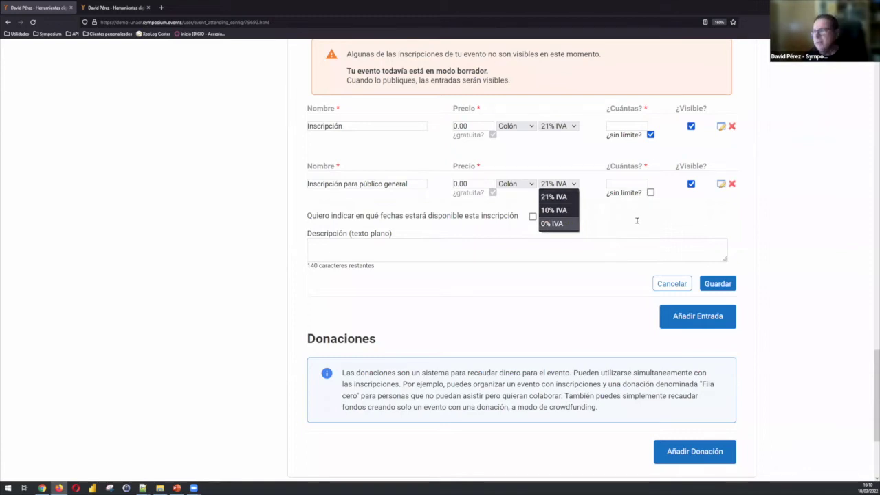
click(666, 284)
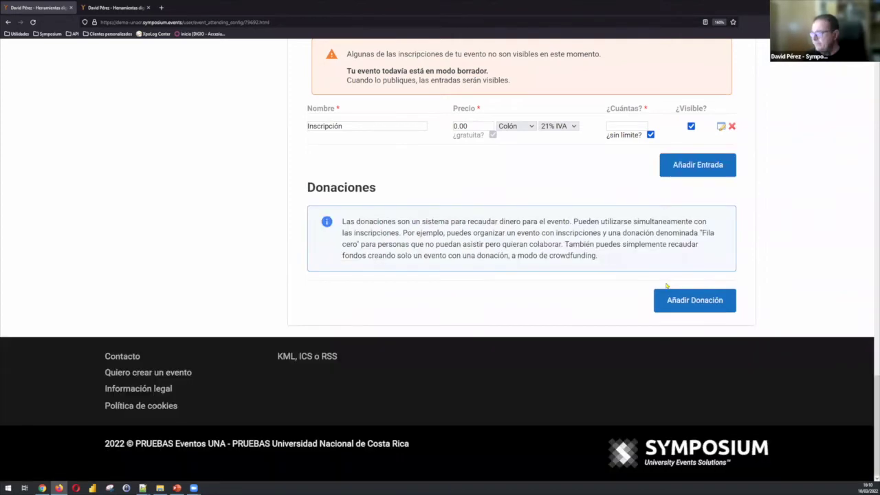
scroll(796, 253, up, 1)
scroll(784, 263, up, 2)
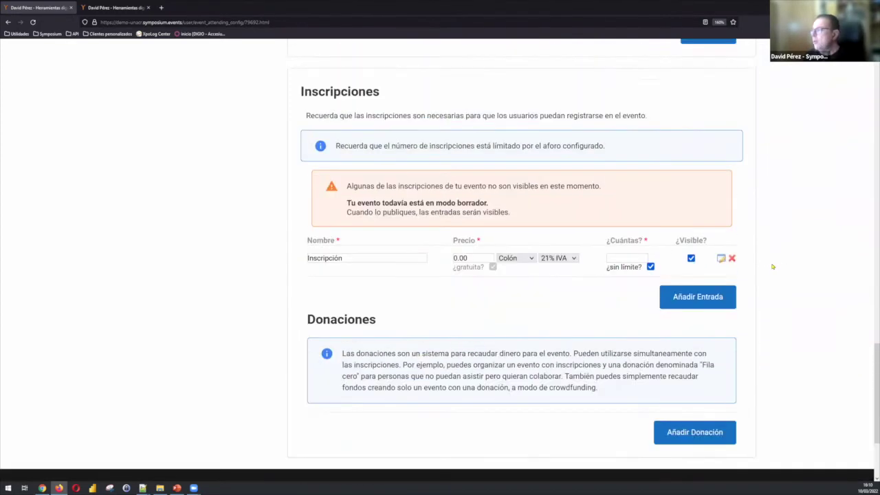
Publish the digital tools event and confirm making it public.
drag(345, 228, 511, 251)
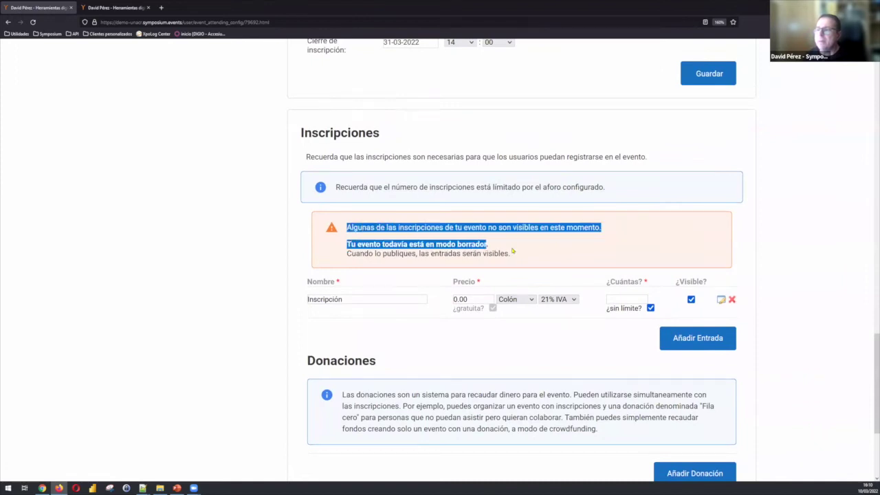
triple_click(452, 244)
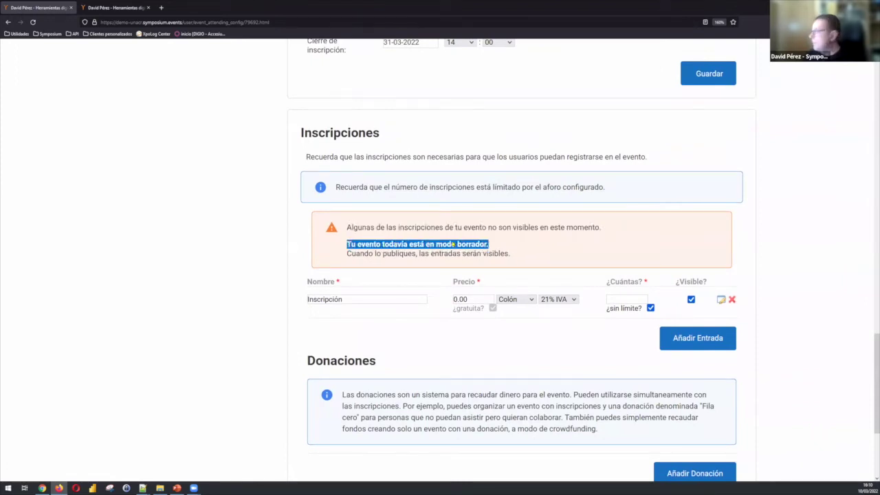
scroll(543, 243, up, 10)
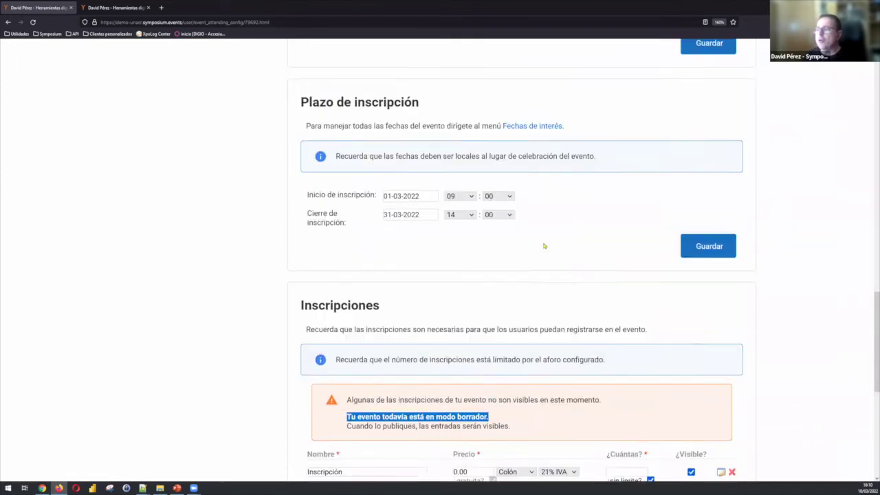
scroll(544, 242, up, 5)
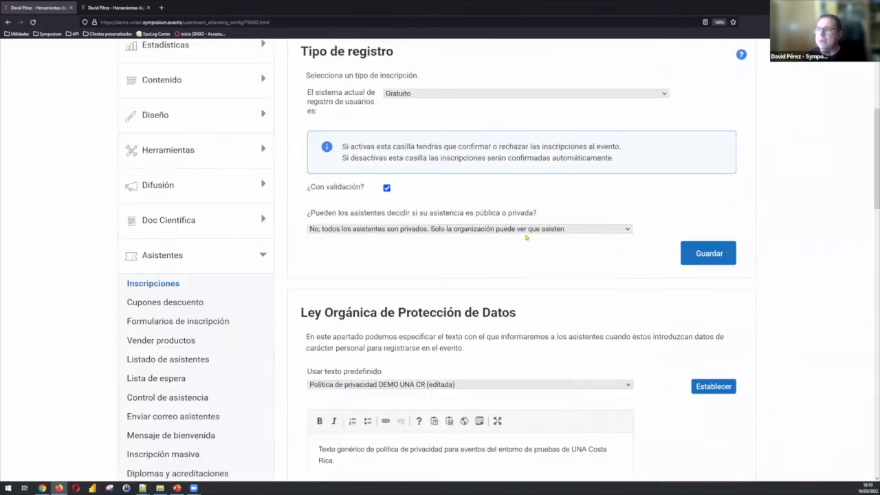
scroll(525, 237, up, 3)
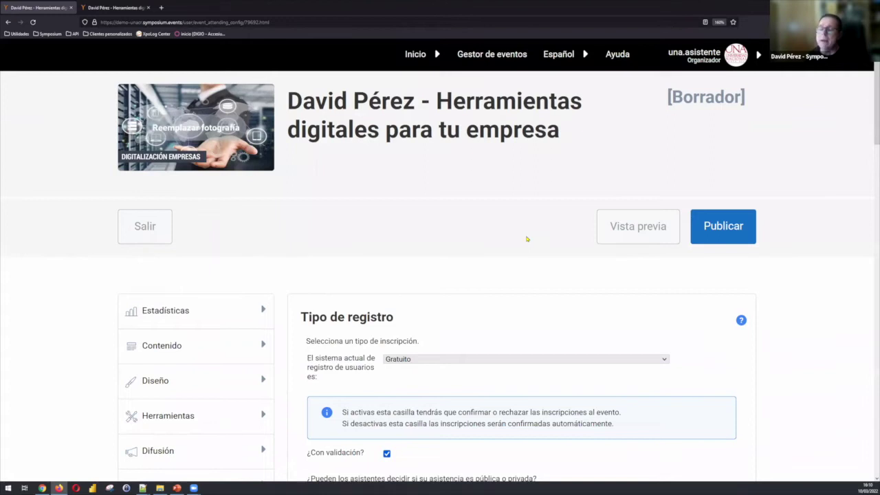
scroll(526, 238, down, 2)
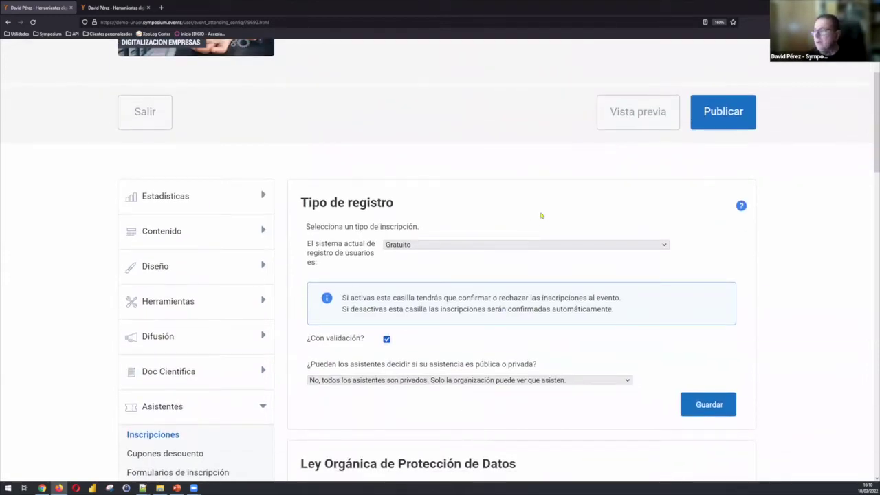
click(730, 122)
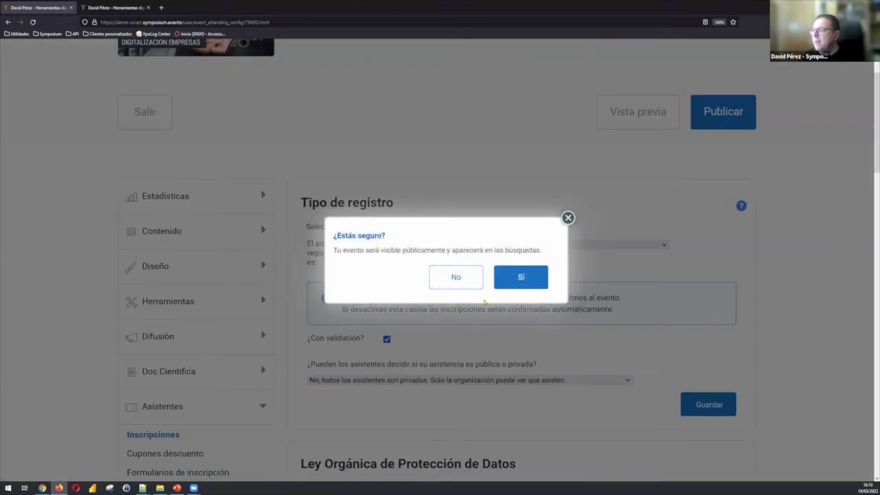
click(520, 276)
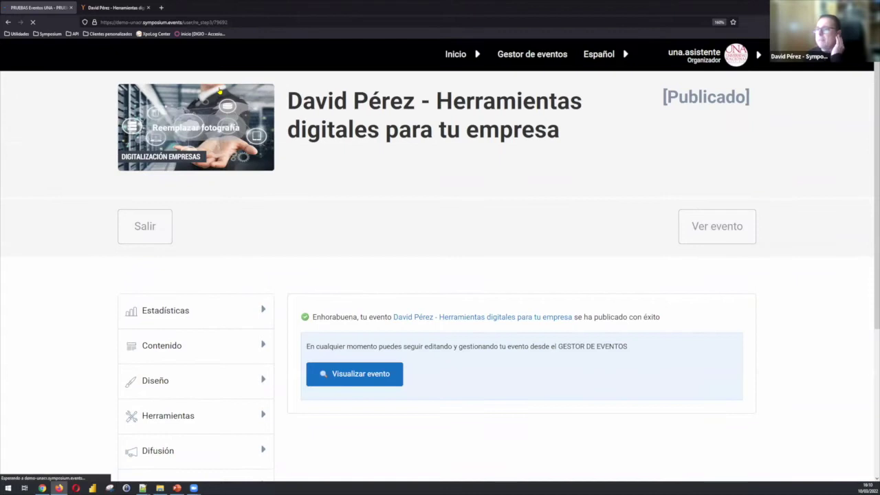
Open the event's public page and highlight 'Plazas disponibles: 125' at enlarged zoom.
click(148, 8)
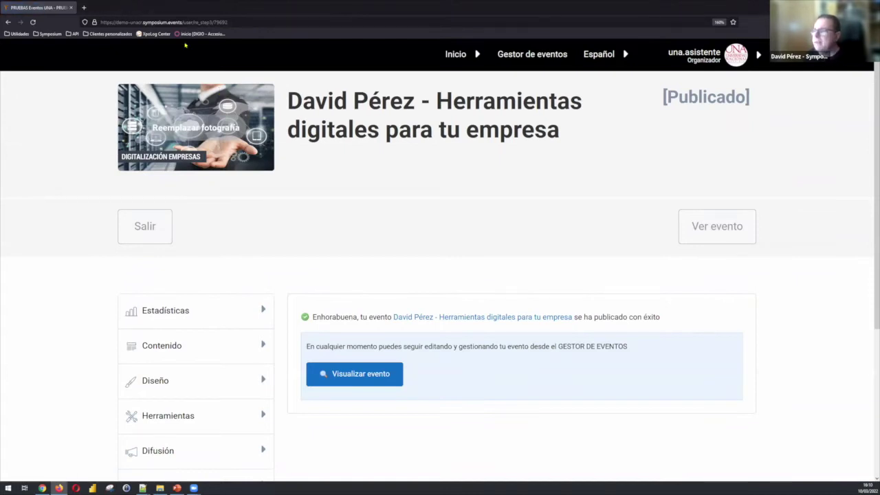
click(716, 227)
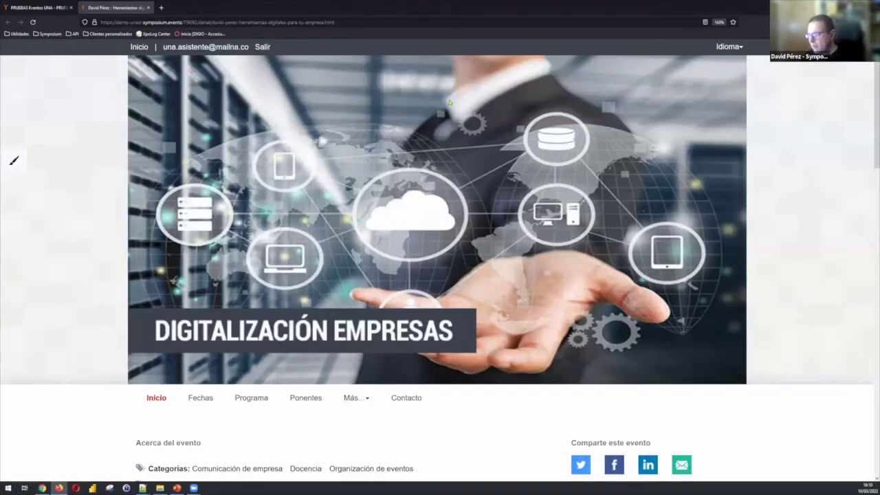
ctrl+scroll(450, 103, down, 4)
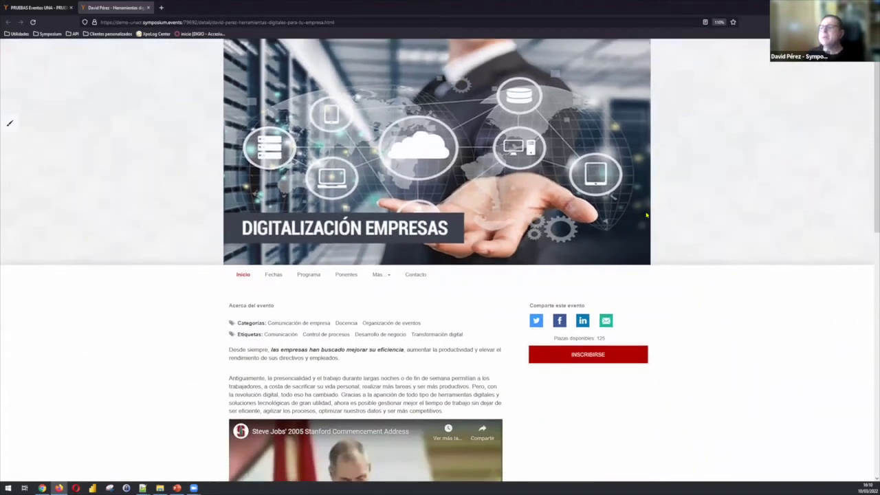
scroll(646, 216, down, 2)
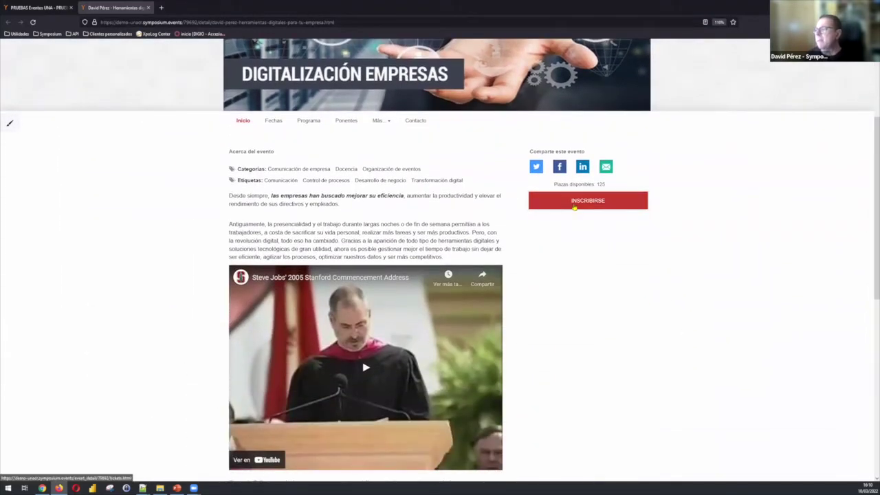
drag(553, 184, 684, 196)
key(ctrl+plus)
key(ctrl+plus)
key(ctrl+plus)
key(ctrl+plus)
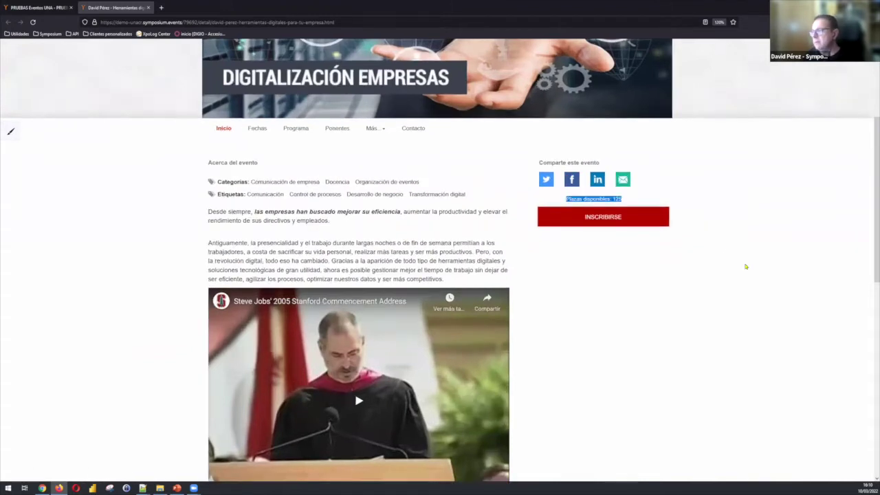
scroll(687, 343, down, 2)
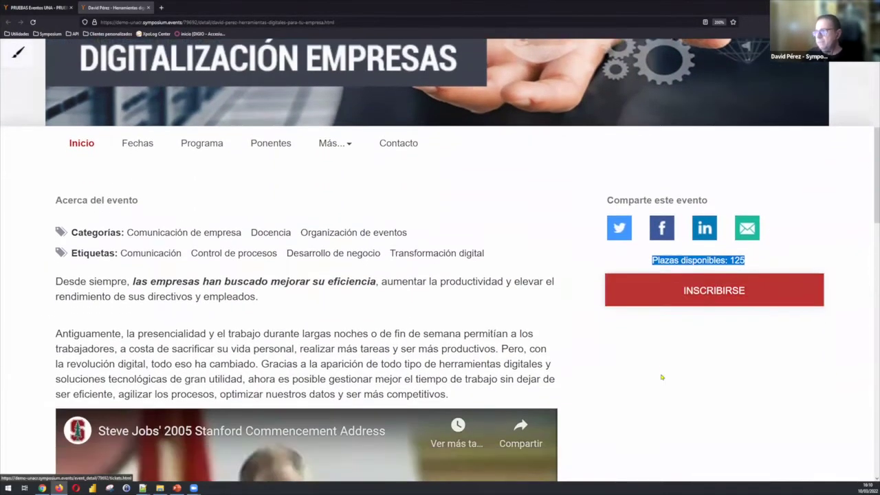
click(660, 371)
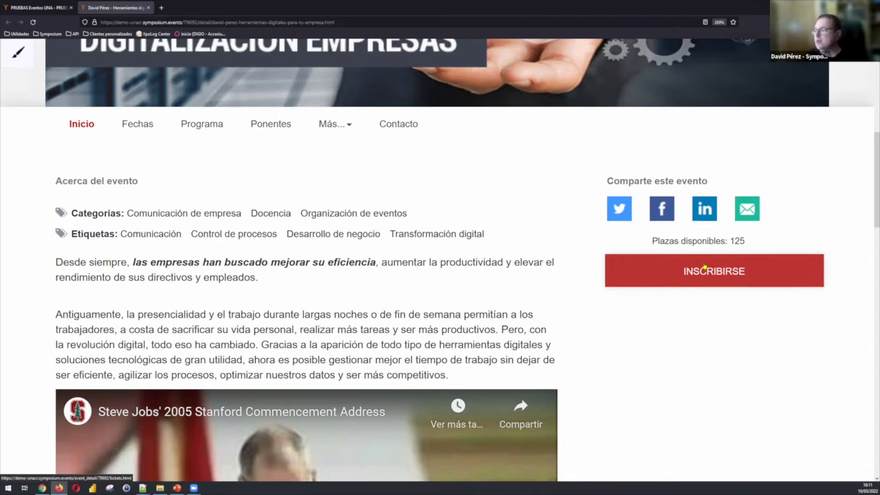
Start registering, noting the 21-day period and free price, and choose 2 registrations.
click(704, 268)
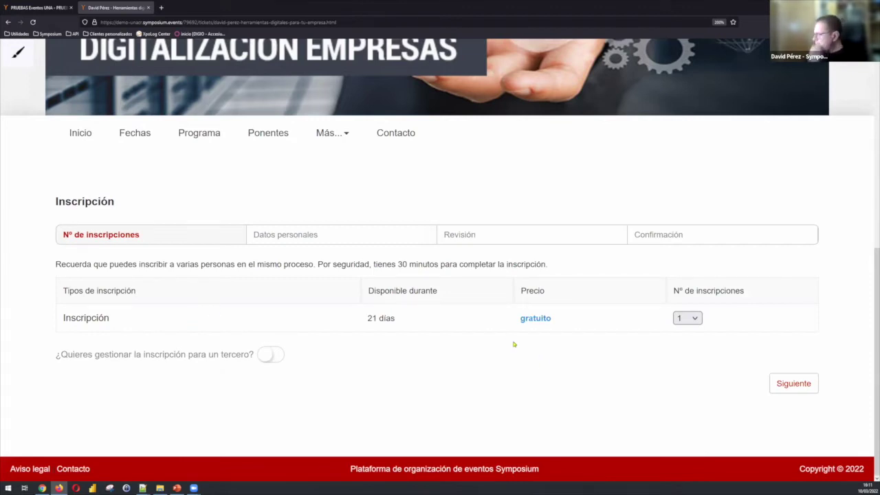
drag(366, 323, 396, 319)
click(440, 324)
double_click(536, 318)
click(687, 319)
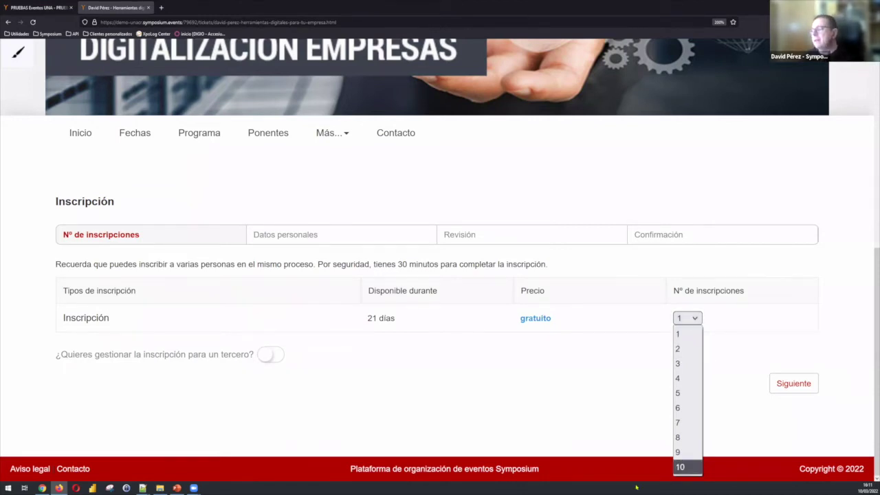
click(677, 348)
Return to a single registration and switch off registering on behalf of a third party.
scroll(403, 337, down, 3)
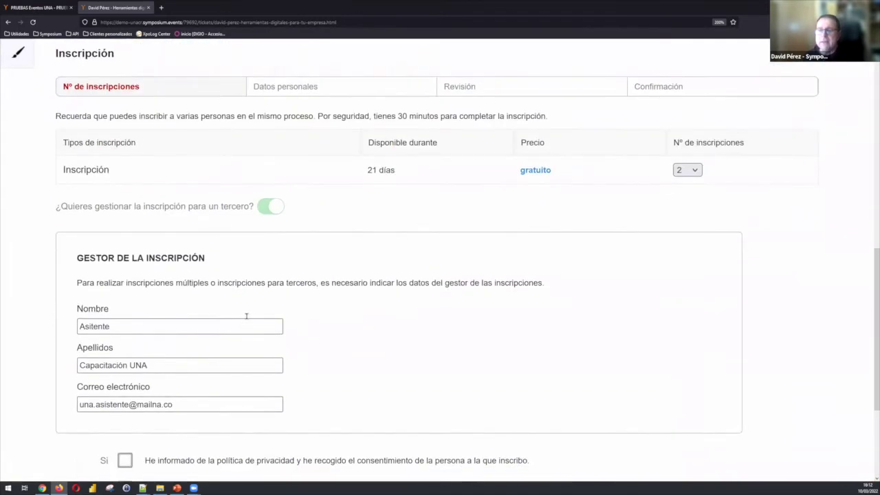
click(164, 371)
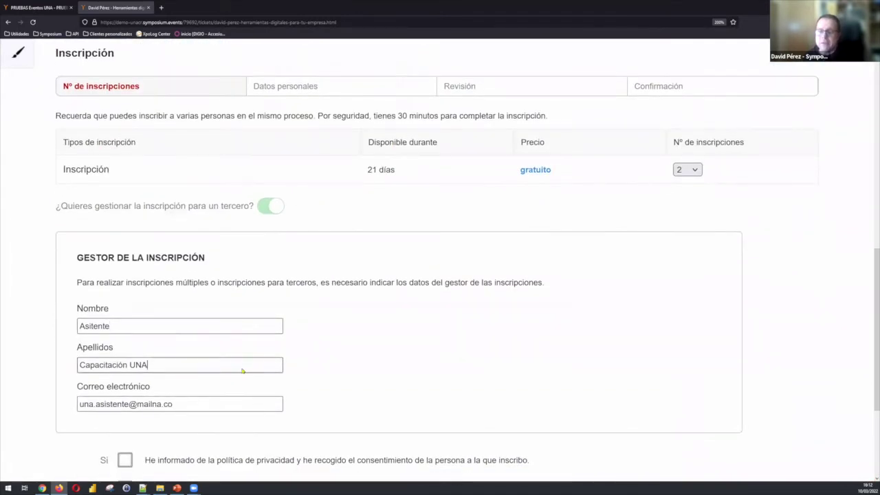
scroll(137, 364, down, 3)
click(124, 314)
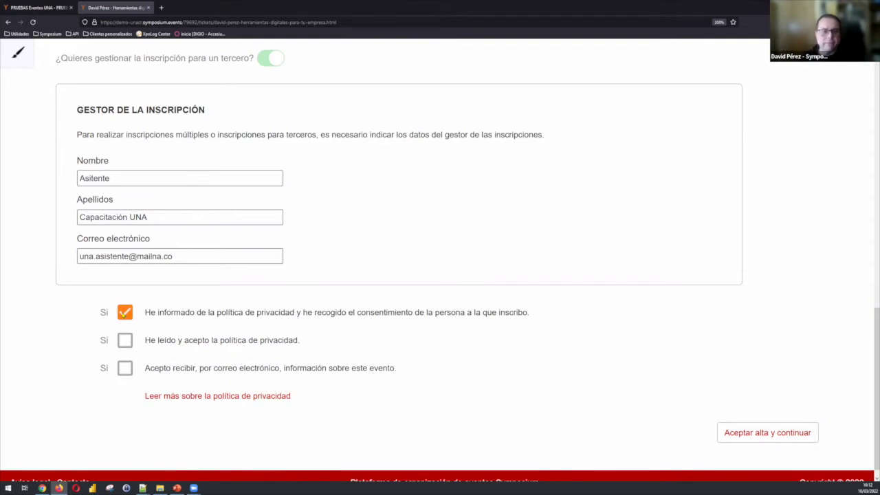
scroll(463, 255, up, 4)
click(687, 317)
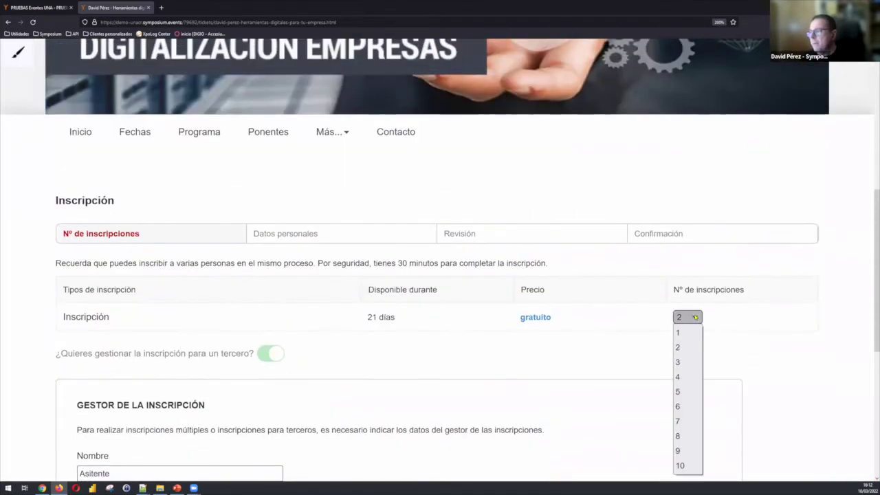
click(694, 334)
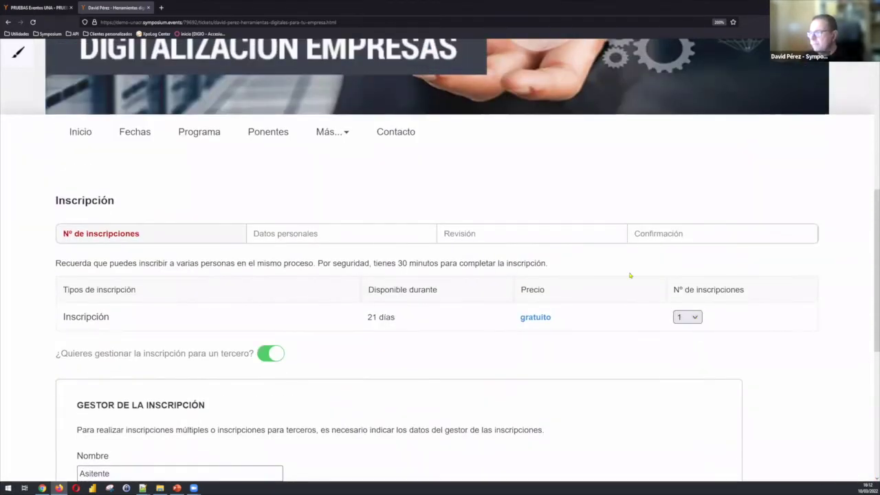
scroll(630, 275, down, 3)
click(270, 133)
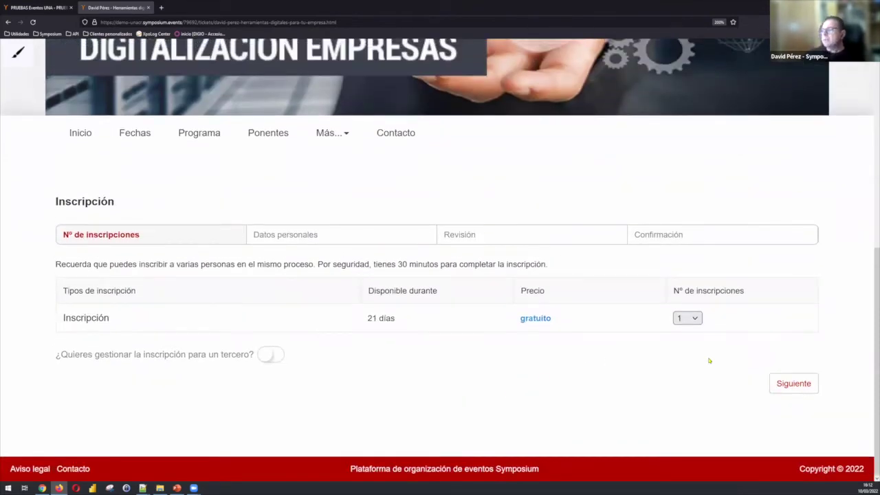
Continue to Datos personales, tick the privacy-policy acceptance and open the full policy.
click(793, 382)
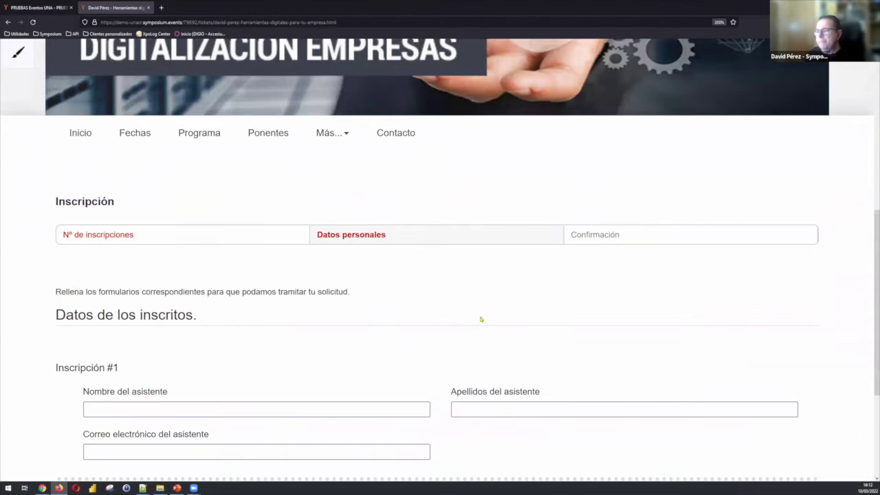
scroll(444, 286, down, 2)
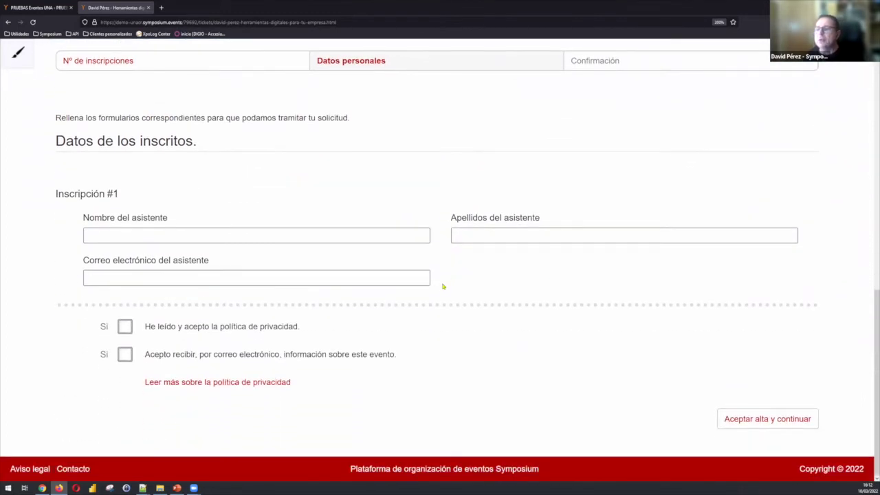
click(280, 231)
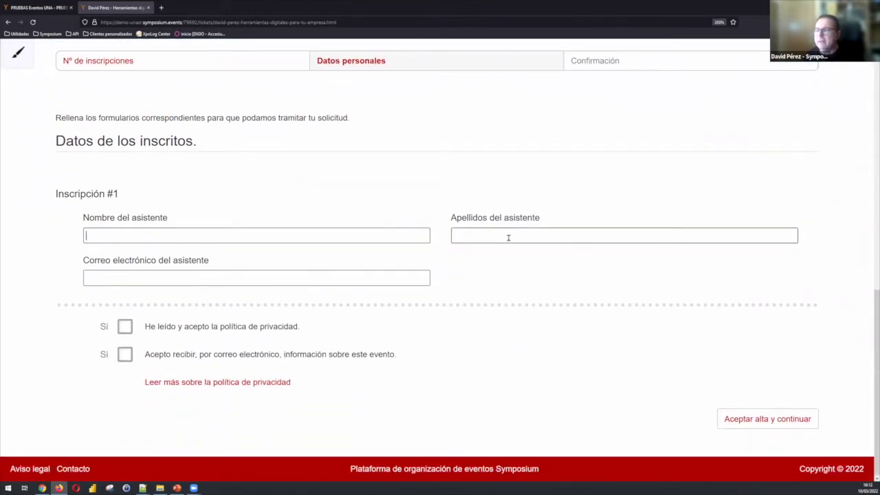
click(172, 279)
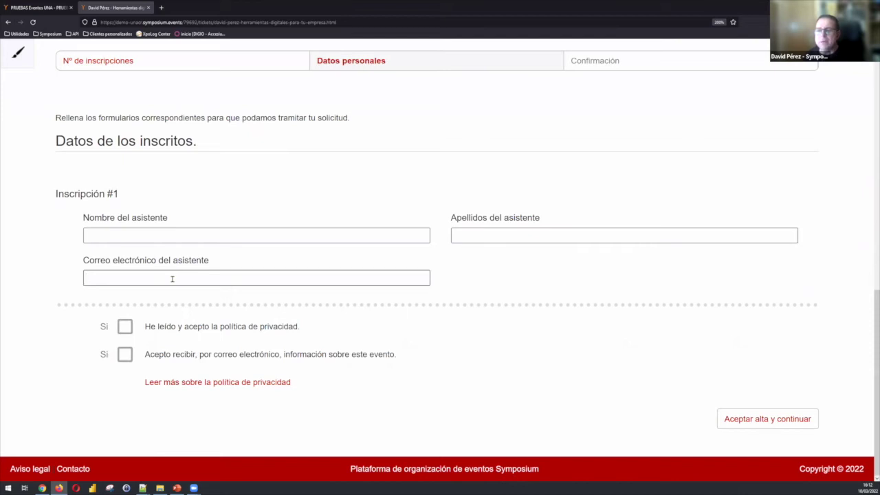
click(124, 328)
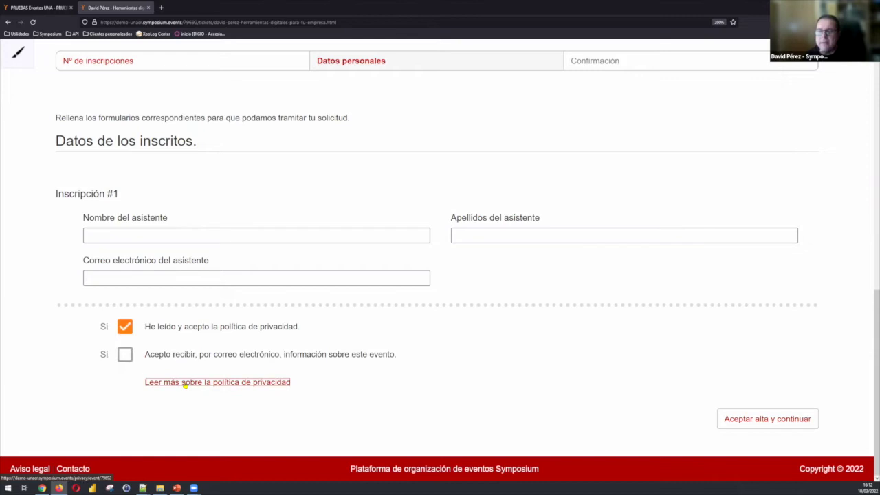
click(185, 383)
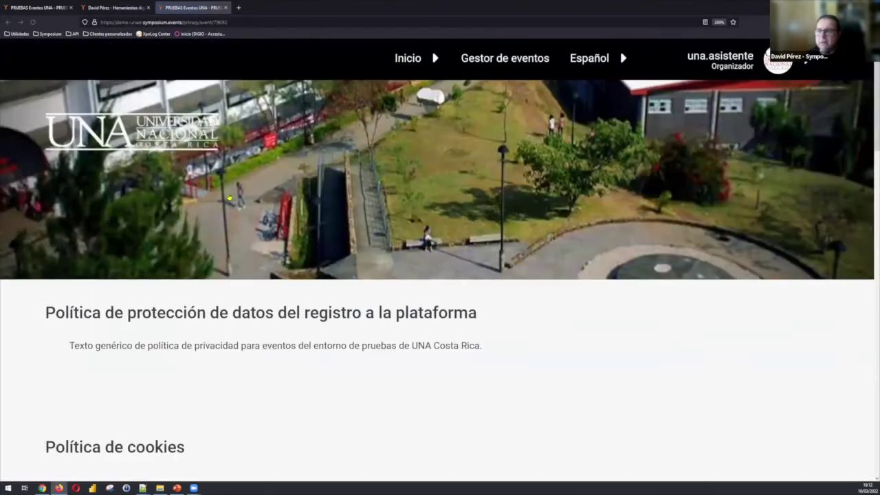
Scroll the privacy policy page and highlight its generic policy sentence.
scroll(229, 198, down, 5)
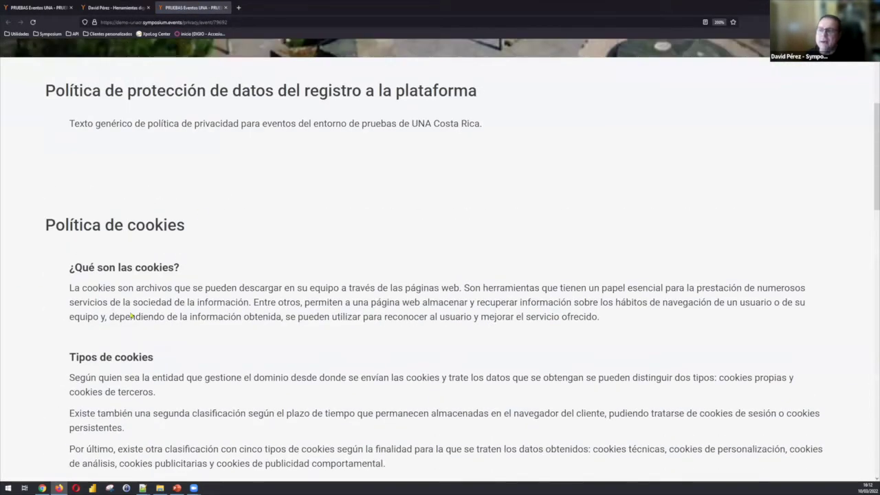
scroll(131, 315, up, 5)
drag(69, 344, 220, 344)
click(483, 337)
triple_click(496, 354)
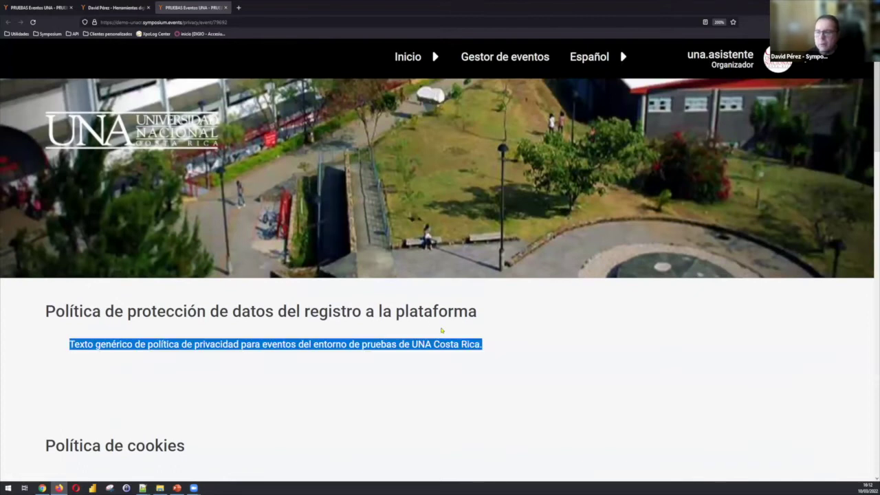
Review the cookie list, pointing out the cconsent cookie, then close the policy tab.
scroll(227, 220, down, 8)
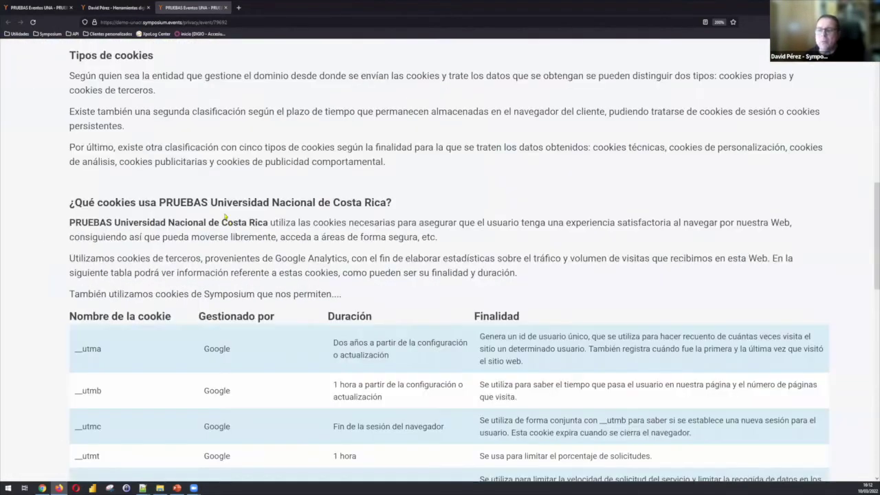
scroll(225, 217, down, 14)
scroll(171, 197, up, 10)
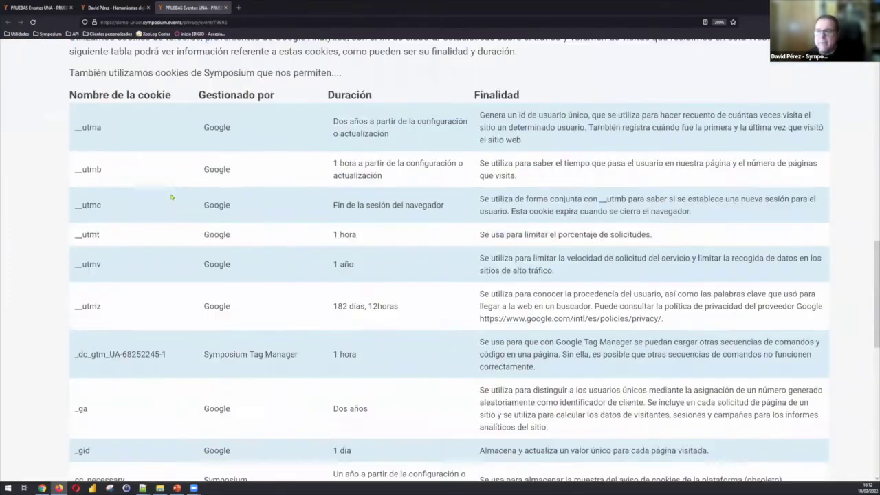
scroll(147, 200, down, 2)
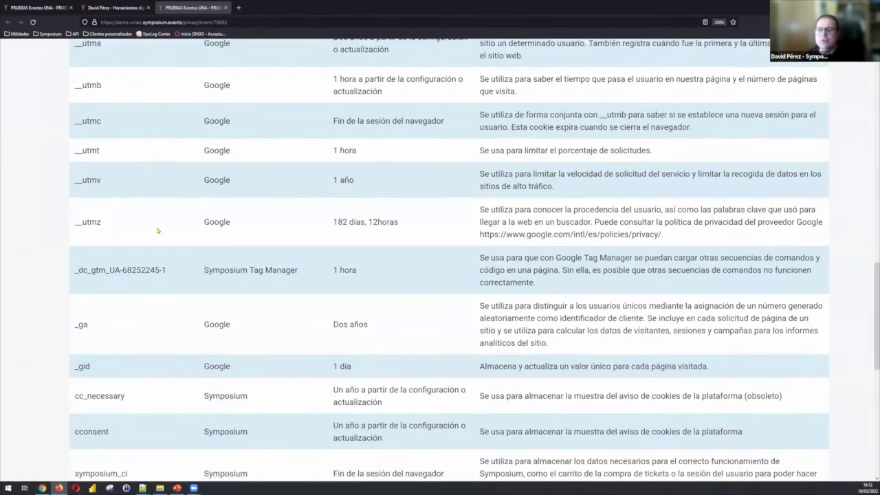
scroll(157, 231, down, 2)
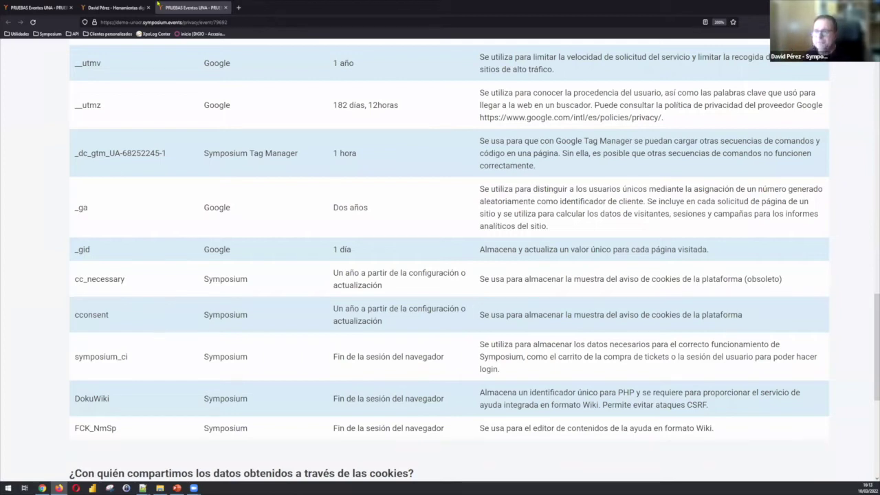
drag(82, 312, 109, 323)
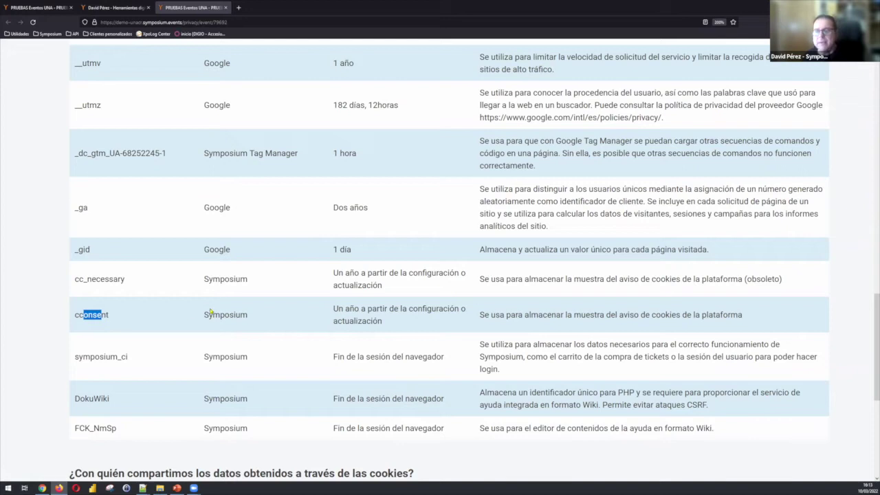
scroll(211, 313, down, 2)
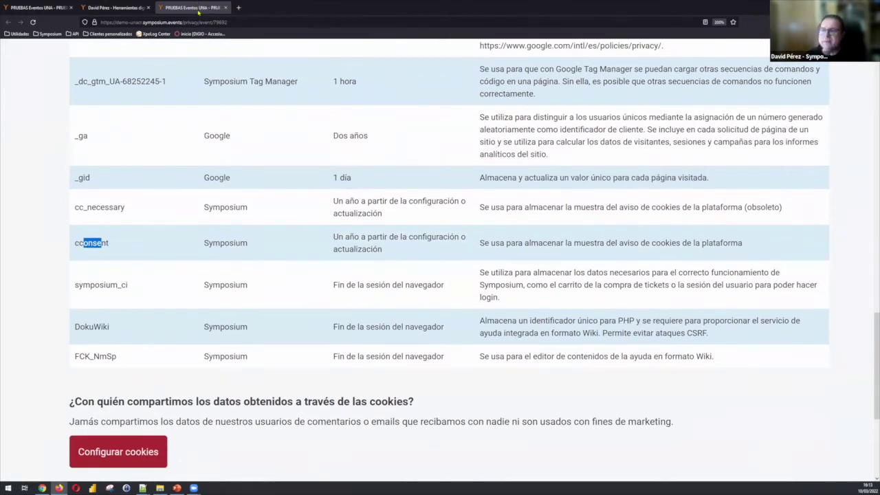
middle_click(198, 12)
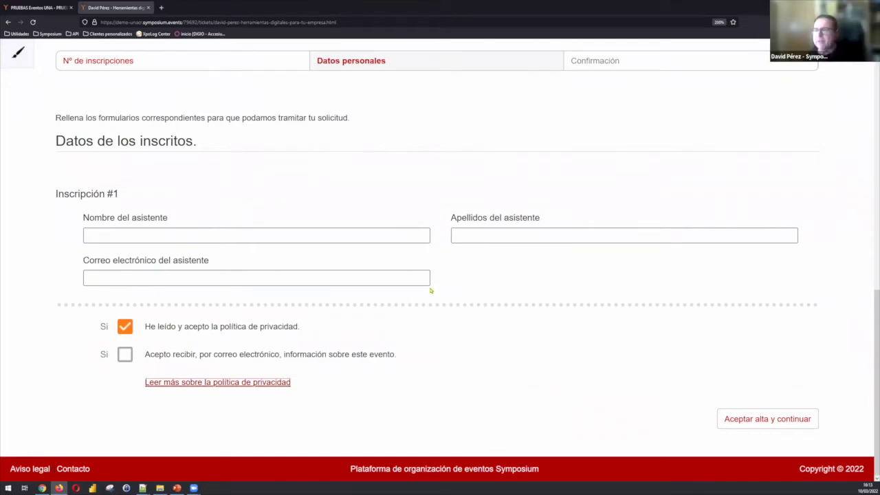
Toggle the privacy-policy and e-mail consent boxes, ending with both ticked.
click(126, 352)
click(238, 278)
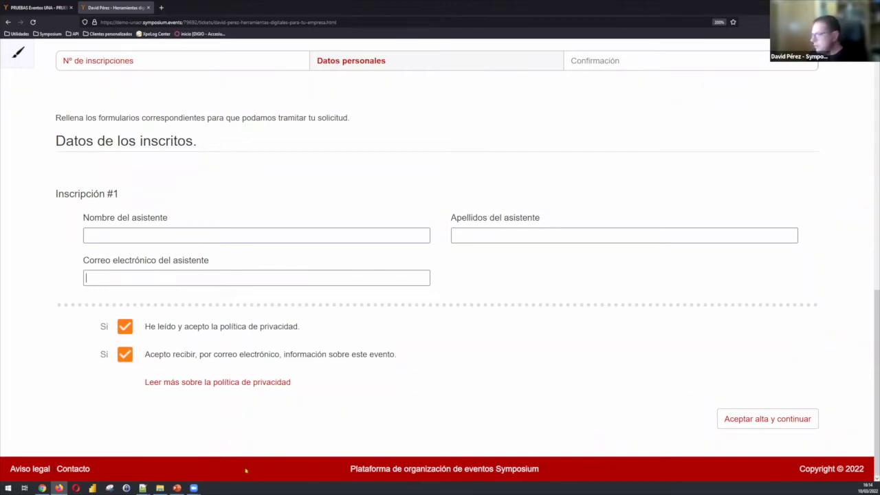
click(118, 322)
click(123, 326)
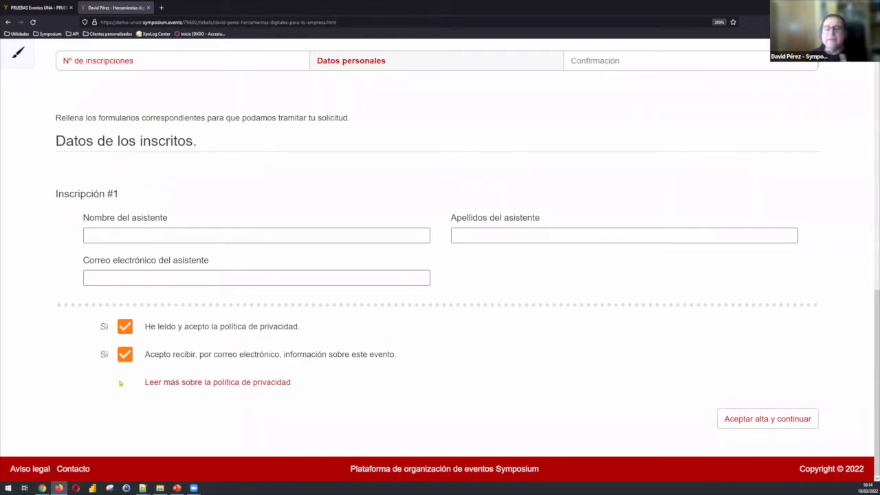
click(130, 330)
click(133, 361)
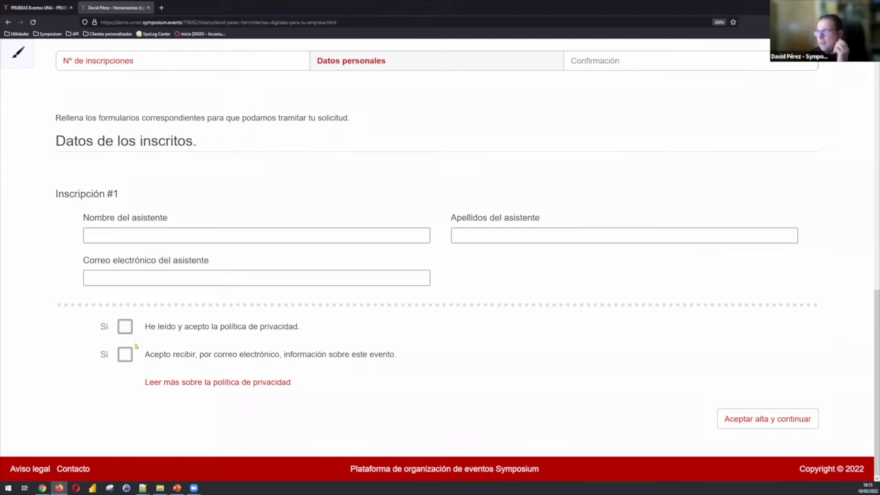
click(125, 326)
click(125, 358)
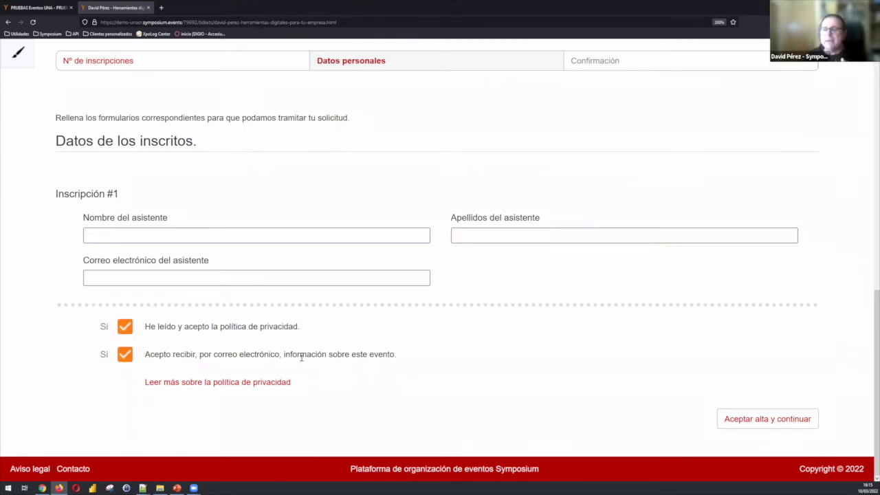
Highlight the wording of the privacy-policy acceptance and e-mail consent lines.
scroll(529, 375, up, 1)
scroll(526, 376, down, 1)
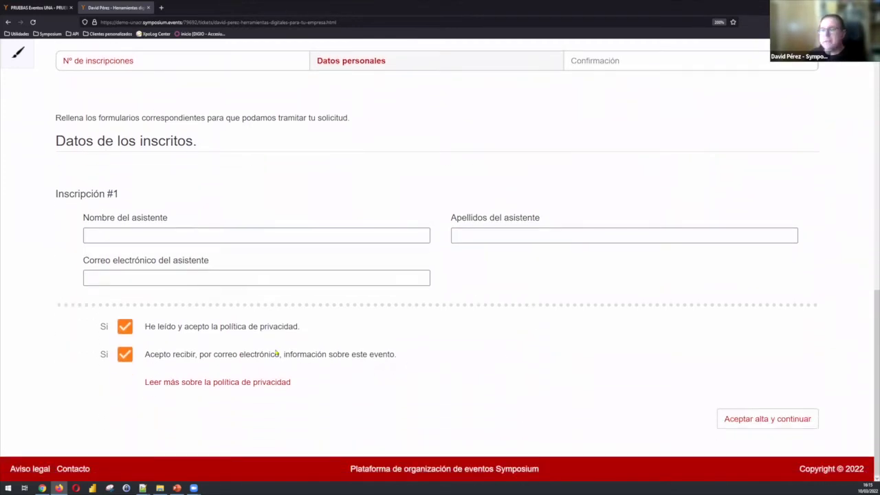
drag(198, 327, 311, 329)
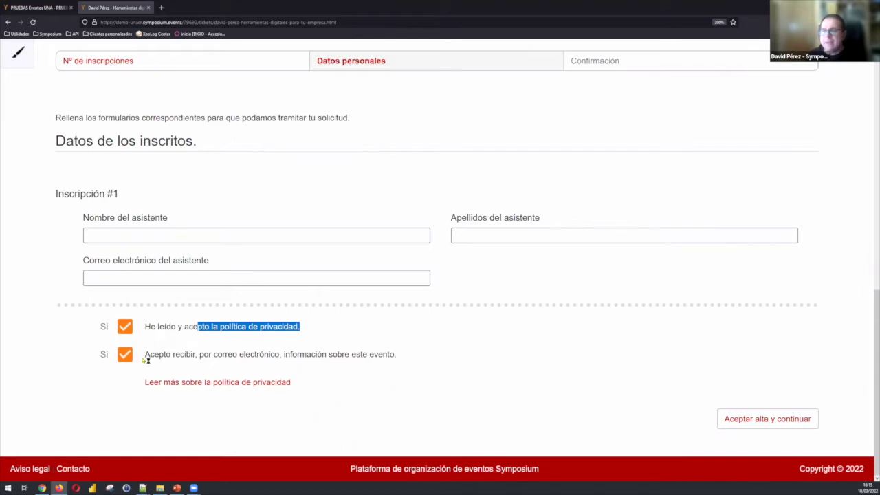
drag(147, 355, 321, 353)
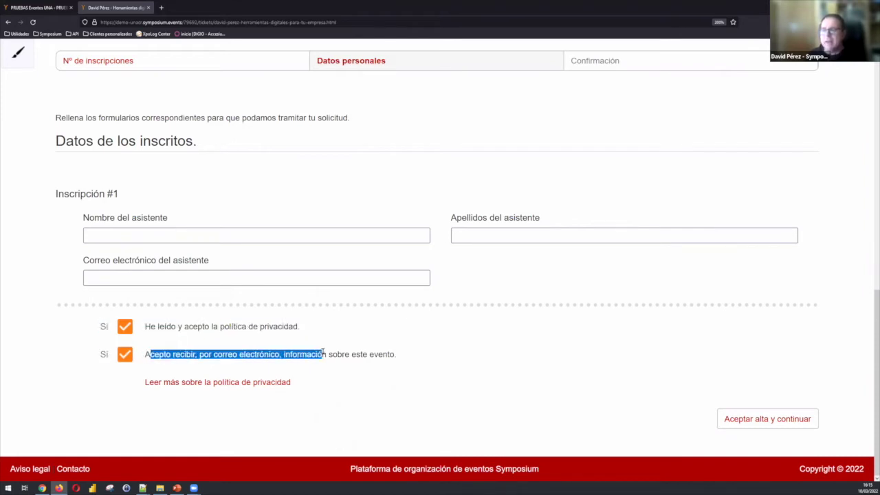
click(204, 354)
drag(259, 354, 410, 354)
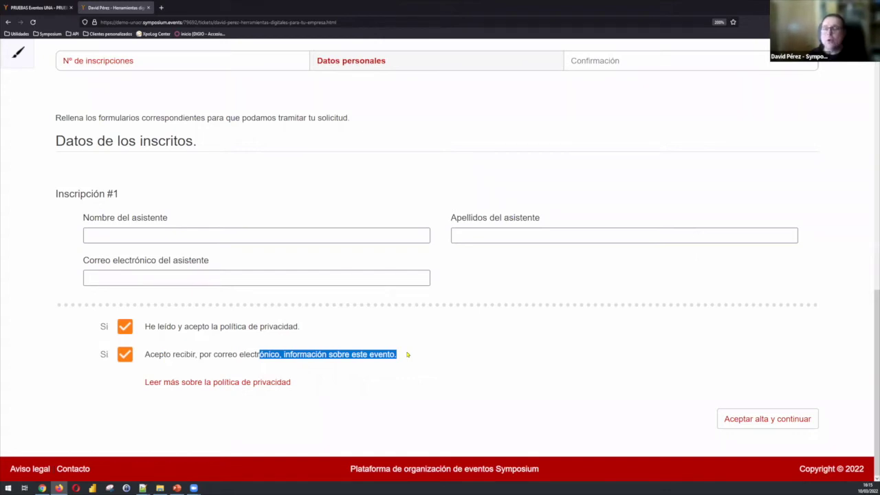
click(484, 348)
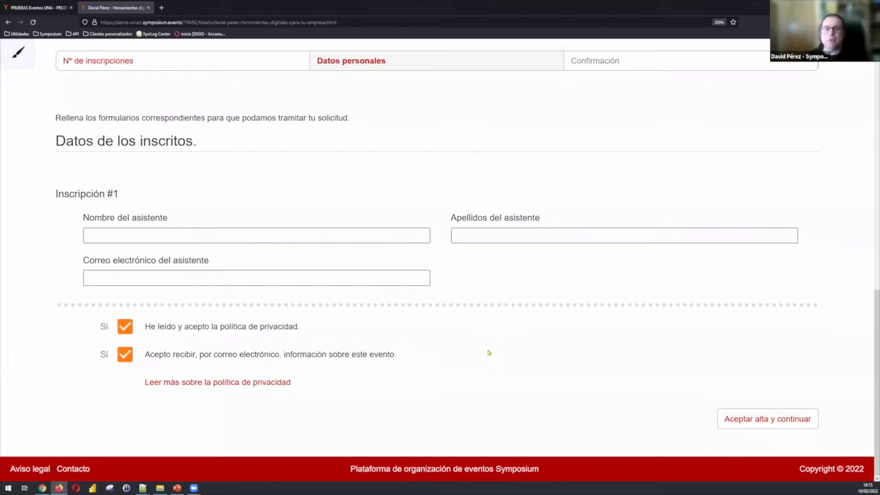
Untick the e-mail consent and privacy-policy acceptance, highlighting 'información sobre este evento'.
click(126, 360)
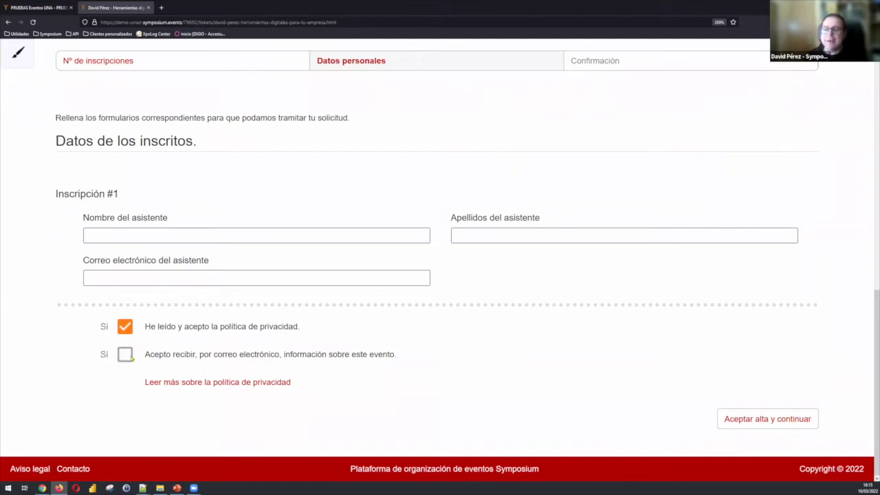
drag(232, 362, 294, 355)
click(329, 354)
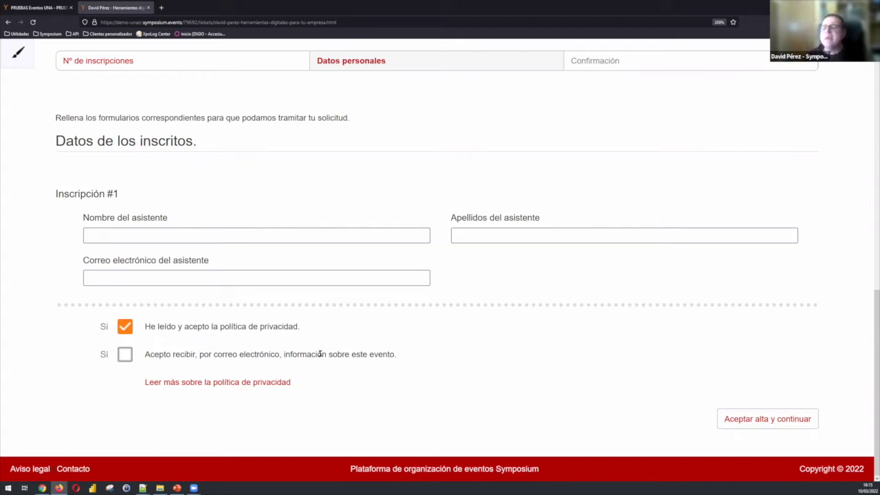
double_click(304, 354)
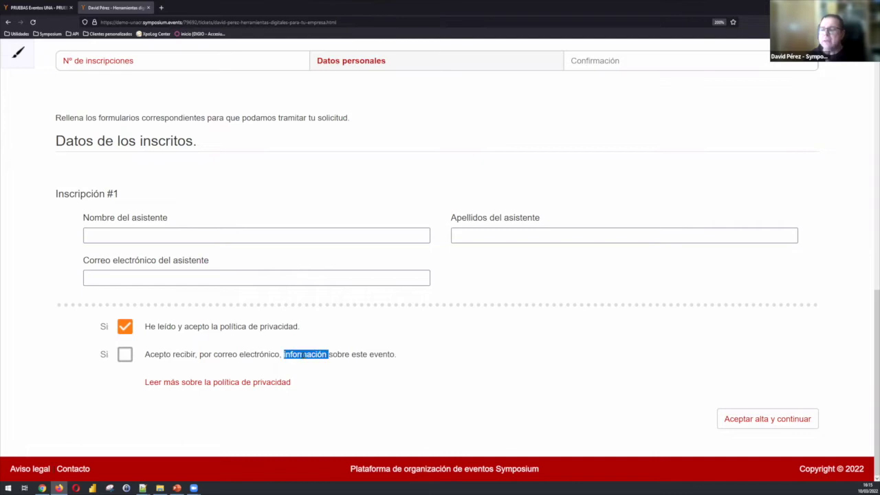
click(305, 354)
drag(297, 354, 282, 354)
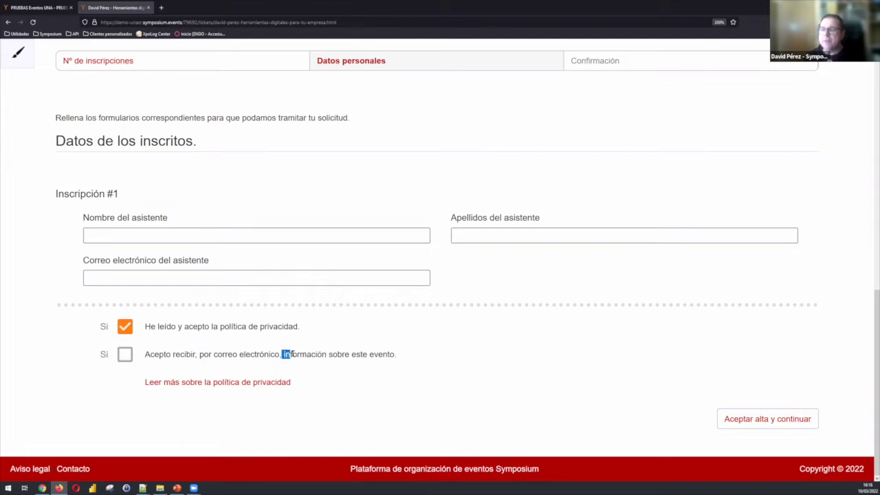
click(311, 354)
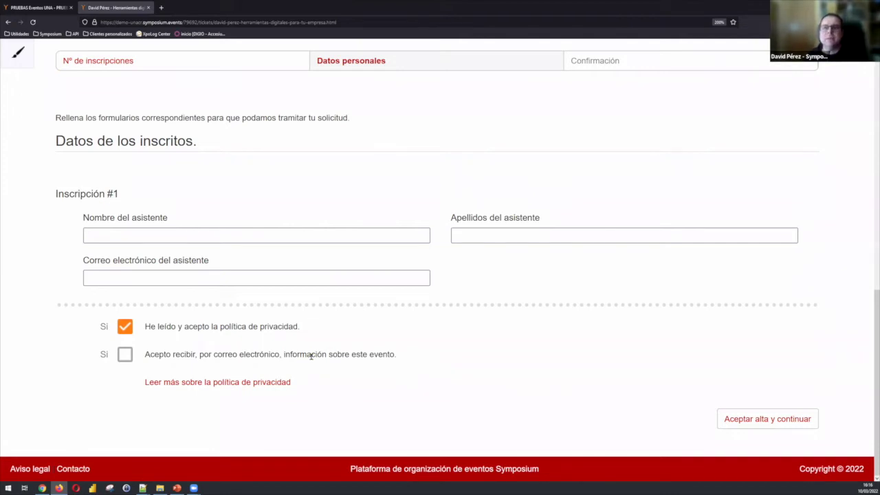
click(126, 327)
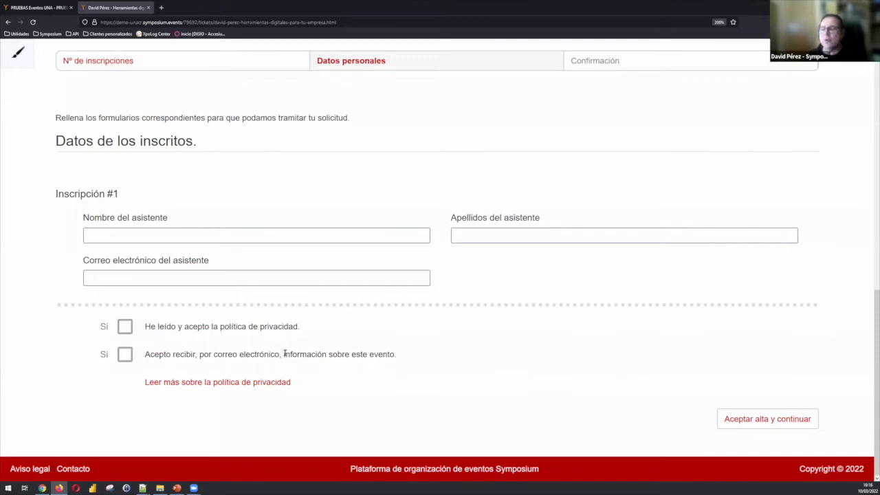
drag(283, 353, 408, 359)
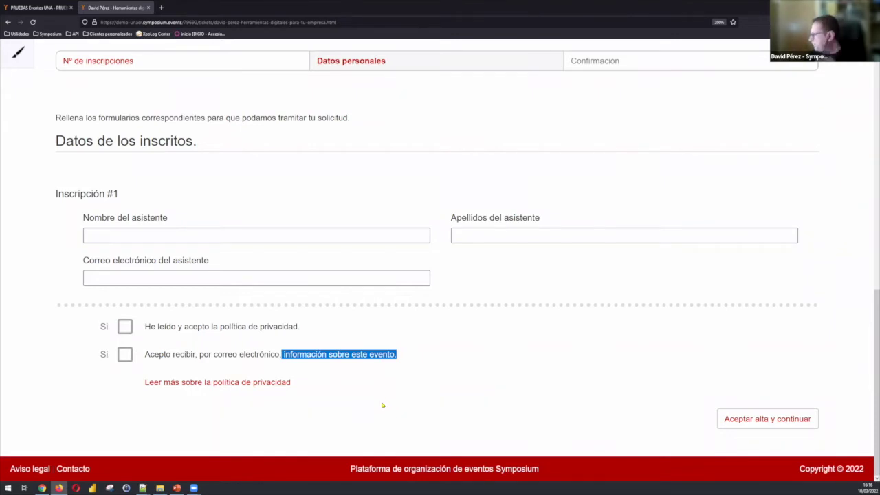
click(77, 287)
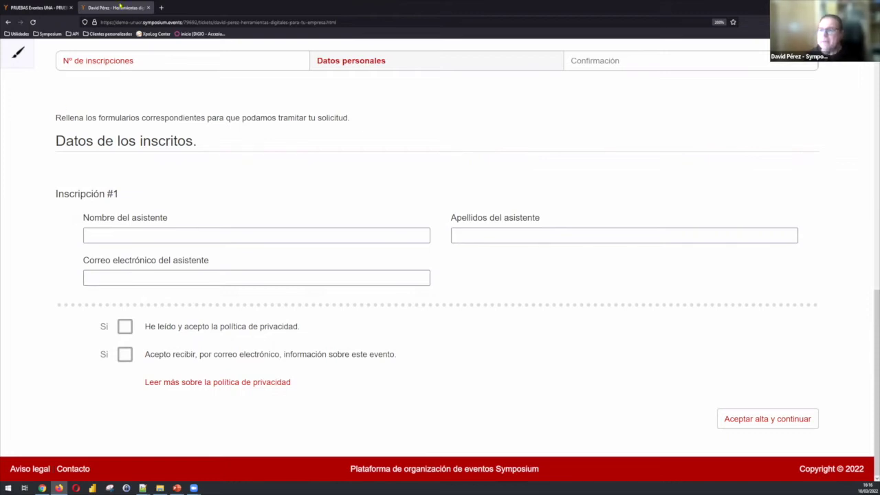
Close the preview tab, expand Asistentes in the sidebar and open Formularios de inscripción.
click(148, 8)
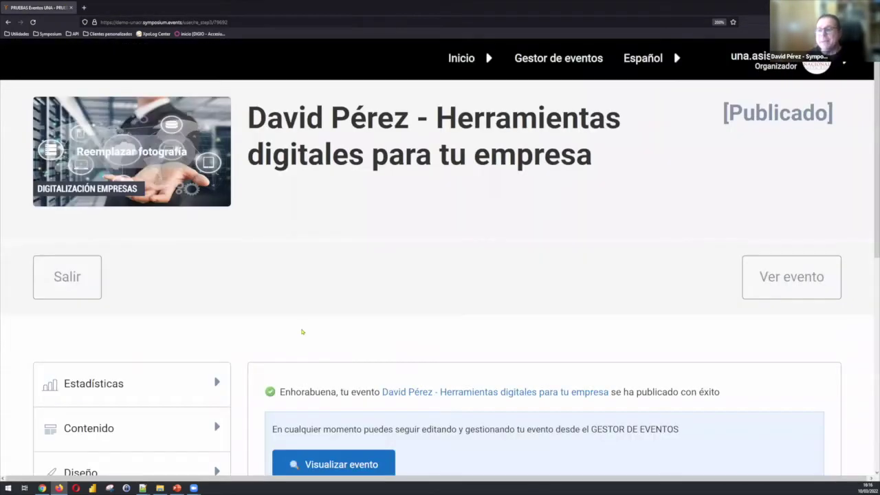
scroll(269, 260, down, 3)
scroll(270, 260, down, 3)
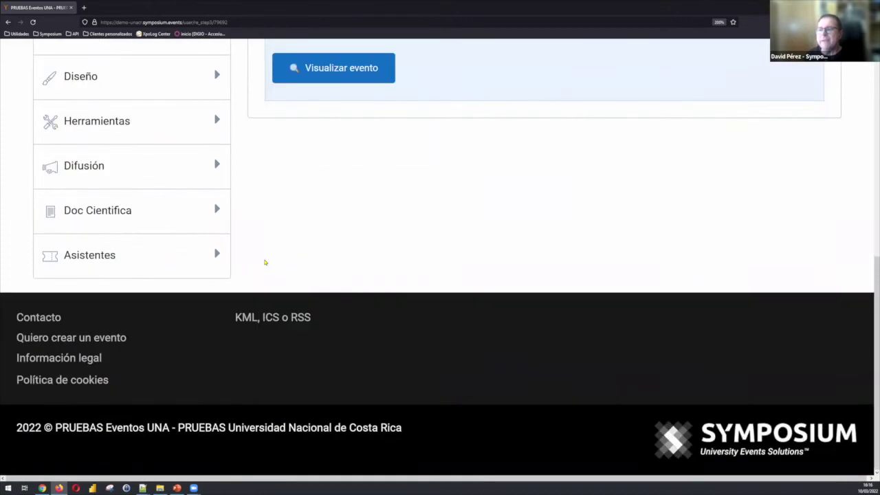
scroll(264, 259, up, 2)
scroll(264, 259, down, 4)
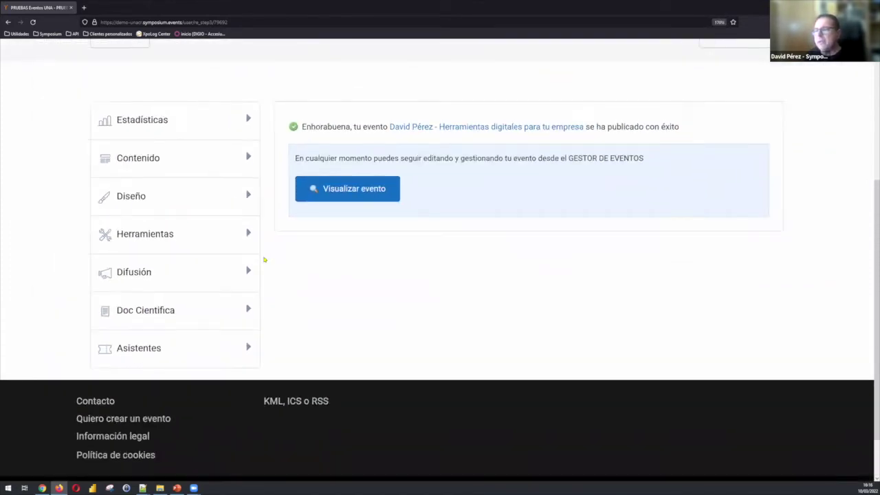
scroll(264, 260, down, 1)
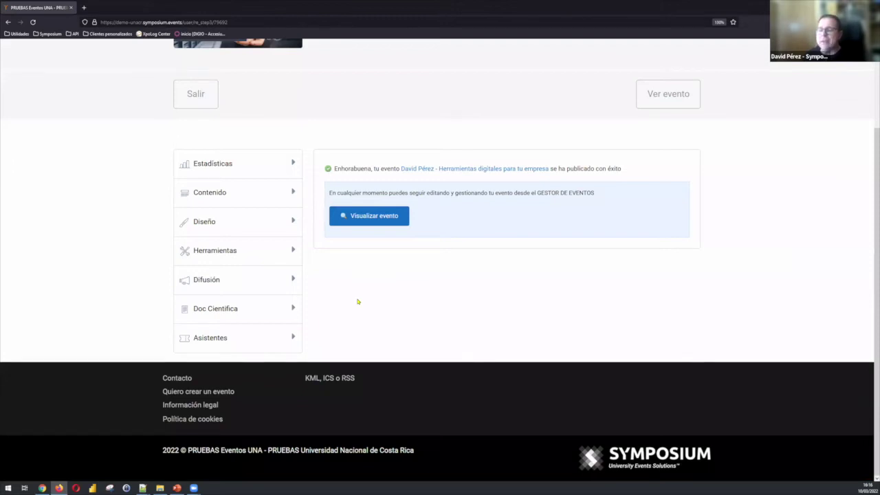
click(234, 343)
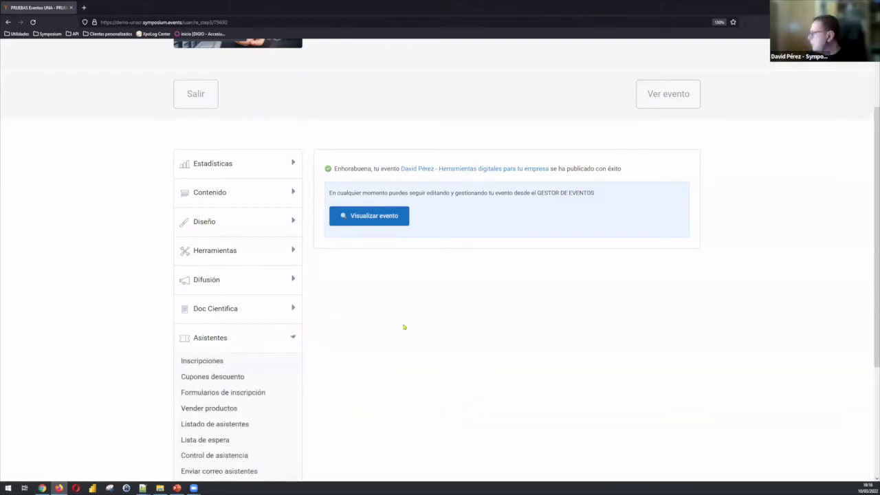
scroll(393, 316, down, 1)
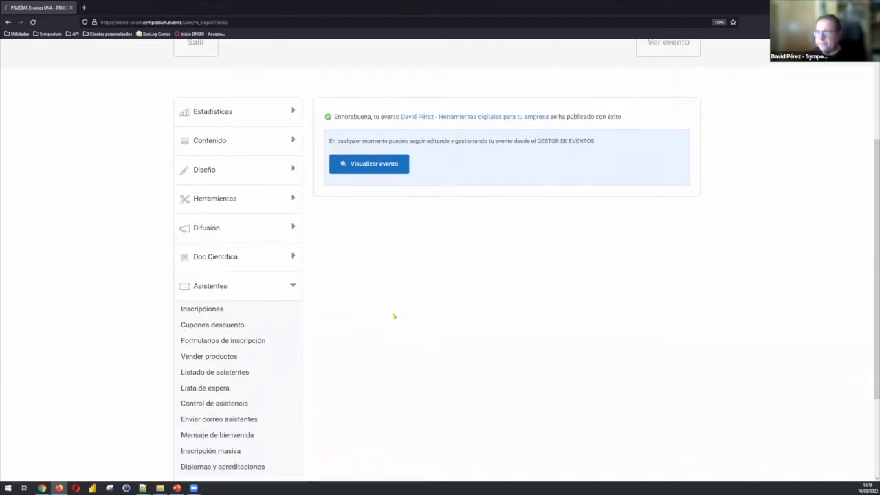
scroll(393, 316, down, 1)
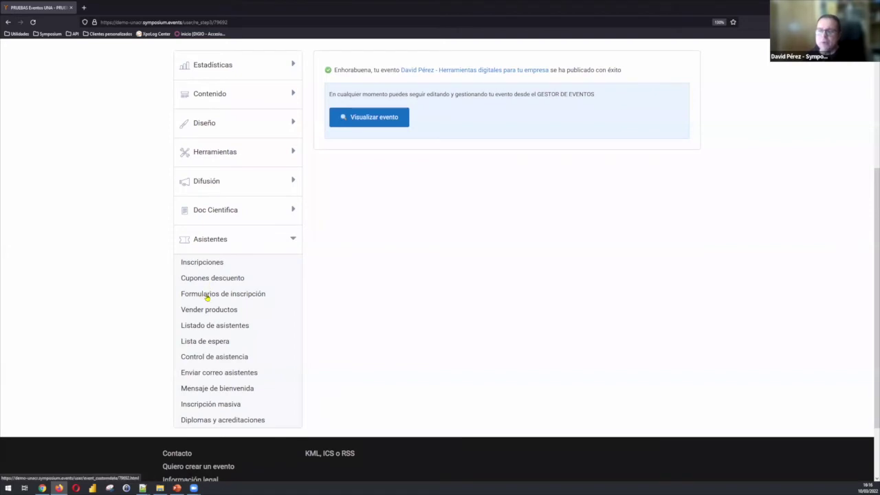
click(207, 294)
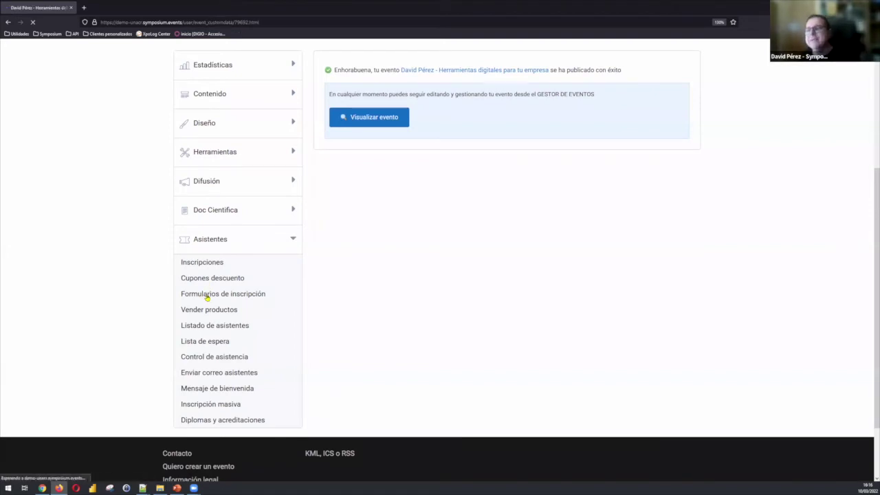
Zoom in and set the Nuevo campo form to Inscripción with Pregunta con texto corto type.
key(ctrl+plus)
key(ctrl+plus)
key(ctrl+plus)
scroll(599, 262, down, 3)
scroll(528, 267, down, 1)
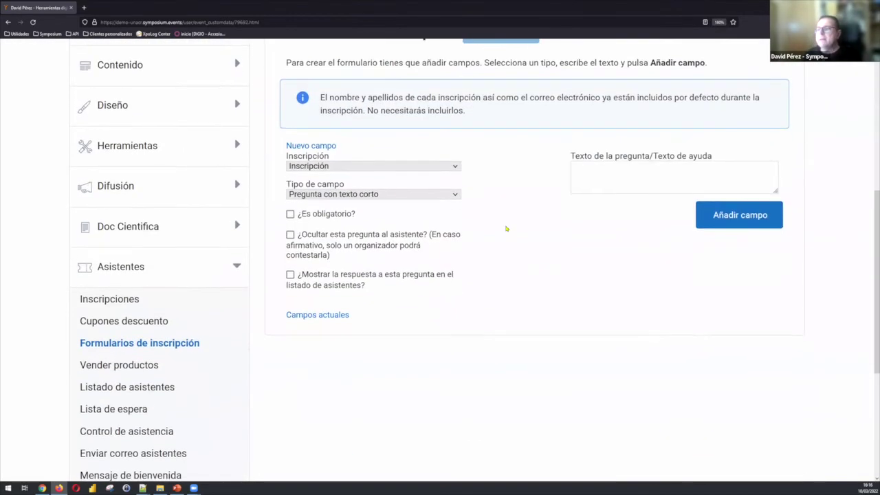
click(384, 166)
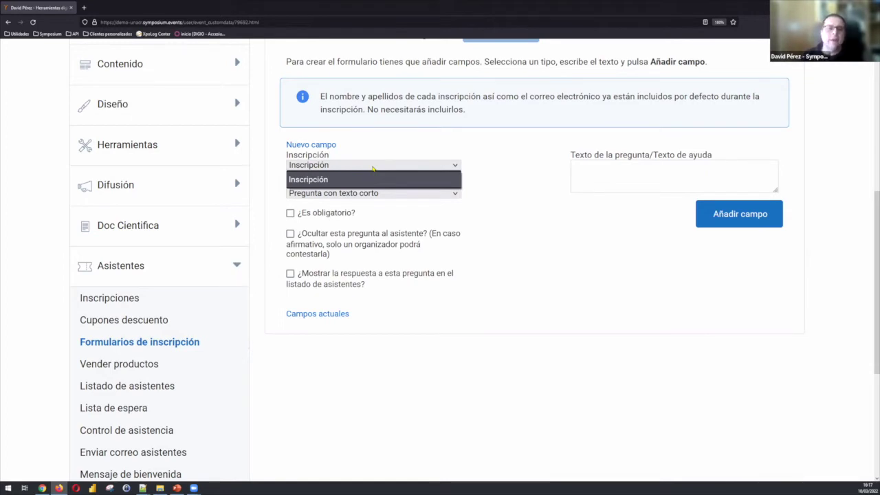
click(336, 173)
click(334, 166)
click(333, 180)
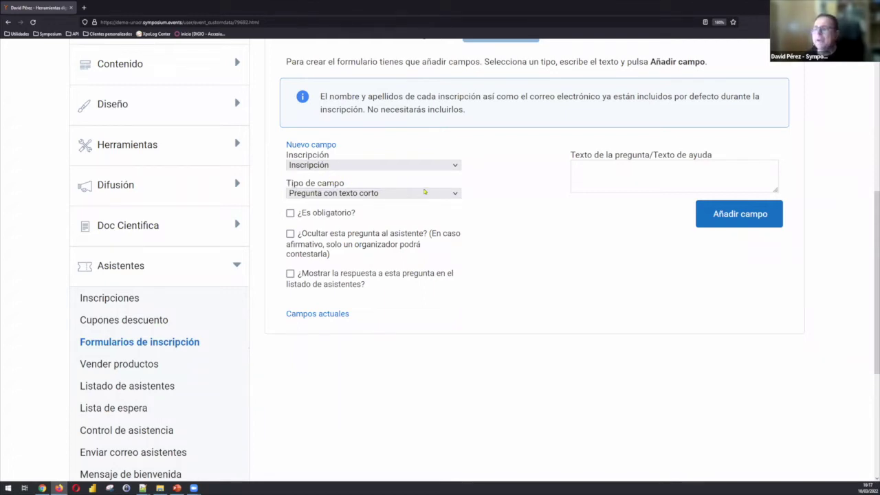
click(423, 193)
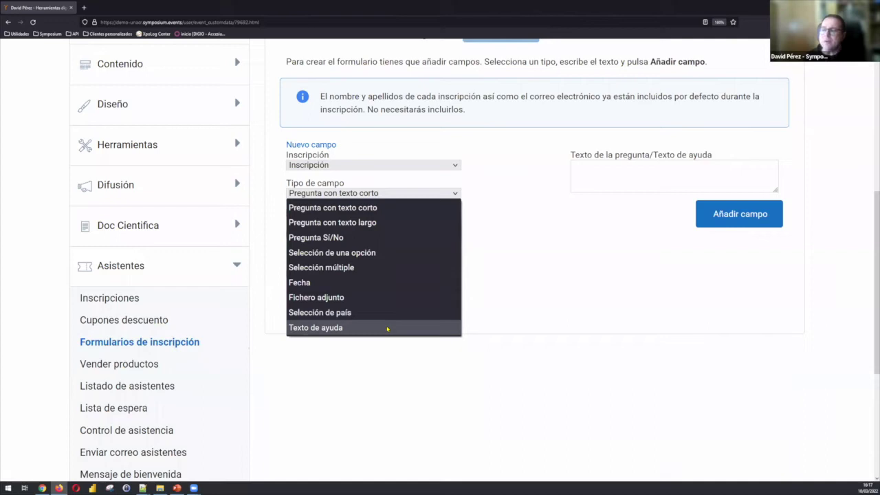
click(527, 119)
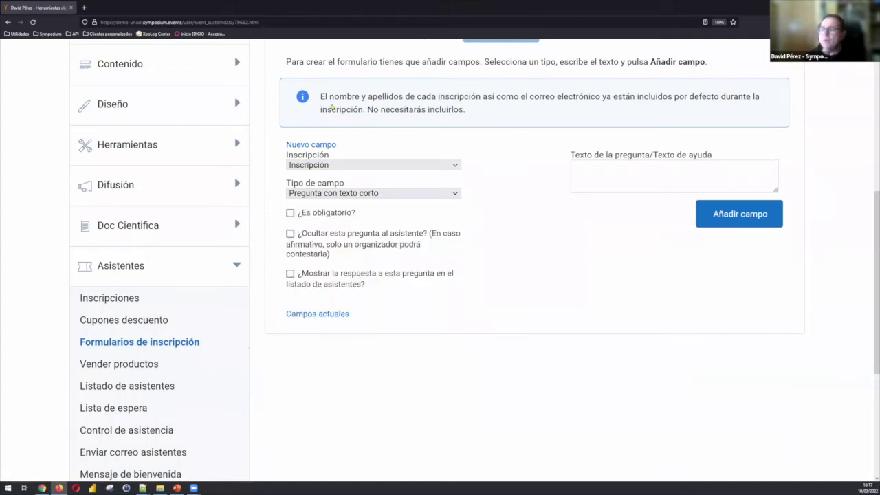
drag(323, 96, 569, 118)
click(549, 113)
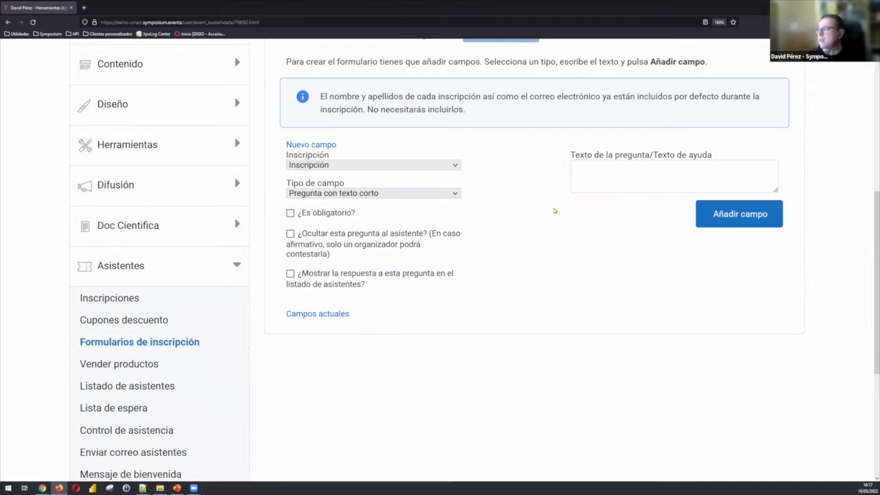
Add required short-text question 'Indique la Universidad a la que pertenece', neither hidden nor public.
click(365, 195)
click(357, 207)
click(618, 168)
text(Indique la)
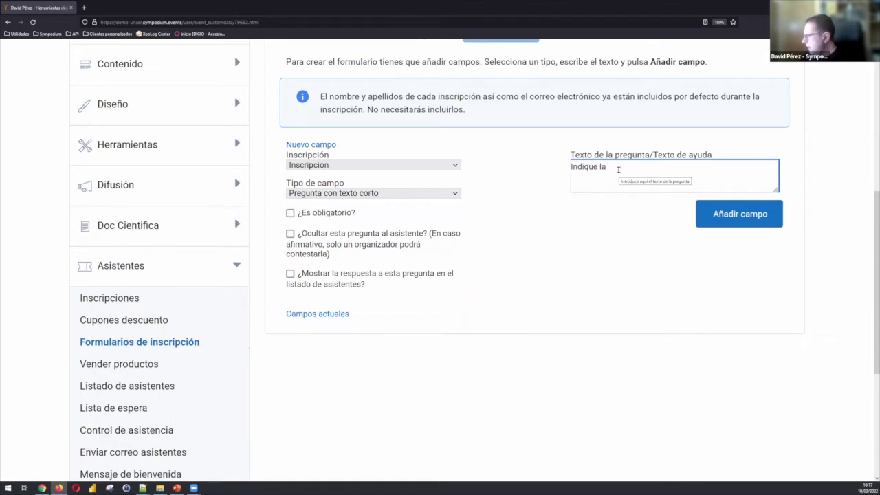
text( Universidad a la)
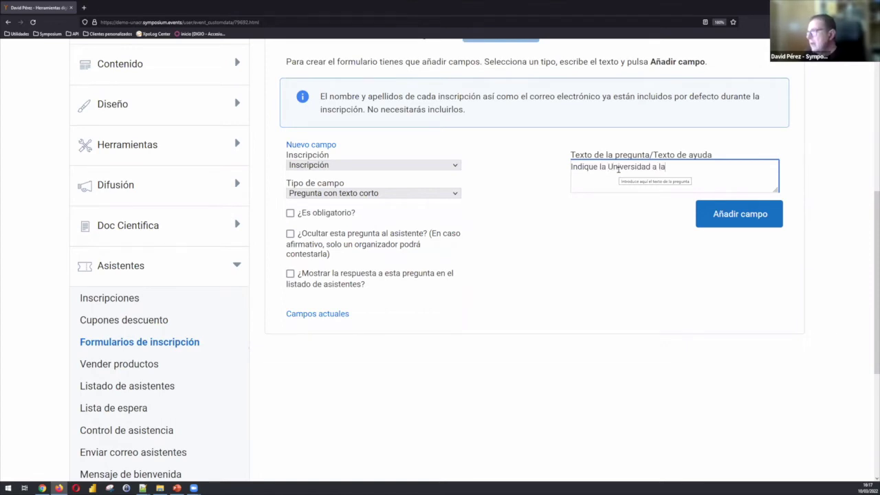
text( que pertenece)
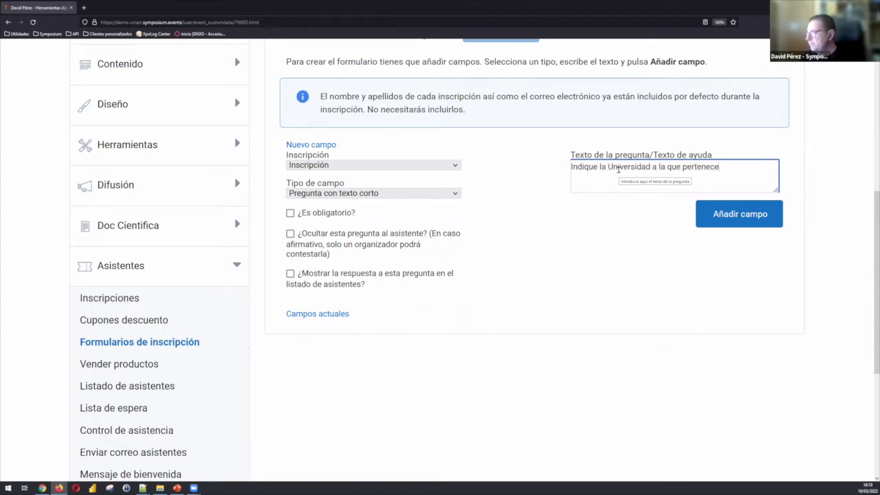
click(367, 193)
click(367, 193)
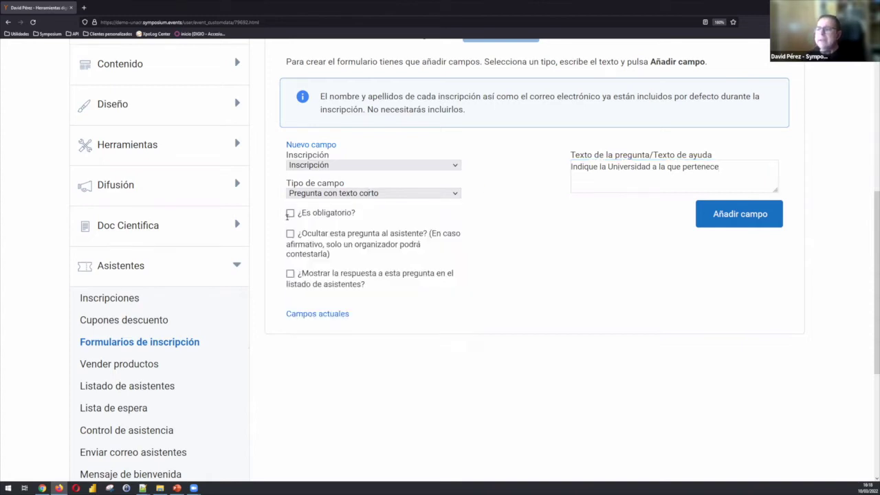
click(290, 213)
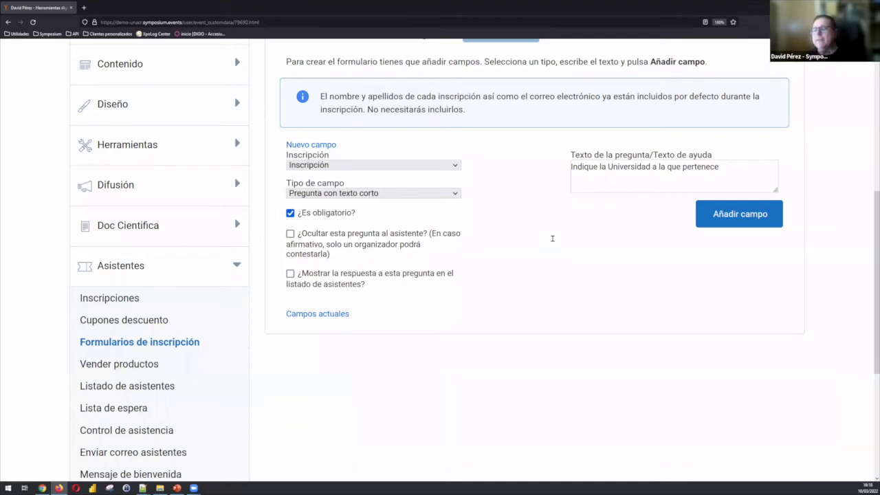
click(289, 235)
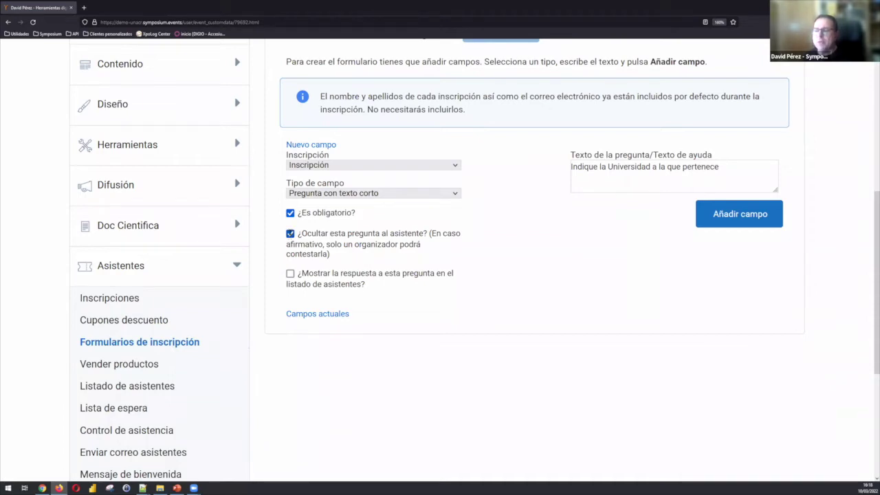
click(290, 234)
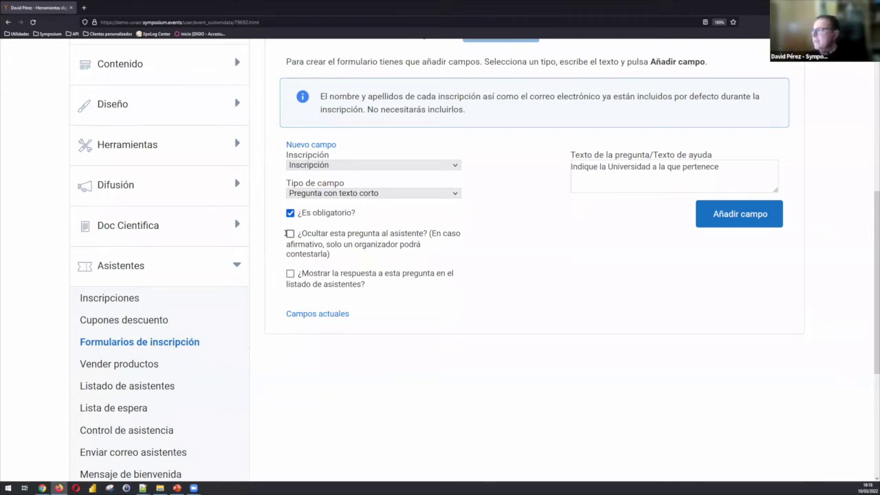
click(289, 273)
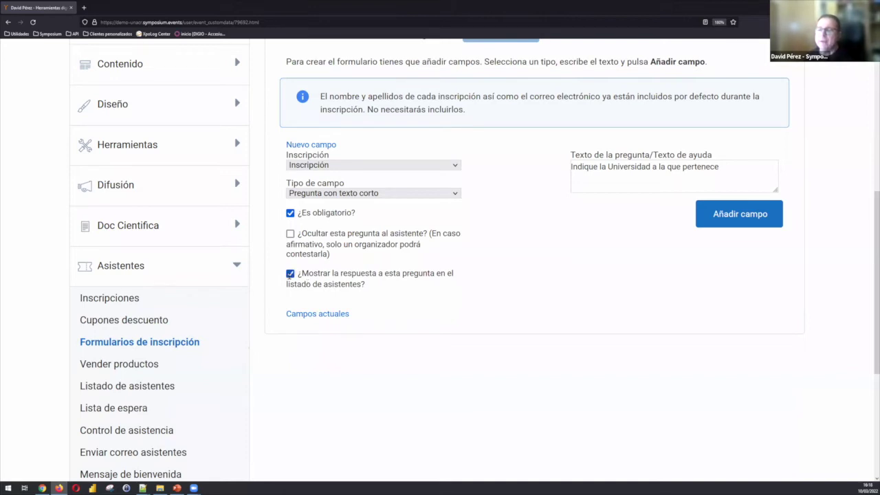
click(289, 274)
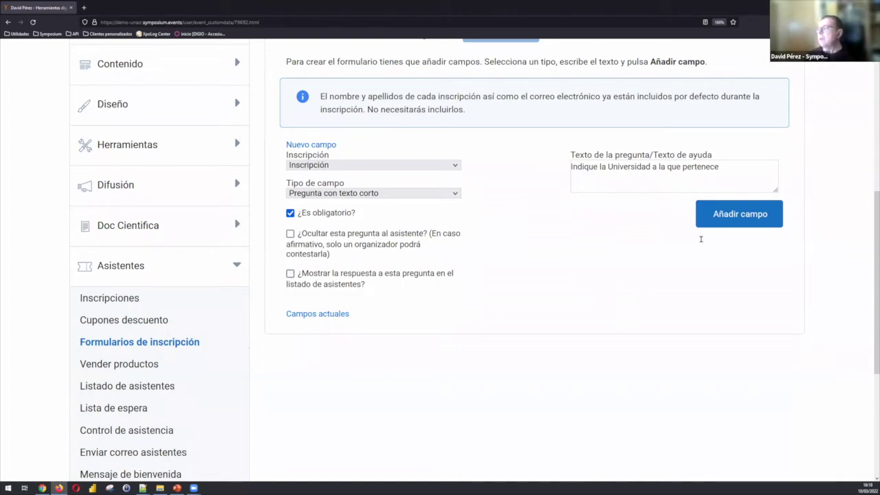
click(738, 214)
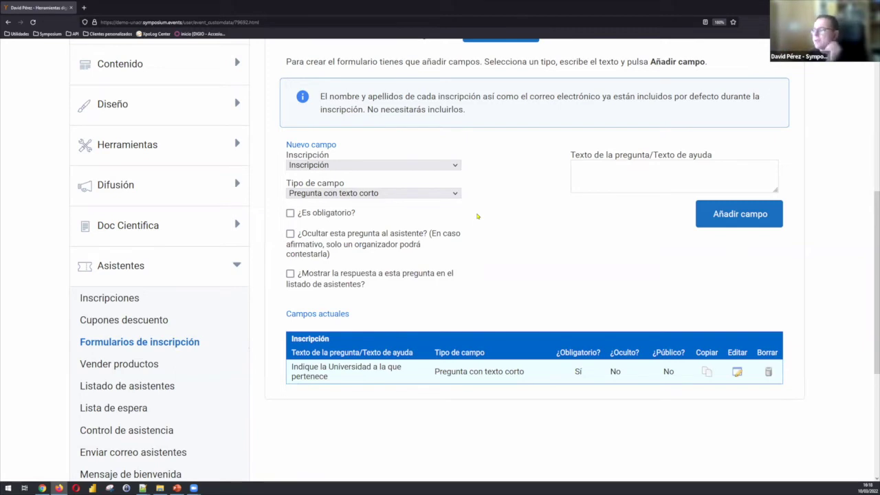
Add an optional Fecha question 'Indique fecha de nacimiento', then set the field type to Selección de país.
click(443, 166)
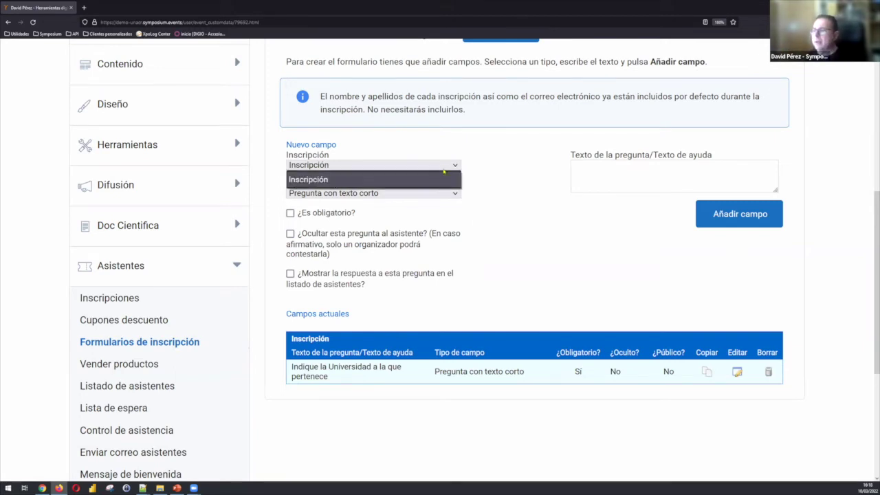
click(414, 204)
click(412, 194)
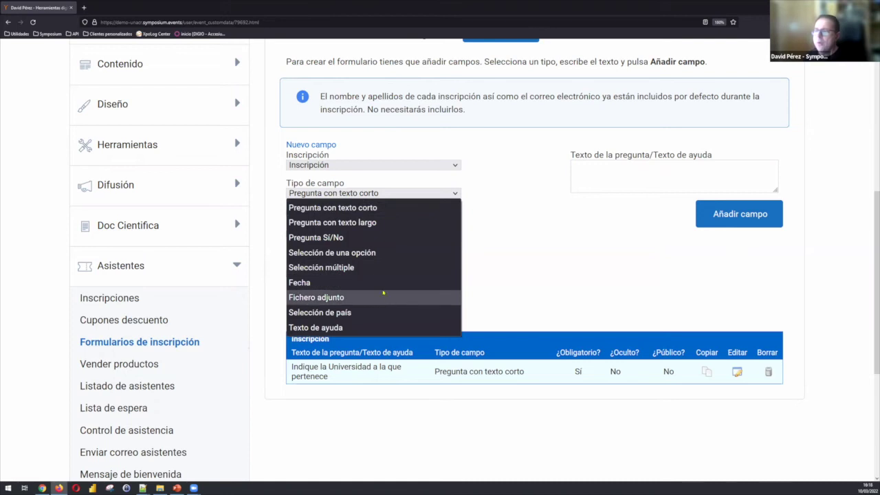
click(384, 290)
click(626, 180)
text(Indiqu)
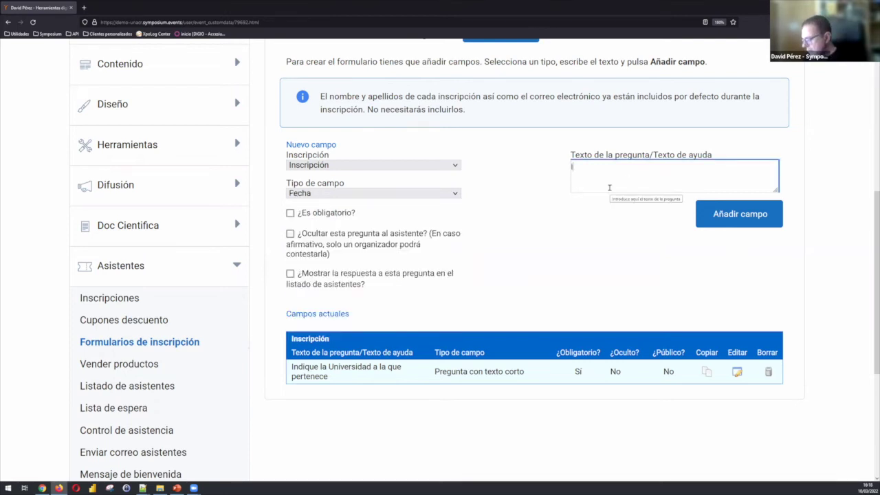
text(e fe)
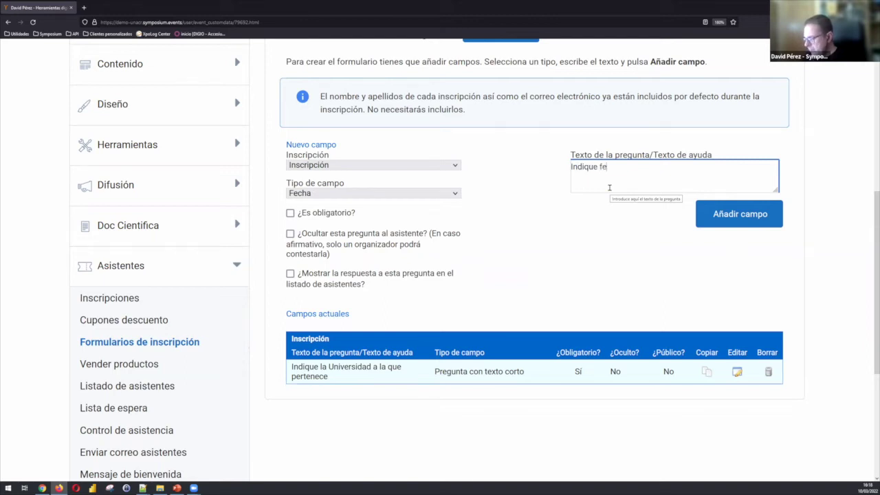
text(cha de nacimiento)
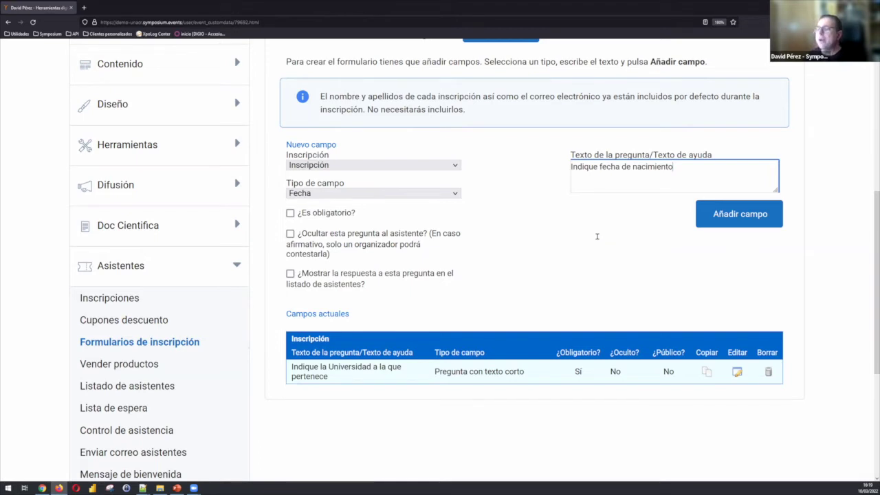
click(741, 215)
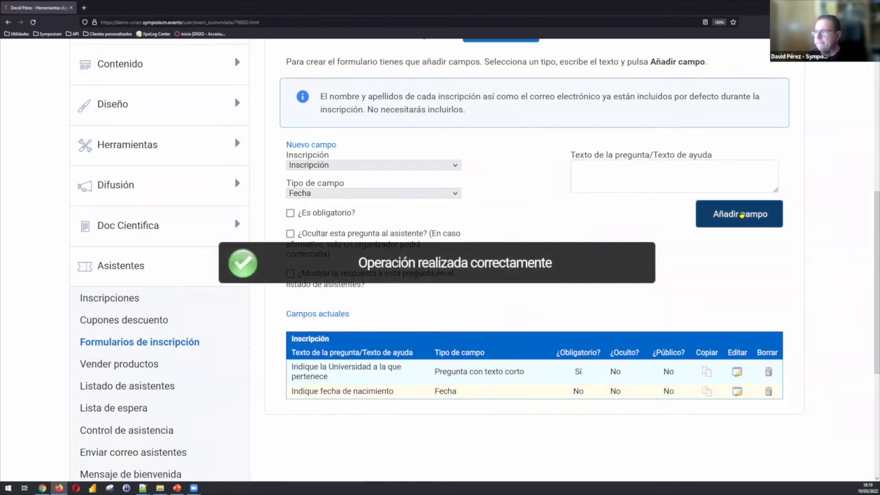
click(424, 193)
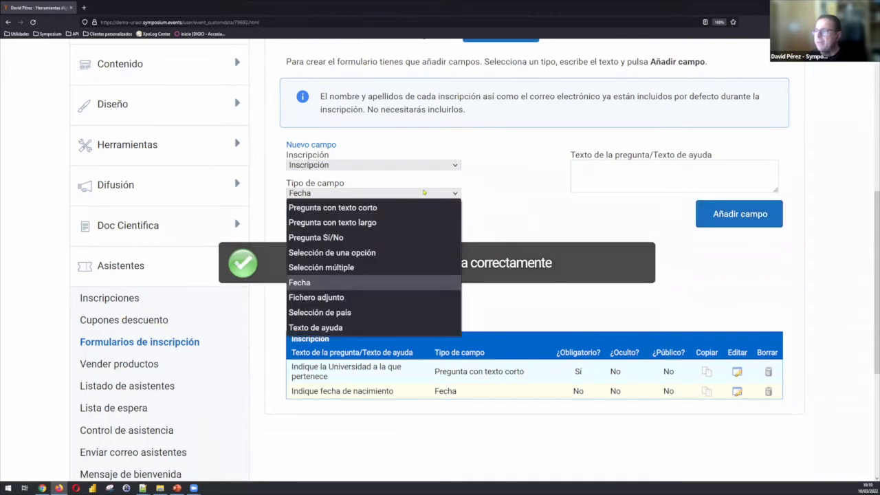
click(393, 310)
Add the optional Selección de país question 'Indique país de procedencia' and open the copy-question dialog.
click(595, 170)
text(Indique)
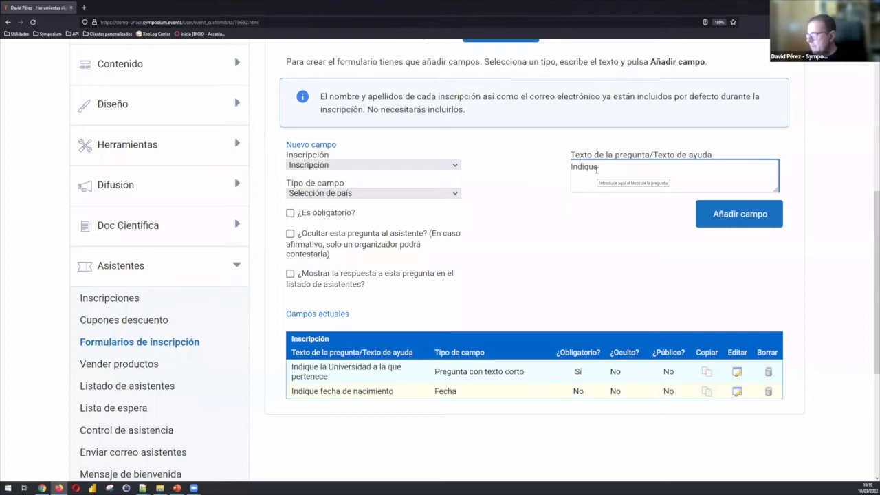
text( país de procedencia)
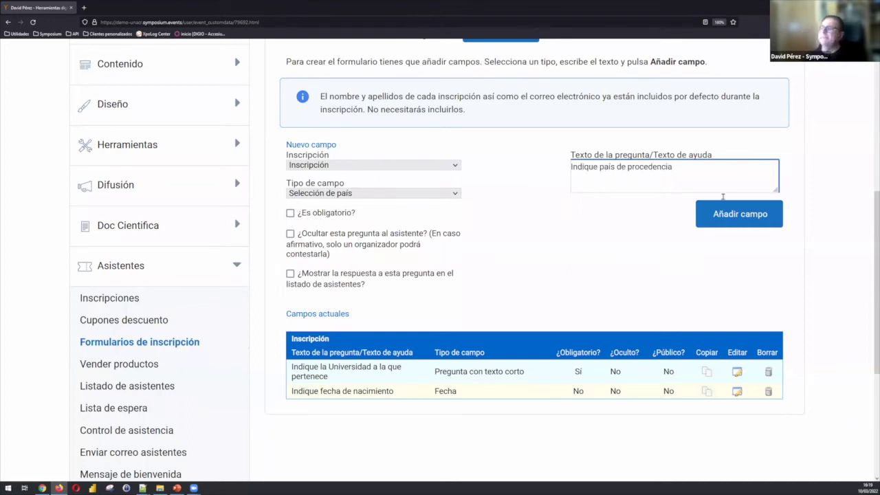
click(734, 214)
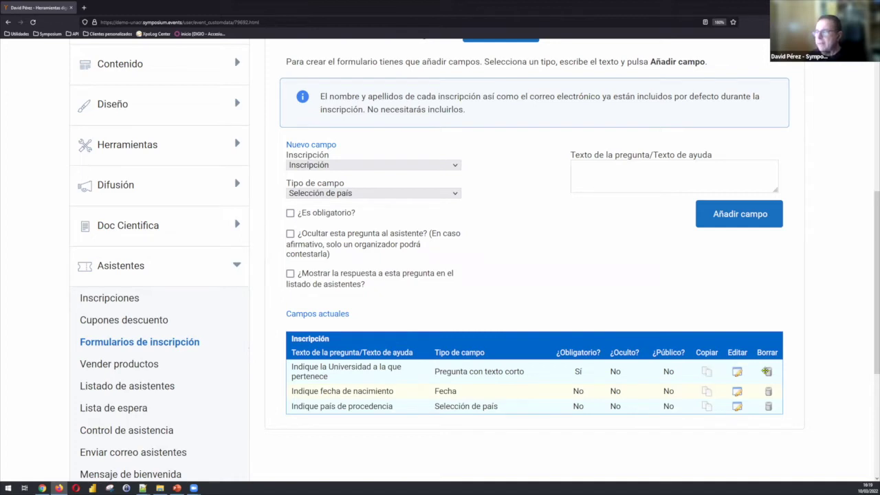
click(707, 371)
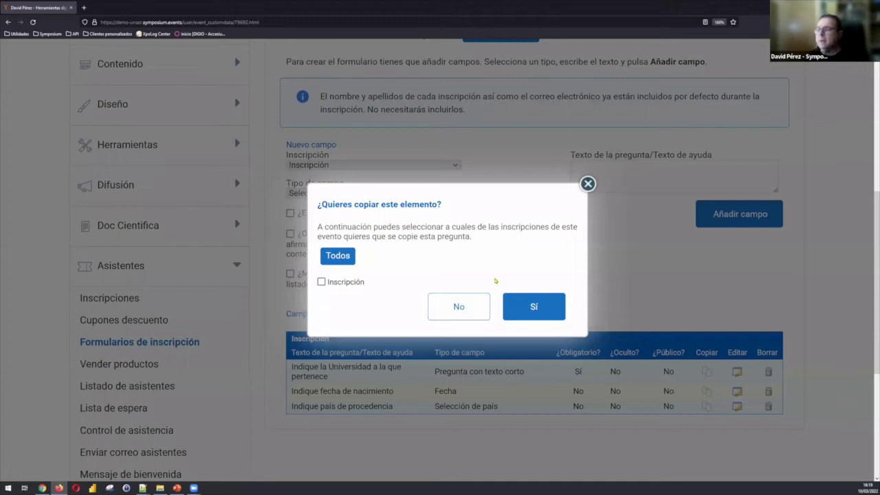
click(587, 184)
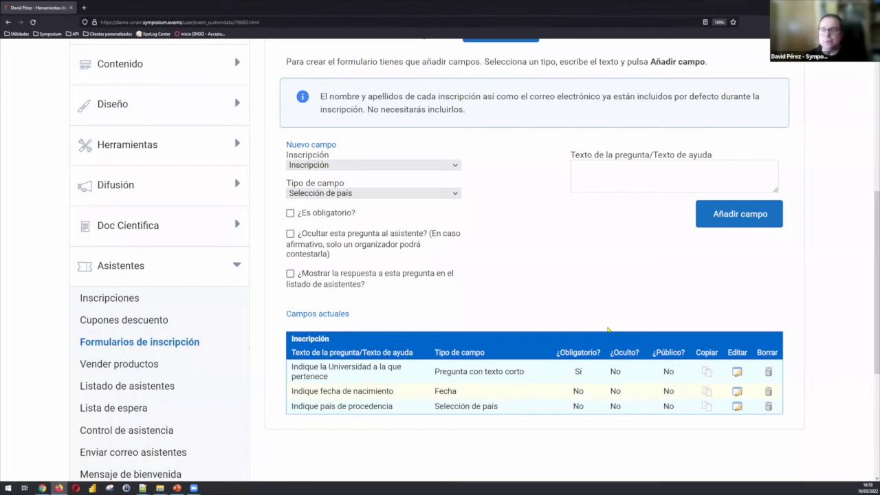
click(737, 373)
scroll(737, 377, down, 2)
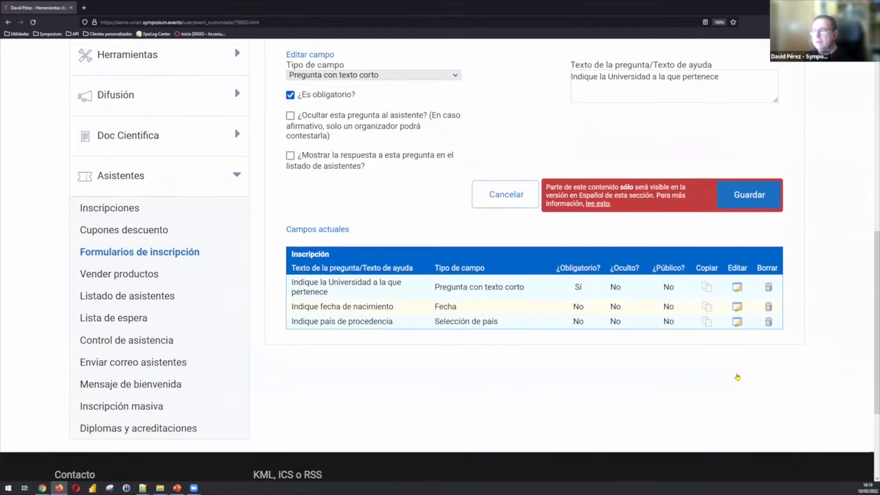
scroll(736, 377, down, 1)
click(505, 184)
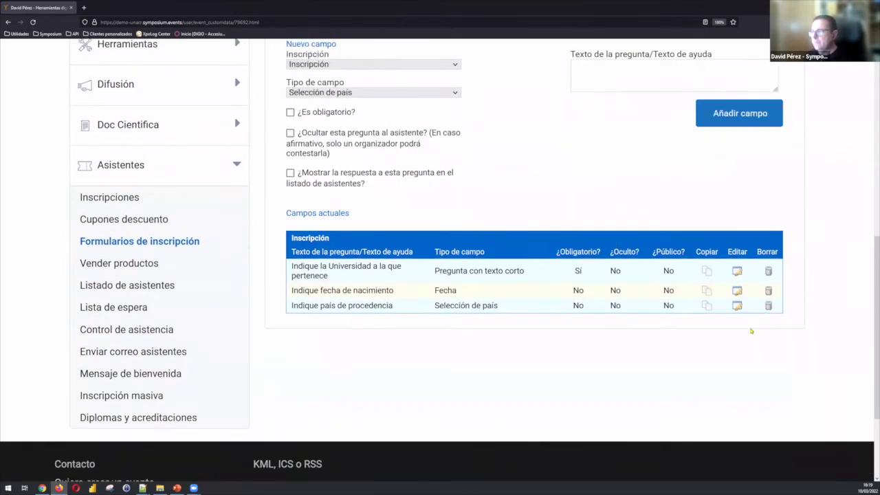
scroll(658, 285, up, 2)
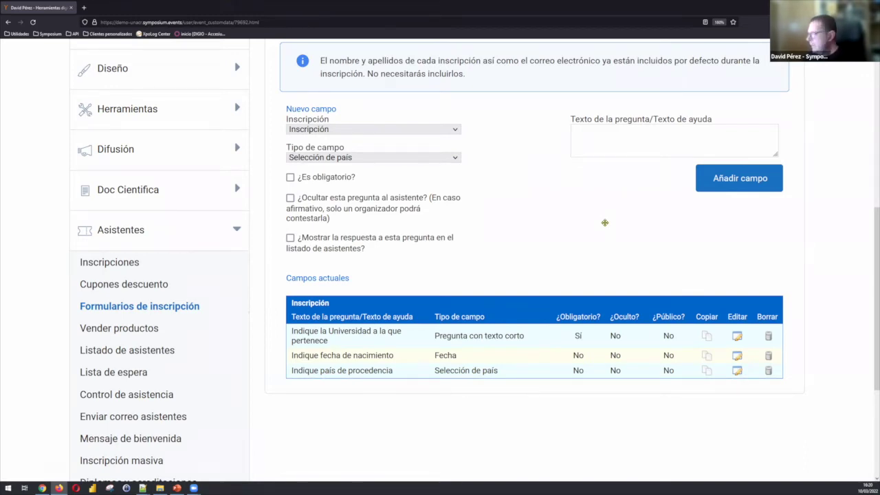
scroll(557, 210, up, 4)
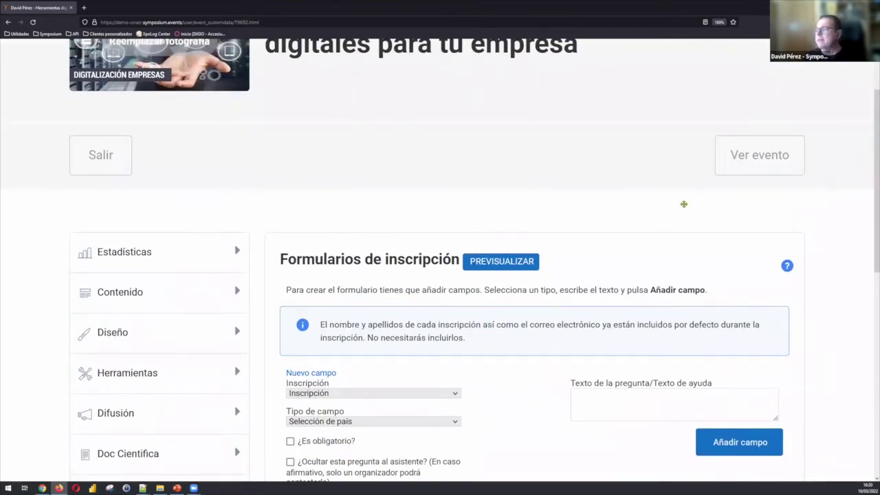
Open the public event page in a new tab and start signing up through to personal details.
click(747, 167)
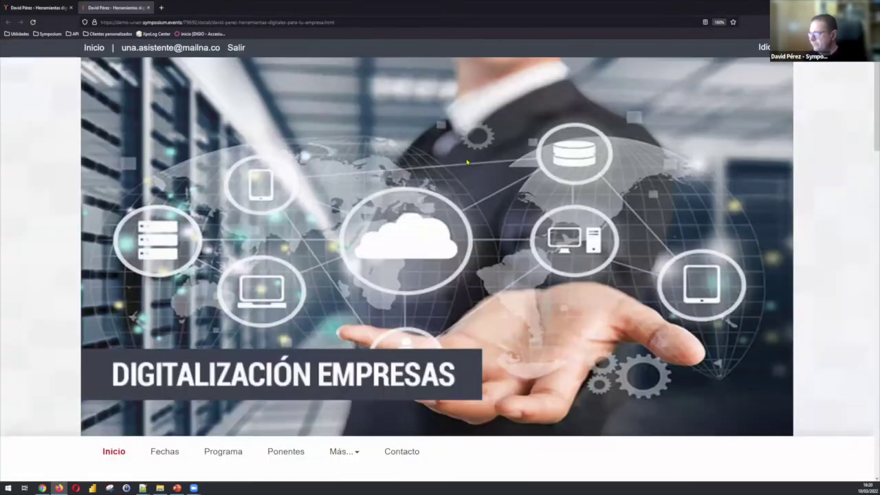
scroll(468, 159, down, 5)
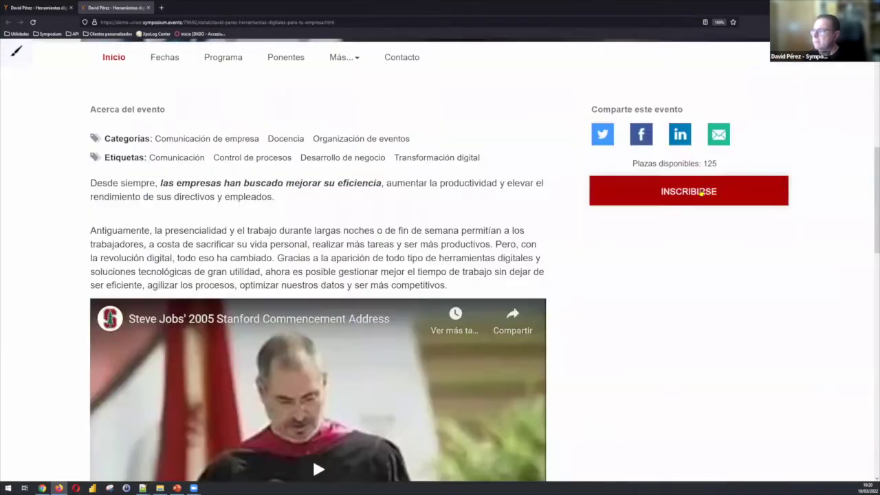
click(700, 193)
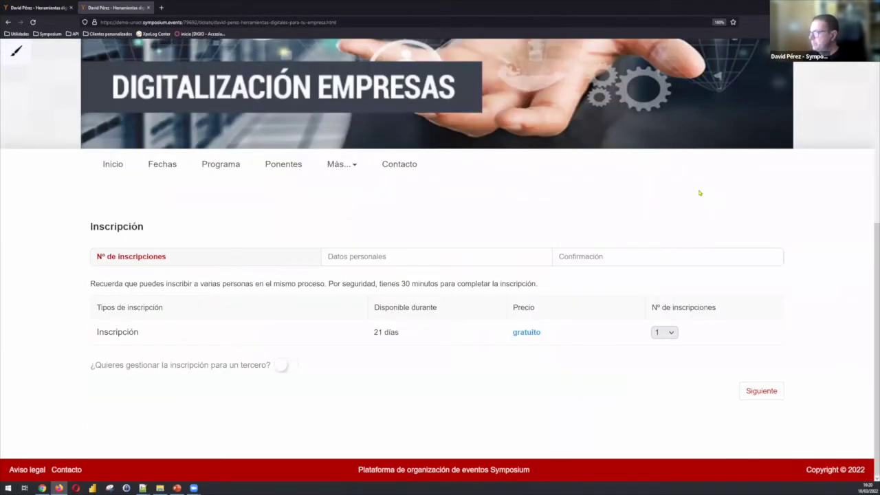
click(760, 391)
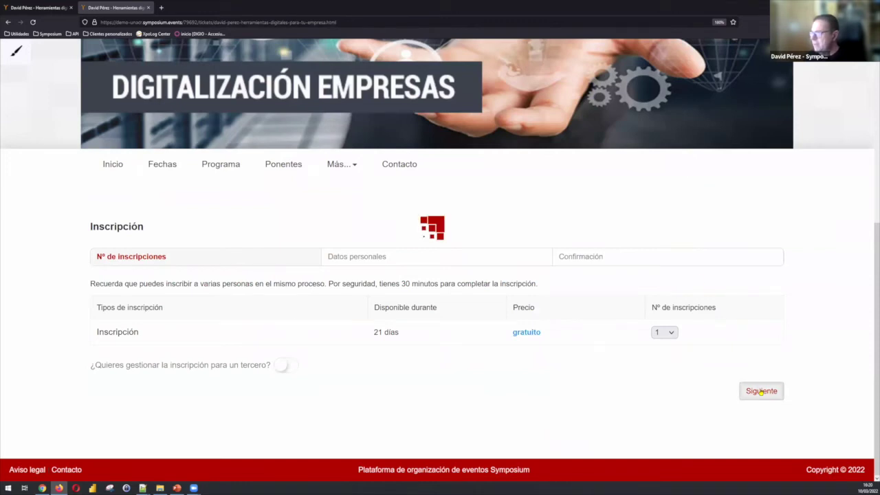
Enter the attendee's first name and paste their e-mail address.
click(320, 410)
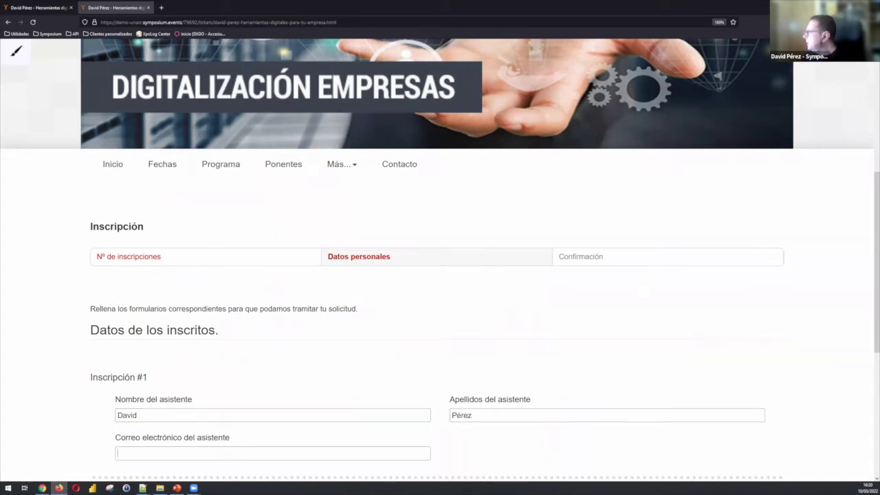
scroll(490, 220, down, 3)
key(alt+Tab)
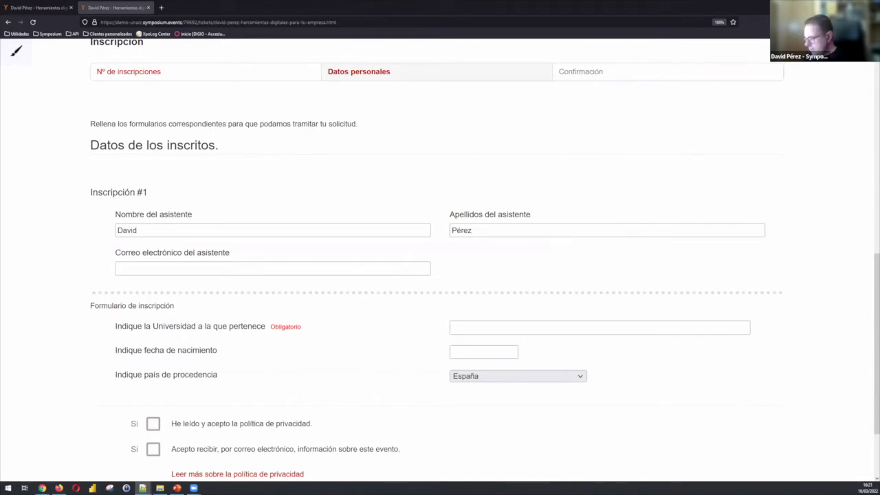
click(227, 269)
key(ctrl+v)
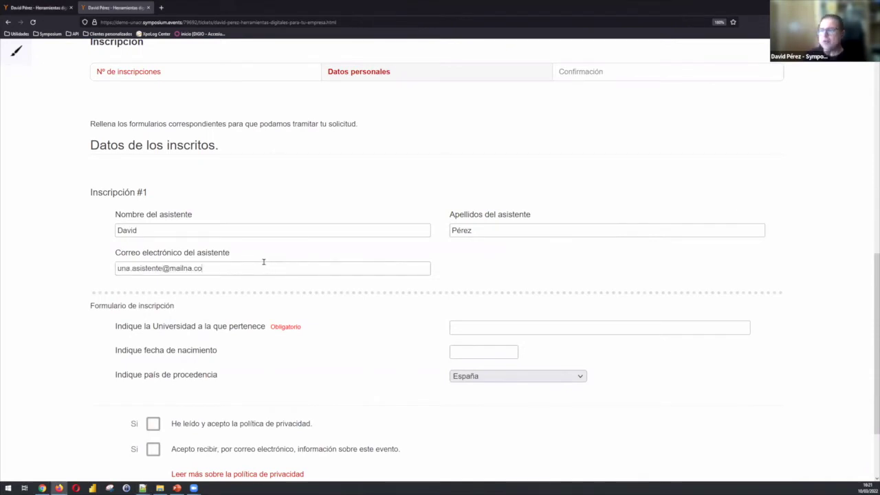
Enter SYMPOSIUM as the university and pick 09-03-2022 as the birth date.
scroll(412, 299, down, 1)
scroll(403, 294, down, 1)
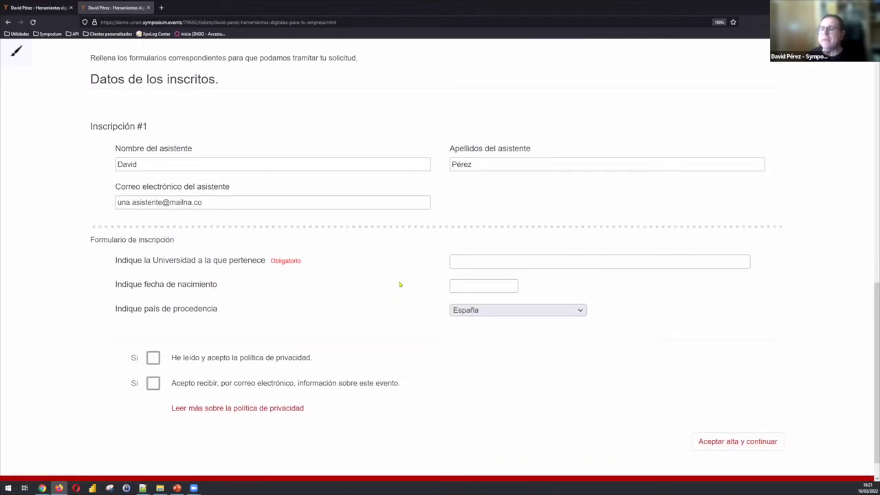
text(SYMPOSIUM)
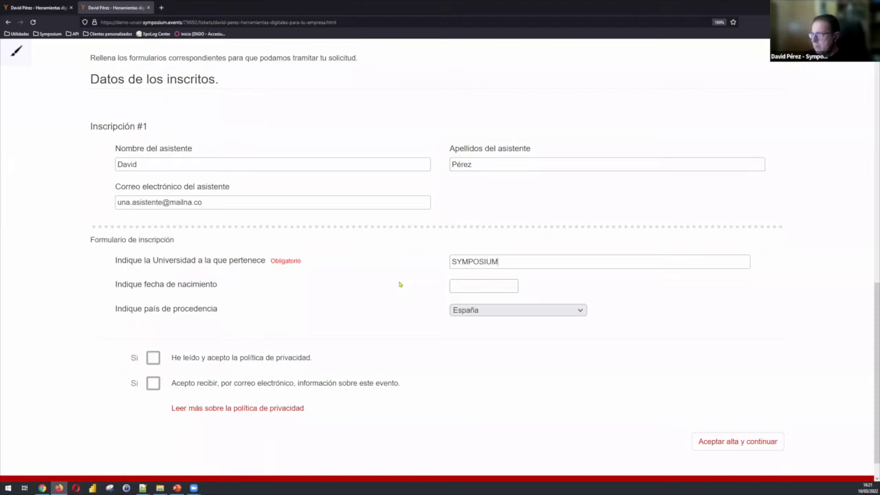
key(Tab)
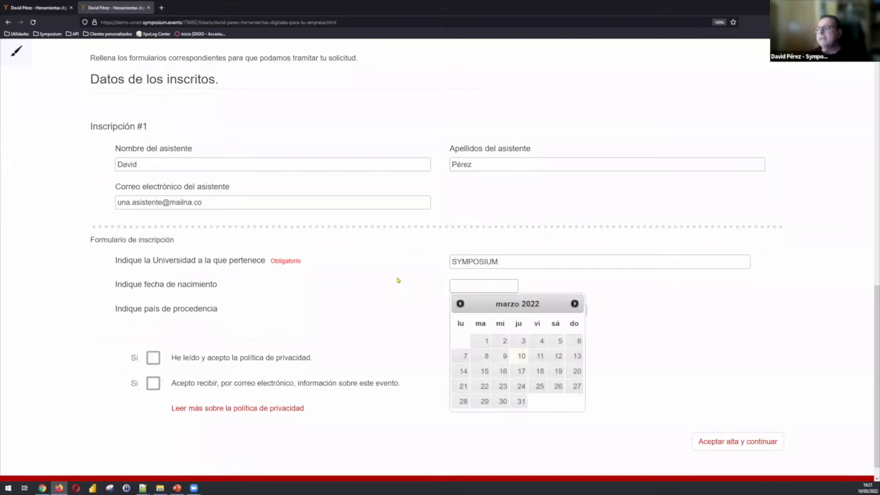
click(505, 355)
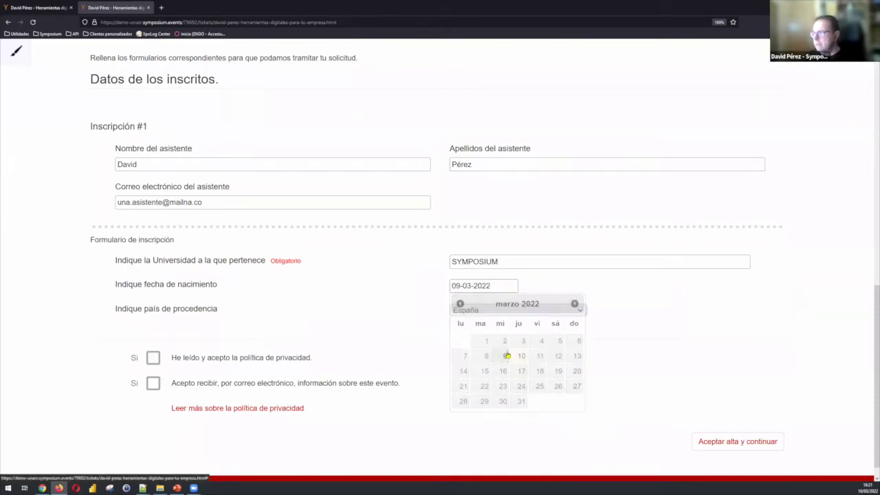
Keep España as the country of origin.
click(526, 309)
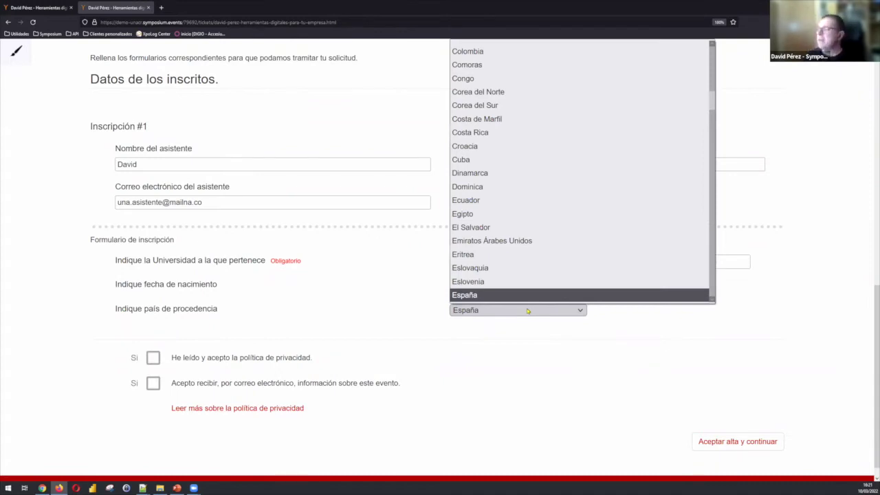
scroll(555, 364, up, 1)
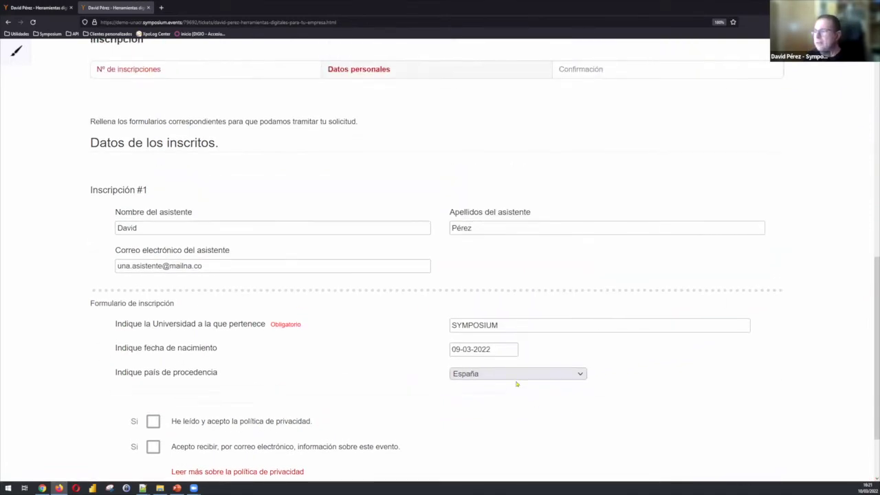
click(515, 375)
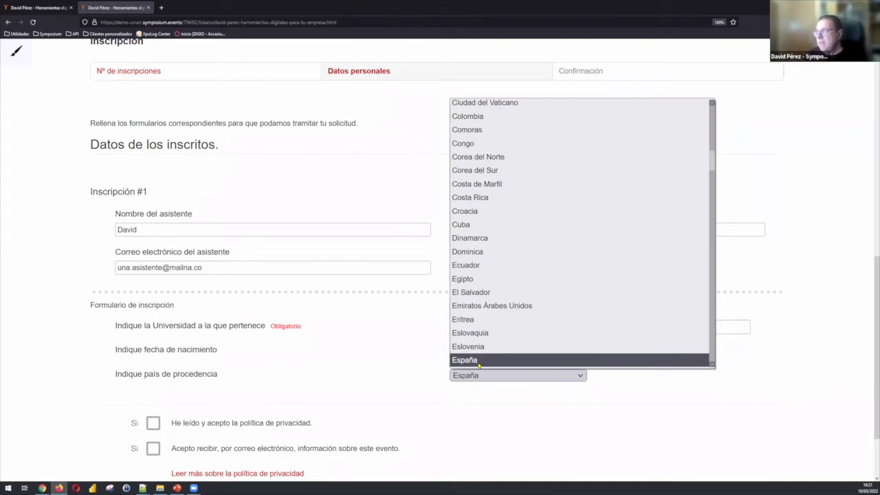
scroll(507, 310, down, 2)
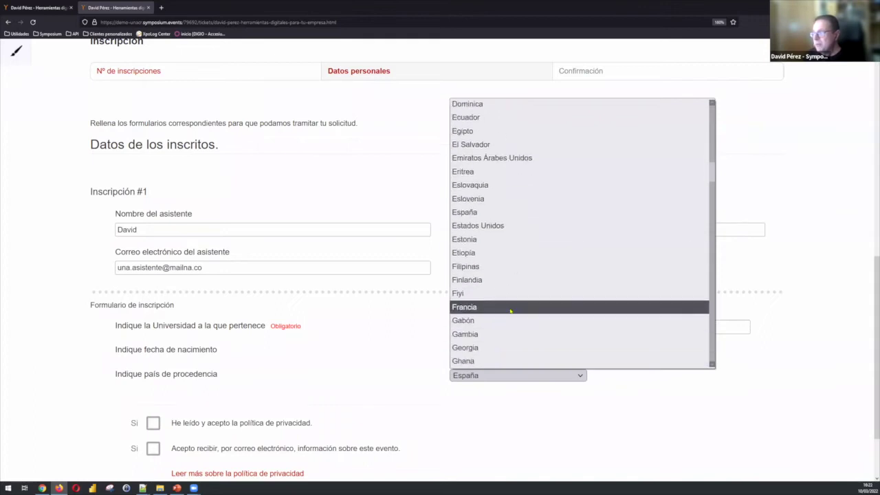
click(519, 207)
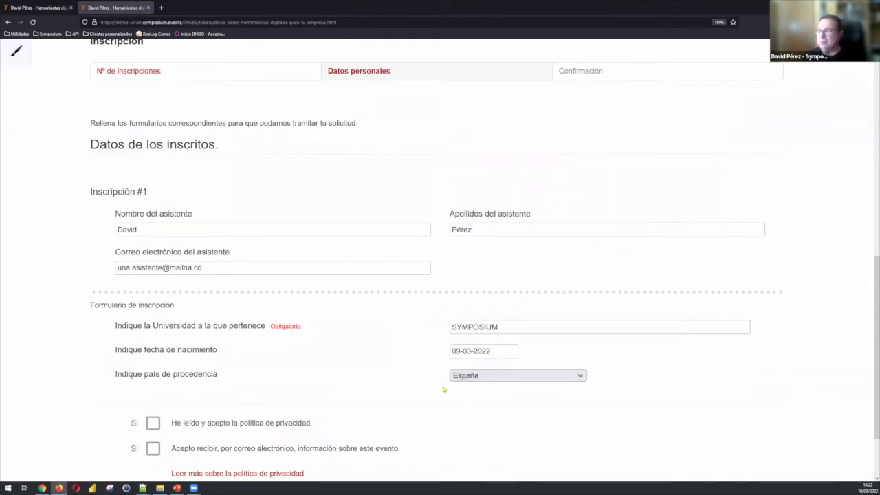
Accept the privacy policy and e-mail information consent, then submit the registration.
scroll(346, 304, down, 2)
drag(198, 291, 155, 342)
click(154, 342)
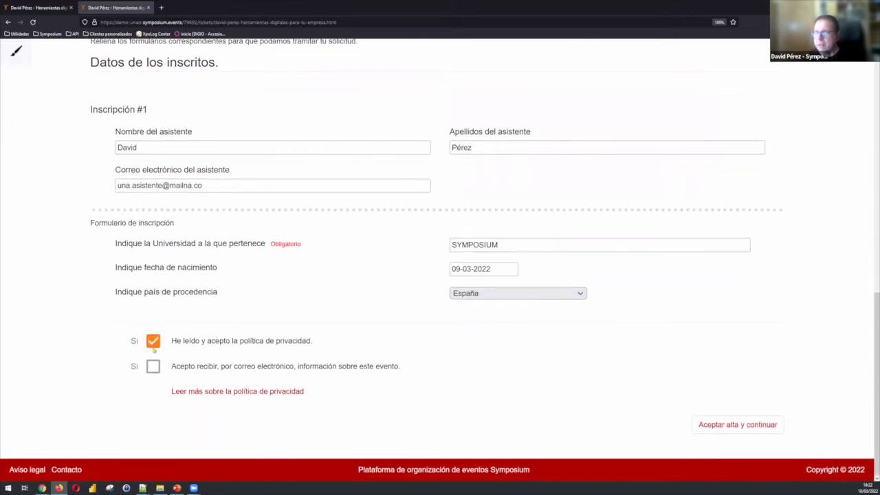
click(153, 366)
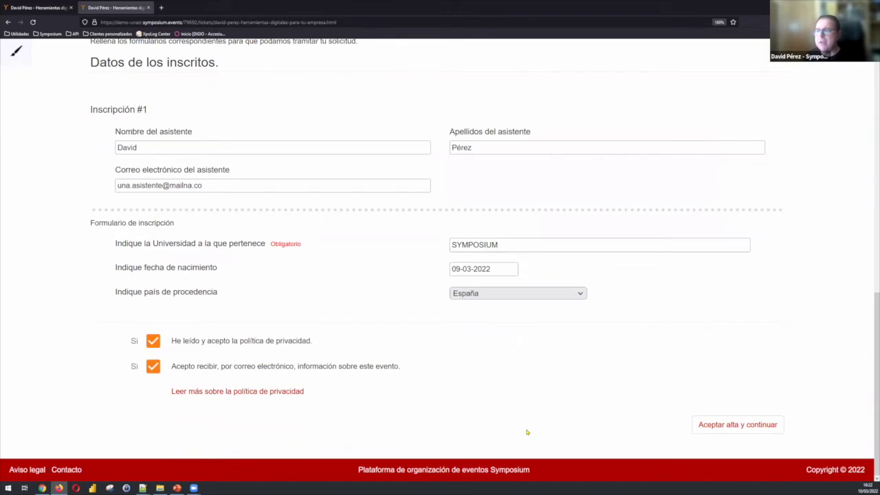
click(757, 425)
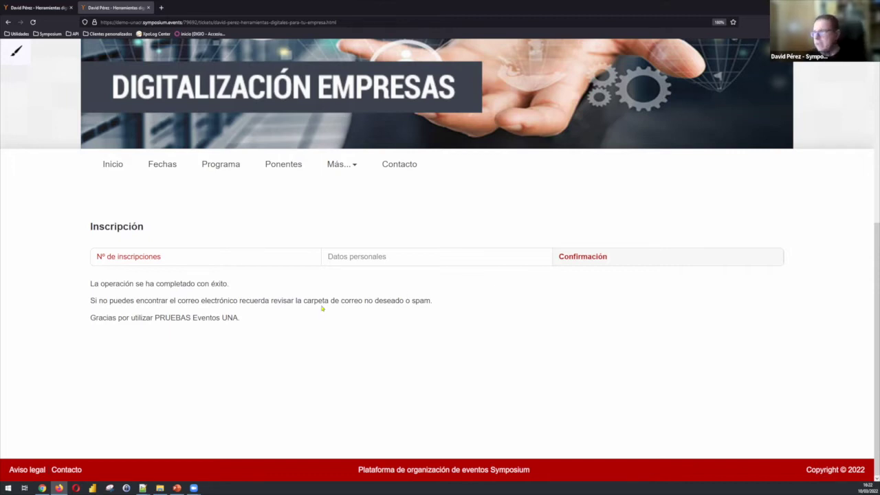
Return to the admin tab and open Listado de asistentes from the Asistentes menu.
key(ctrl+shift+Tab)
scroll(147, 257, down, 4)
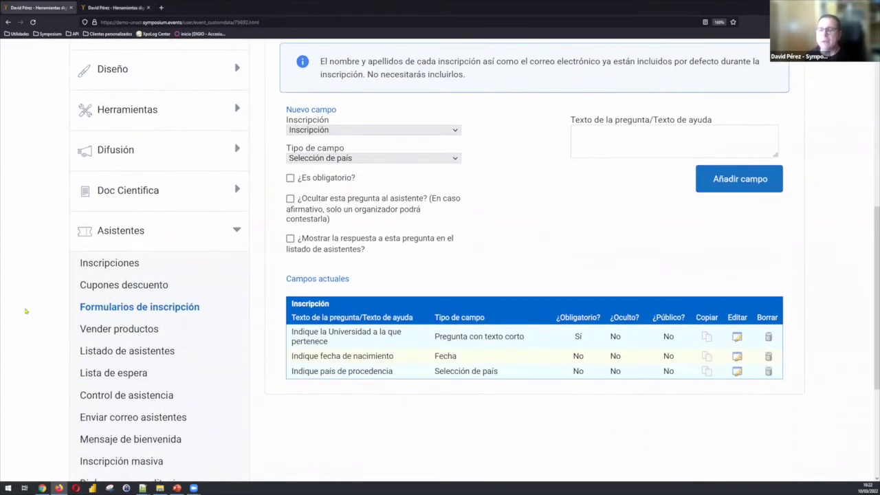
scroll(25, 312, down, 2)
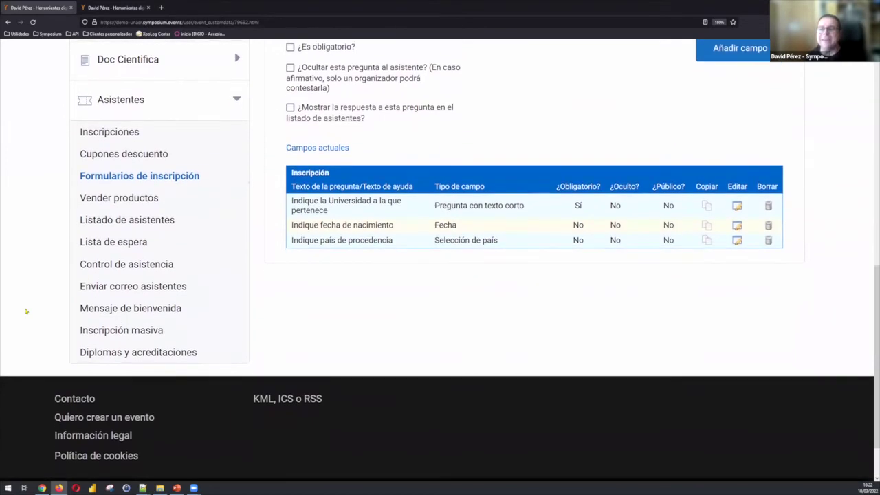
click(120, 218)
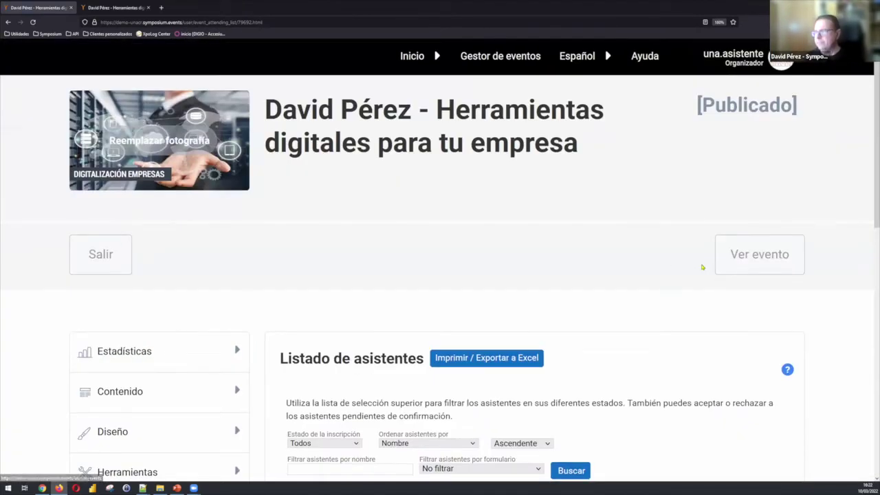
scroll(739, 270, down, 3)
scroll(687, 343, down, 3)
scroll(658, 383, up, 2)
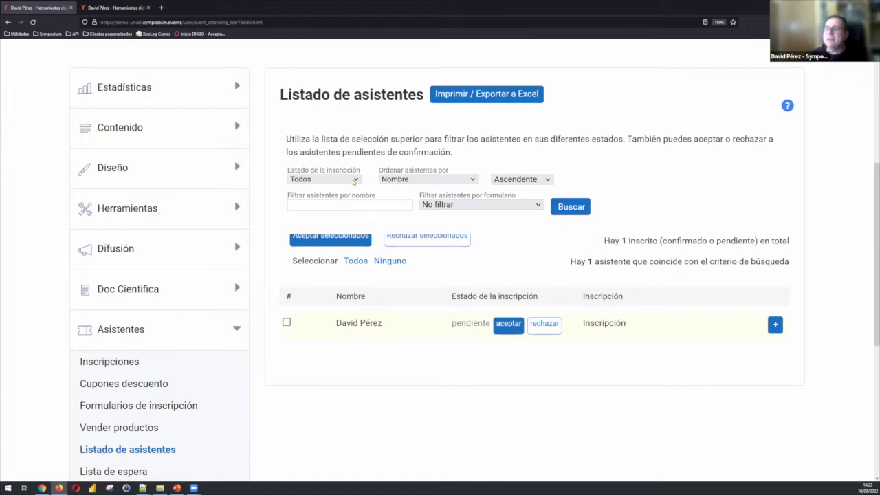
click(354, 179)
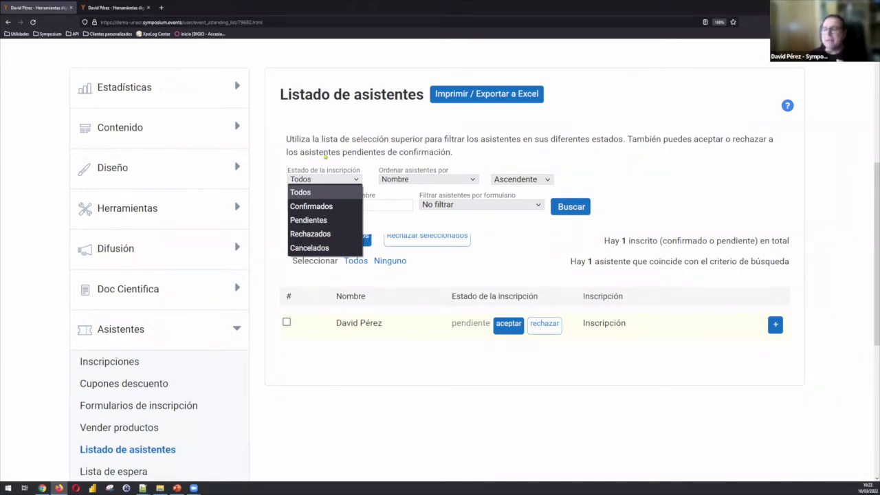
click(414, 179)
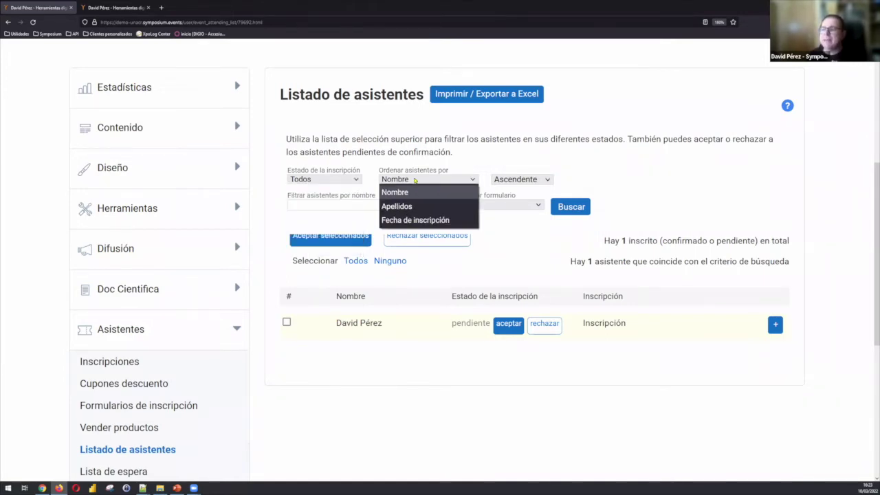
click(523, 180)
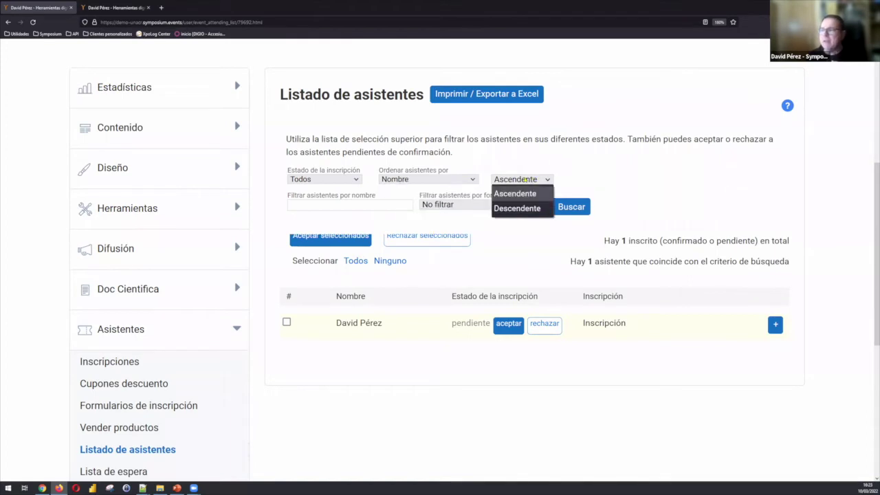
click(371, 224)
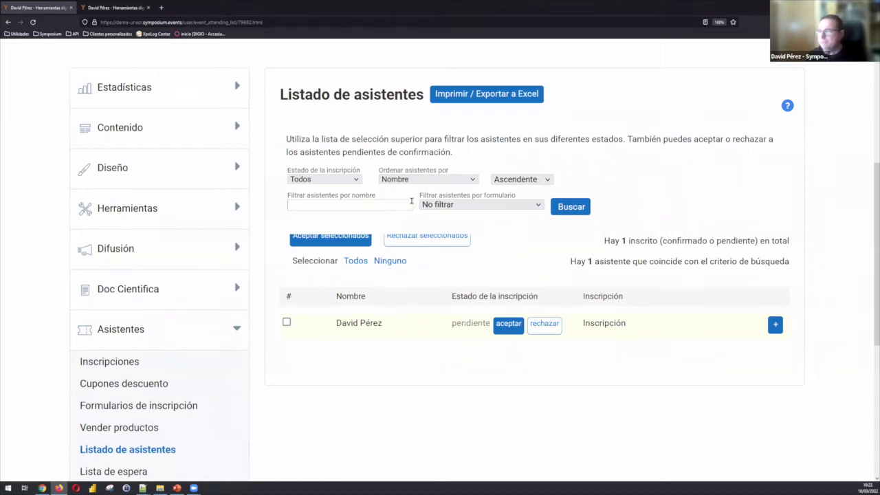
click(469, 95)
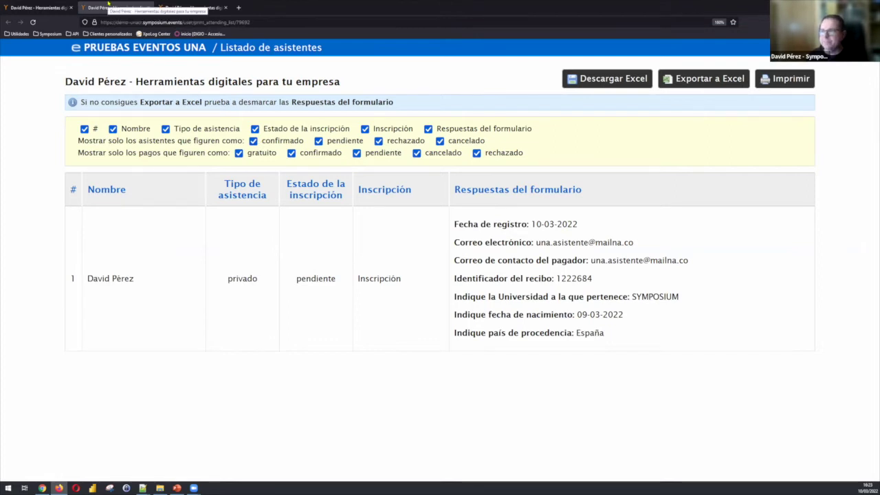
key(ctrl+w)
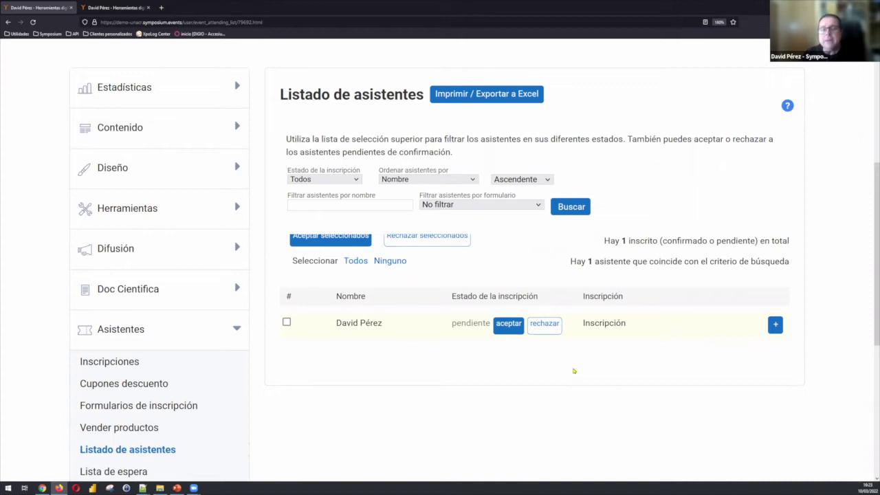
double_click(470, 324)
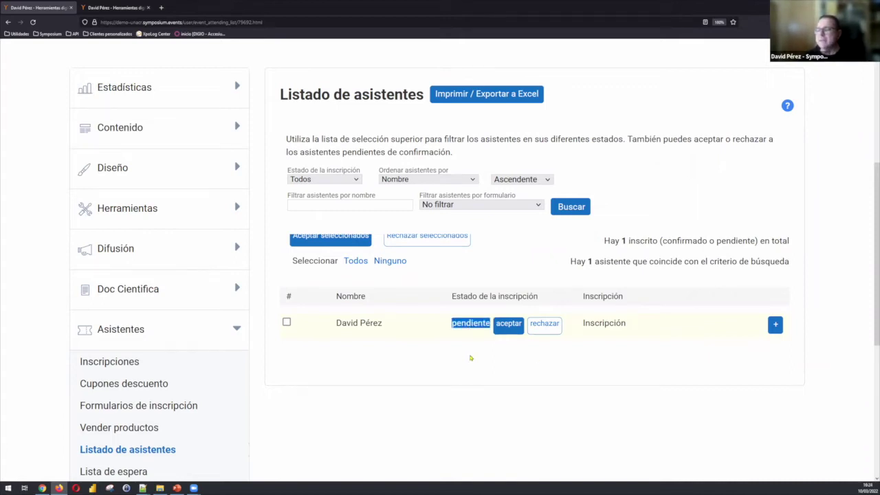
click(469, 324)
double_click(470, 324)
click(470, 324)
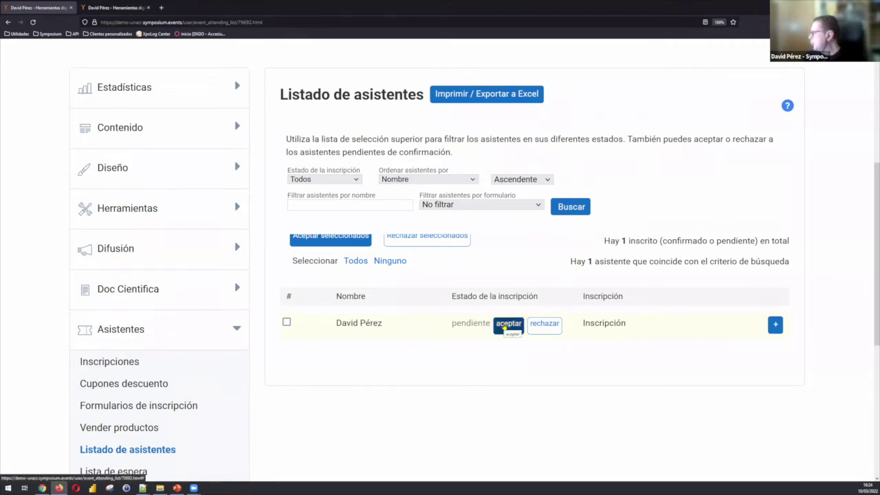
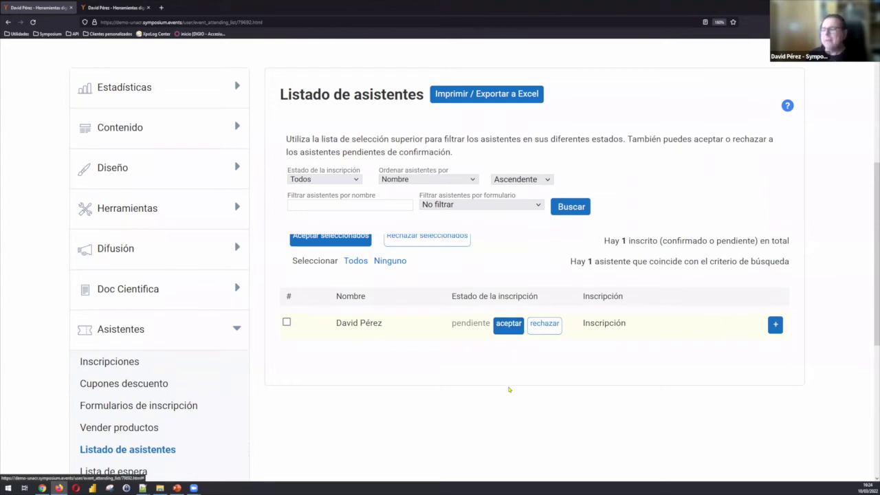
Accept the single pending attendee's registration so its status reads confirmado.
click(499, 325)
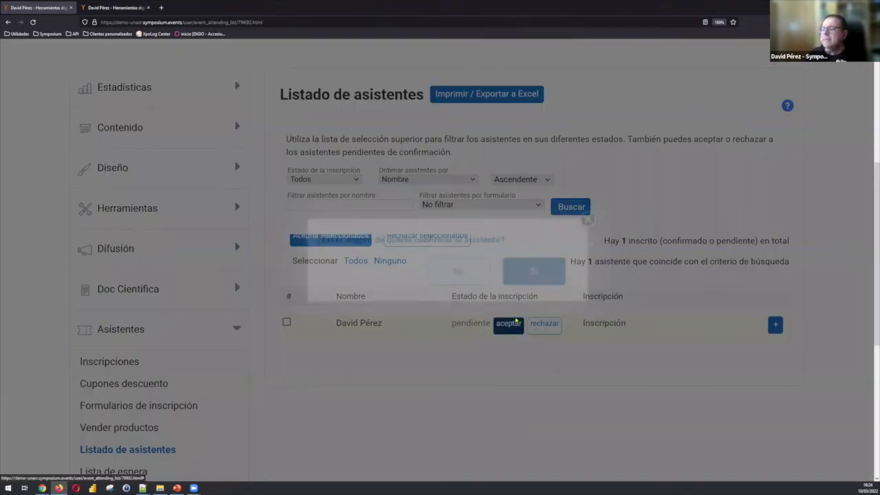
click(533, 269)
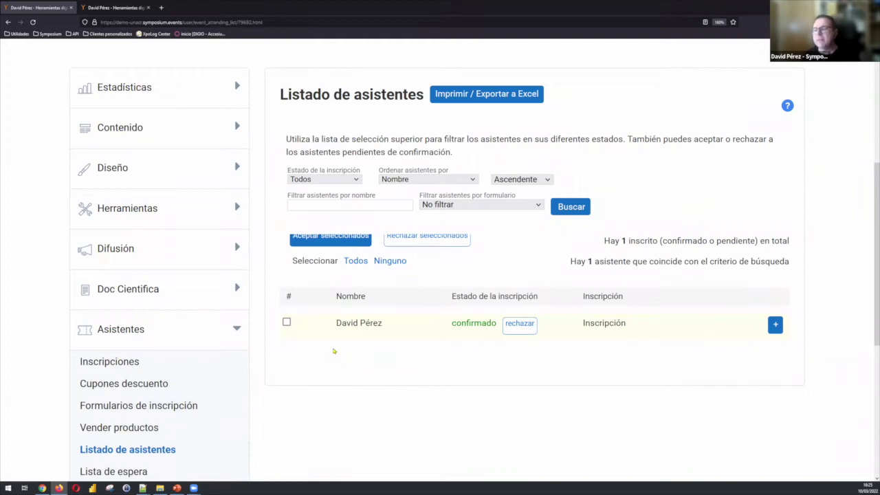
scroll(351, 341, down, 3)
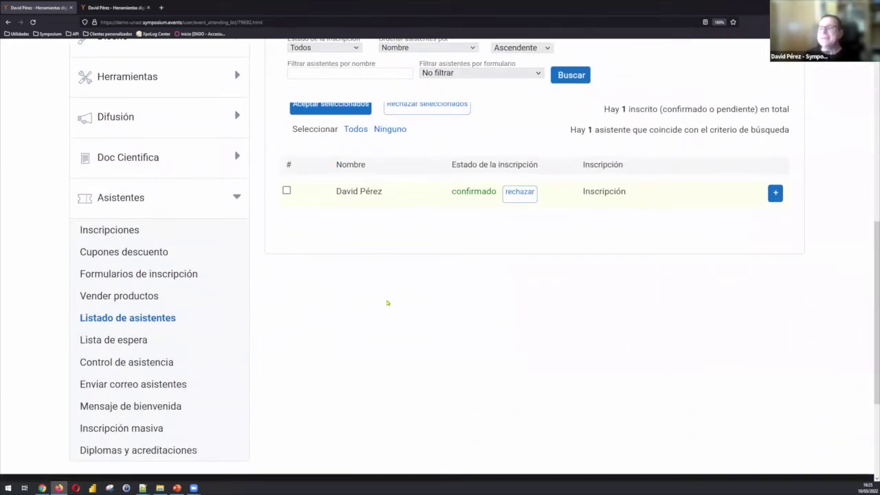
Reject the attendee's registration with the reason 'Se trata de un evento de prueba'.
click(524, 197)
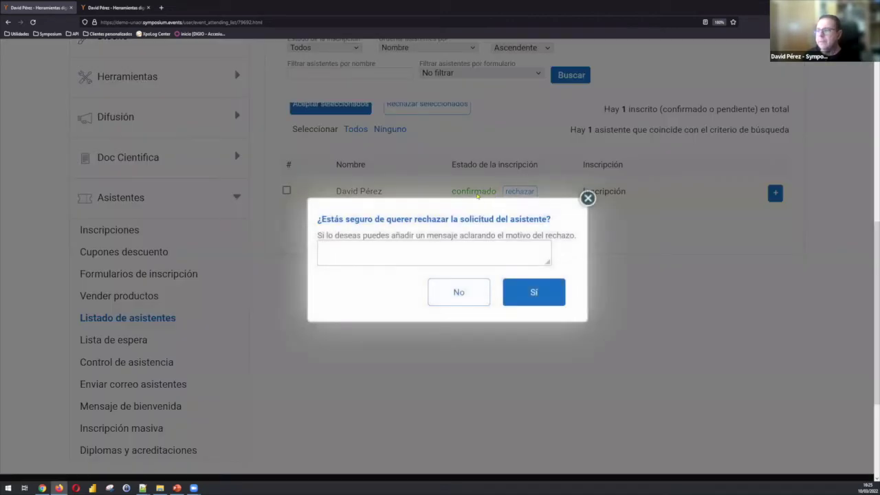
click(470, 250)
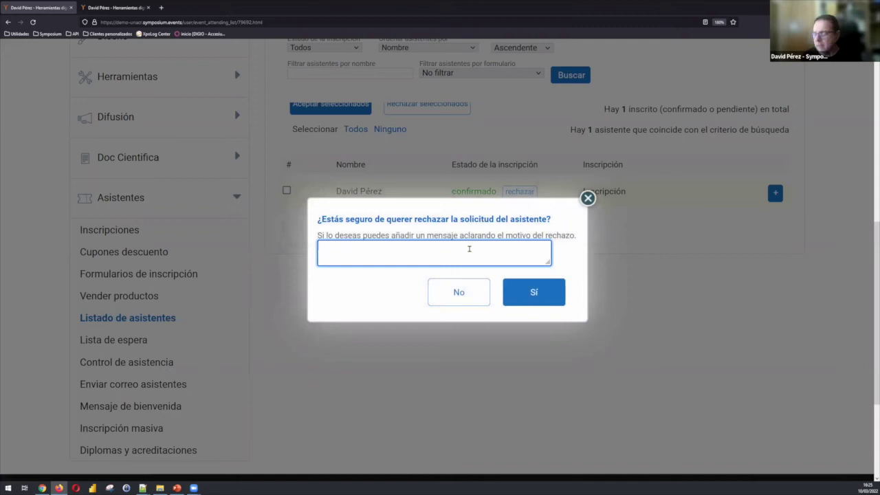
text(Se)
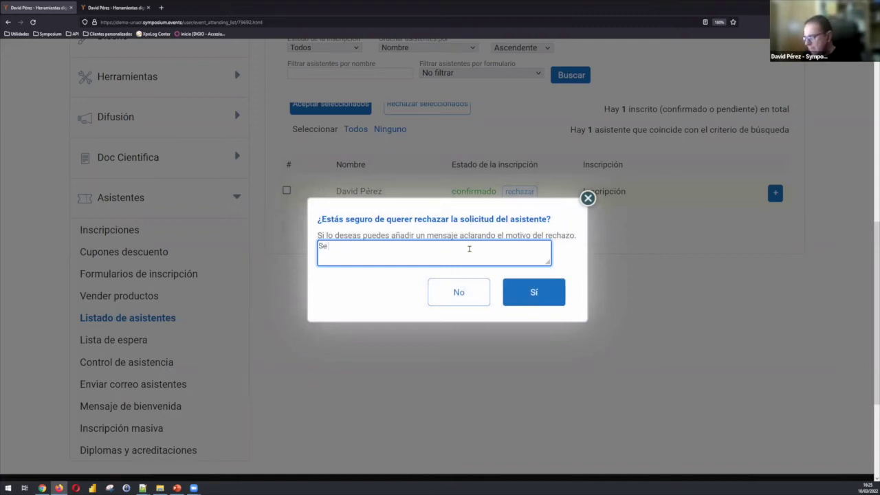
text( trata de un evento de pr)
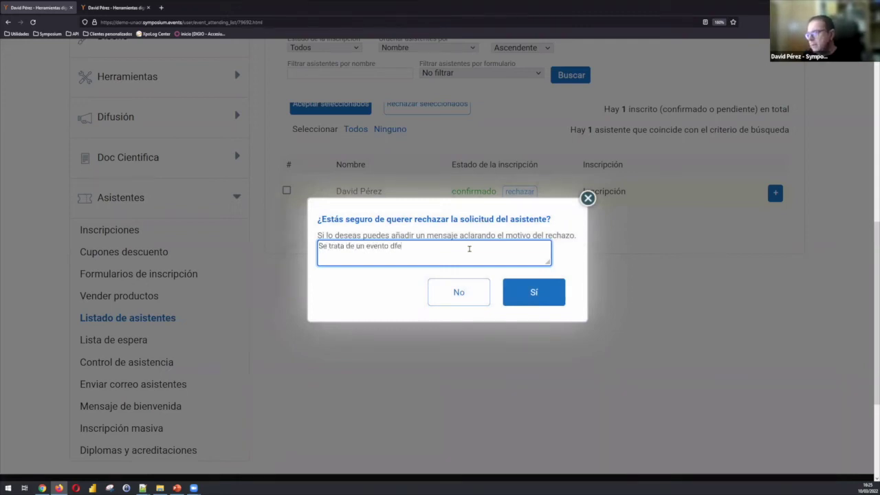
key(BackSpace)
key(BackSpace)
text(prueba)
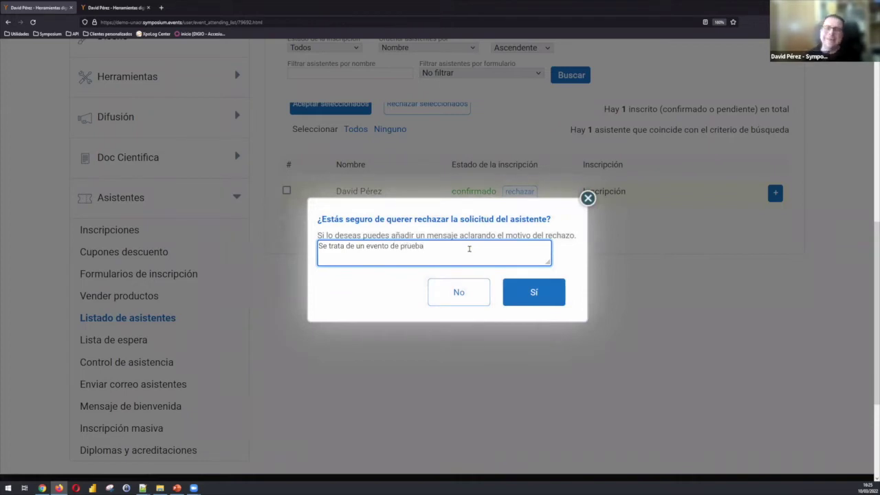
click(533, 299)
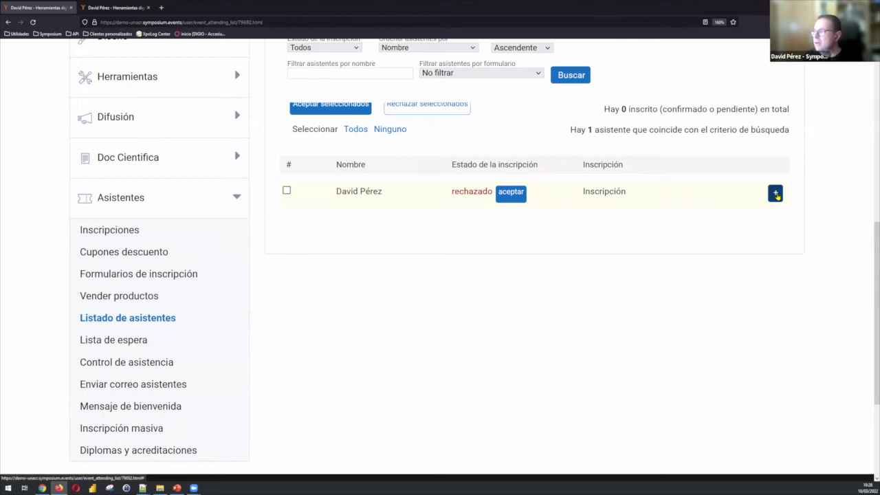
Expand the attendee's registration details and make the form answers editable.
click(776, 196)
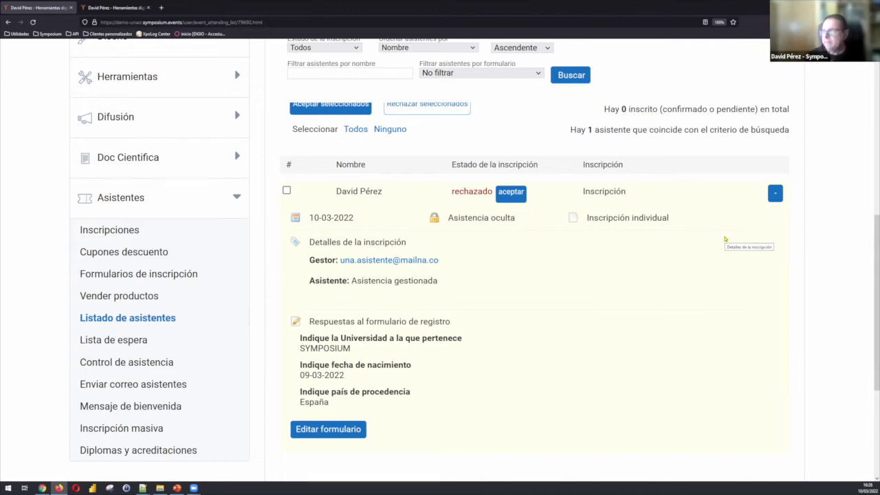
click(320, 429)
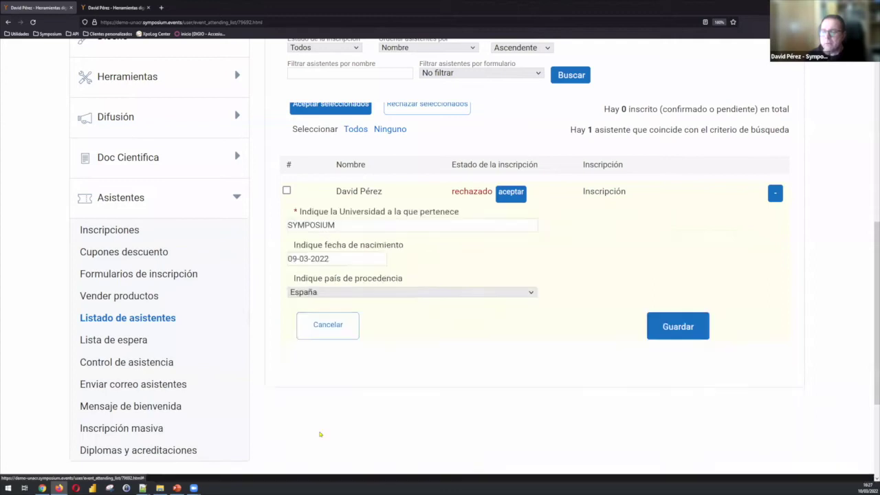
scroll(320, 431, down, 3)
scroll(403, 296, up, 1)
scroll(403, 296, up, 2)
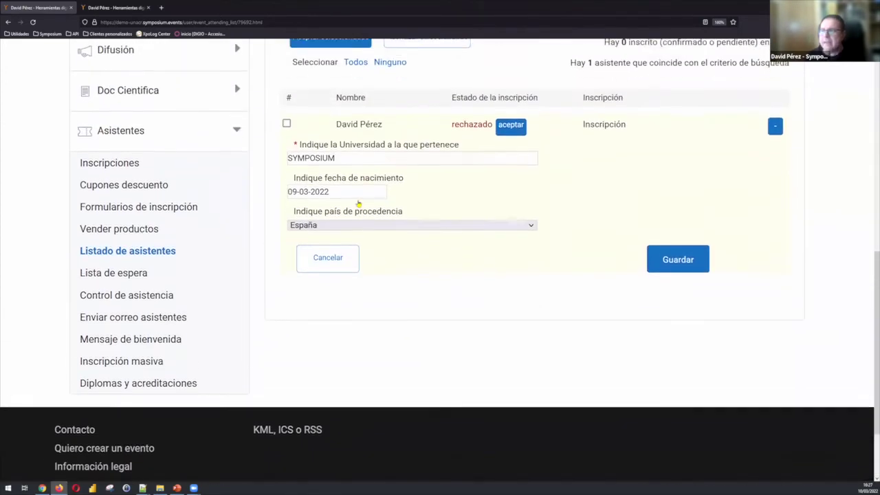
Change the country of origin from España to Costa Rica and save the form.
click(405, 265)
scroll(418, 199, down, 1)
scroll(421, 184, up, 4)
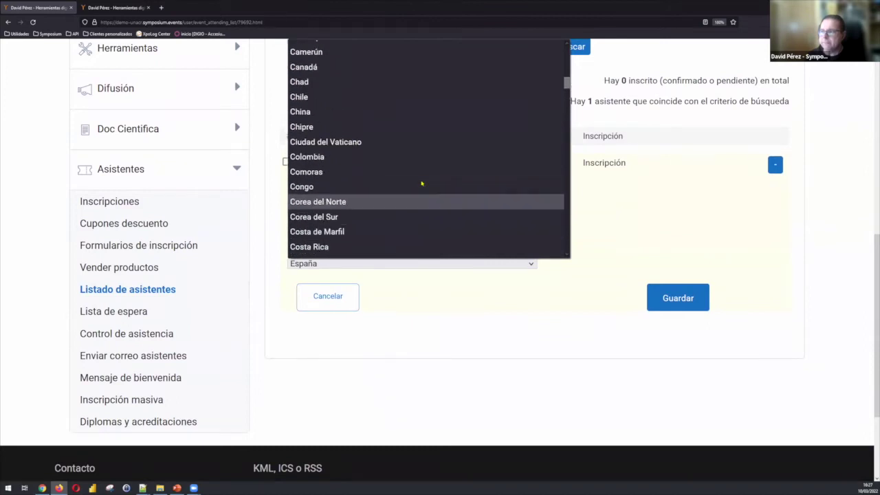
click(408, 245)
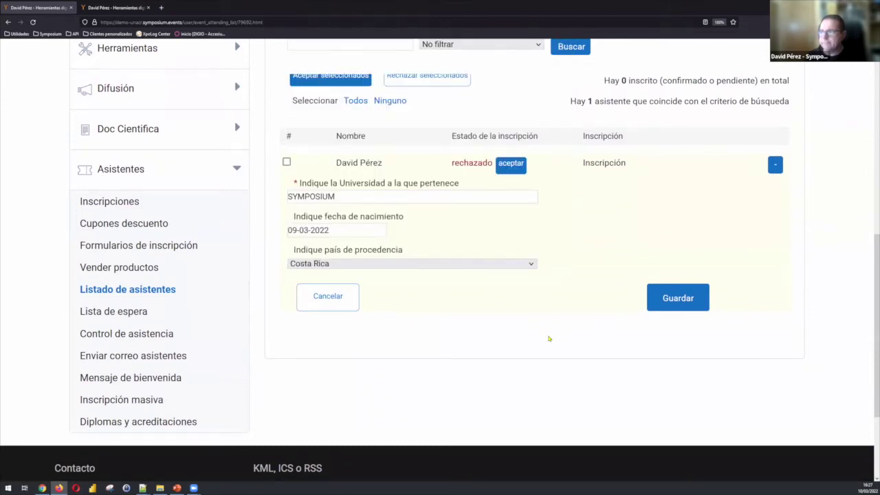
click(670, 295)
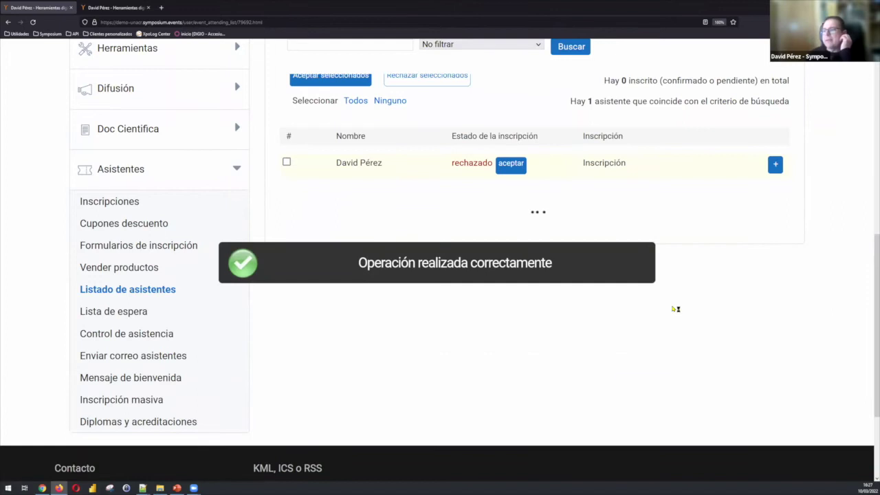
scroll(675, 309, up, 1)
scroll(479, 178, down, 2)
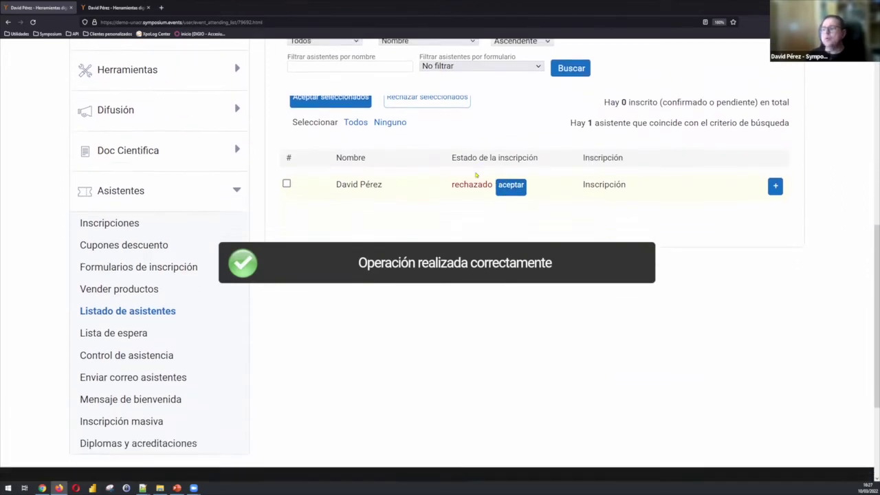
double_click(464, 166)
Re-accept the rejected attendee so the registration reads confirmado again.
click(510, 166)
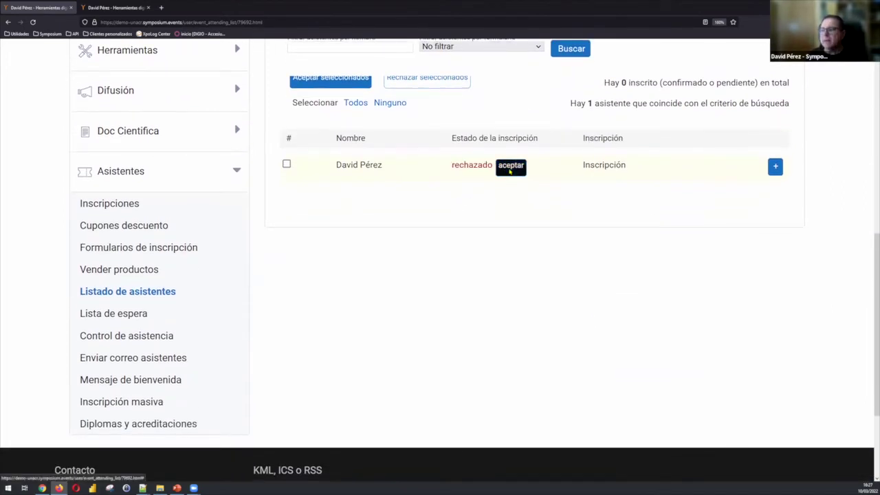
click(536, 270)
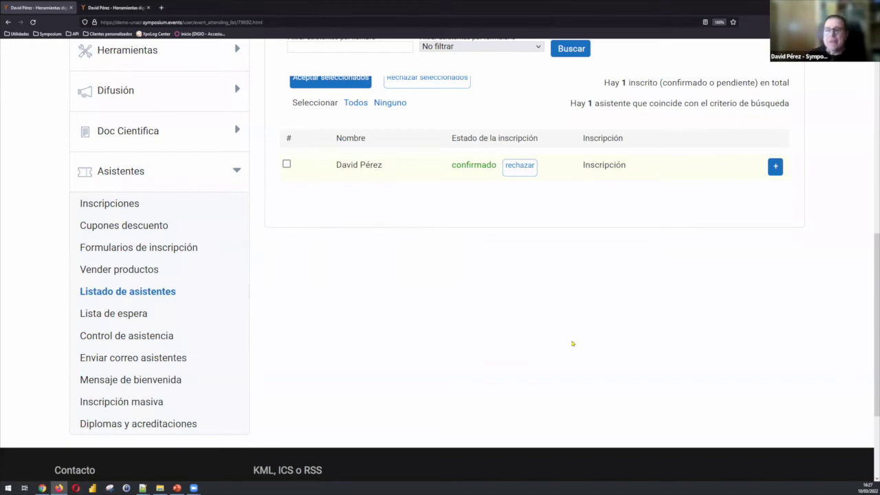
scroll(563, 228, up, 4)
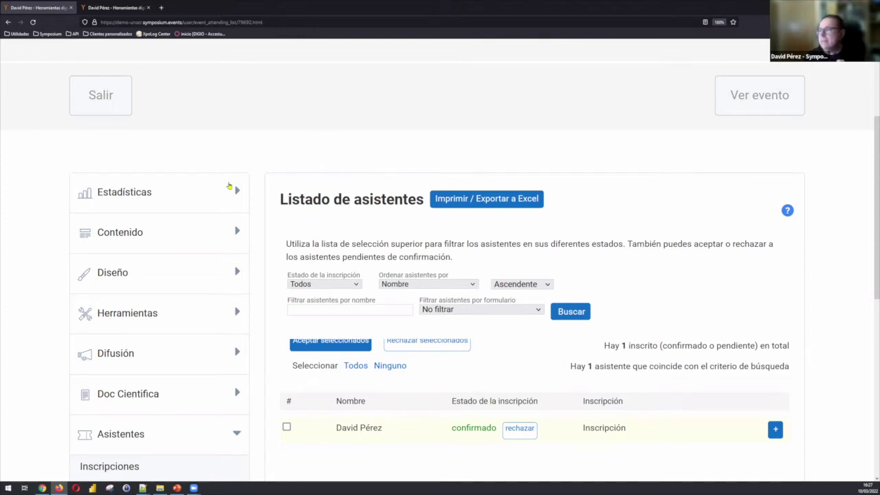
Exit event administration and search Mis eventos by the attendee's first name.
click(103, 102)
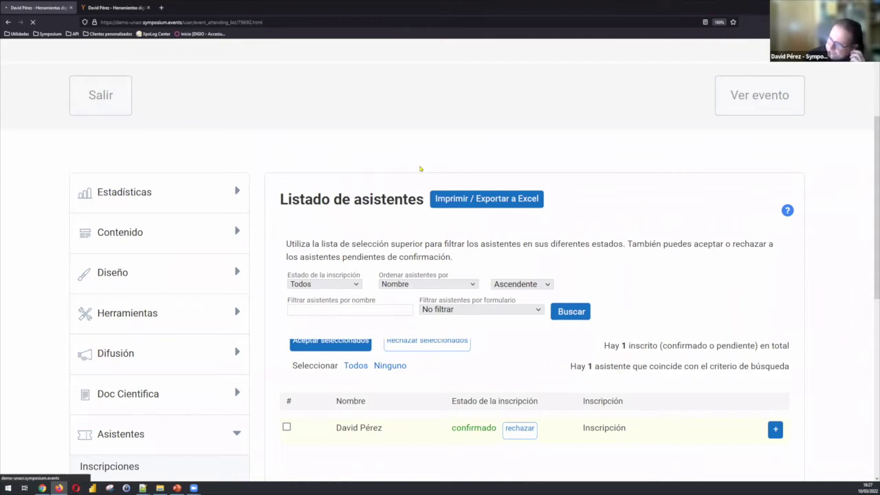
scroll(419, 206, down, 5)
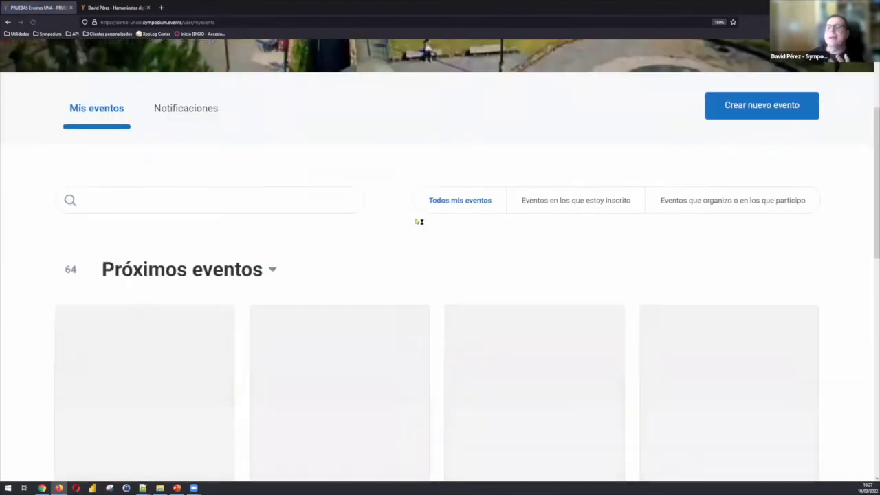
scroll(189, 55, down, 1)
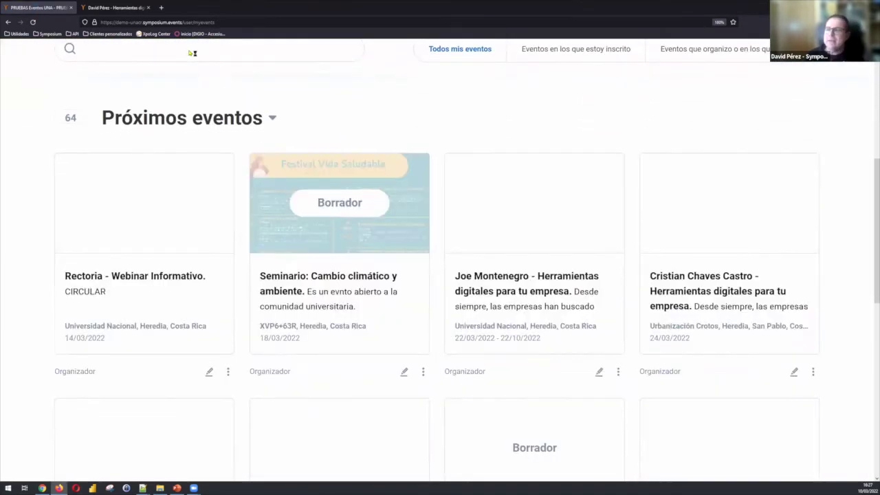
scroll(212, 104, up, 1)
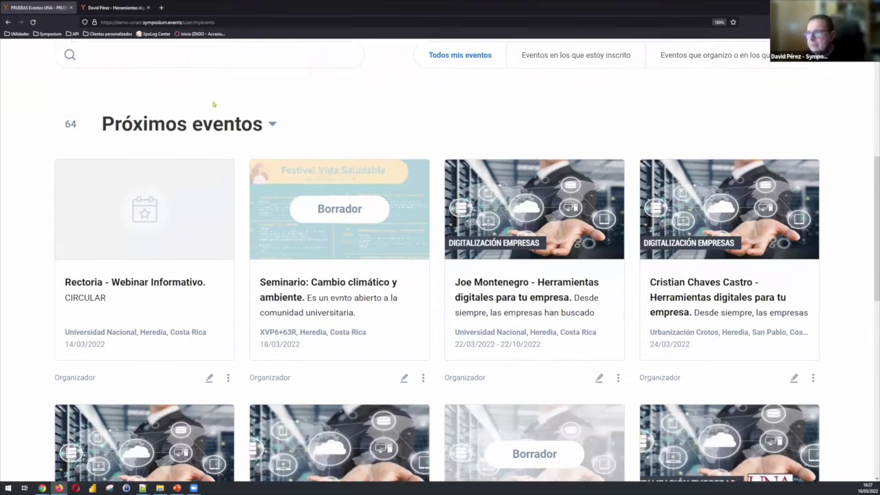
click(213, 103)
text(david)
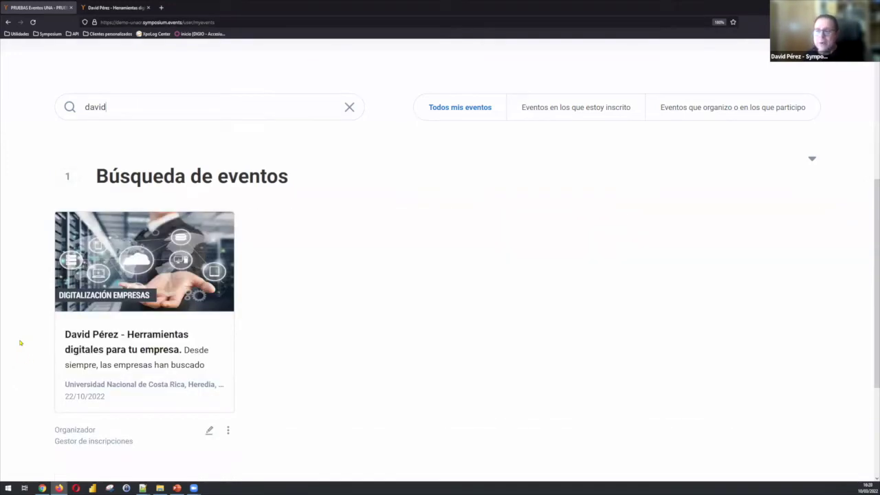
scroll(20, 342, down, 3)
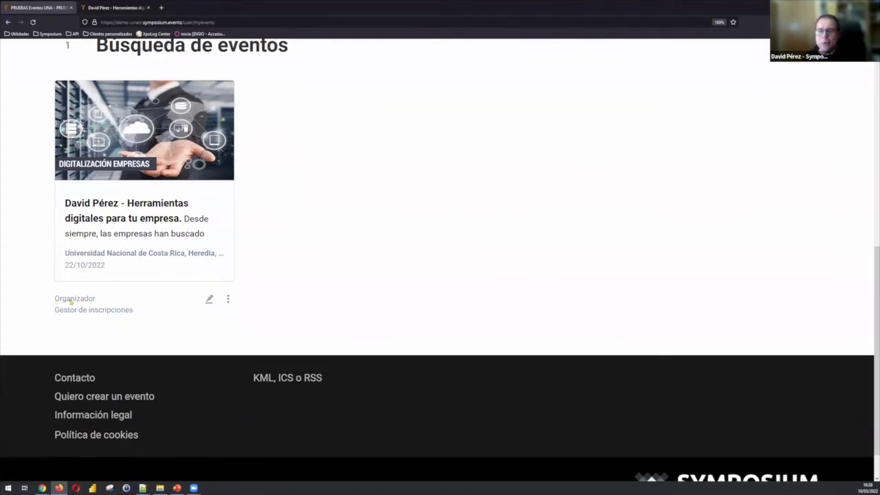
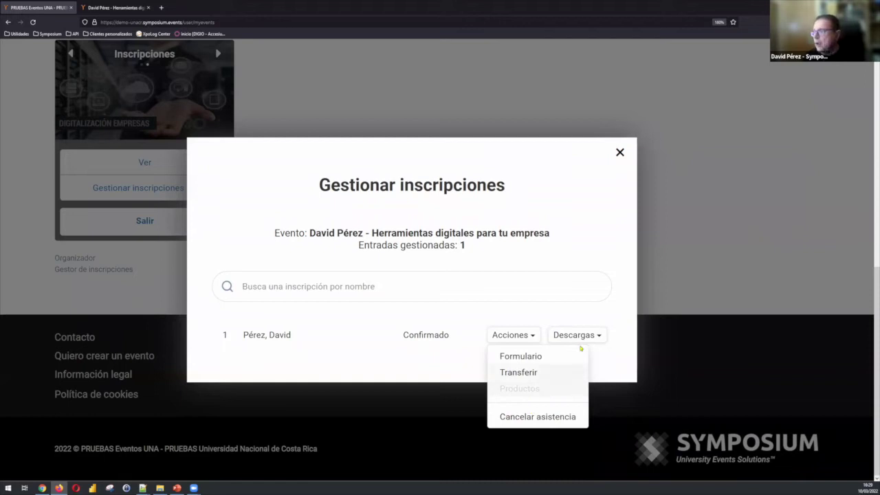
click(594, 334)
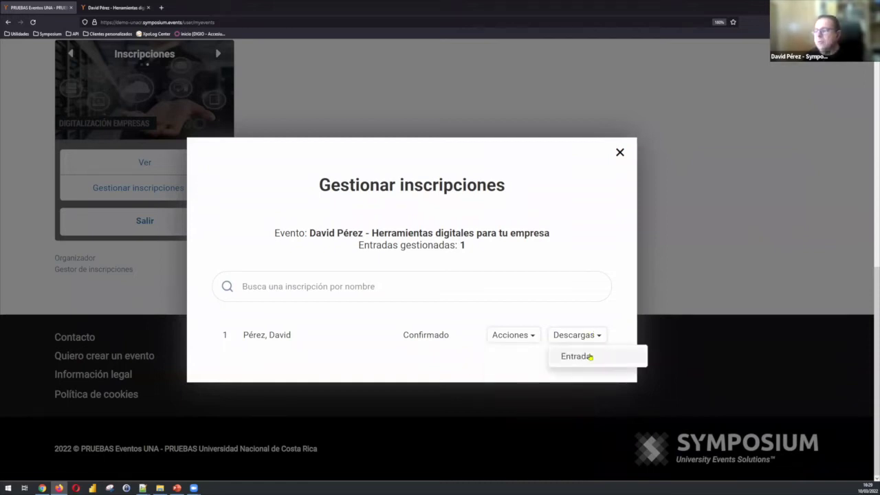
click(589, 356)
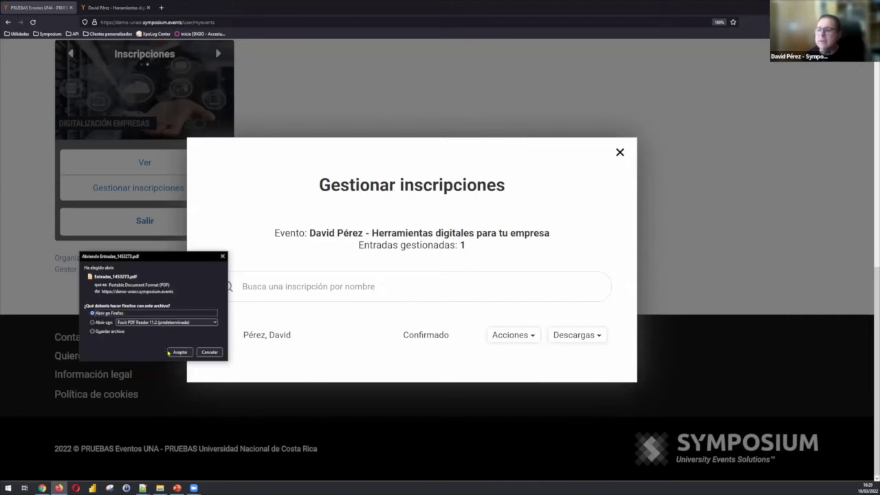
click(170, 353)
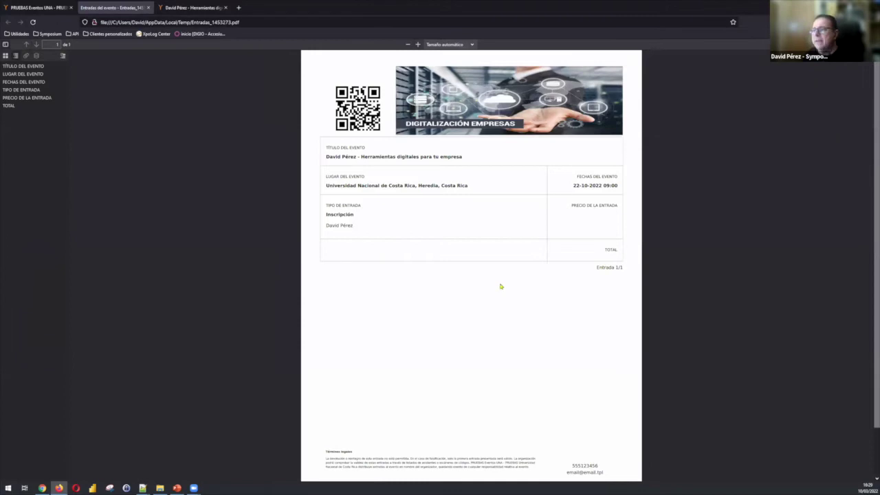
Inspect the ticket PDF at 250% zoom, checking its QR code and banner, then close its tab.
ctrl+scroll(500, 286, up, 7)
scroll(516, 300, up, 5)
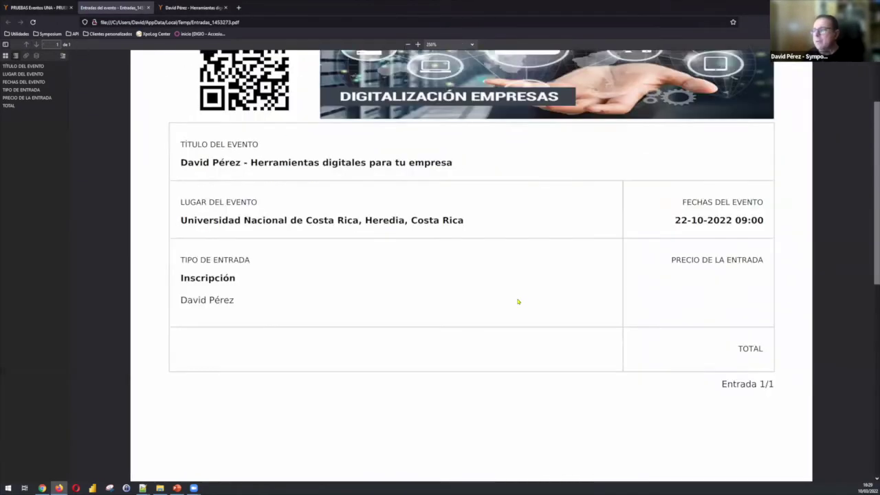
scroll(519, 300, up, 1)
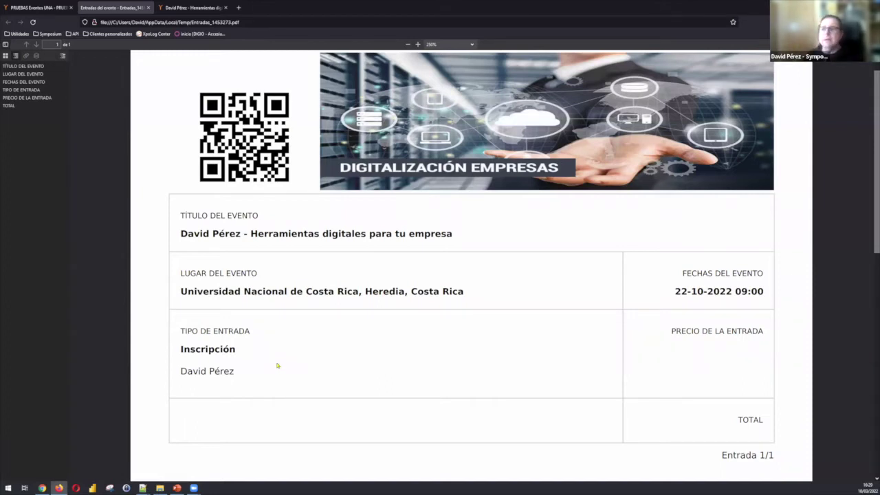
scroll(272, 363, down, 1)
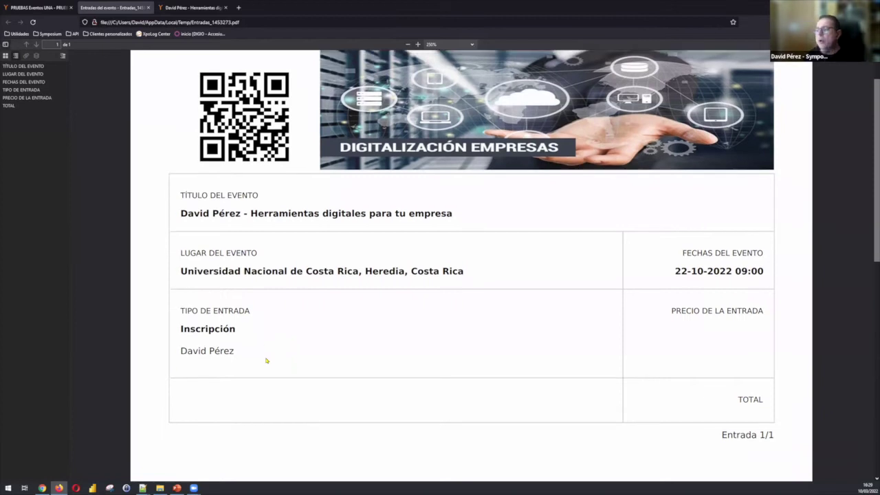
scroll(266, 360, down, 2)
scroll(267, 361, up, 3)
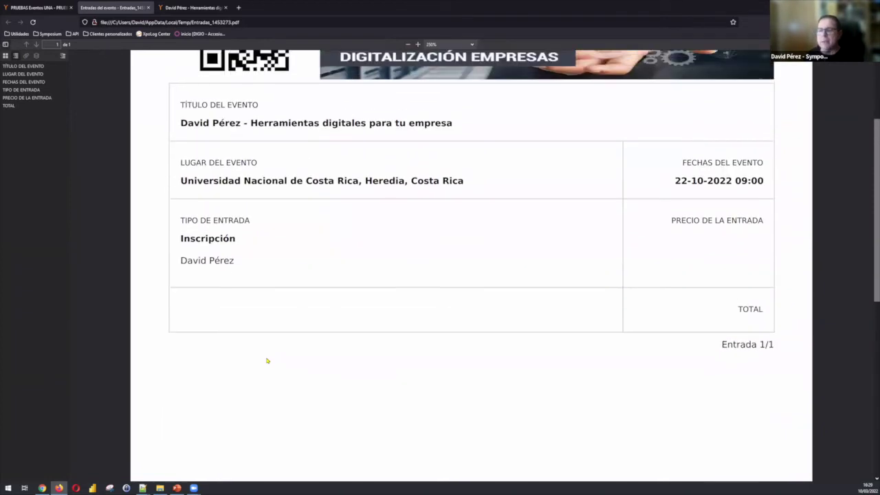
scroll(266, 360, up, 2)
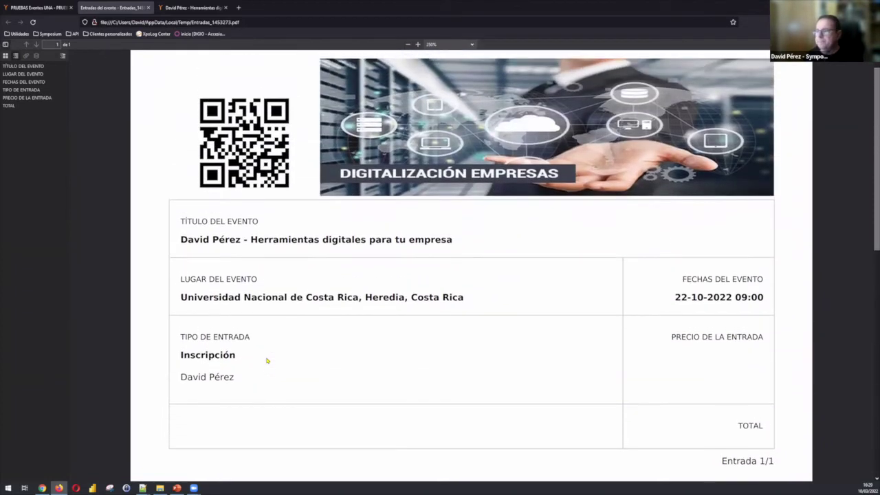
scroll(267, 360, up, 1)
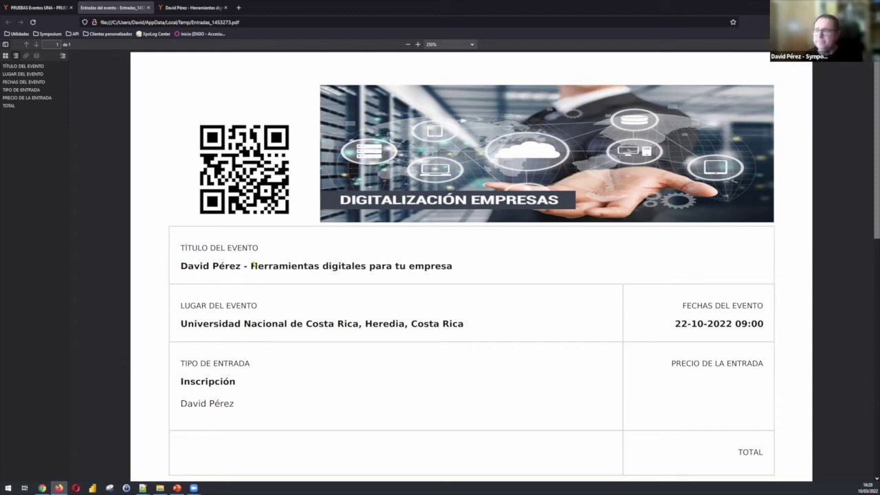
click(147, 8)
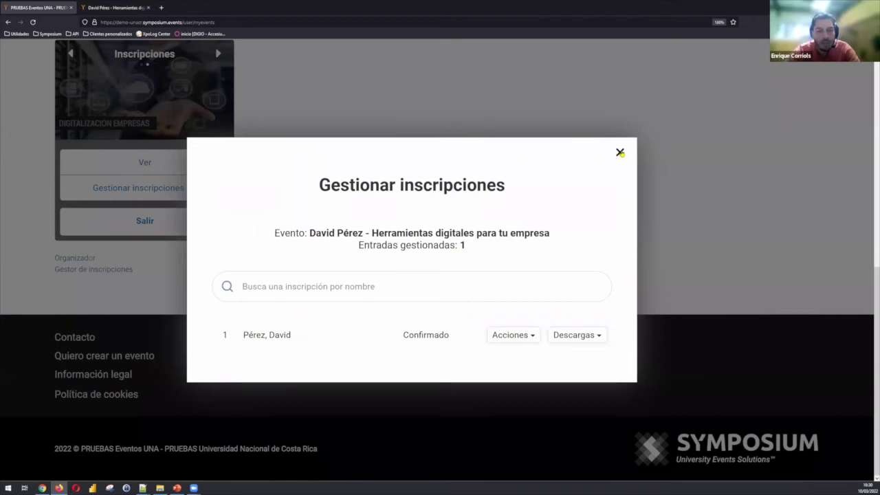
Close the registration-management window and return to the event's public home page.
click(619, 153)
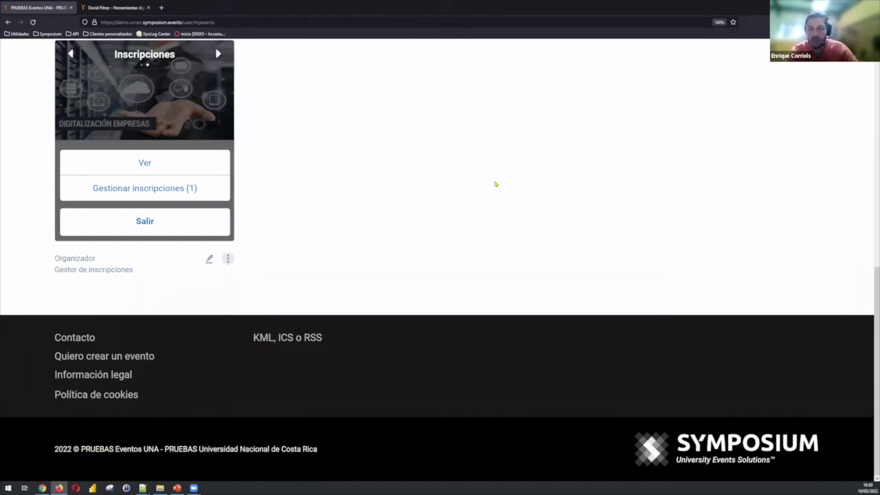
key(ctrl+Tab)
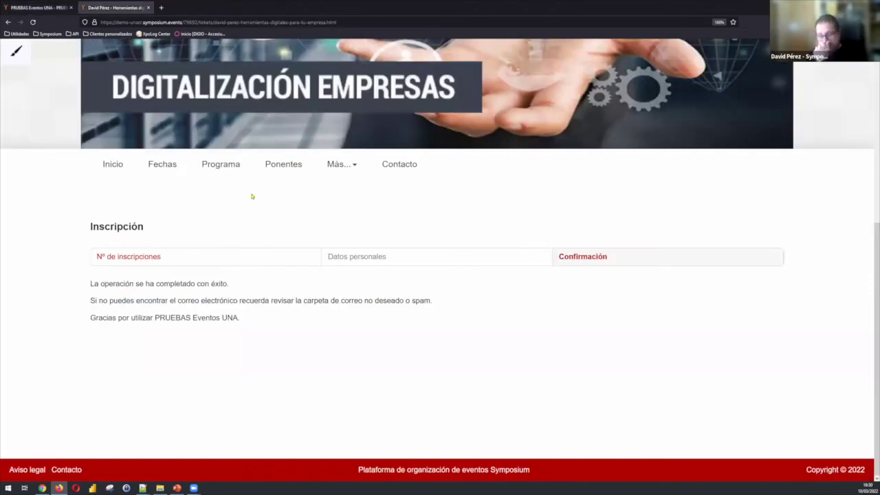
click(112, 165)
scroll(511, 301, up, 2)
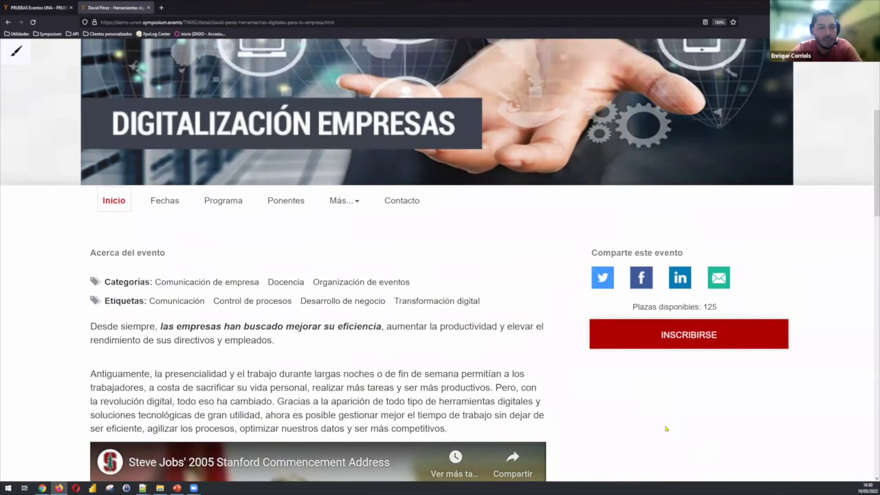
scroll(511, 301, up, 2)
scroll(505, 206, up, 2)
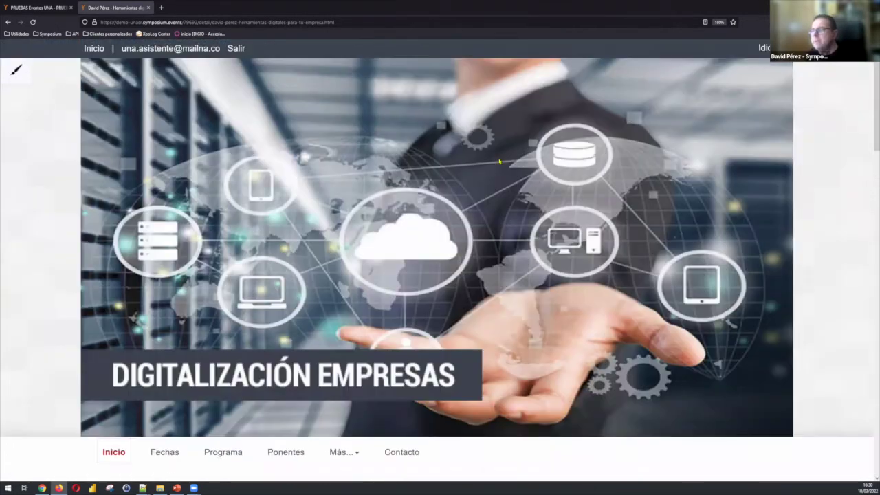
key(ctrl+minus)
key(ctrl+minus)
key(ctrl+minus)
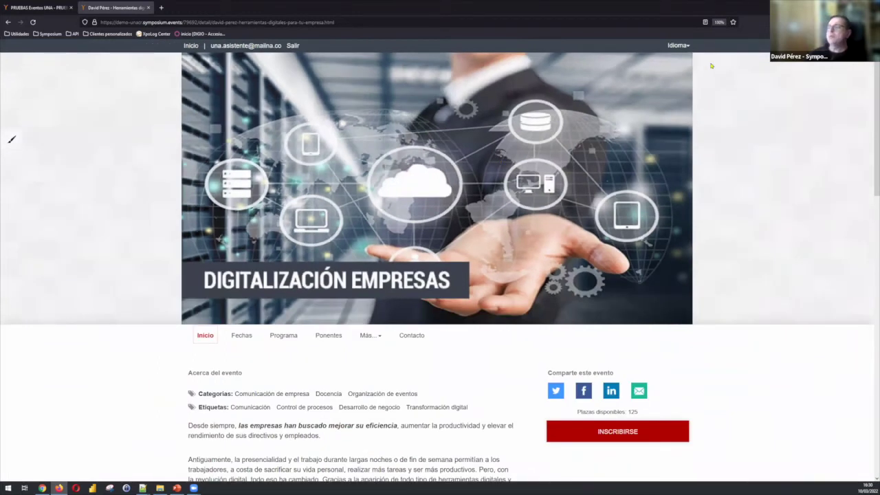
Switch the event site to English and start the Registration form.
click(677, 45)
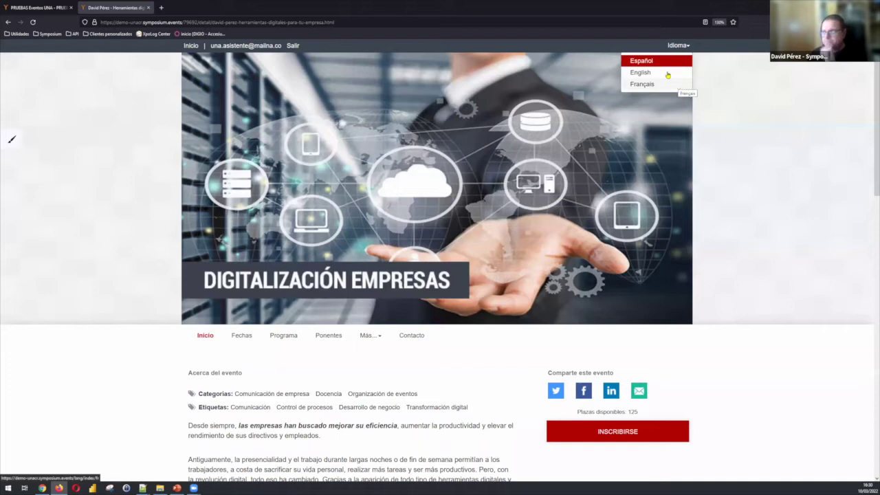
click(657, 75)
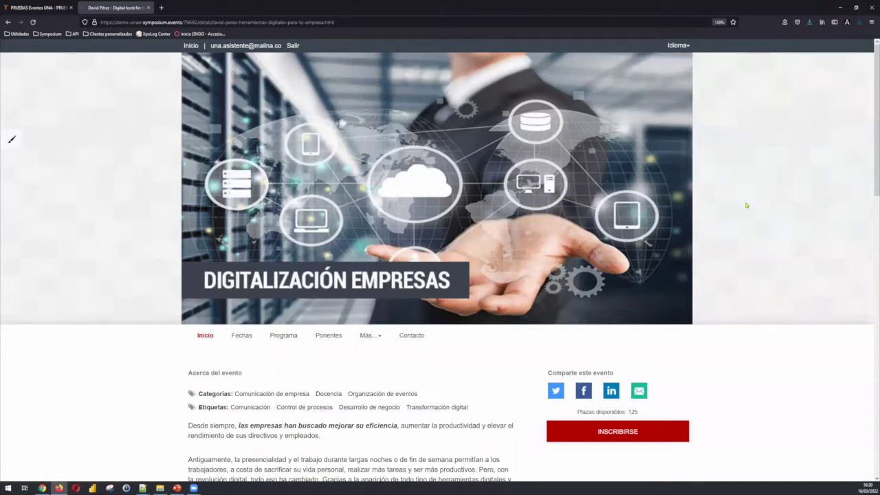
scroll(714, 292, down, 3)
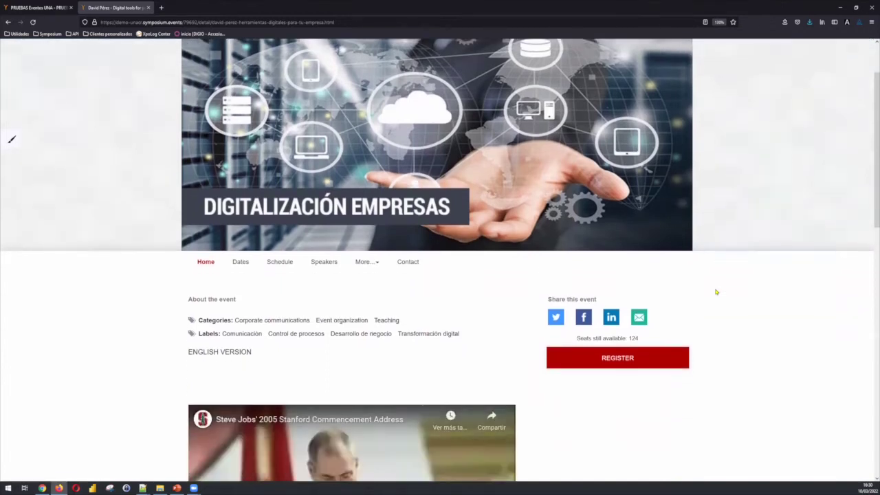
click(629, 333)
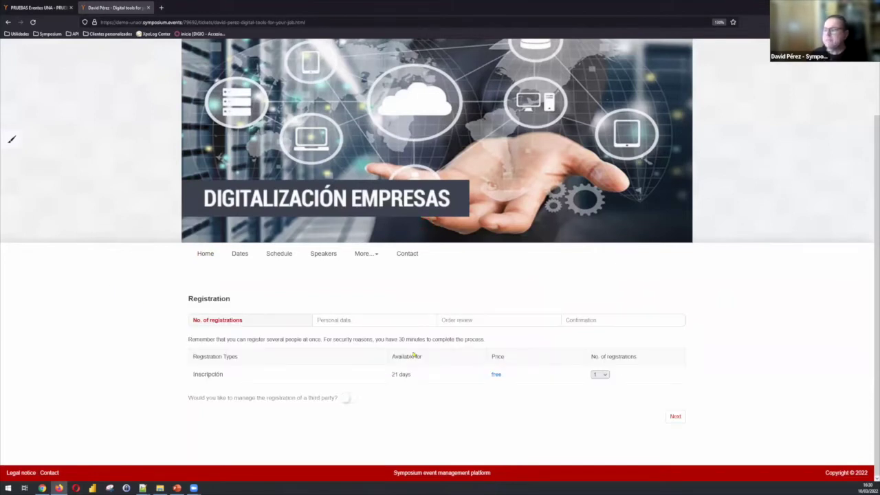
Continue to the personal data step and browse the country-of-origin list.
click(675, 415)
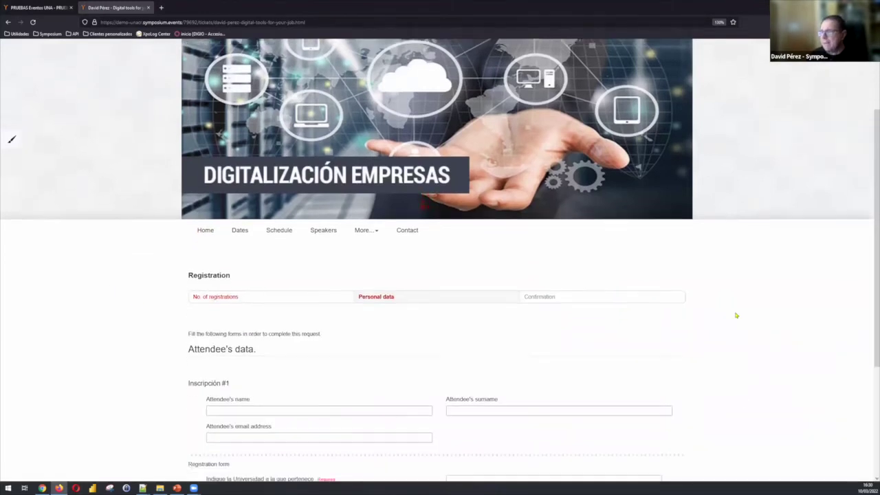
scroll(724, 312, down, 2)
click(501, 340)
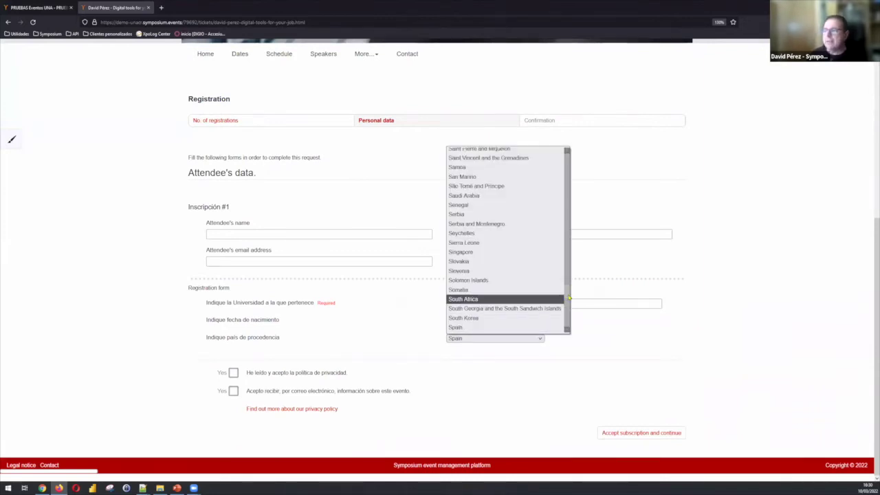
drag(569, 297, 587, 244)
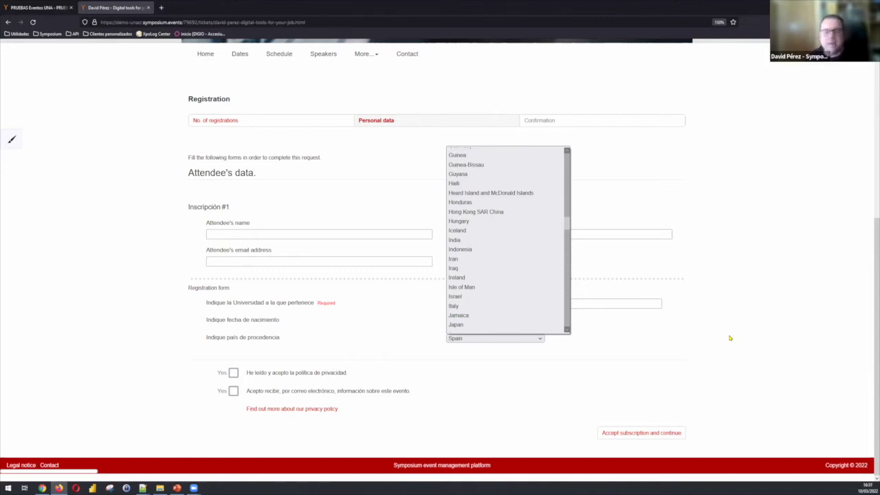
scroll(567, 214, up, 3)
drag(567, 214, 659, 346)
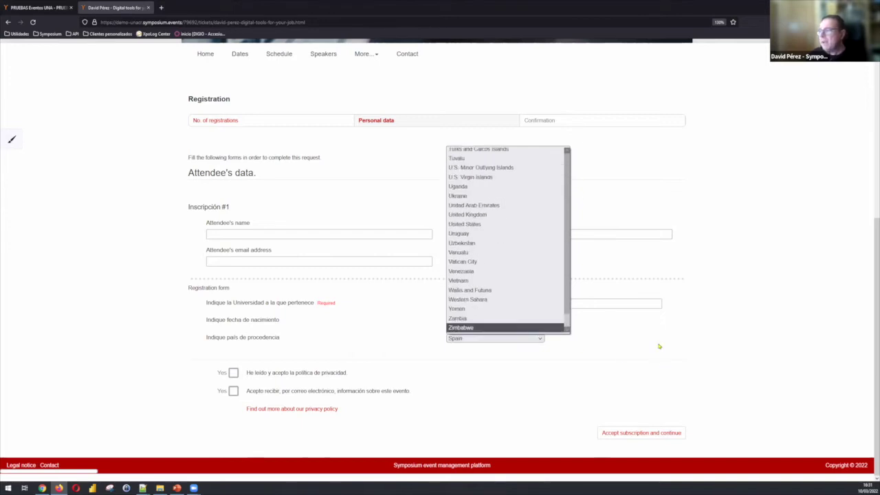
Leave the country of origin as Spain and return to the organiser's event search tab.
click(651, 338)
click(529, 338)
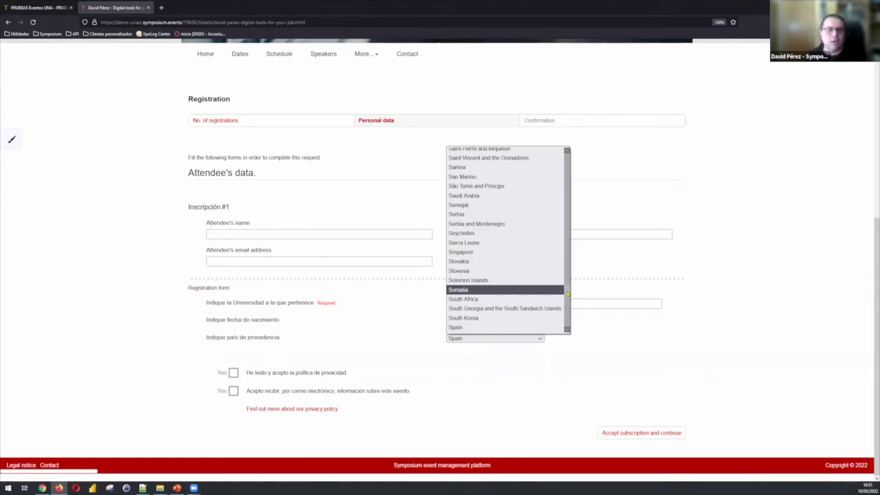
scroll(567, 293, up, 1)
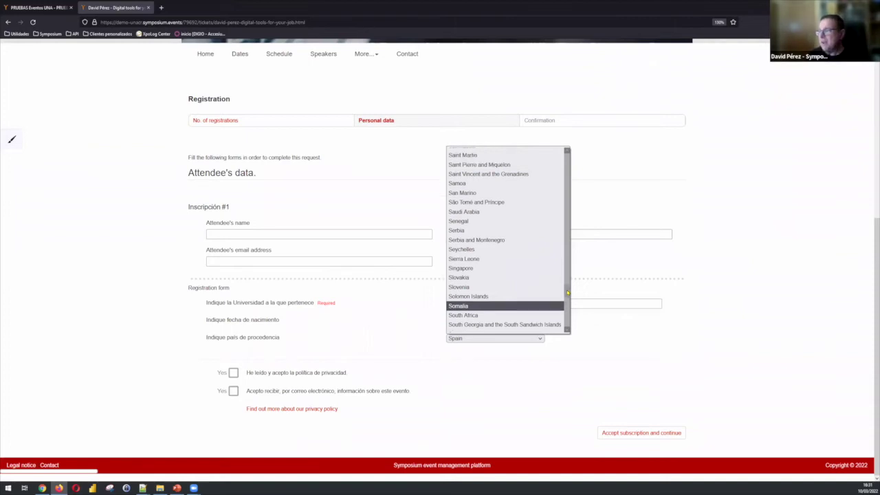
click(677, 341)
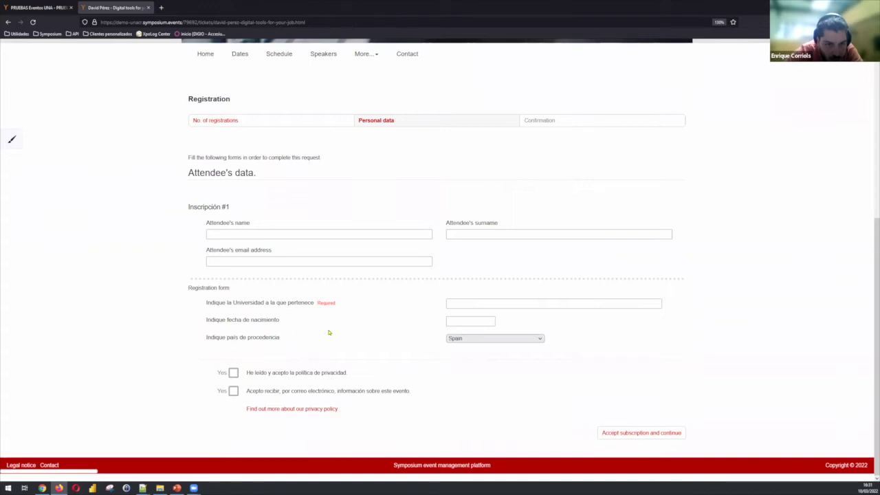
drag(220, 320, 275, 303)
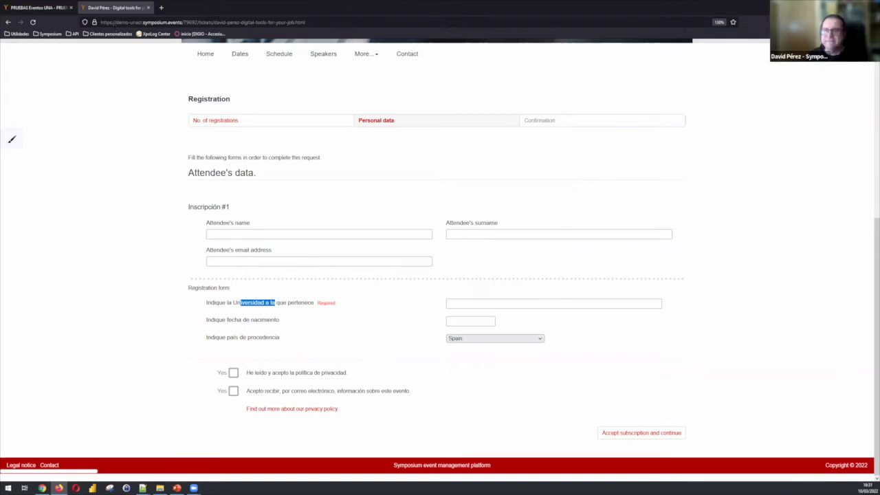
key(ctrl+Page_Up)
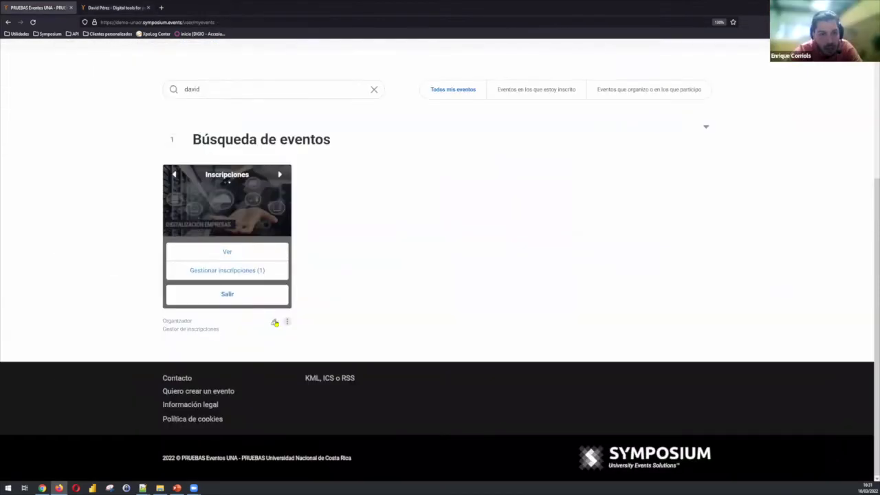
Open the event's Formularios de inscripción page showing the university, birth date and country fields.
click(271, 321)
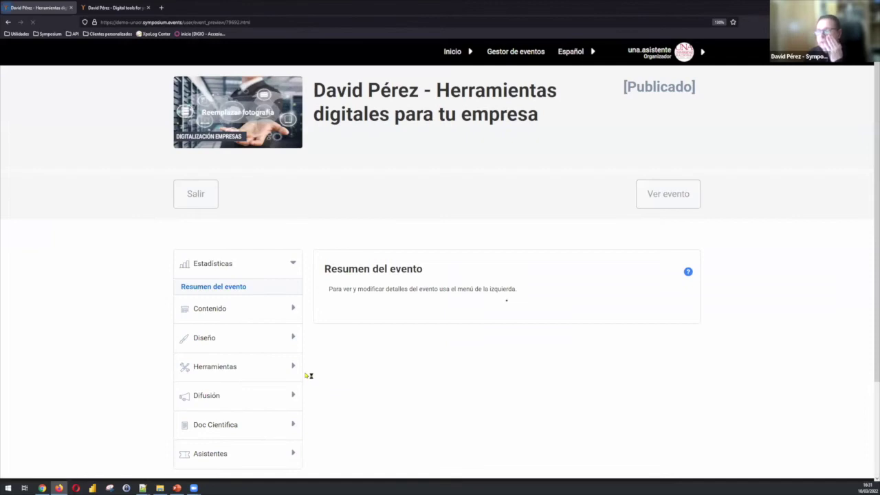
scroll(280, 330, down, 3)
click(225, 366)
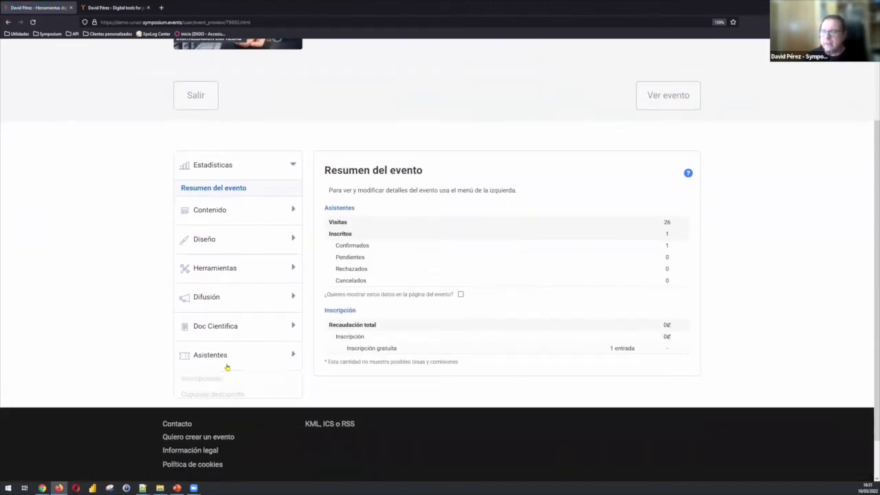
click(228, 416)
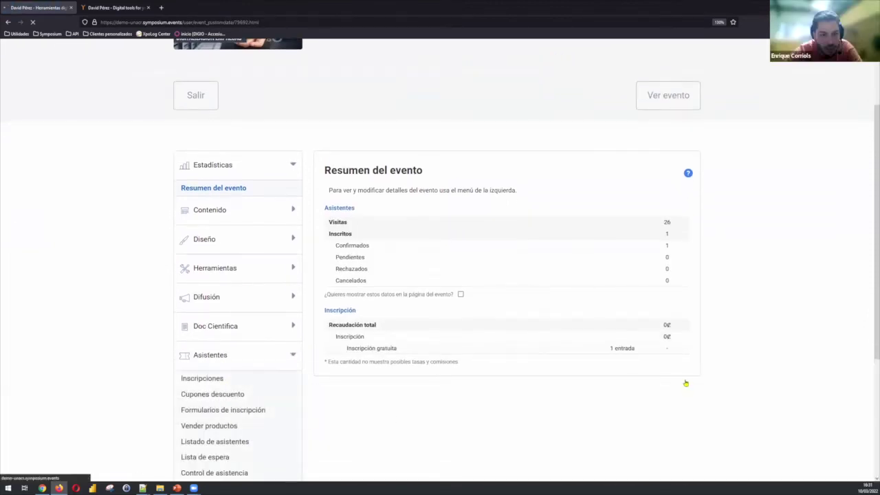
scroll(703, 327, down, 2)
scroll(703, 327, down, 3)
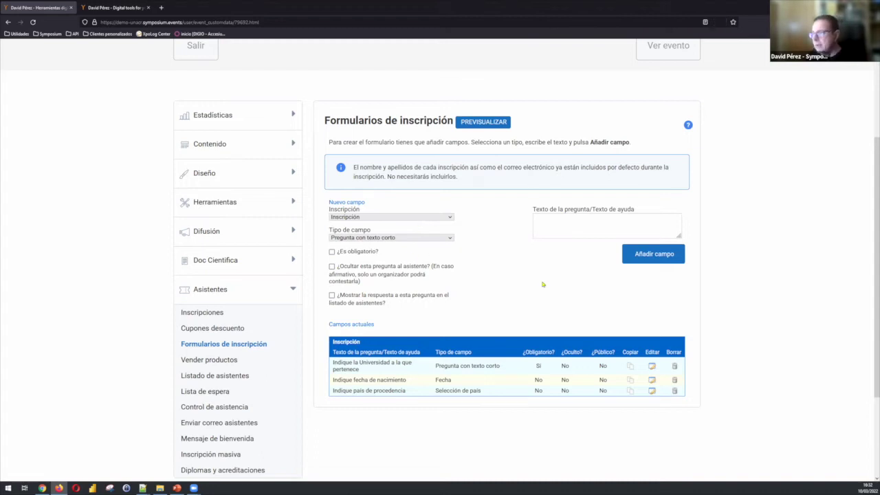
Add a Fichero adjunto question 'Adjunte fotografía de su carnet de estudiante' to the registration form.
key(ctrl+plus)
key(ctrl+plus)
click(415, 317)
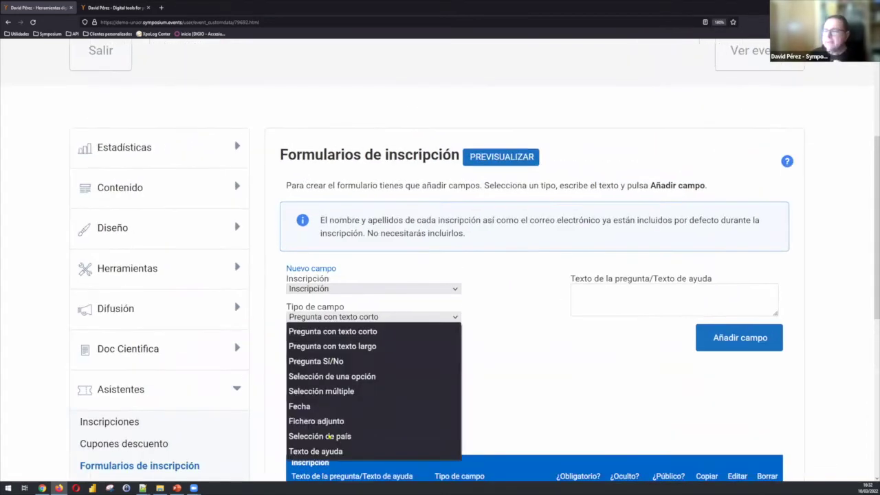
click(443, 419)
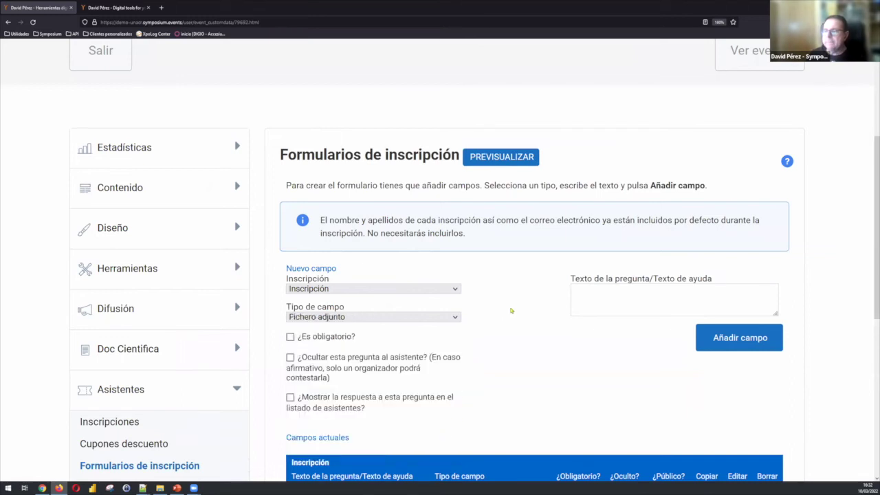
scroll(510, 311, down, 1)
click(651, 240)
text(Adjunt)
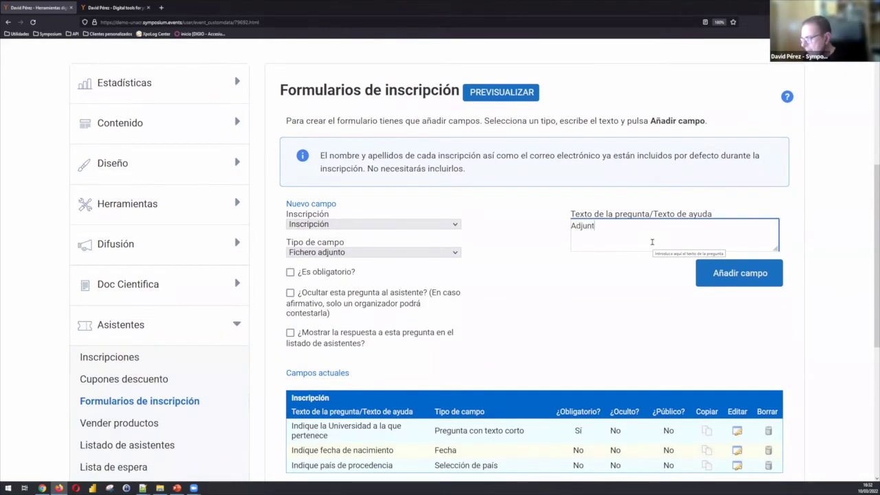
text(e fotografía de su carnet de estudiante)
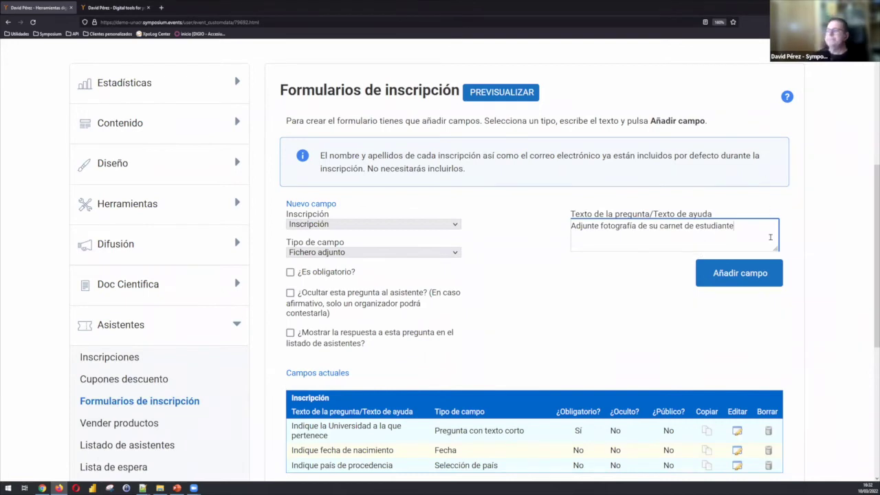
click(736, 273)
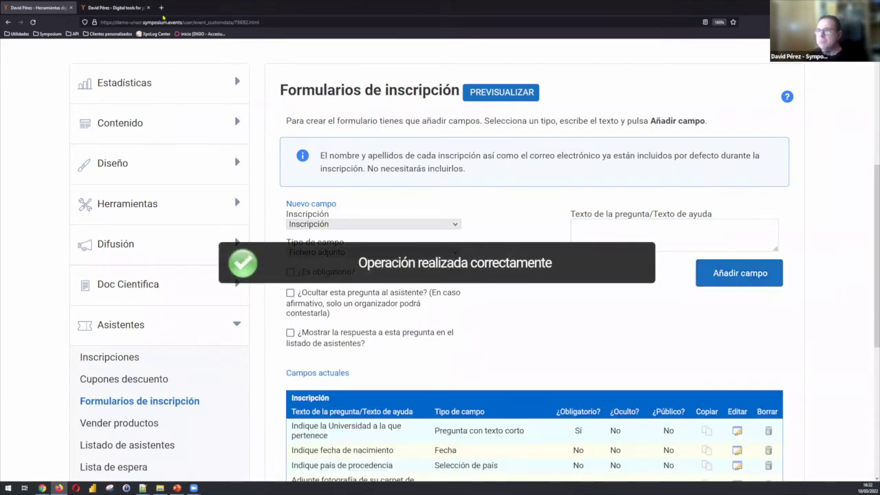
key(End)
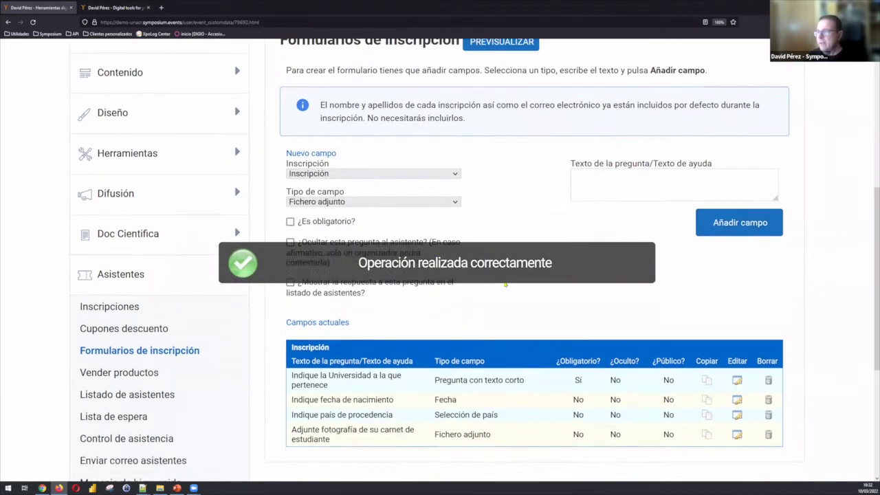
Close the old public registration tab and open the event's public page with Ver evento.
click(147, 8)
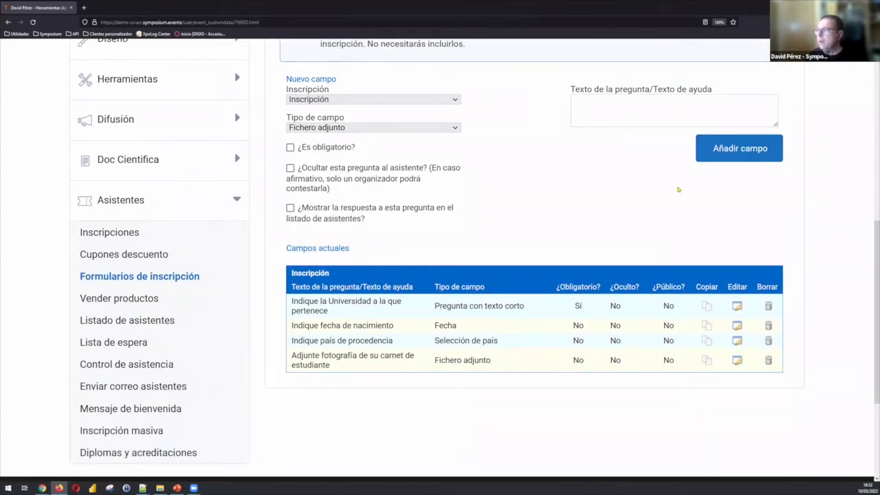
scroll(678, 188, up, 4)
click(757, 128)
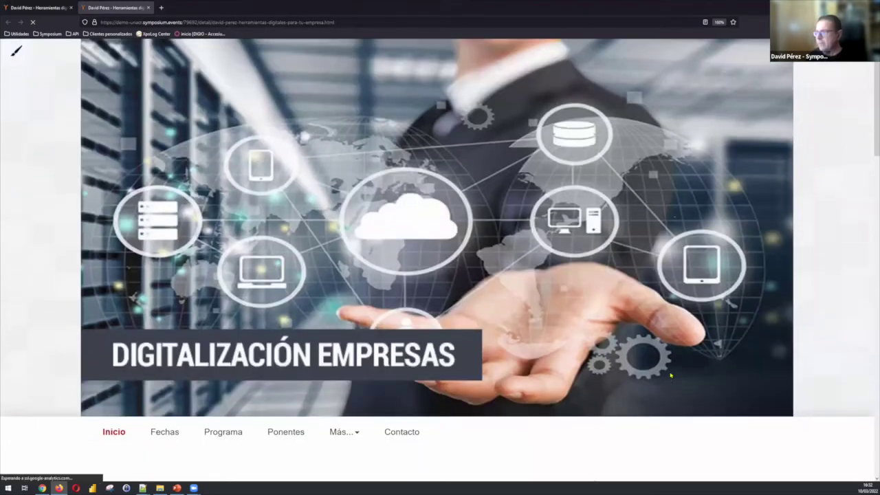
Check the new student-card photo upload field on the attendee-data step, cancelling the file picker.
scroll(670, 374, down, 4)
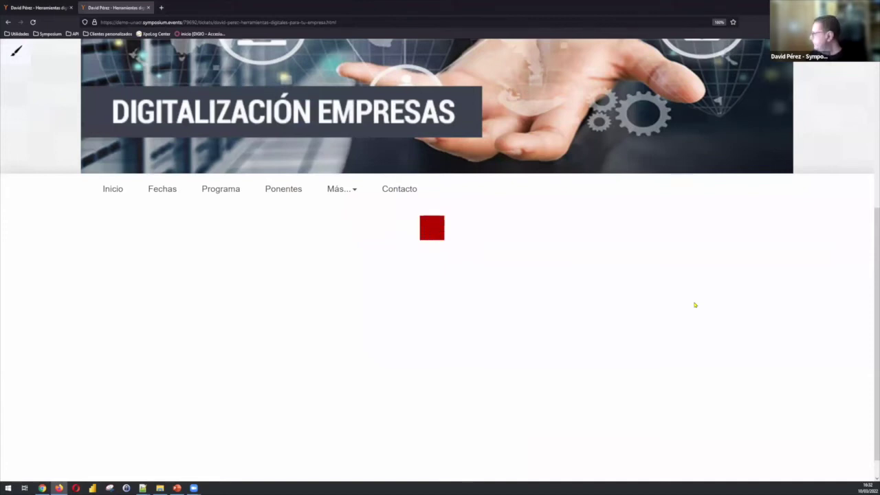
click(768, 389)
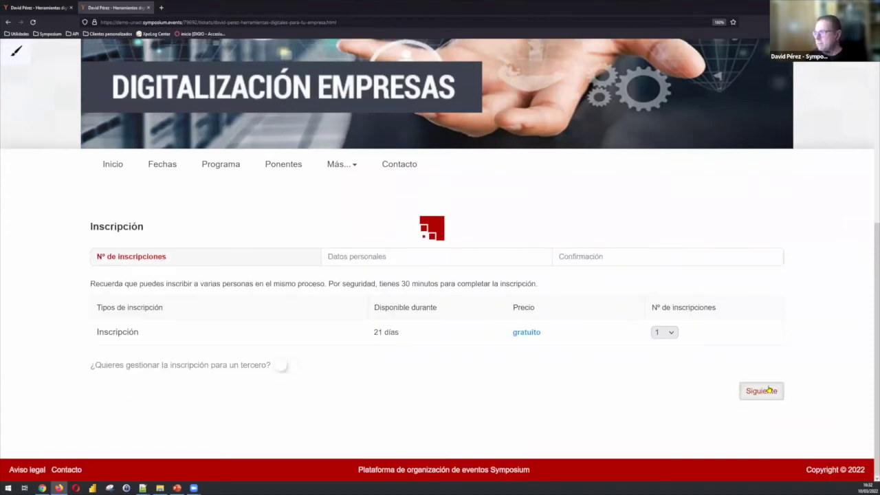
scroll(412, 310, down, 3)
scroll(309, 309, down, 1)
drag(116, 326, 281, 330)
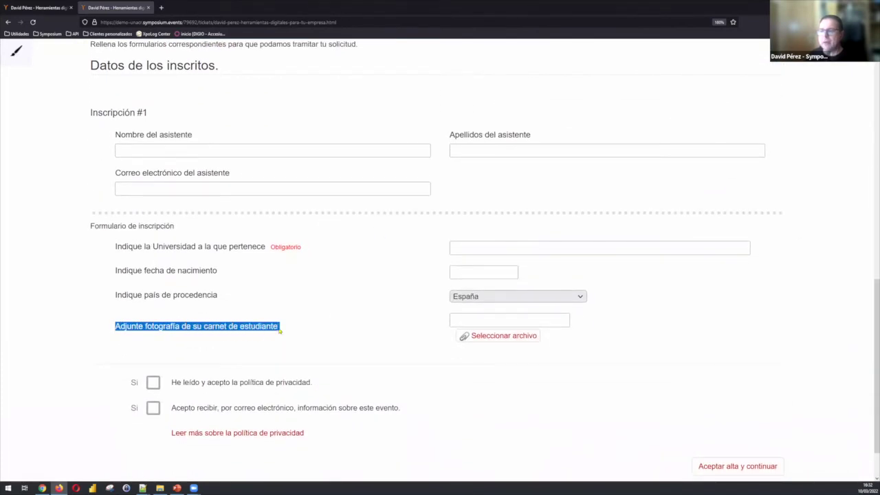
click(337, 330)
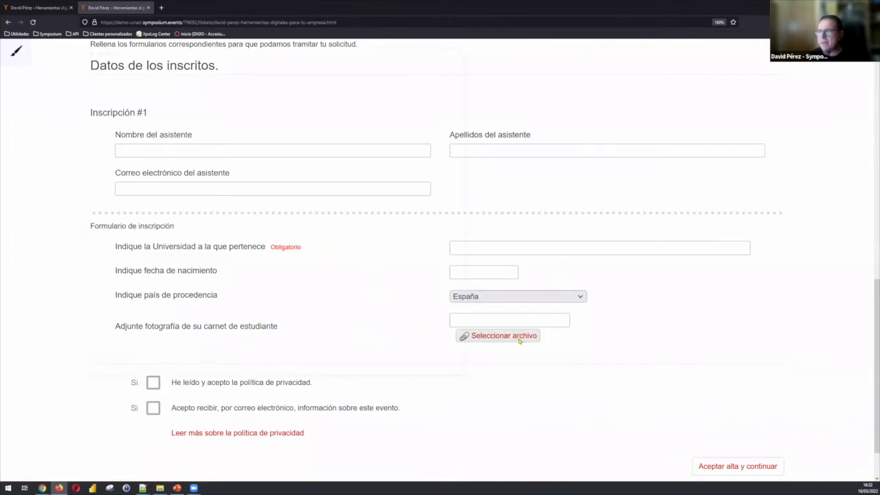
click(519, 340)
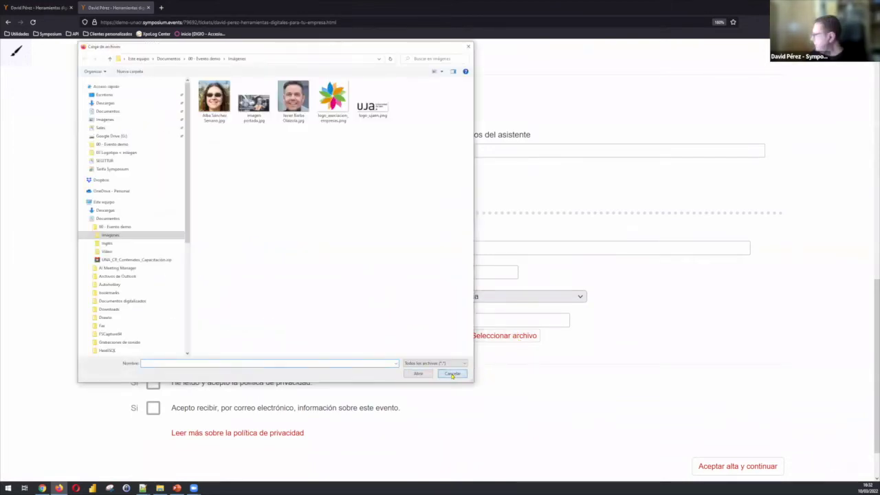
click(452, 374)
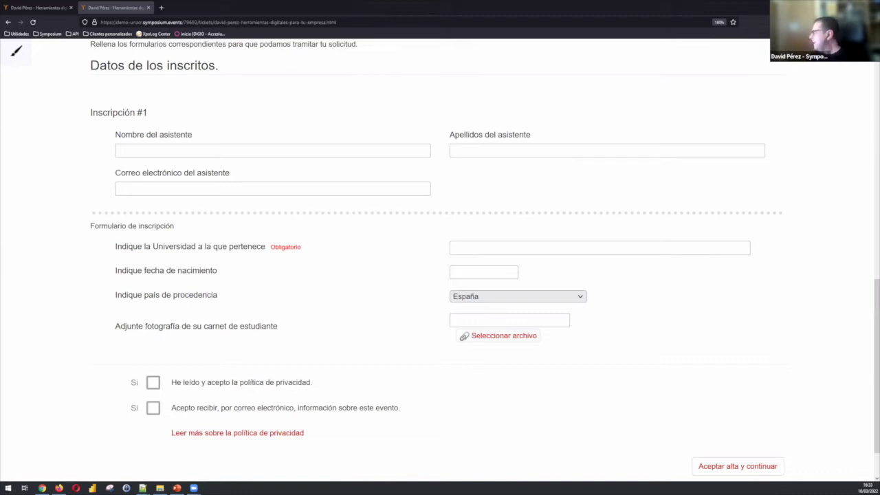
Close the public registration tab and return to the event management sidebar.
click(117, 9)
key(ctrl+w)
scroll(58, 315, down, 2)
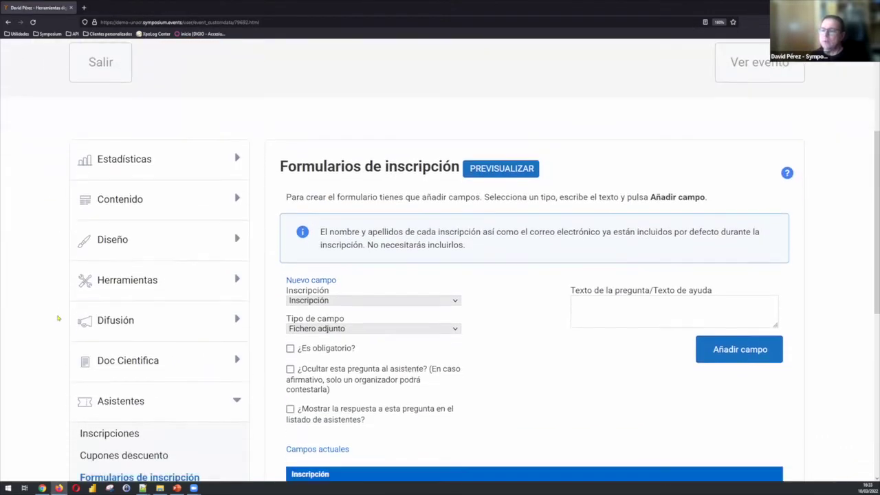
scroll(58, 315, down, 4)
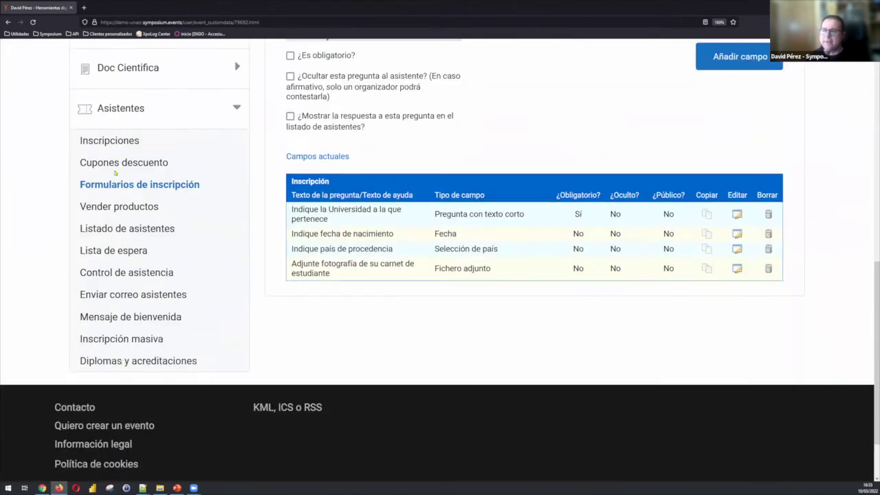
Enable the welcome e-mail and edit its text to confirm successful registration, ending with 'Gracias.'.
click(126, 317)
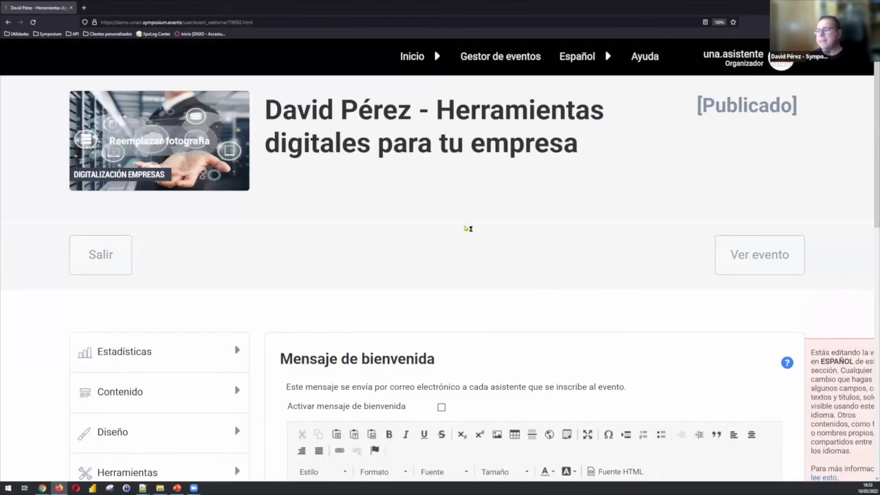
scroll(459, 254, down, 3)
click(441, 209)
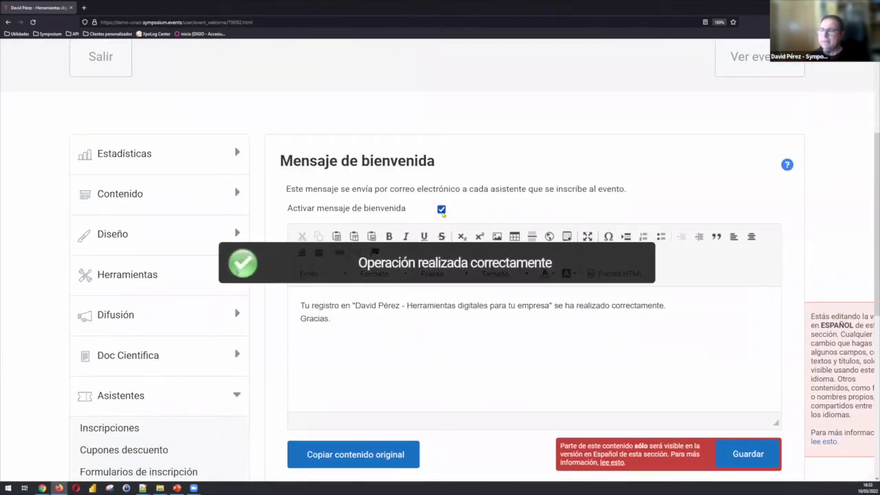
click(368, 316)
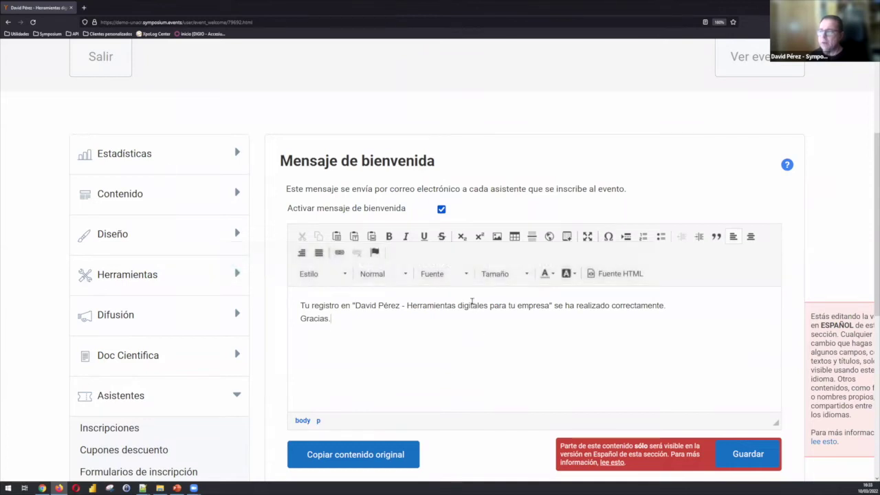
scroll(472, 296, down, 2)
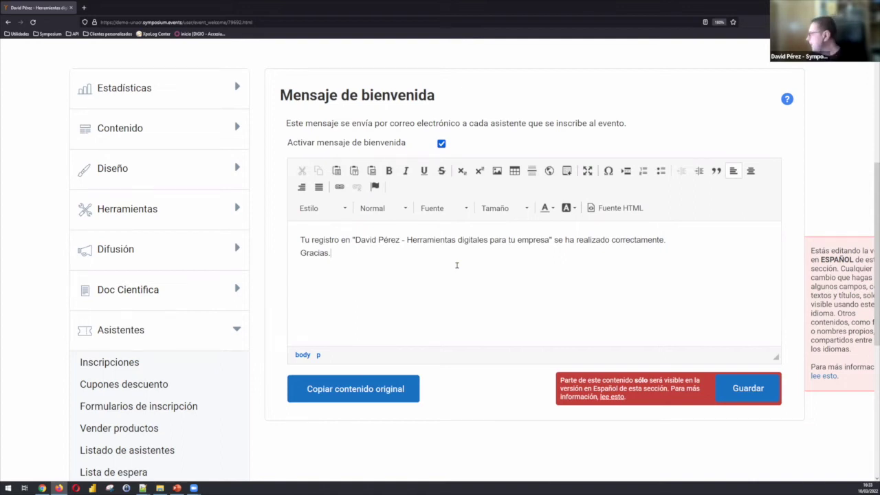
scroll(457, 268, down, 1)
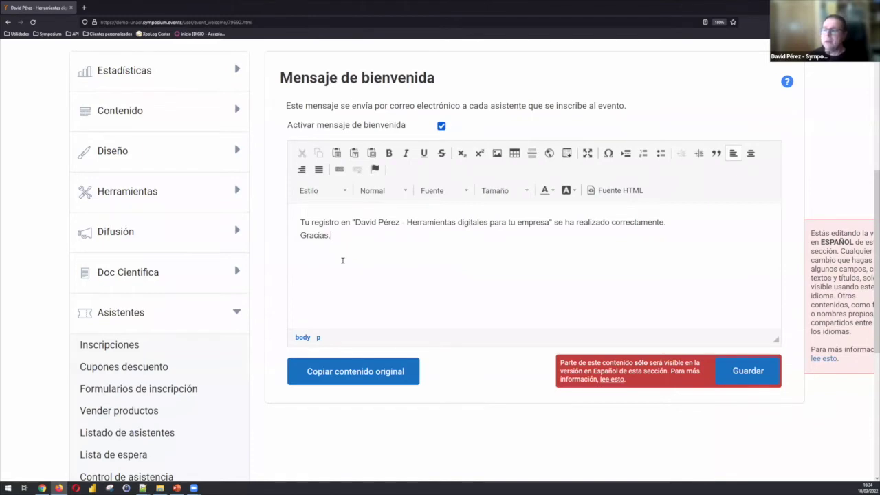
scroll(303, 277, down, 2)
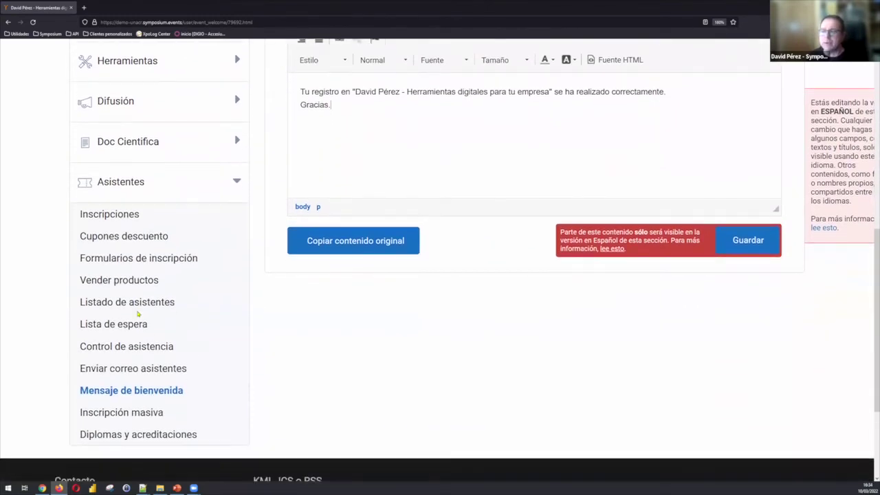
Review the Listado de asistentes with one confirmed registration, then open the public event page in a new tab.
click(138, 304)
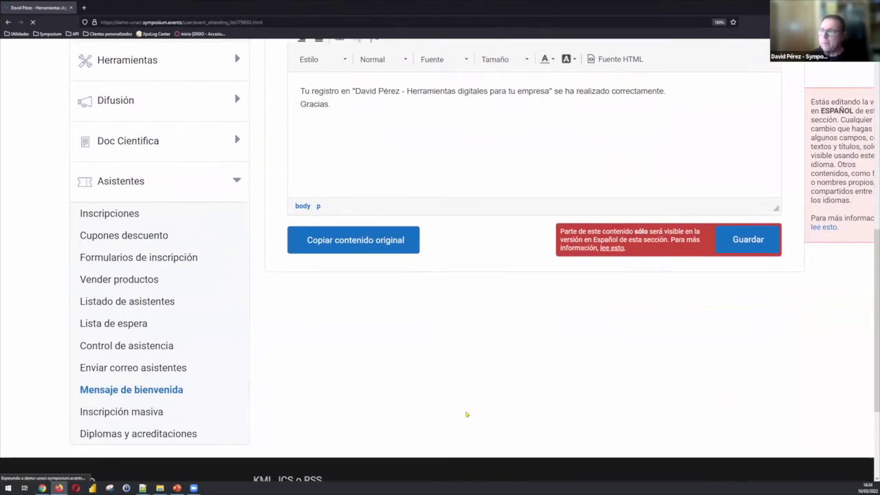
scroll(479, 281, down, 2)
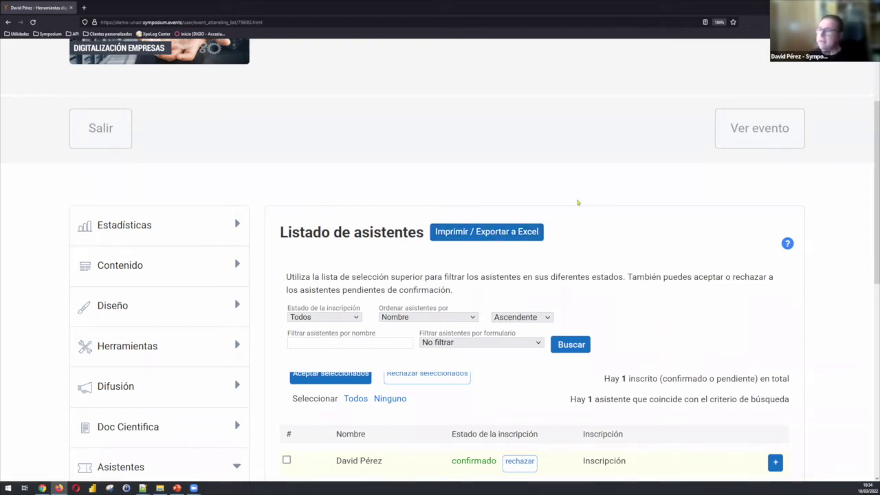
click(742, 136)
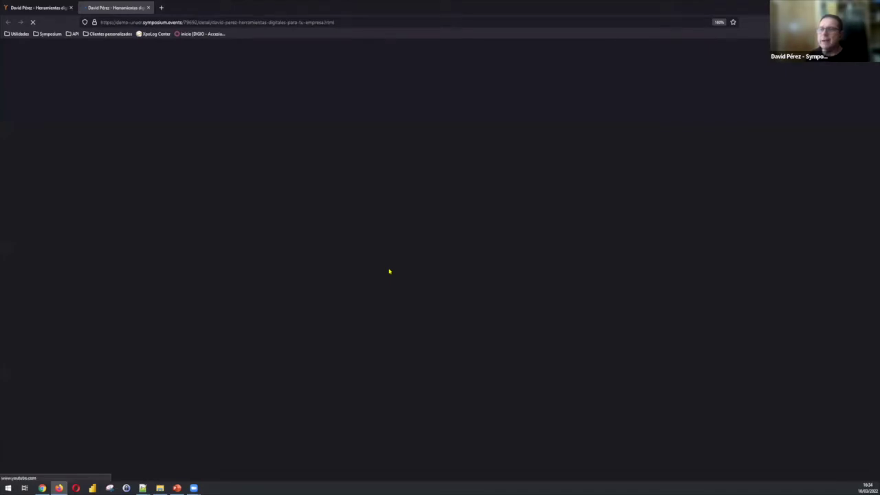
scroll(667, 320, down, 4)
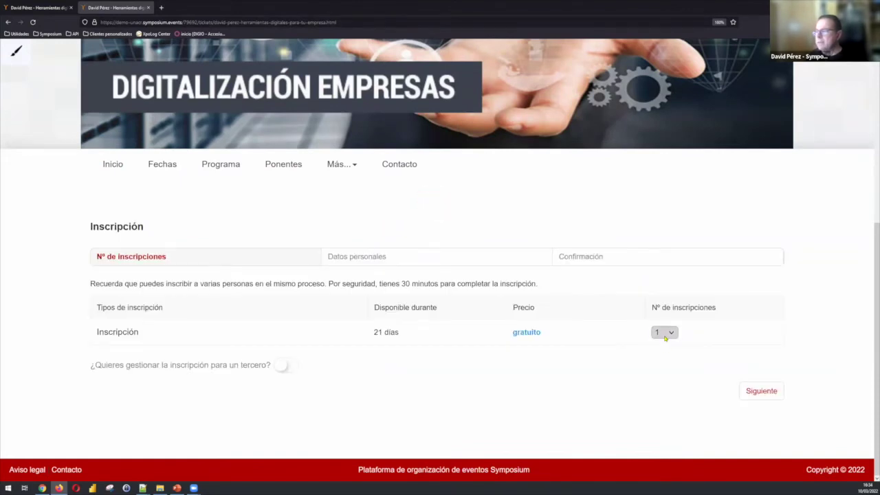
click(668, 332)
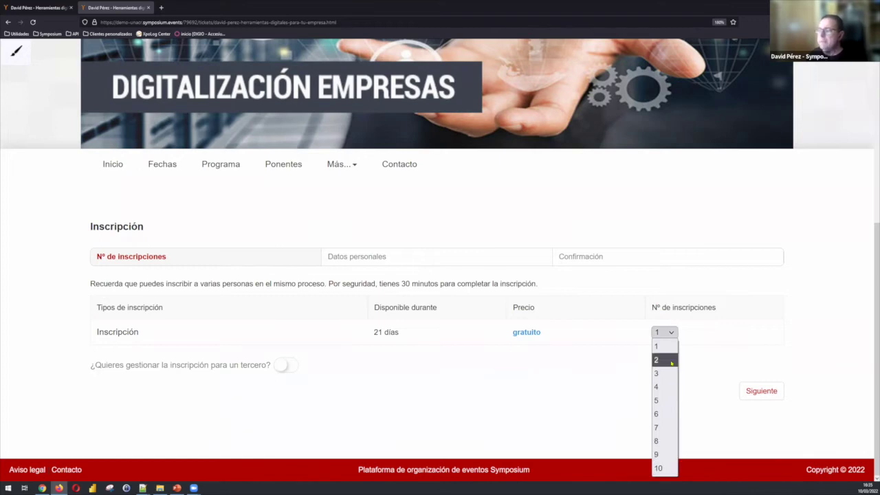
click(511, 410)
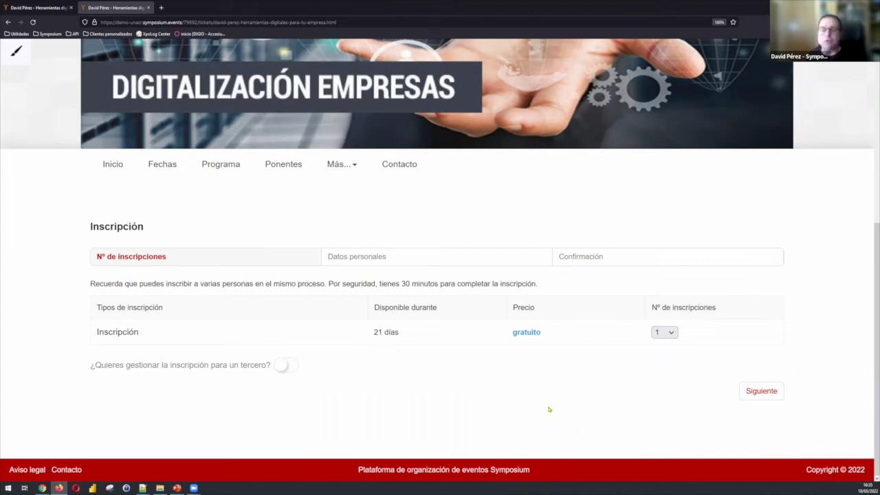
click(666, 333)
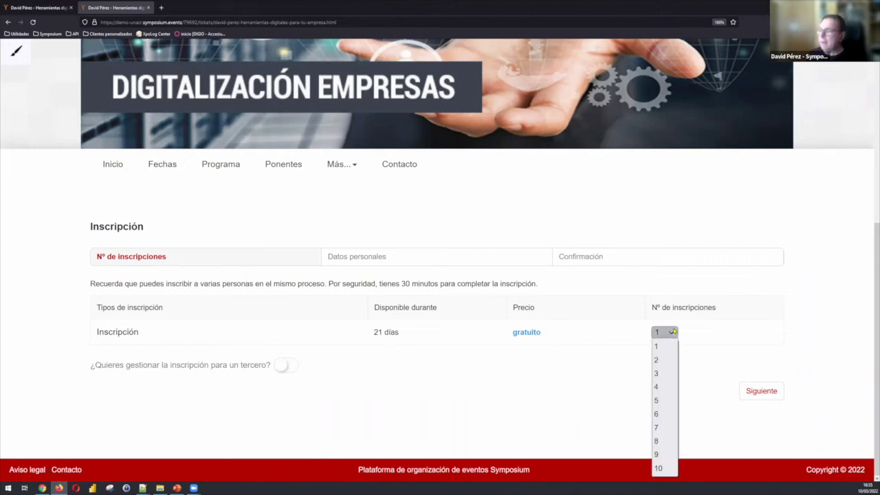
click(540, 392)
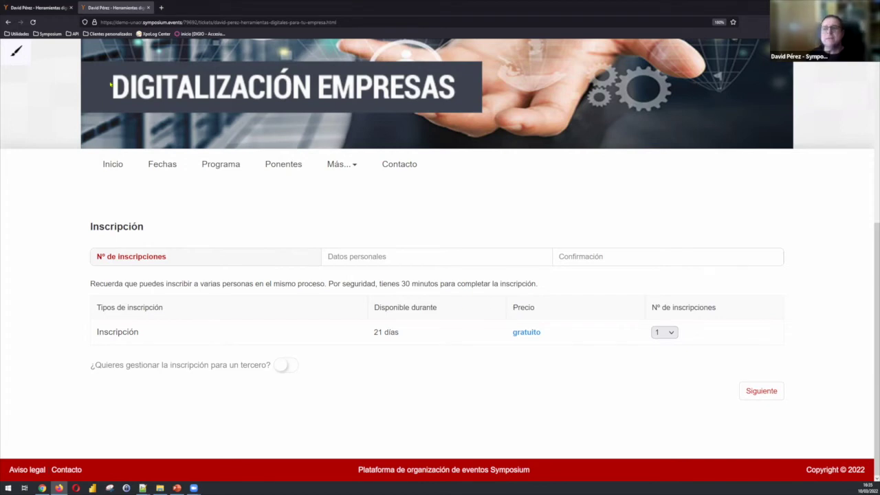
key(ctrl+w)
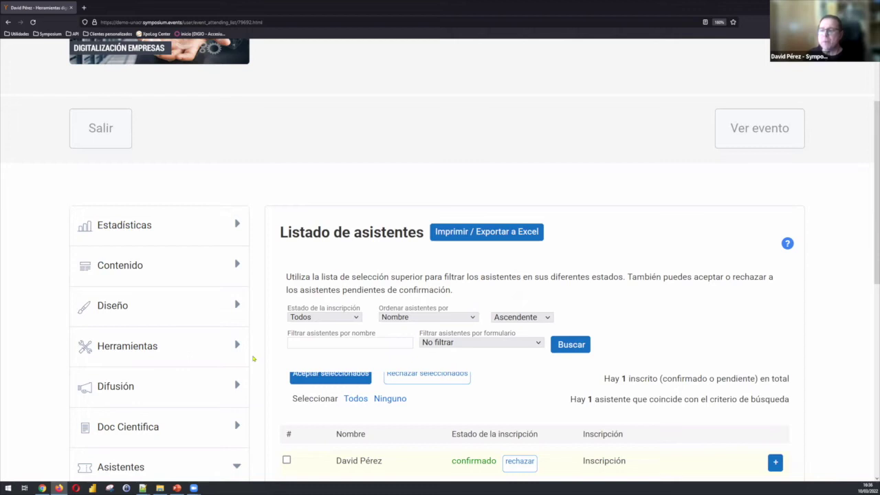
Reload the attendee list (1 confirmed Inscripción registrant) and go to Control de asistencia.
scroll(253, 358, down, 2)
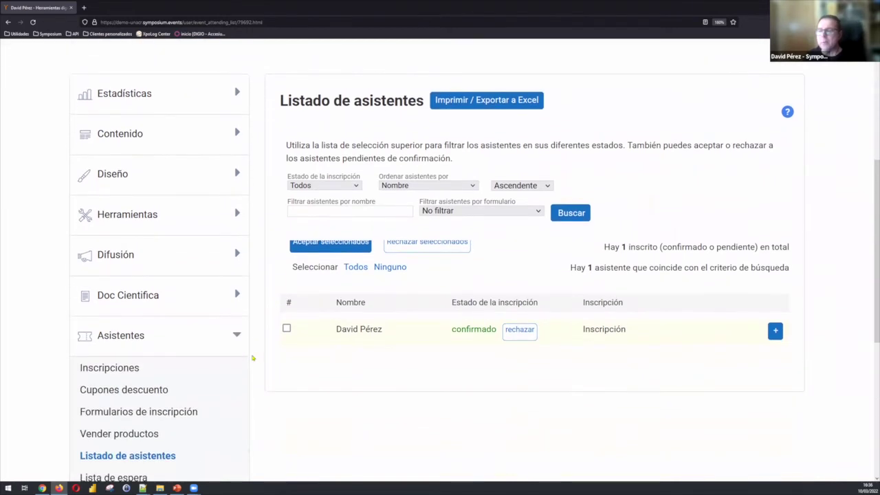
scroll(252, 358, down, 1)
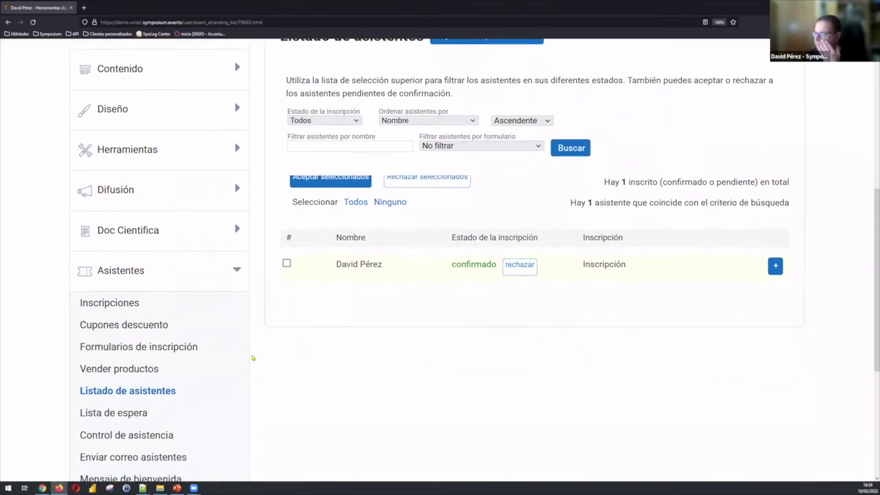
scroll(255, 359, down, 2)
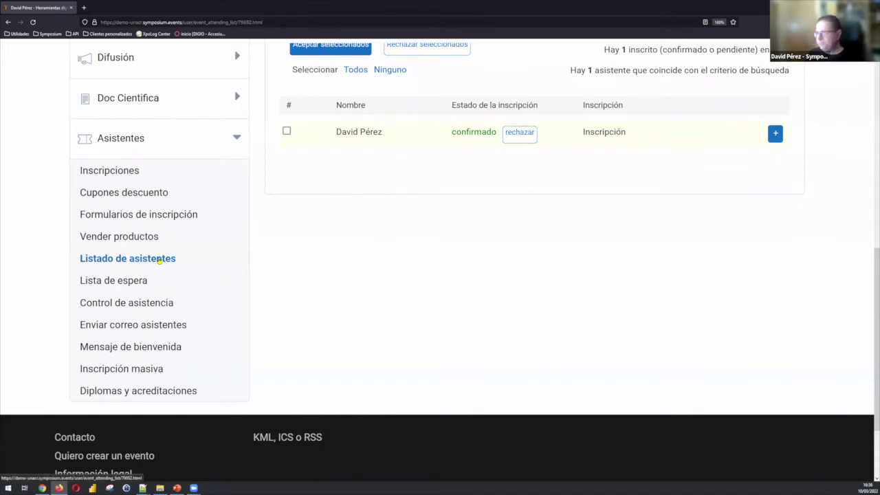
click(159, 260)
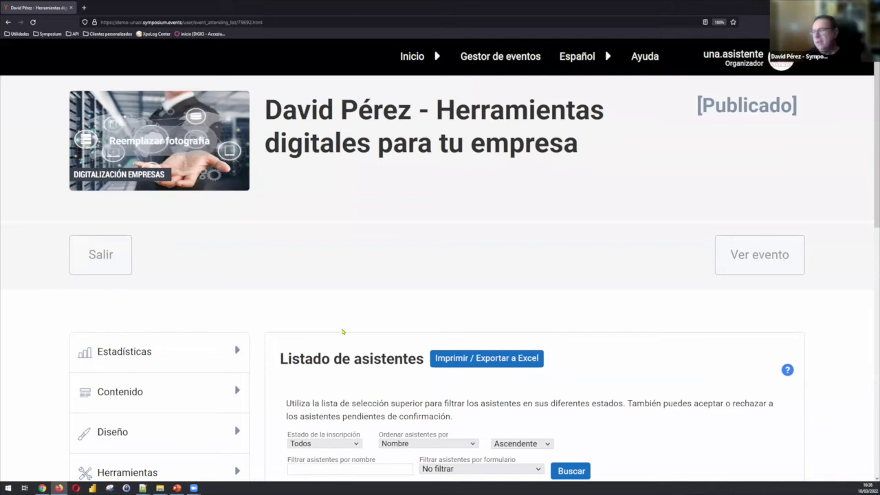
scroll(338, 342, down, 5)
scroll(341, 343, down, 3)
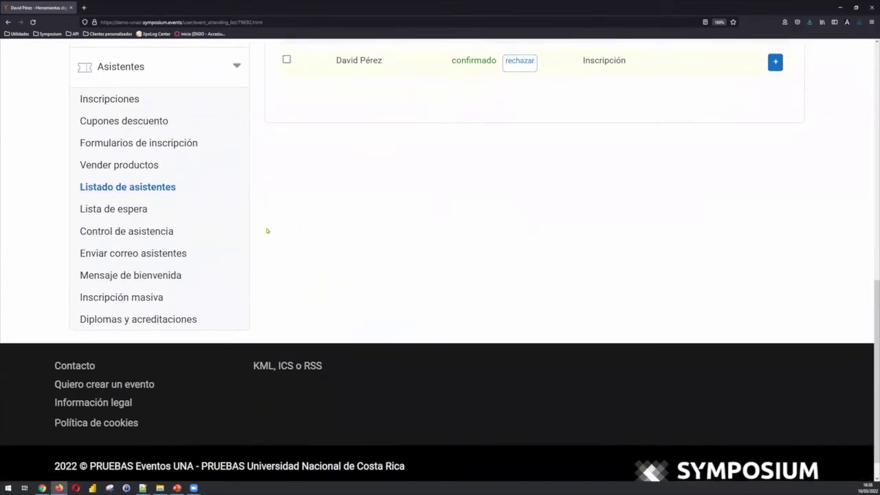
scroll(292, 226, up, 2)
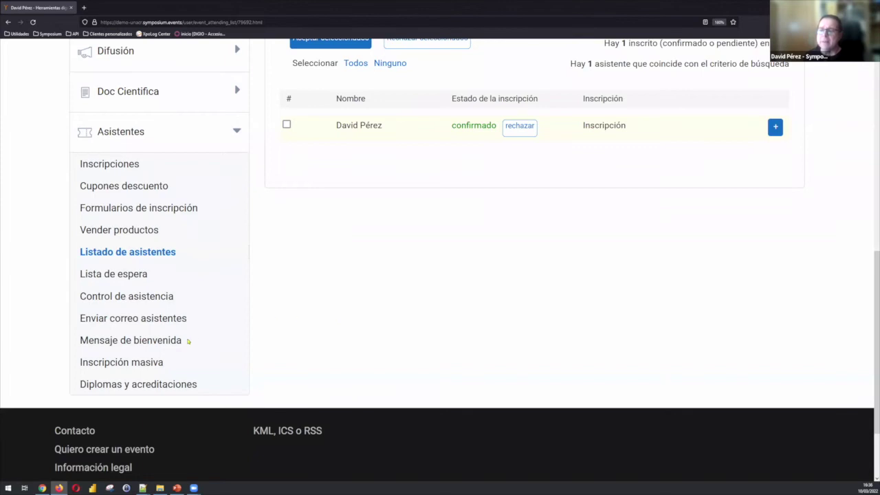
click(133, 300)
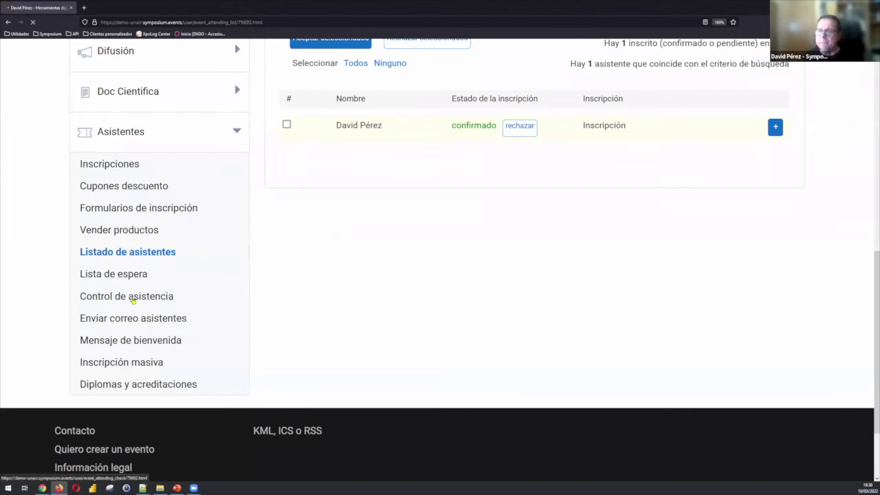
Scroll through the Control de asistencia filters and the single unmarked attendee's row.
scroll(316, 299, down, 3)
scroll(317, 299, down, 3)
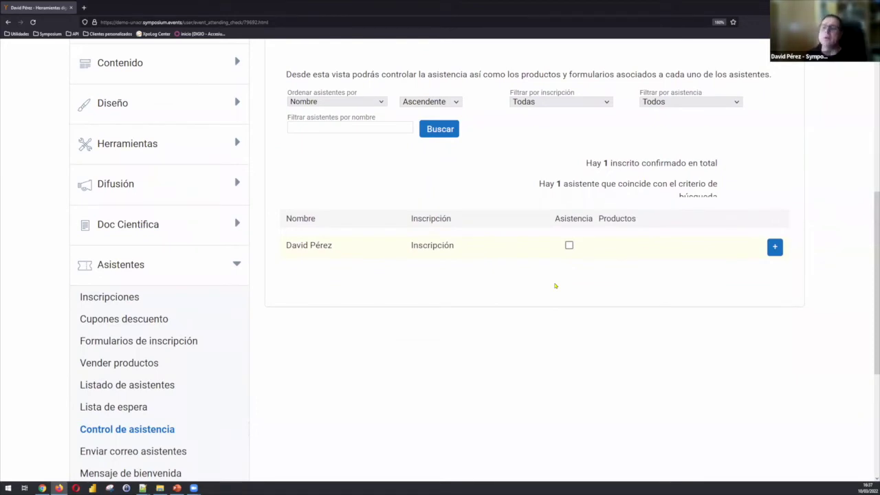
scroll(522, 345, up, 2)
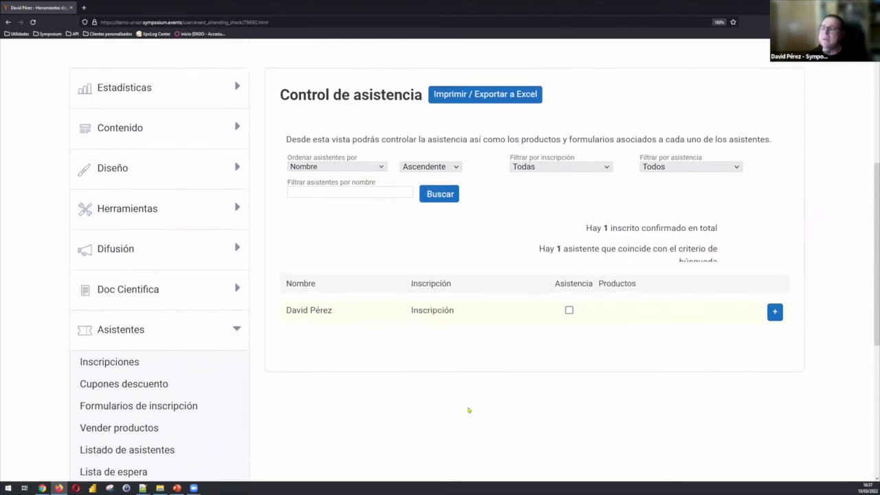
scroll(469, 410, down, 4)
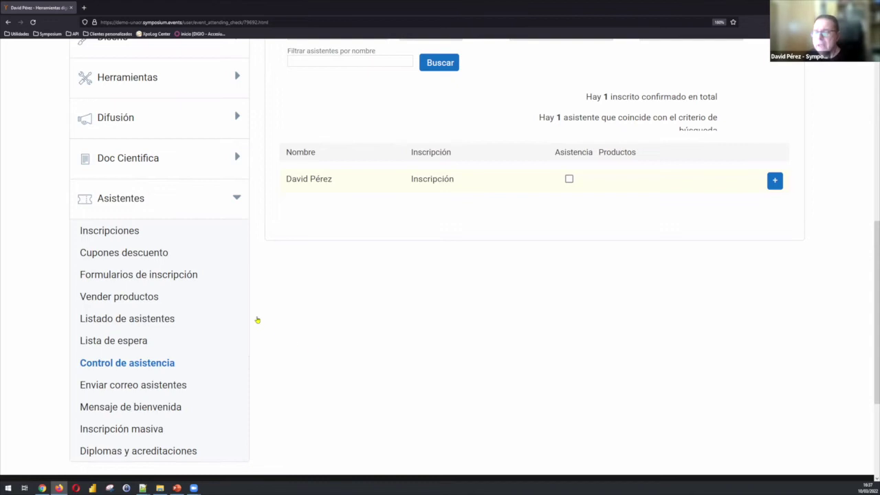
scroll(226, 300, down, 1)
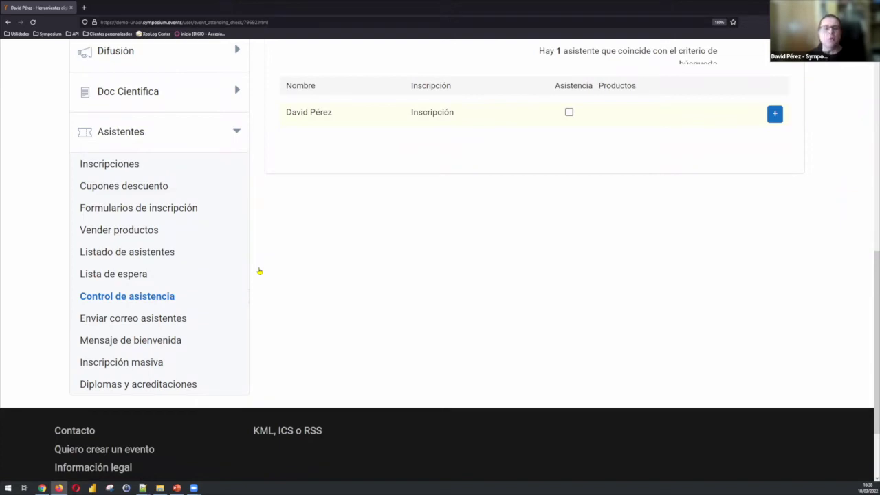
scroll(305, 250, up, 5)
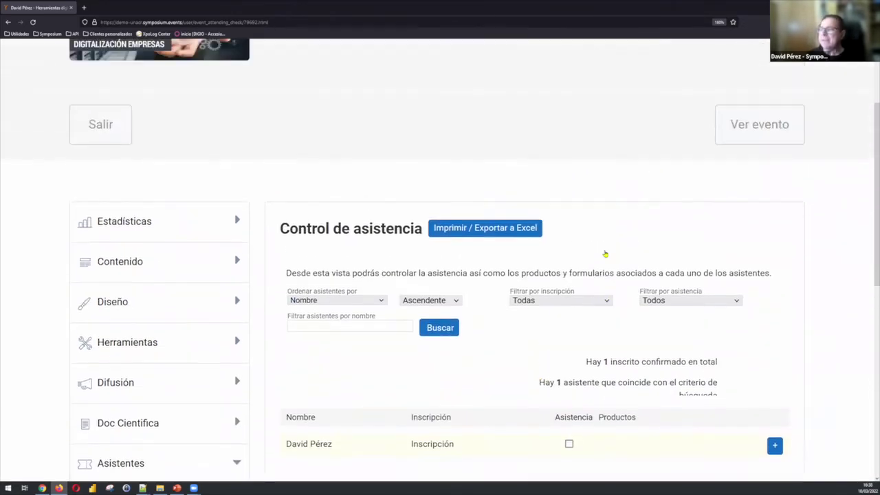
scroll(659, 110, up, 3)
Open the Ayuda article on attendance control in a new tab and read through it.
click(643, 60)
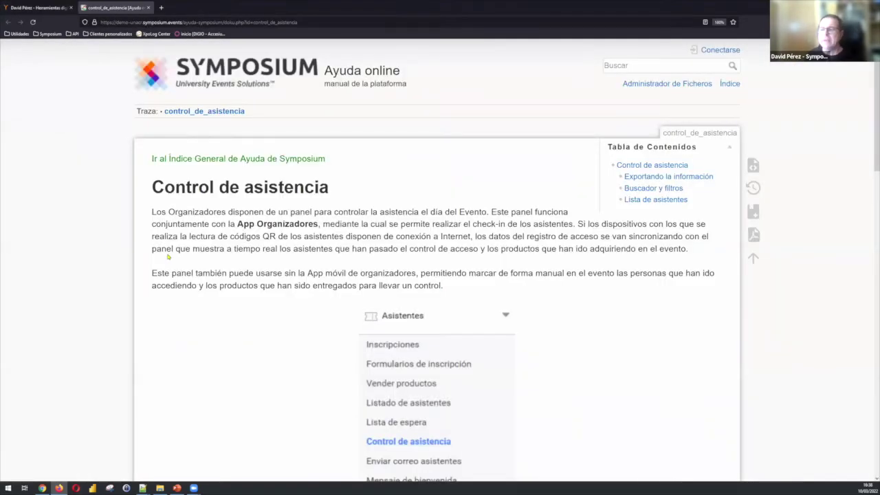
scroll(110, 227, down, 8)
scroll(74, 206, down, 5)
scroll(53, 92, down, 1)
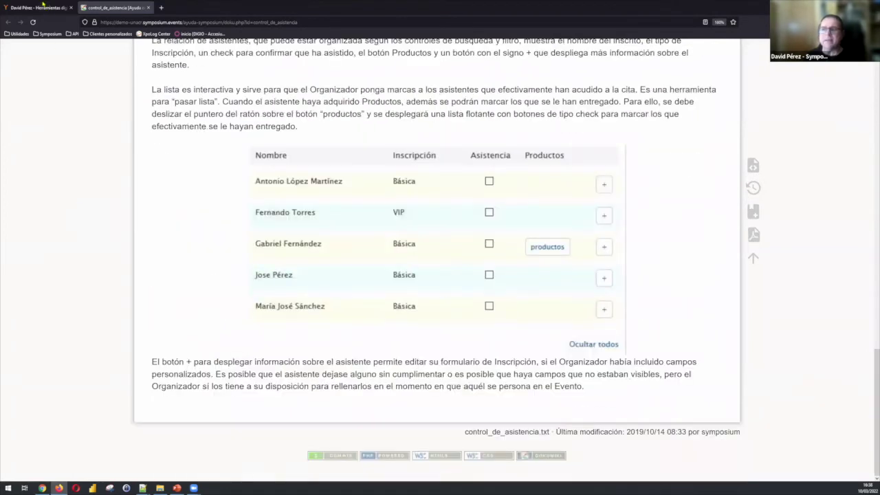
Back on the event administration tab, go to Diplomas y acreditaciones.
click(41, 7)
scroll(314, 245, down, 3)
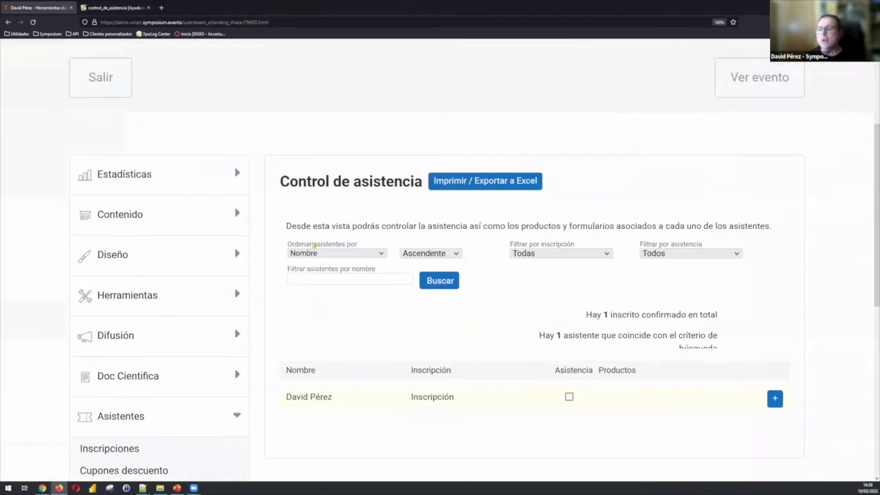
scroll(313, 246, down, 5)
scroll(300, 237, up, 1)
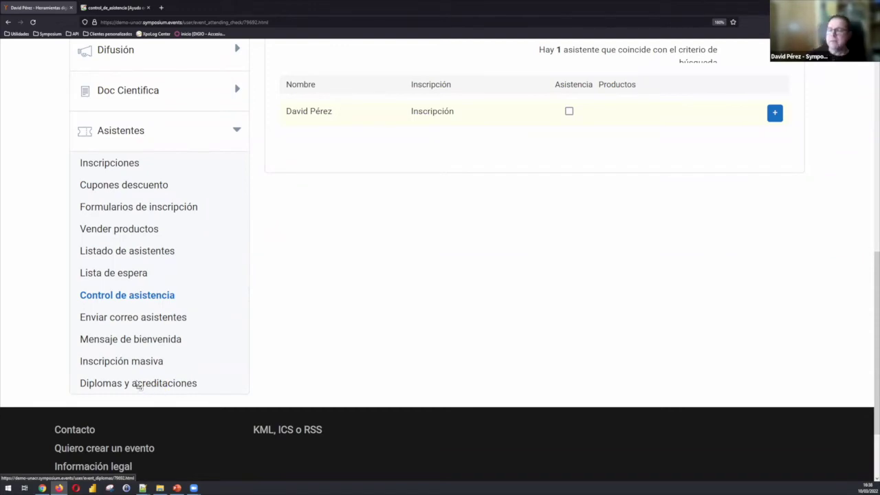
click(138, 384)
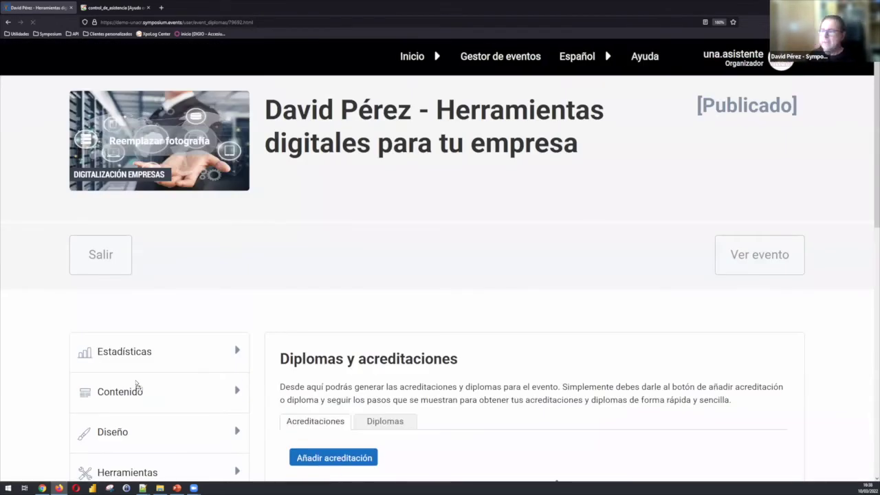
Compare the empty Diplomas and Acreditaciones tabs, ending on Diplomas.
scroll(439, 268, down, 5)
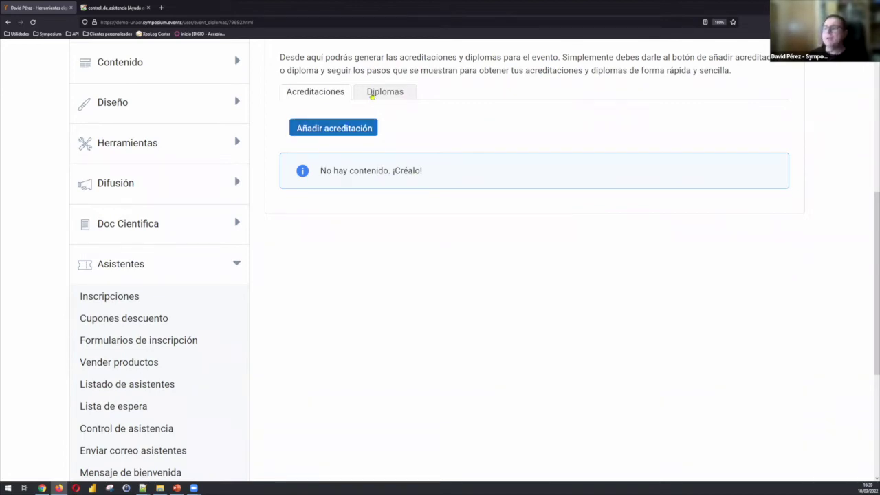
click(375, 93)
click(336, 92)
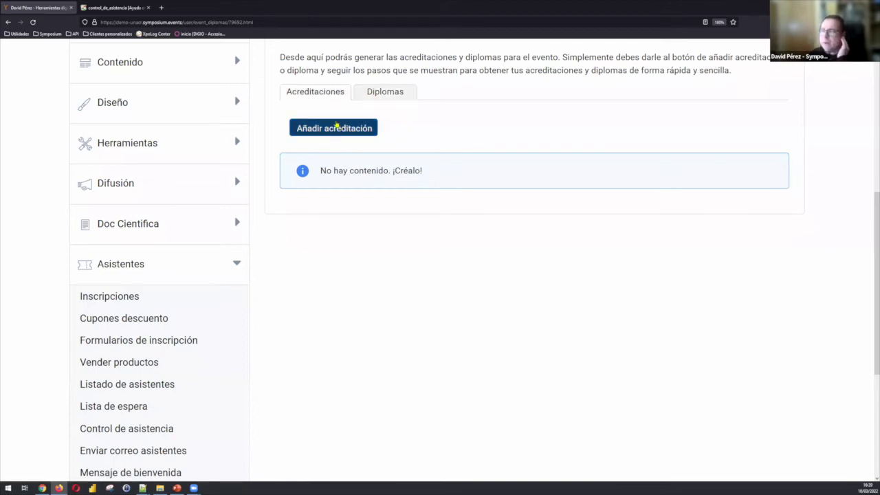
click(372, 96)
Add a diploma named 'Diploma de asistencia' and continue to the orientation choices.
click(347, 128)
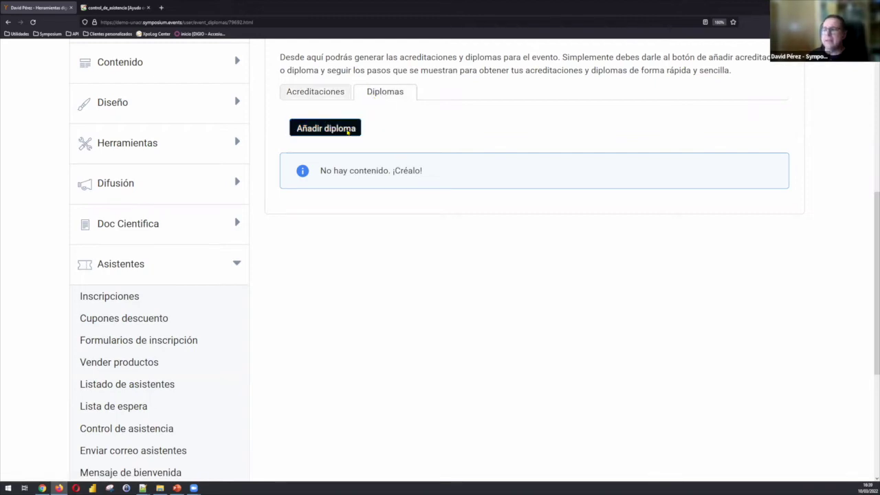
scroll(349, 134, down, 3)
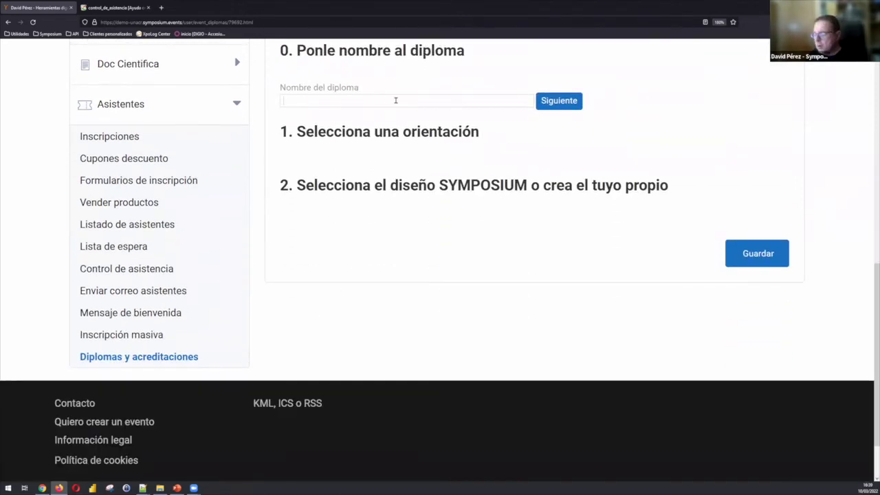
text(Diplo)
key(Down)
key(Return)
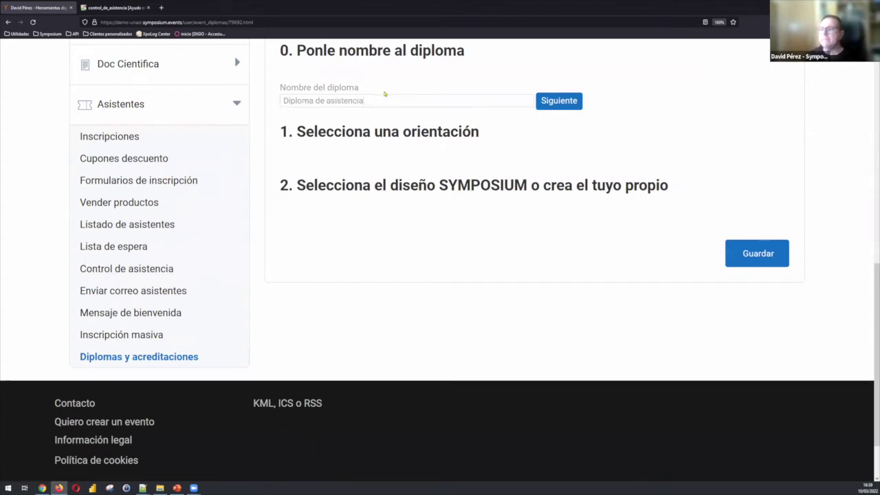
click(554, 101)
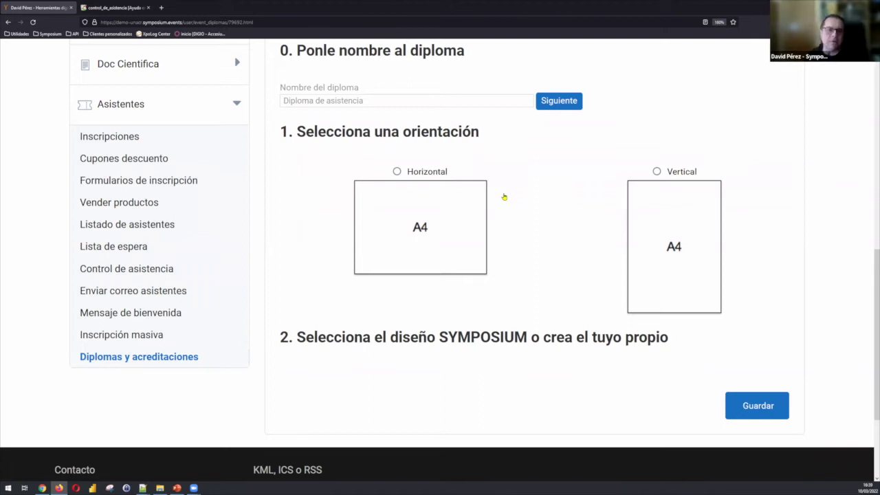
Make the diploma horizontal A4 and keep the SYMPOSIUM design rather than Personalizado.
click(418, 173)
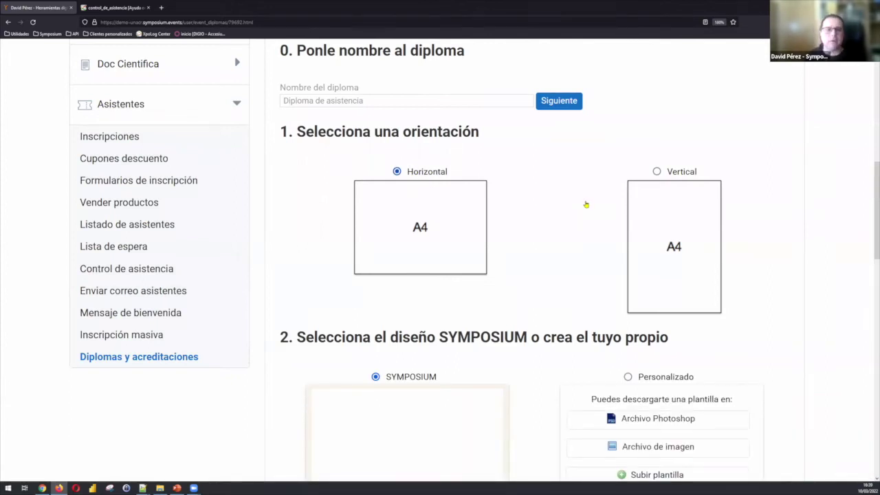
scroll(575, 193, down, 3)
scroll(541, 158, down, 2)
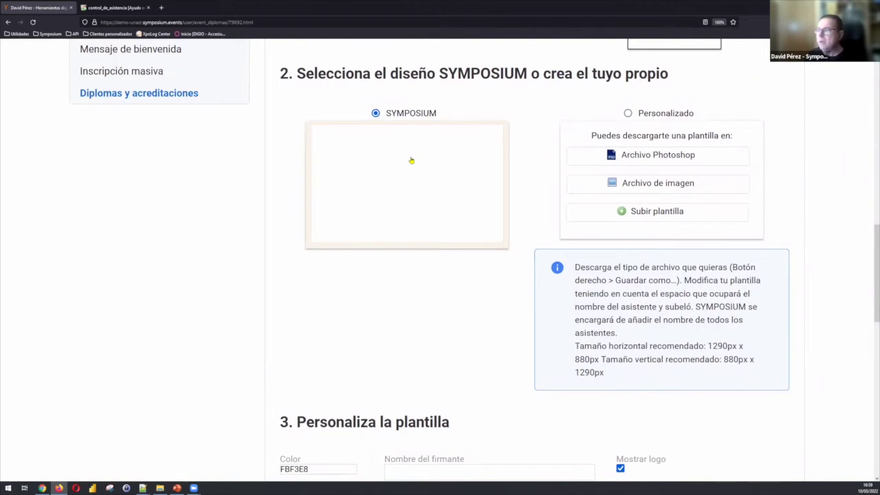
click(665, 116)
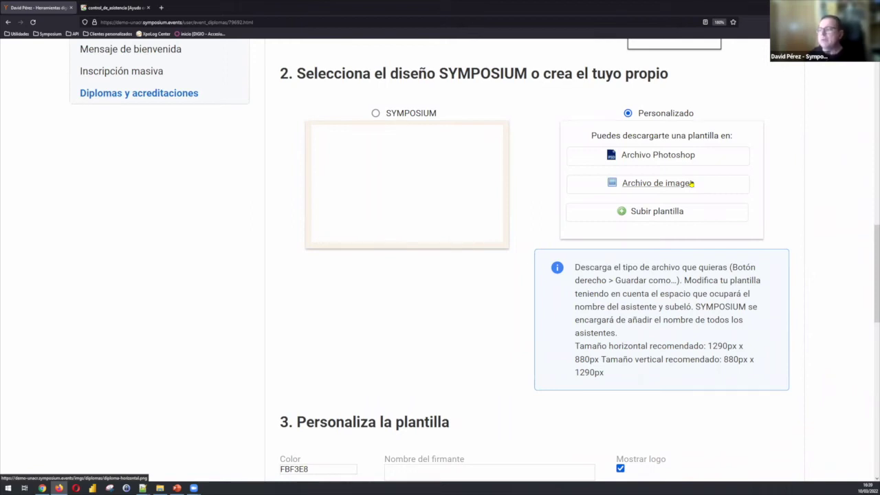
click(413, 112)
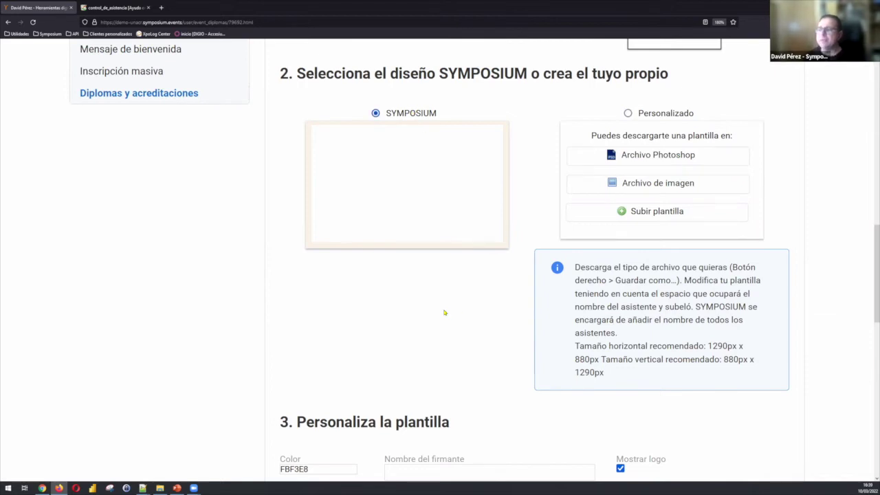
Set the diploma template colour to dark red AB1B1B.
scroll(452, 316, down, 4)
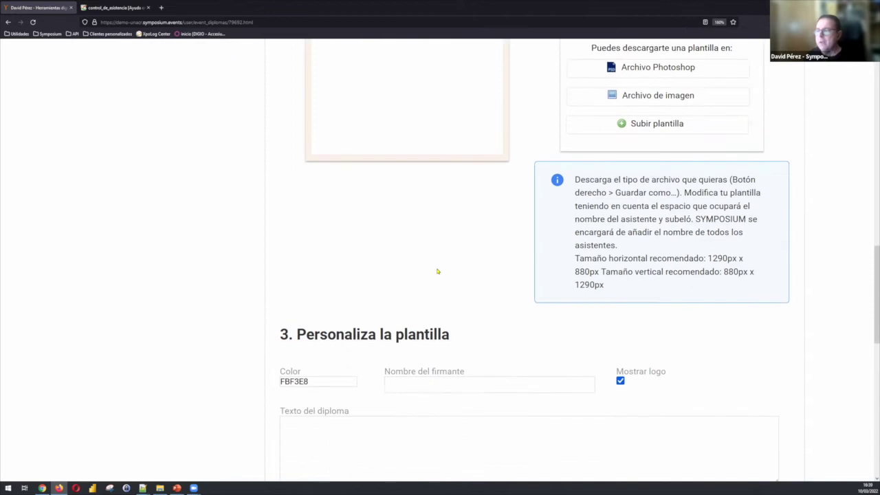
click(329, 207)
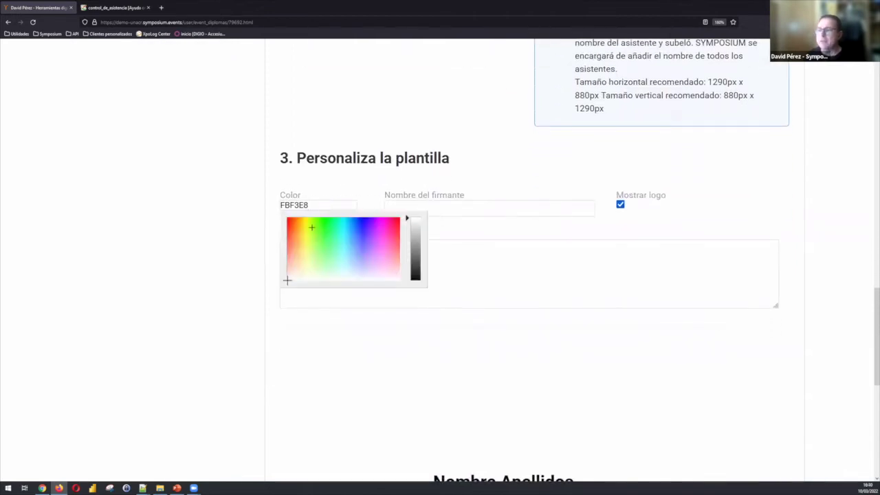
click(399, 228)
drag(412, 228, 422, 242)
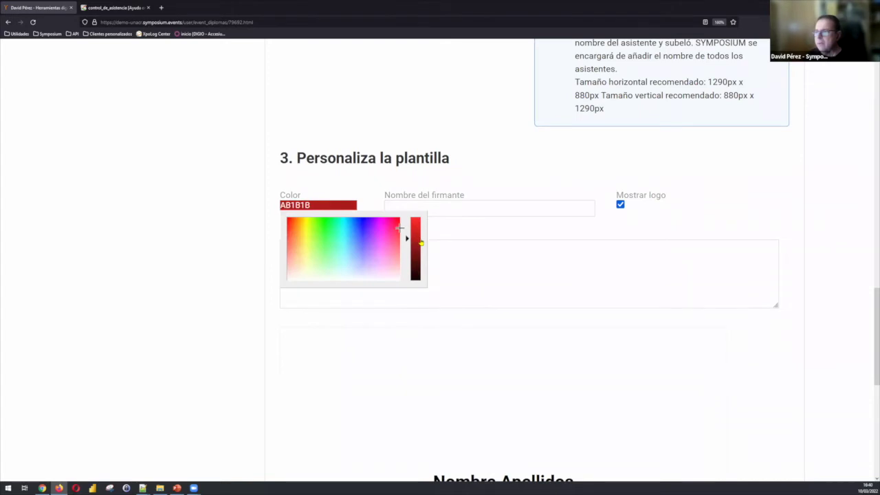
click(480, 225)
scroll(527, 257, up, 2)
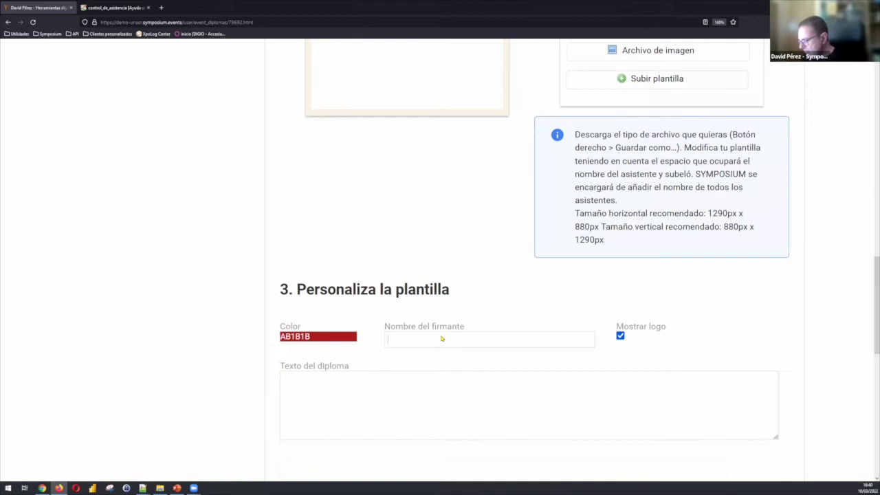
Enter 'El Organizador' as the signer name and keep Mostrar logo ticked.
click(441, 339)
text(El O)
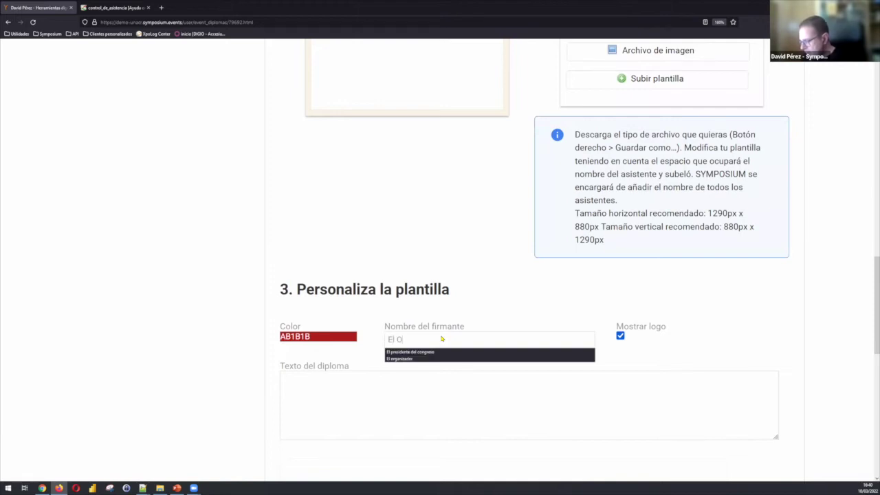
text(rganizad)
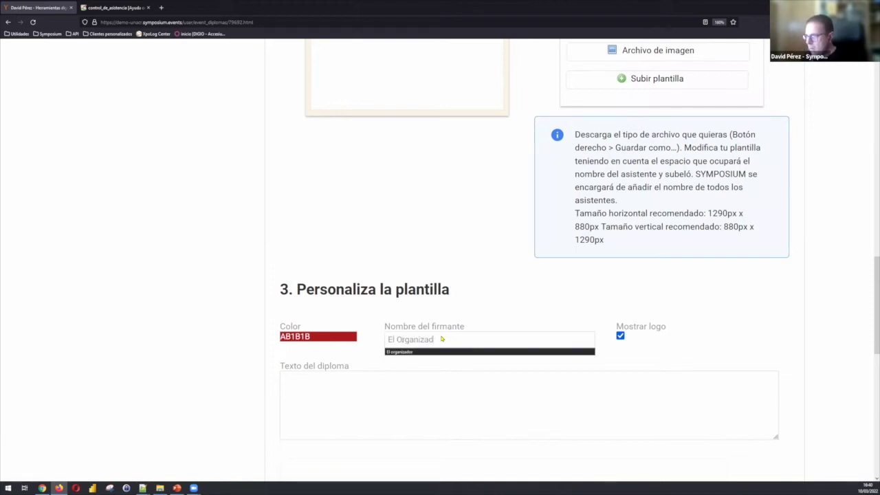
text(or)
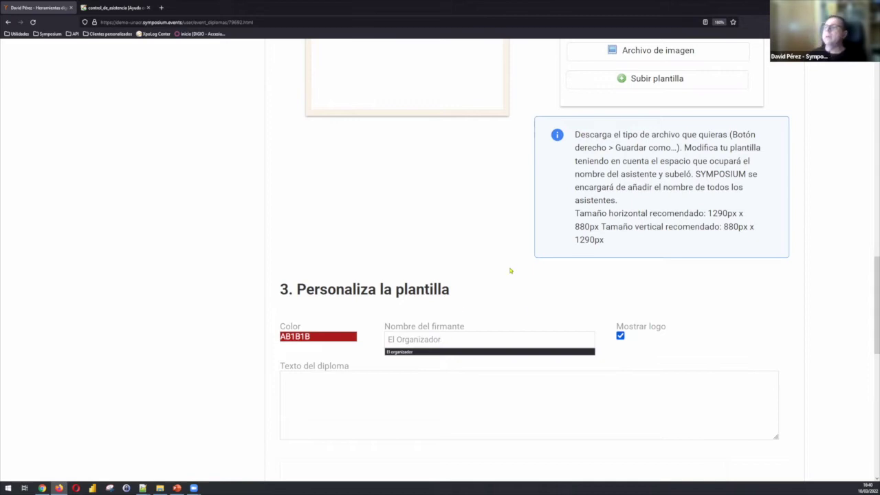
click(619, 336)
click(620, 336)
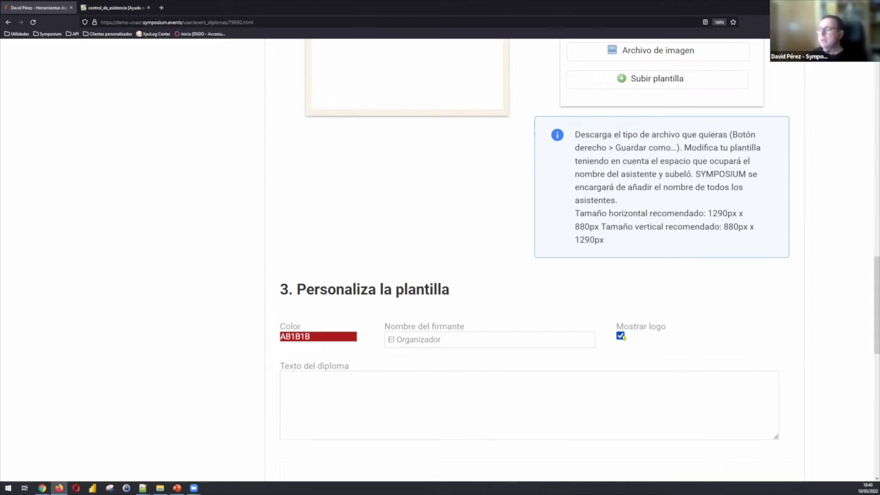
scroll(477, 283, up, 2)
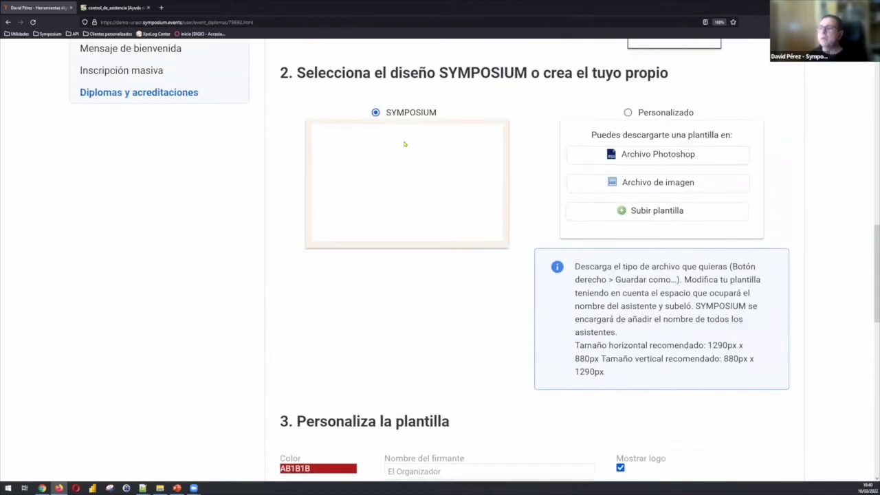
scroll(435, 240, up, 6)
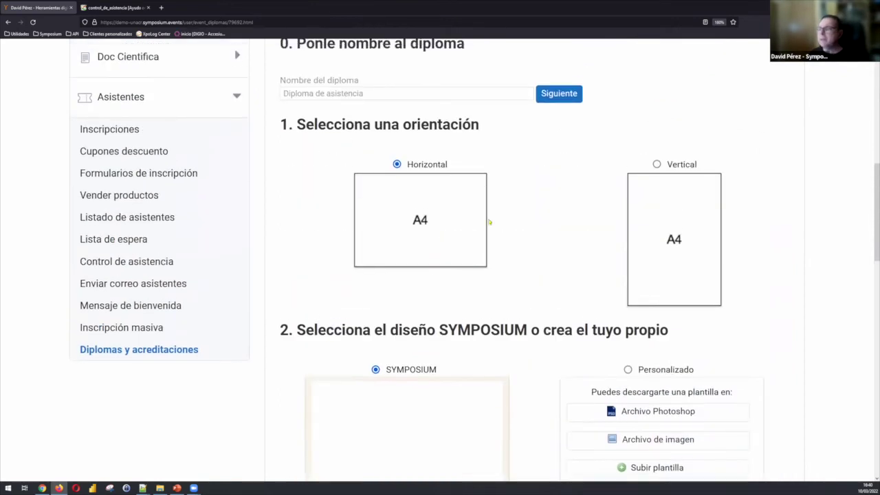
scroll(631, 169, up, 5)
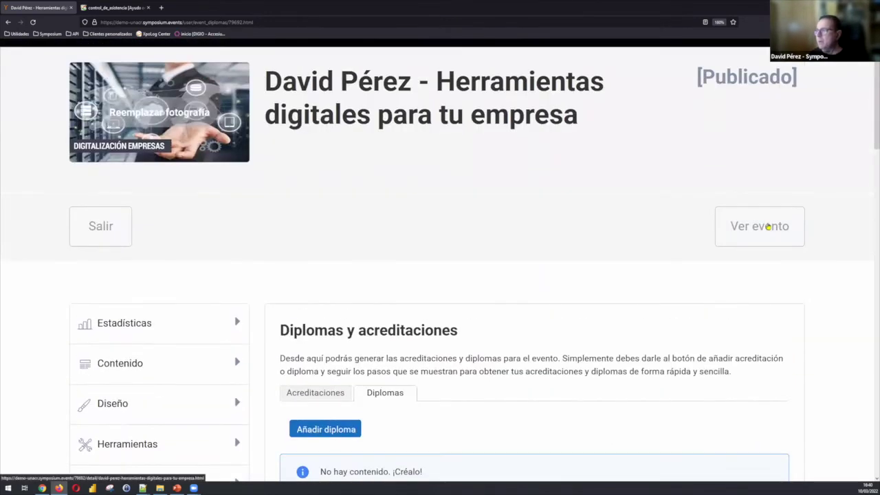
Browse the public event portal zoomed out, then return to the diploma template page.
click(767, 226)
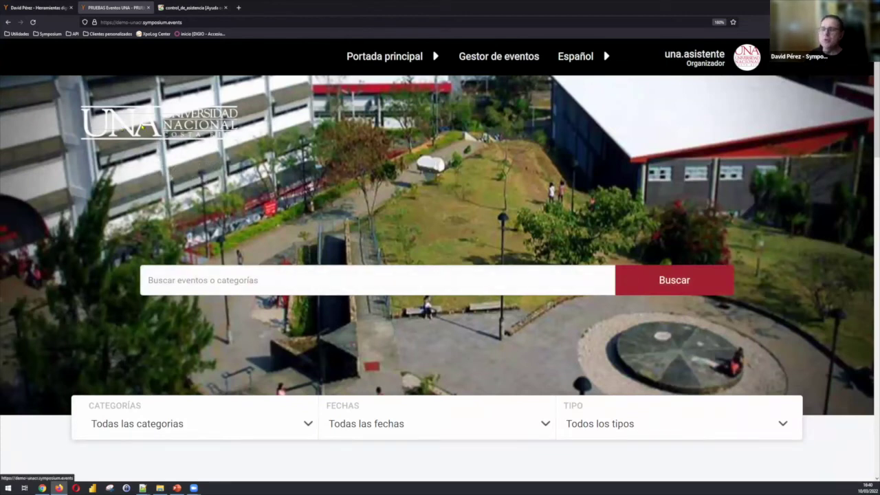
key(ctrl+minus)
key(ctrl+minus)
key(ctrl+minus)
key(ctrl+minus)
key(ctrl+minus)
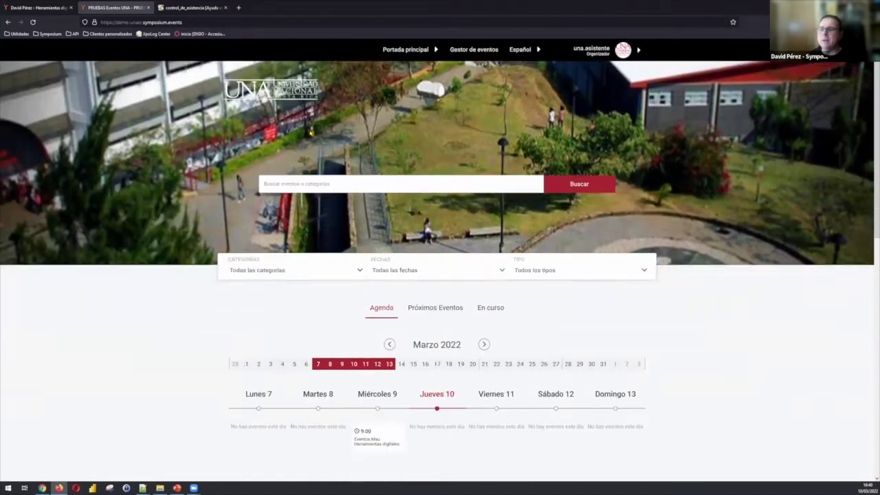
key(ctrl+minus)
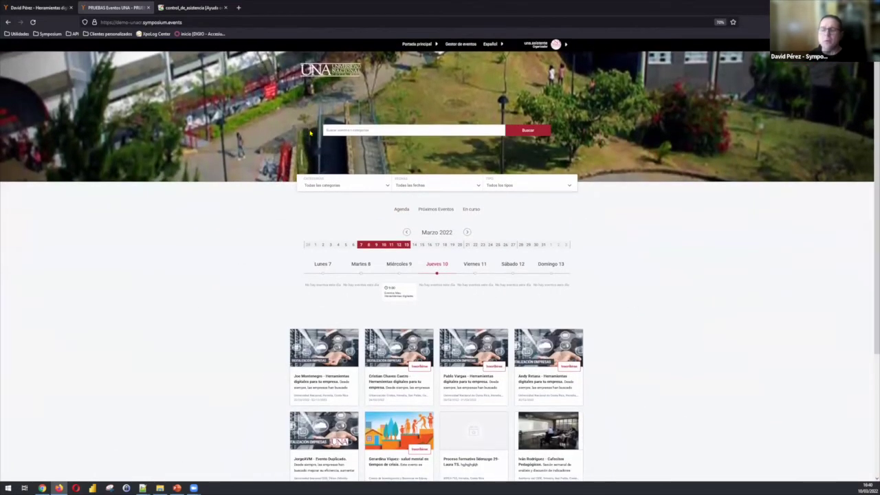
click(38, 7)
key(ctrl+plus)
key(ctrl+plus)
key(ctrl+plus)
key(ctrl+plus)
key(ctrl+plus)
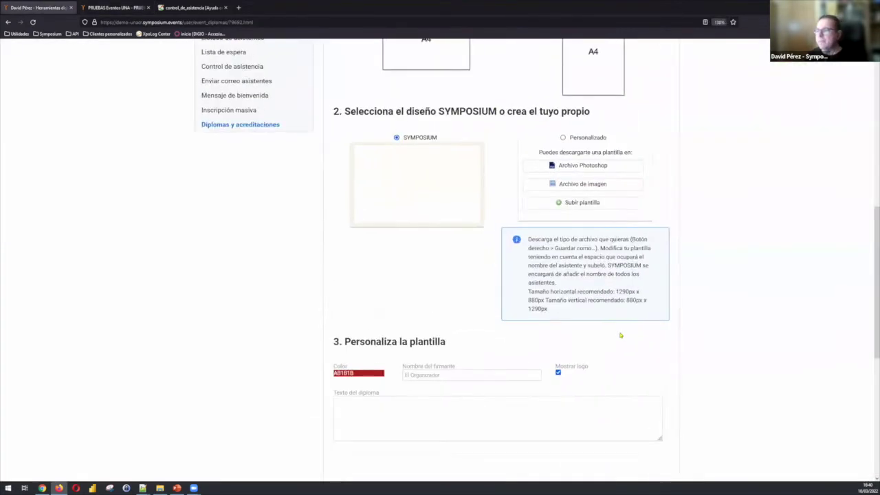
Type 'Ha acreditado su asistencia al Evento' into Texto del diploma.
scroll(660, 420, down, 1)
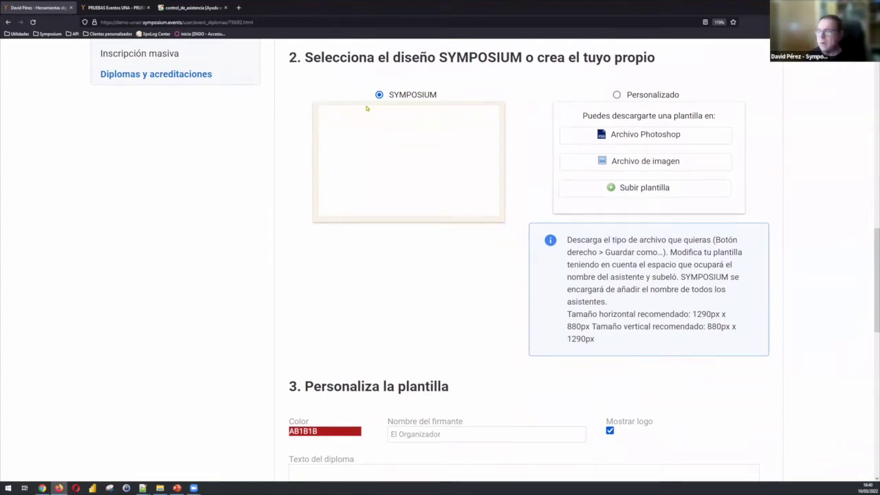
scroll(397, 319, down, 2)
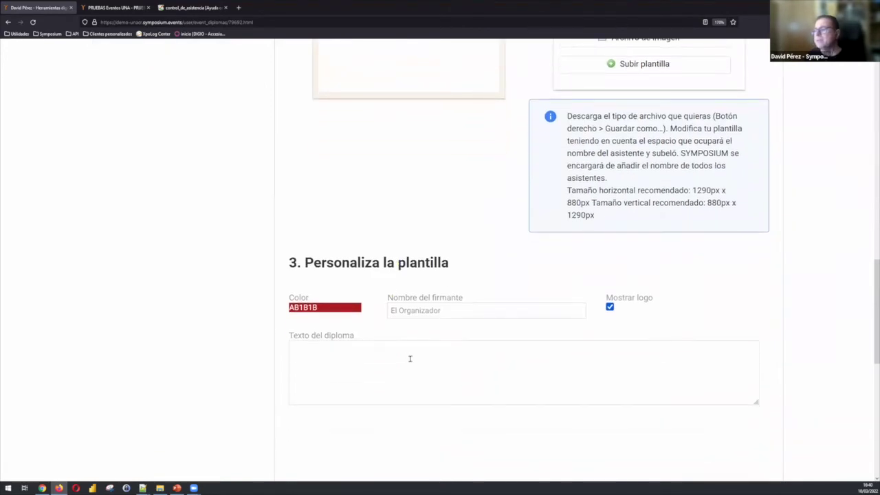
click(434, 345)
scroll(435, 344, down, 2)
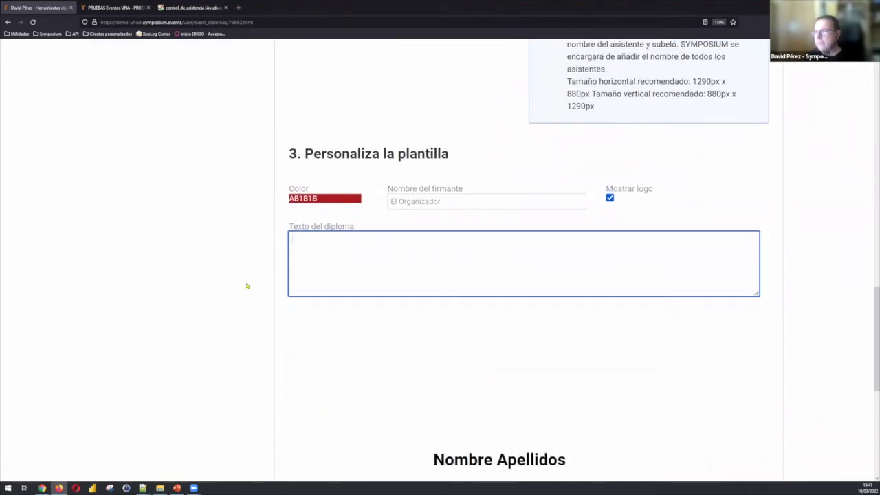
text(Ha acreditado su asistent)
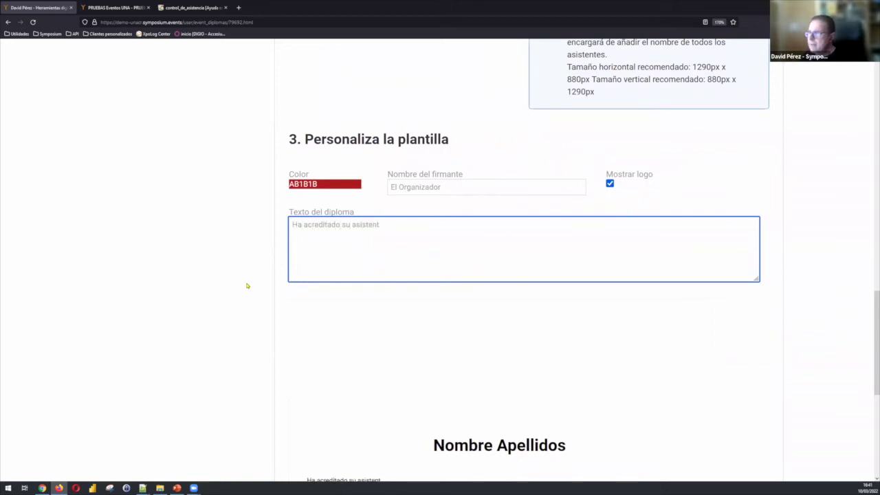
key(BackSpace)
text(cia al Evento)
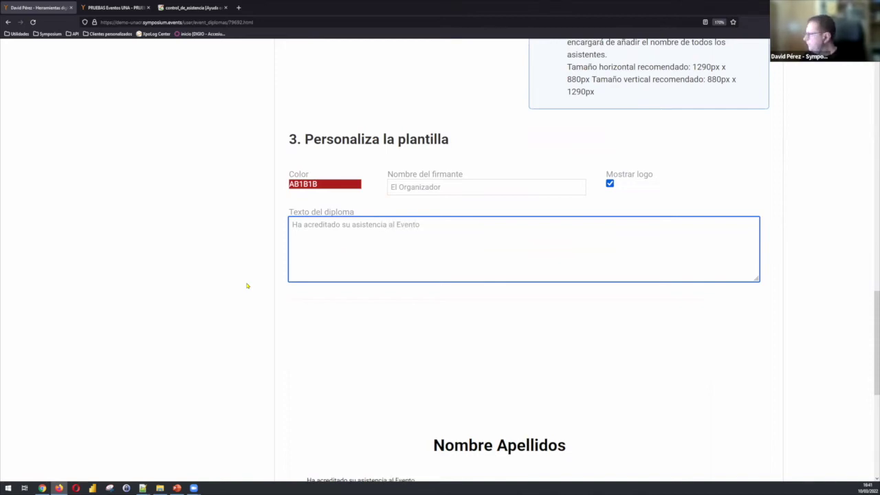
Append the event title 'Herramientas digitales para tu empresa' to the diploma text.
scroll(283, 132, up, 1)
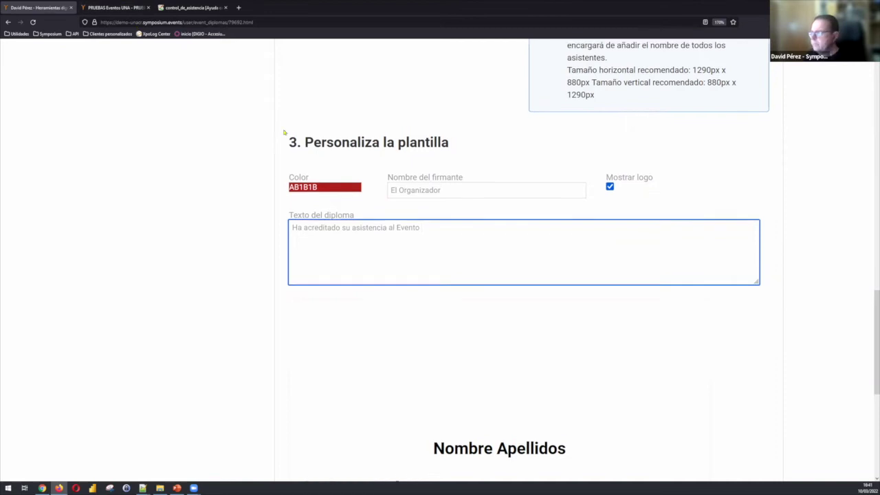
scroll(336, 117, up, 15)
drag(437, 112, 585, 160)
key(ctrl+c)
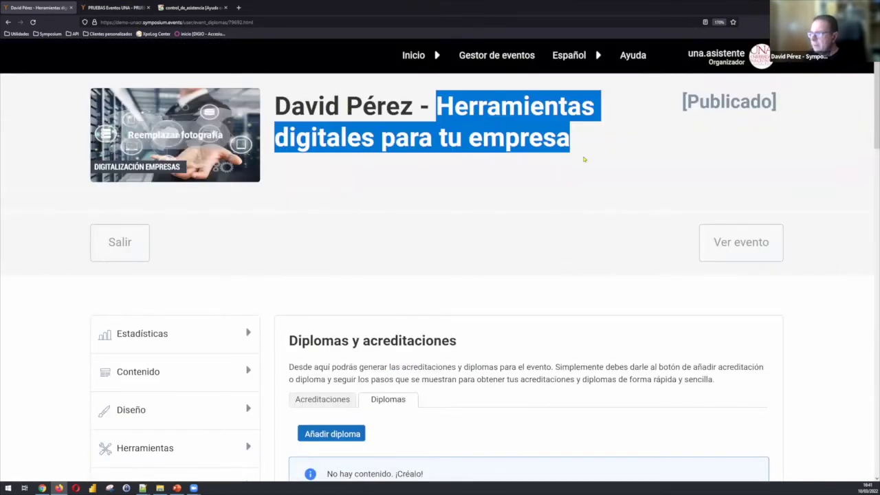
scroll(589, 227, down, 15)
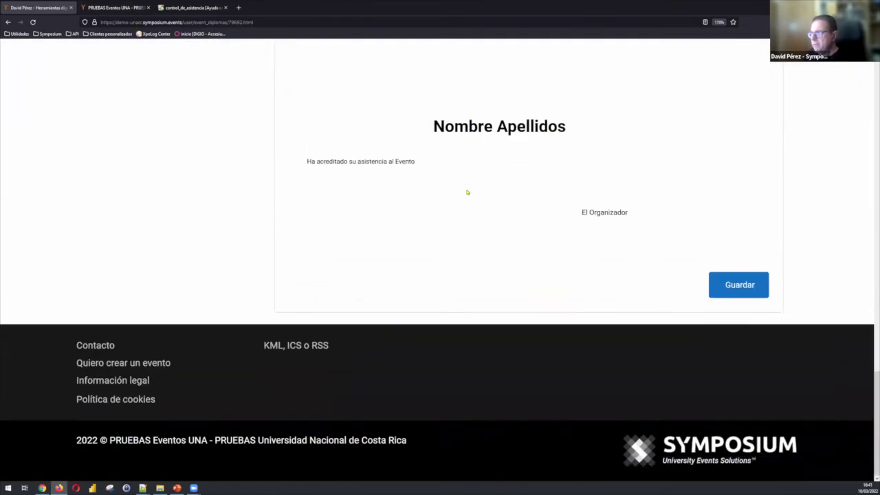
scroll(467, 165, up, 3)
click(486, 94)
key(ctrl+v)
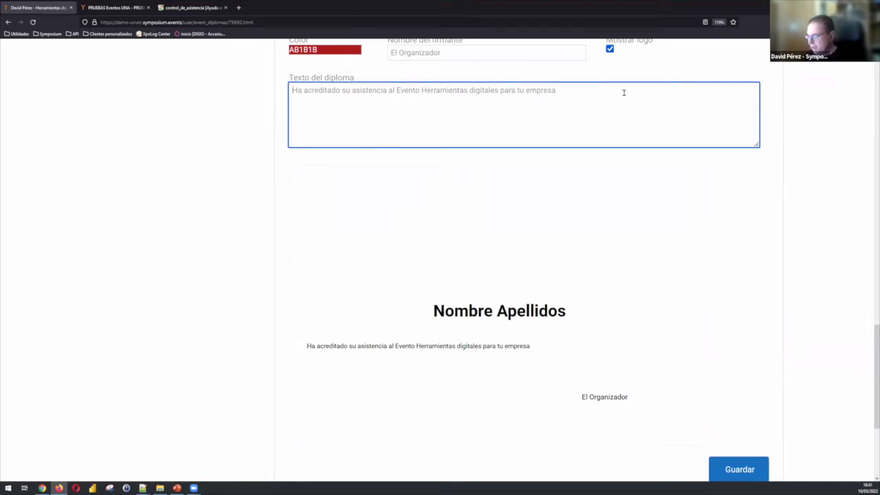
Try a <b> tag at the start of the text, then remove it.
key(Home)
text(<b>)
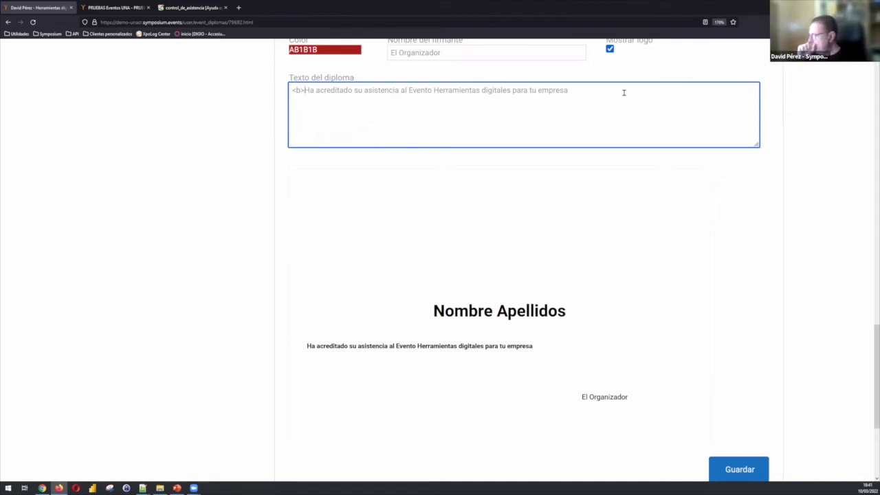
key(BackSpace)
key(BackSpace)
key(BackSpace)
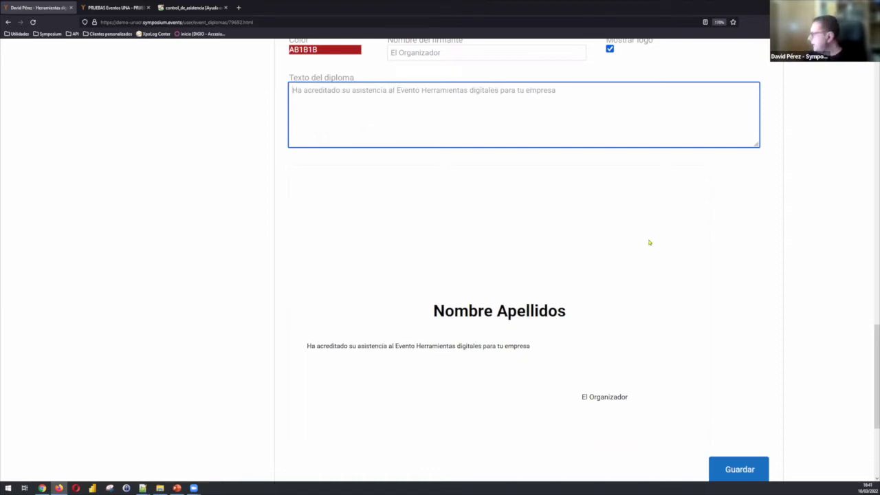
scroll(619, 282, down, 1)
scroll(599, 264, down, 3)
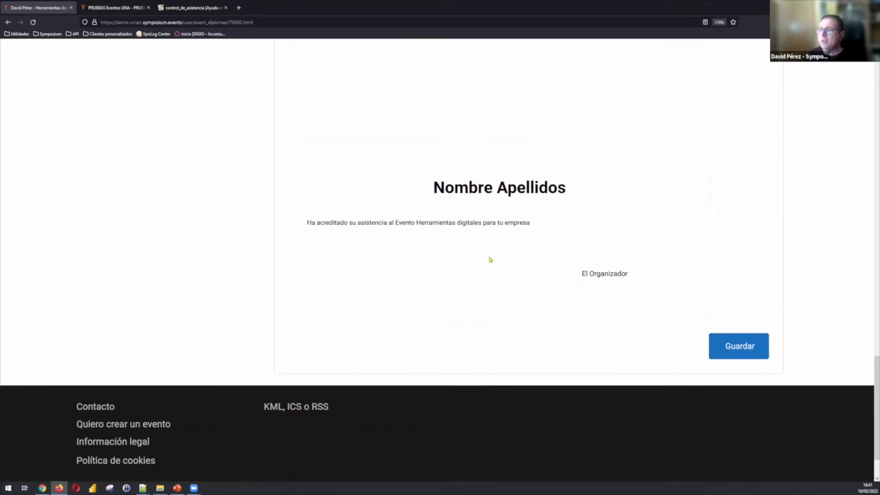
scroll(486, 224, up, 2)
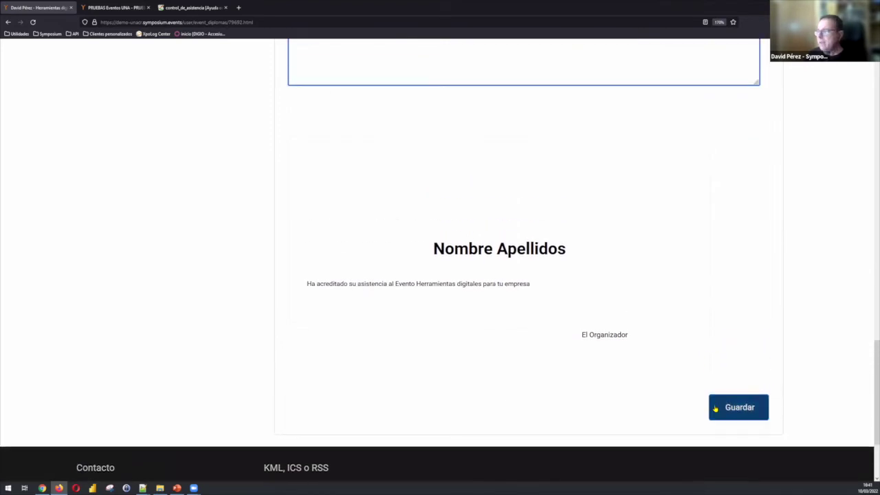
Save the Diploma de asistencia, reopen it and bring up its print options.
click(715, 409)
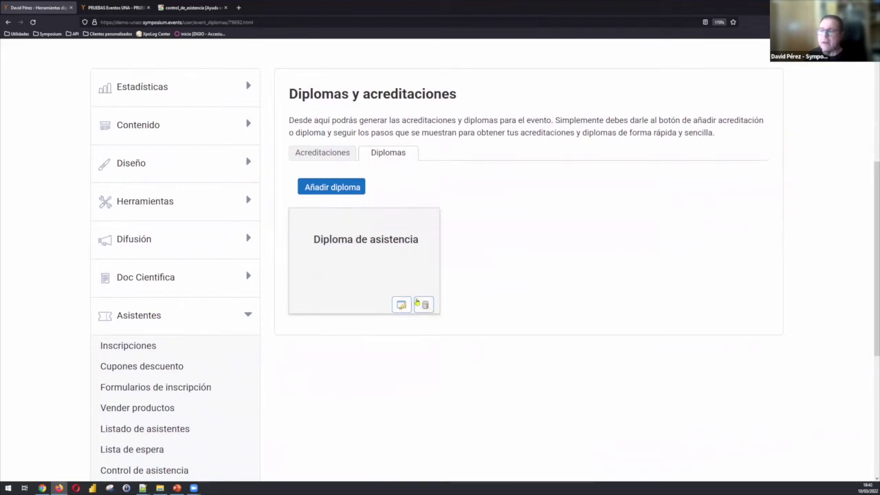
click(401, 305)
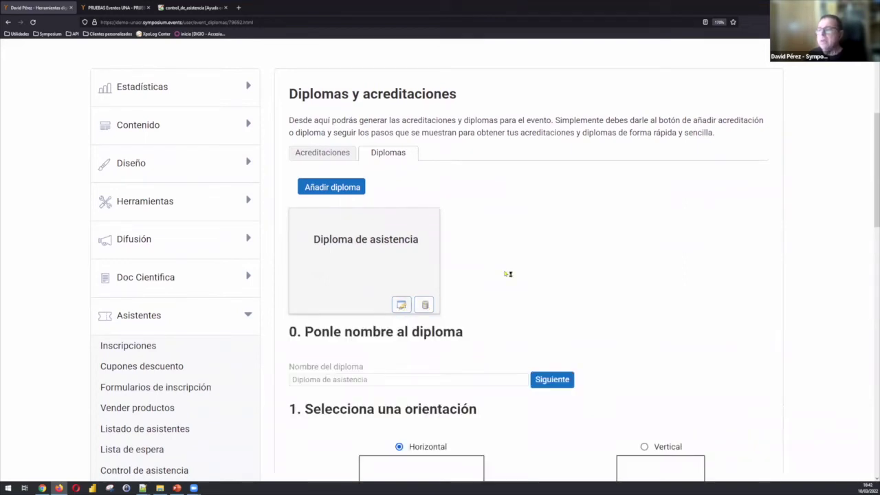
scroll(708, 178, down, 4)
scroll(704, 174, down, 6)
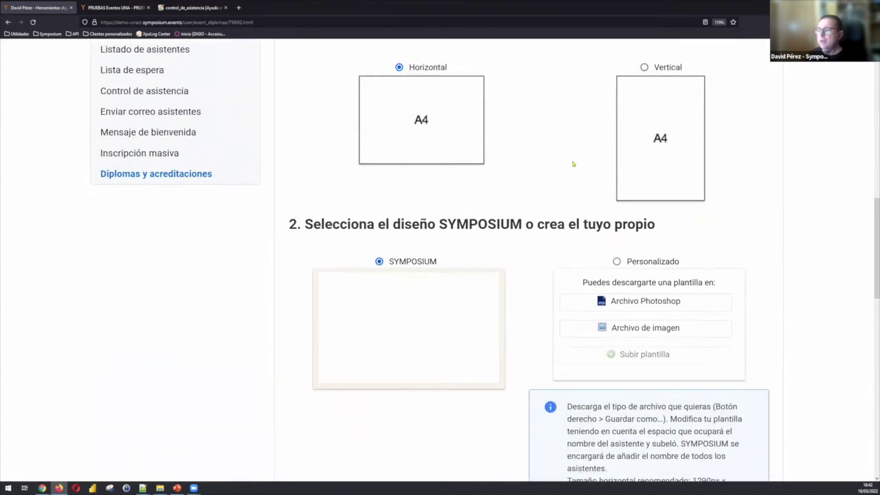
scroll(554, 207, down, 3)
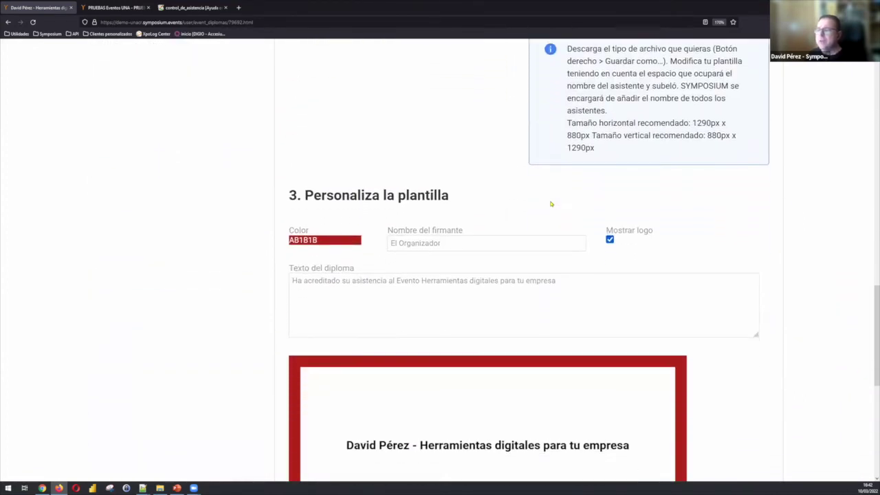
scroll(548, 199, up, 1)
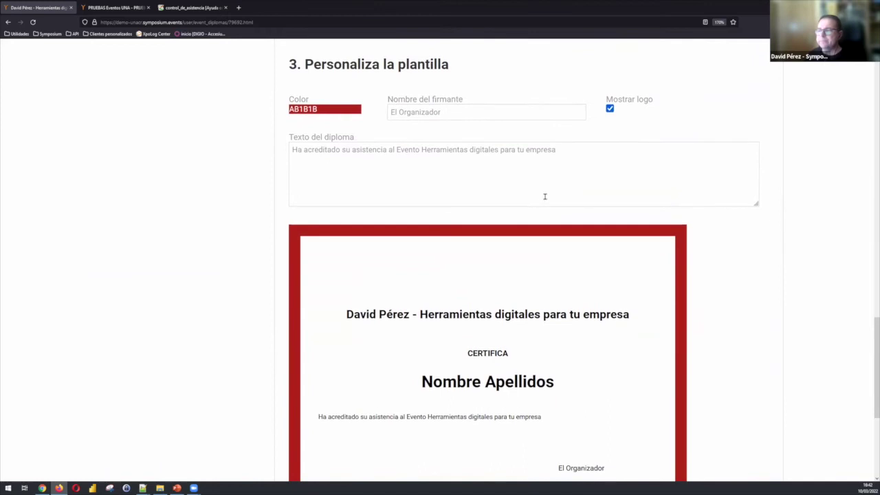
scroll(538, 195, down, 1)
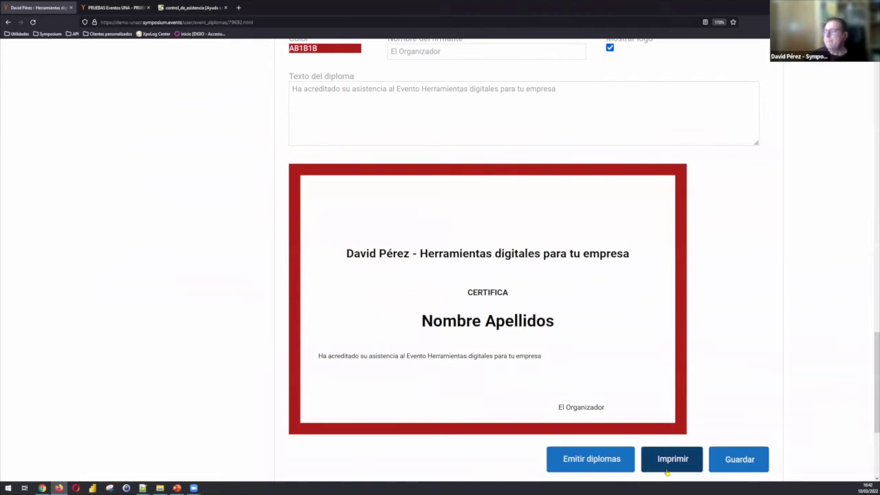
click(666, 464)
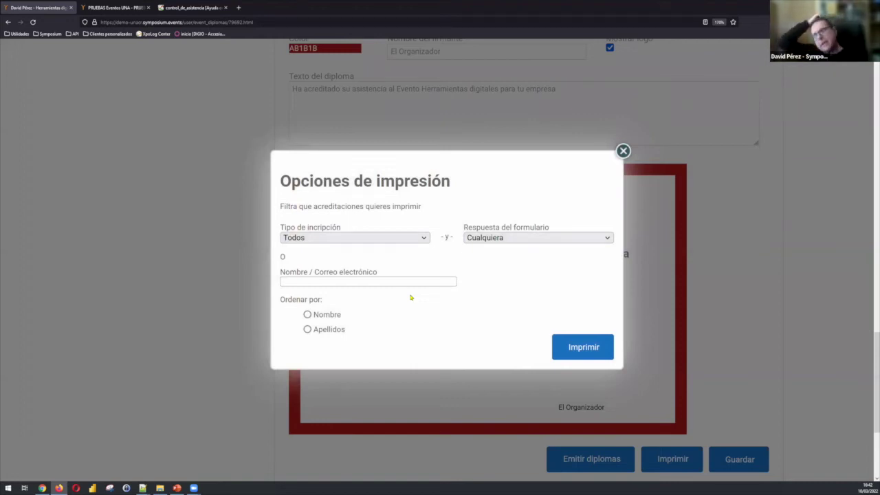
Print diplomas for registration type Todos and response Cualquiera, then open diplomas79692.pdf.
click(396, 240)
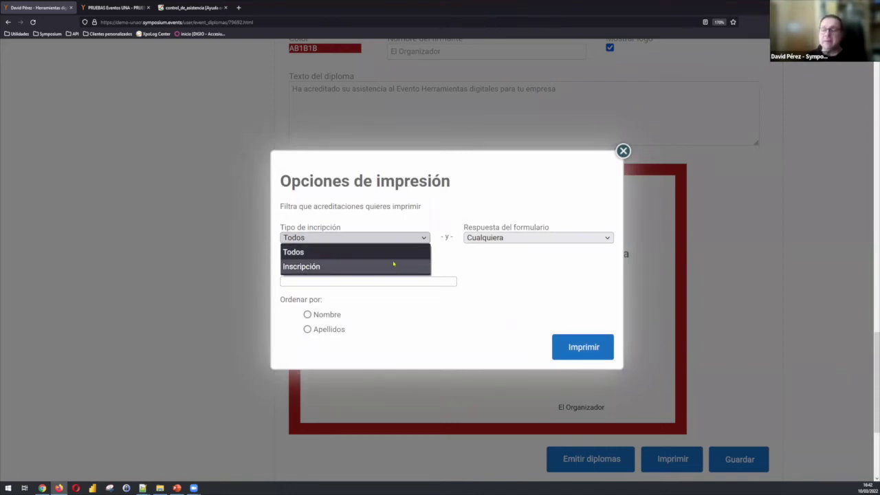
click(391, 254)
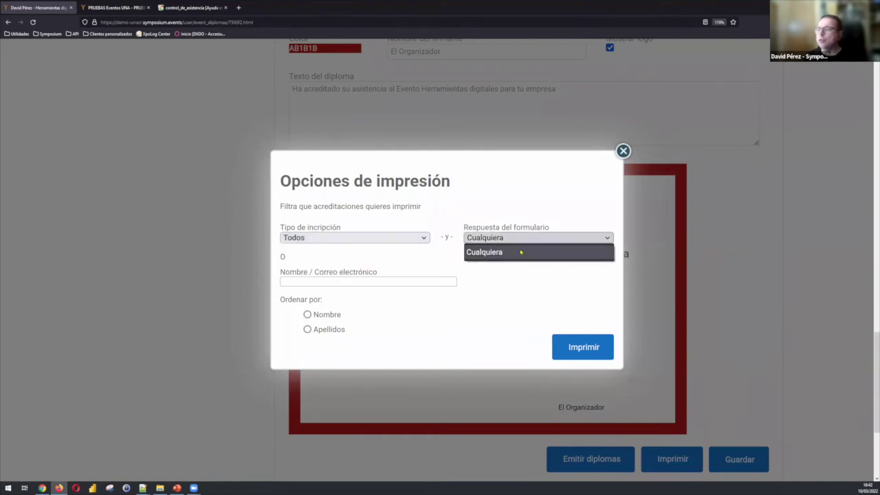
click(522, 253)
click(517, 242)
click(514, 240)
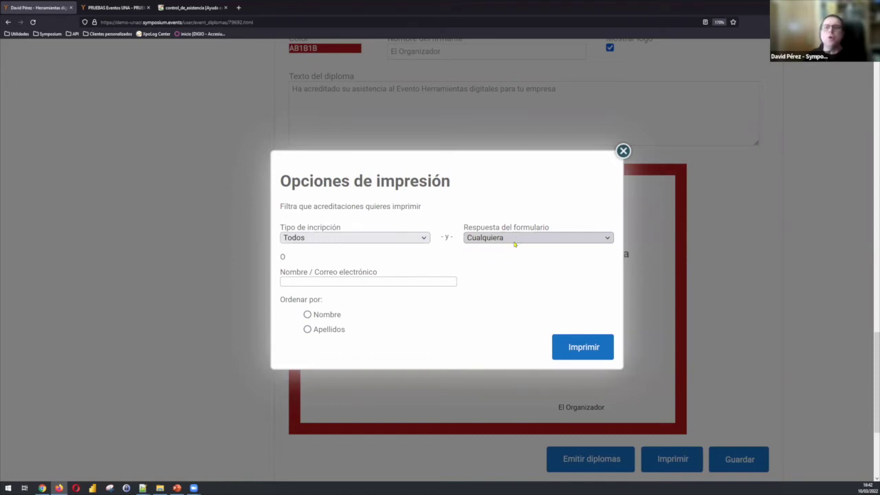
click(514, 239)
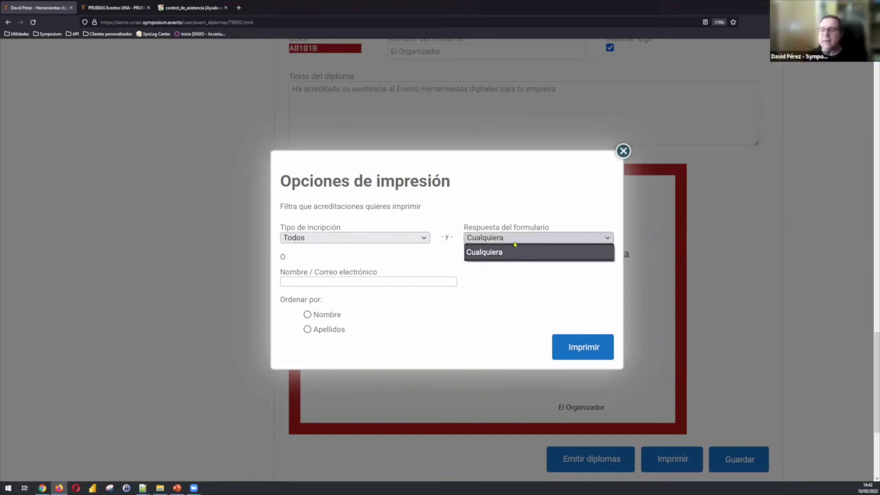
click(398, 280)
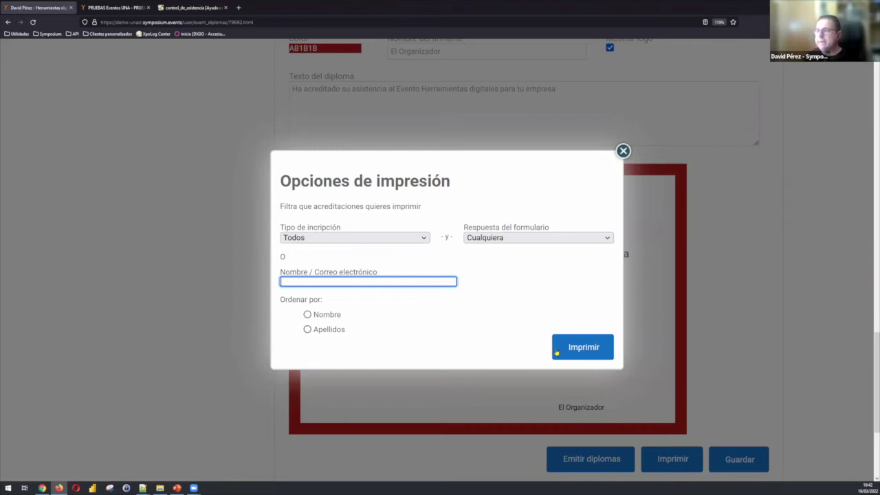
click(584, 347)
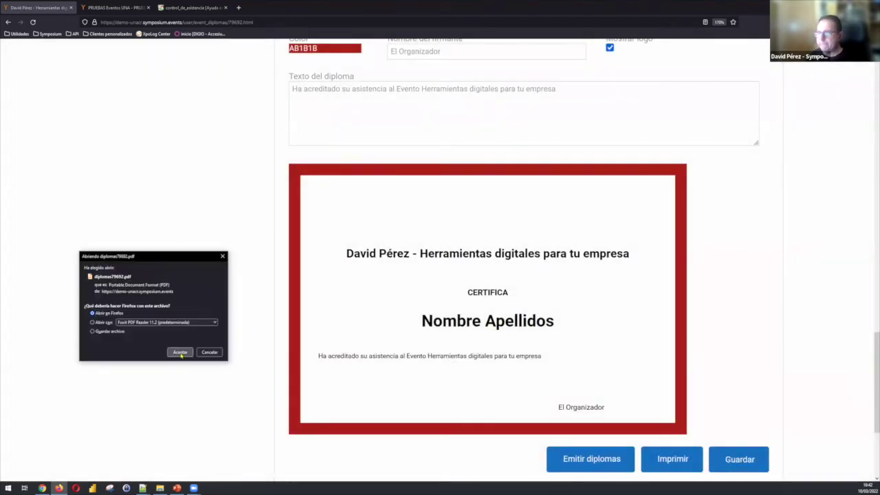
click(180, 353)
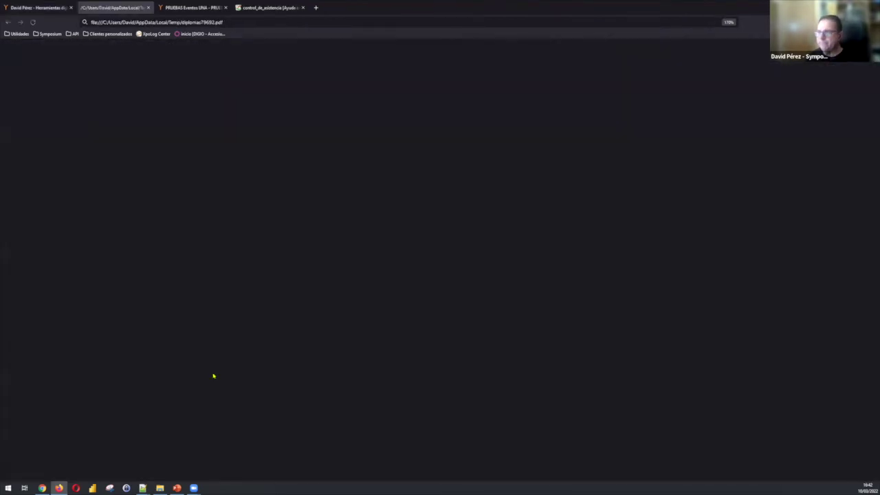
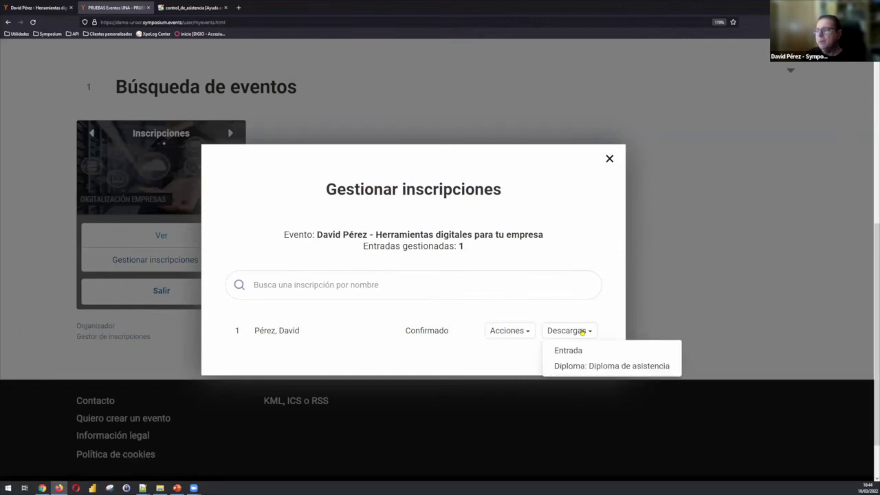
Download and view the attendee's Diploma de asistencia PDF, then close it and the registration manager.
click(598, 367)
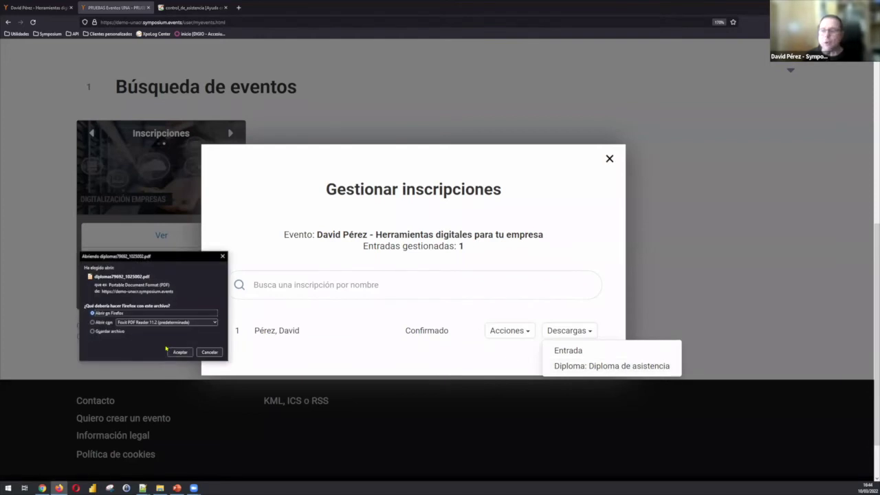
click(179, 352)
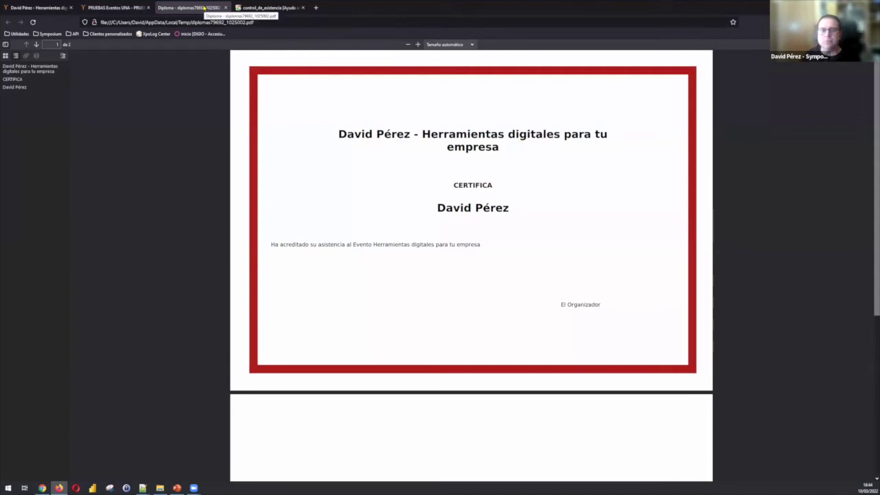
click(225, 7)
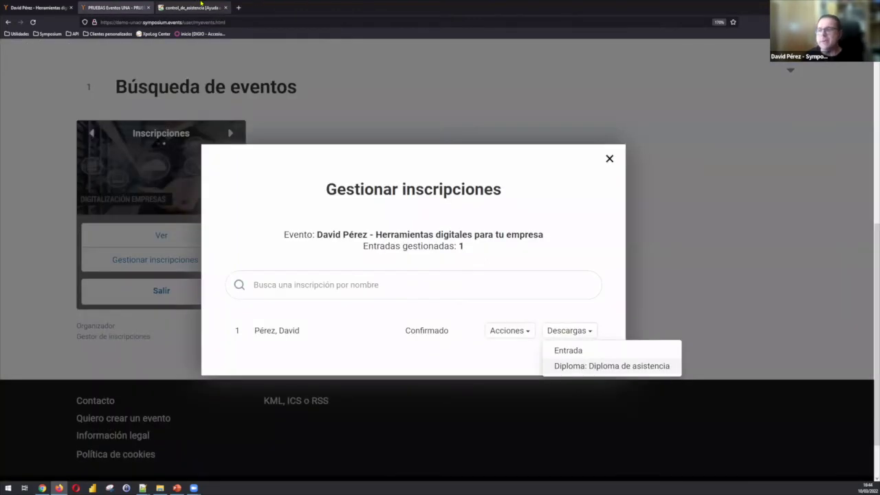
click(609, 159)
In Acreditaciones, start a new accreditation named 'Tarjeta de acreditación'.
click(38, 8)
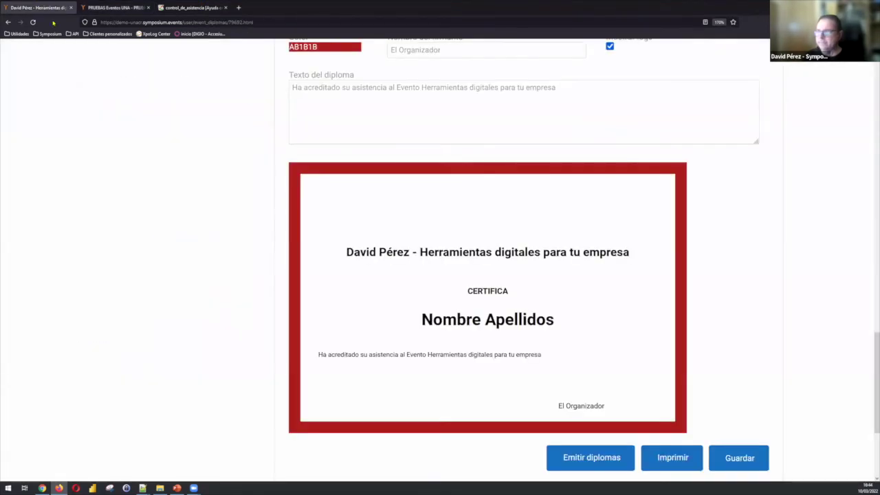
scroll(131, 296, down, 1)
scroll(137, 294, up, 4)
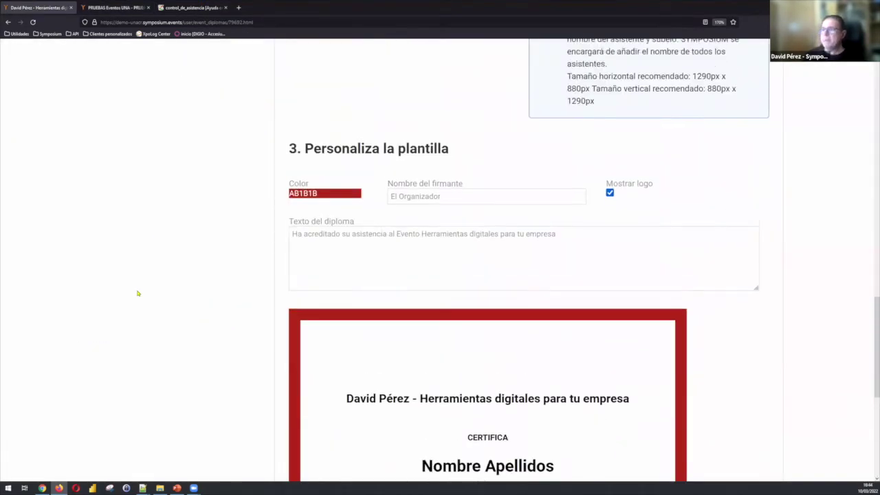
scroll(140, 290, up, 8)
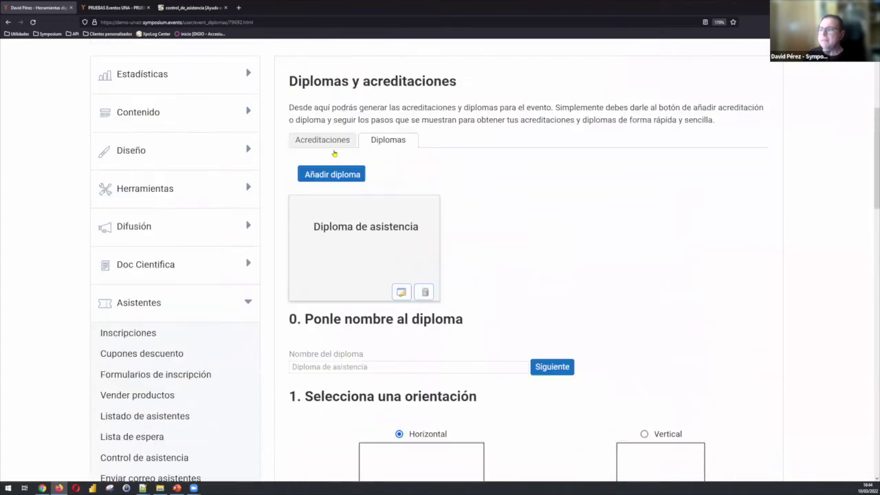
click(334, 150)
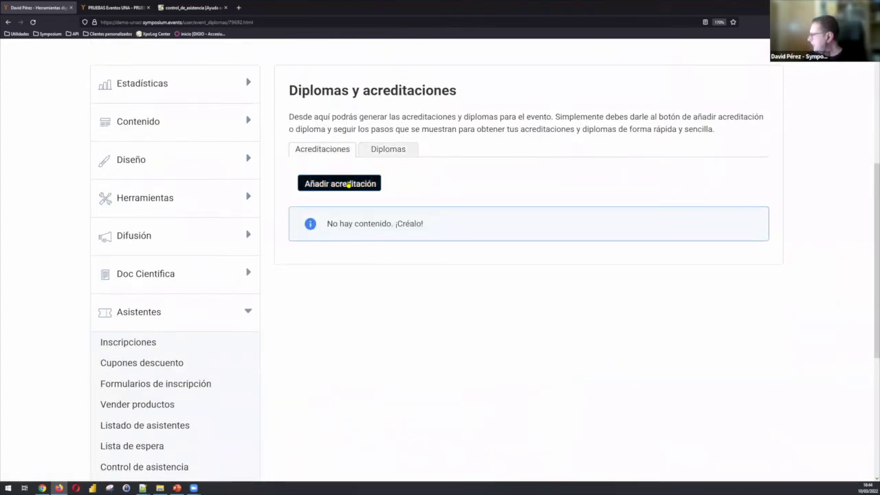
click(349, 184)
scroll(347, 183, down, 3)
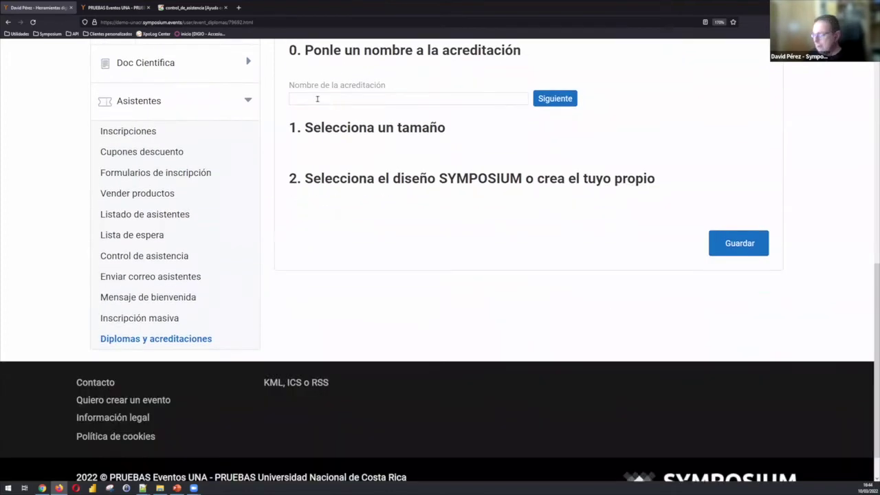
click(317, 99)
text(Tarjeta)
key(Down)
key(Return)
click(554, 100)
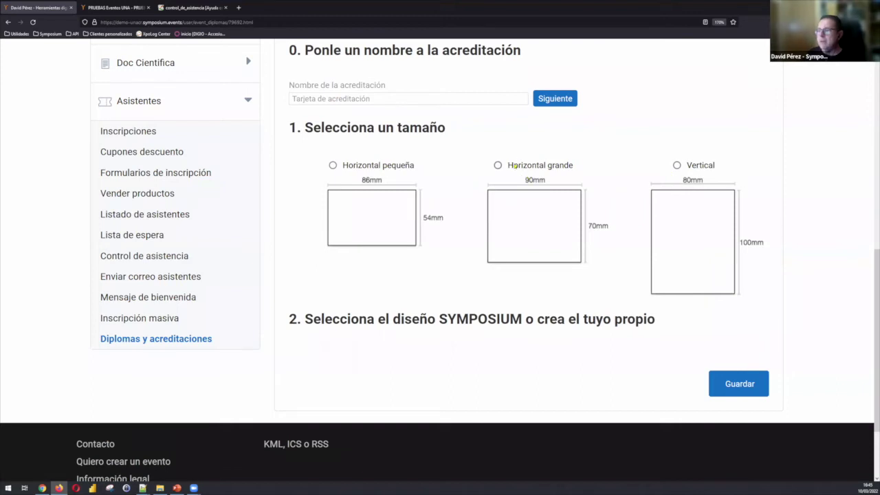
Choose the Horizontal grande card size.
click(536, 166)
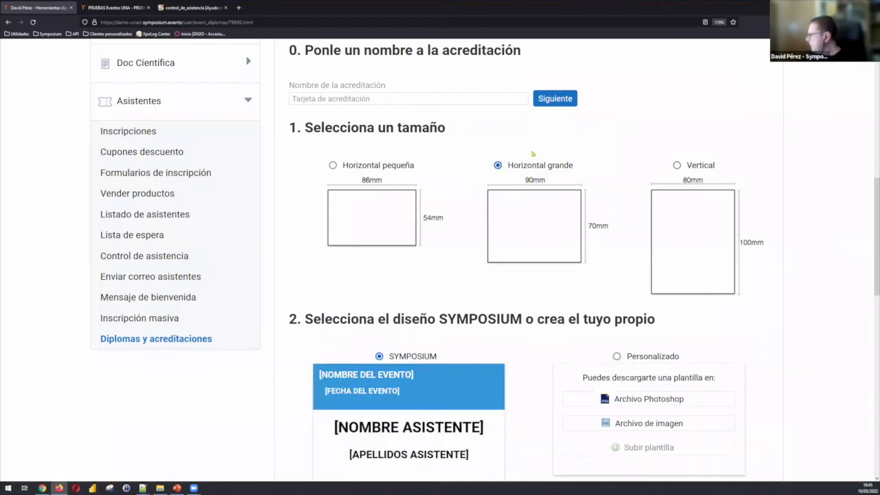
scroll(516, 148, down, 3)
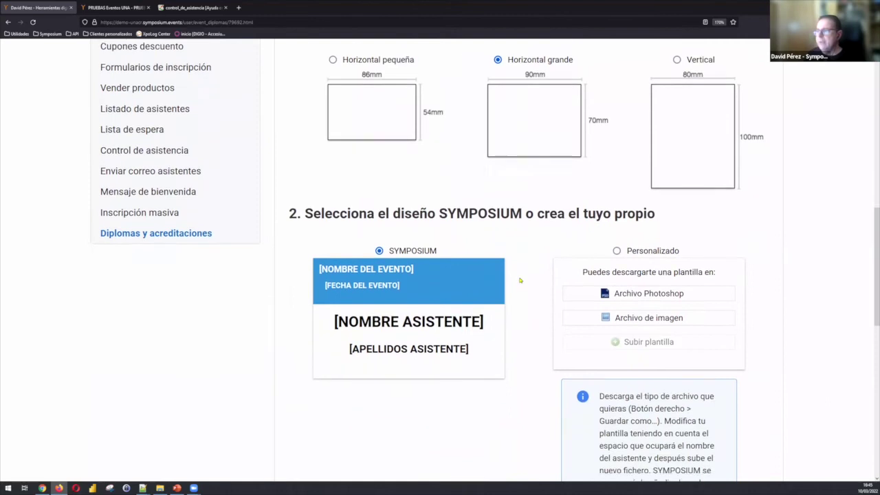
scroll(505, 295, down, 2)
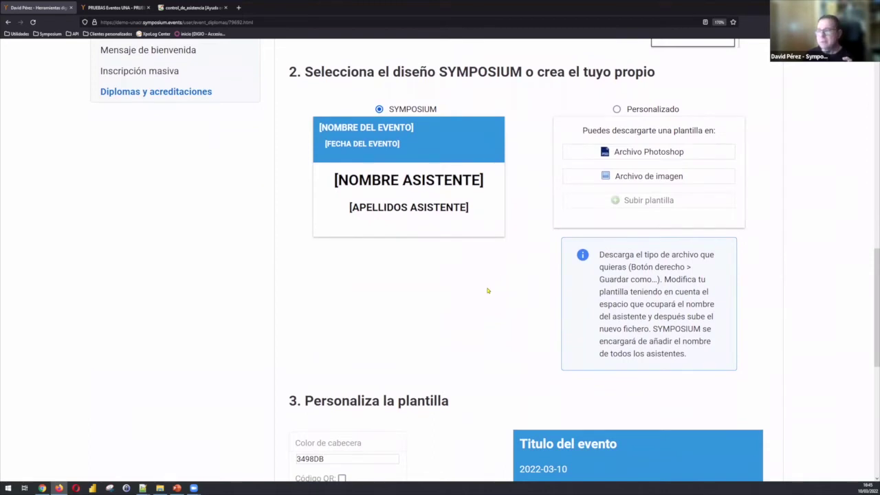
scroll(481, 275, down, 1)
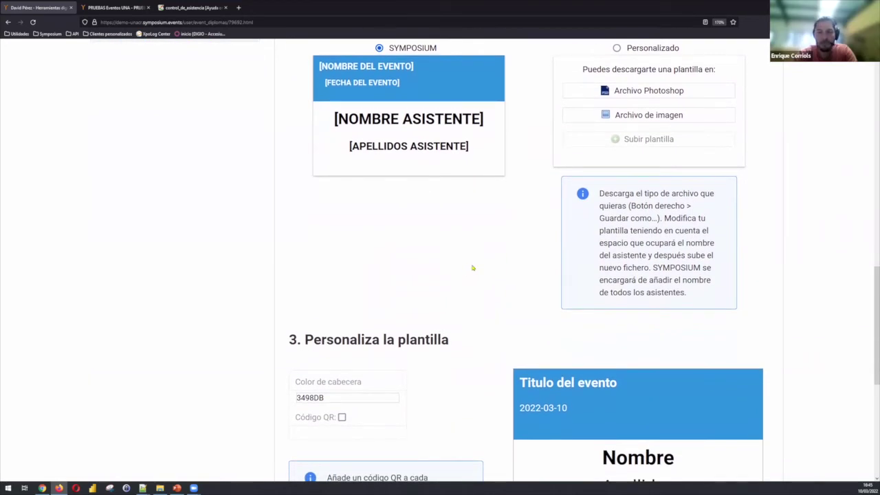
scroll(475, 267, up, 1)
scroll(474, 264, down, 1)
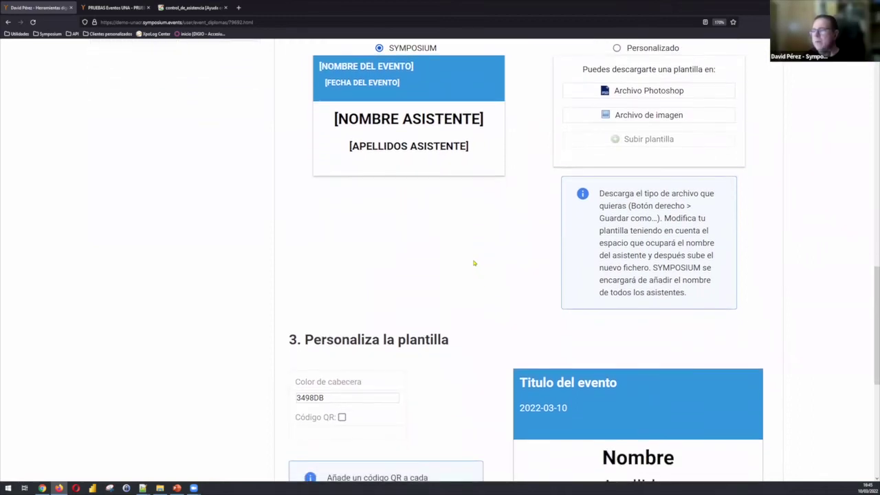
scroll(474, 263, down, 2)
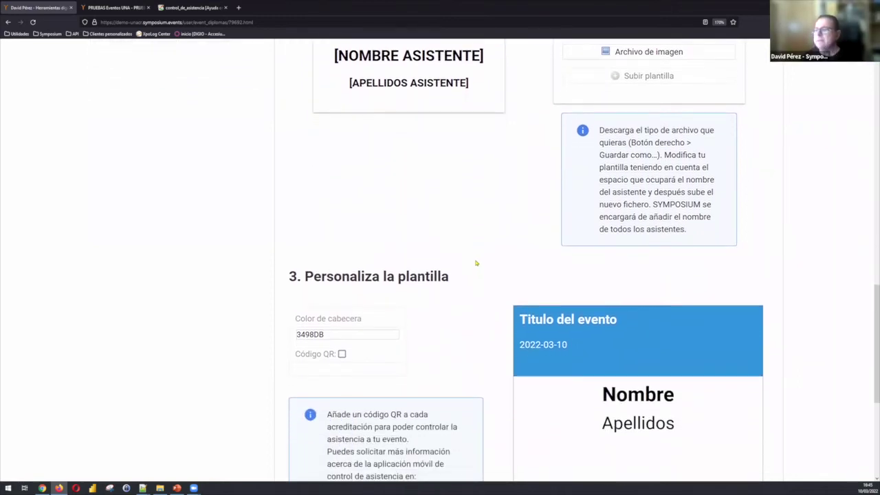
Set the card header colour to 5E0202 and enable the QR code.
click(351, 308)
scroll(357, 305, down, 1)
click(410, 313)
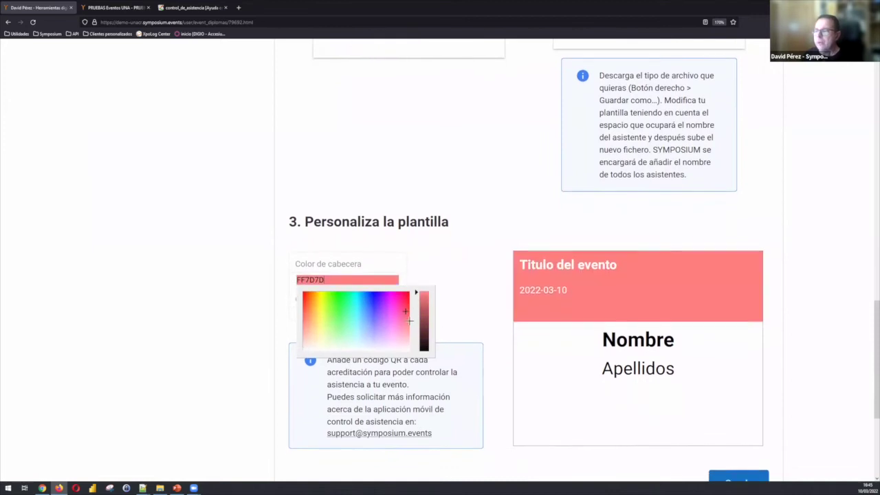
mouse_move(424, 294)
mouse_down()
mouse_move(426, 322)
mouse_move(431, 315)
mouse_up()
click(436, 316)
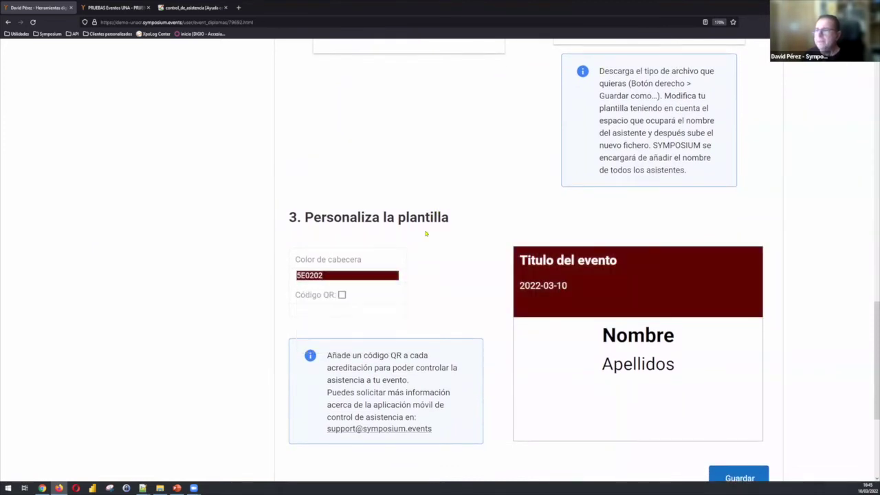
click(342, 295)
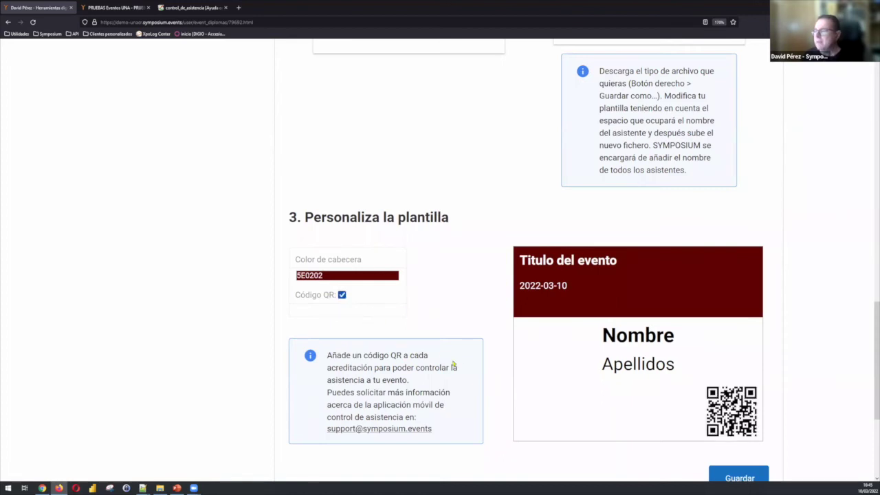
scroll(524, 360, down, 3)
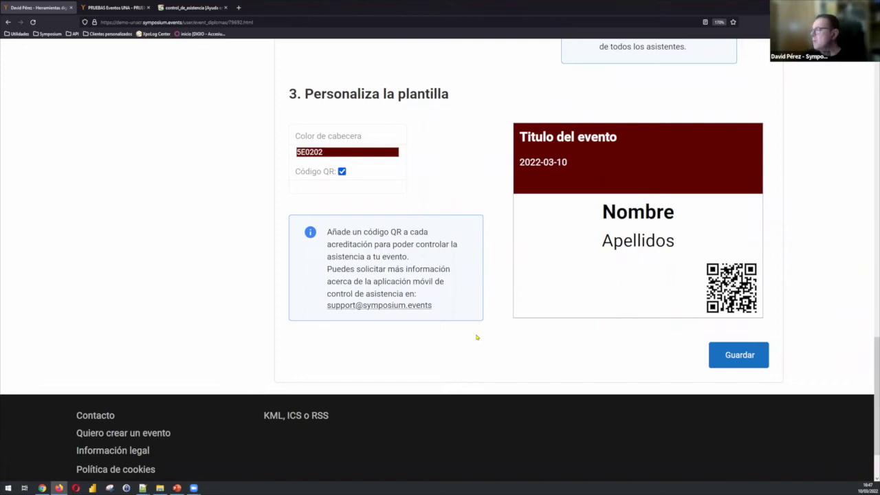
scroll(491, 280, up, 2)
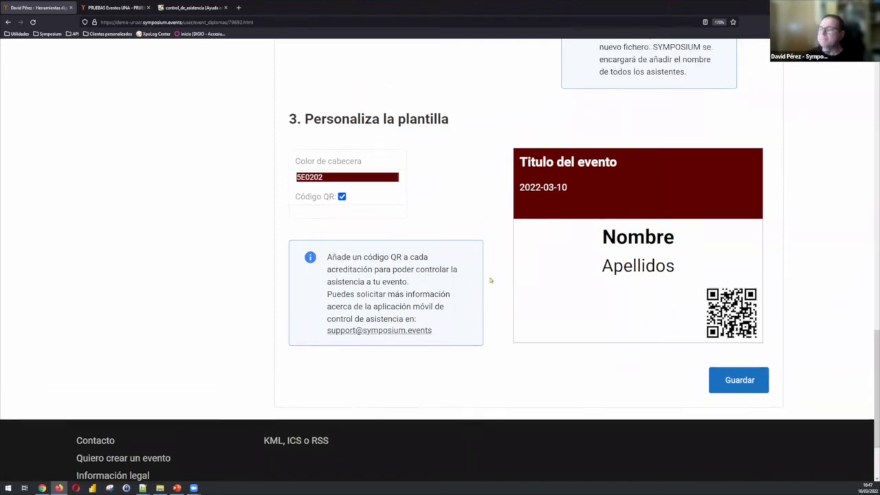
scroll(90, 183, up, 5)
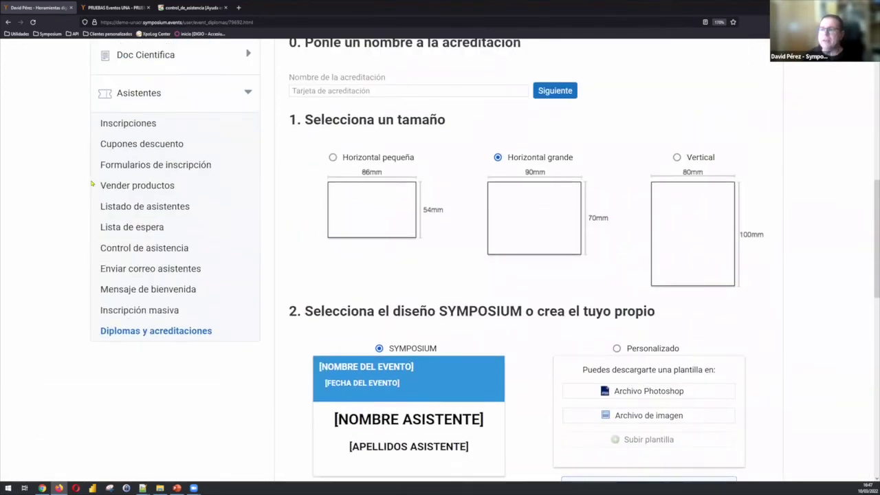
scroll(91, 183, up, 4)
click(103, 221)
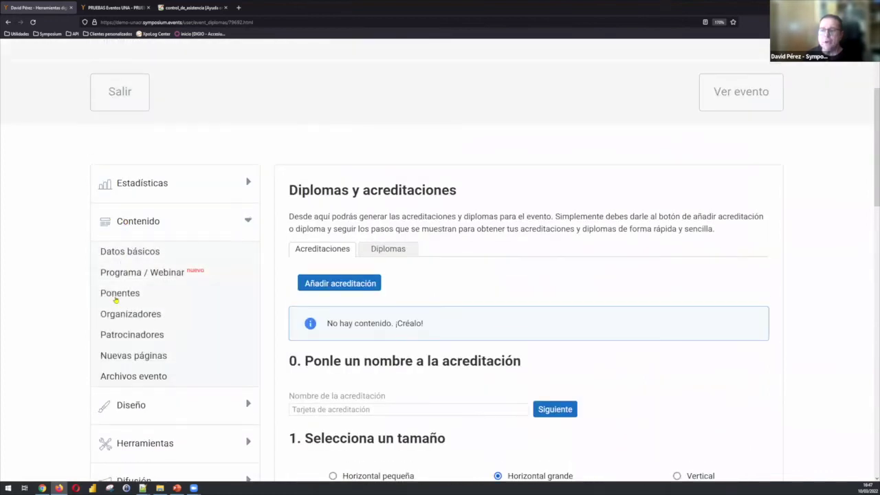
drag(97, 294, 155, 296)
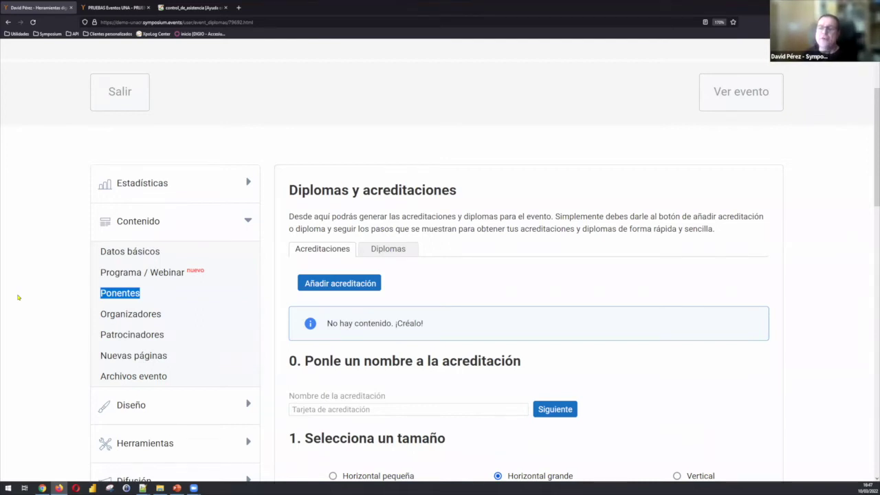
click(57, 297)
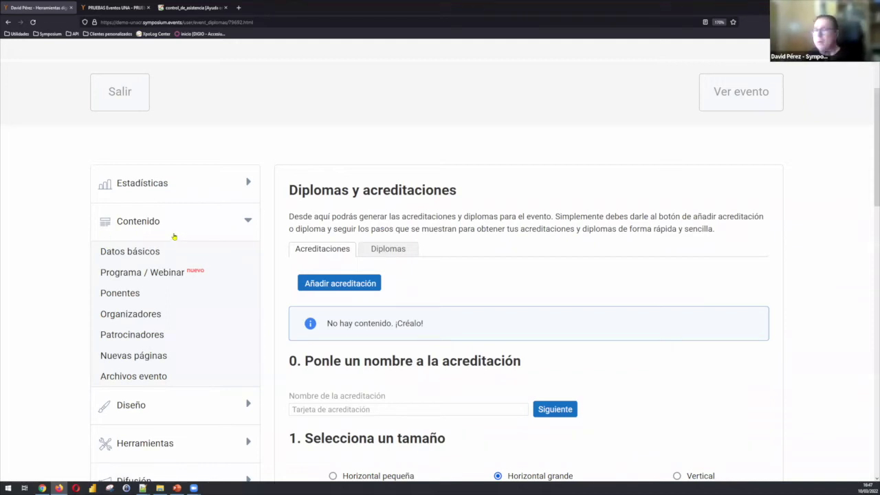
click(142, 228)
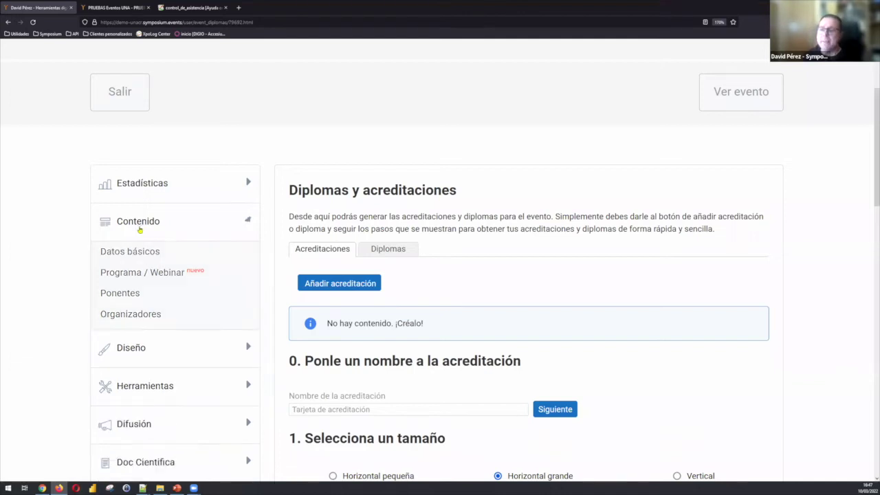
scroll(47, 308, down, 3)
Open Listado de asistentes from the Asistentes submenu, showing one registration.
scroll(47, 306, down, 3)
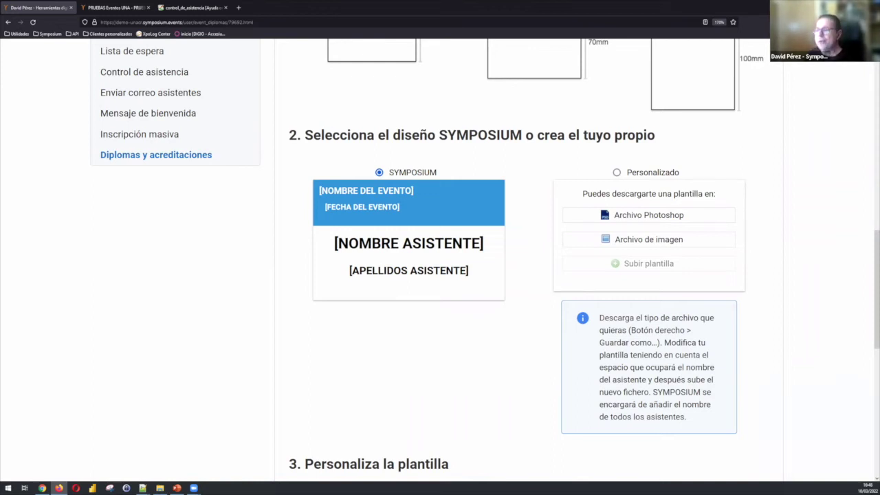
scroll(11, 347, up, 4)
scroll(11, 347, up, 1)
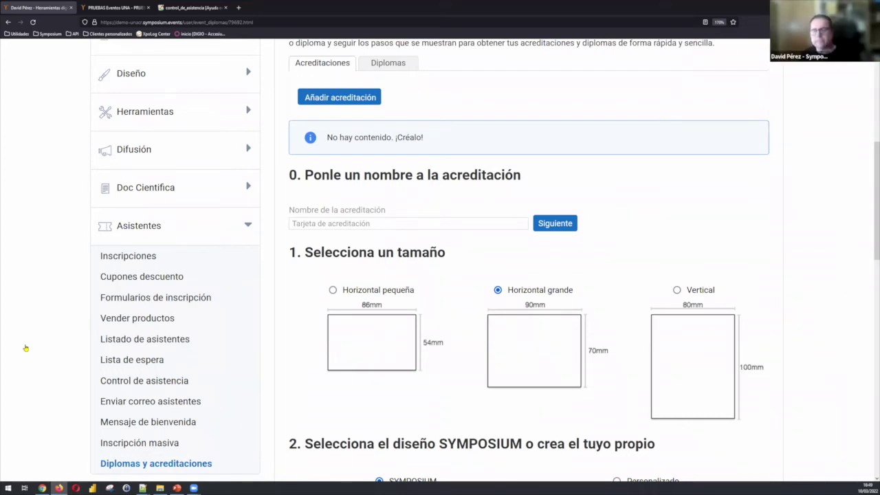
scroll(25, 347, down, 1)
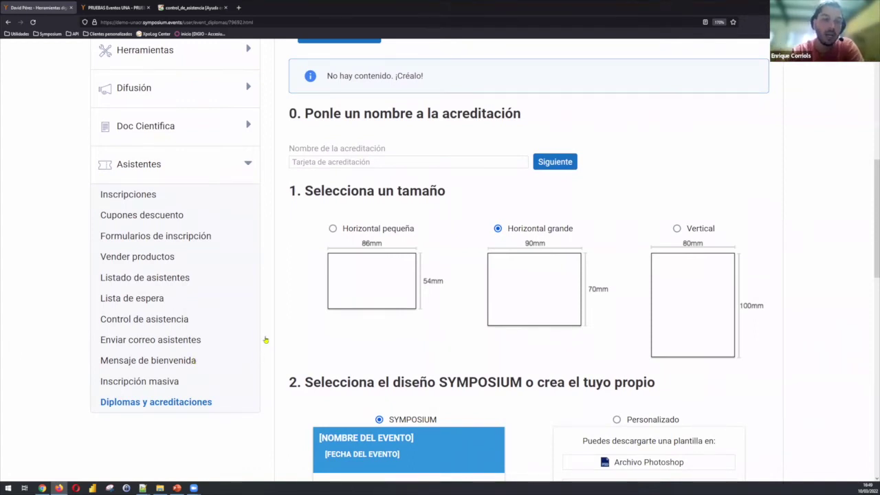
scroll(265, 340, down, 1)
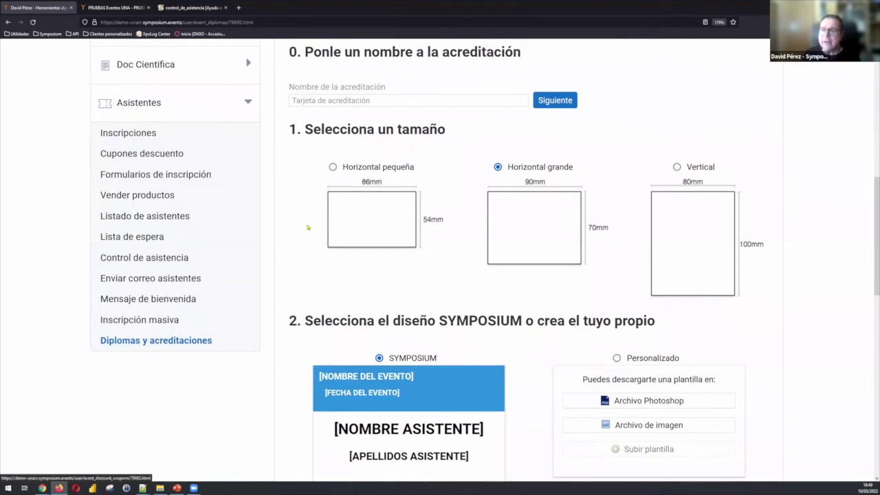
scroll(319, 148, up, 2)
click(387, 61)
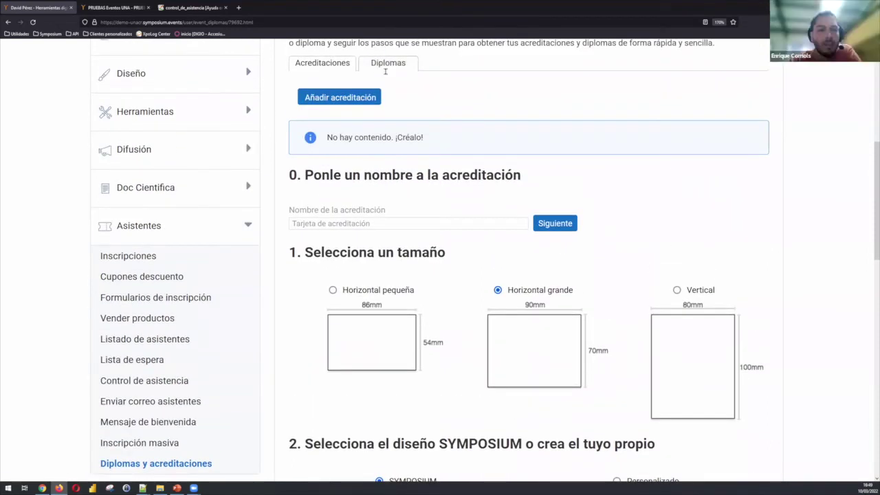
scroll(568, 296, down, 1)
scroll(567, 296, down, 2)
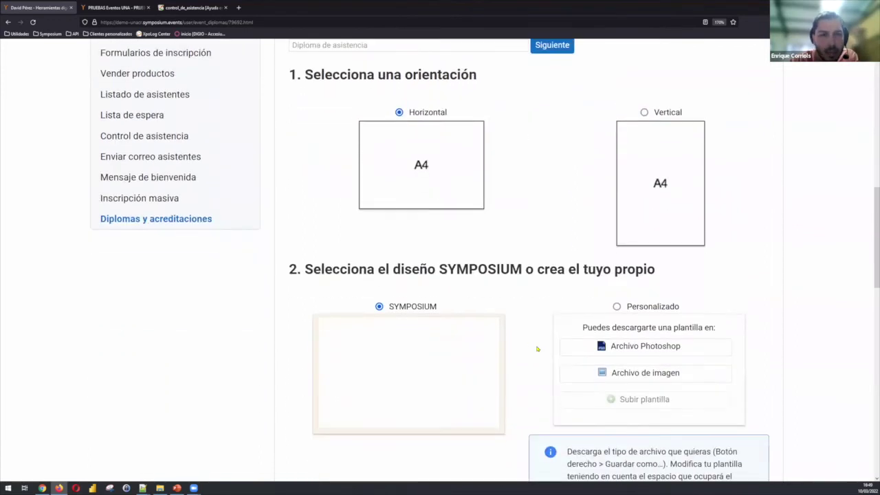
scroll(84, 336, up, 3)
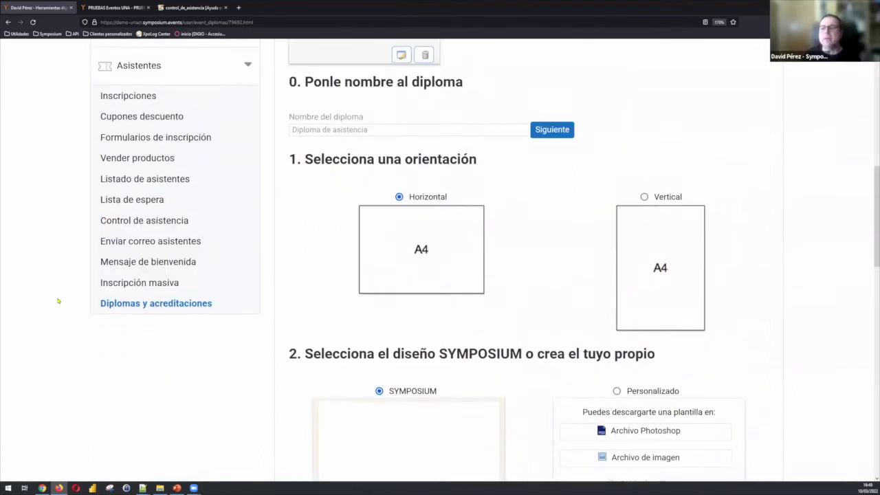
click(126, 276)
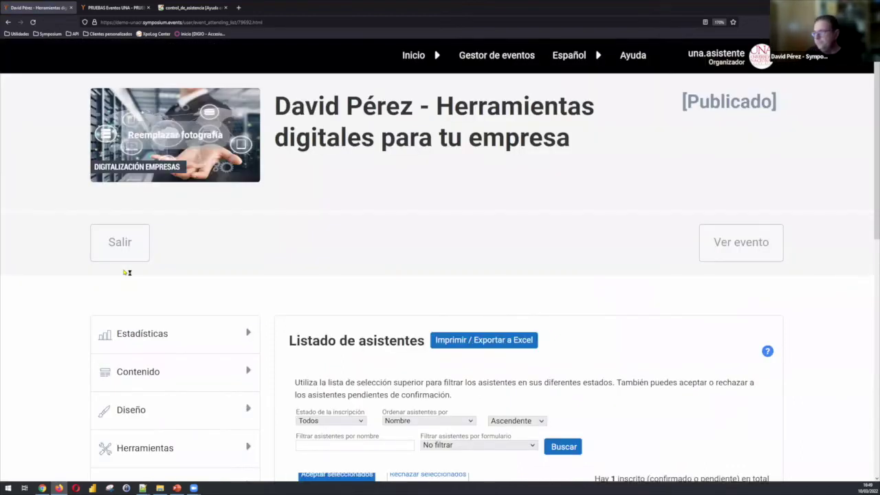
View the Imprimir / Exportar a Excel attendee list in a new tab, then return to the admin list.
scroll(560, 262, down, 2)
scroll(565, 261, down, 3)
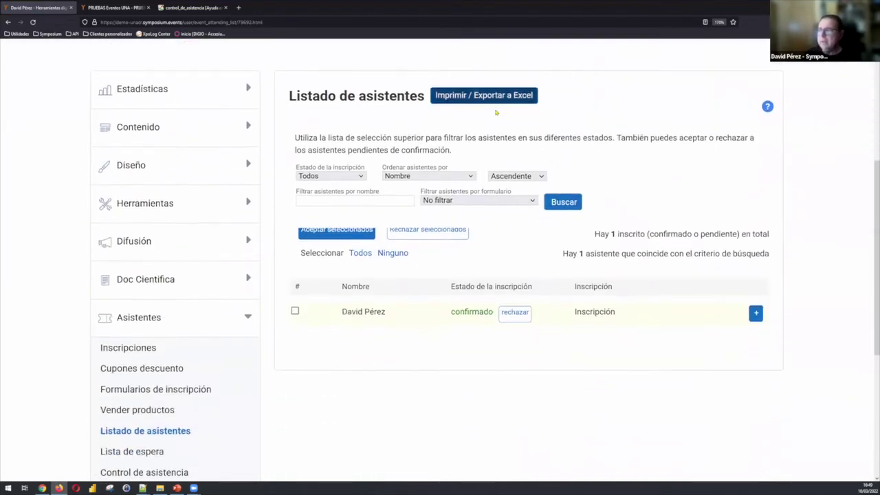
click(484, 99)
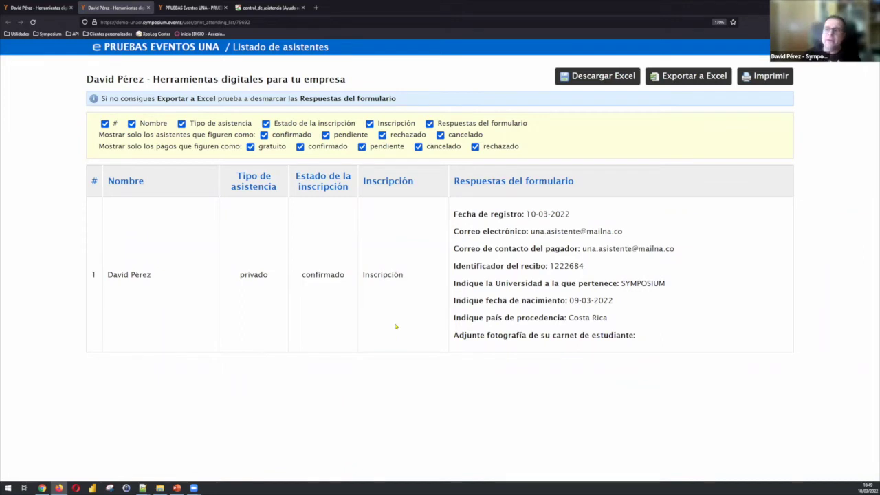
click(23, 4)
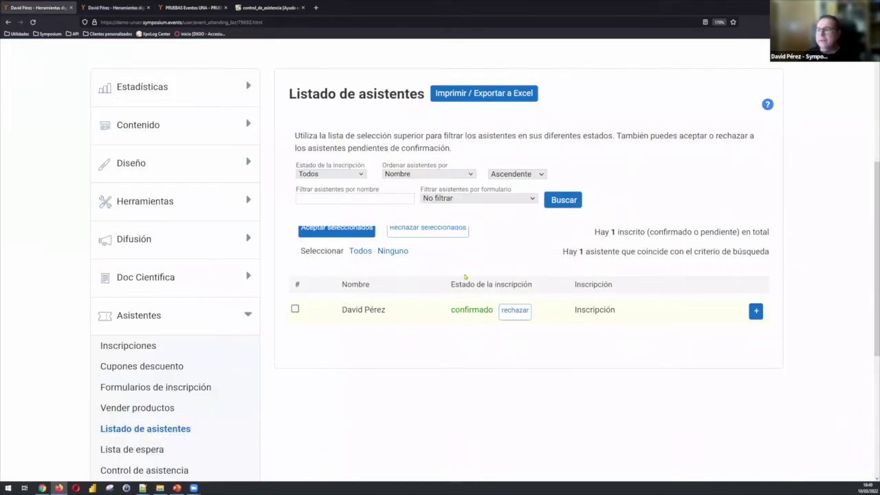
scroll(270, 334, down, 3)
scroll(184, 382, down, 2)
click(154, 371)
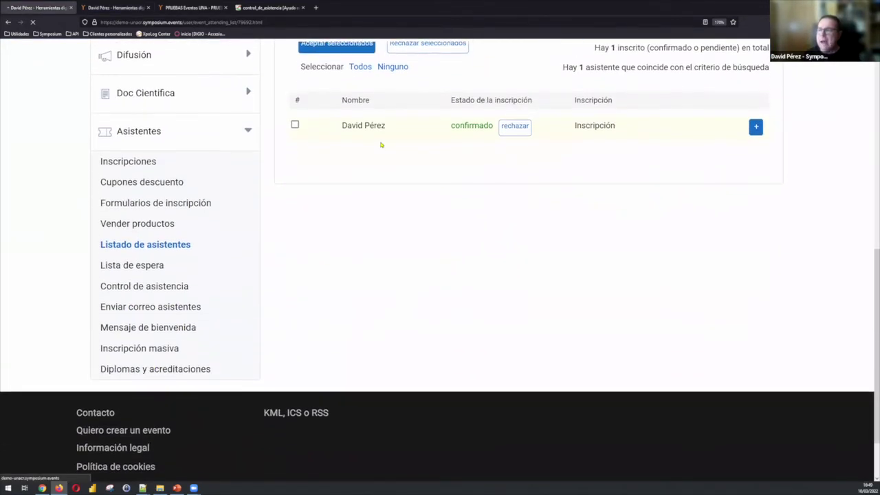
In the Diplomas tab, review Diploma de asistencia's orientation and design settings.
scroll(394, 291, down, 2)
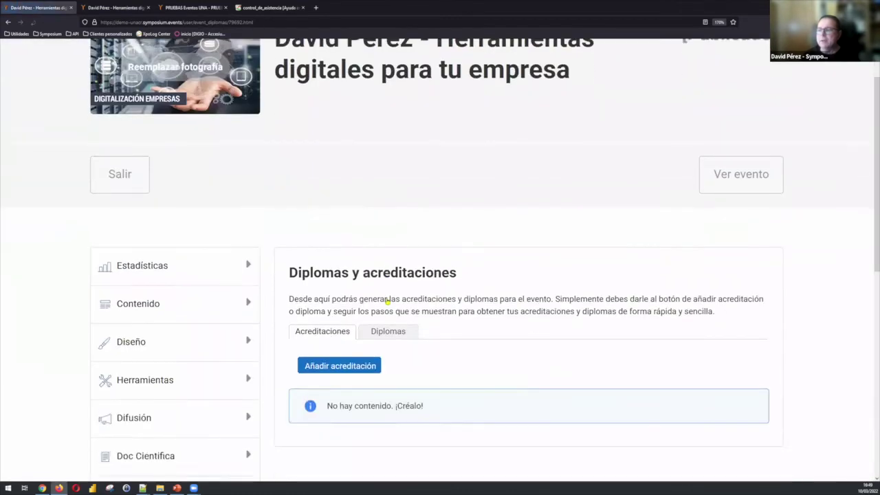
click(388, 274)
scroll(531, 235, down, 5)
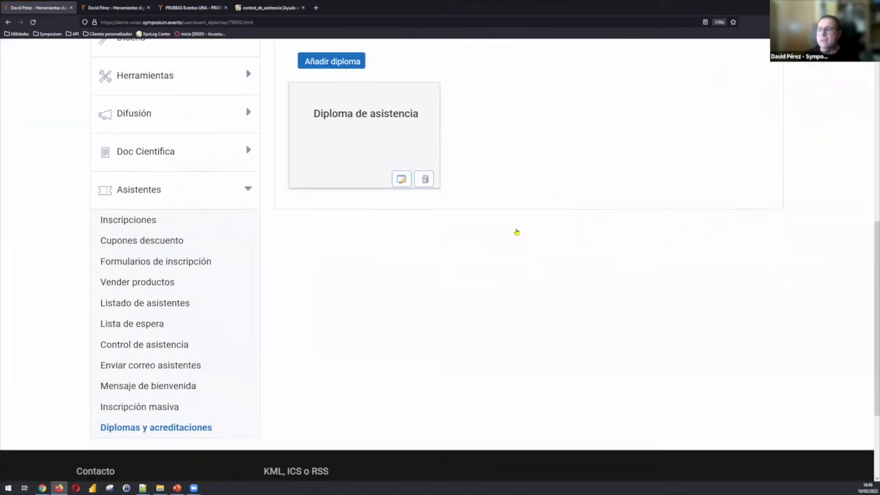
click(401, 135)
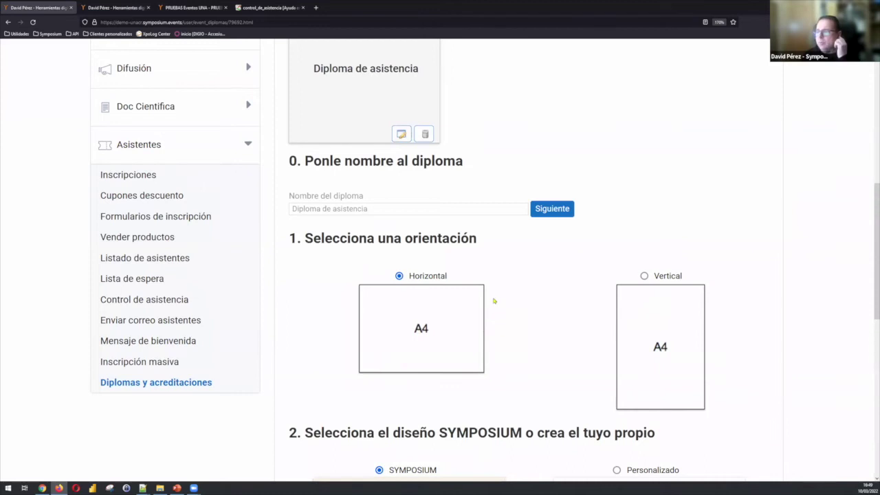
scroll(467, 253, down, 3)
scroll(468, 255, down, 6)
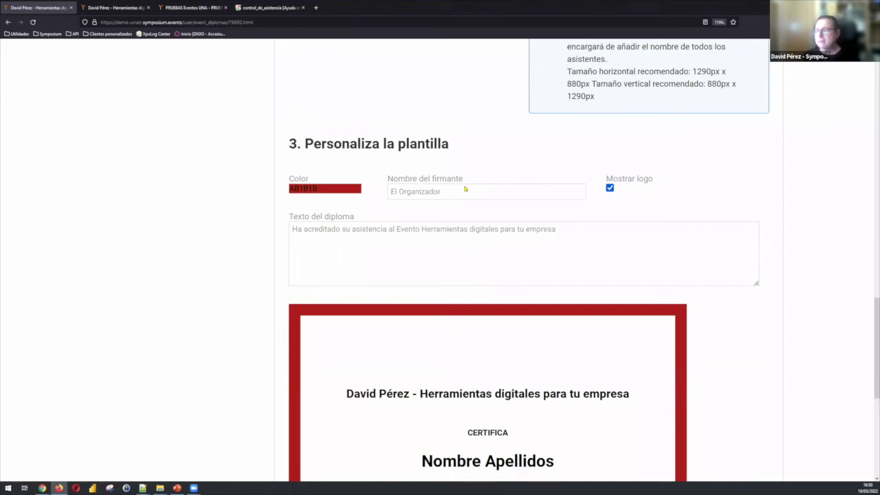
scroll(481, 256, down, 2)
scroll(480, 248, up, 1)
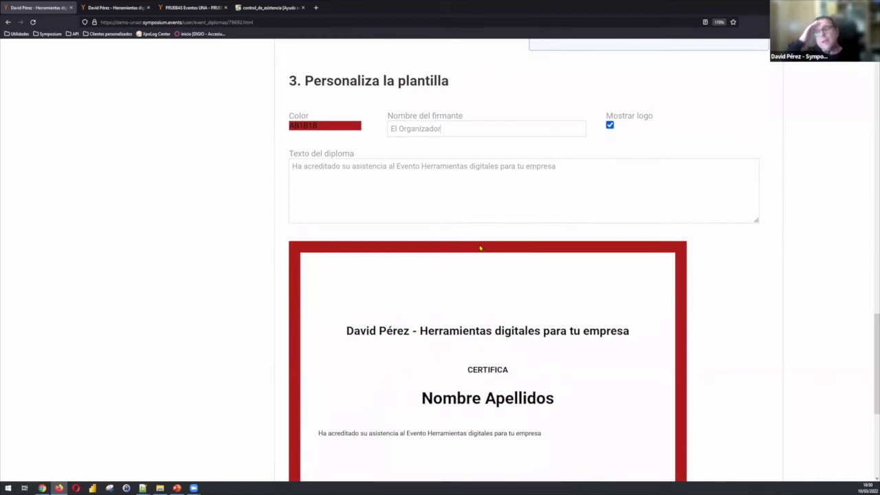
Review the diploma's message text and customization, then begin a new blank diploma.
click(627, 191)
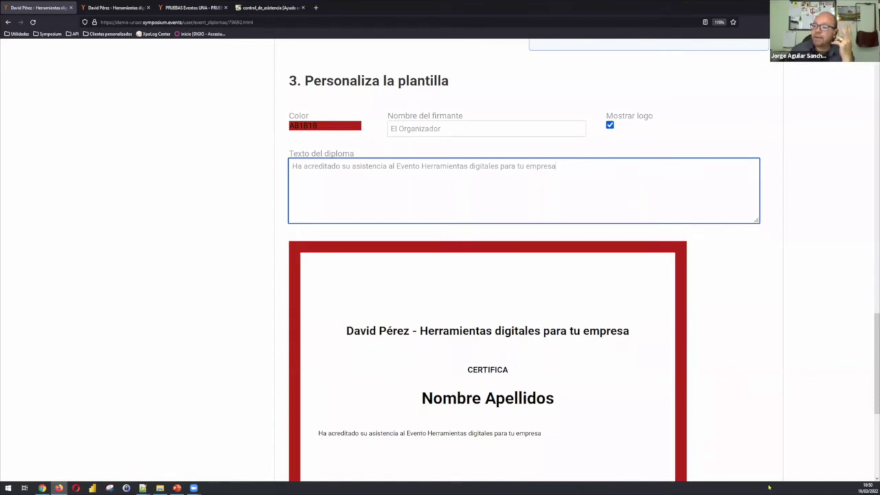
scroll(371, 192, up, 10)
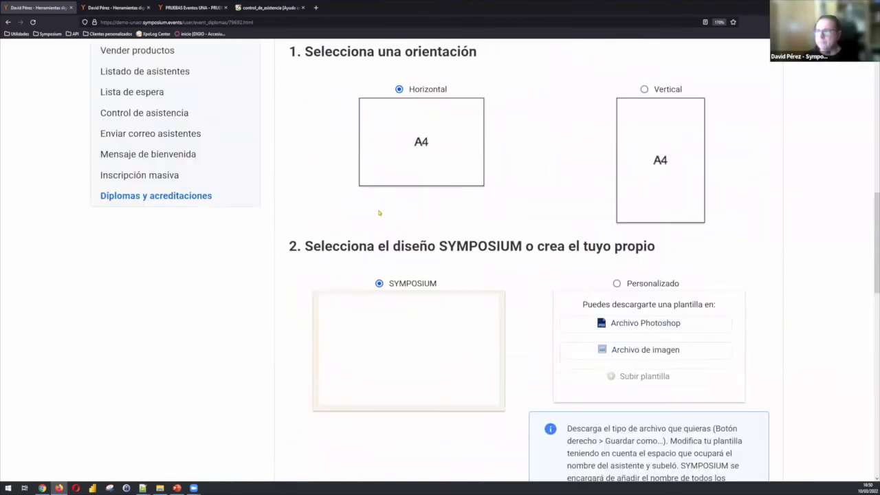
scroll(397, 315, up, 4)
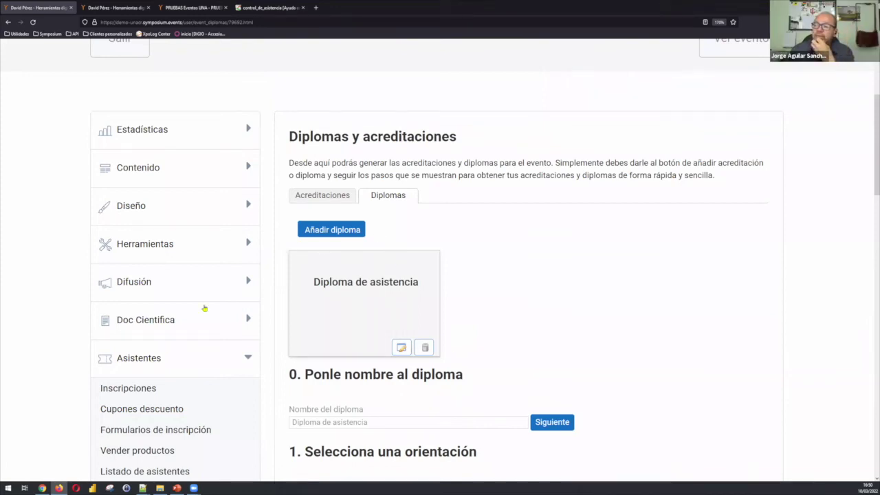
scroll(229, 363, down, 4)
scroll(337, 190, up, 2)
scroll(337, 191, up, 1)
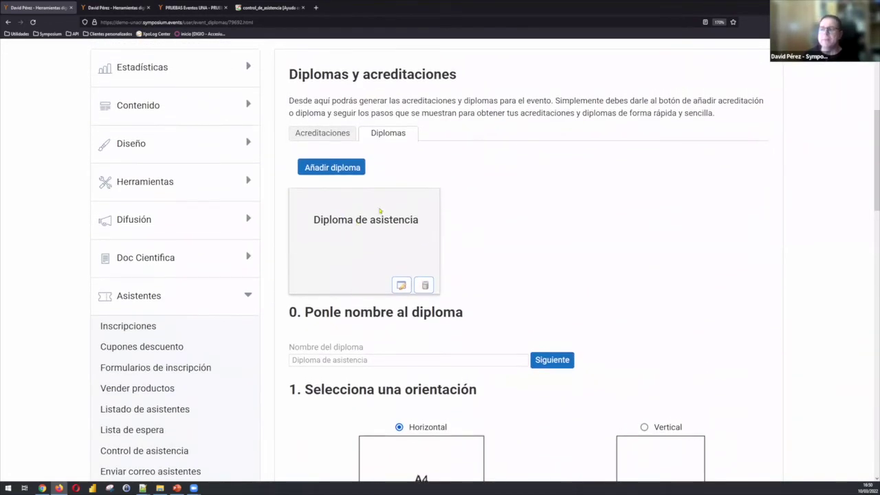
click(344, 173)
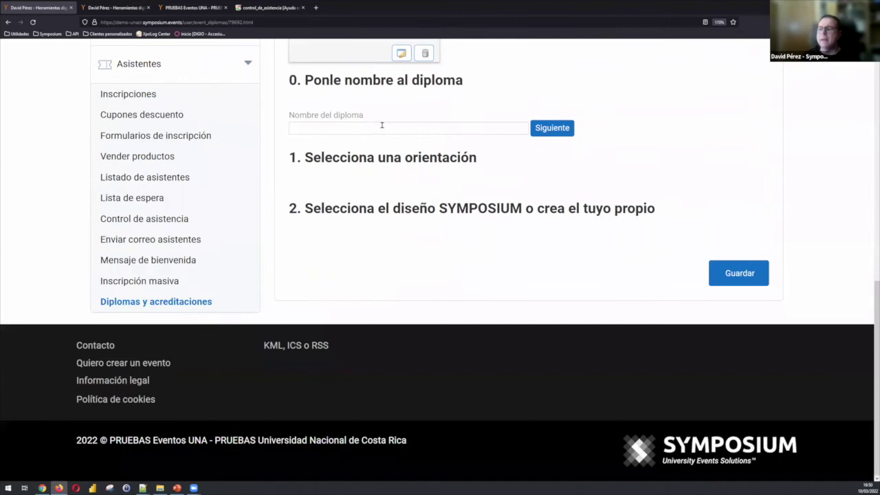
Name the new diploma 'Diploma para Familiares' and make it horizontal.
text(Diploma)
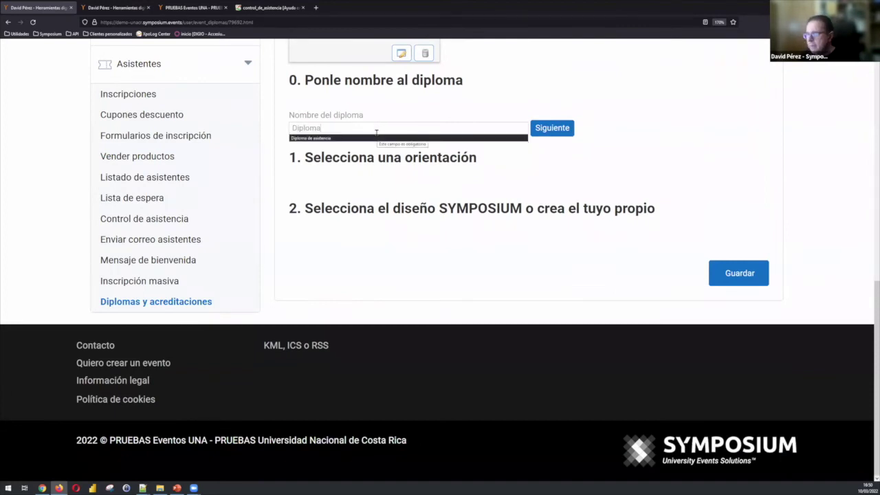
text( para Fami)
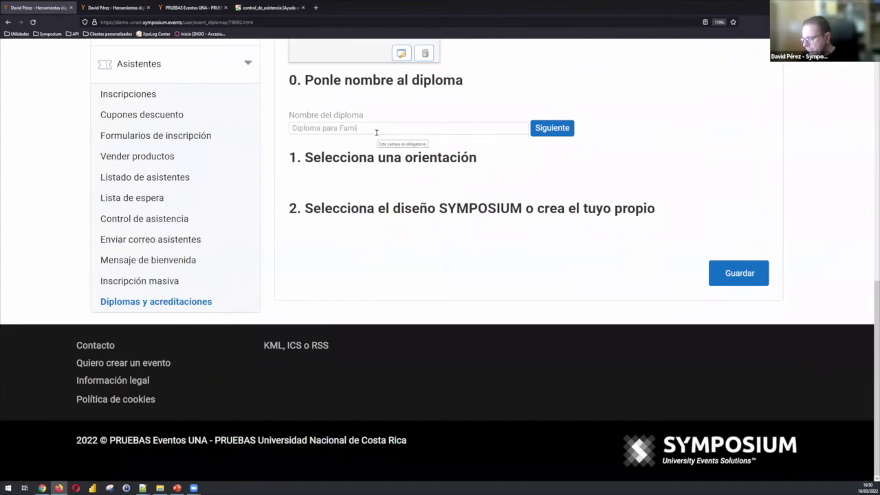
text(liares)
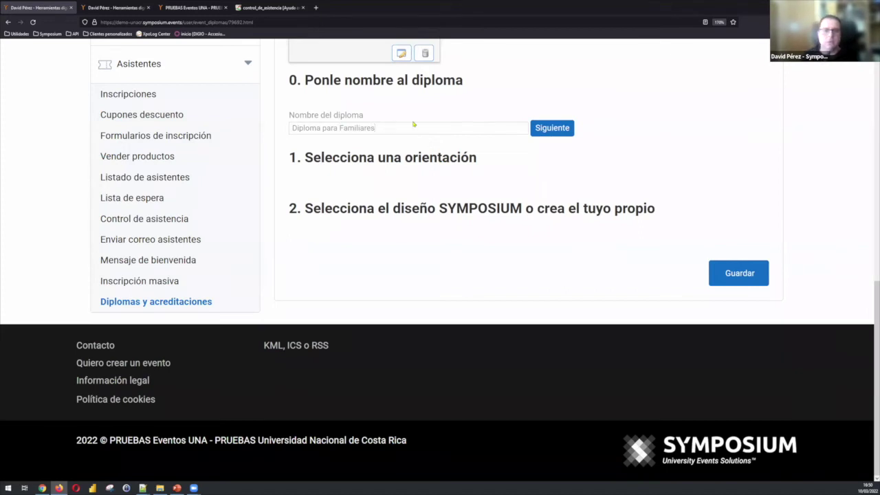
click(548, 131)
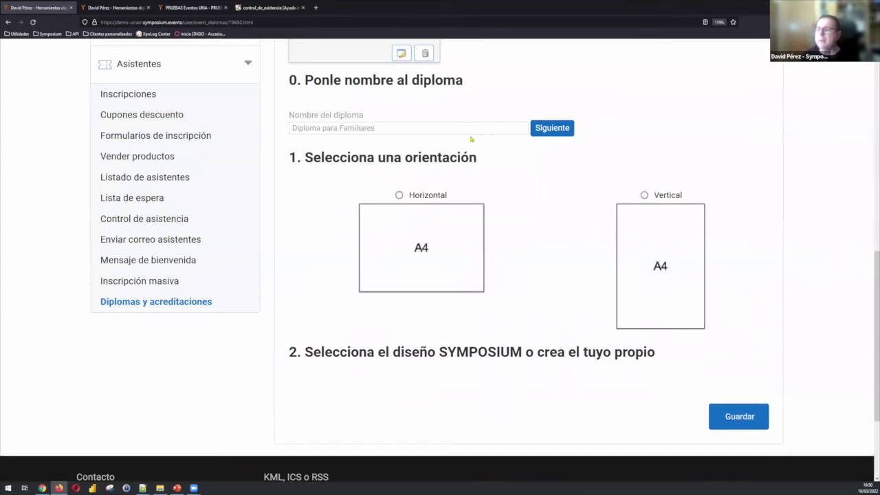
click(432, 196)
scroll(547, 186, down, 5)
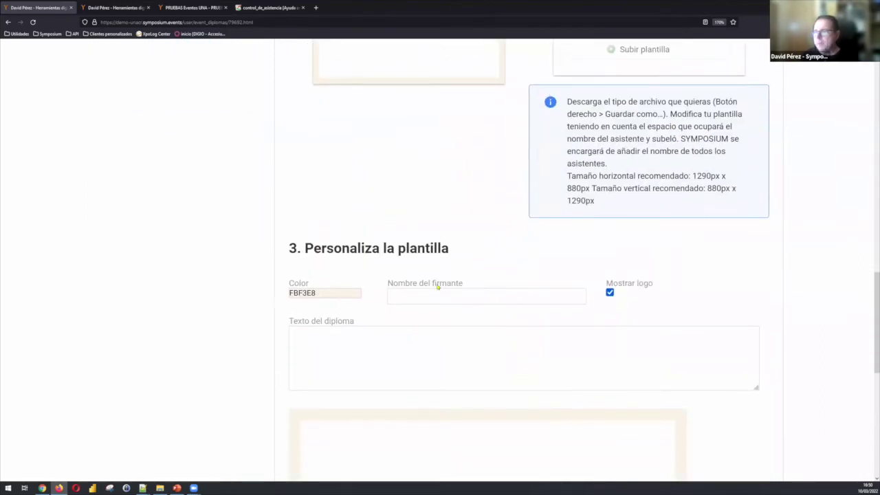
scroll(439, 105, down, 3)
Set signer 'La organización' and text 'En agradecimiento por su colaboración', then save the diploma.
click(438, 108)
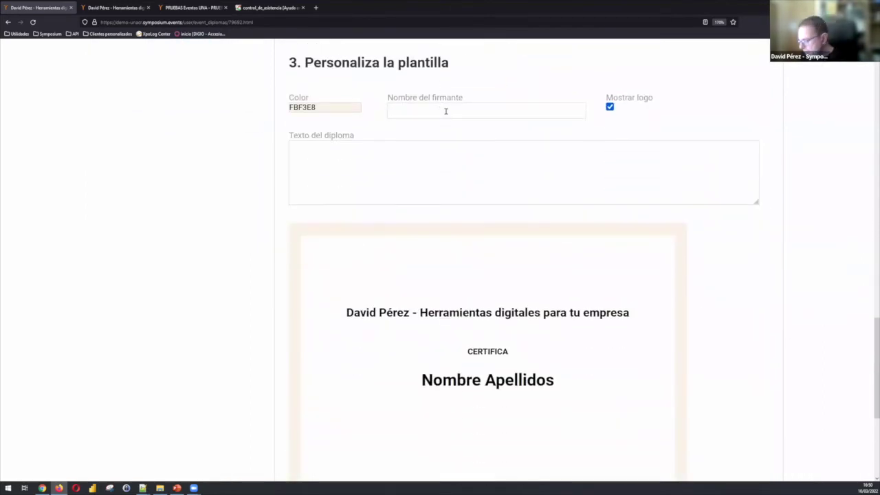
text(La organi)
text(zació)
key(Tab)
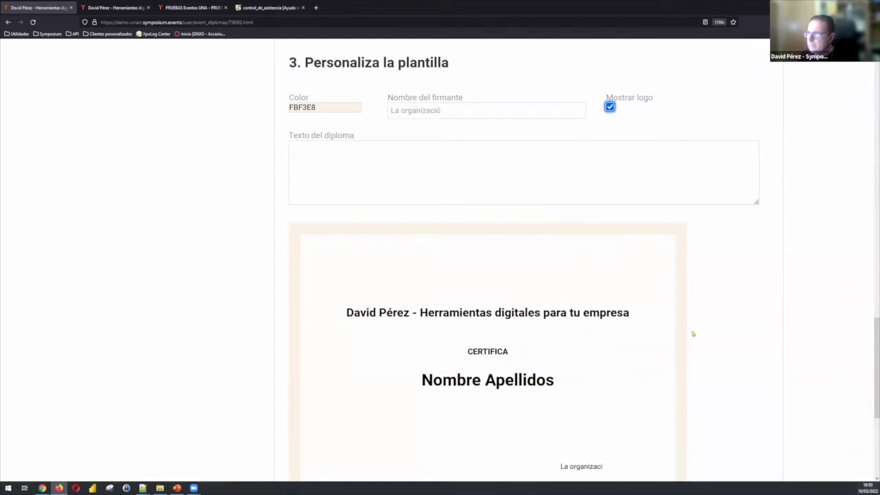
click(536, 113)
text(n)
key(Tab)
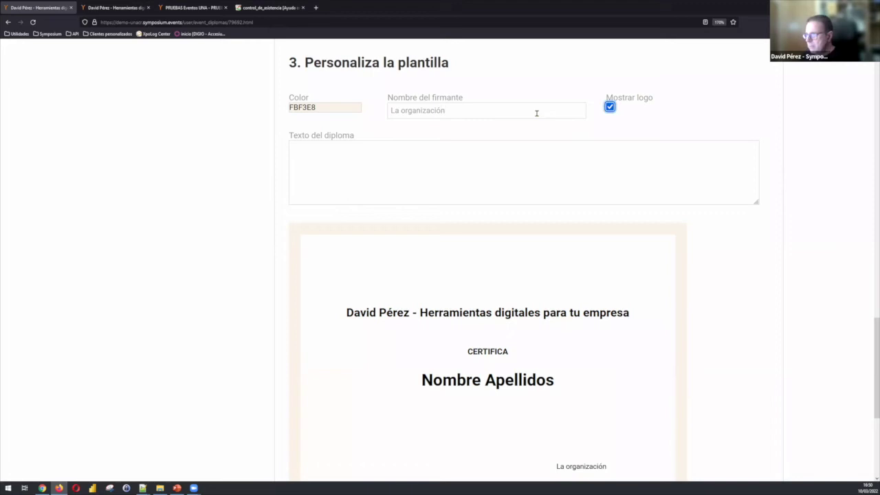
click(508, 152)
text(En agradecimien)
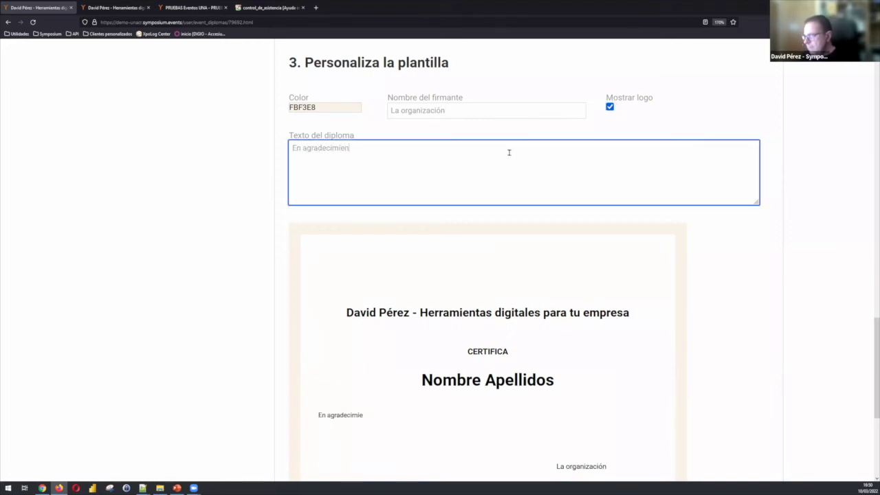
text(to por su colaboración)
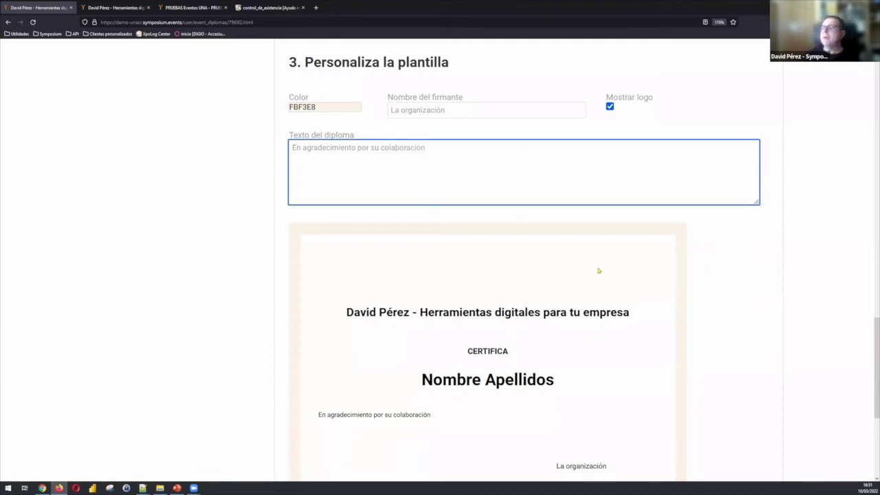
scroll(599, 271, down, 3)
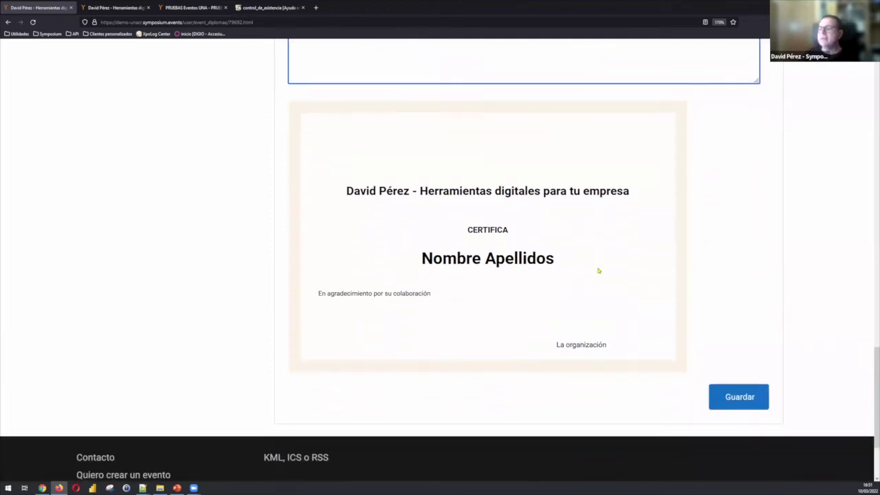
click(737, 395)
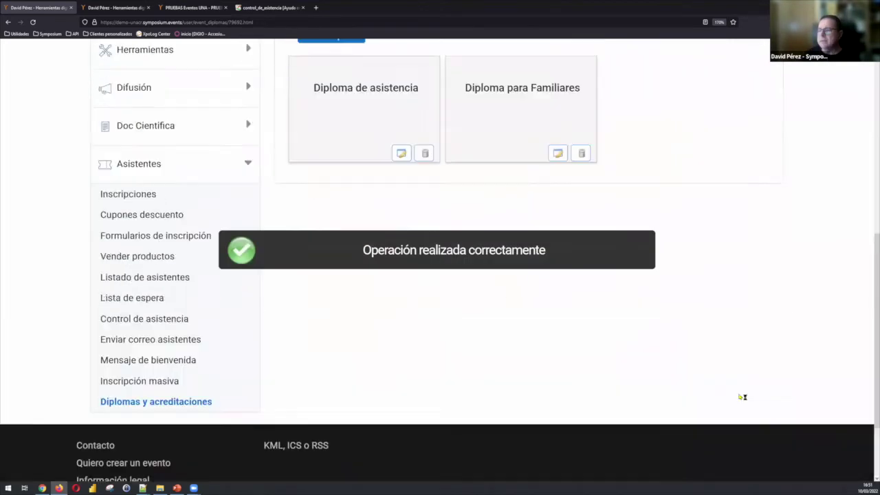
Open Diploma para Familiares' print options and show the Tipo de inscripción choices.
scroll(612, 279, down, 4)
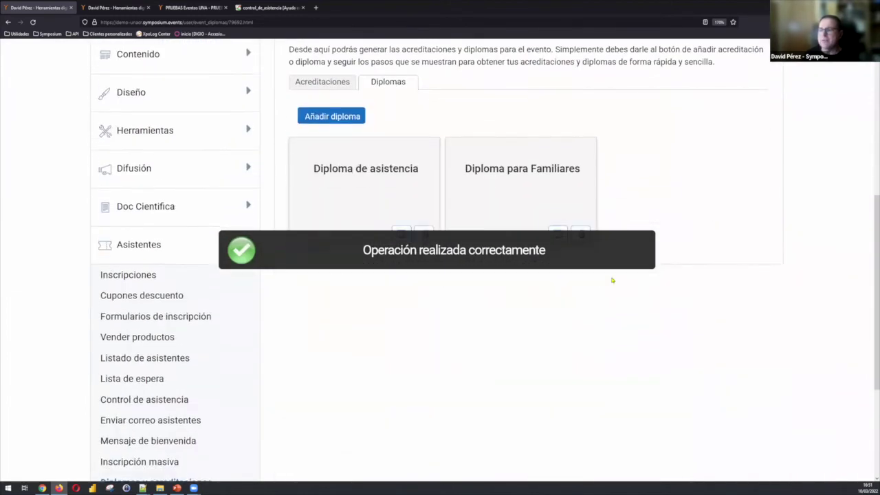
click(558, 186)
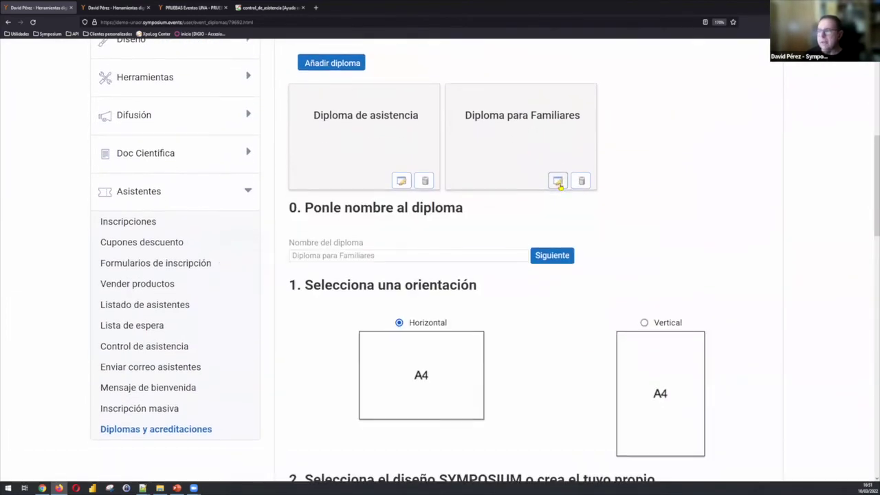
scroll(552, 187, down, 3)
scroll(551, 187, down, 10)
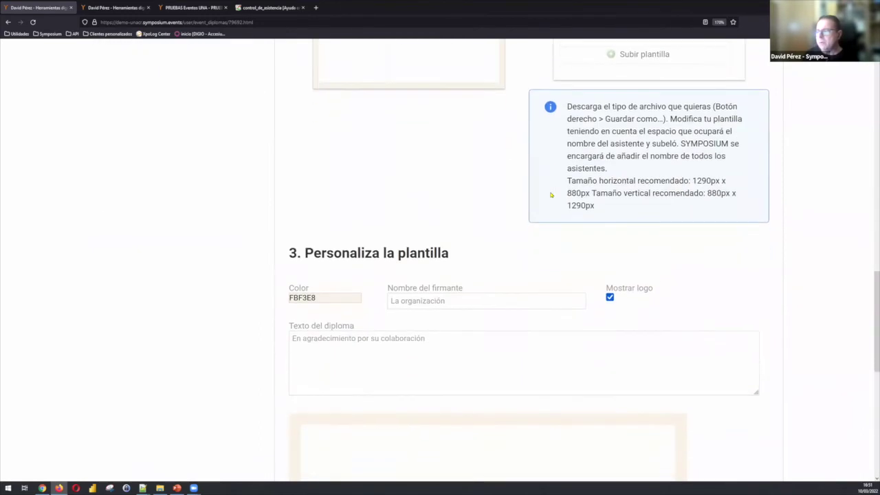
click(673, 338)
click(395, 241)
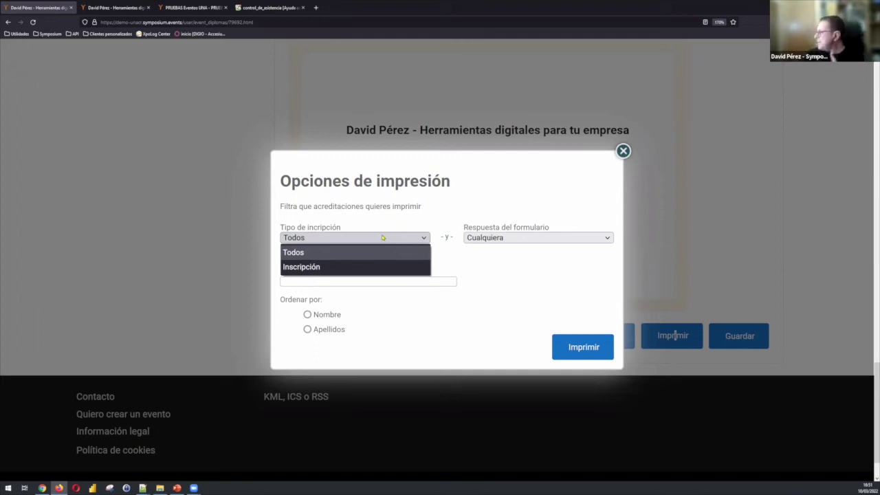
Leave the print filters at Todos registration types and Cualquiera form response.
click(504, 239)
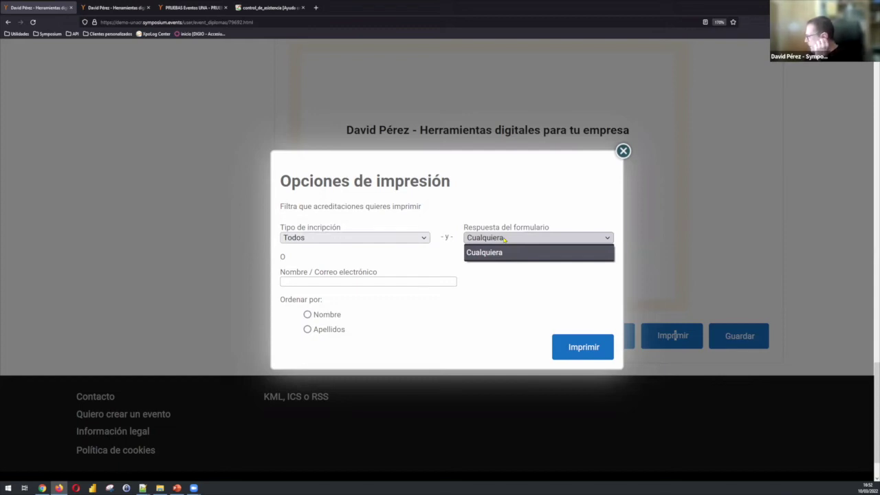
click(623, 151)
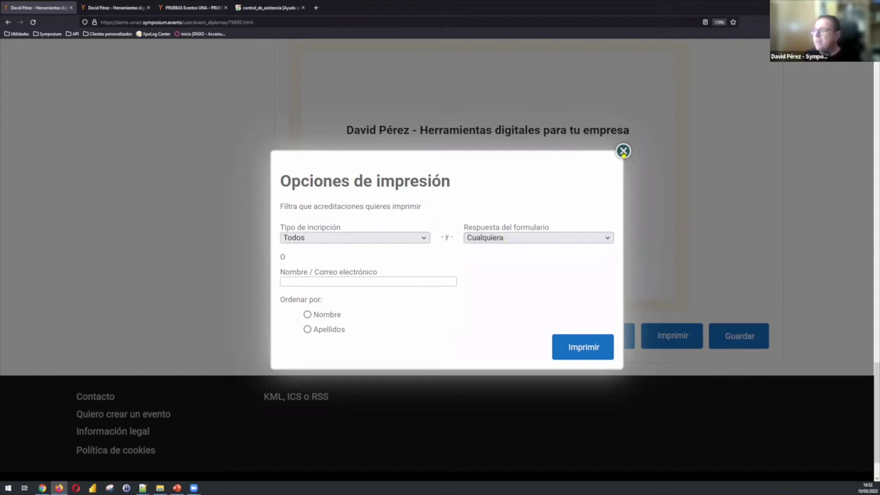
Clear the Nombre del firmante field.
scroll(460, 196, down, 5)
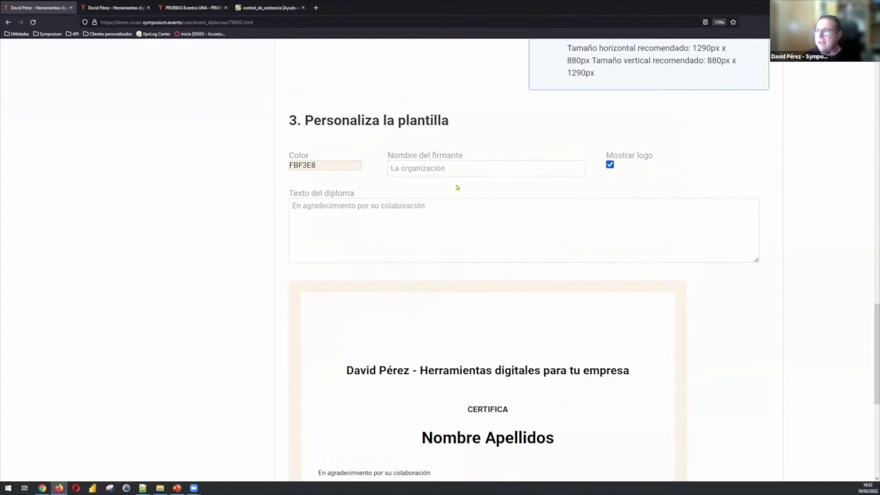
triple_click(419, 173)
key(BackSpace)
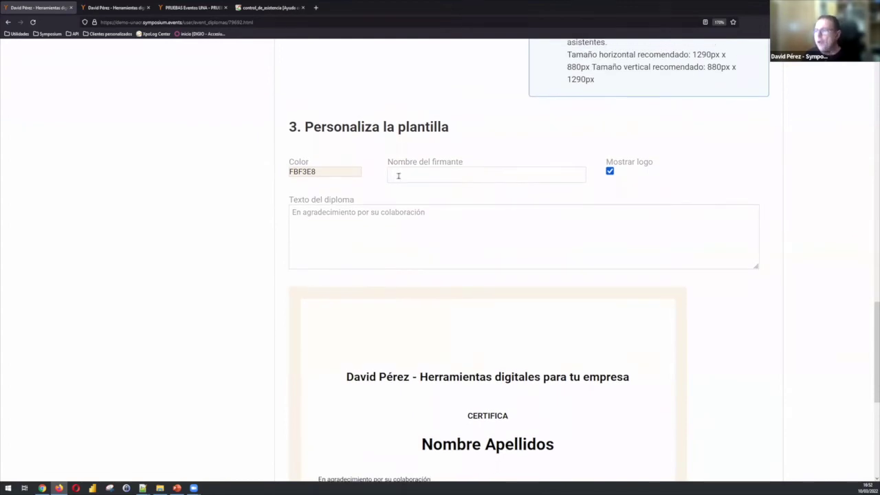
Make the diploma text begin with a 'Firmado por<br>' line.
click(439, 223)
scroll(410, 183, down, 2)
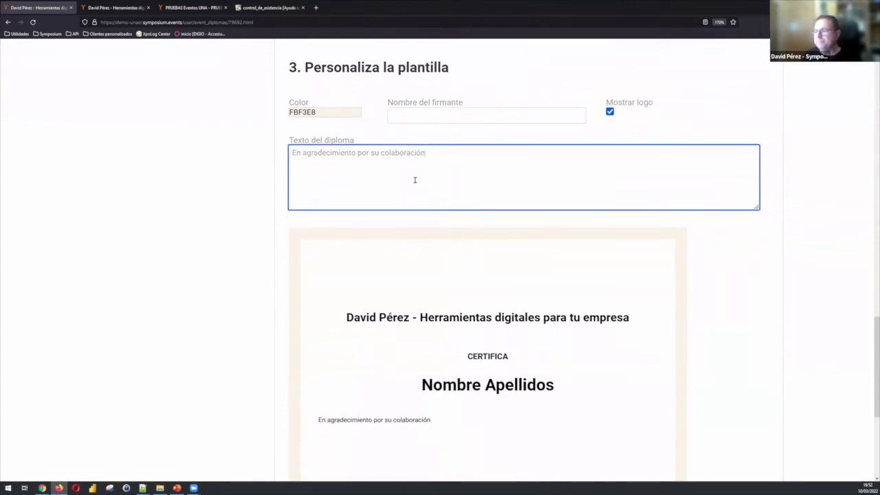
drag(448, 151, 232, 150)
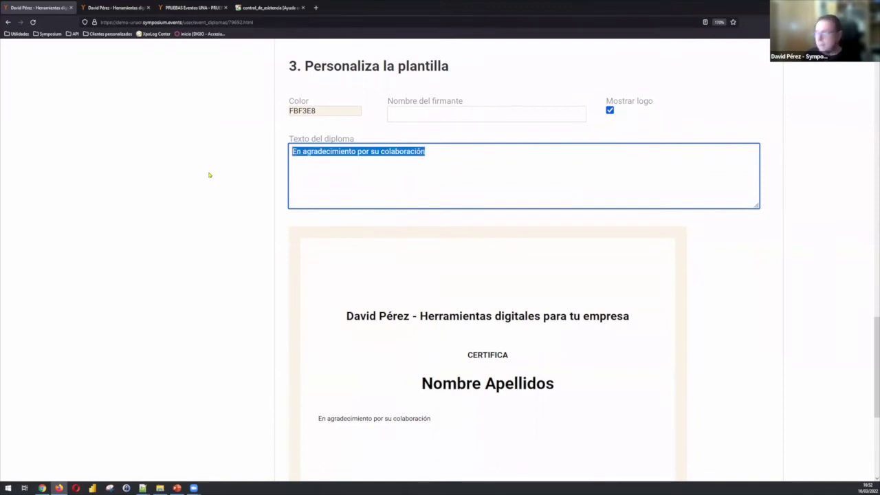
key(BackSpace)
key(Return)
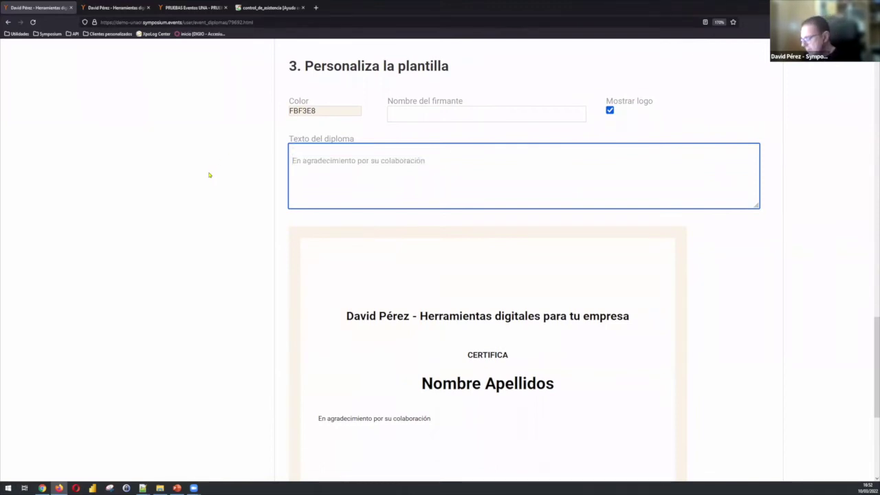
text(Firmado por)
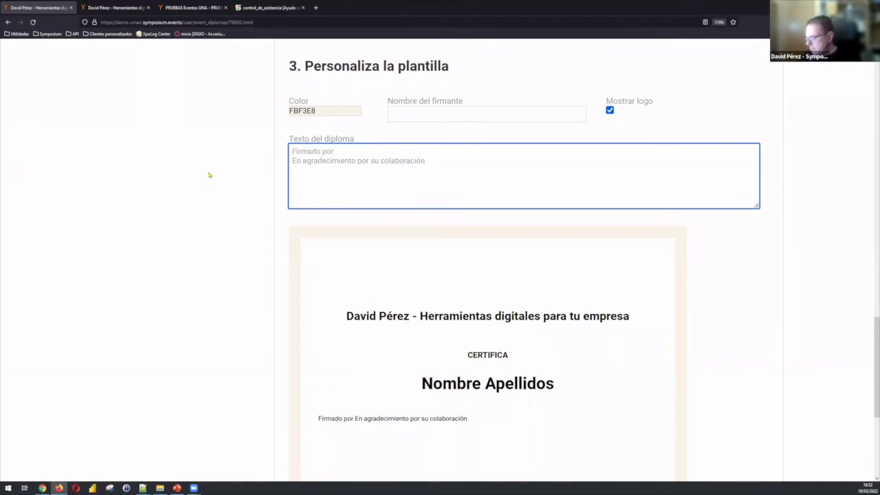
text(<br>)
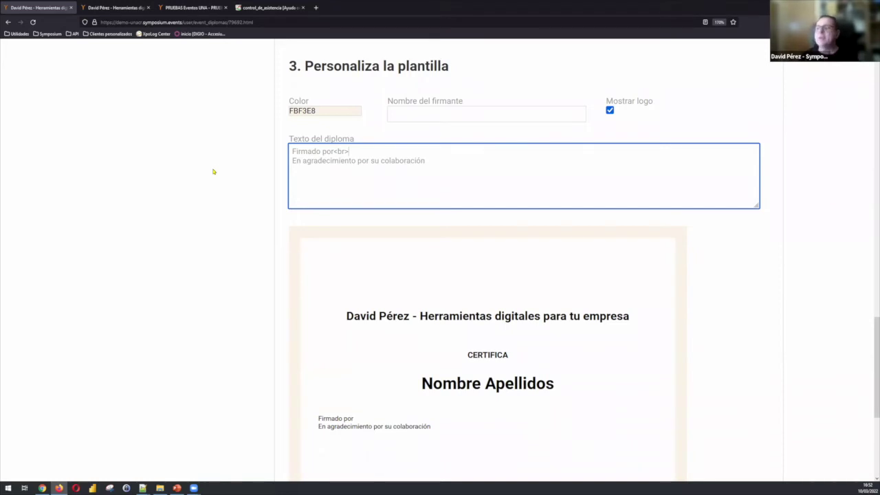
click(471, 161)
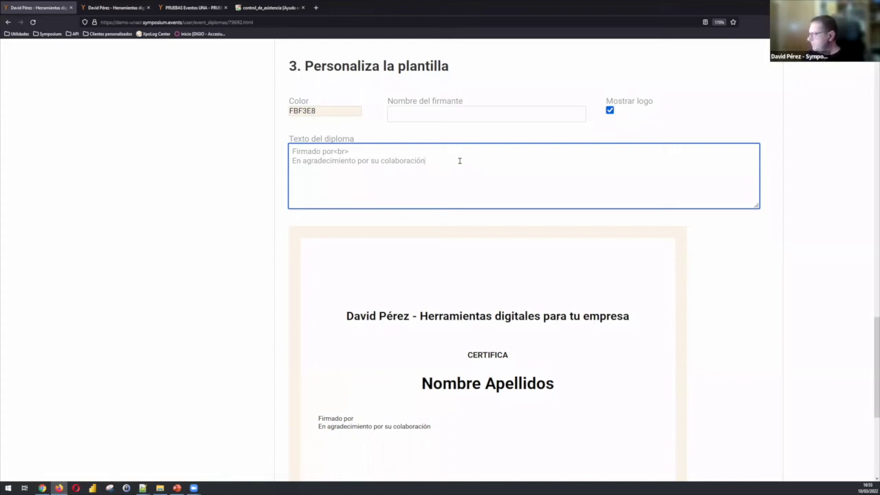
scroll(305, 174, down, 2)
scroll(310, 261, up, 3)
scroll(707, 302, down, 6)
scroll(260, 217, up, 10)
scroll(202, 200, up, 5)
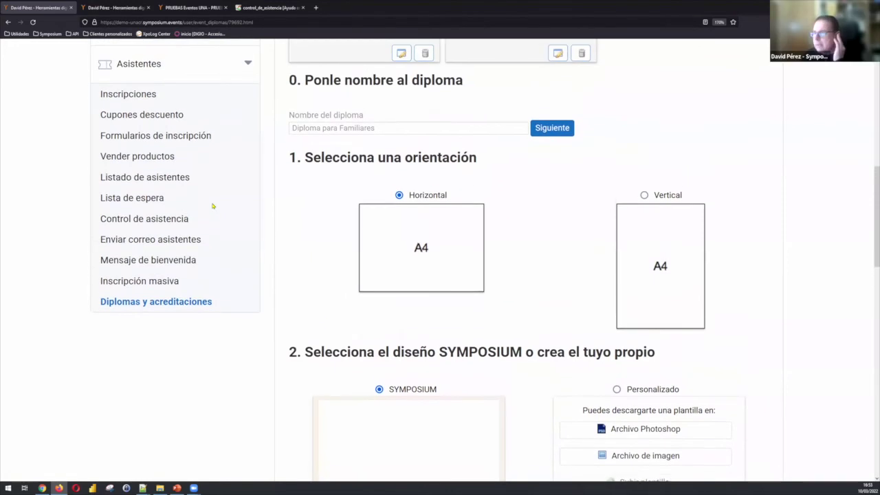
Leave the event editor via Inscripciones and Salir to return to Mis eventos.
click(130, 109)
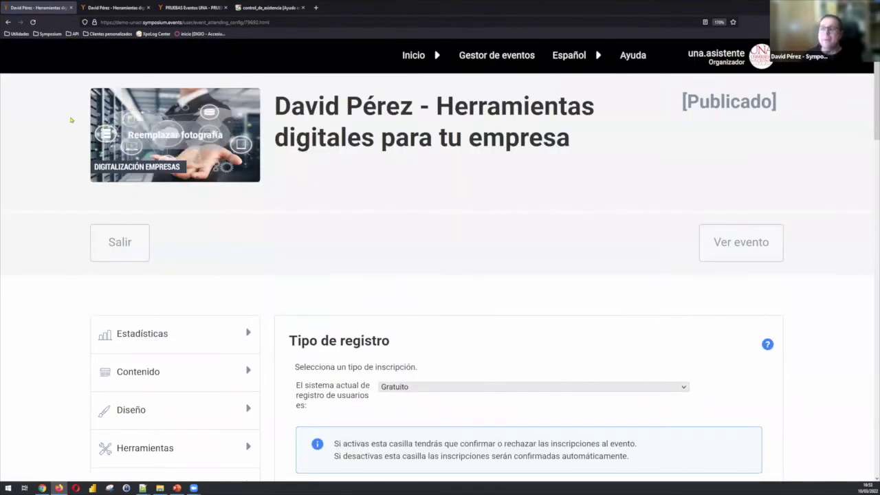
scroll(29, 194, down, 4)
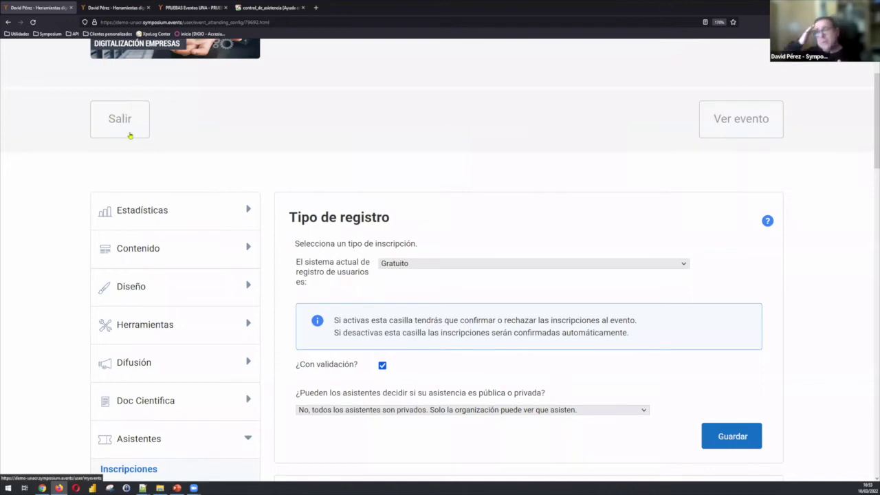
click(129, 120)
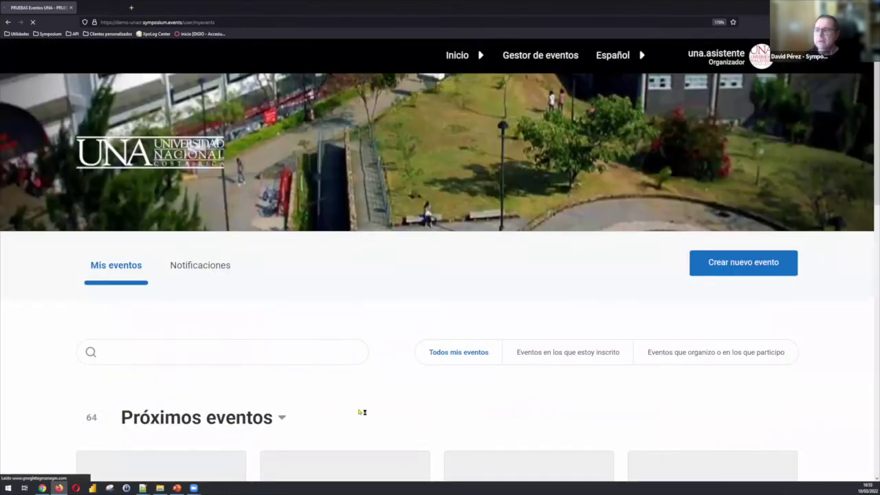
scroll(378, 403, down, 3)
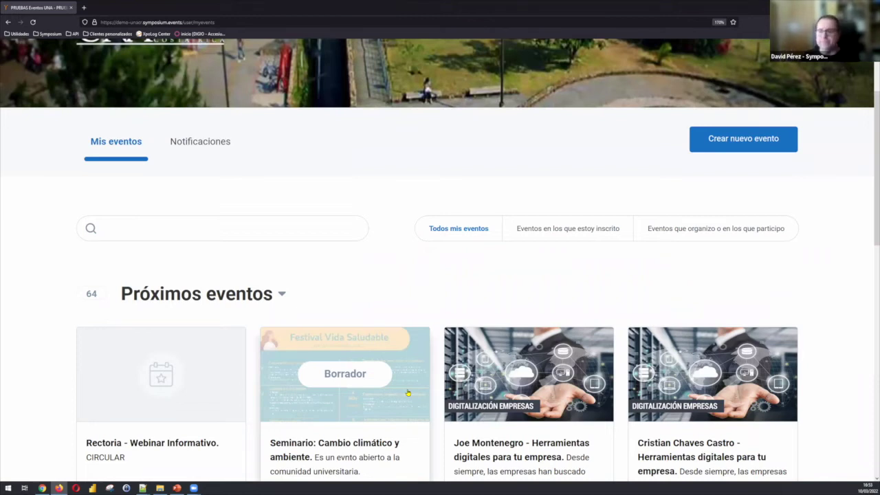
Search Mis eventos by the organiser's name and open the event card's organizer options.
click(209, 230)
text(david)
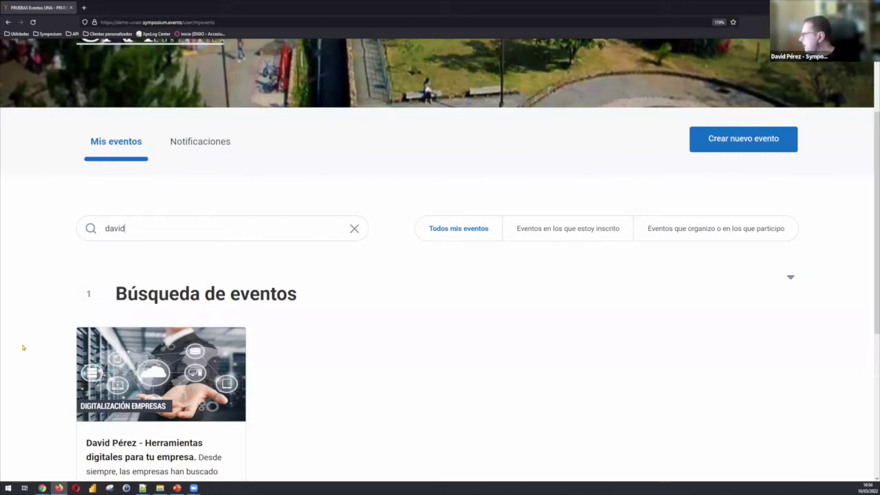
scroll(27, 333, down, 4)
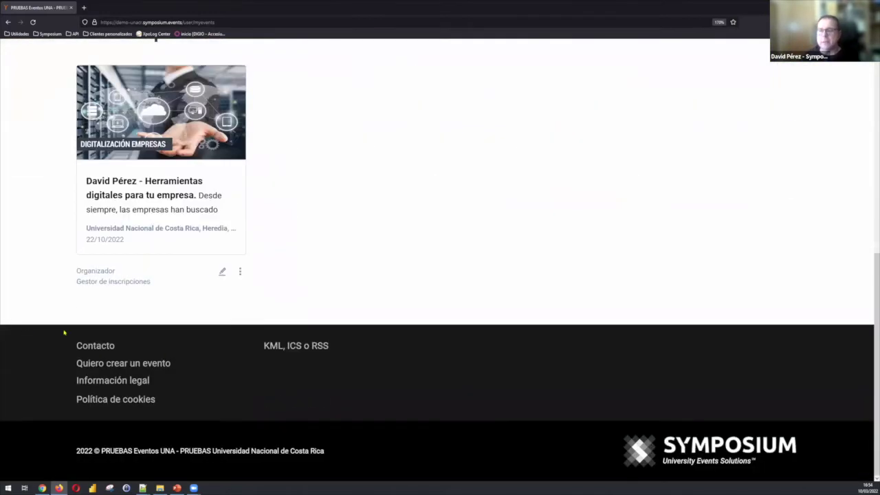
scroll(47, 239, up, 1)
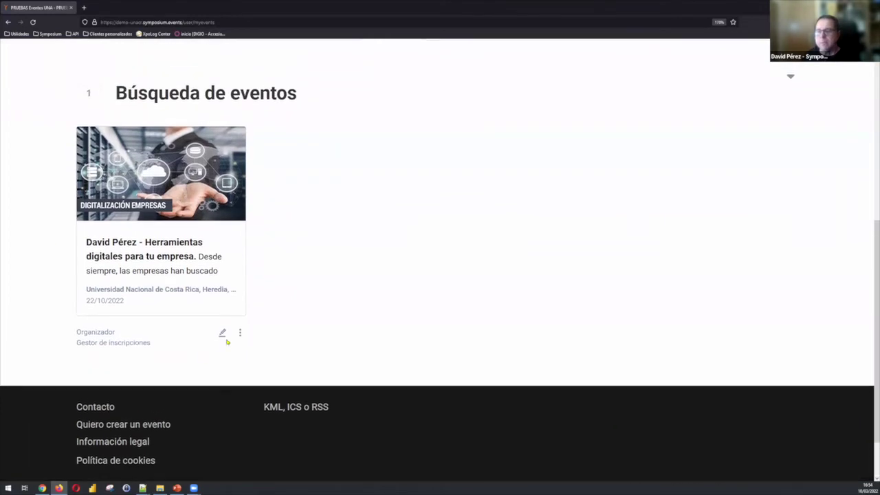
click(240, 332)
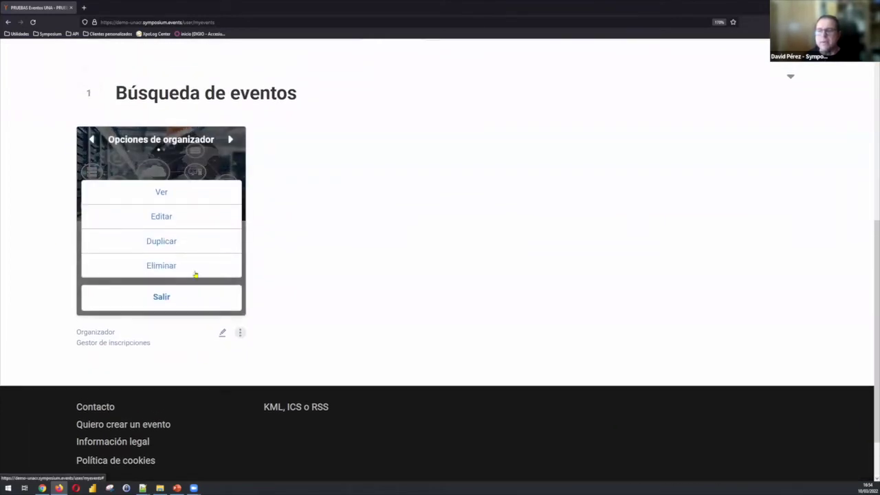
Duplicate the event as 'II Edición Herramientas digitales', prefixed with the organiser's name, dated 21–26 March 2022.
click(166, 246)
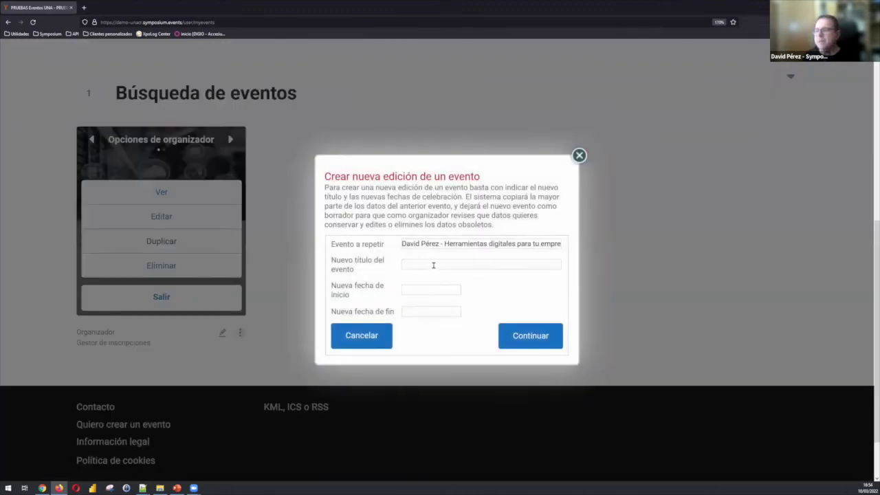
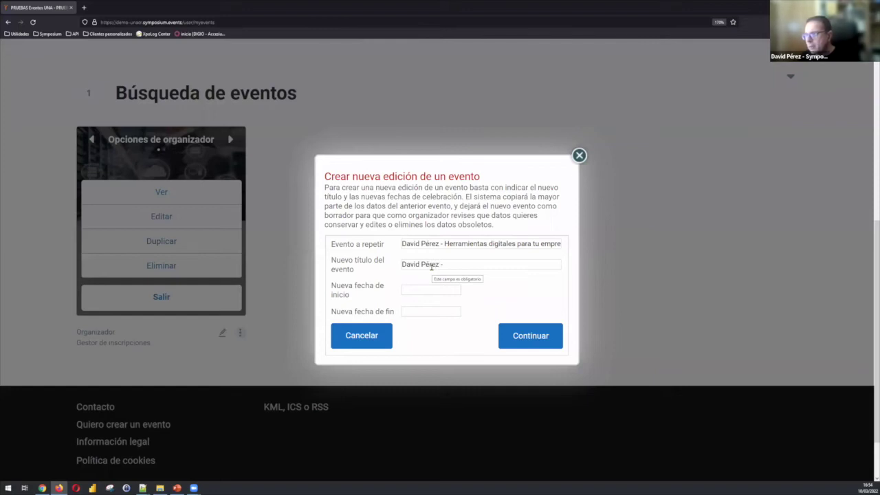
text( II Edi)
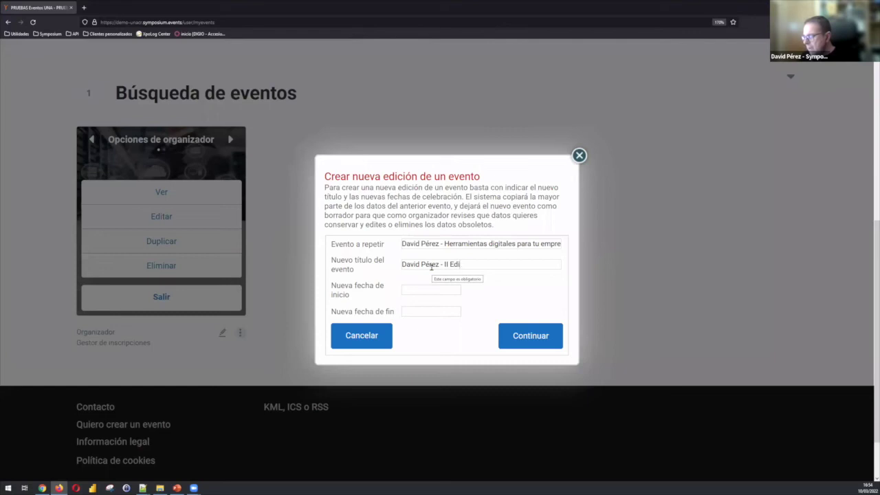
text(ción Herram)
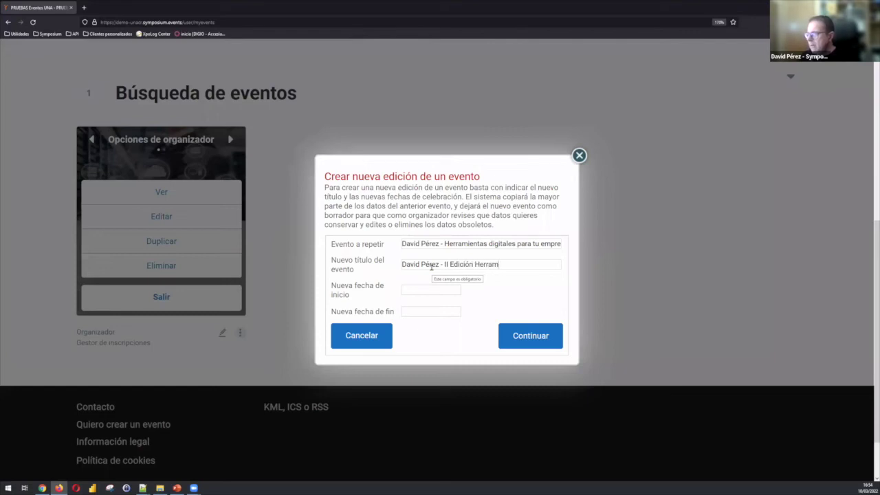
text(ientas digitales)
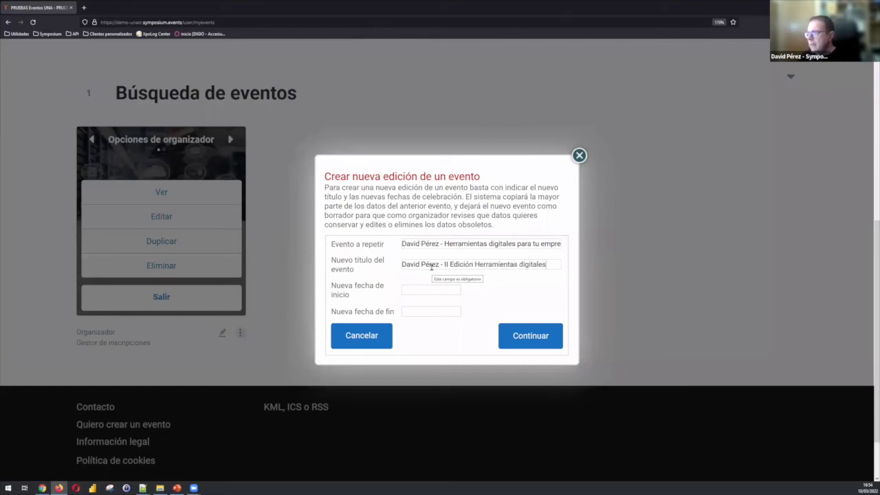
key(Tab)
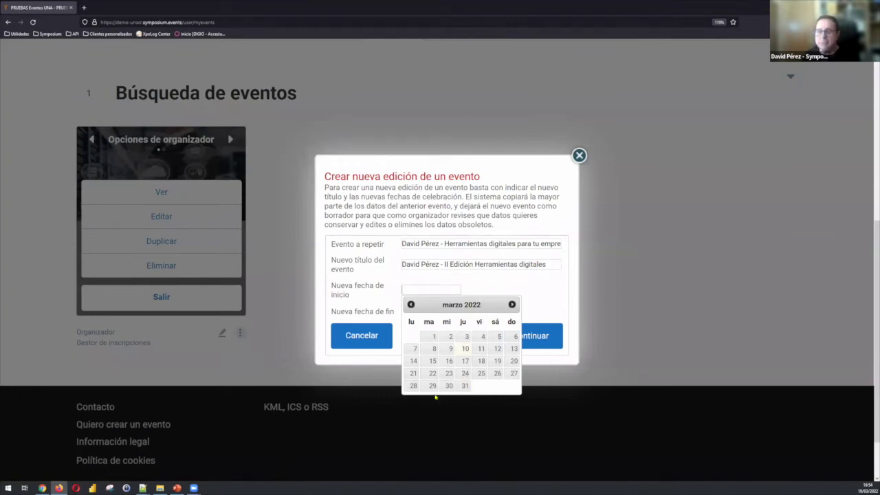
click(413, 374)
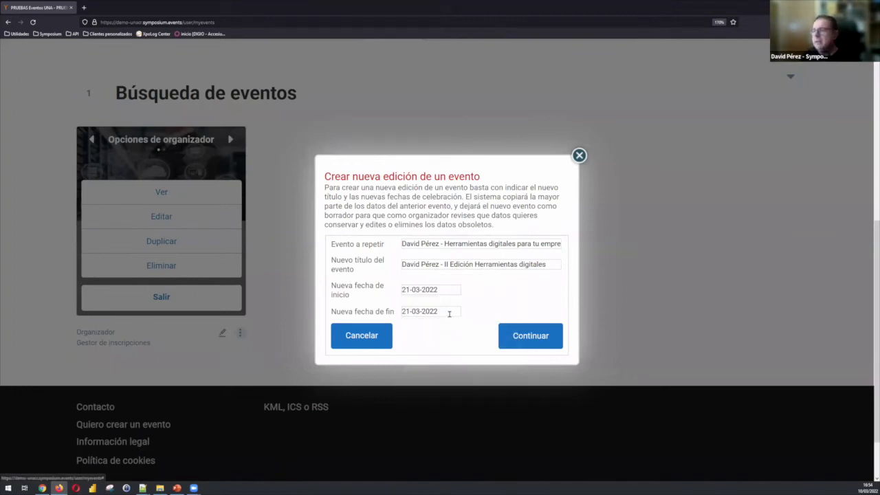
click(496, 398)
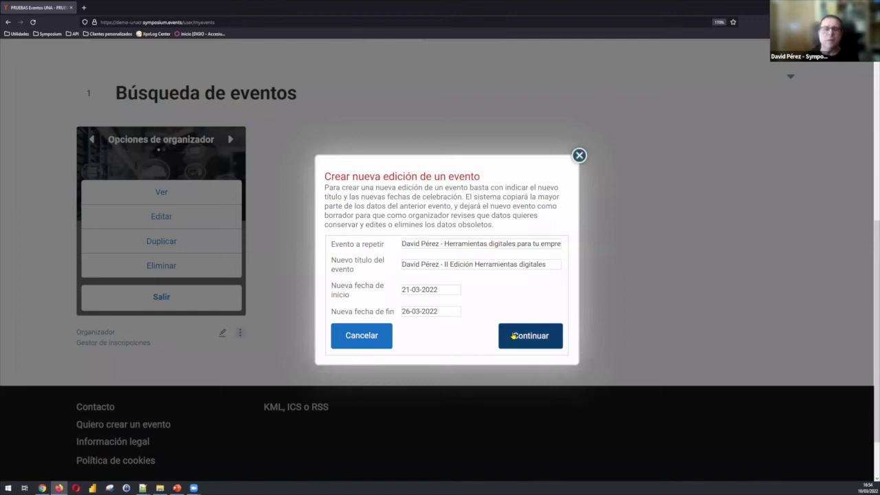
click(512, 335)
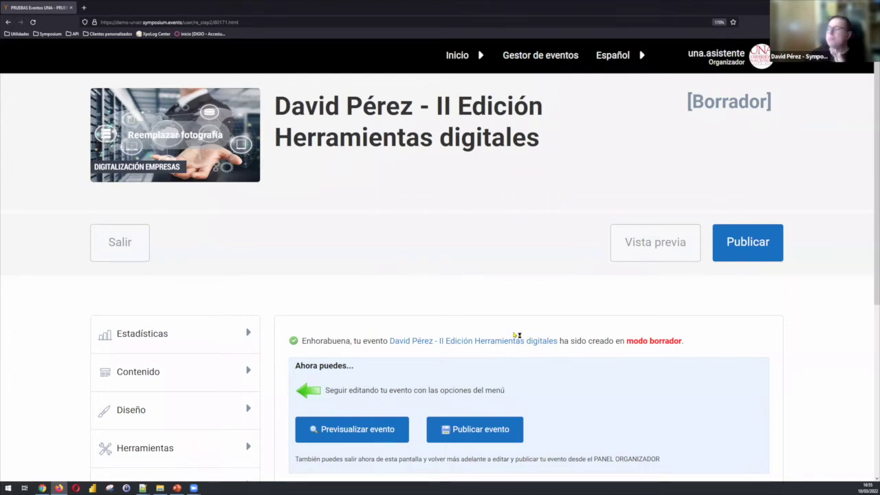
Scroll through the draft event's creation confirmation and its carried-over cover image.
scroll(629, 293, down, 2)
scroll(628, 293, down, 2)
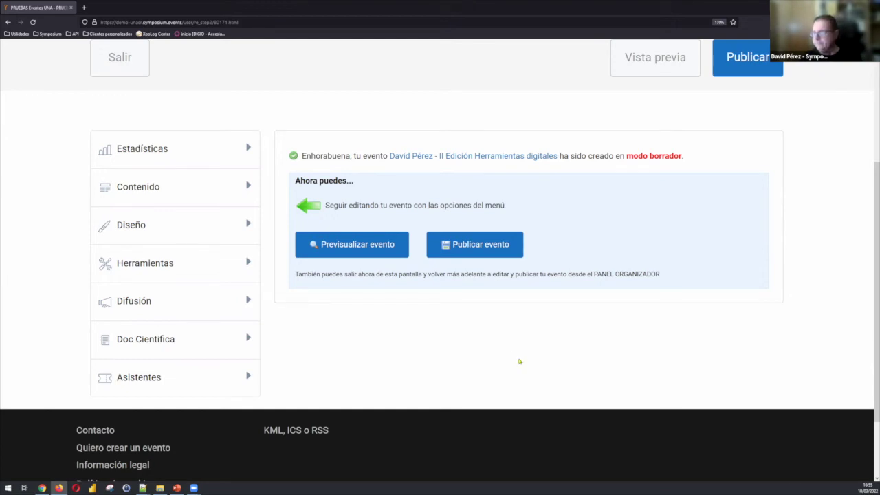
scroll(493, 354, down, 1)
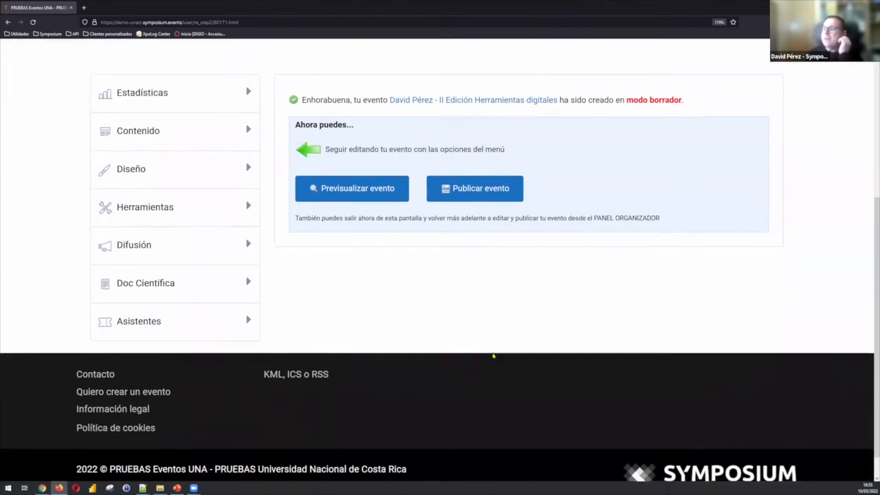
scroll(351, 273, up, 4)
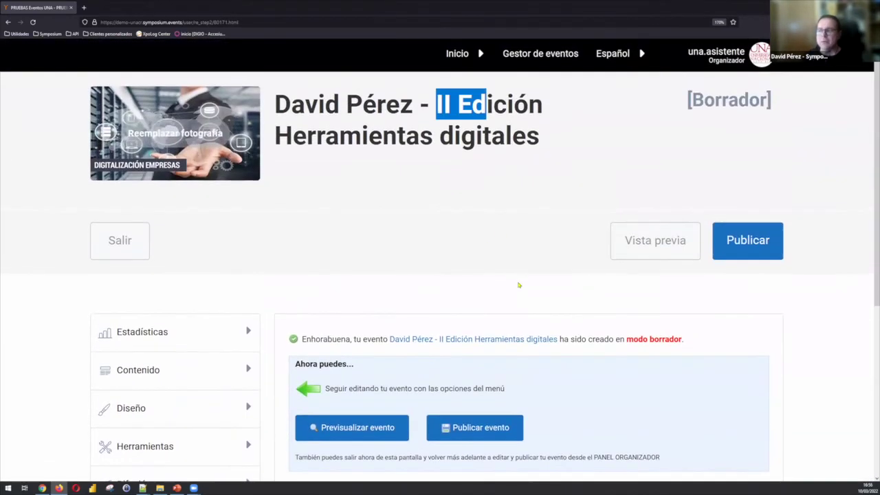
scroll(405, 233, down, 3)
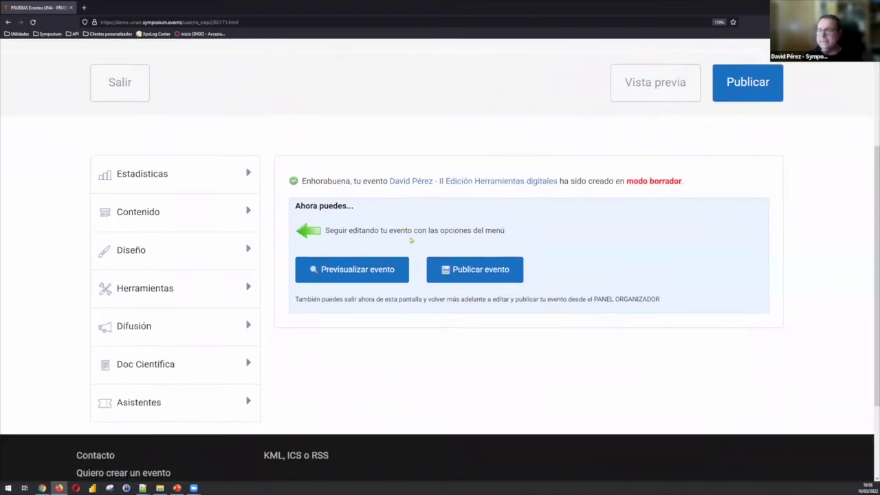
Open Asistentes > Inscripciones and review the free (Gratuito) registration settings.
click(160, 376)
click(126, 408)
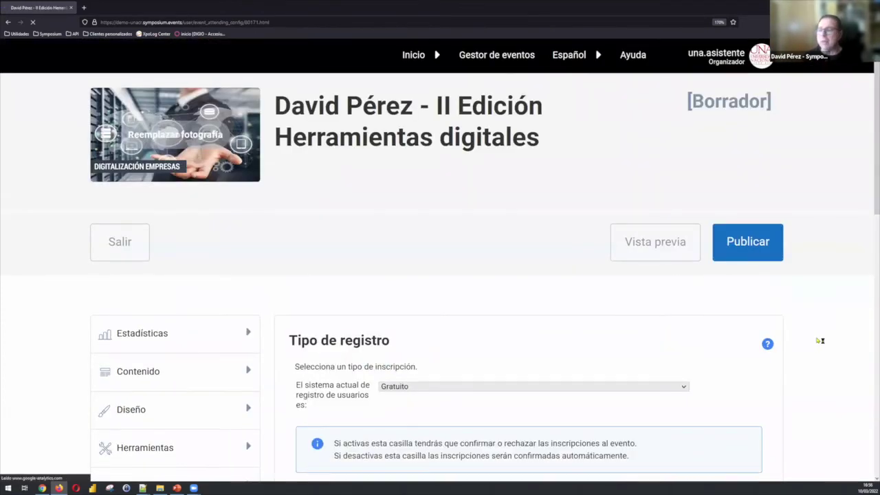
scroll(824, 340, down, 5)
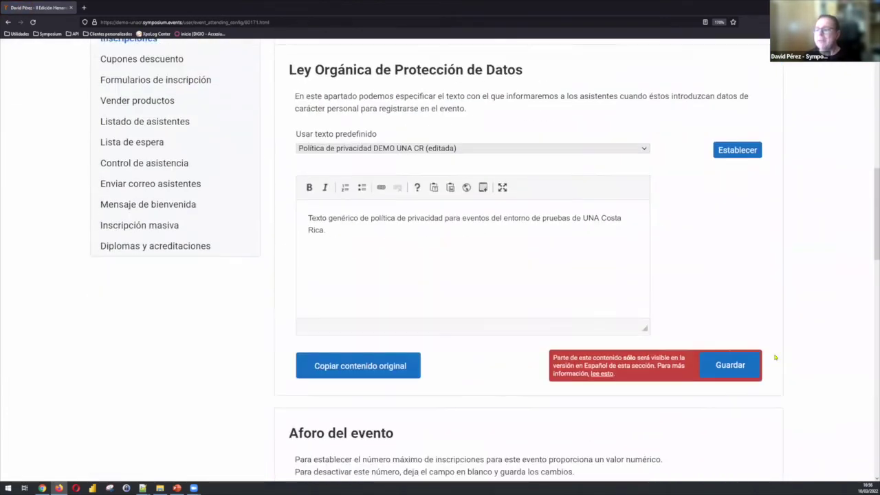
scroll(760, 355, down, 5)
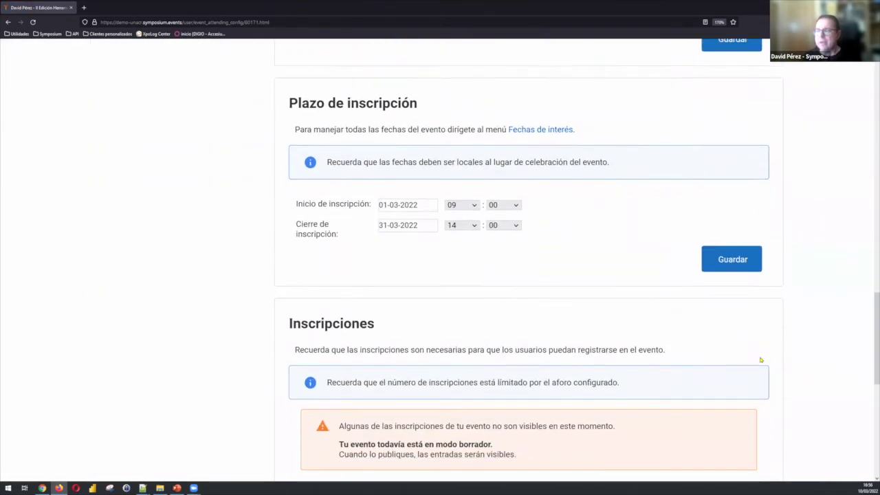
scroll(763, 365, up, 10)
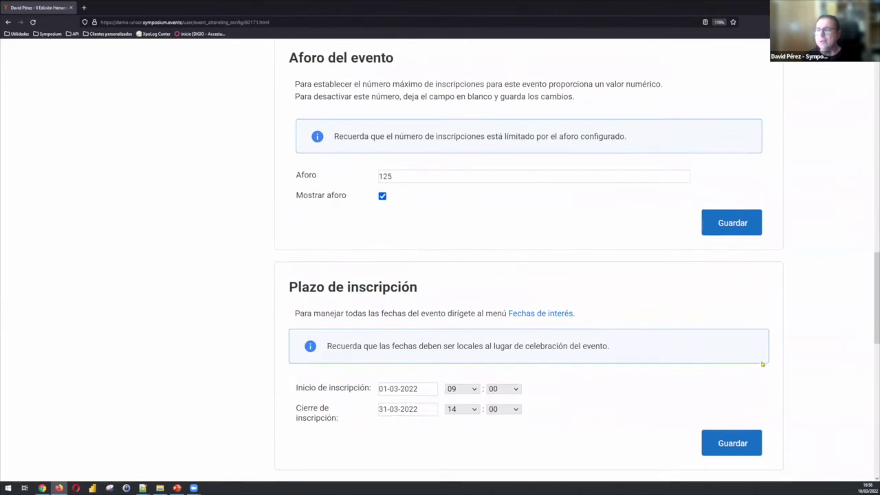
scroll(761, 364, up, 4)
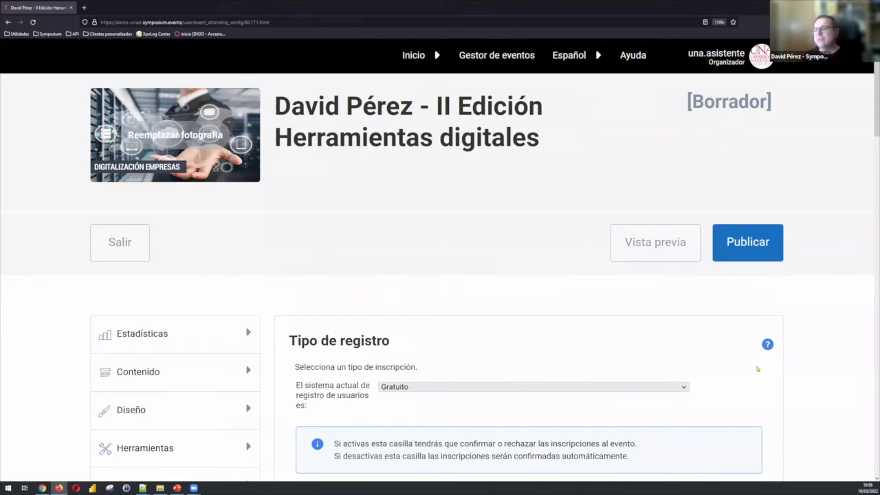
scroll(760, 364, down, 3)
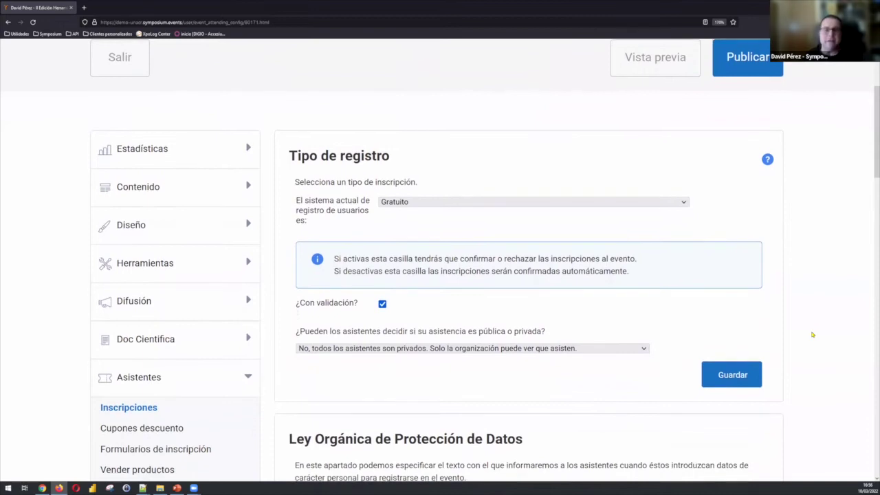
scroll(811, 335, down, 2)
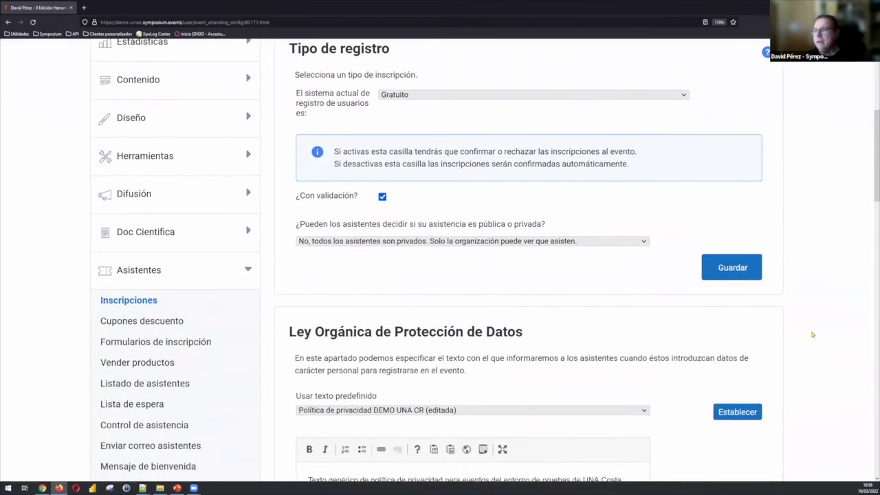
scroll(701, 278, up, 2)
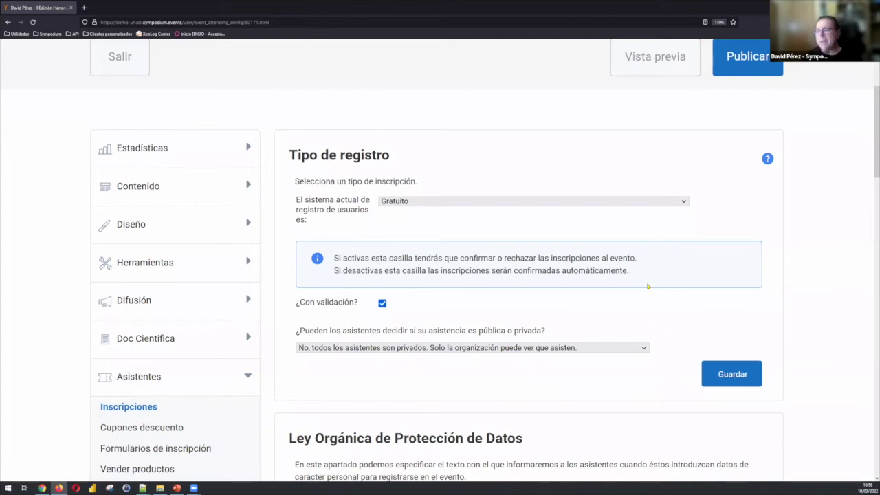
Set Tipo de registro to De pago, save, and confirm the reset warning.
click(403, 201)
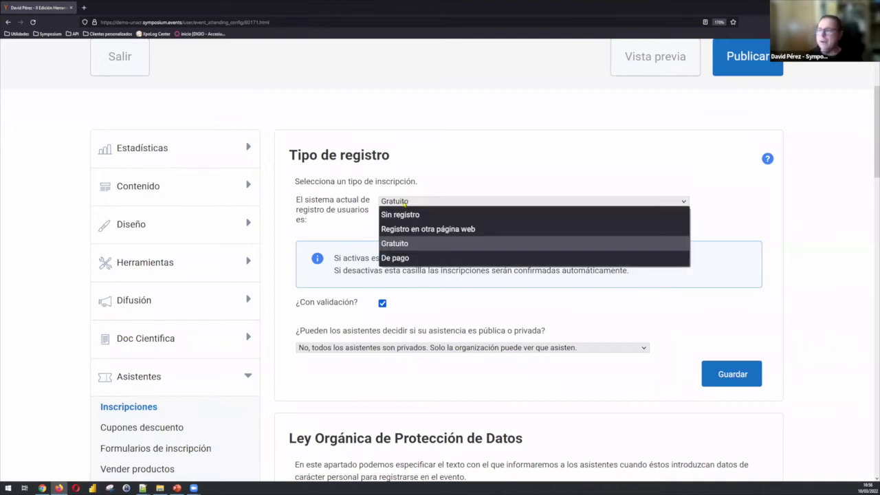
click(411, 258)
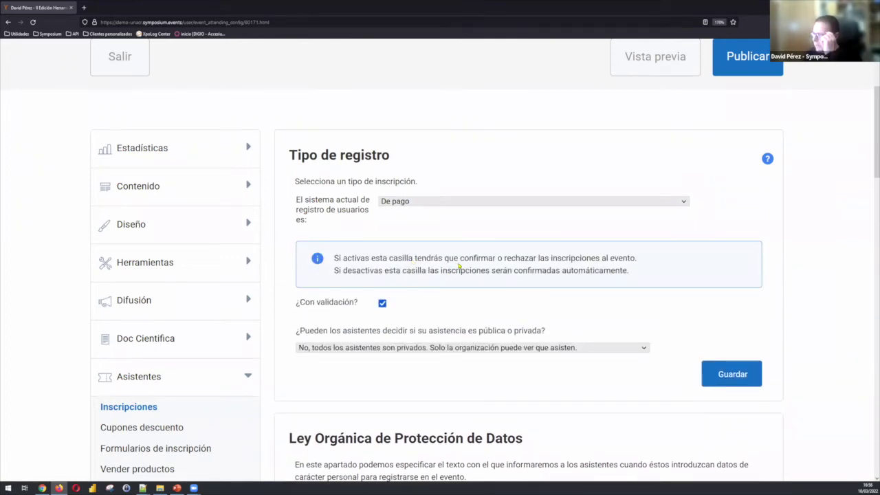
click(734, 374)
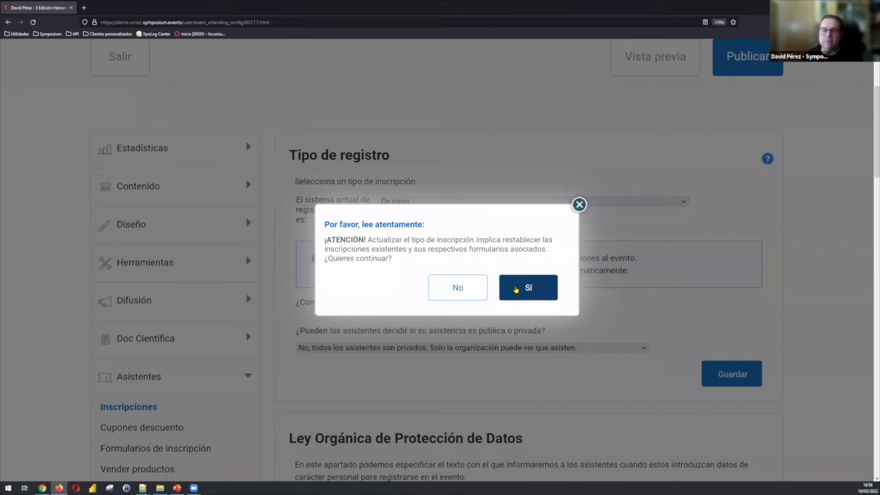
click(515, 289)
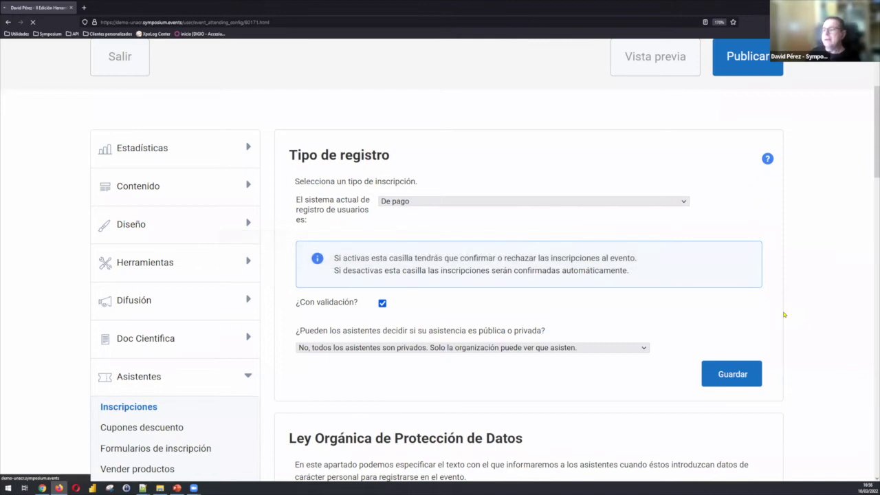
Point out the cannot-receive-payments notice in Inscripciones, then add a blank new ticket.
scroll(794, 304, down, 1)
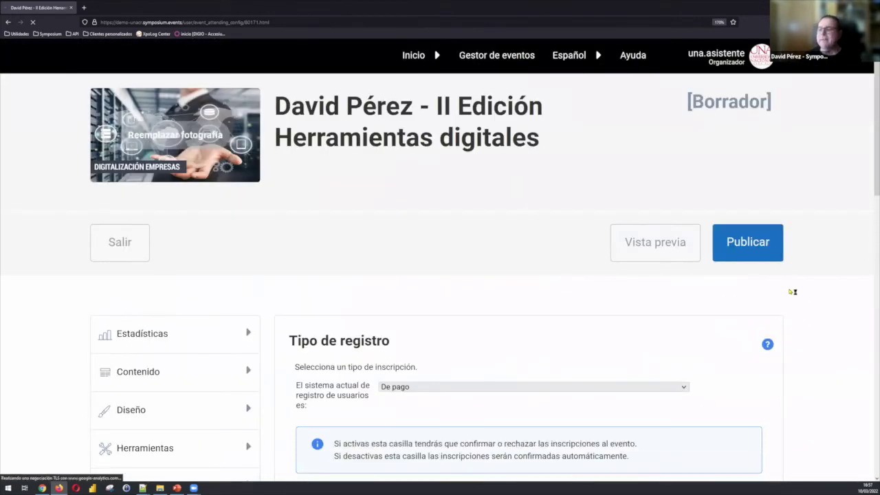
scroll(799, 259, down, 5)
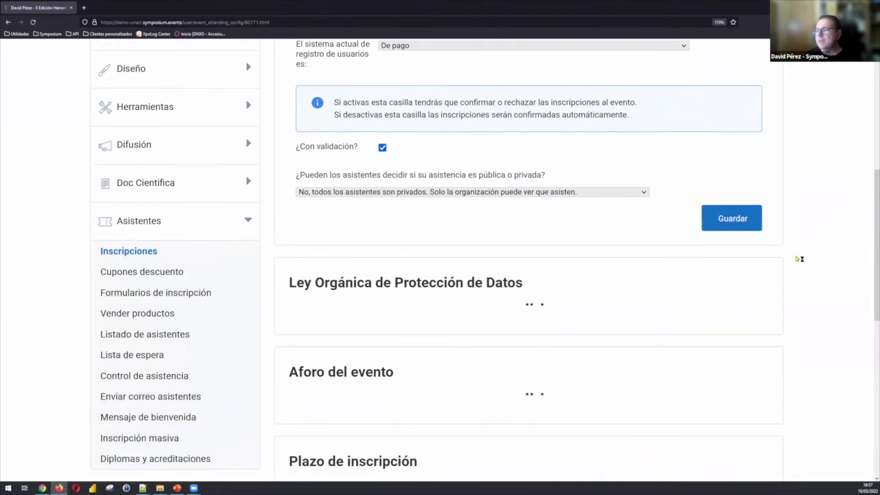
scroll(793, 235, down, 5)
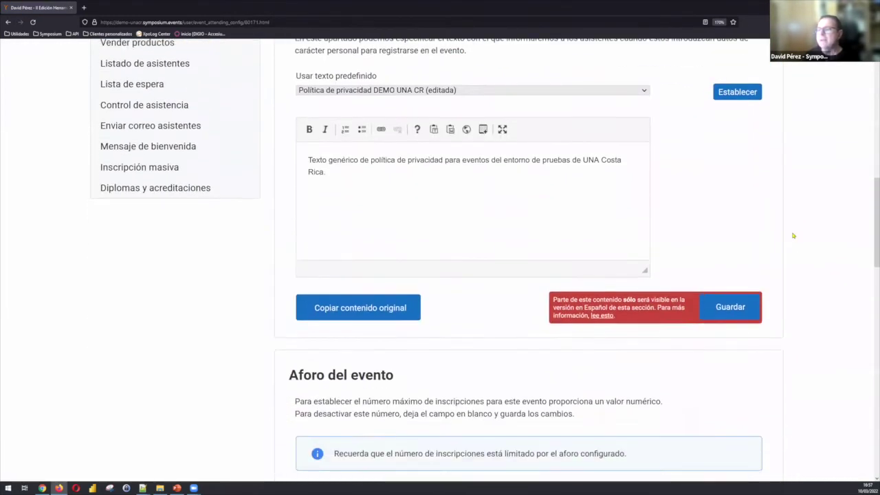
scroll(792, 235, down, 4)
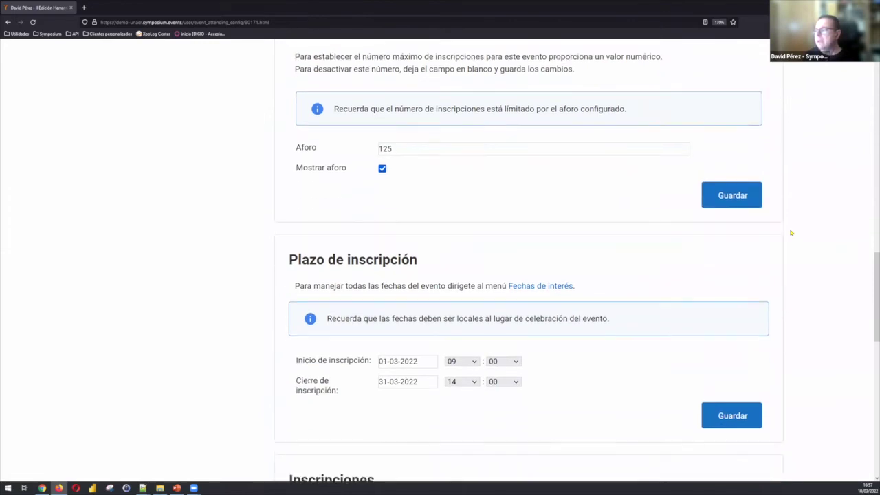
scroll(503, 213, down, 1)
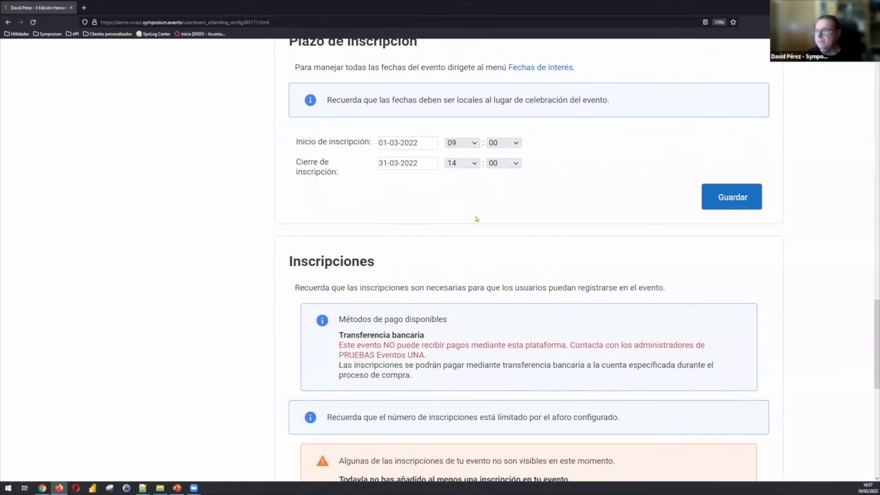
scroll(475, 217, down, 2)
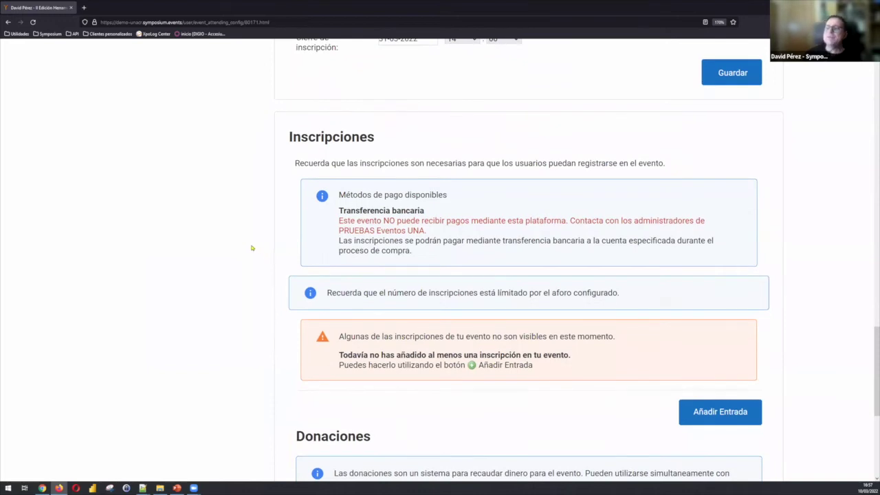
scroll(251, 245, down, 1)
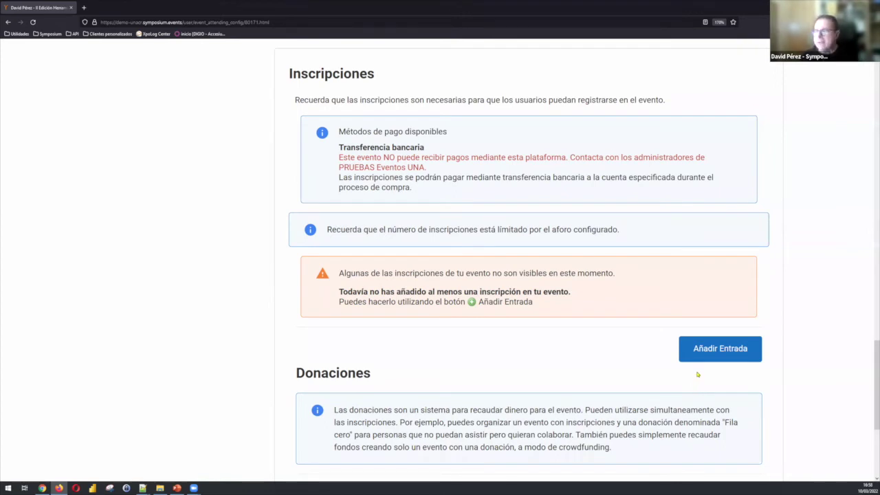
drag(354, 159, 375, 169)
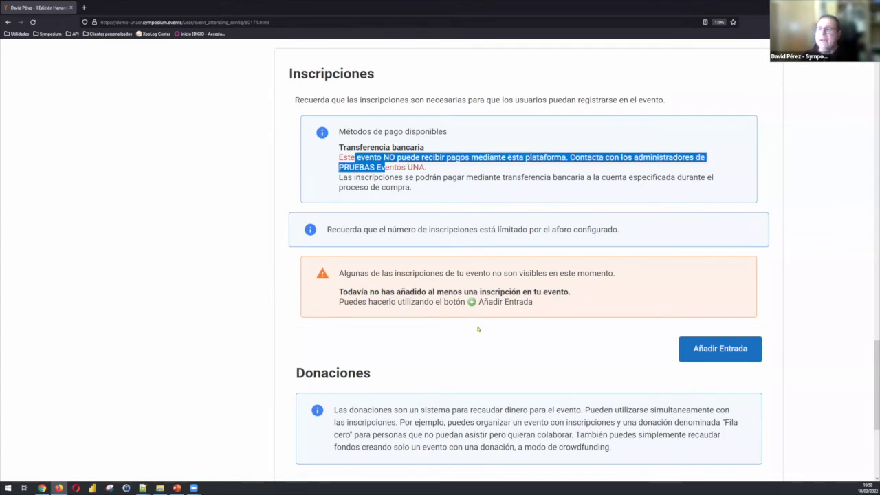
click(456, 289)
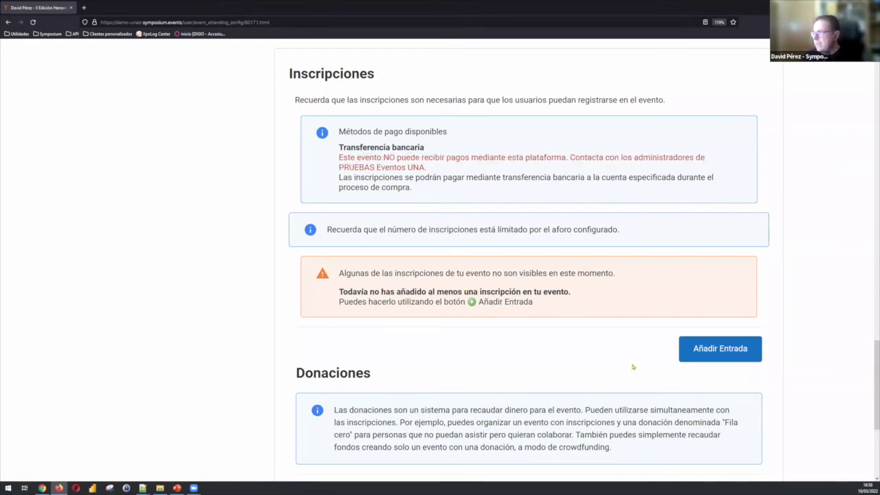
click(718, 351)
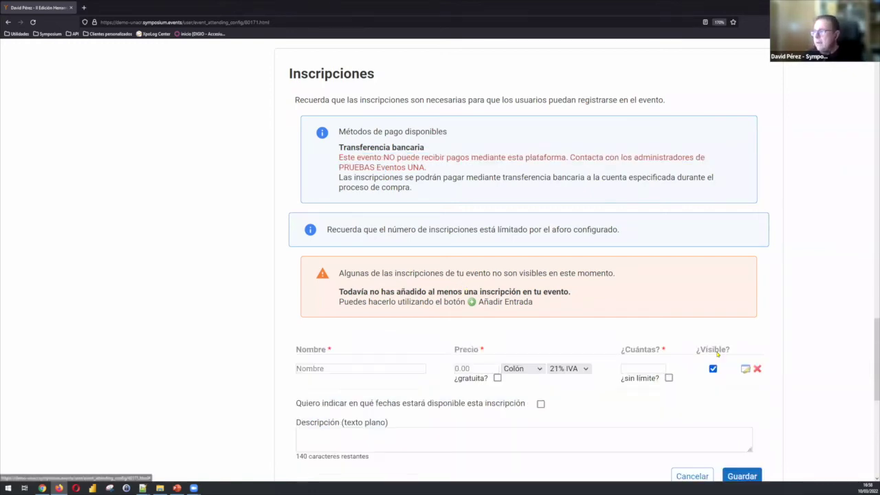
Save a ticket 'Inscripción para docentes' priced at 10 colones with 0% IVA.
click(376, 370)
text(Inscripción)
key(Down)
key(Down)
key(Down)
key(Down)
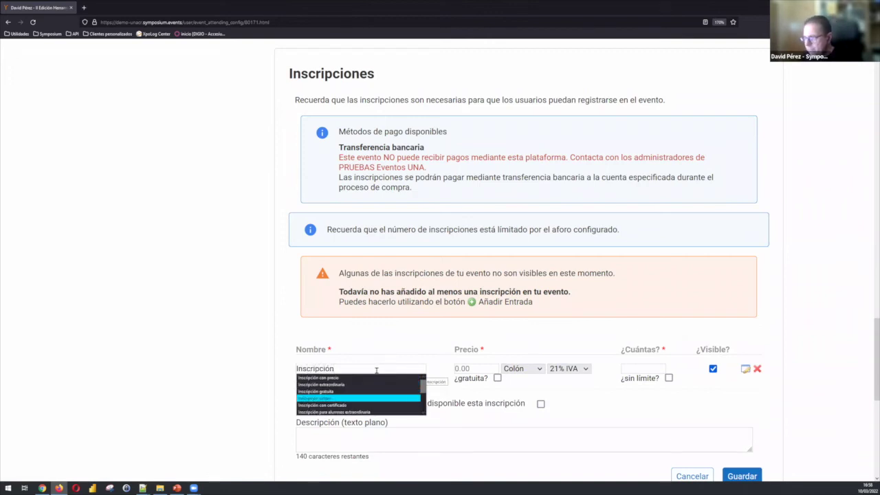
key(Up)
key(Up)
key(Up)
text(para)
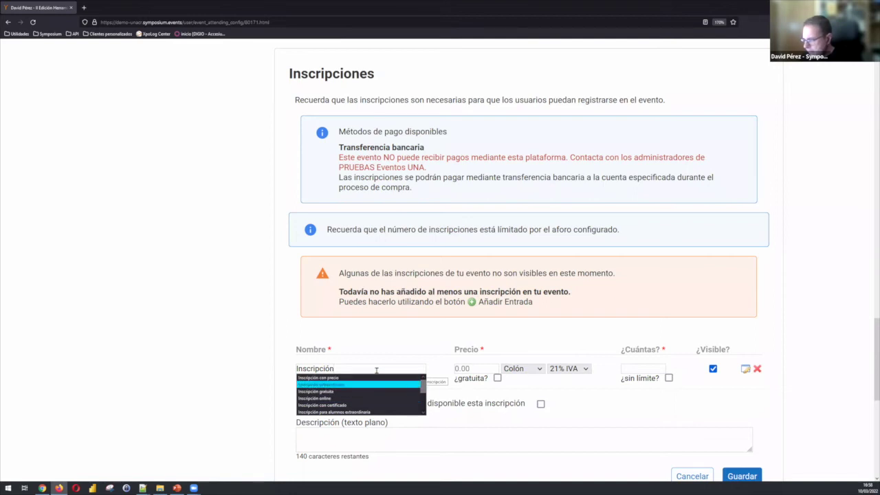
key(Down)
key(Down)
key(Down)
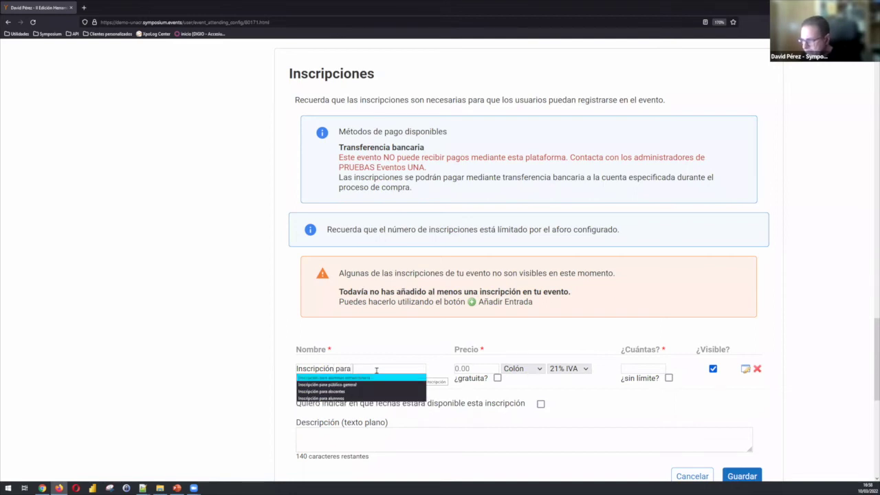
key(Return)
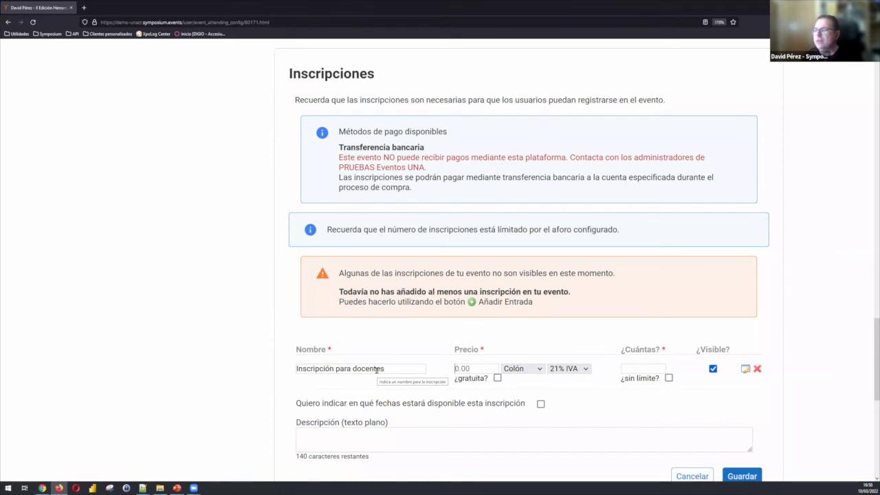
text(10)
key(Tab)
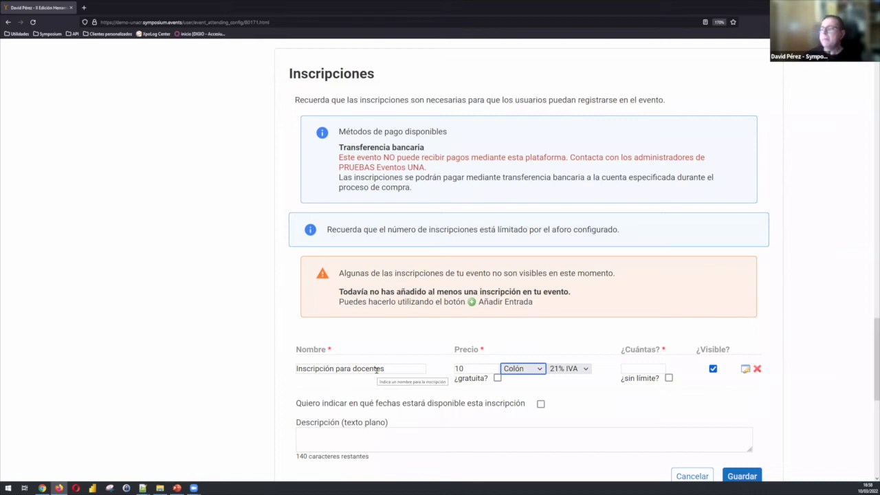
click(587, 370)
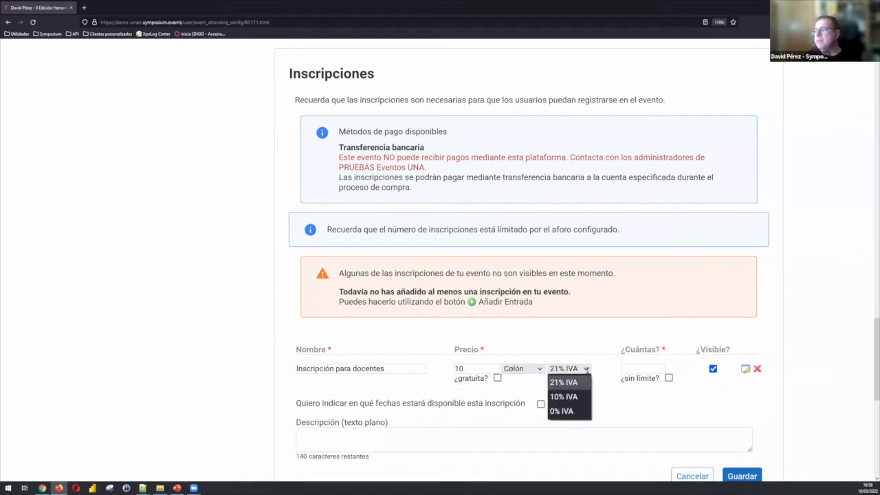
click(575, 411)
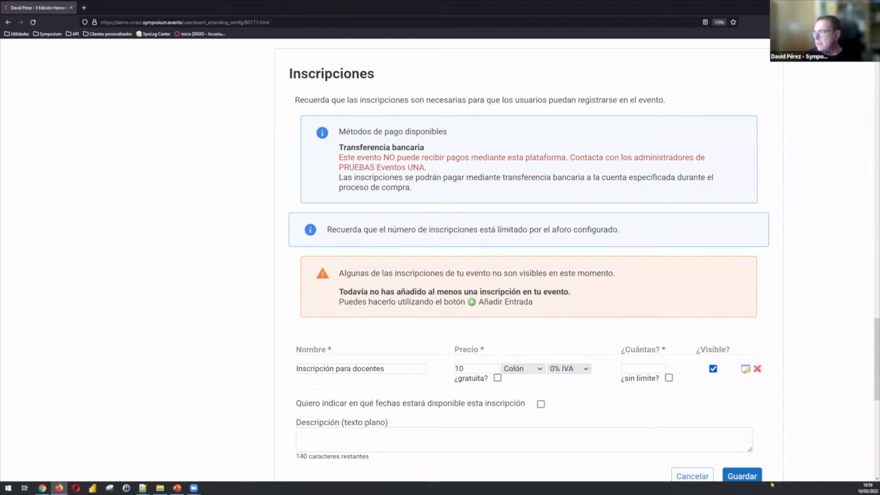
click(744, 478)
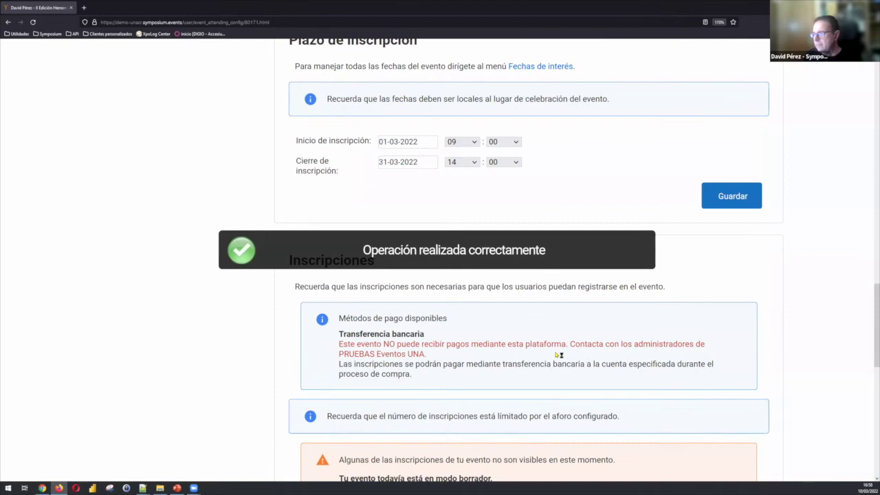
Save a second ticket 'Inscripción para alumnos' priced at 8 colones.
scroll(556, 355, down, 3)
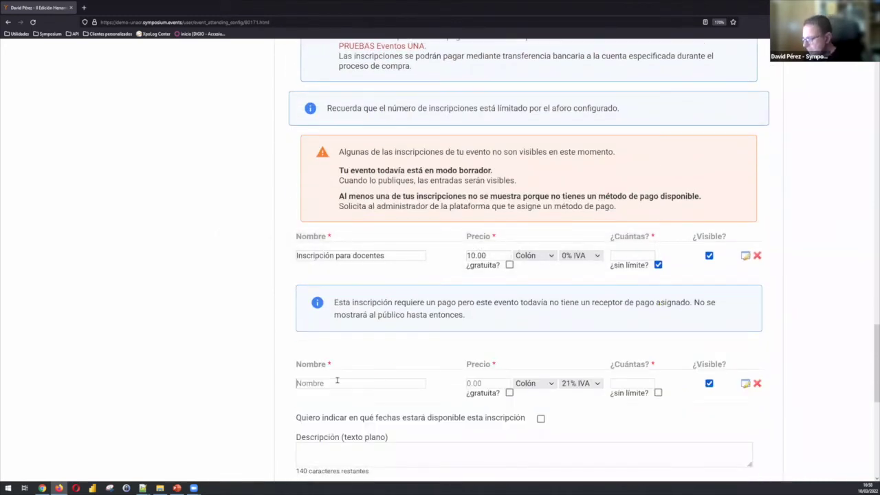
click(337, 380)
text(Inscripción para )
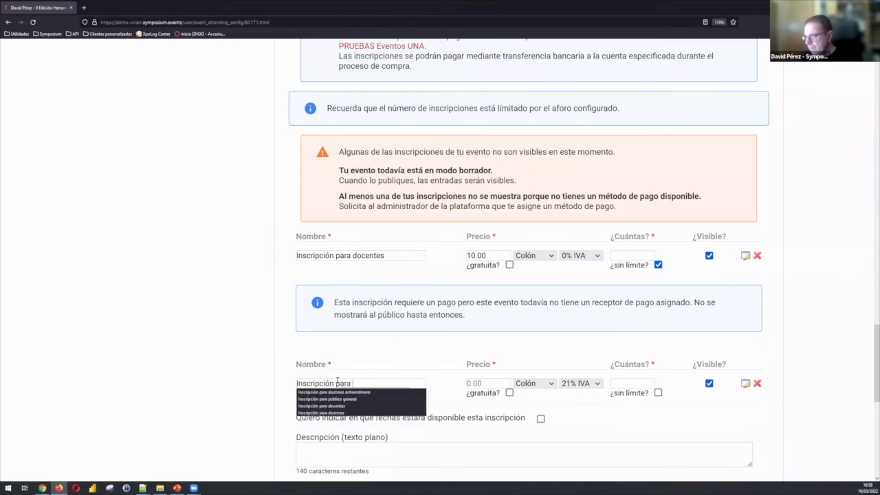
text(alumnos)
key(Tab)
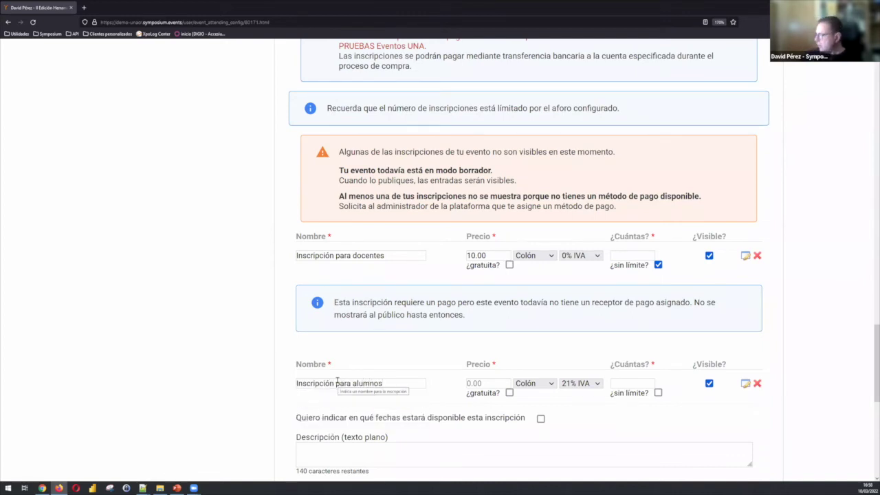
text(8)
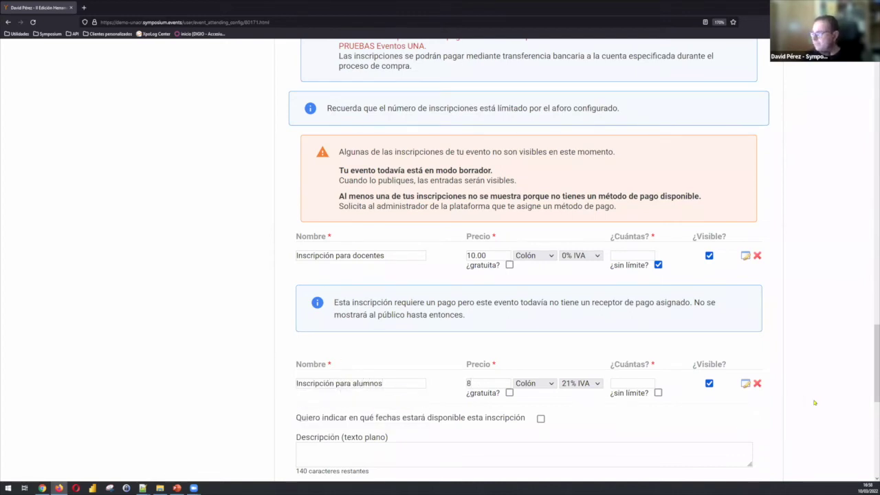
scroll(791, 382, down, 1)
scroll(791, 382, down, 5)
click(756, 244)
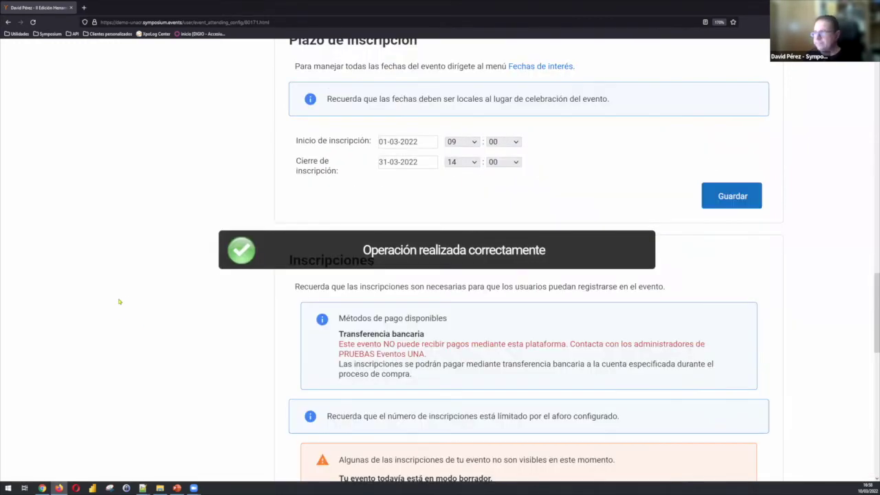
scroll(140, 309, down, 3)
scroll(138, 310, down, 6)
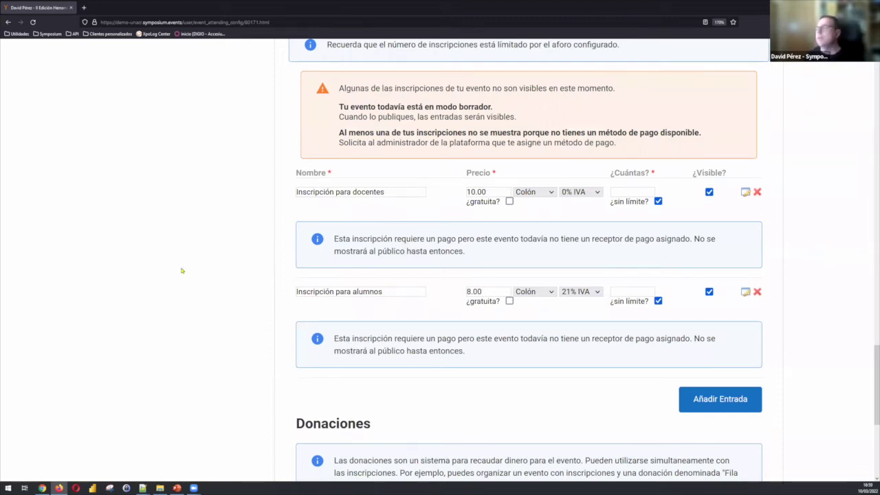
click(83, 8)
drag(105, 7, 153, 90)
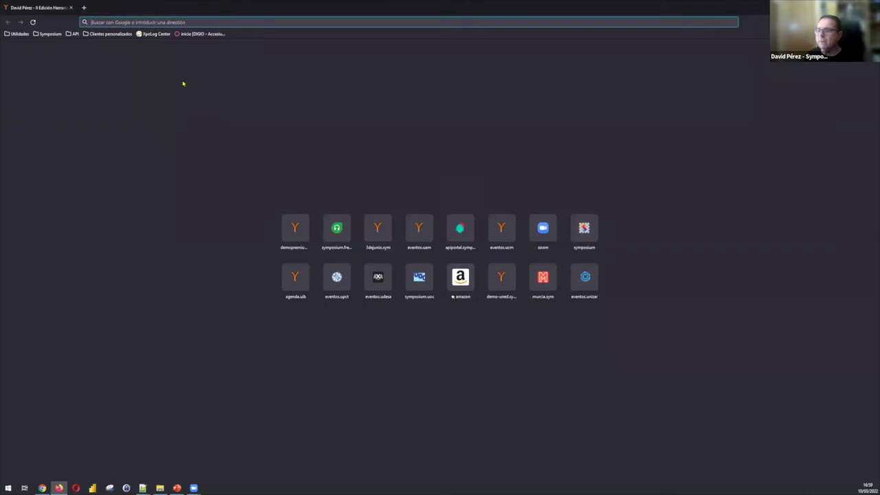
drag(267, 9, 790, 117)
key(ctrl+w)
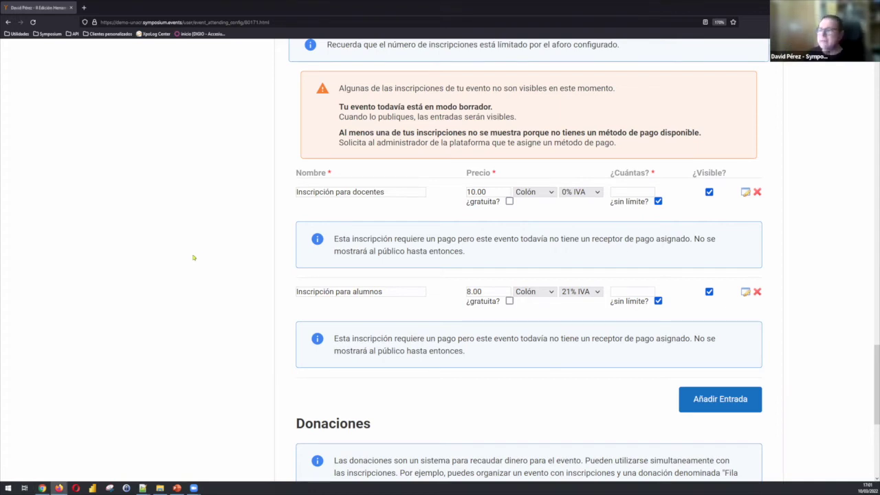
Review the payment-methods box on the registration settings page.
scroll(193, 257, up, 3)
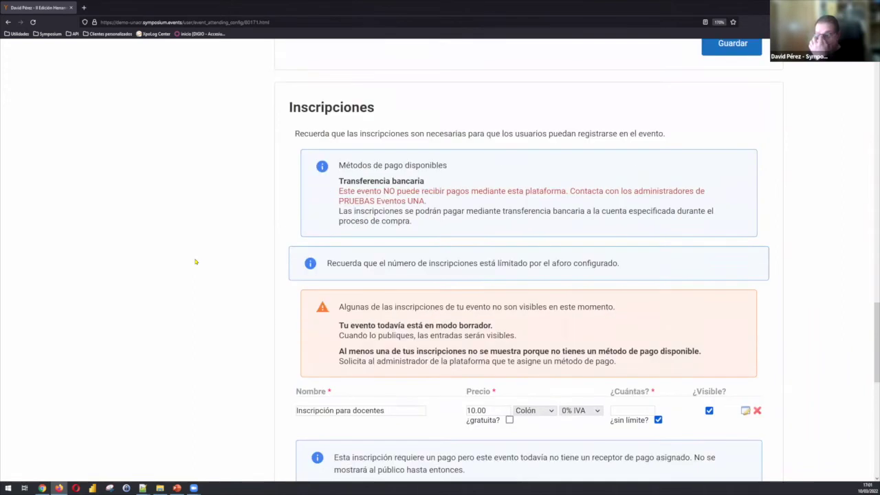
scroll(195, 261, up, 1)
drag(384, 218, 454, 223)
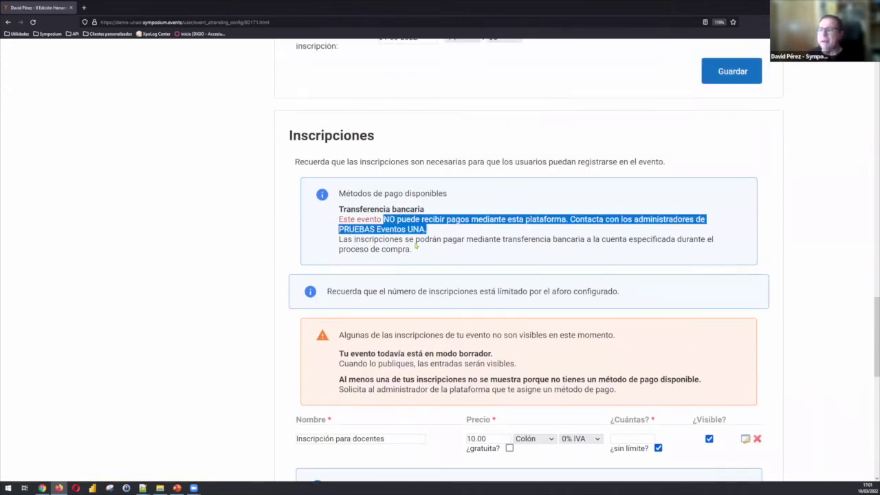
click(187, 253)
scroll(179, 249, up, 10)
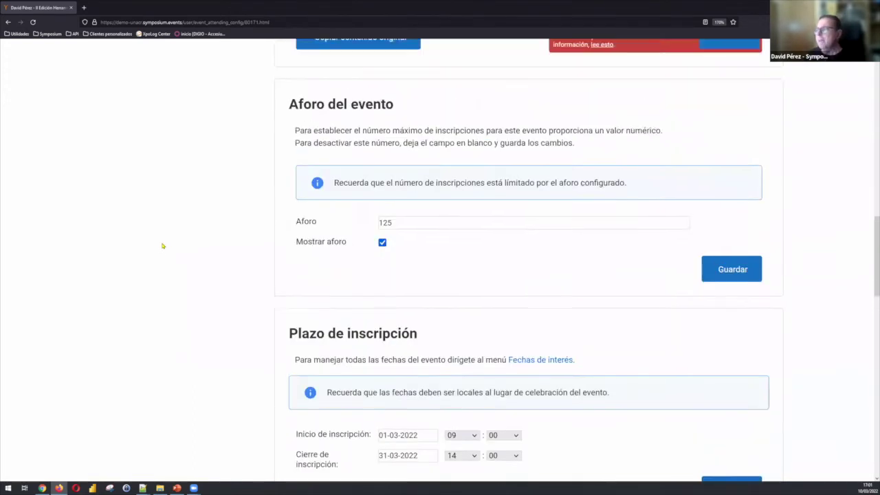
scroll(39, 269, up, 2)
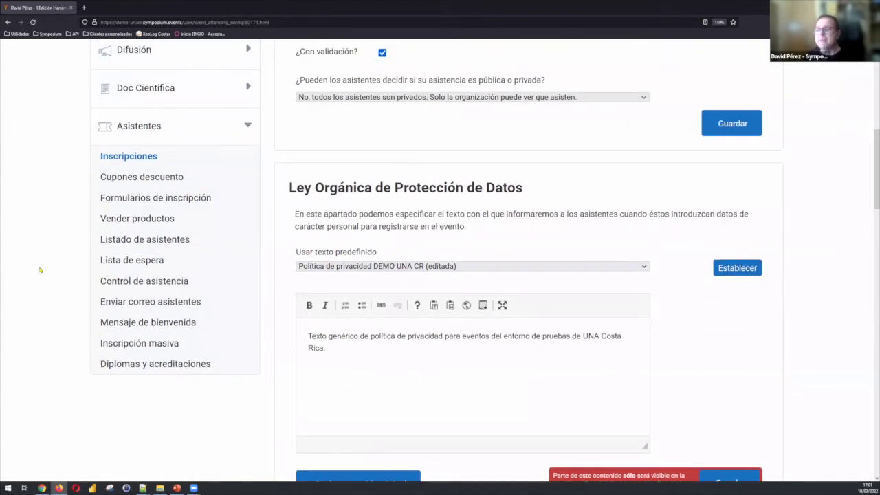
scroll(40, 270, down, 10)
scroll(42, 265, down, 2)
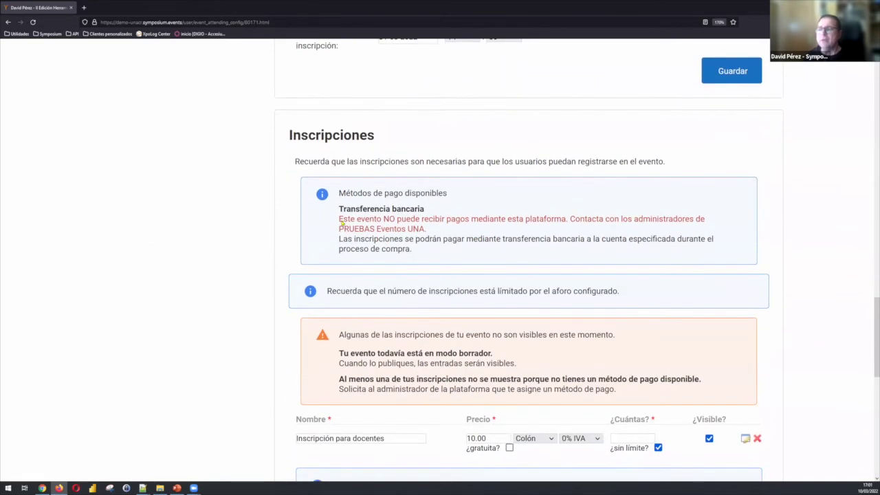
scroll(198, 285, up, 12)
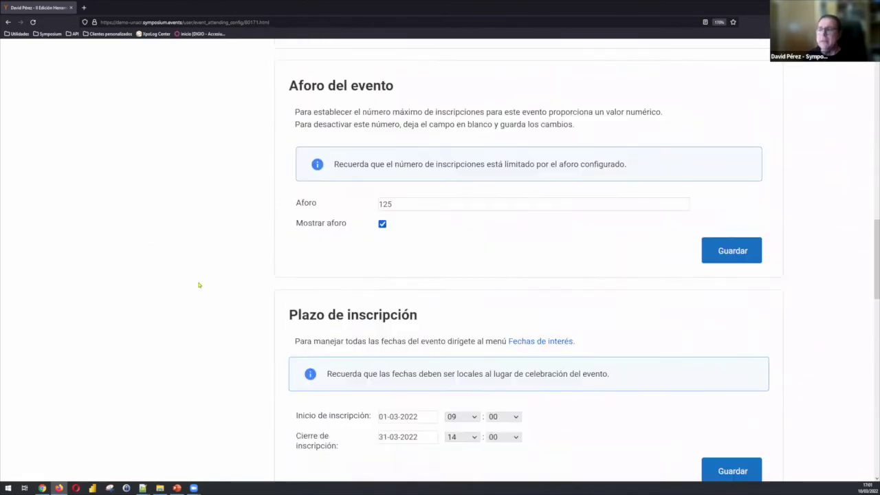
scroll(196, 281, up, 3)
scroll(207, 248, down, 1)
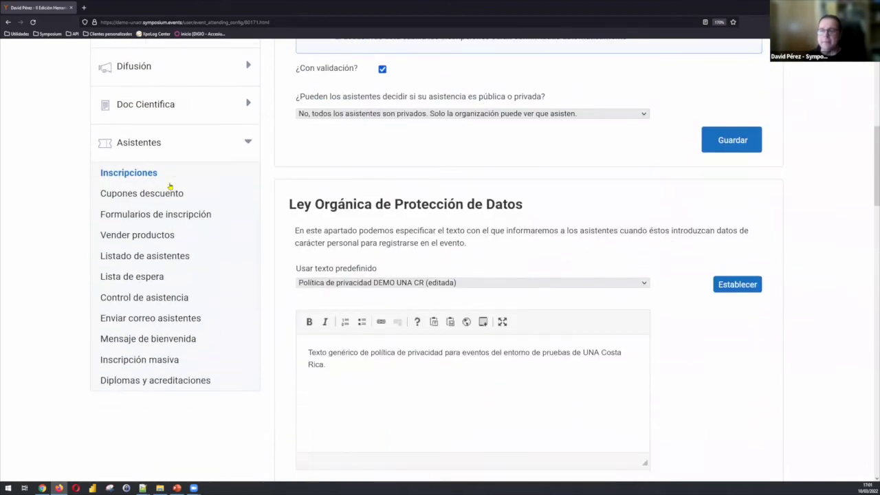
Reload Inscripciones so bank transfer appears as the payment method, then return to the top.
click(130, 157)
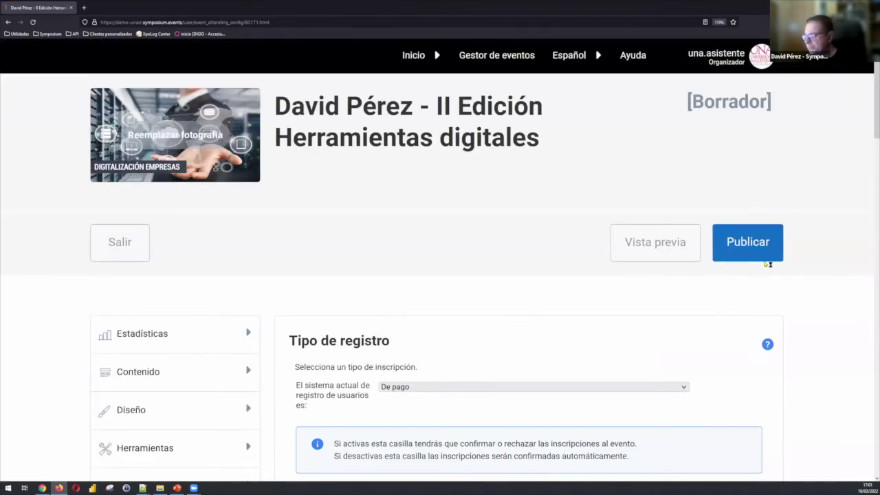
scroll(763, 262, down, 10)
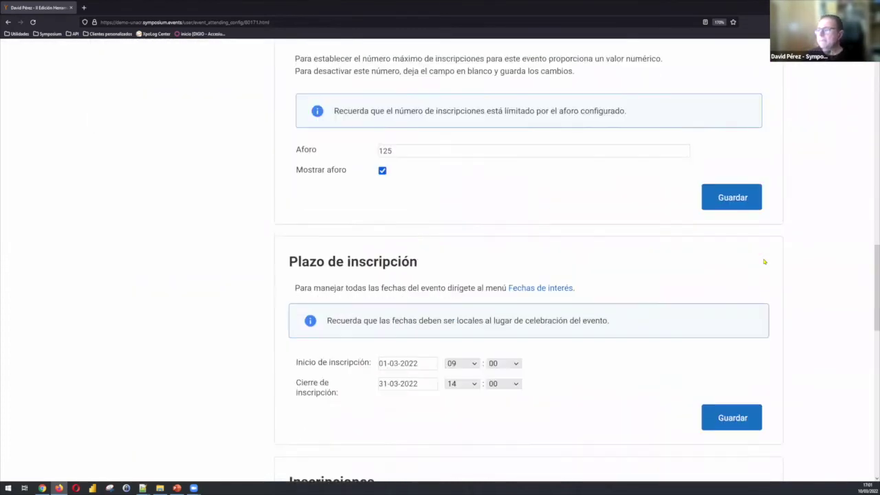
scroll(341, 243, down, 1)
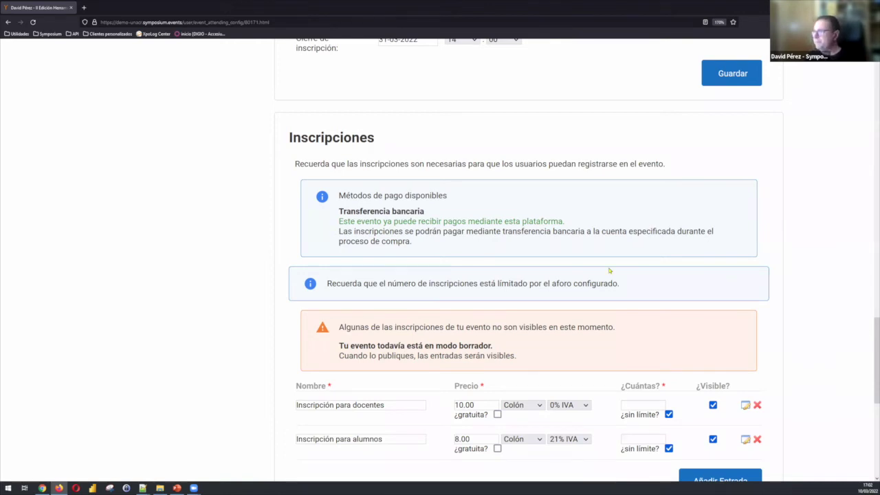
scroll(608, 270, up, 10)
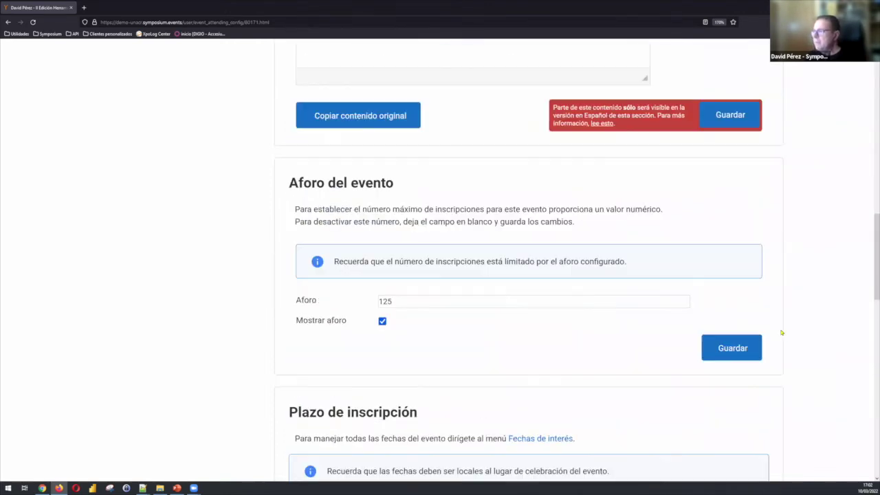
scroll(824, 300, up, 8)
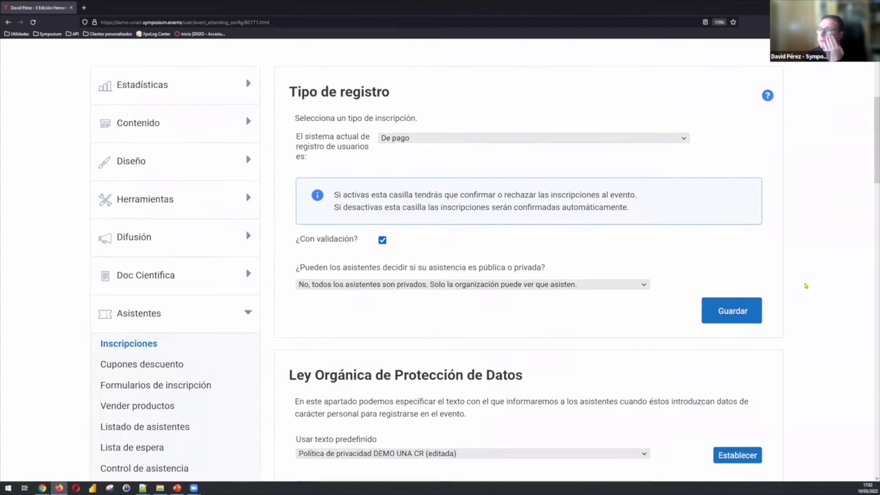
scroll(805, 285, up, 5)
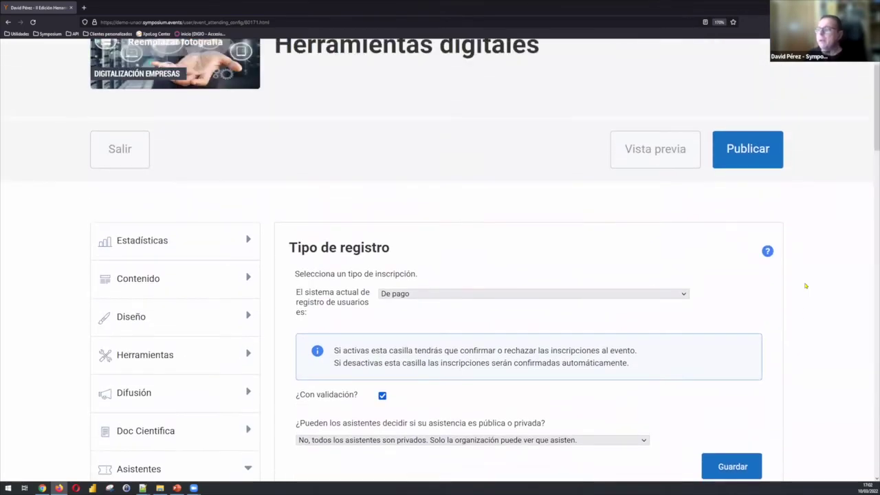
scroll(804, 283, down, 1)
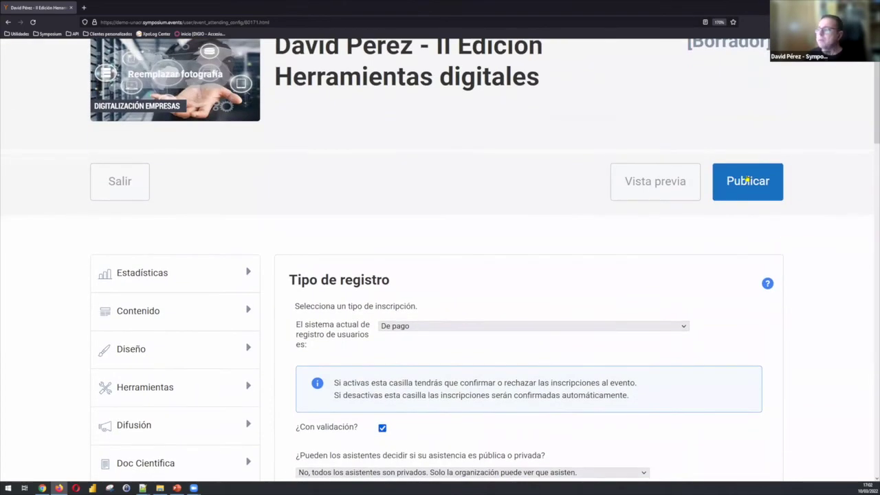
Attempt to publish the draft event and confirm.
click(746, 180)
click(546, 277)
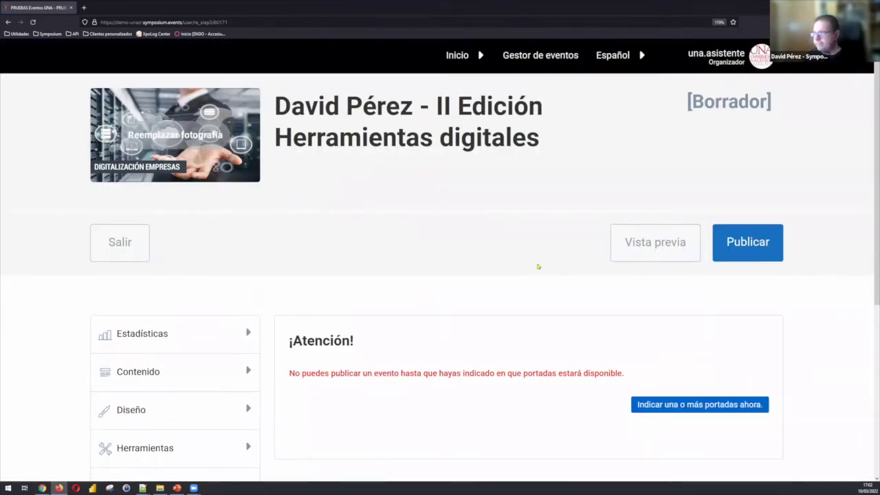
scroll(543, 291, down, 2)
scroll(542, 291, down, 4)
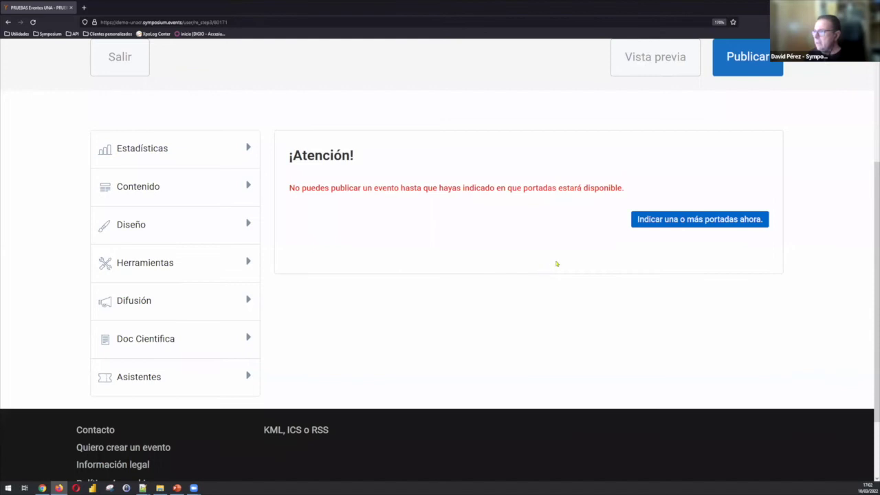
Set Publicar en to 'Todas las portadas disponibles para mi' in Datos básicos and publish again.
click(166, 190)
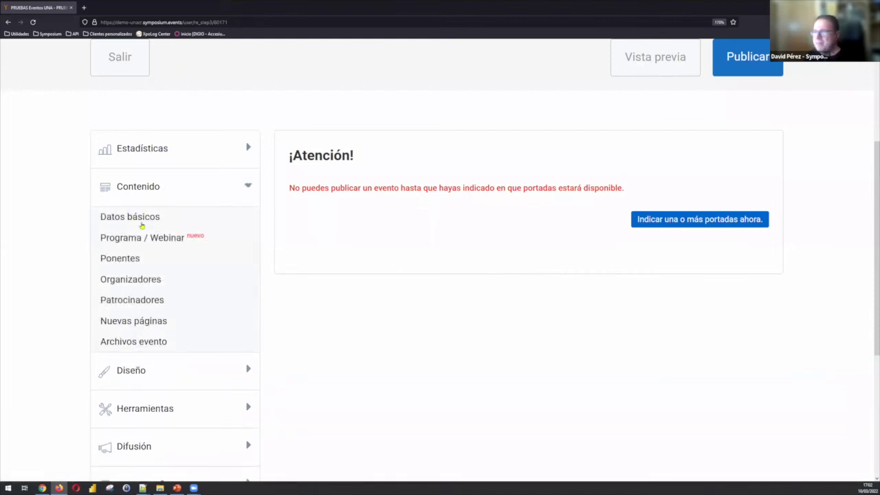
click(127, 217)
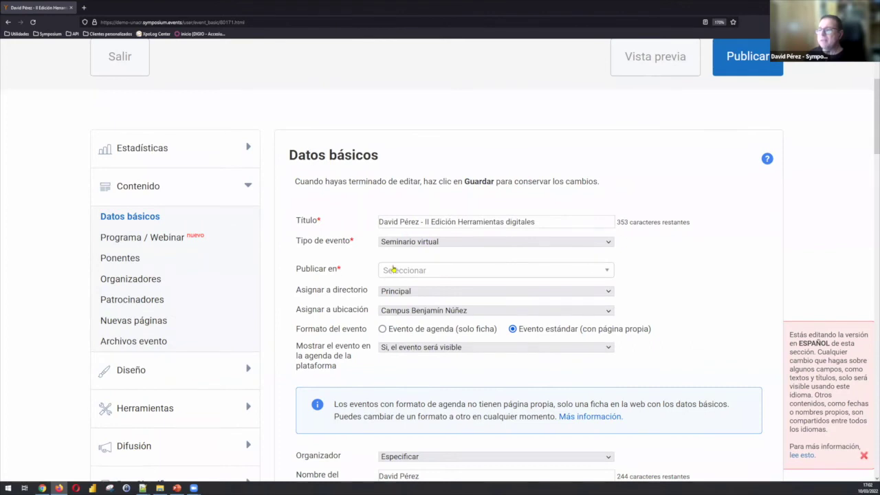
click(393, 269)
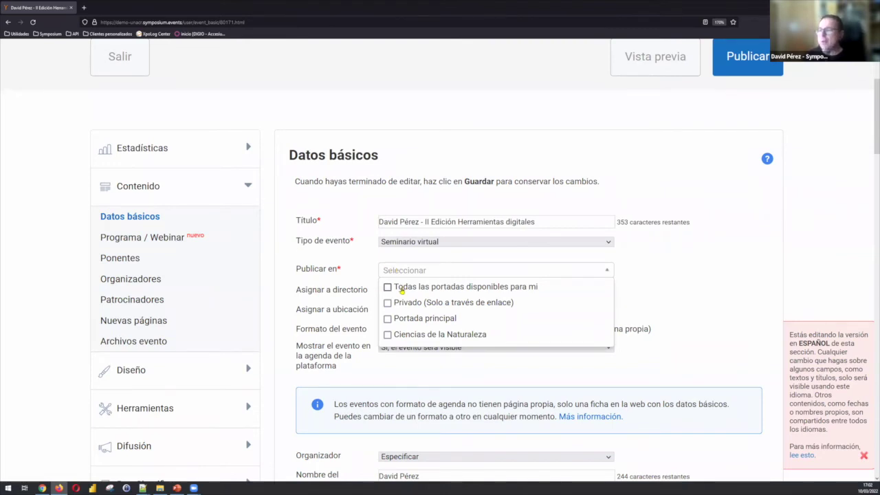
click(401, 289)
click(335, 270)
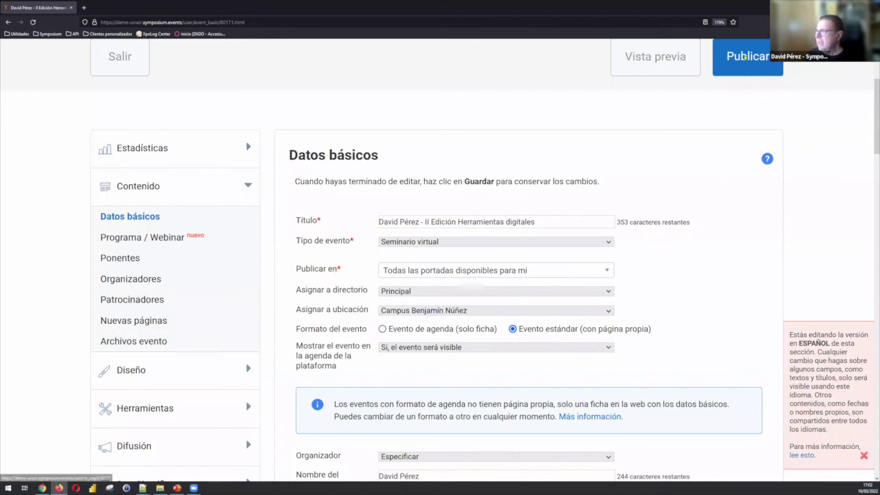
click(744, 58)
click(527, 277)
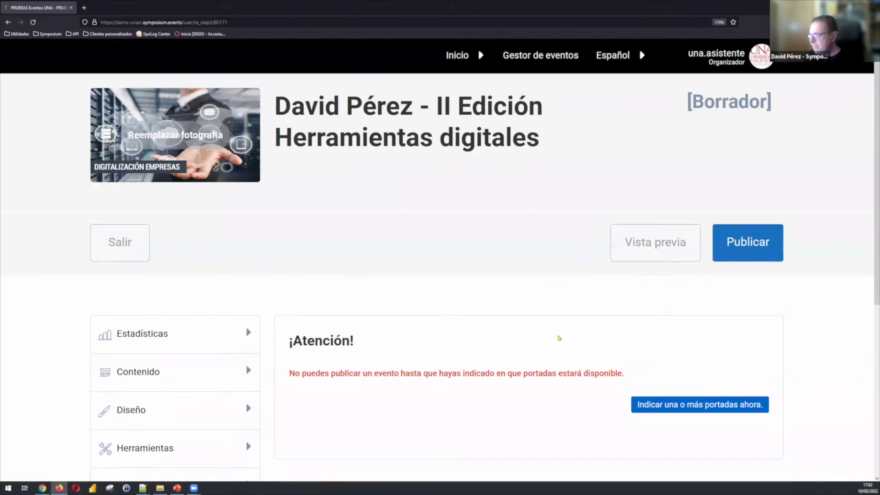
Open Datos básicos and check which publishing portals are selected.
click(194, 377)
click(137, 402)
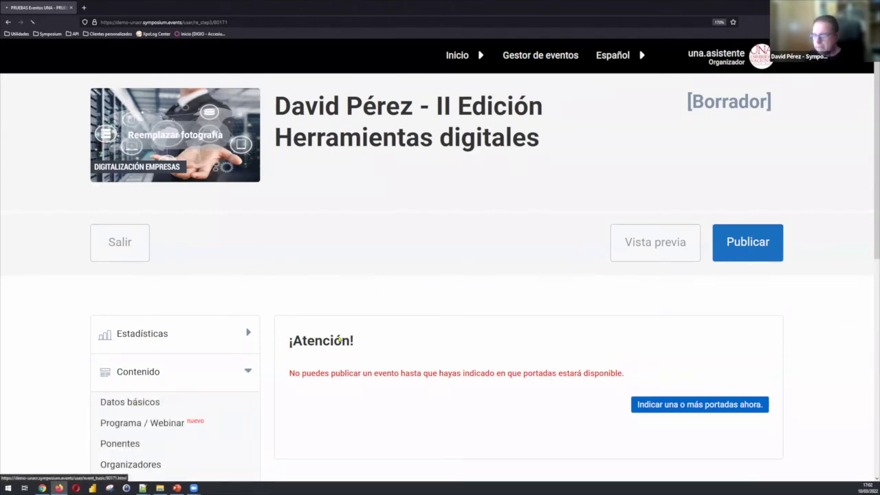
scroll(364, 328, down, 2)
scroll(365, 327, down, 3)
scroll(438, 221, up, 2)
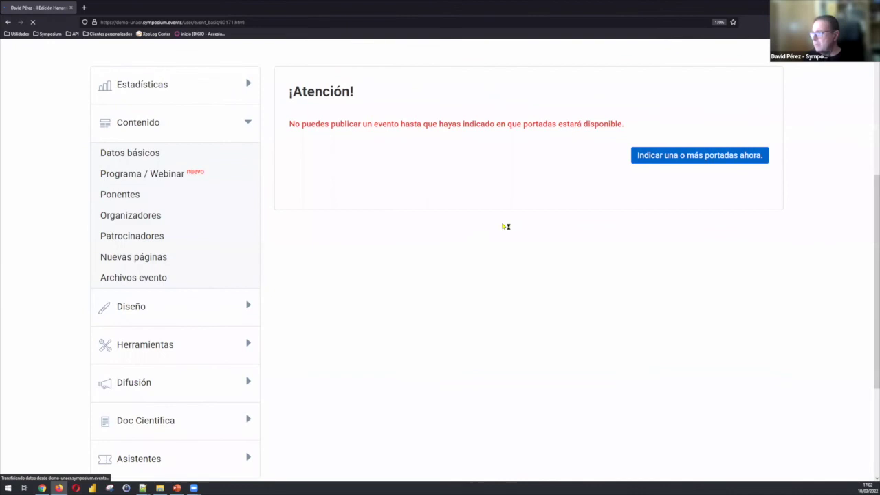
scroll(444, 321, down, 2)
click(495, 332)
click(387, 349)
click(672, 328)
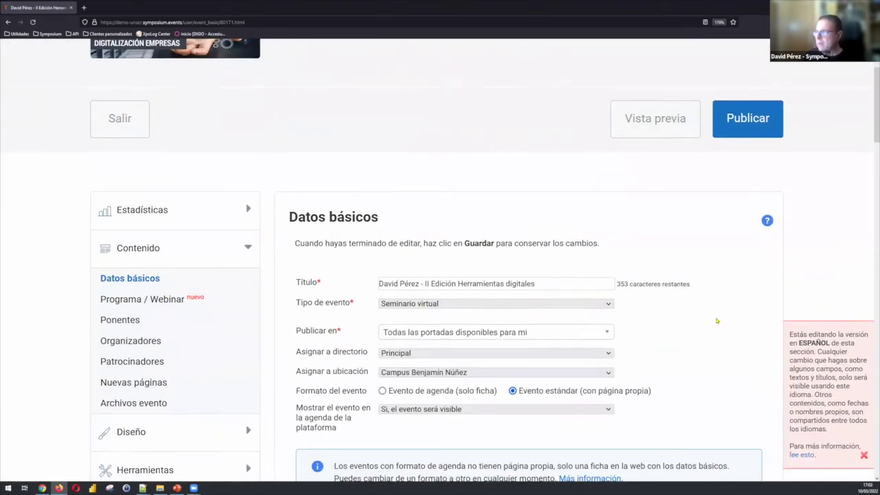
Scroll down to the date-conflict warning and highlight it.
scroll(716, 320, down, 15)
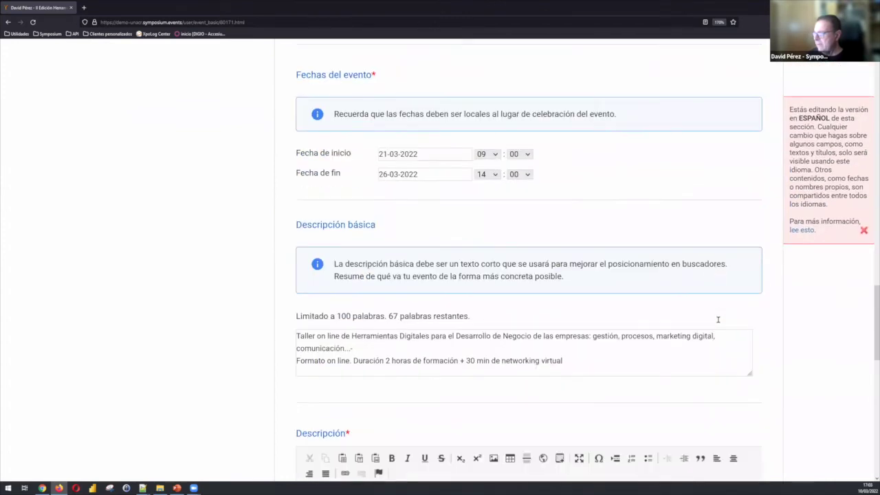
scroll(718, 319, down, 10)
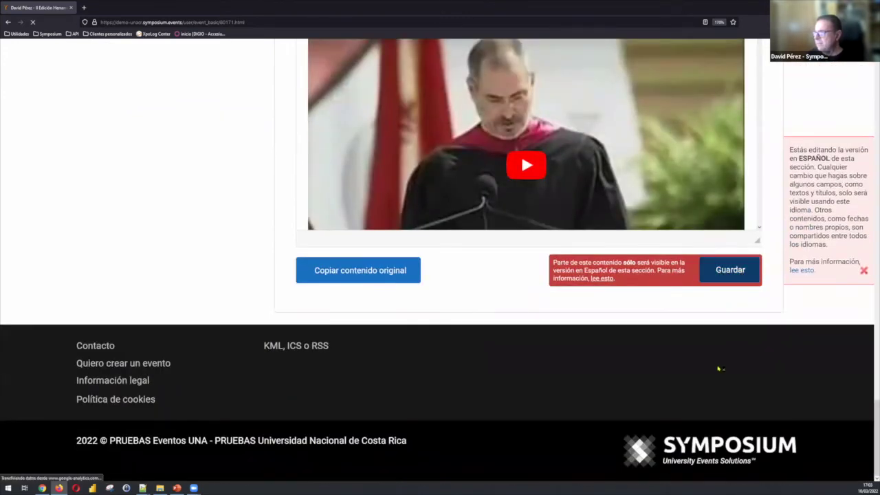
scroll(593, 321, down, 1)
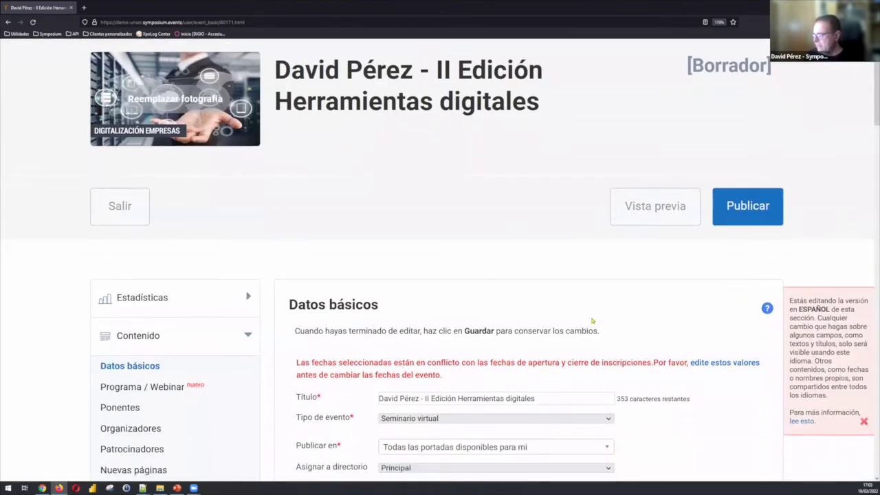
scroll(593, 321, down, 3)
triple_click(423, 282)
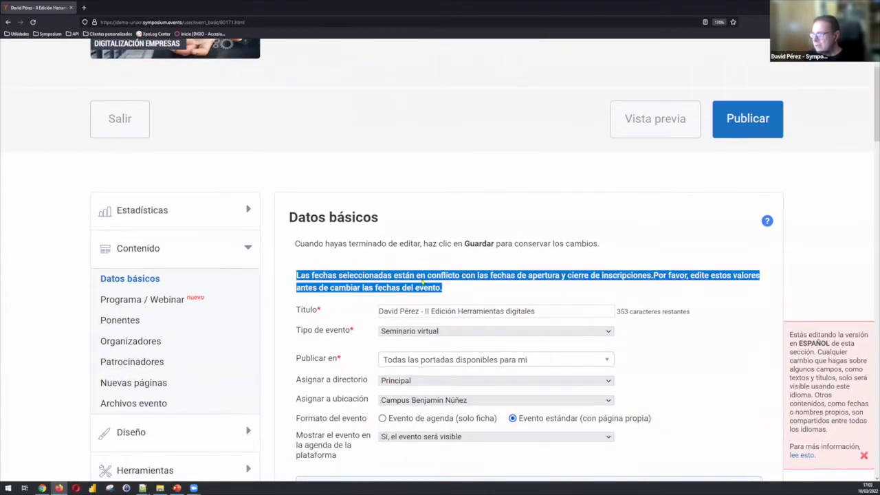
click(462, 288)
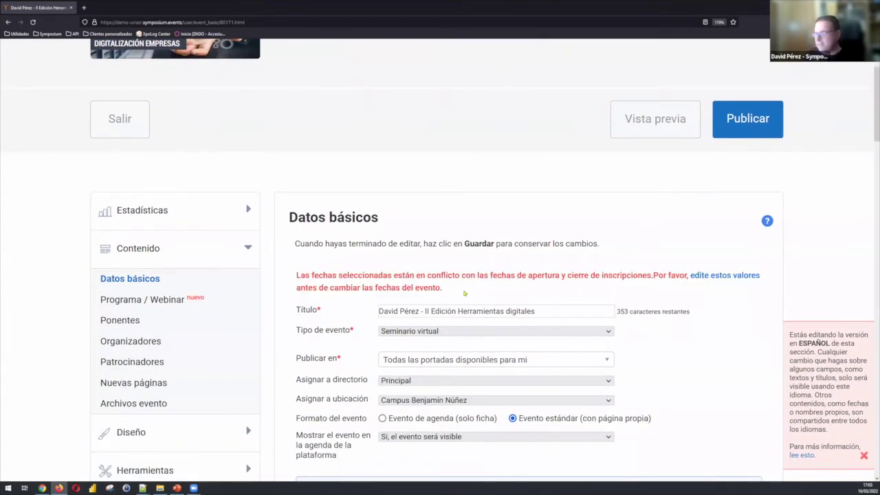
scroll(461, 288, down, 8)
scroll(466, 304, down, 15)
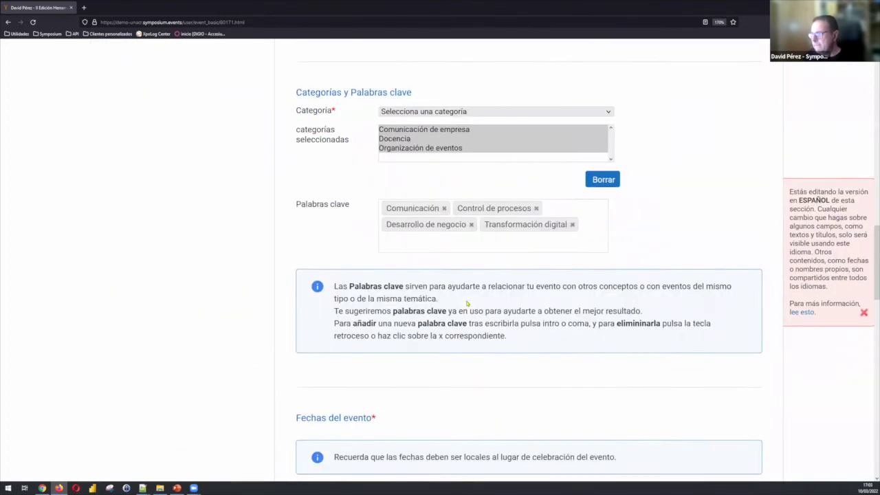
scroll(466, 304, down, 7)
Change the end date to 31-03-2022 and save the basic data.
click(416, 260)
click(378, 260)
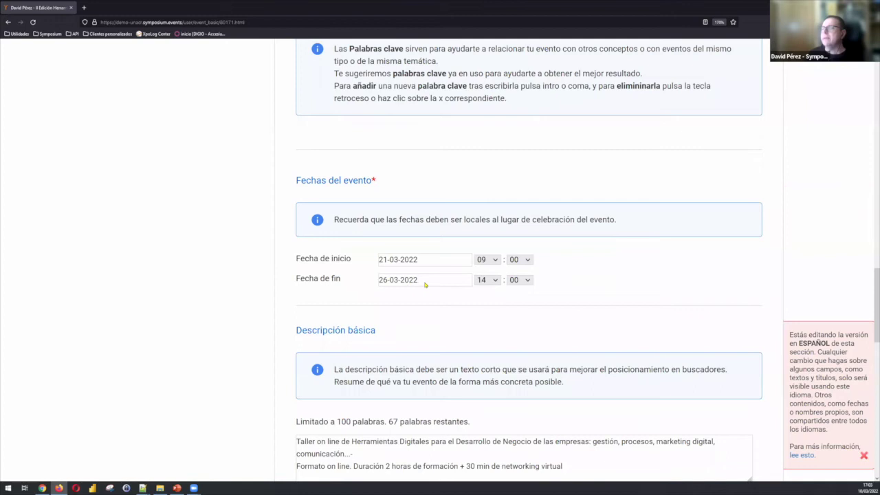
click(427, 283)
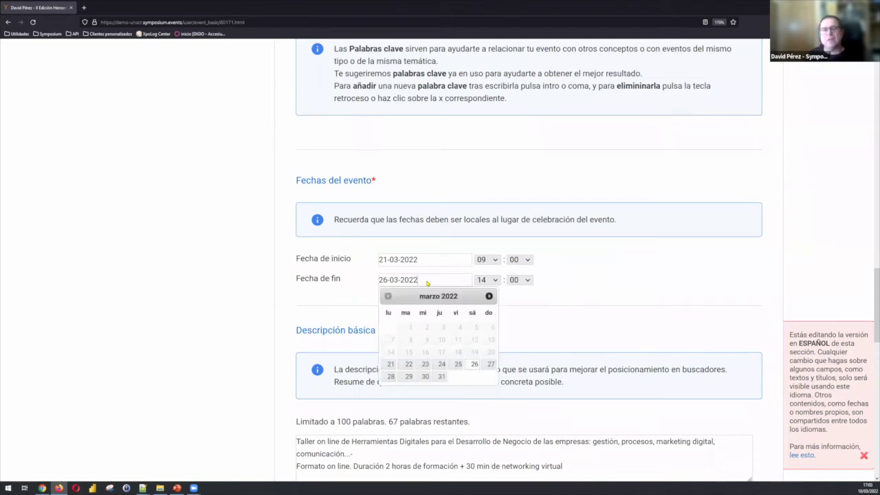
click(440, 376)
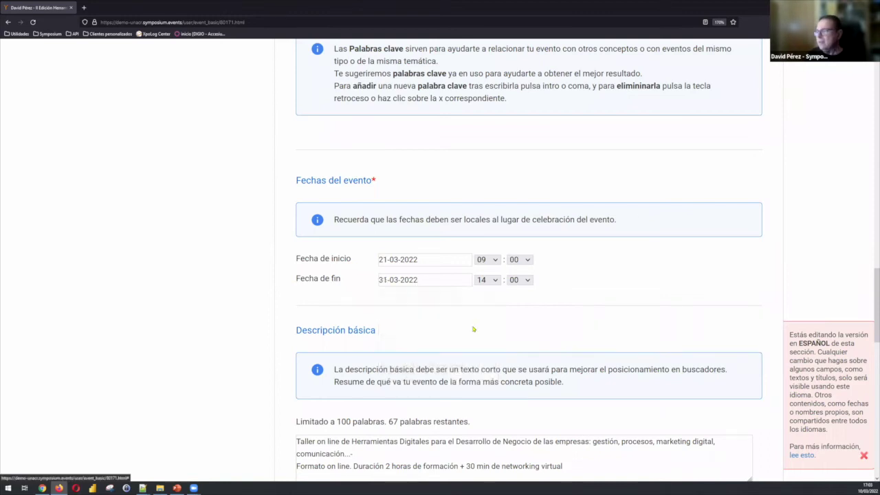
click(433, 278)
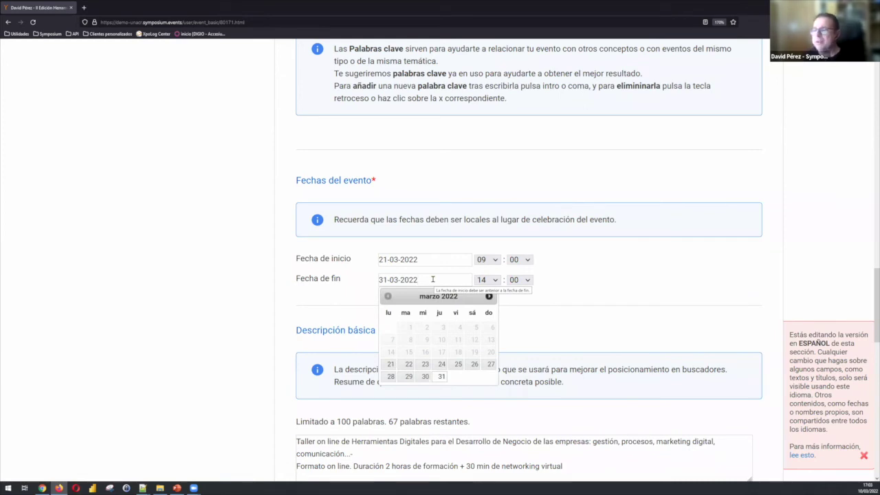
click(317, 279)
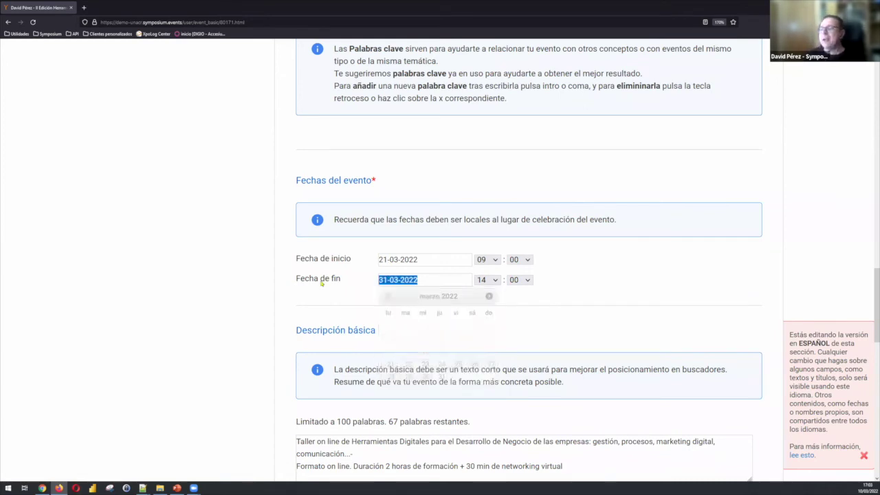
scroll(236, 274, down, 2)
scroll(236, 274, down, 8)
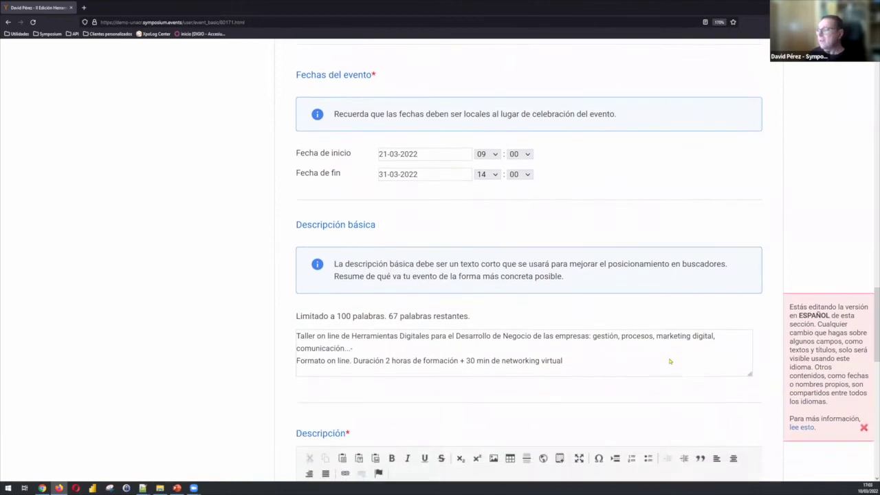
scroll(743, 414, down, 8)
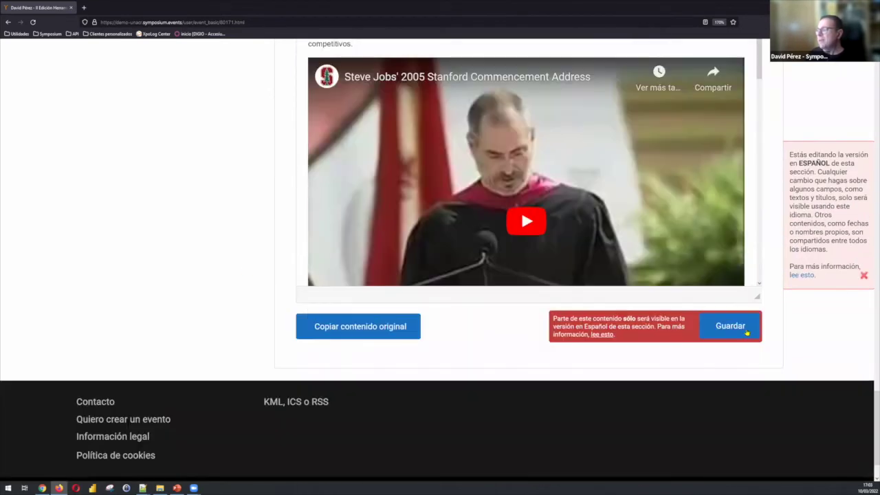
click(730, 325)
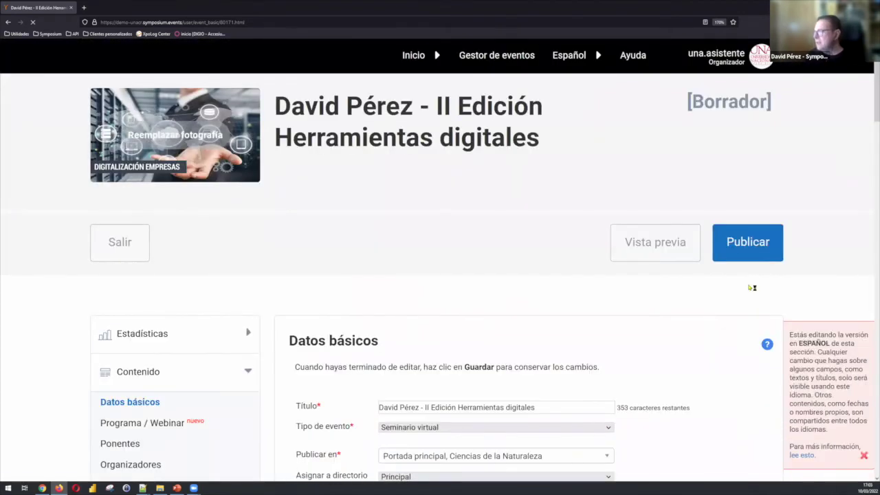
Publish 'II Edición Herramientas digitales', confirm with Sí, and expand the Contenido side menu.
click(741, 253)
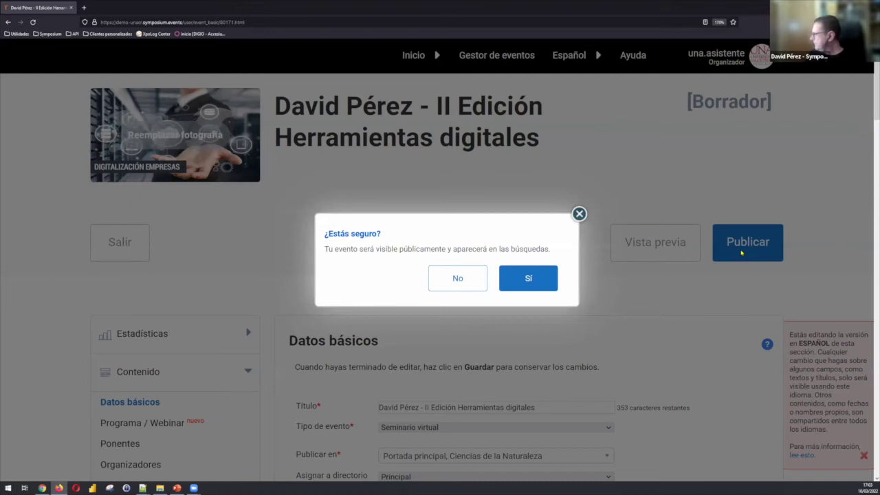
click(527, 287)
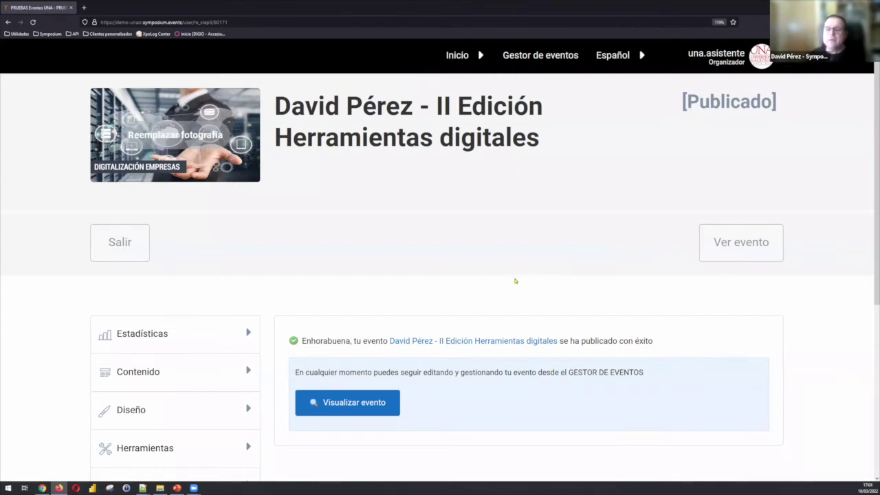
scroll(528, 273, down, 5)
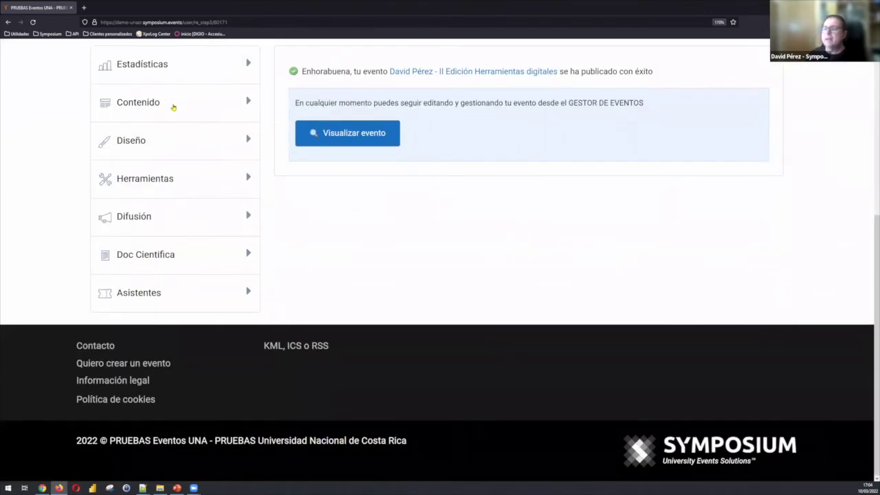
click(174, 106)
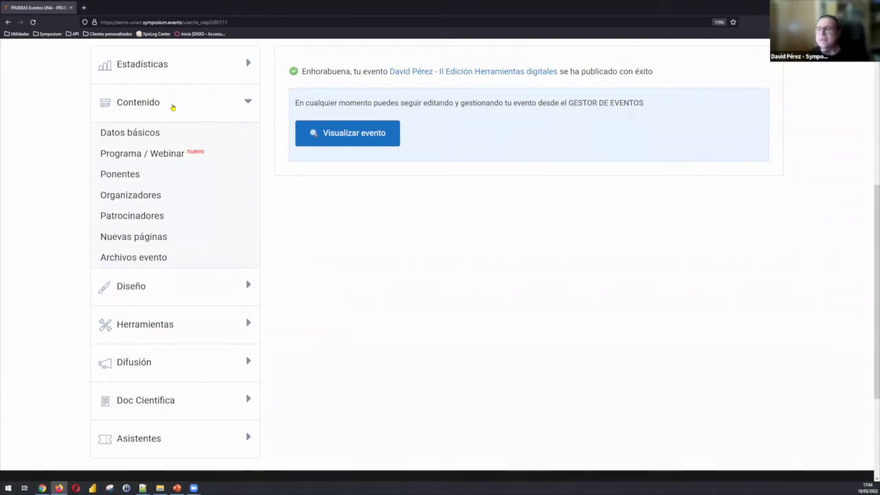
scroll(721, 274, up, 3)
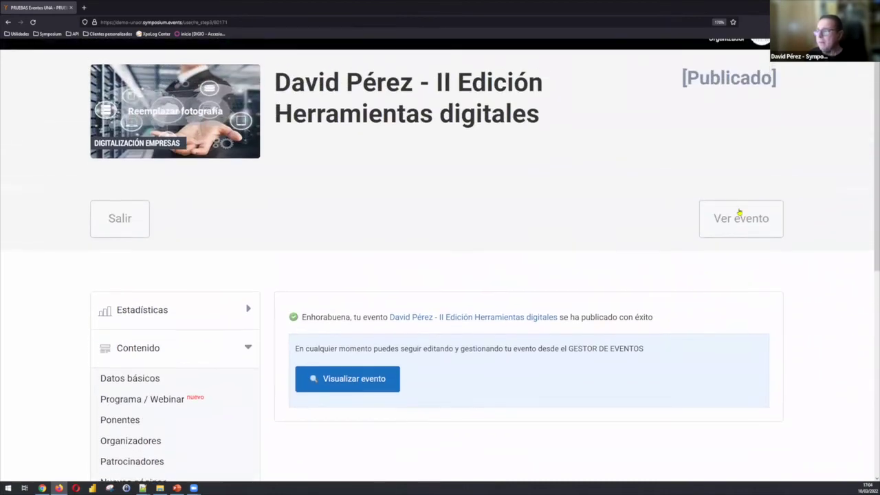
Open the event's public page with Ver evento, toggle the colour bar, and scroll to the tickets.
click(721, 216)
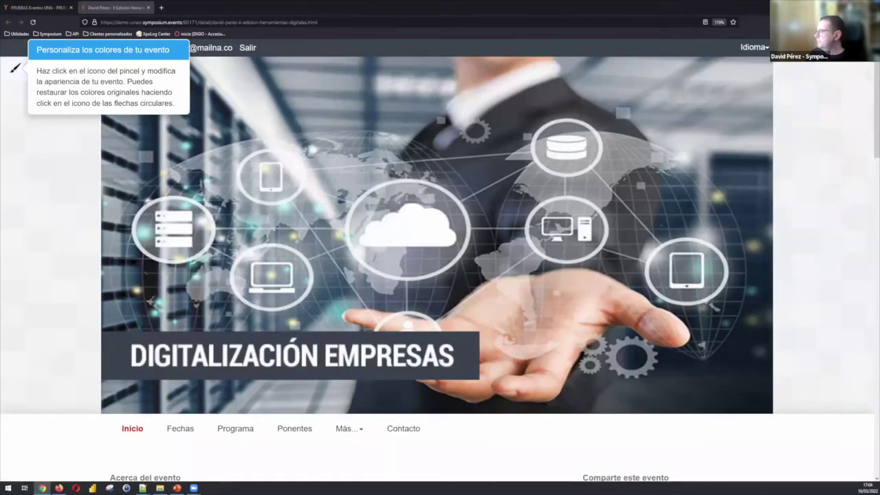
click(15, 71)
click(14, 72)
scroll(397, 196, down, 3)
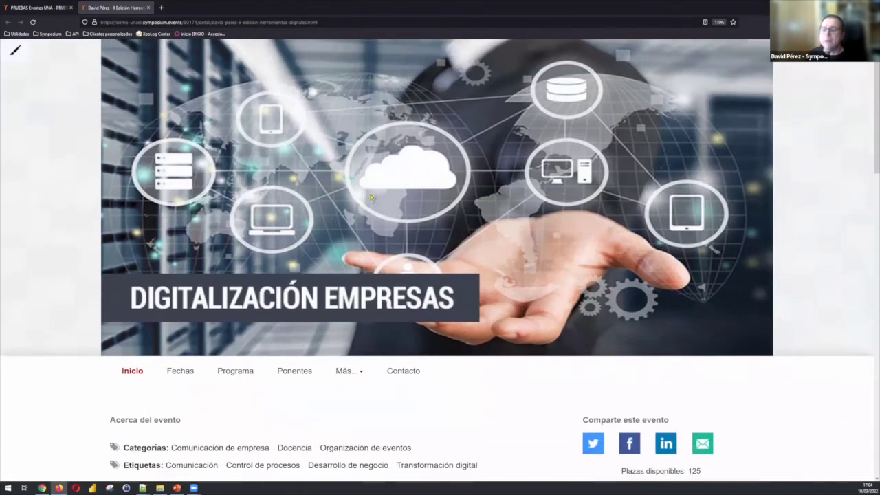
scroll(397, 197, down, 5)
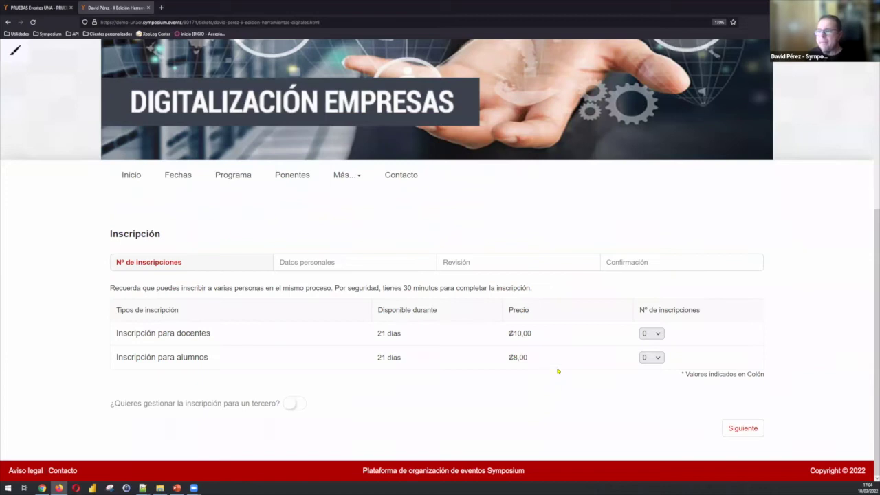
Select one Inscripción para alumnos ticket at ₡8,00 and continue to attendee details.
click(650, 357)
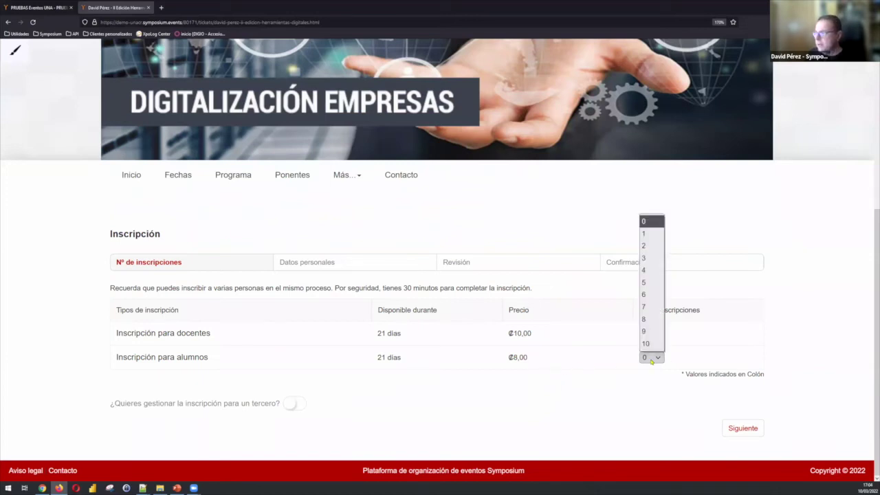
click(654, 225)
click(741, 428)
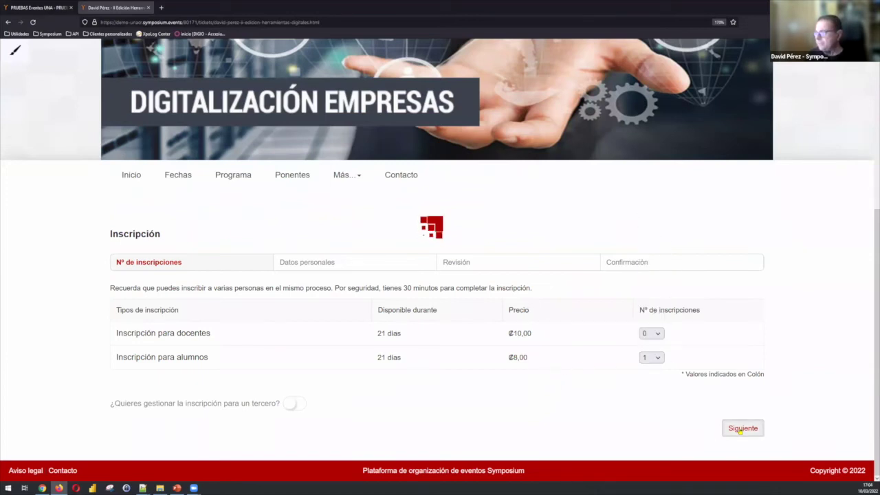
Enter the attendee's first name, surname and e-mail, accept both privacy consents, and submit.
click(345, 411)
key(Tab)
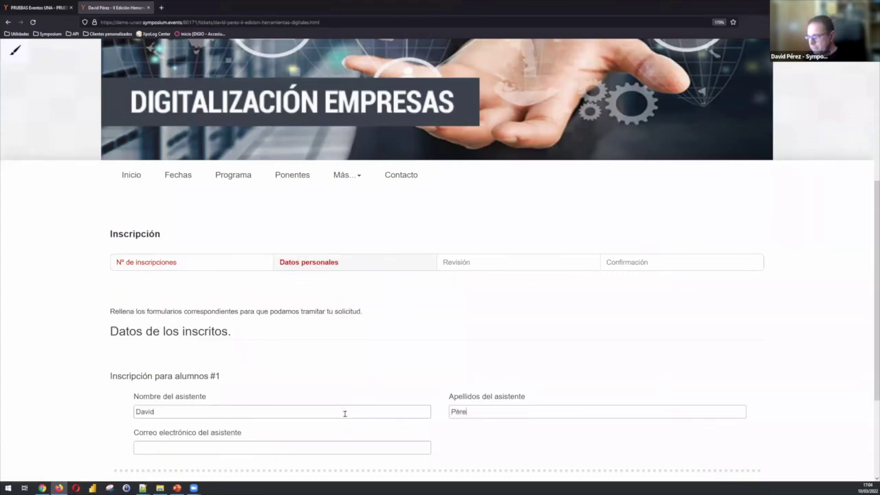
click(281, 447)
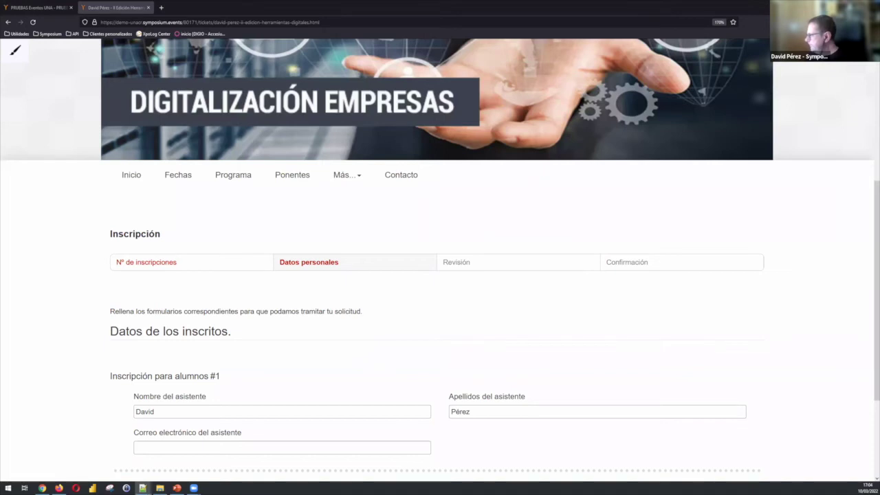
click(296, 449)
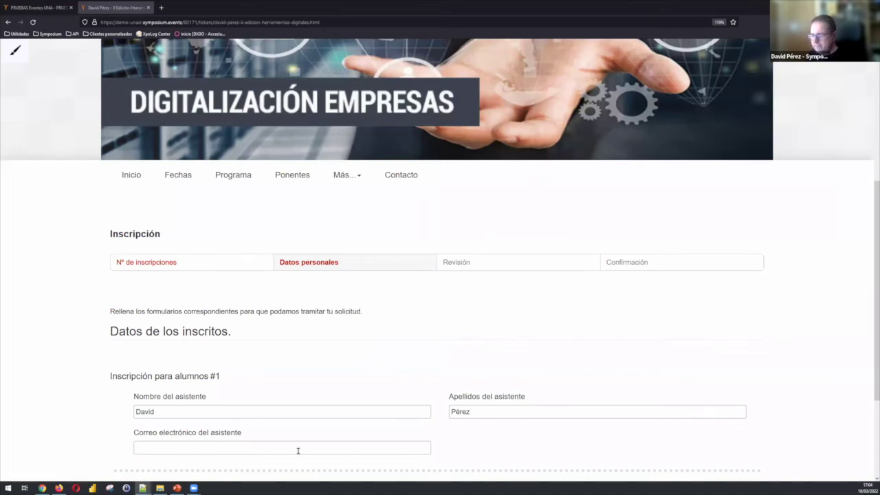
key(ctrl+v)
scroll(505, 402, down, 4)
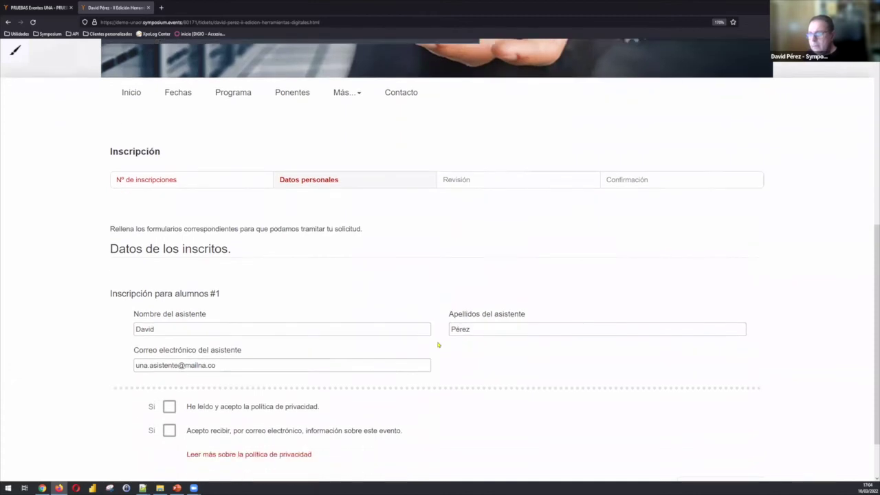
click(167, 350)
click(170, 374)
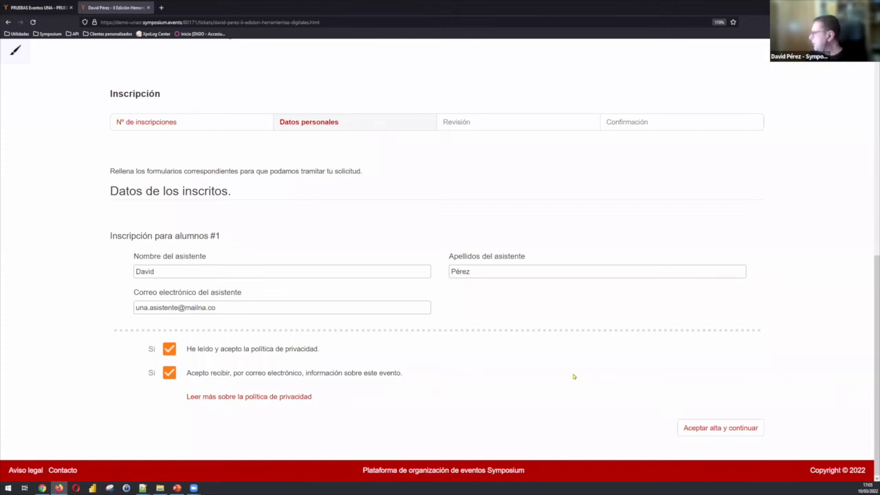
click(724, 427)
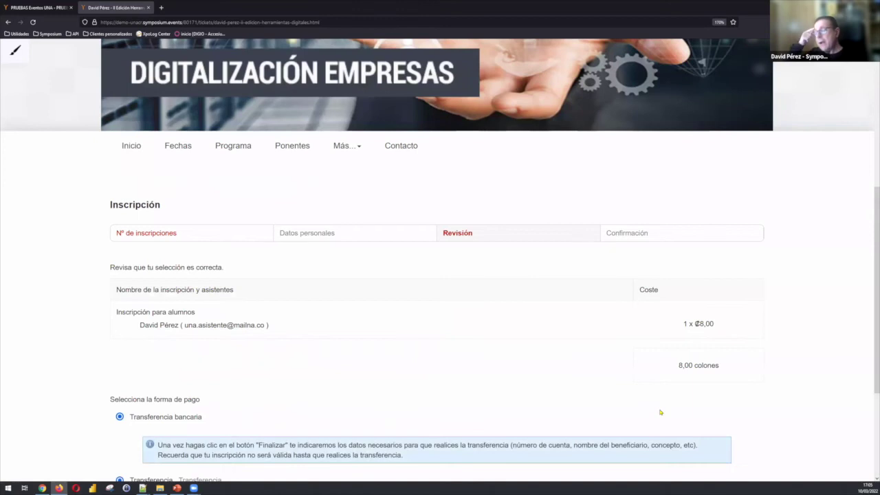
Accept the payment and refund policy and finalise the registration paying by Transferencia bancaria.
scroll(487, 246, down, 1)
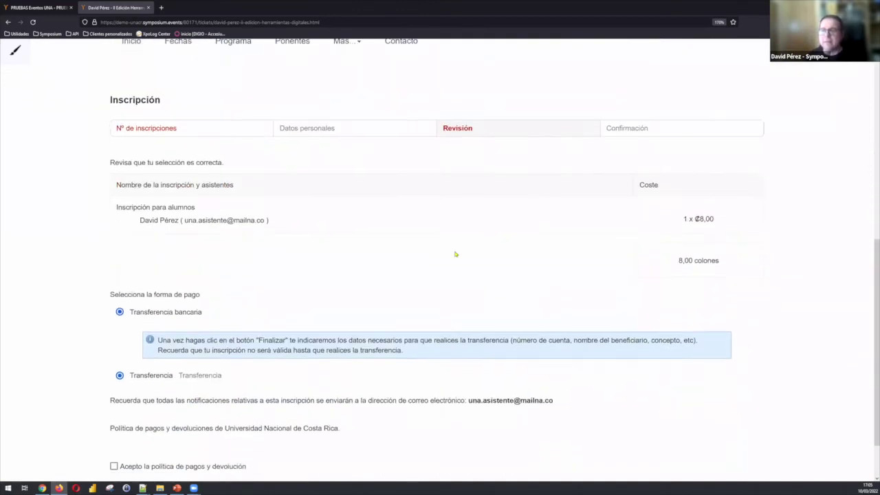
scroll(391, 211, down, 1)
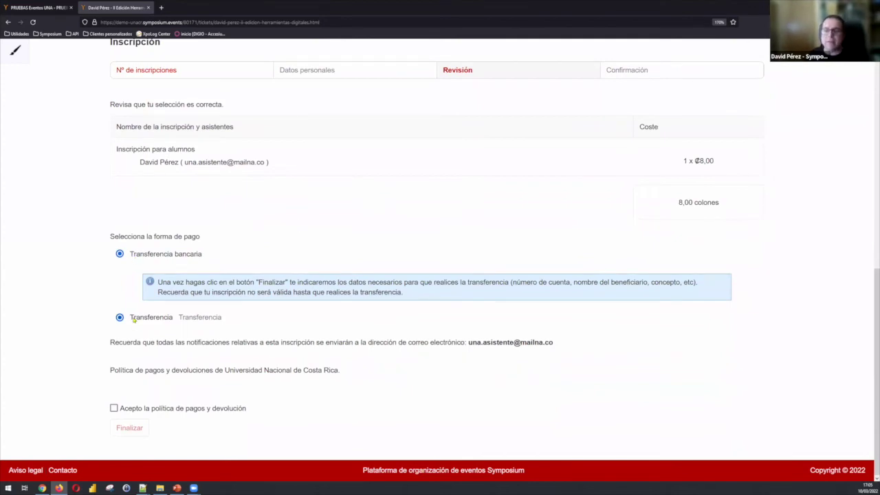
drag(114, 370, 336, 371)
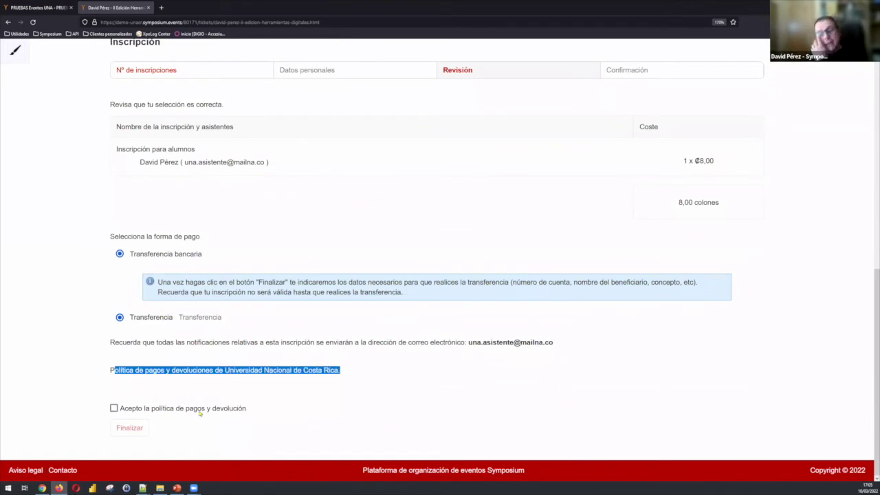
click(114, 407)
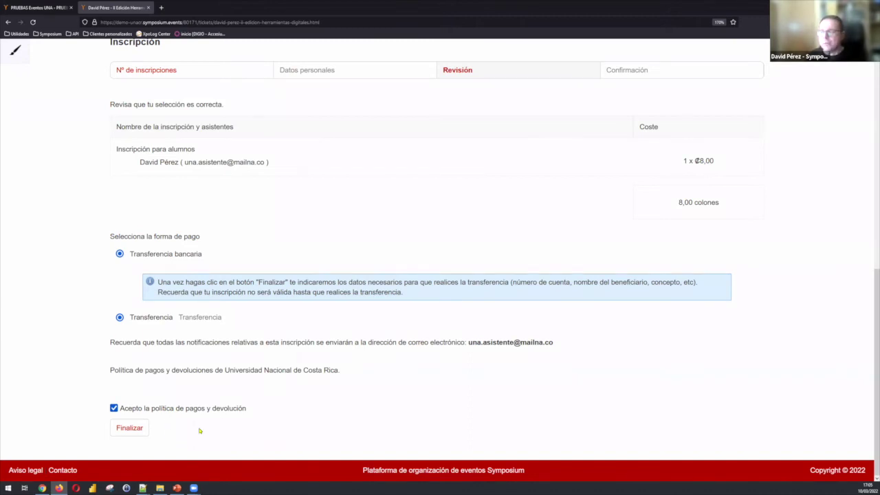
click(136, 431)
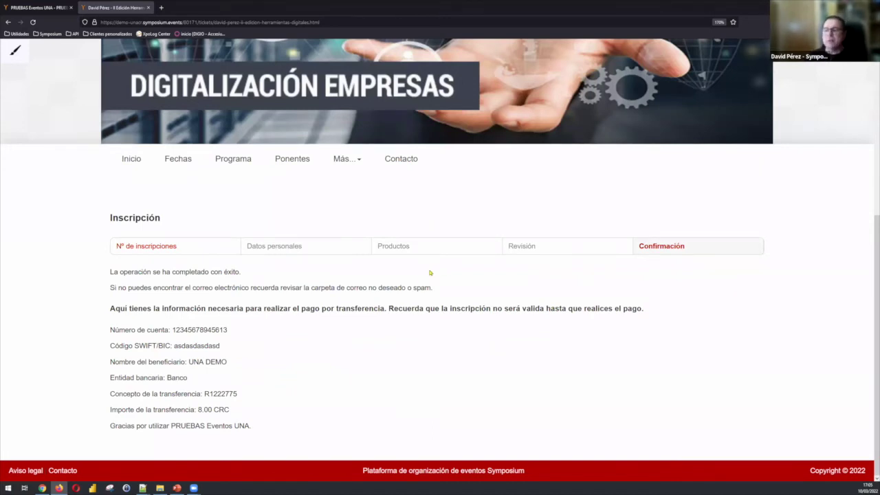
double_click(206, 333)
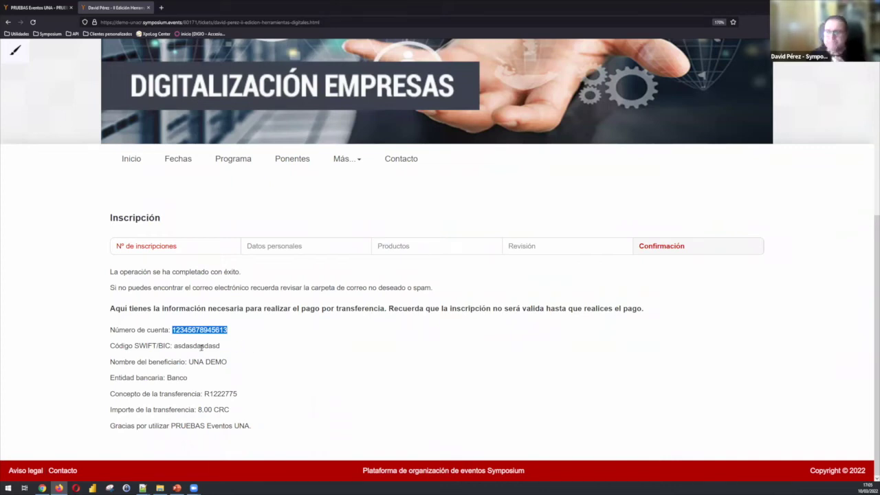
double_click(203, 346)
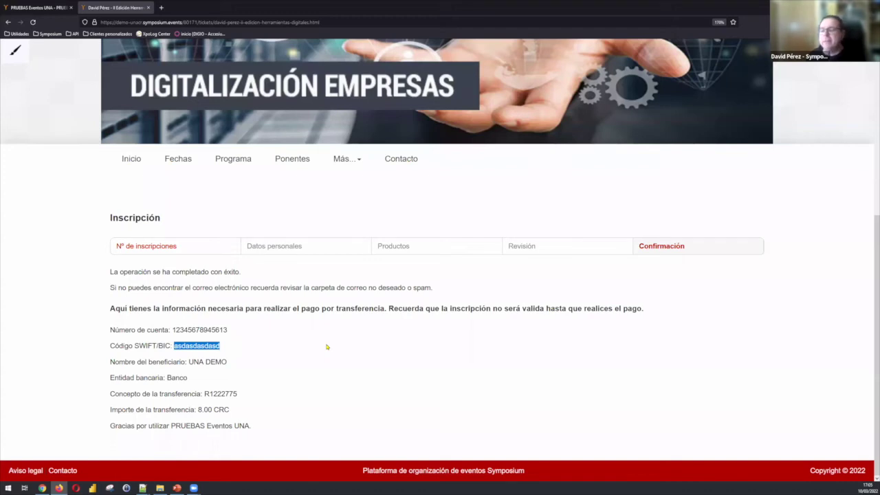
drag(194, 362, 247, 363)
double_click(175, 377)
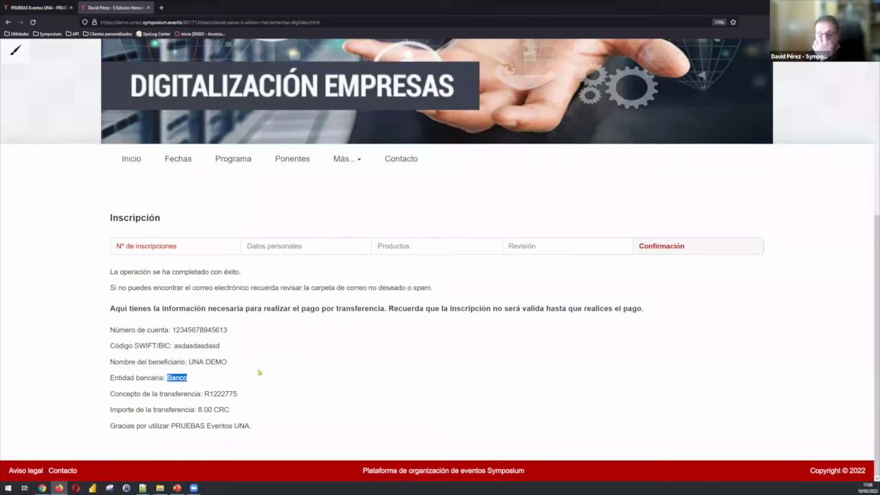
drag(204, 394, 321, 394)
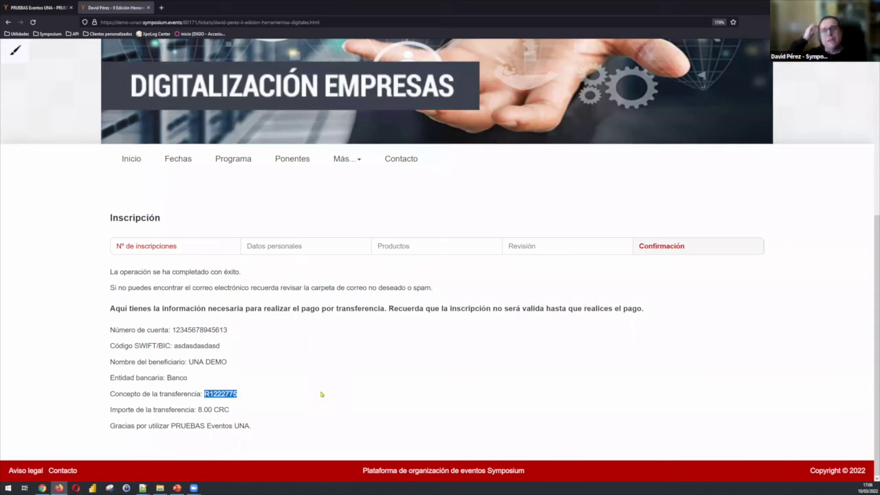
click(320, 393)
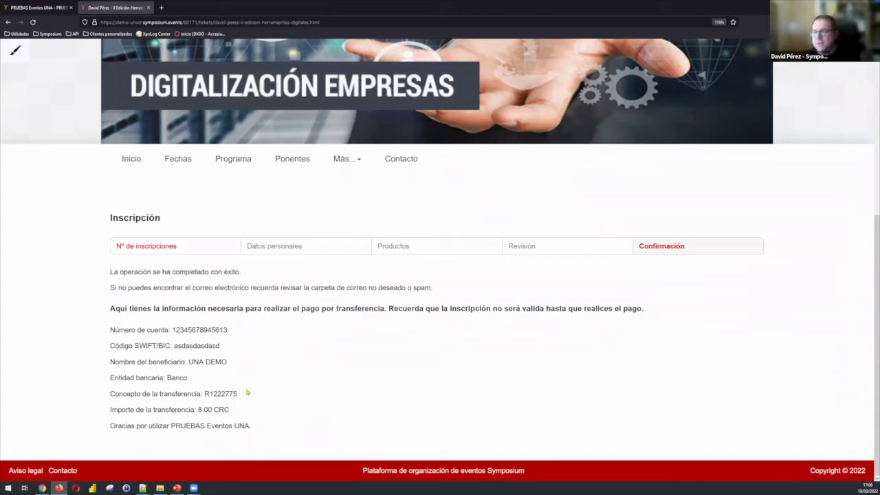
drag(201, 410, 221, 410)
click(293, 409)
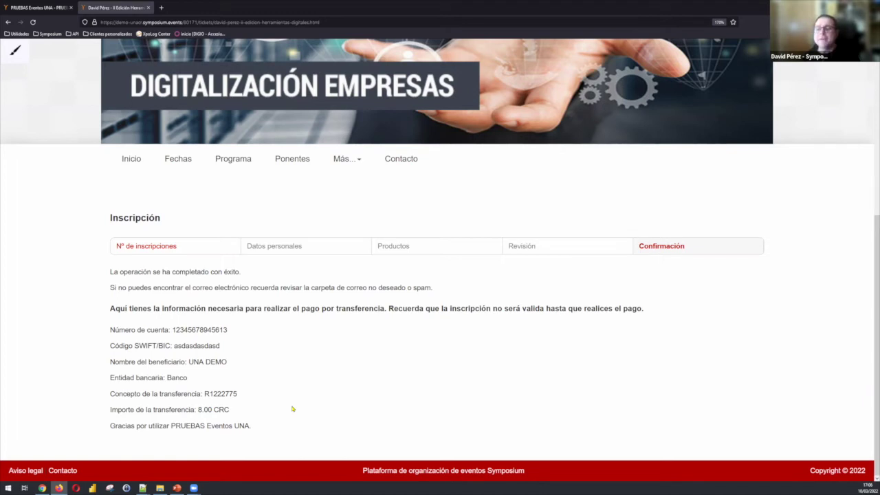
double_click(225, 393)
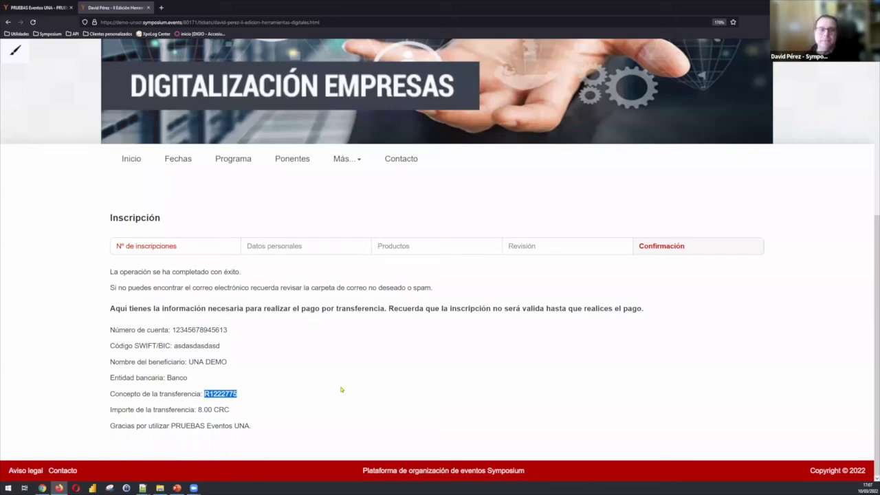
click(341, 390)
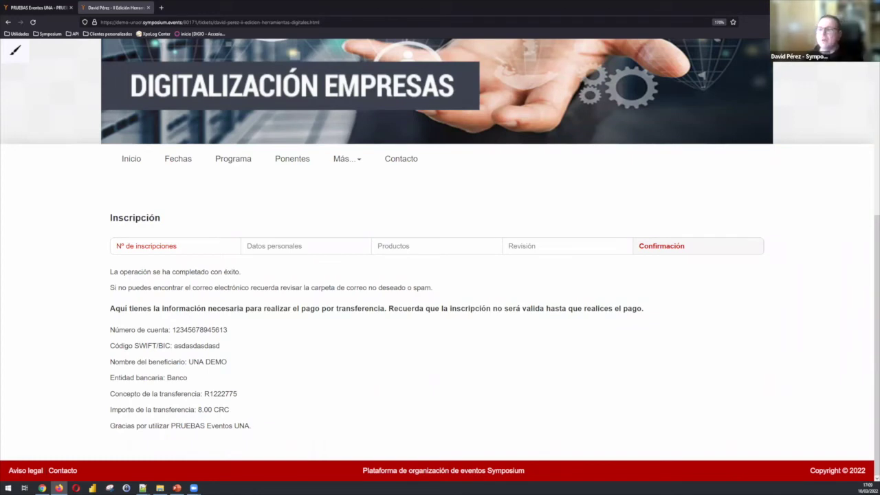
Back in the event manager tab, open Asistentes > Inscripciones showing the De pago registration type.
click(34, 8)
scroll(65, 206, down, 5)
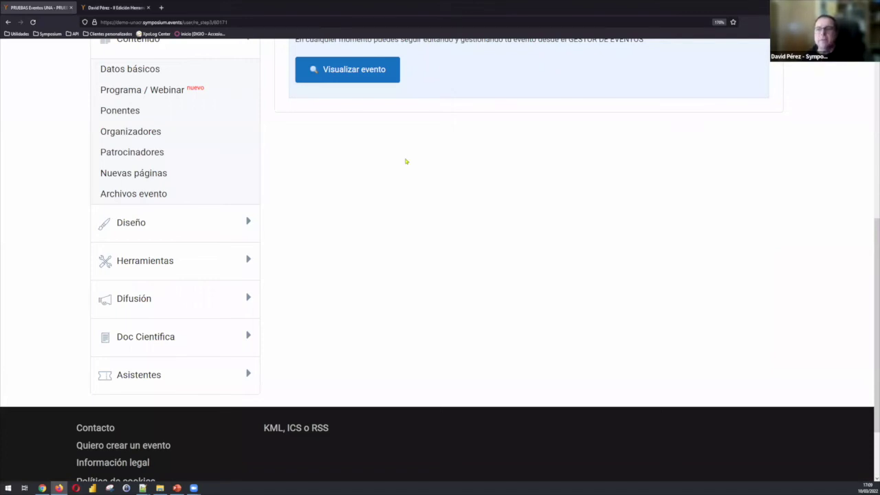
scroll(367, 270, up, 1)
scroll(358, 278, up, 2)
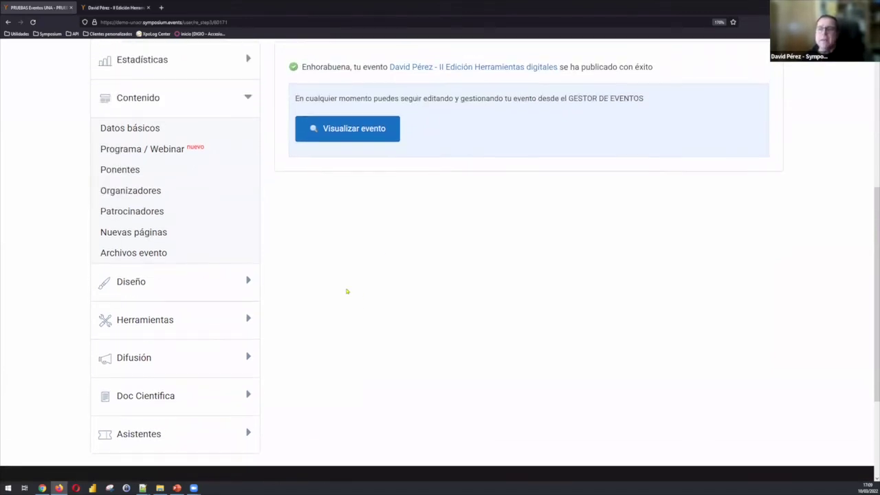
click(161, 425)
scroll(330, 288, down, 3)
scroll(351, 281, down, 3)
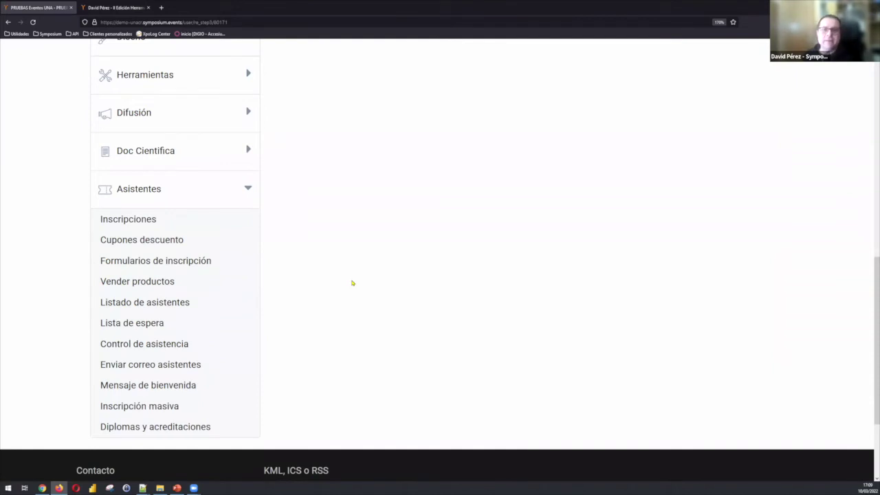
scroll(535, 345, up, 10)
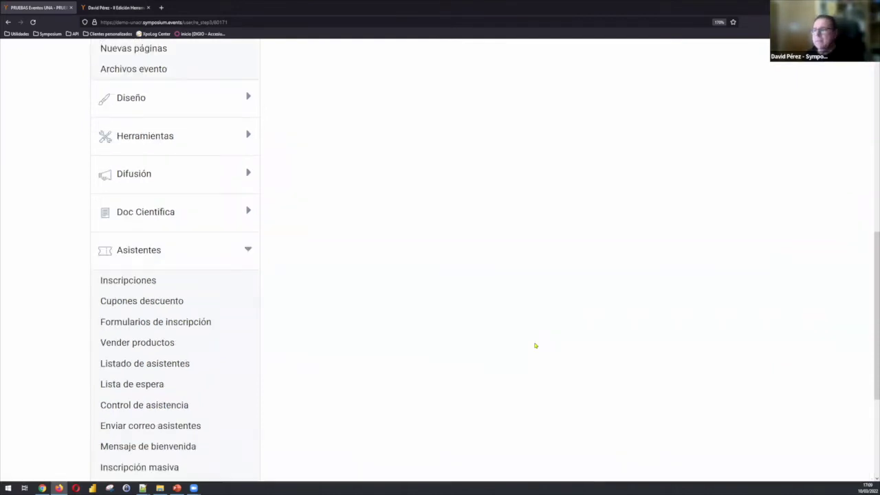
scroll(605, 121, down, 5)
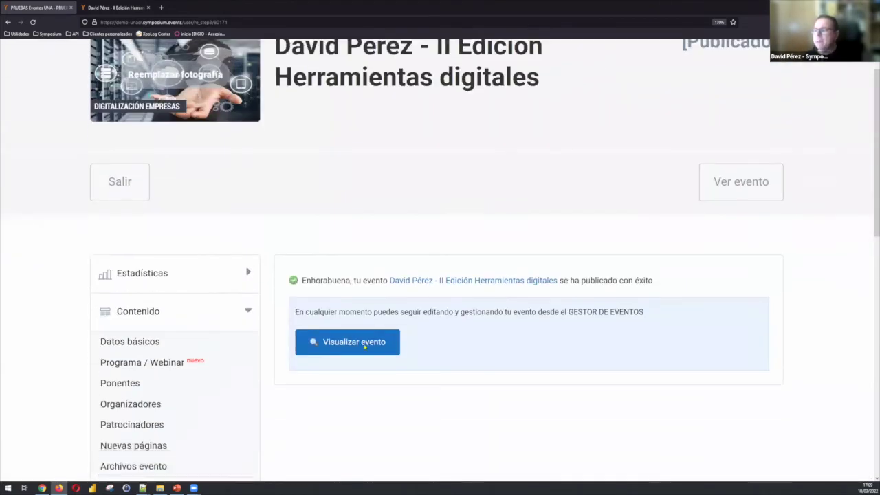
click(236, 367)
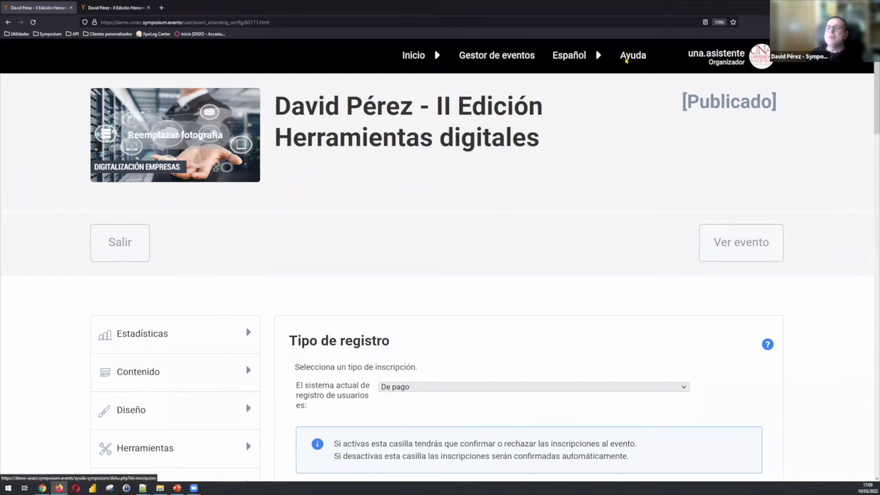
click(625, 60)
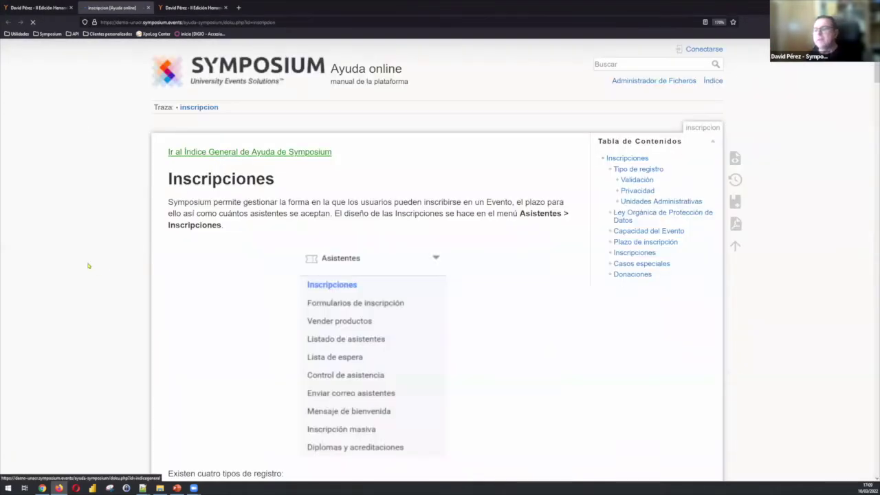
scroll(86, 261, down, 1)
scroll(85, 259, down, 8)
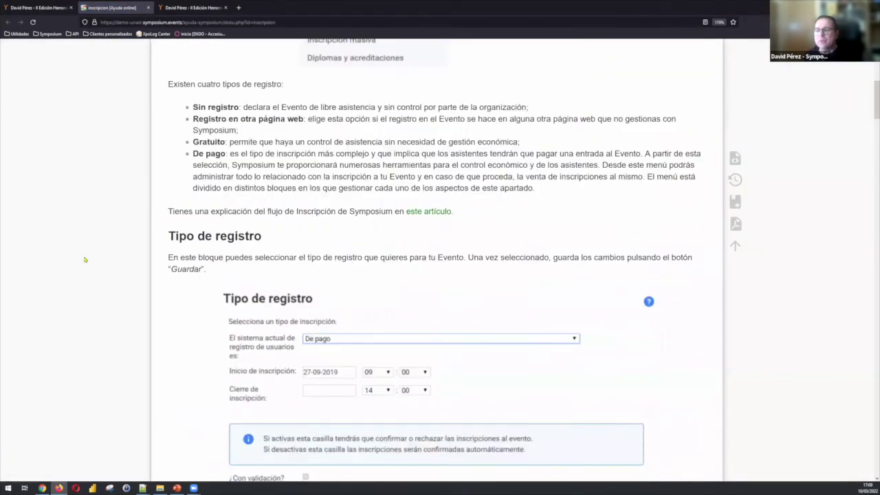
scroll(85, 260, down, 6)
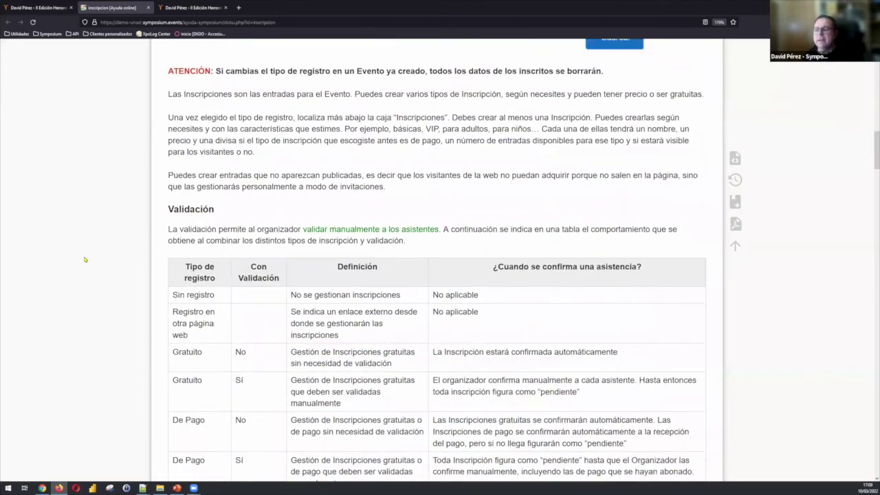
scroll(85, 260, down, 7)
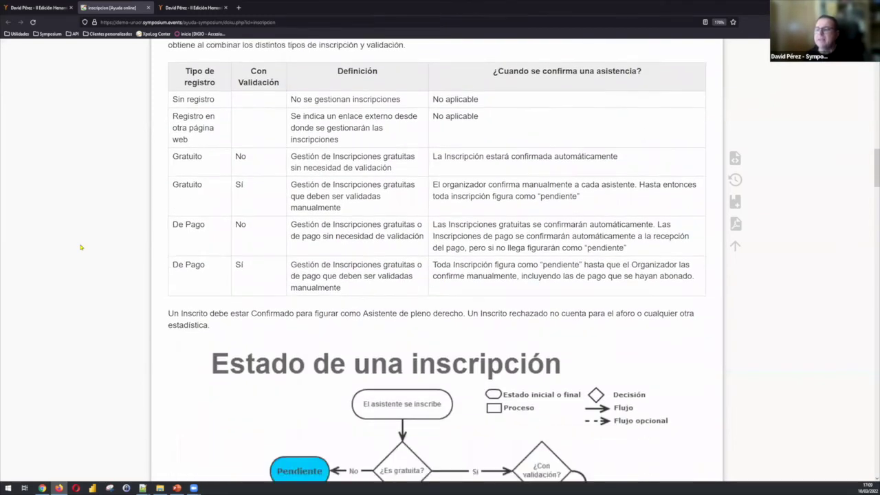
scroll(80, 246, up, 1)
scroll(80, 245, down, 1)
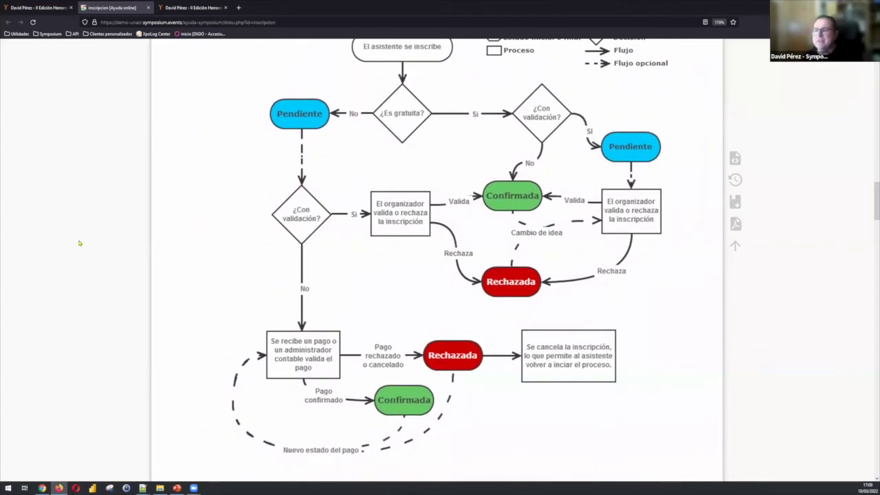
scroll(79, 243, up, 1)
scroll(173, 308, down, 1)
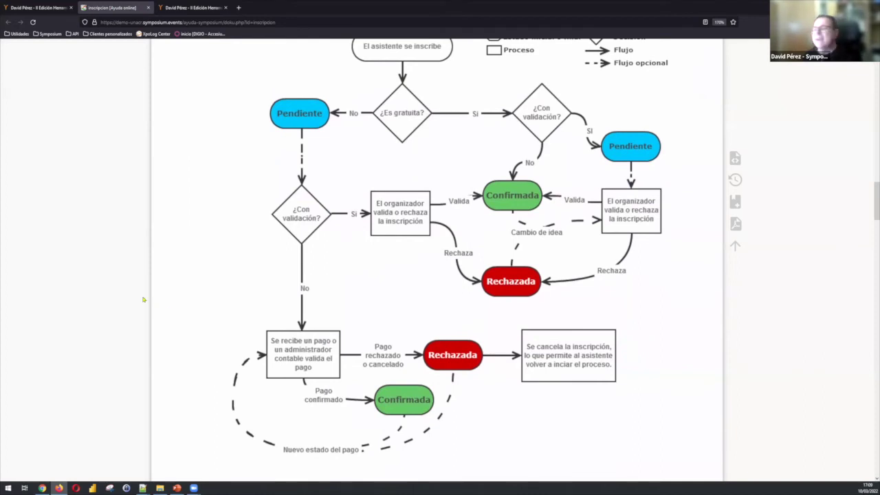
scroll(144, 299, down, 3)
scroll(143, 298, down, 3)
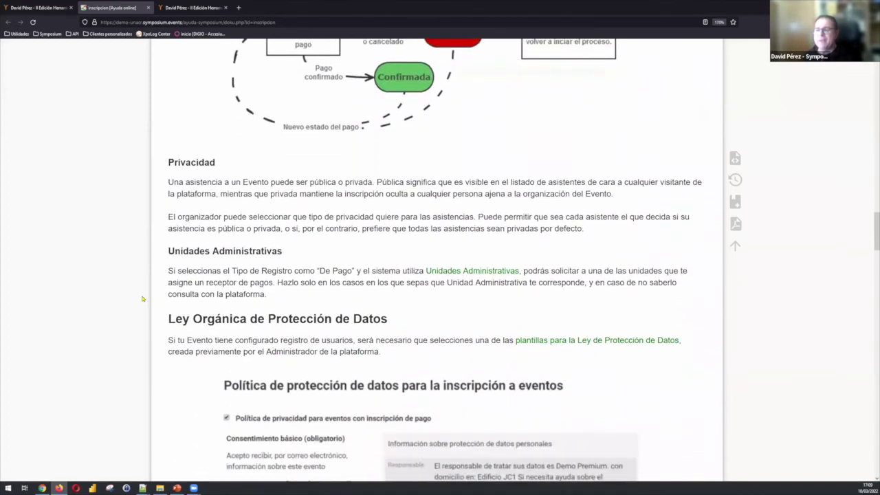
scroll(140, 292, down, 8)
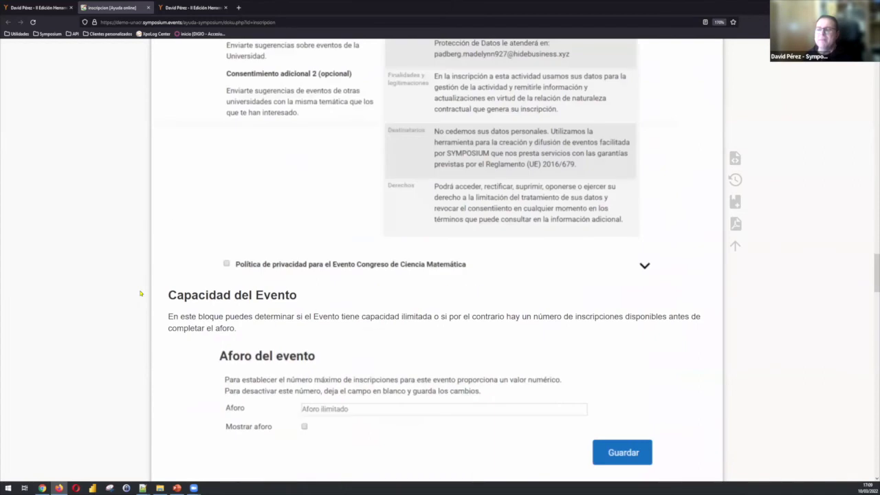
scroll(134, 291, down, 2)
scroll(134, 290, down, 4)
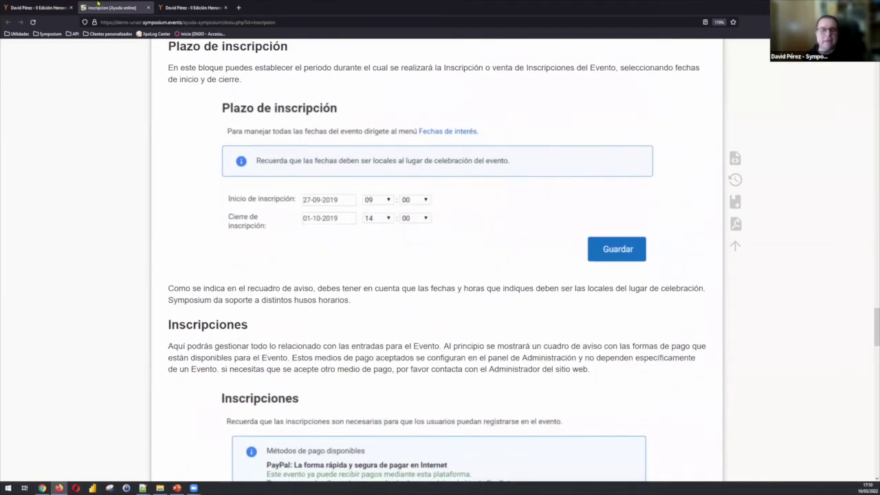
middle_click(98, 6)
scroll(56, 313, down, 5)
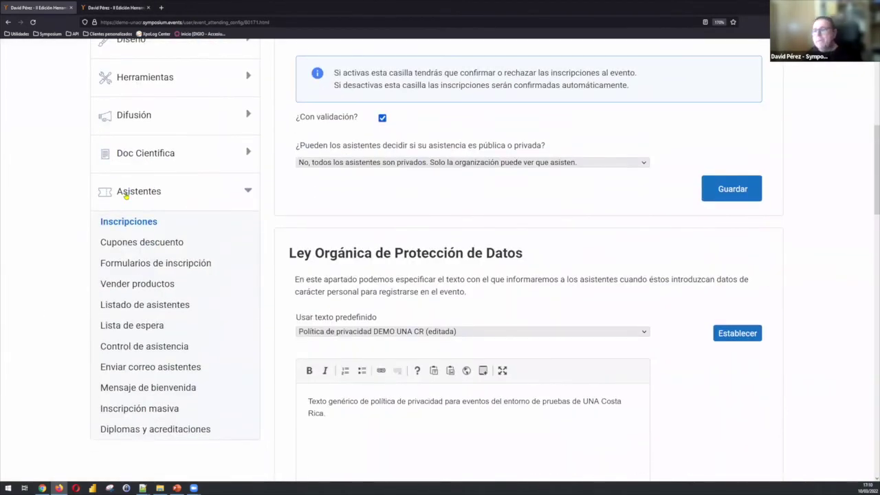
Collapse Asistentes, expand Doc Cientifica, then switch to the 'Flujo científico completo' PowerPoint slide.
click(126, 196)
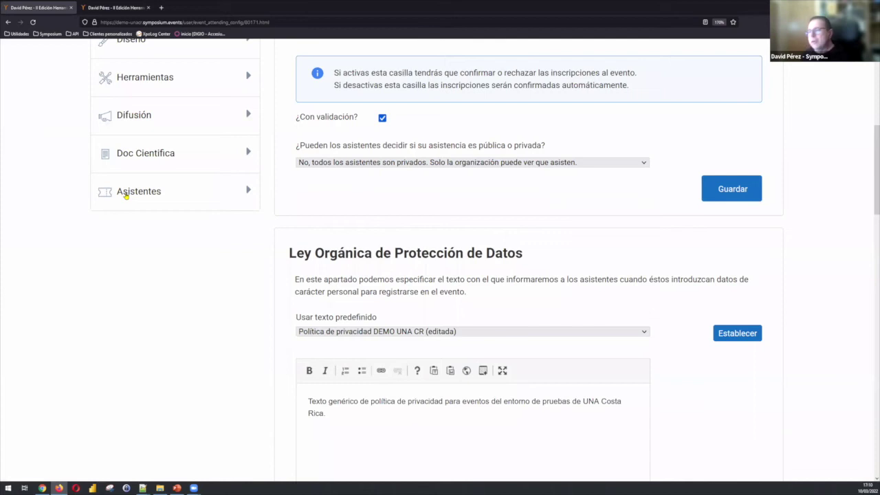
click(185, 152)
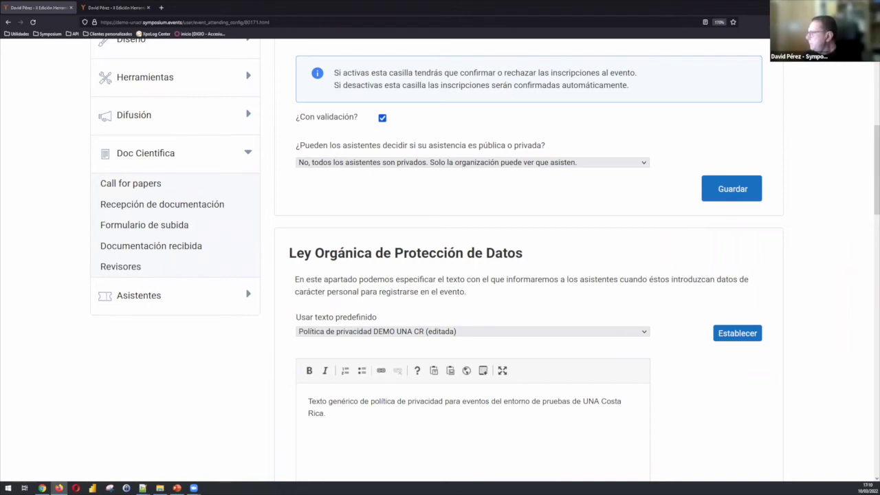
key(alt+Tab)
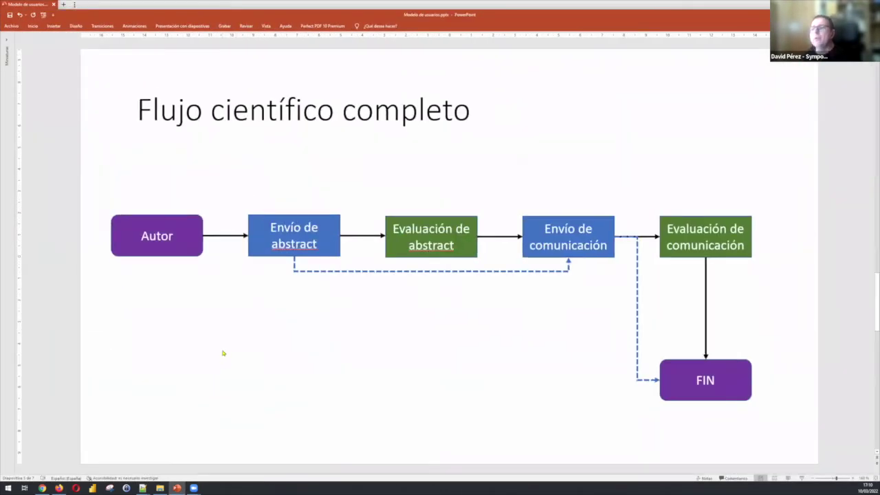
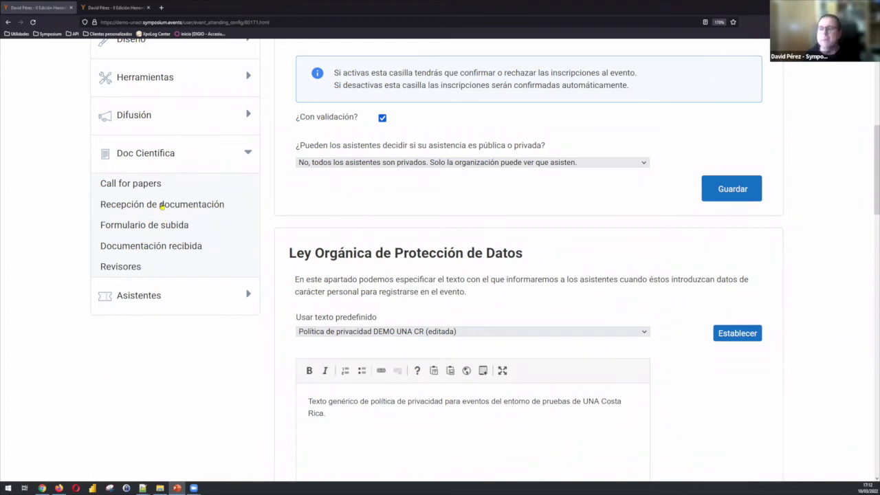
Open Recepción de documentación under Doc Cientifica and turn on Solicitar abstracts.
click(160, 205)
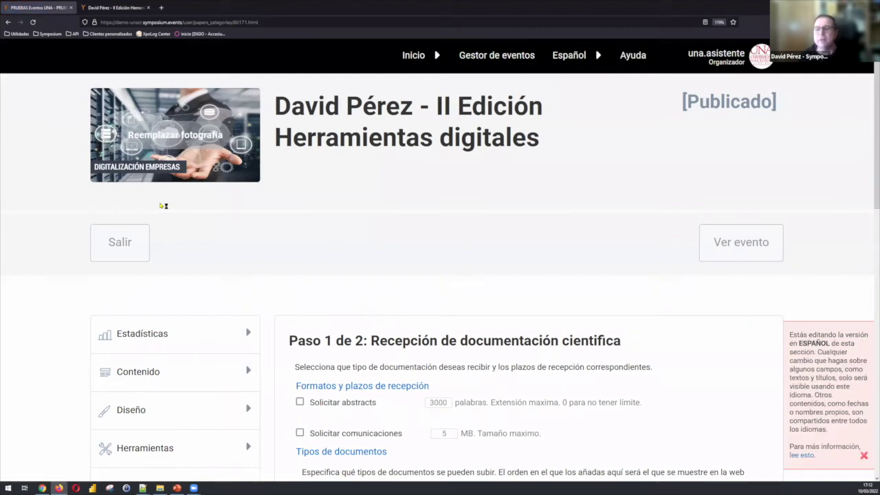
scroll(71, 204, down, 3)
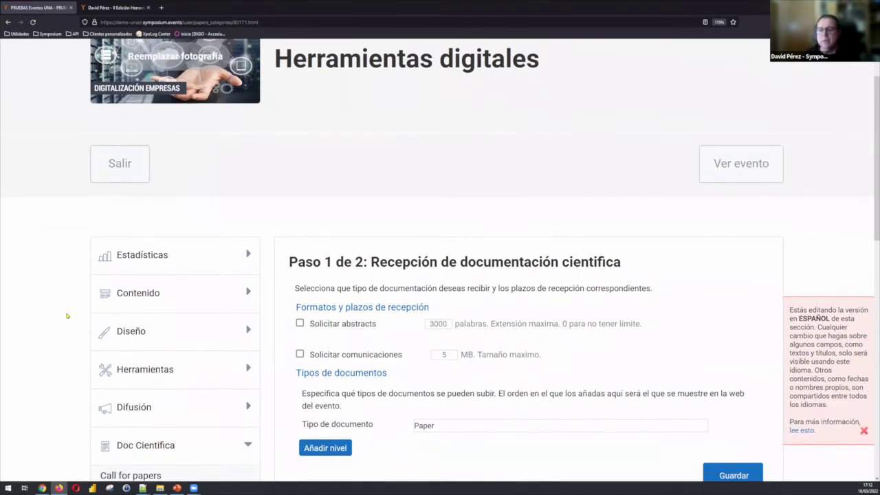
scroll(67, 315, down, 2)
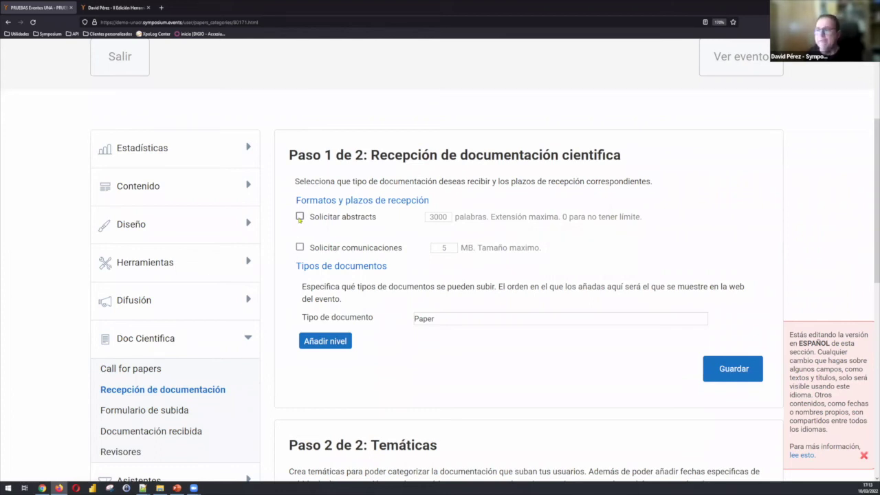
click(300, 217)
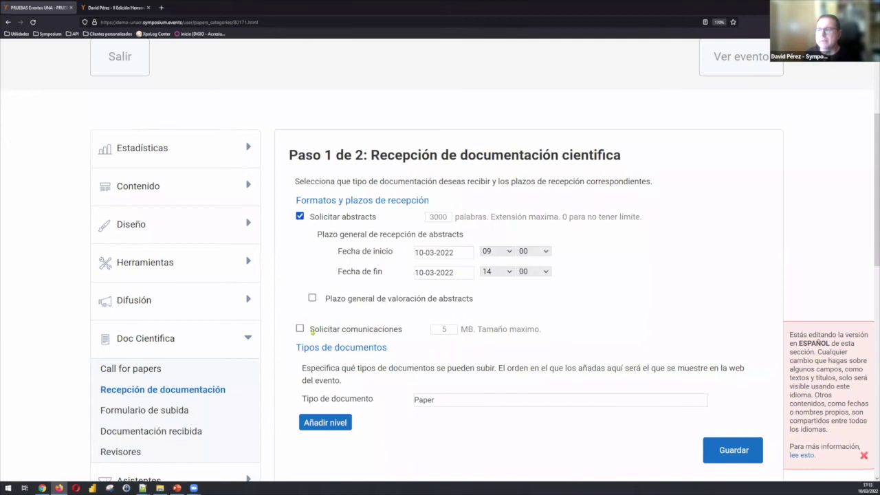
Turn on Solicitar comunicaciones and review the 3000-word abstract limit.
click(300, 329)
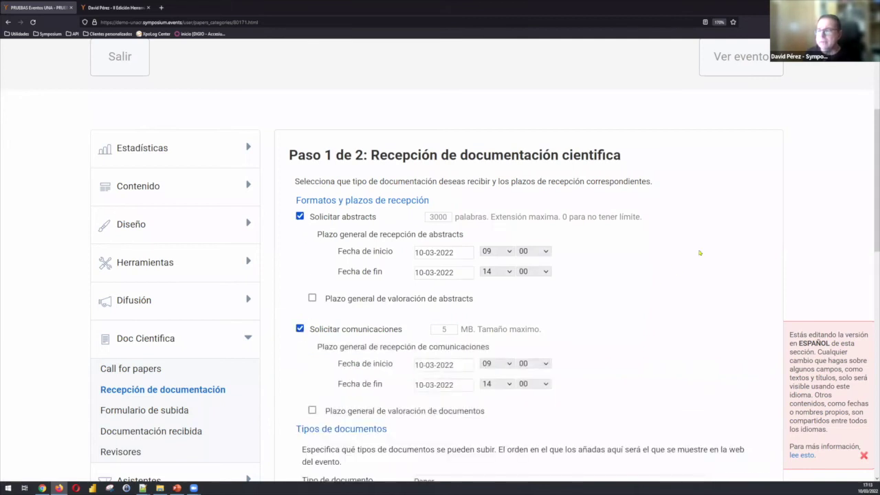
scroll(759, 218, down, 1)
scroll(757, 220, down, 1)
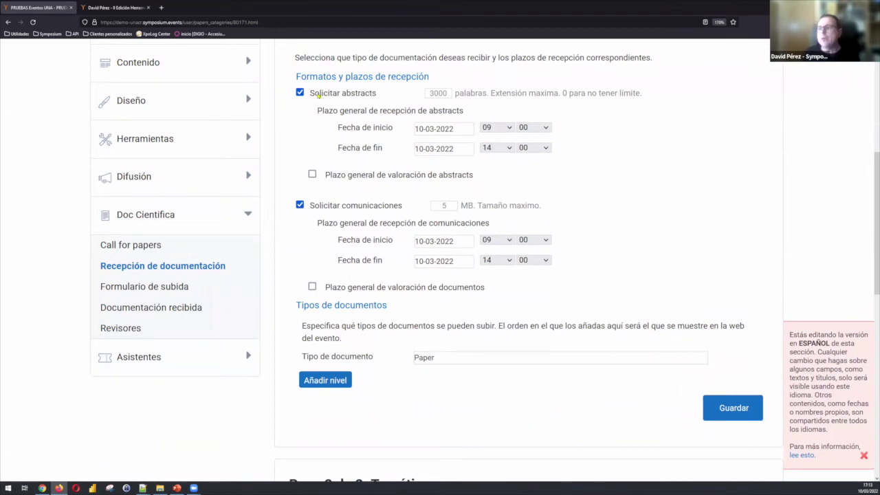
double_click(443, 90)
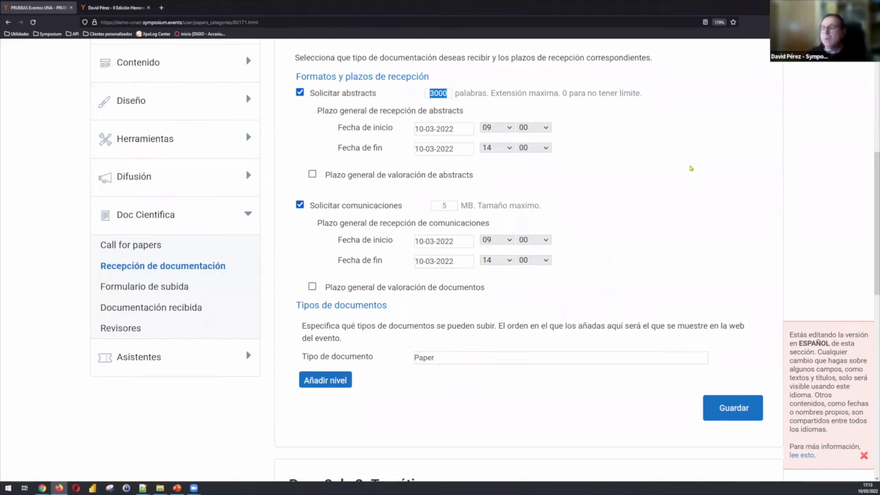
click(483, 102)
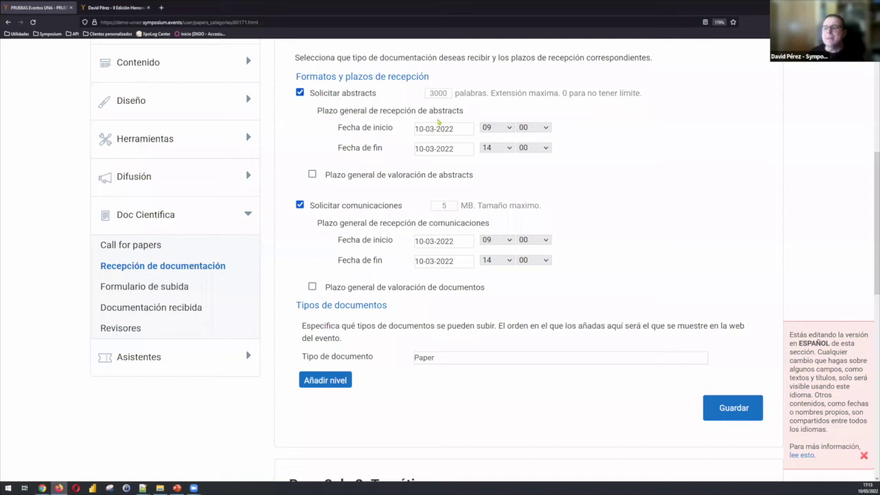
click(452, 128)
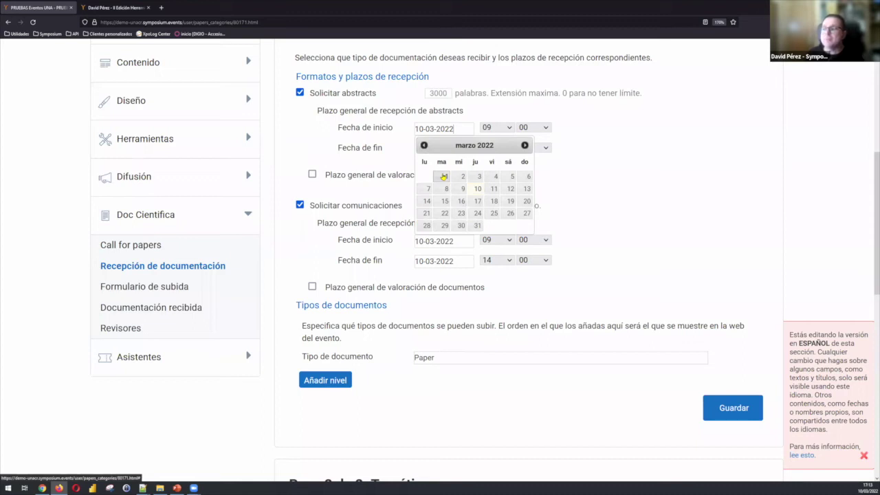
Set abstract reception to run from 01-03-2022 to 11-03-2022.
click(443, 177)
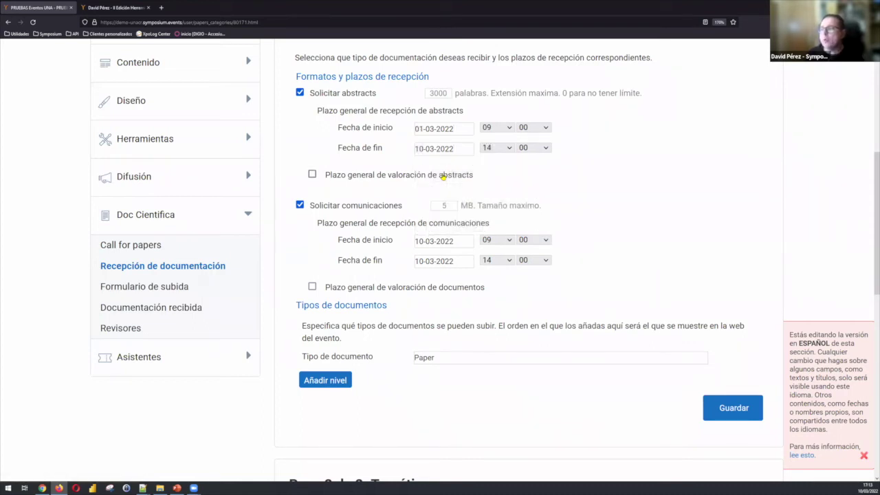
click(460, 150)
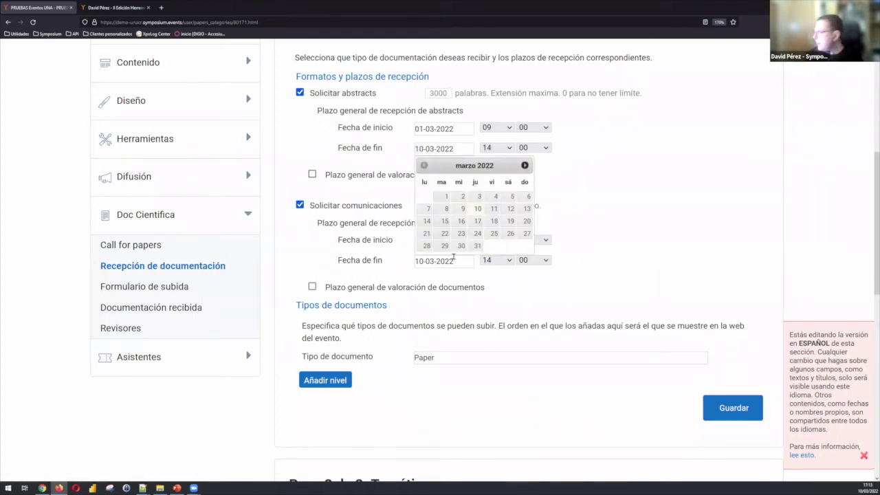
click(494, 208)
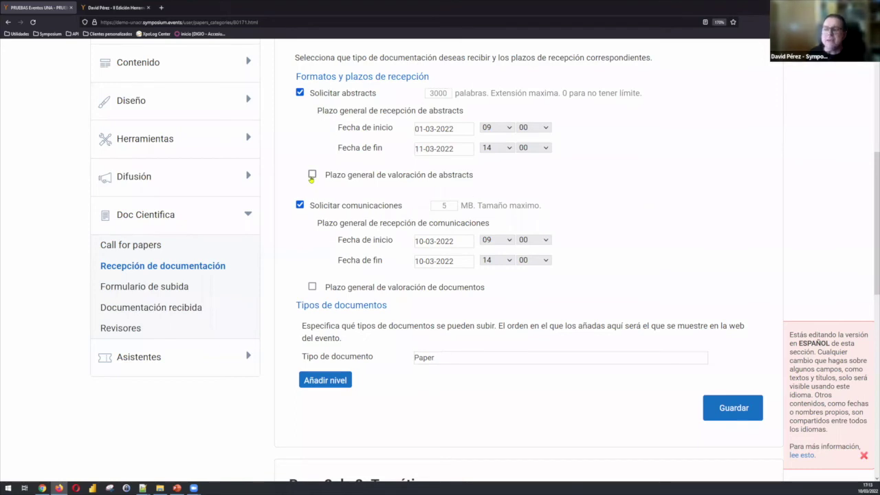
Enable the general abstract review period from 07-03-2022 to 13-03-2022.
click(312, 175)
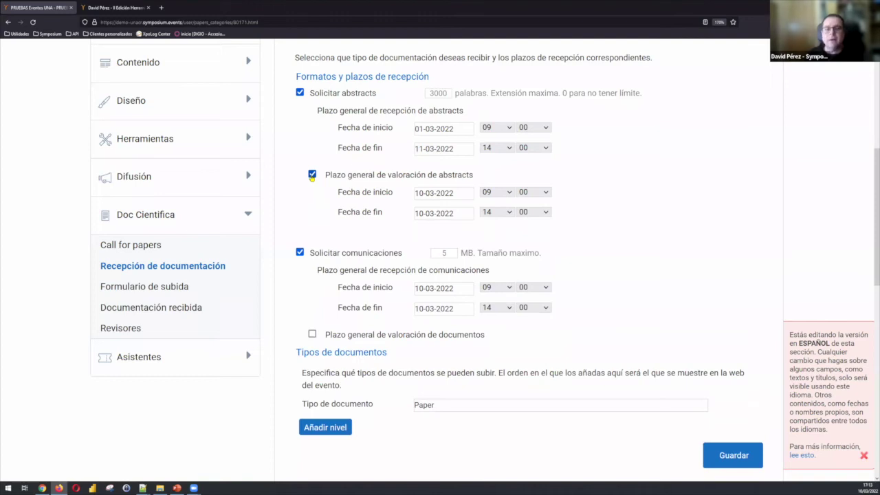
click(447, 194)
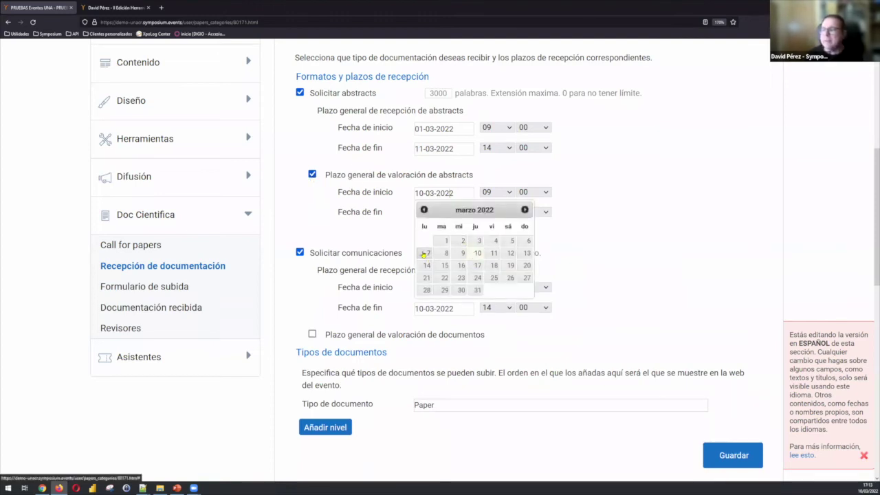
click(426, 253)
click(463, 214)
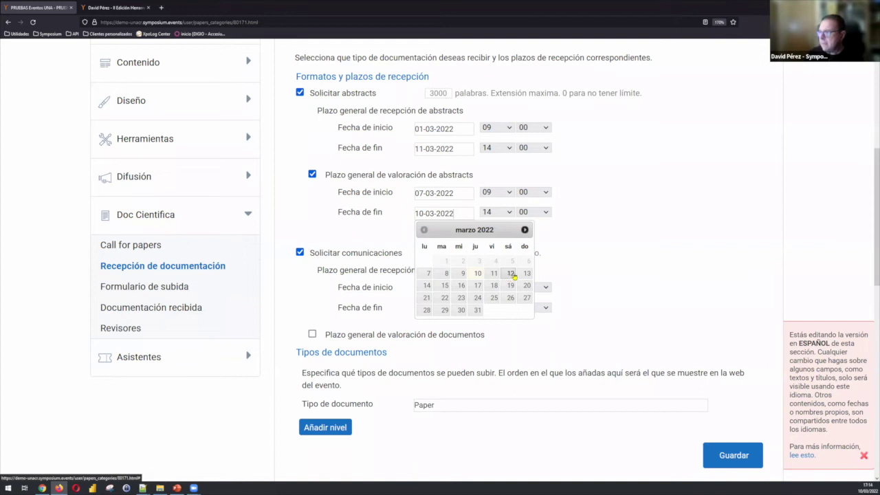
click(526, 274)
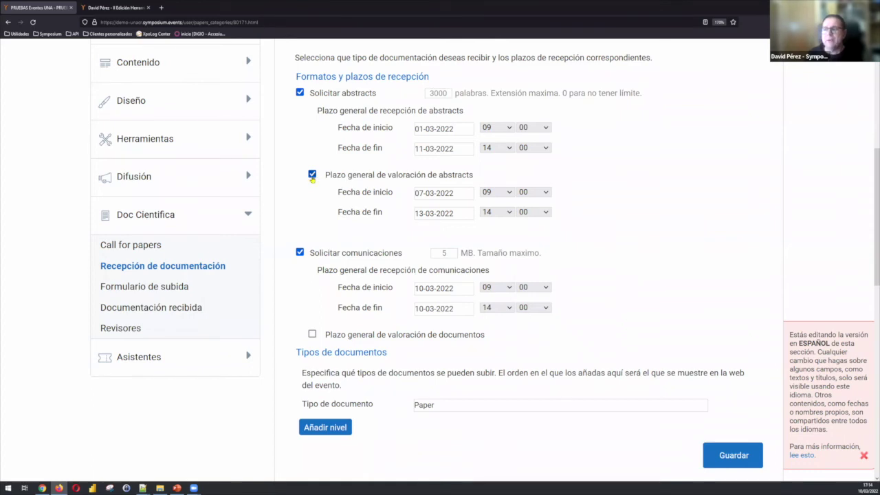
click(311, 175)
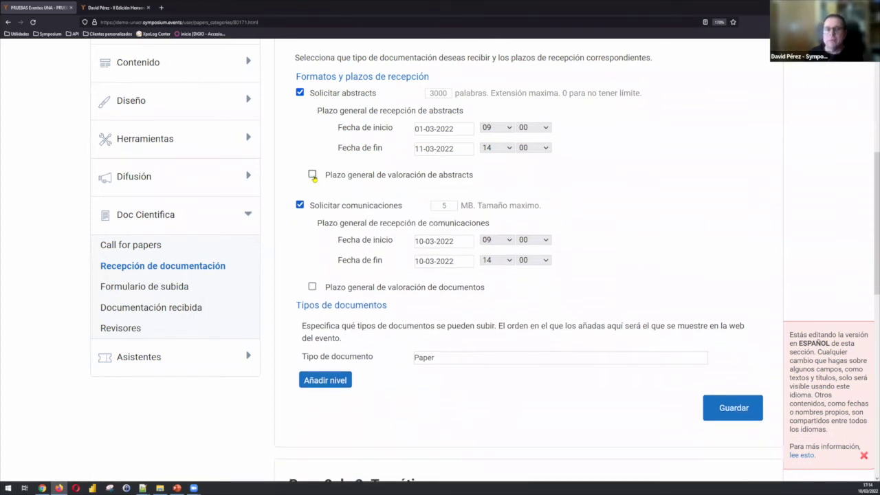
click(312, 175)
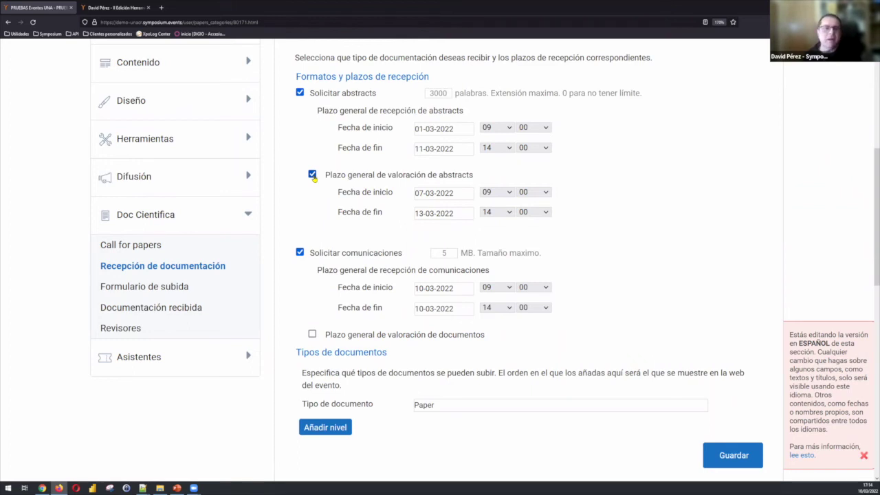
scroll(344, 257, down, 2)
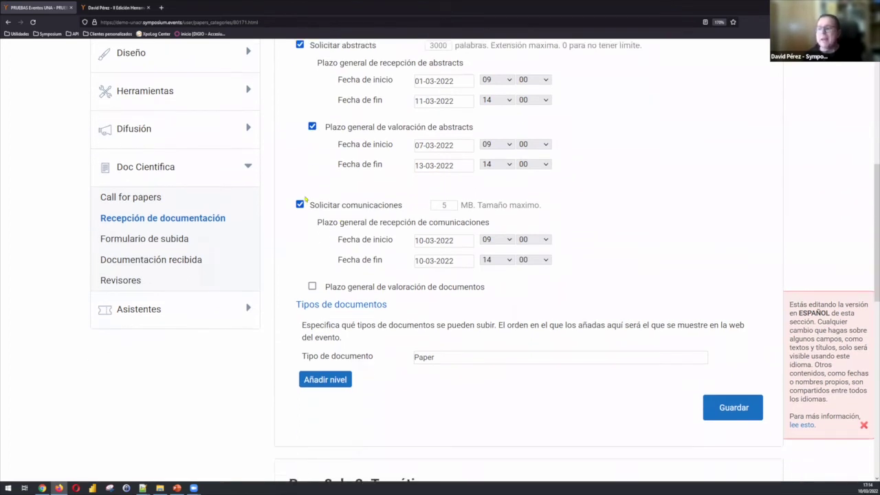
click(453, 191)
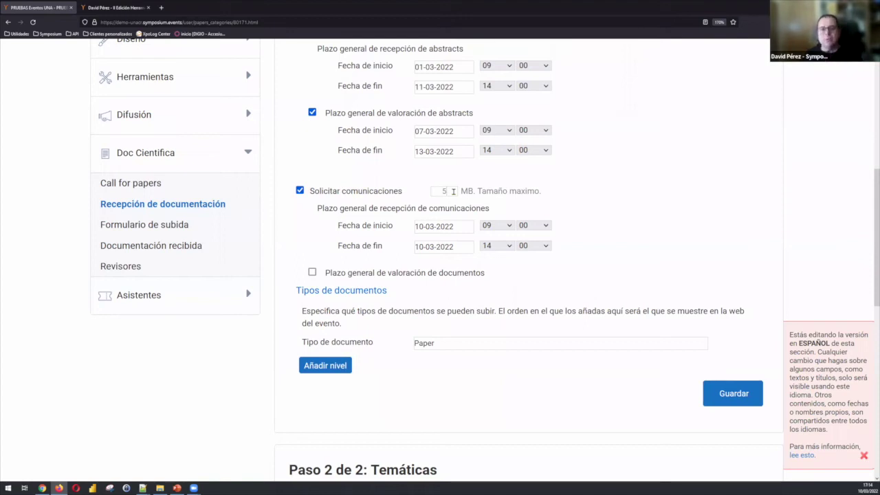
scroll(453, 194, up, 3)
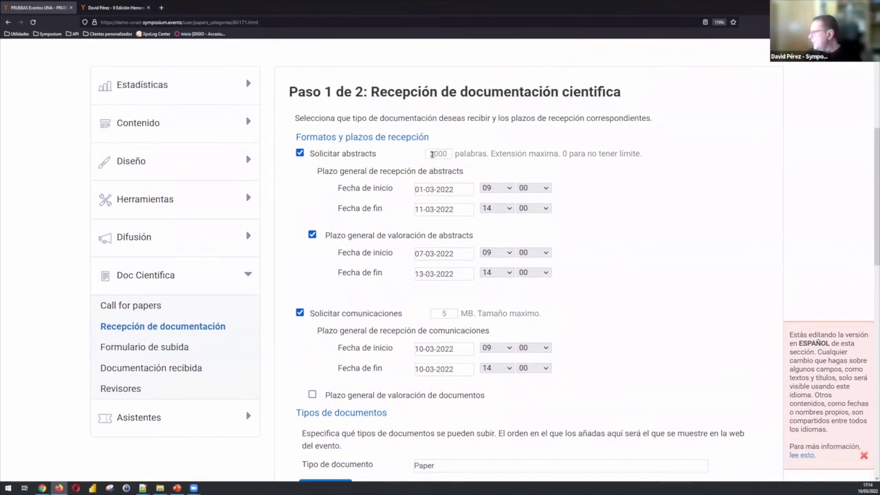
scroll(440, 154, down, 2)
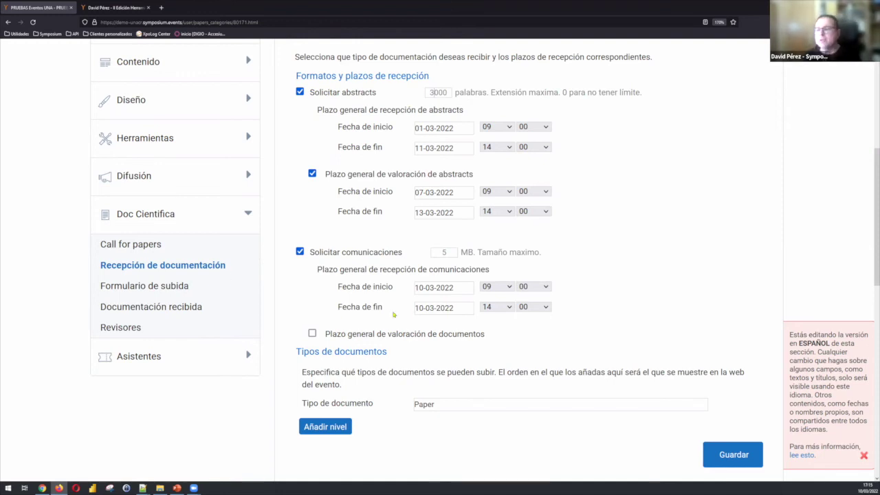
scroll(272, 297, down, 1)
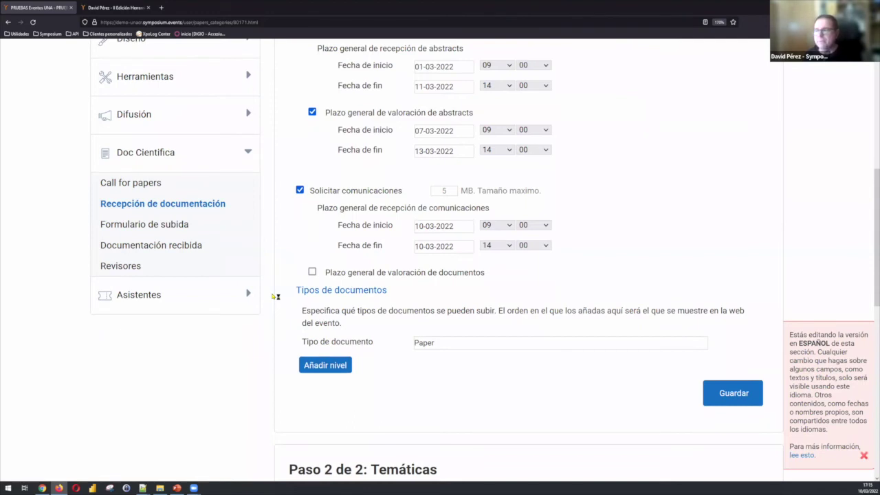
click(312, 272)
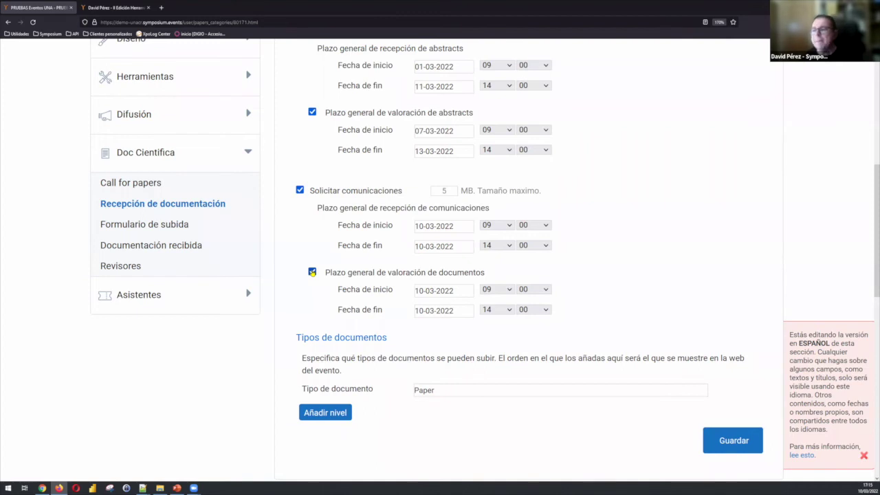
click(313, 272)
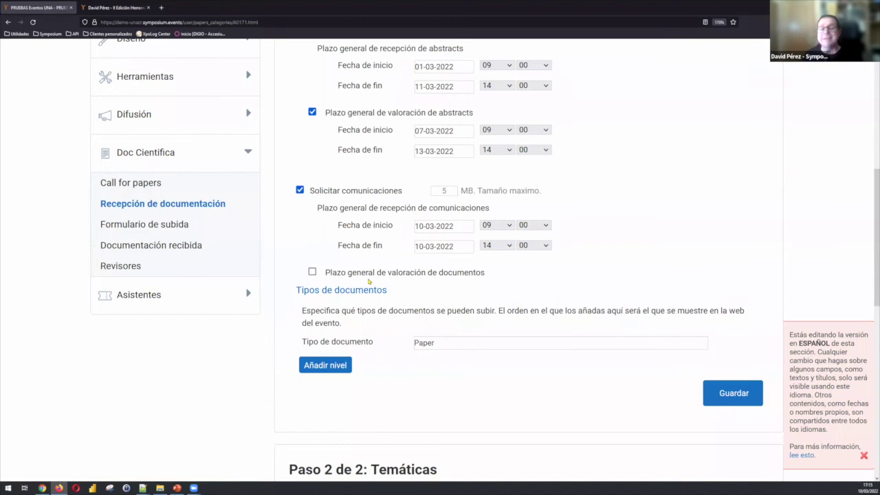
scroll(368, 281, up, 3)
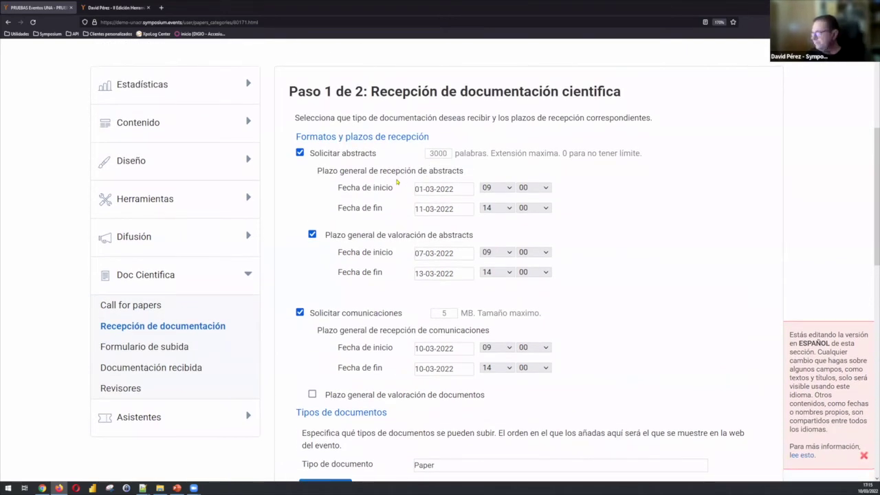
scroll(335, 257, down, 4)
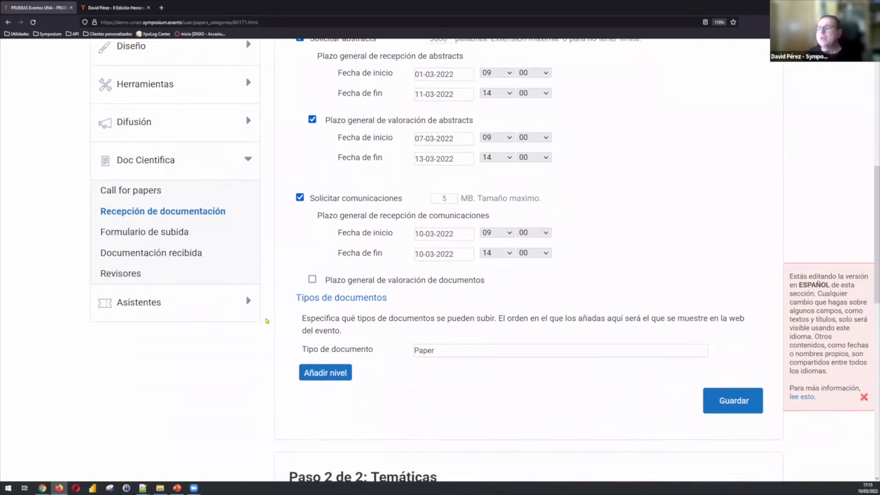
scroll(262, 310, up, 1)
scroll(262, 314, up, 1)
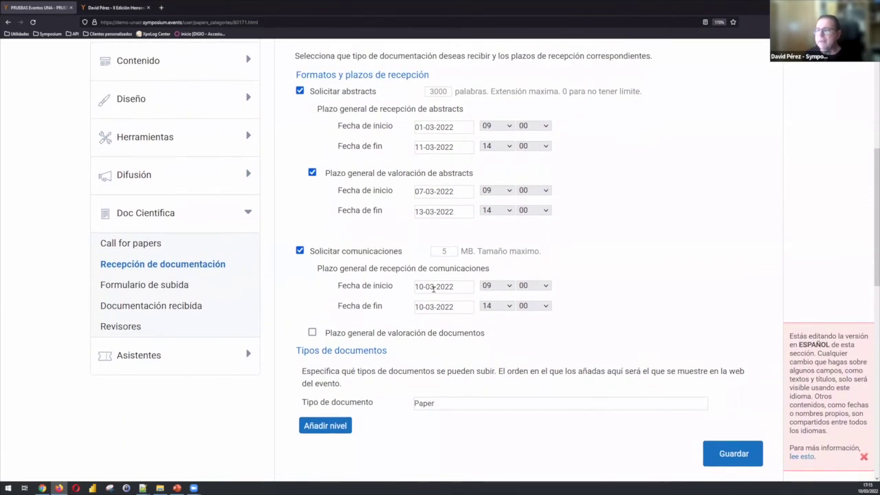
click(436, 286)
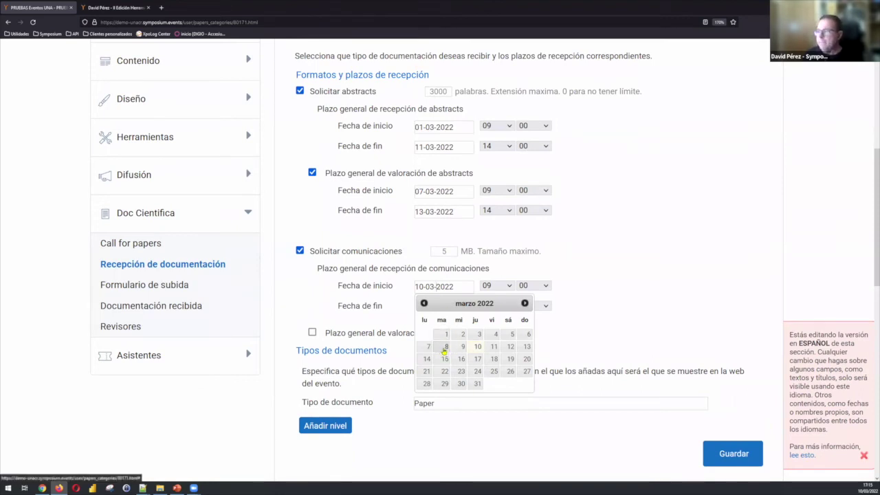
Set the communications reception window to 08-03-2022 through 14-03-2022.
click(445, 347)
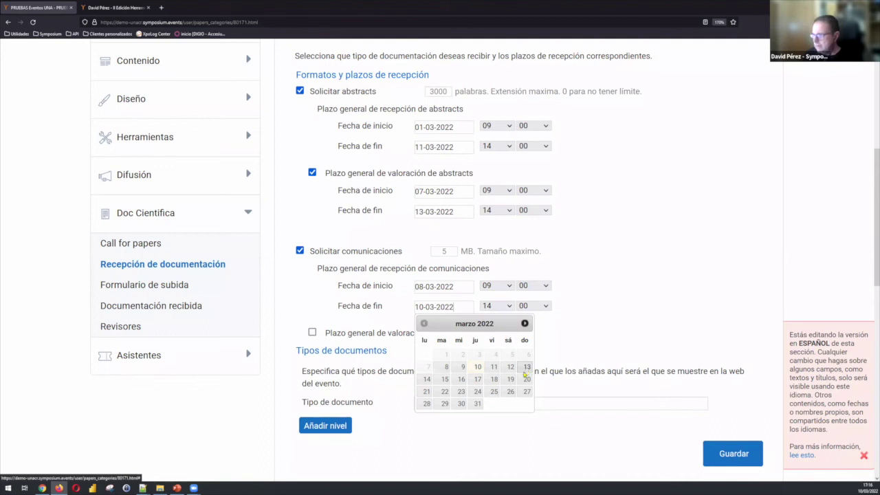
click(426, 379)
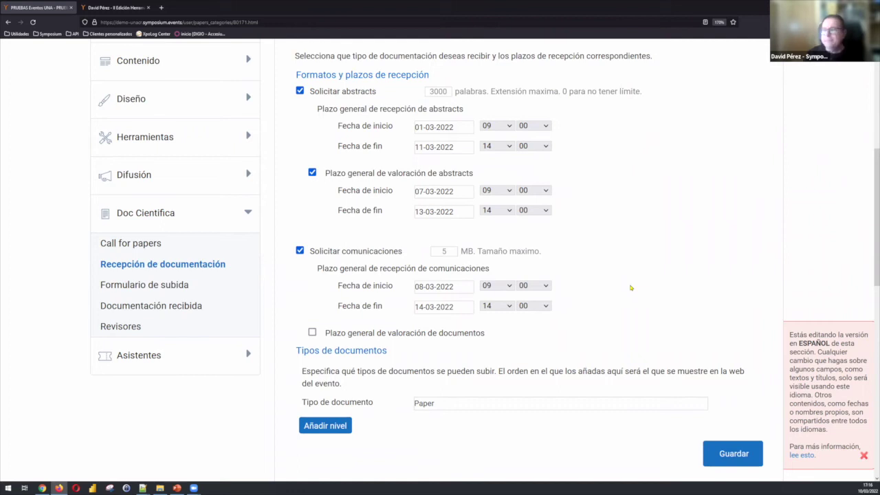
scroll(476, 295, down, 2)
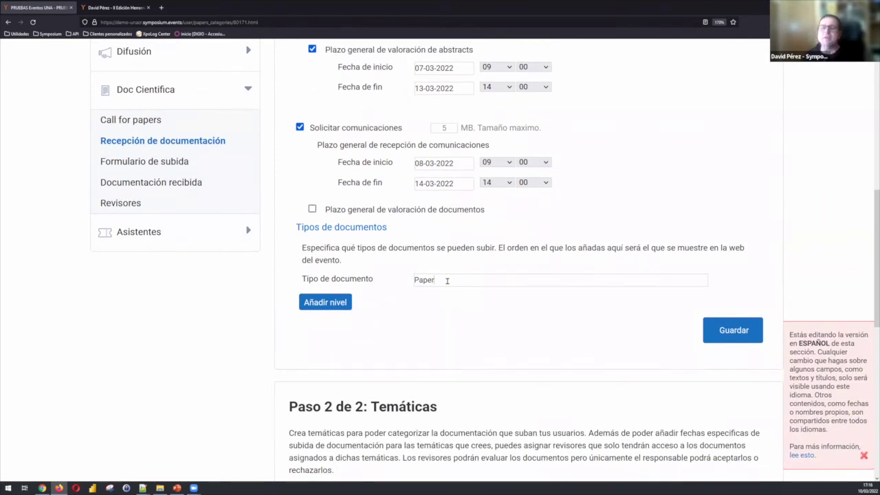
Add a 'Póster' document type entry below Paper and save the reception settings.
click(324, 302)
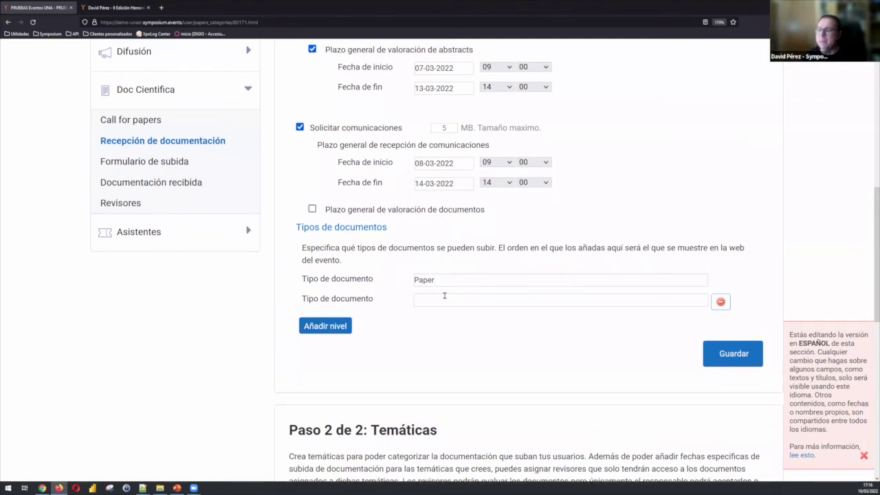
text(Póster)
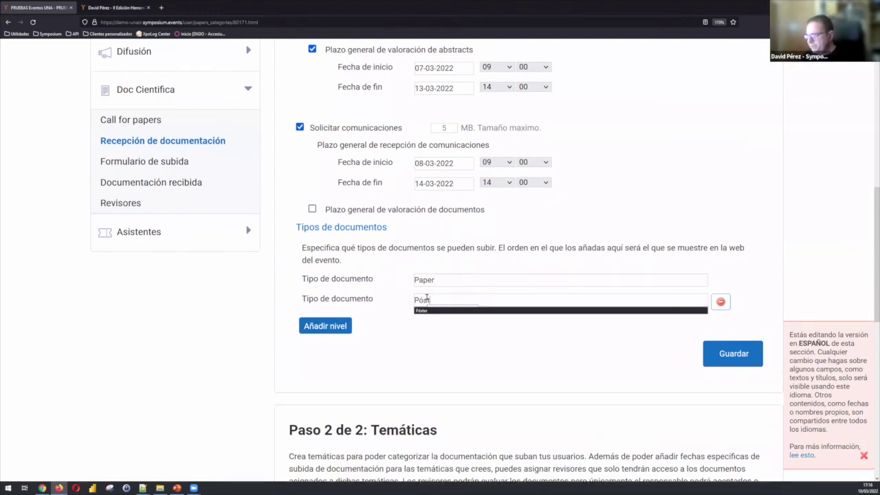
click(468, 344)
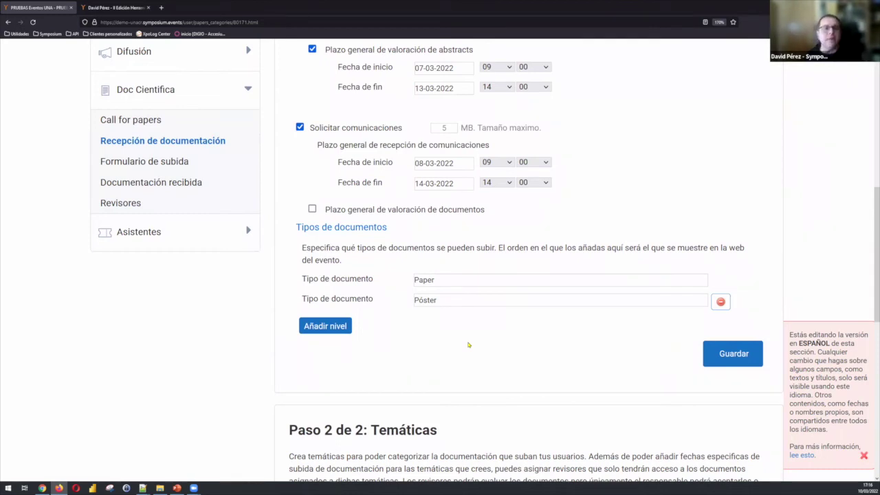
click(714, 353)
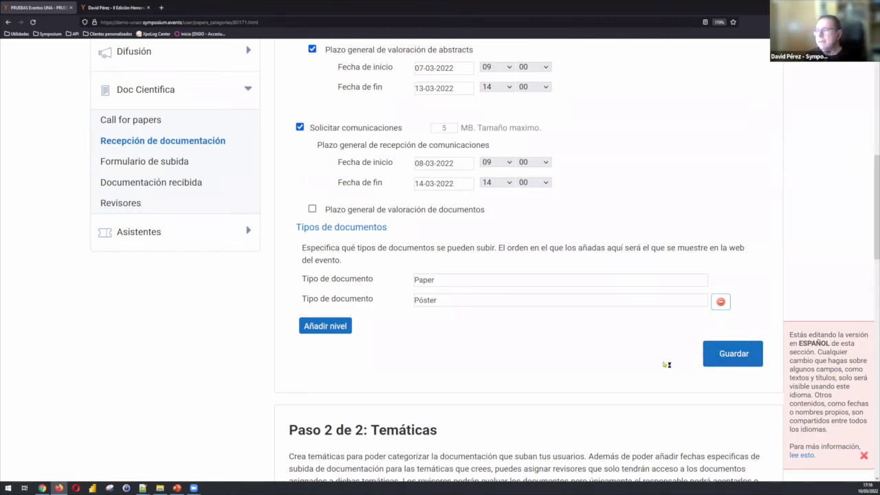
scroll(666, 365, up, 2)
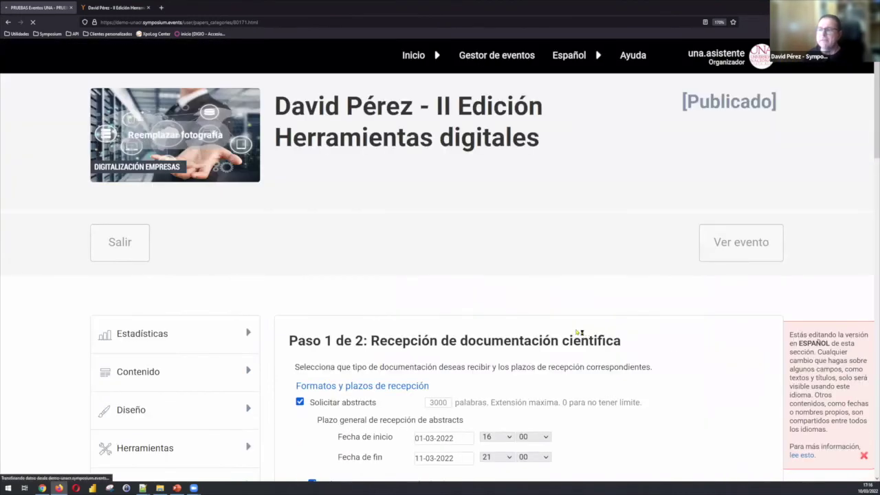
Create a new topic named 'Temática General' and move to its manager e-mail field.
scroll(574, 328, down, 5)
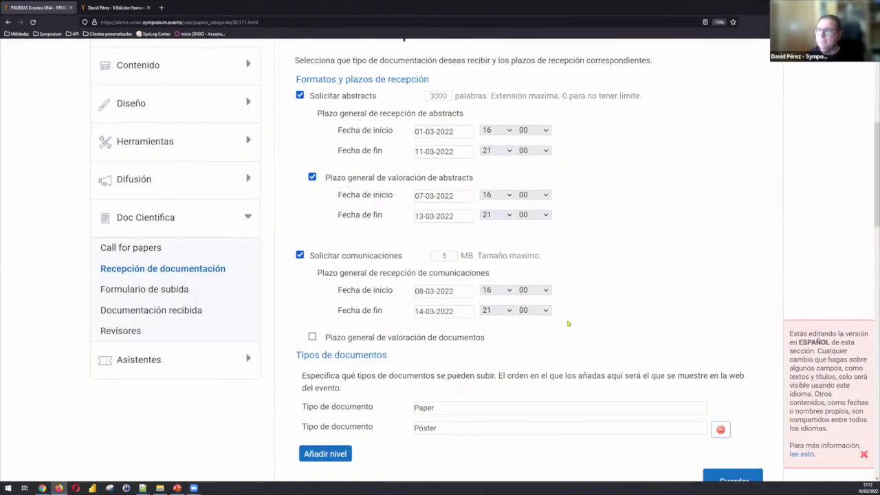
scroll(567, 322, down, 6)
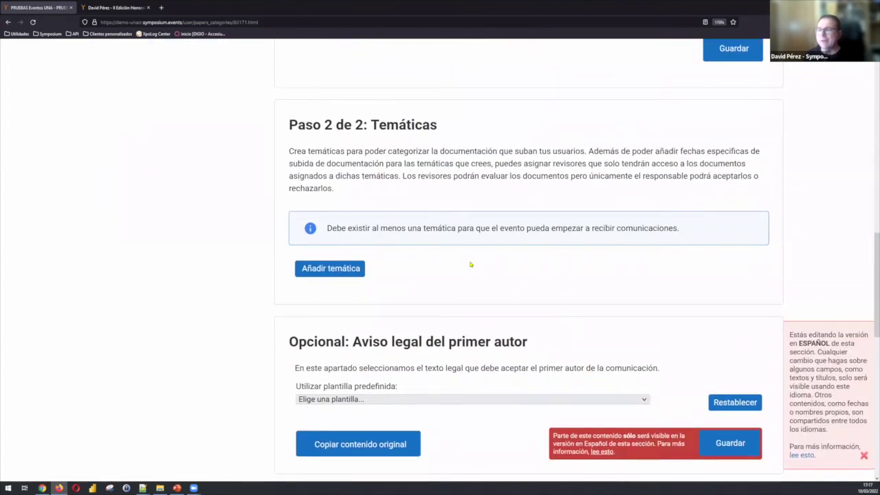
key(alt+Tab)
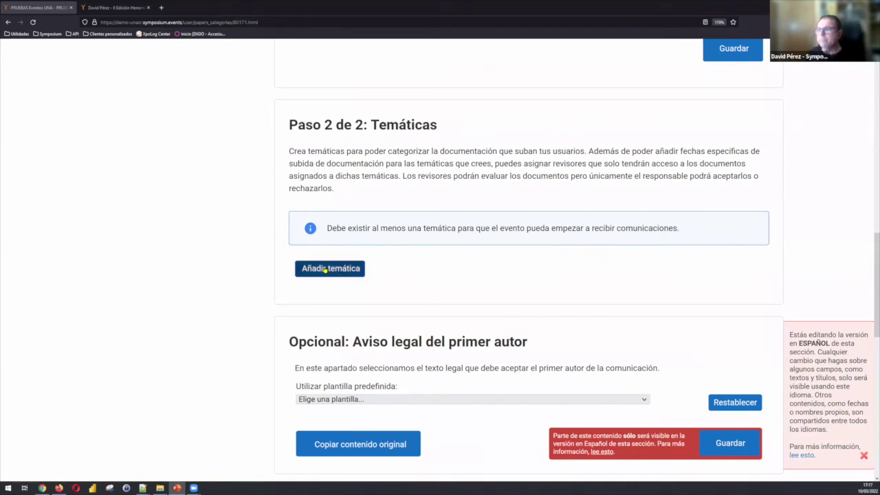
click(321, 269)
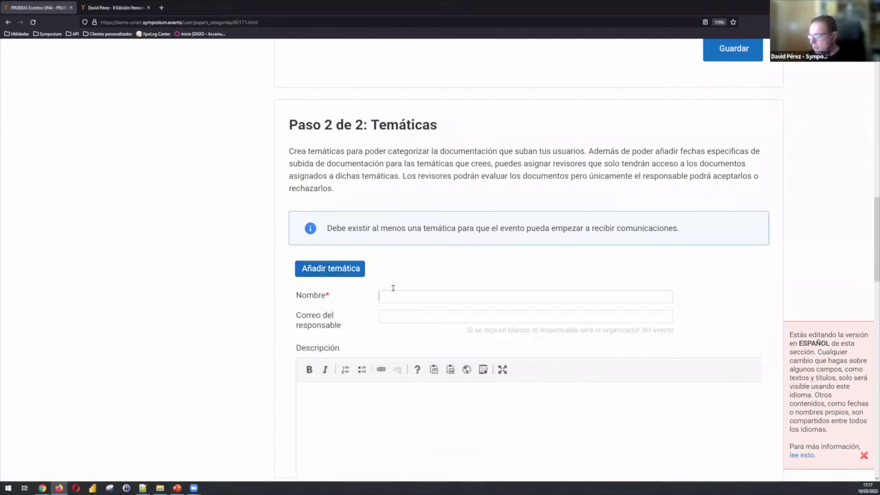
text(Temática)
key(Down)
key(Down)
key(Return)
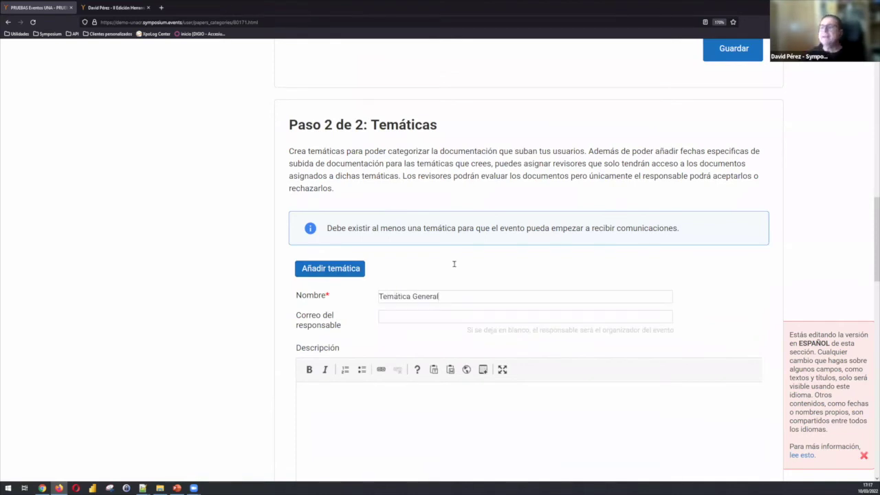
scroll(456, 260, down, 1)
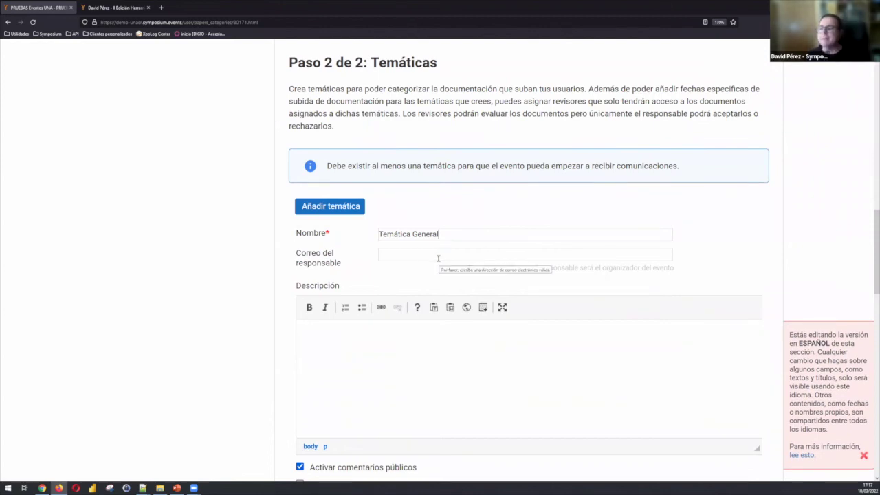
click(438, 258)
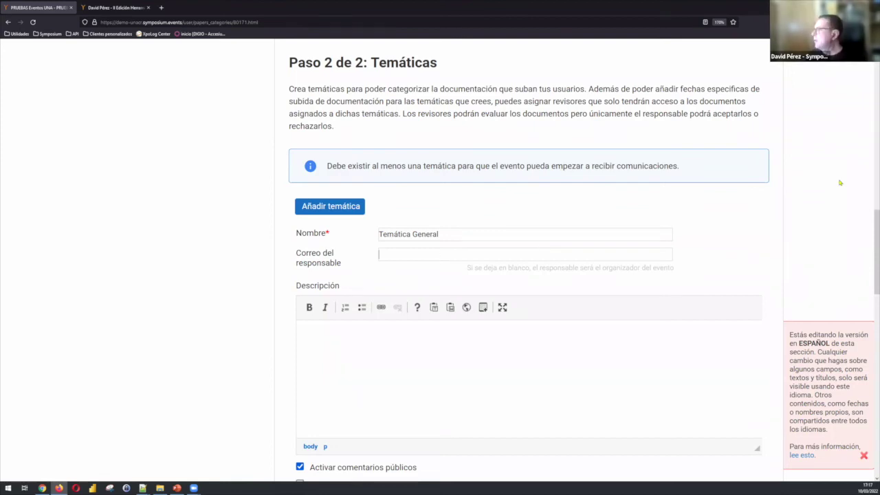
Bring up the PowerPoint slide 'Esquema jerárquico de entidades y usuarios'.
key(alt+Tab)
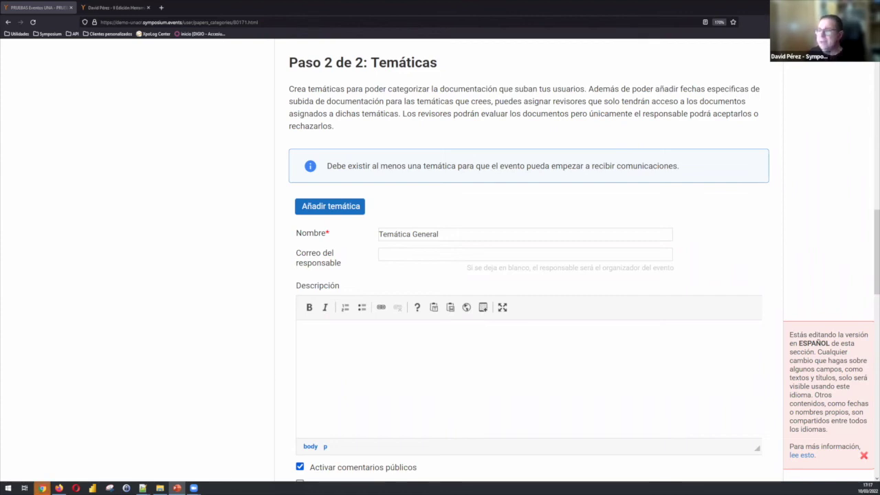
key(alt+Tab)
scroll(446, 180, down, 1)
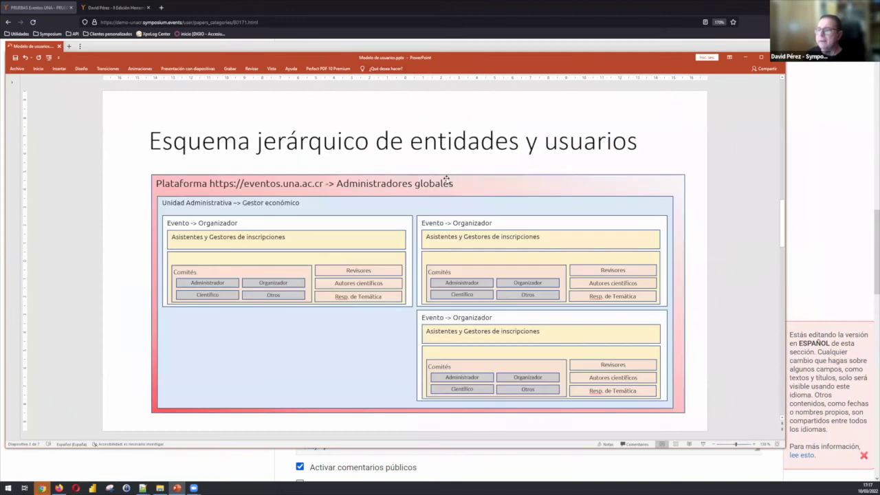
Enlarge the hierarchy slide, highlight the Evento group and Resp. de Temática role, then return to Symposium.
double_click(442, 57)
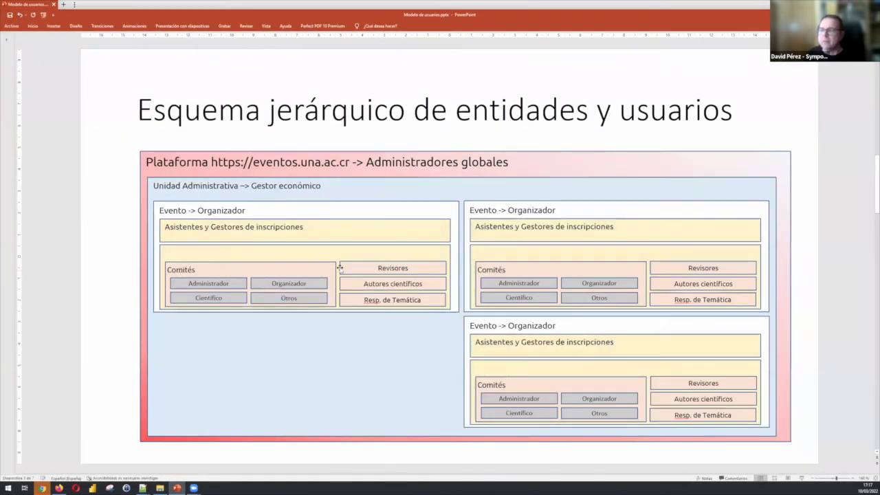
click(360, 268)
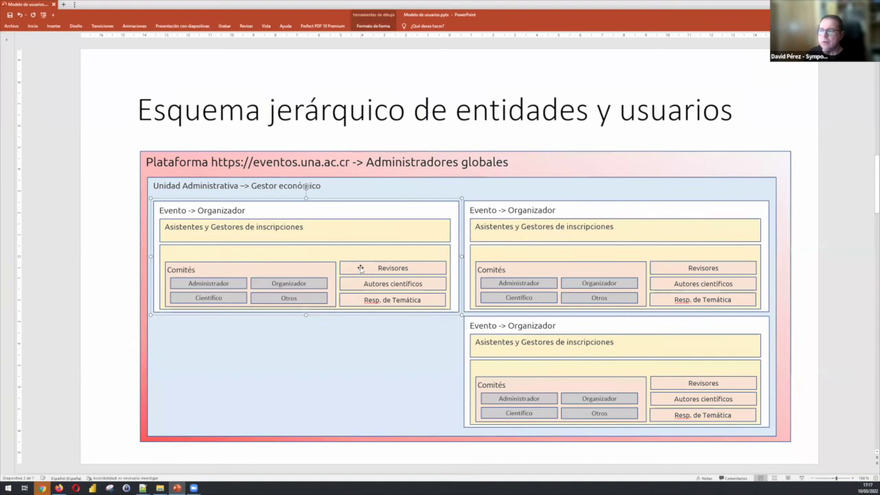
click(382, 299)
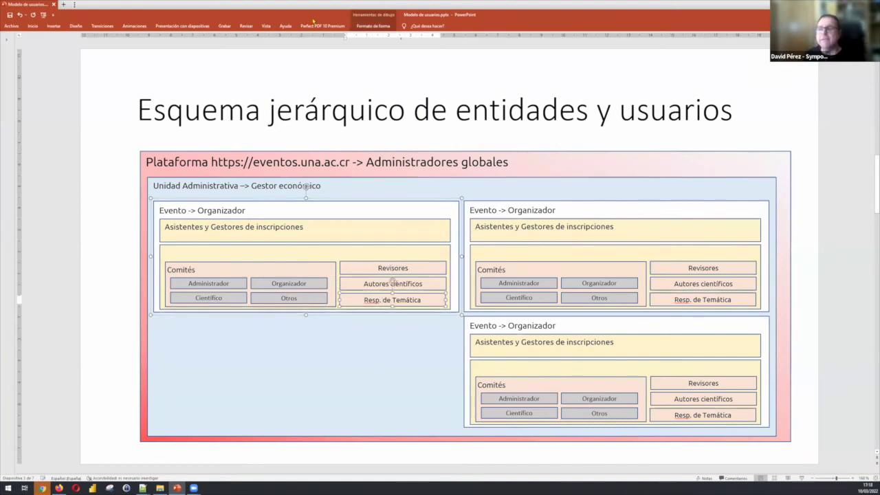
key(super+shift+Right)
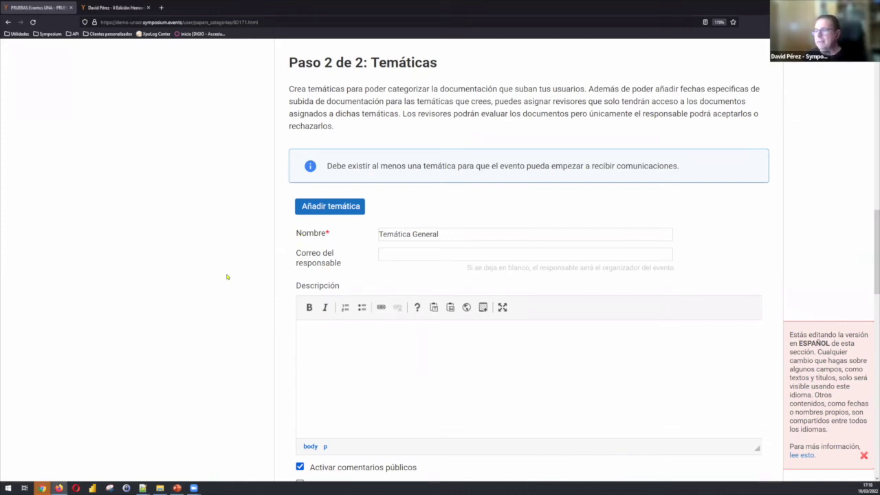
Review Temática General's evaluation options and save the topic.
scroll(412, 295, down, 1)
click(455, 309)
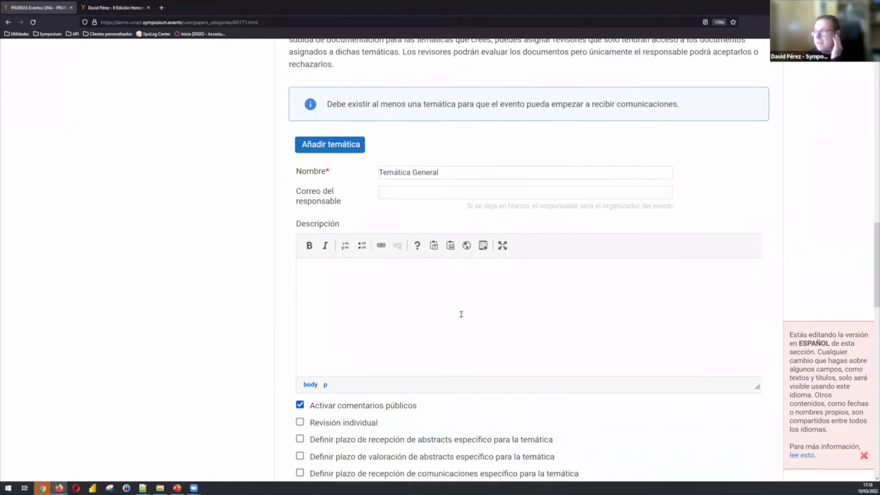
scroll(459, 311, down, 1)
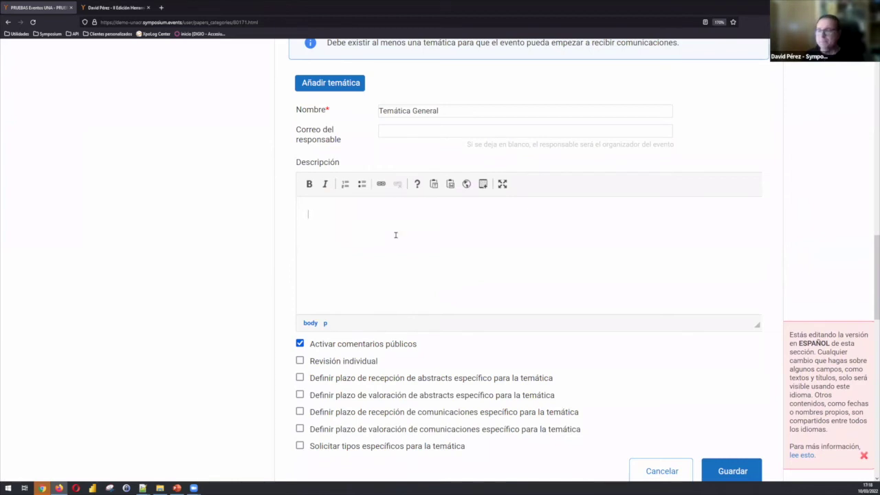
scroll(395, 235, down, 2)
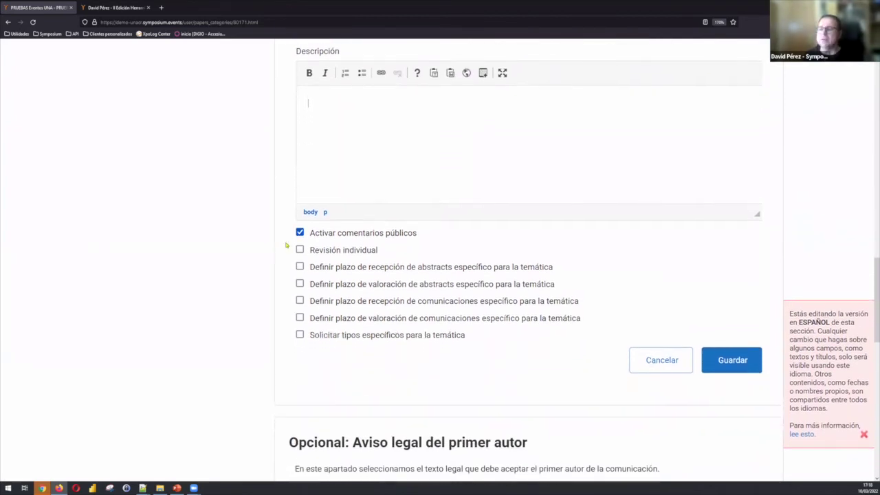
drag(396, 222, 296, 349)
click(269, 349)
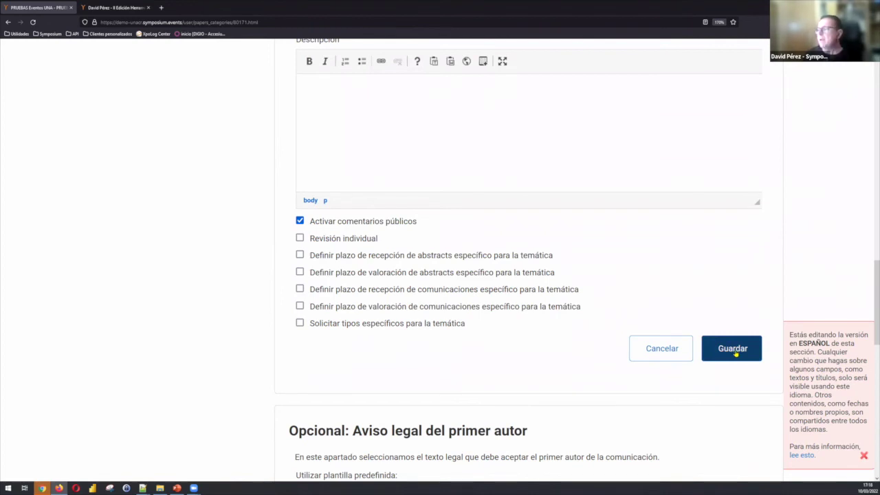
click(735, 351)
Open a blank form for another new topic.
scroll(158, 157, down, 5)
scroll(186, 188, up, 2)
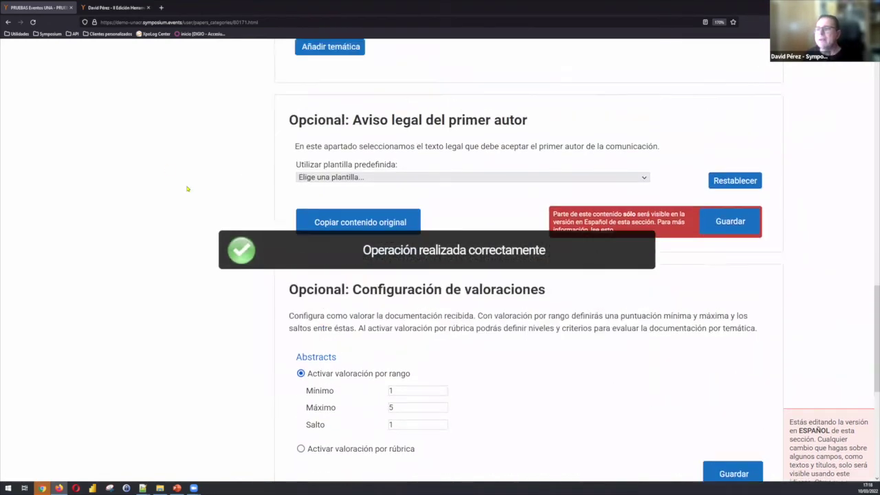
scroll(189, 191, down, 1)
scroll(188, 190, up, 3)
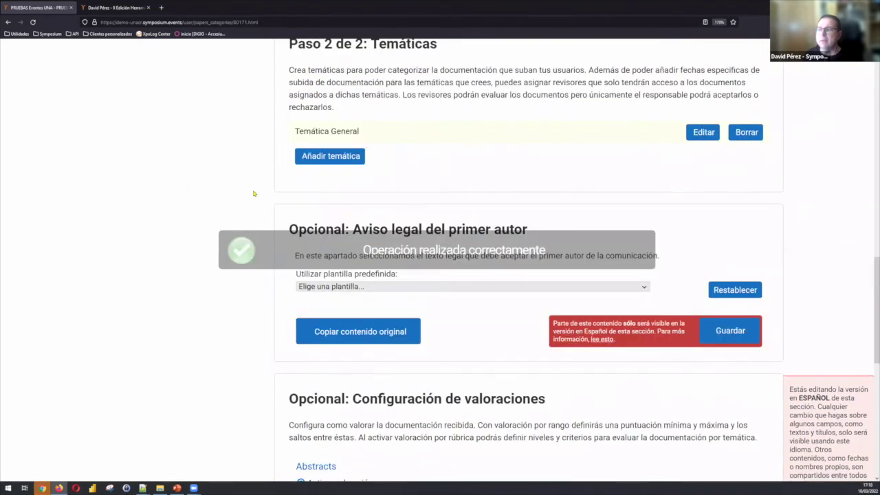
click(314, 178)
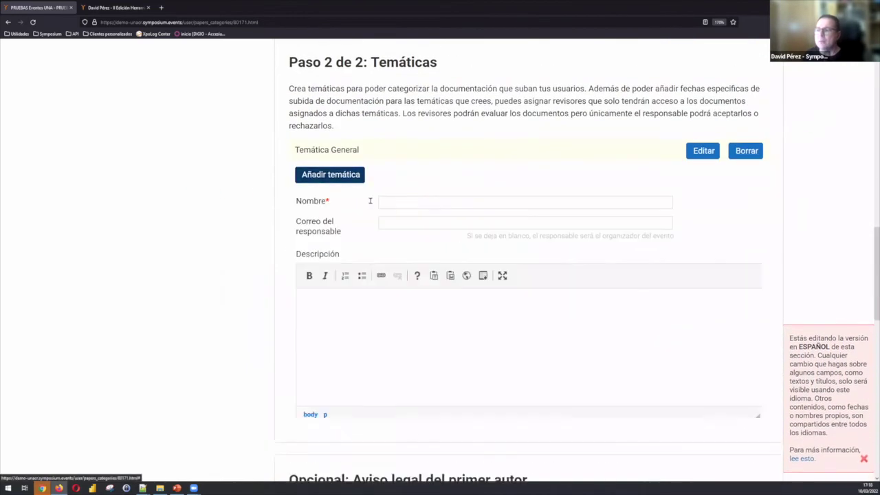
Name the new topic 'Aplicaciones comerciales de gestión', correcting the typo.
click(399, 200)
text(Aplicaciones comerciales)
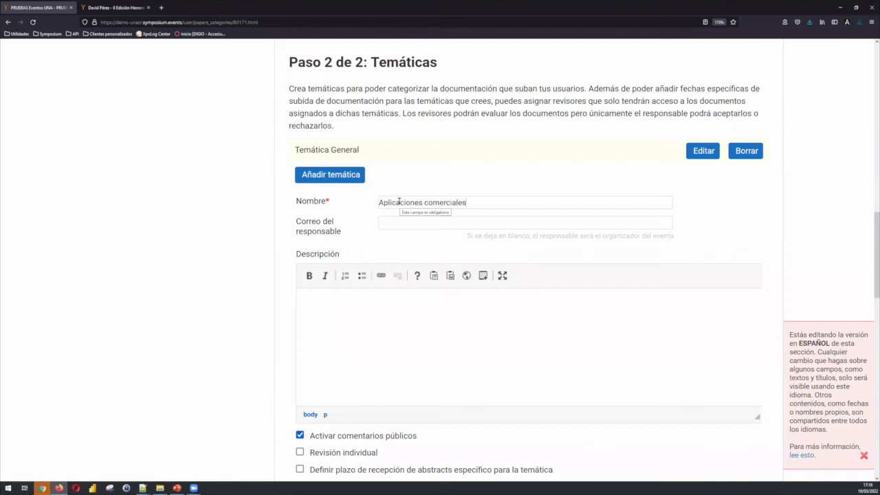
text( de gesstión)
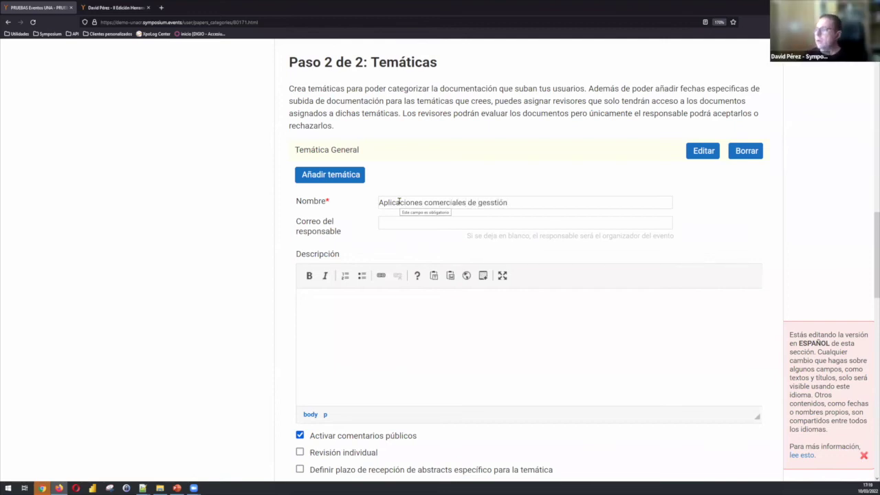
key(Left)
key(Left)
key(Left)
key(Left)
key(BackSpace)
Save the 'Aplicaciones comerciales de gestión' topic.
scroll(422, 184, up, 1)
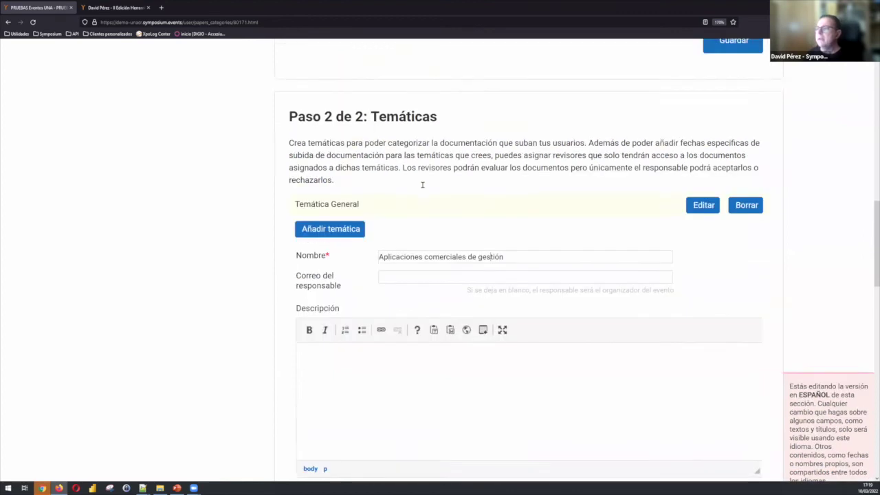
scroll(422, 184, up, 12)
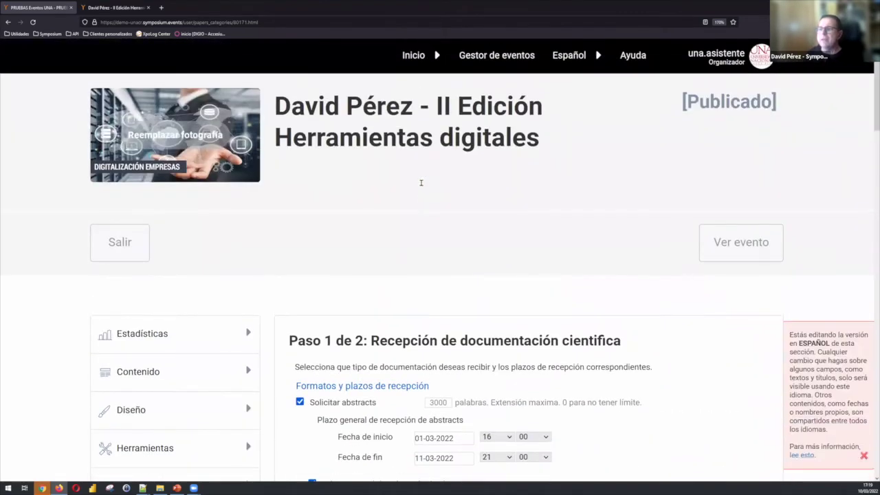
scroll(538, 201, down, 12)
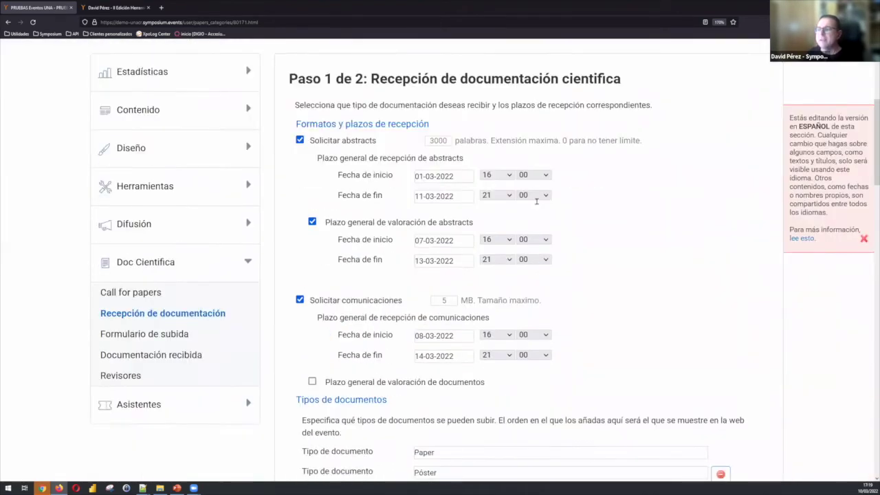
scroll(532, 189, down, 3)
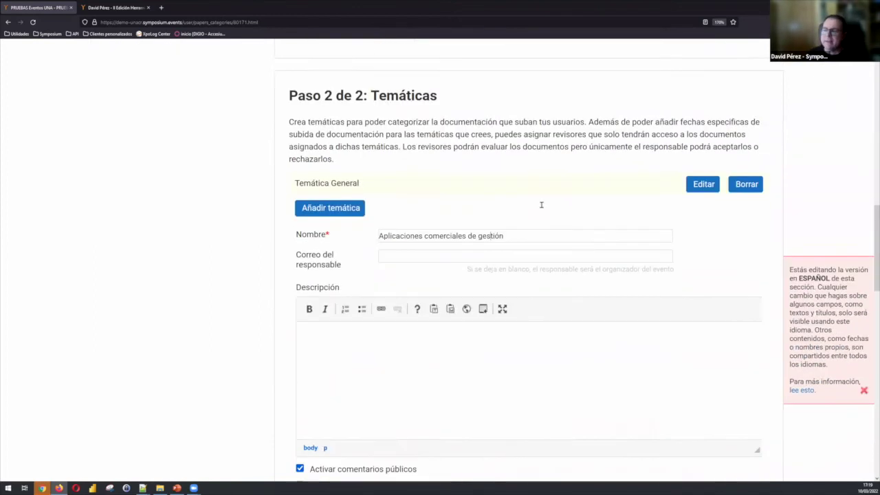
scroll(507, 218, down, 2)
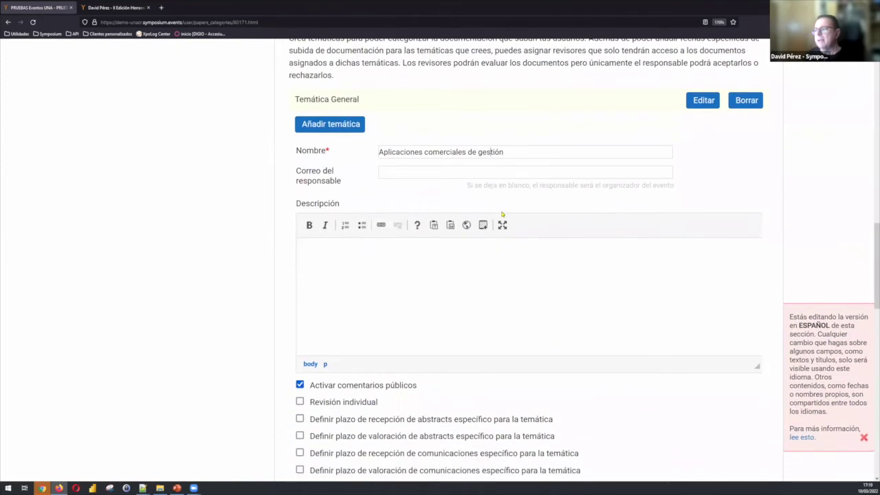
scroll(493, 206, down, 4)
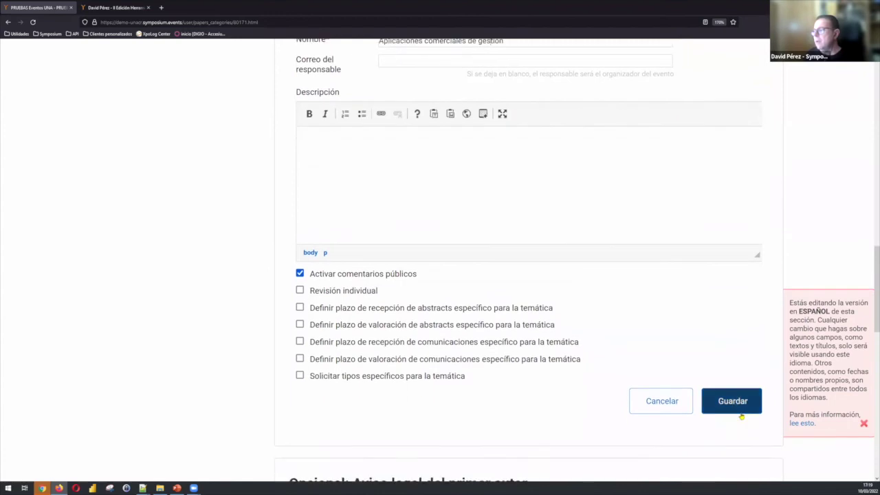
click(730, 379)
scroll(192, 295, down, 4)
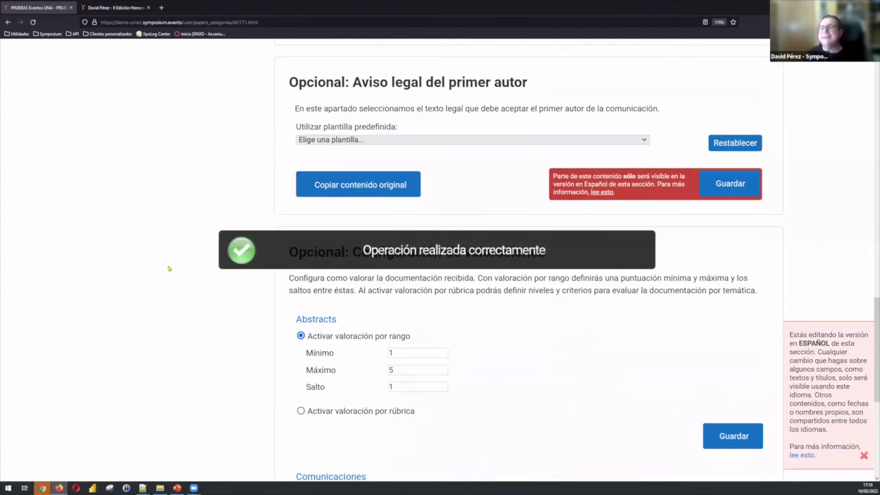
scroll(258, 182, up, 1)
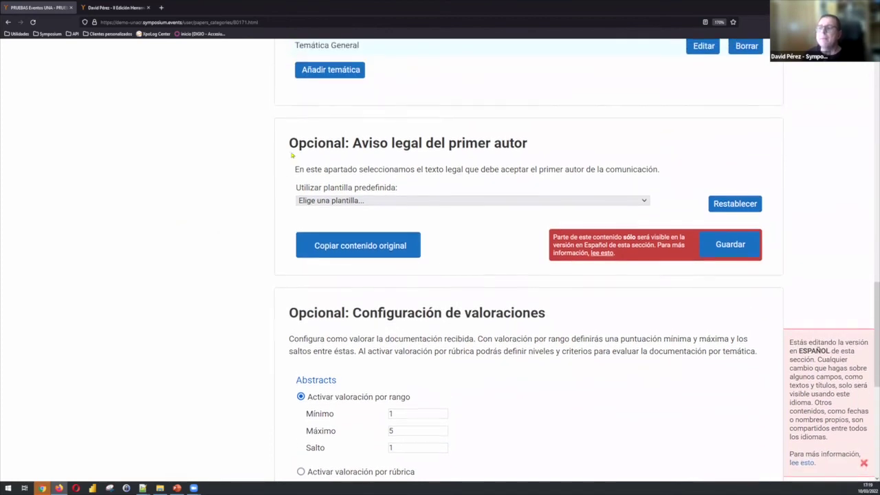
Use the 'Aviso para autores' template for the first-author legal notice and save it.
drag(297, 143, 364, 180)
click(474, 201)
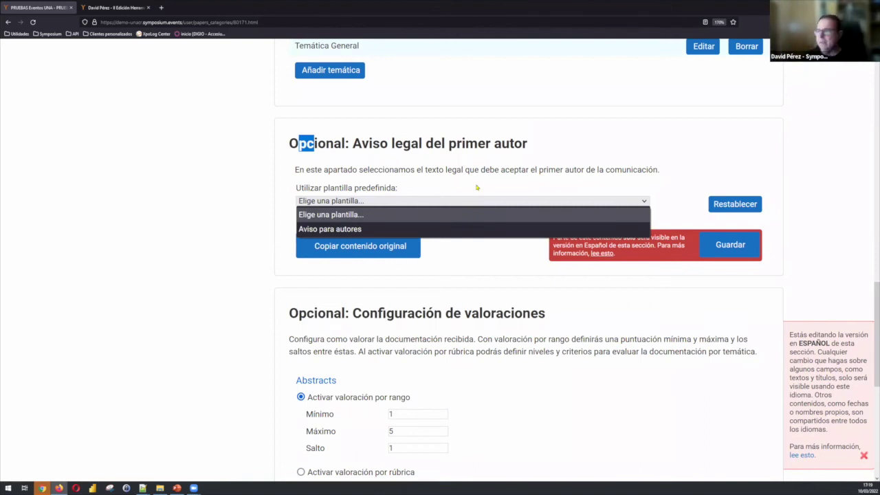
click(338, 231)
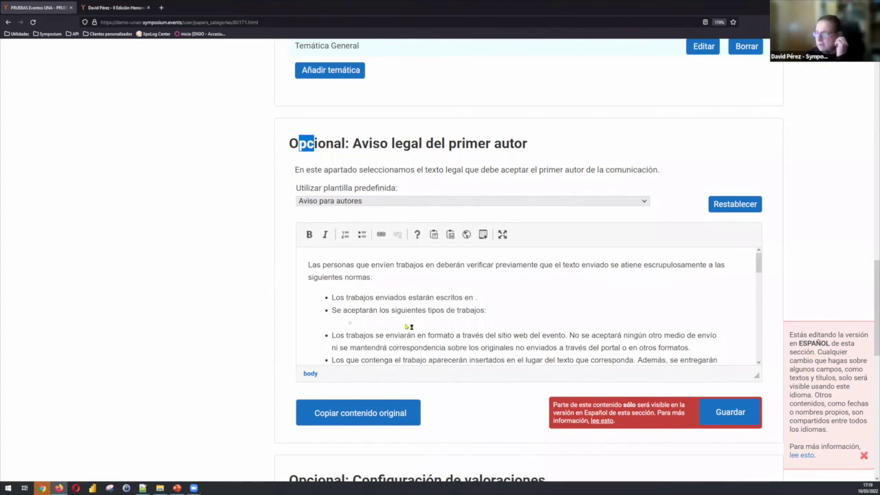
click(756, 414)
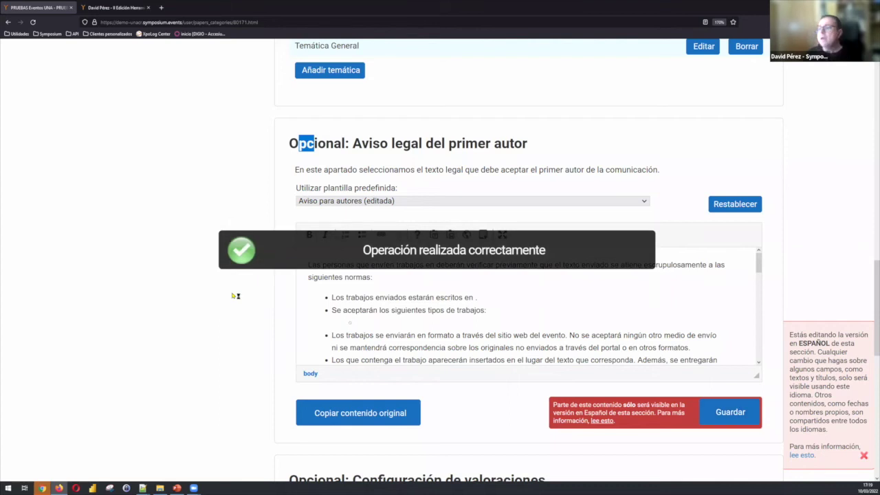
scroll(225, 296, down, 1)
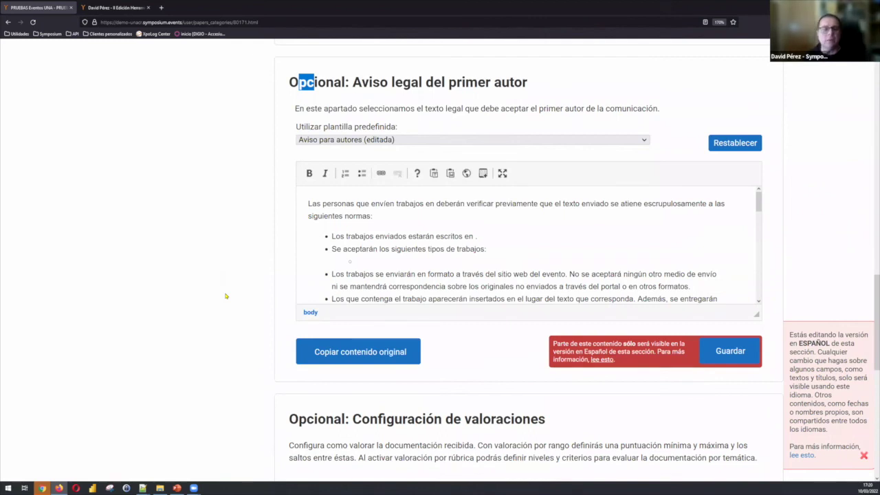
Switch abstract rating to 'Activar valoración por rúbrica', save, and confirm clearing existing scores.
scroll(225, 295, down, 1)
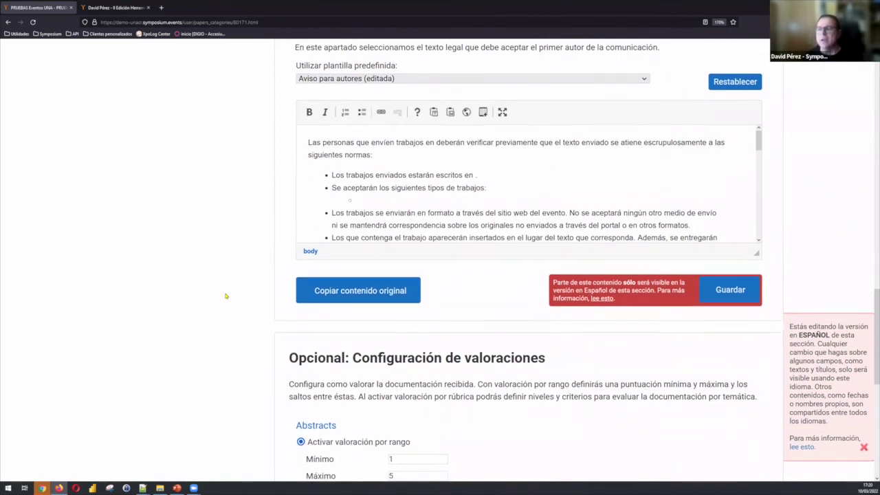
scroll(225, 295, down, 3)
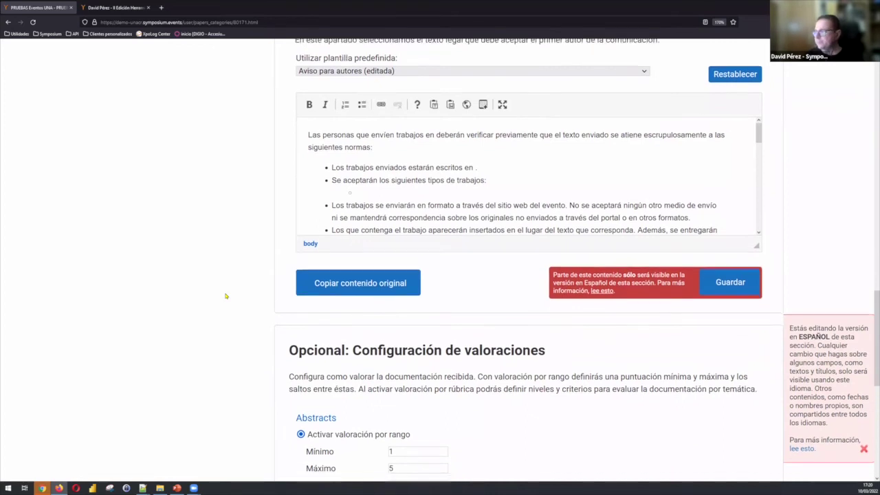
scroll(226, 296, down, 1)
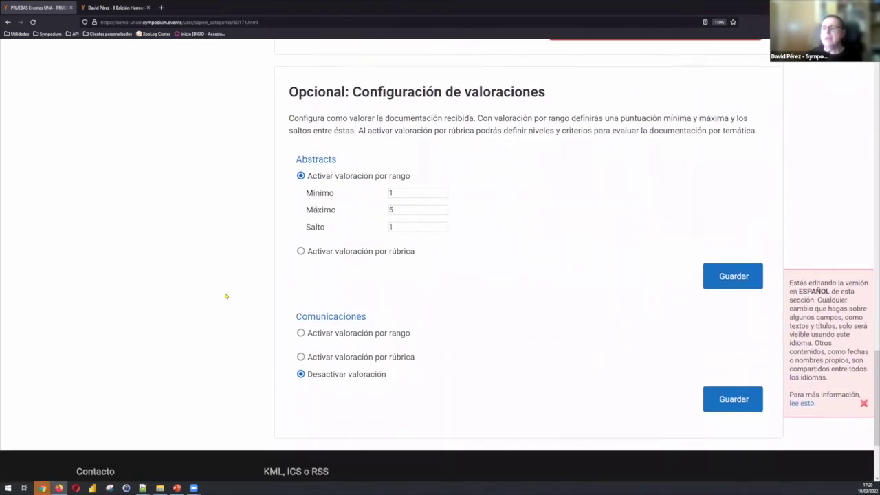
scroll(225, 295, up, 1)
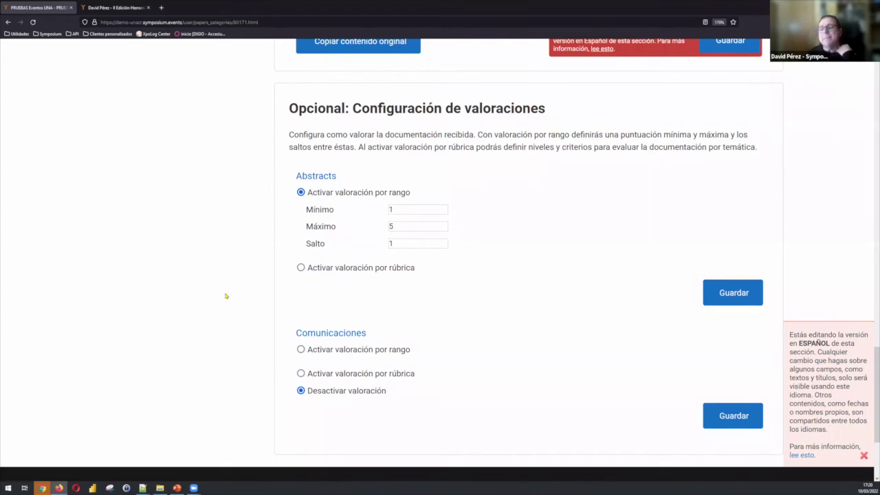
drag(302, 174, 338, 177)
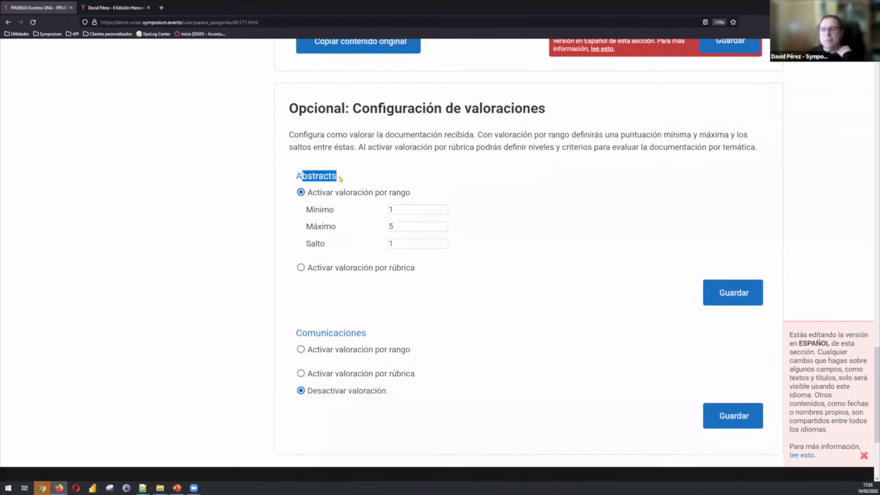
drag(305, 339, 372, 347)
click(422, 328)
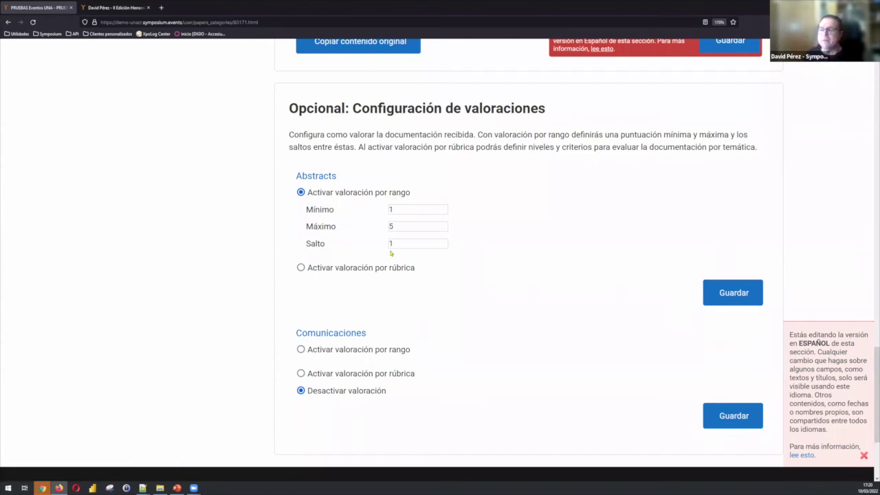
click(323, 269)
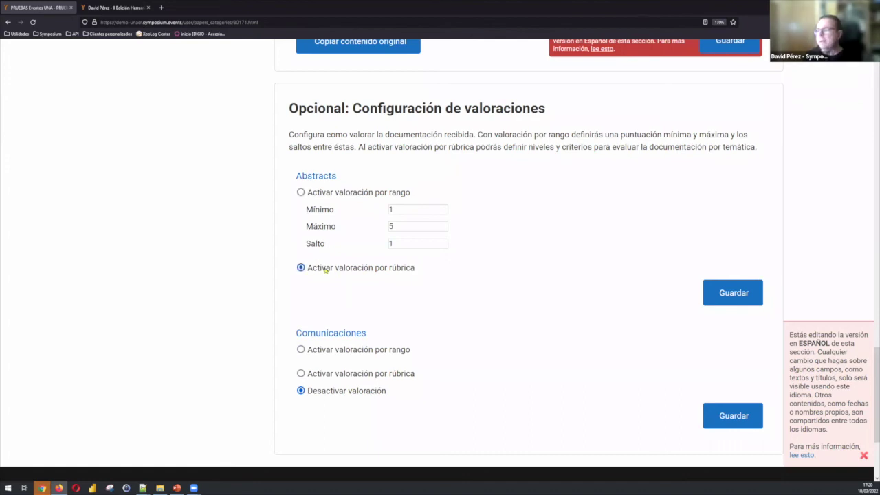
click(734, 293)
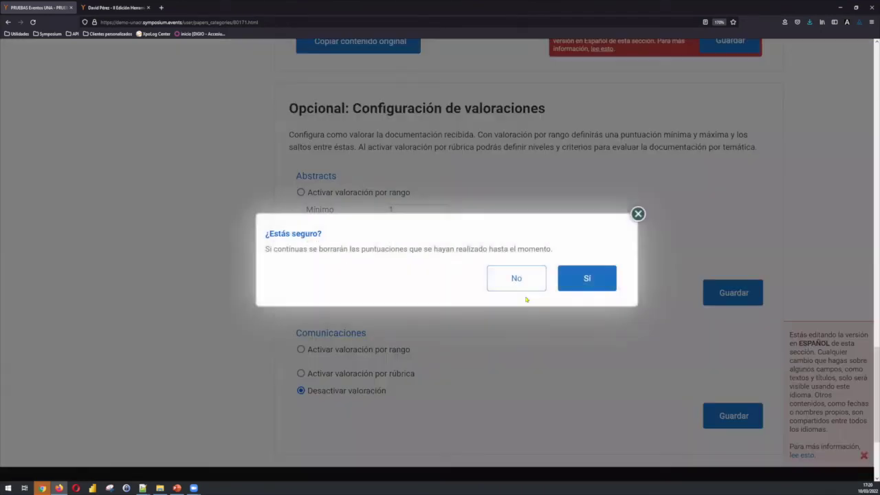
click(579, 277)
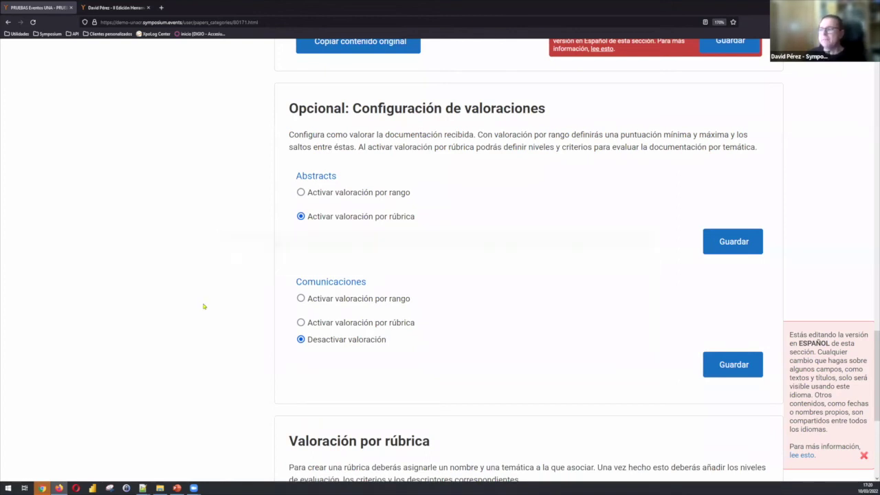
scroll(204, 306, down, 5)
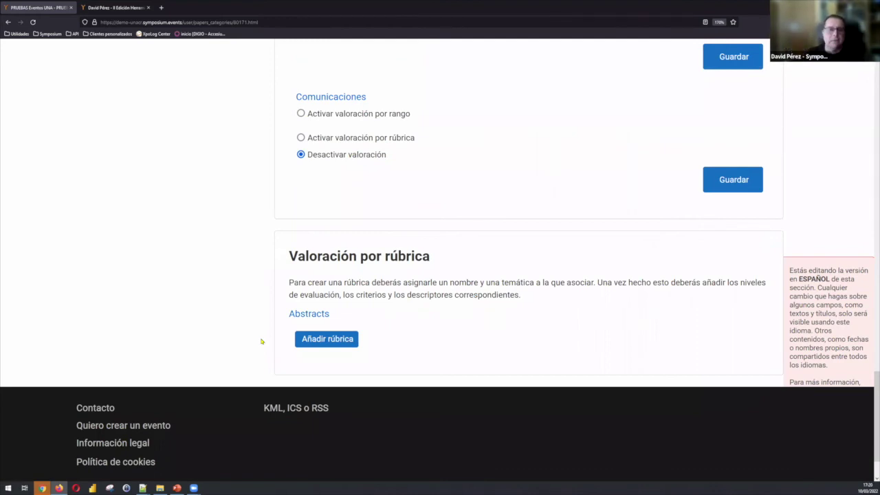
Create a new abstract rubric named 'Método de evaluación por rúbrica' covering Todas topics.
click(331, 339)
scroll(218, 210, down, 3)
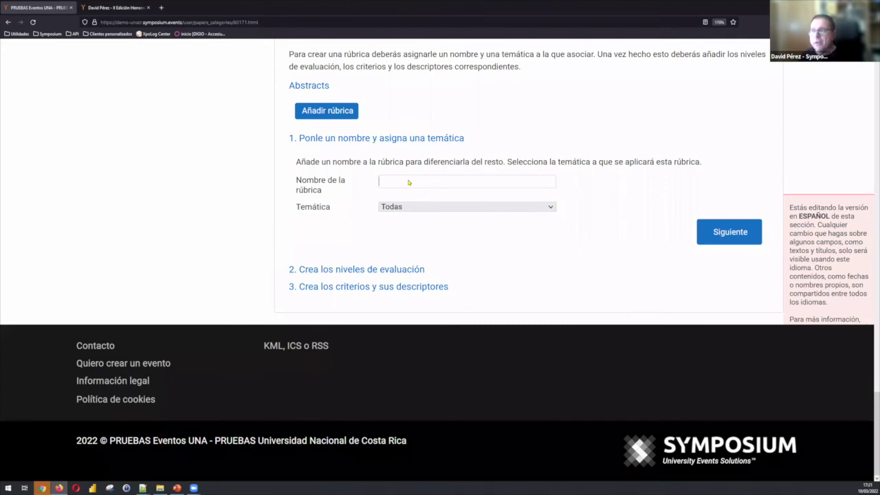
click(409, 181)
key(Down)
key(Return)
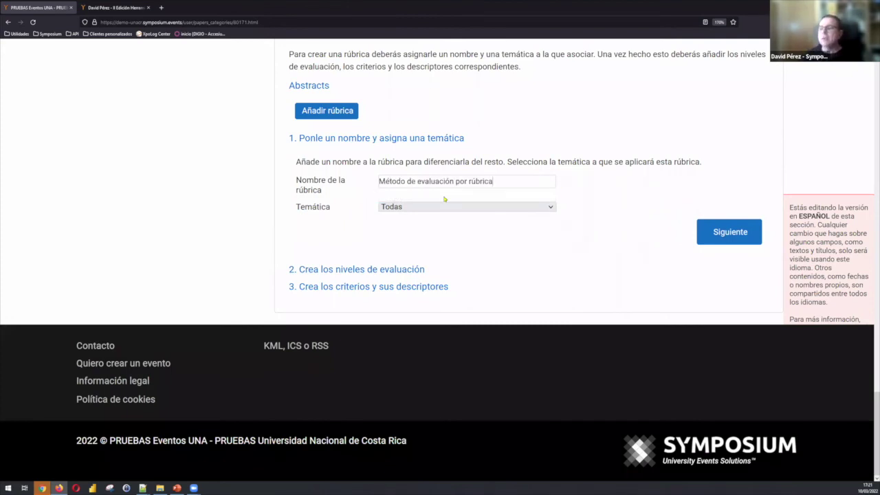
click(448, 207)
click(449, 208)
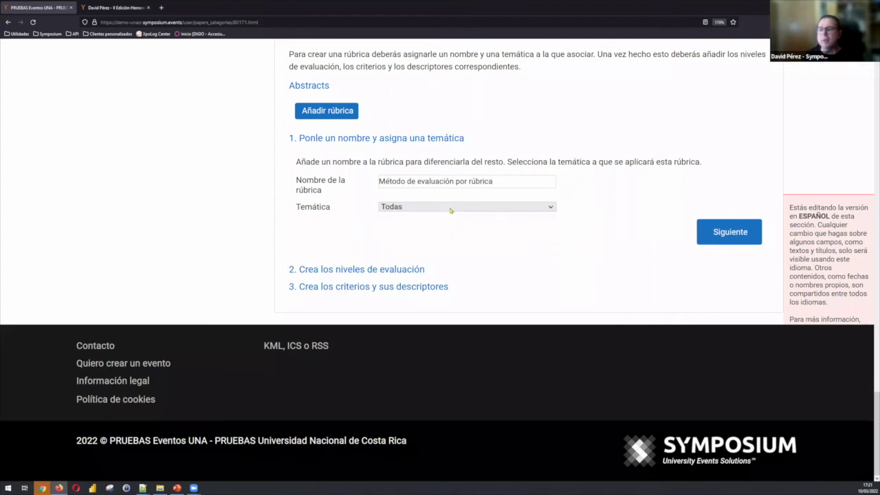
click(450, 208)
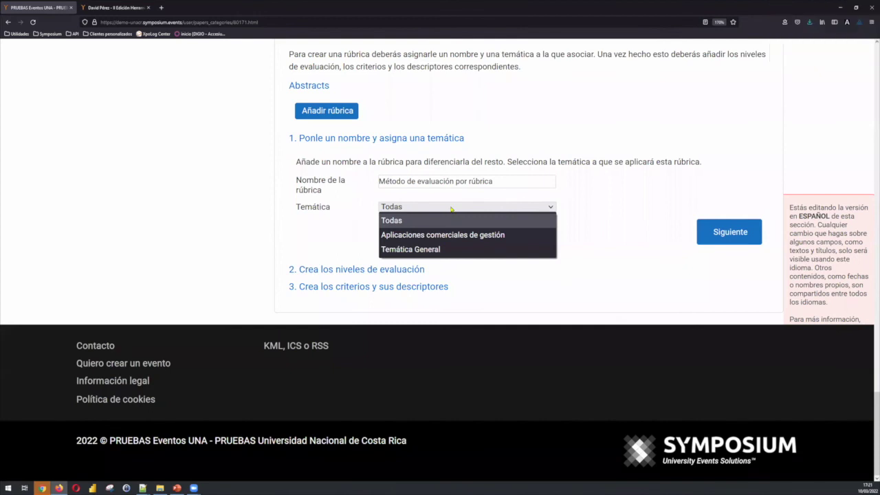
click(451, 209)
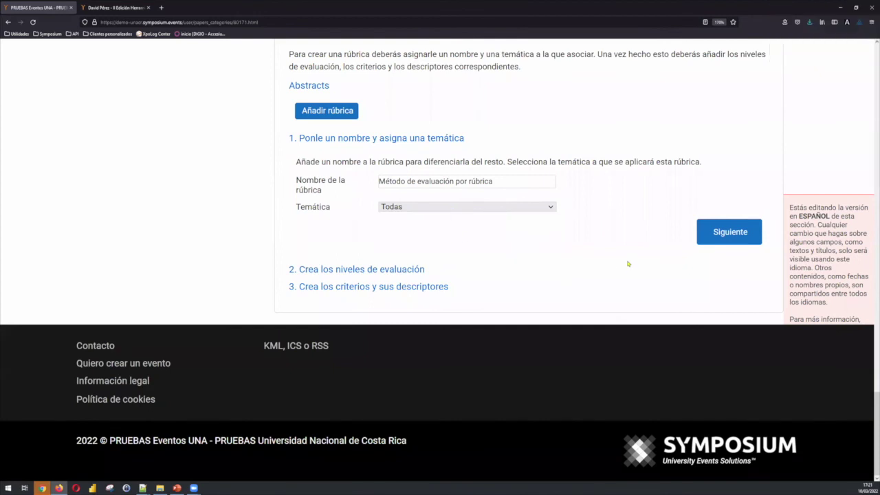
click(719, 237)
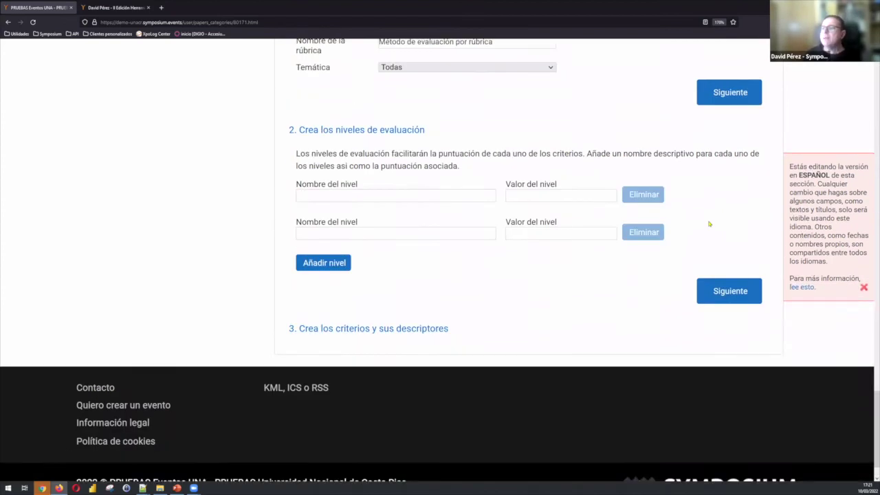
Enter the first two rubric levels: No aceptable (0) and Aceptable (5).
drag(322, 90, 372, 91)
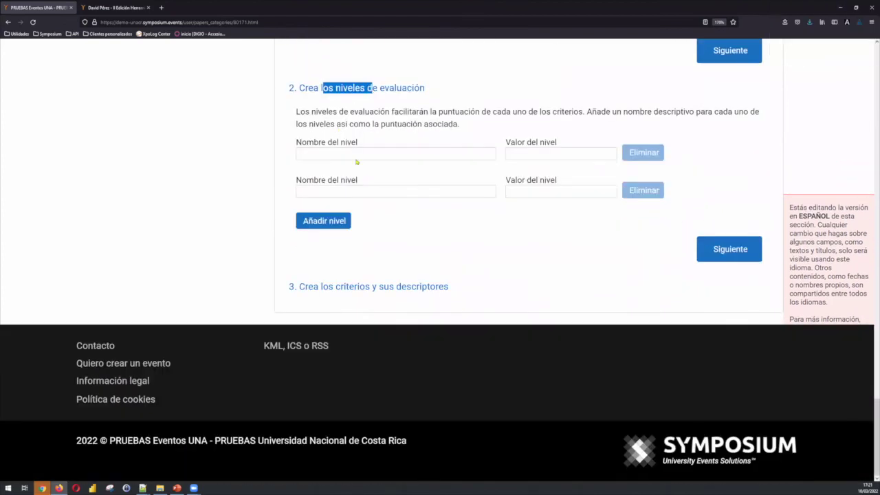
click(356, 157)
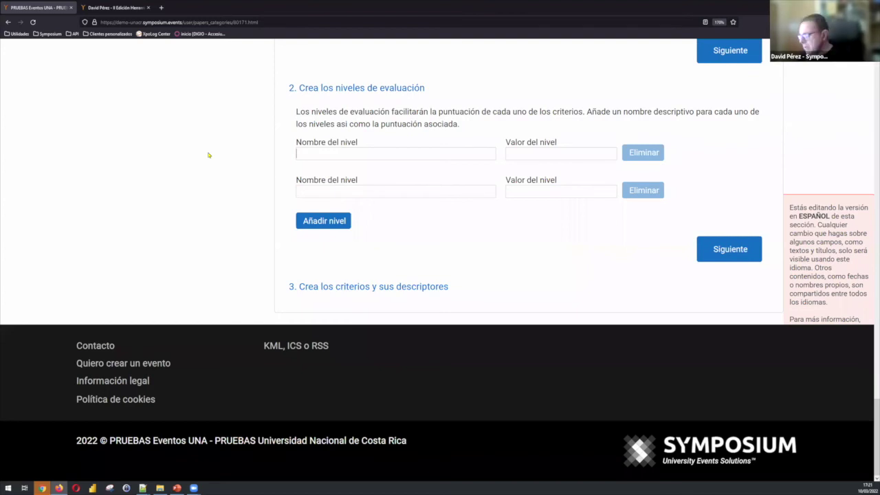
text(No acep)
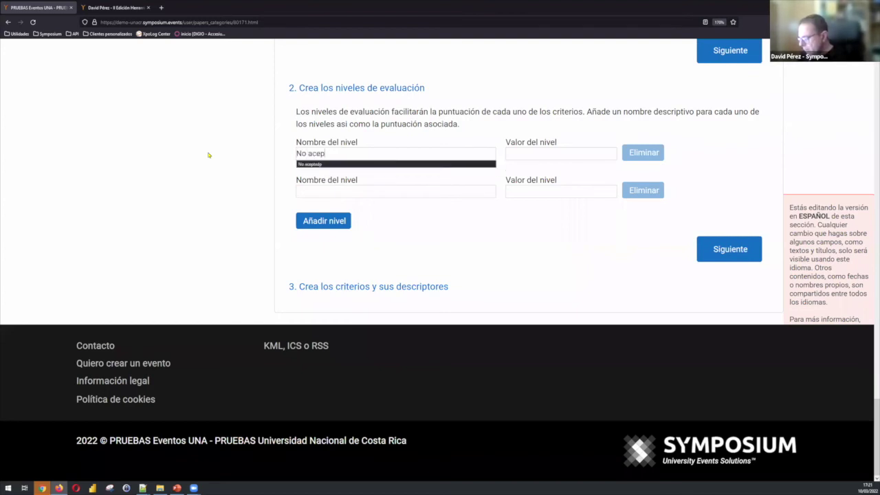
text(tbale)
key(BackSpace)
key(BackSpace)
key(BackSpace)
key(BackSpace)
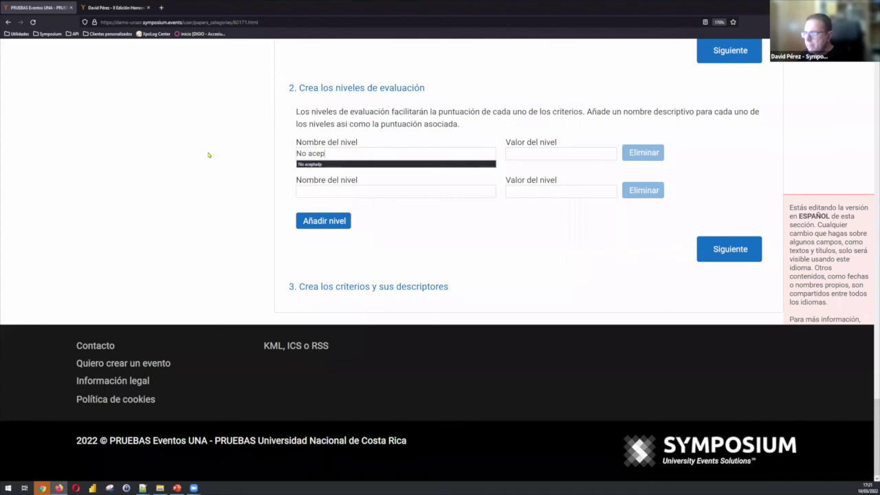
text(able)
text(0)
key(Tab)
key(Tab)
text(Aceptable)
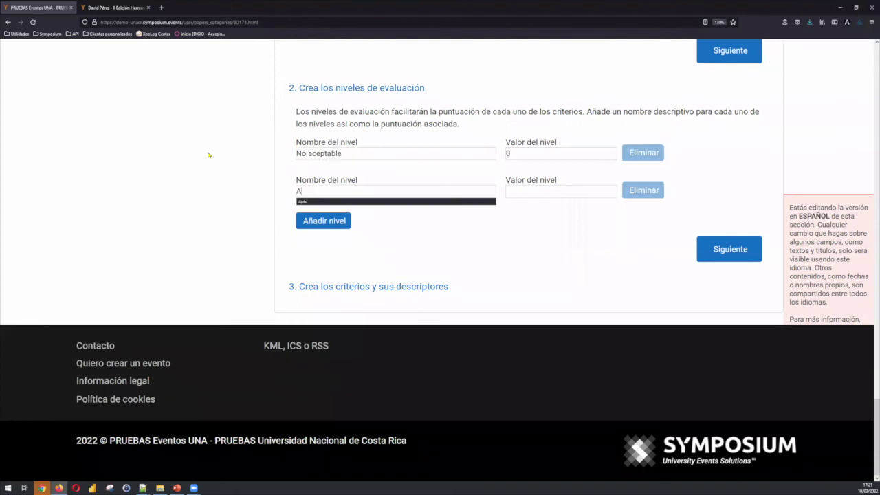
key(Tab)
key(Tab)
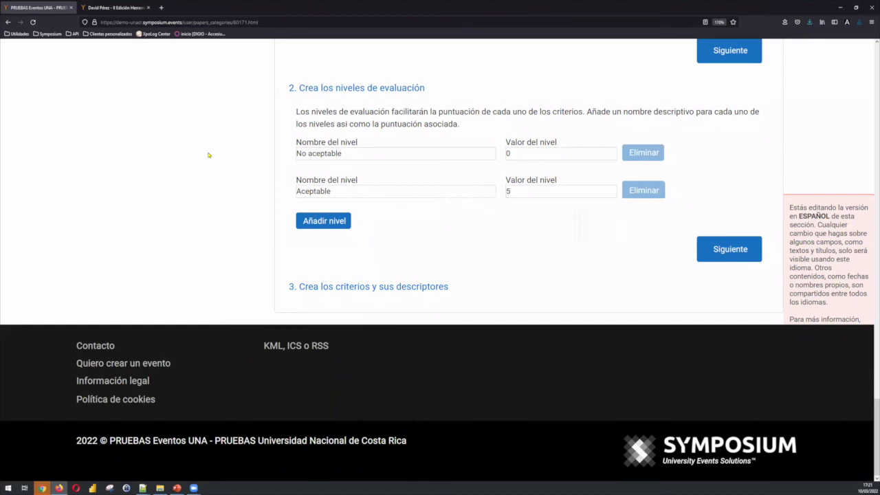
Add a third level, Excelente with value 10, and continue to the criteria step.
click(306, 224)
click(316, 228)
text(Excelente)
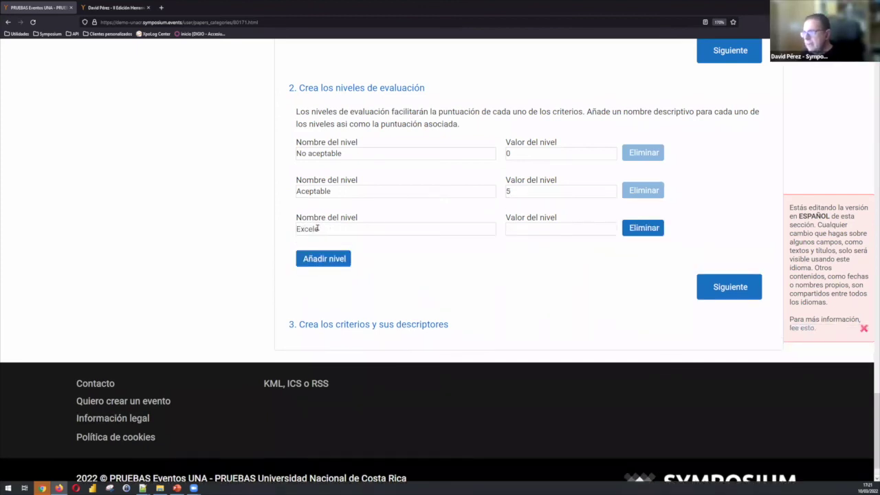
key(Tab)
text(10)
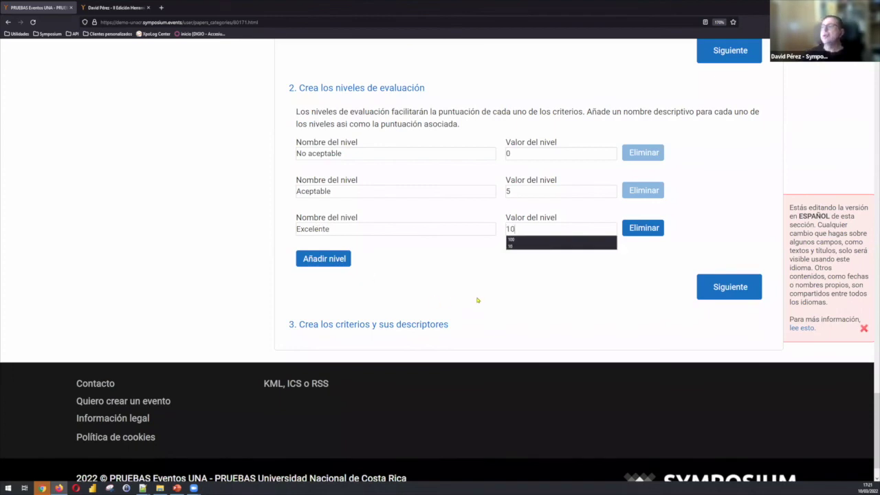
click(477, 300)
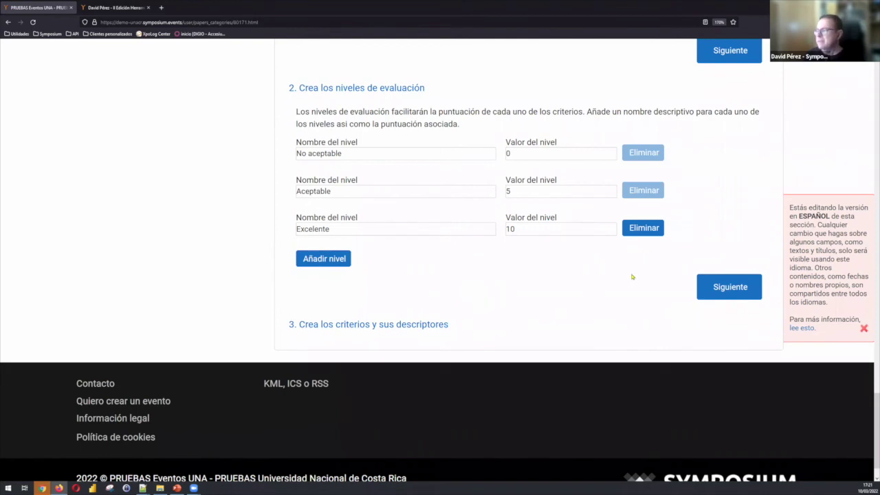
click(733, 287)
Name the first criterion Originalidad with a weight of 33%.
scroll(732, 287, down, 5)
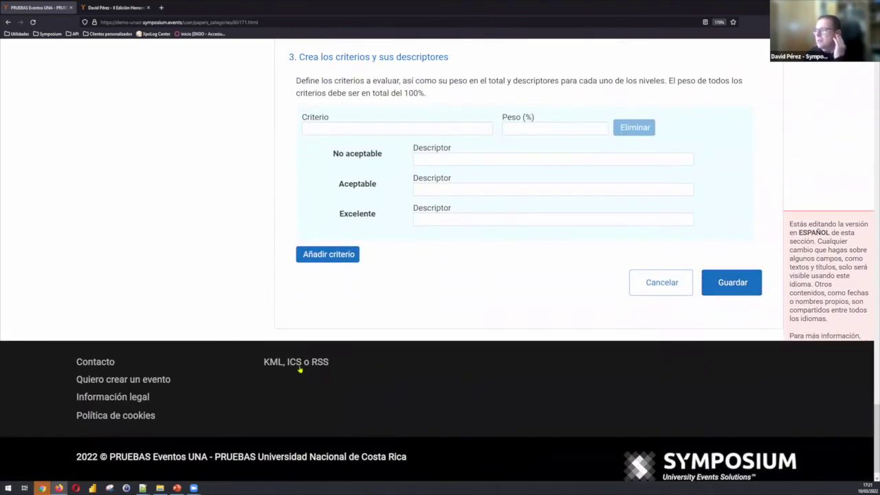
scroll(198, 254, up, 4)
scroll(194, 206, up, 2)
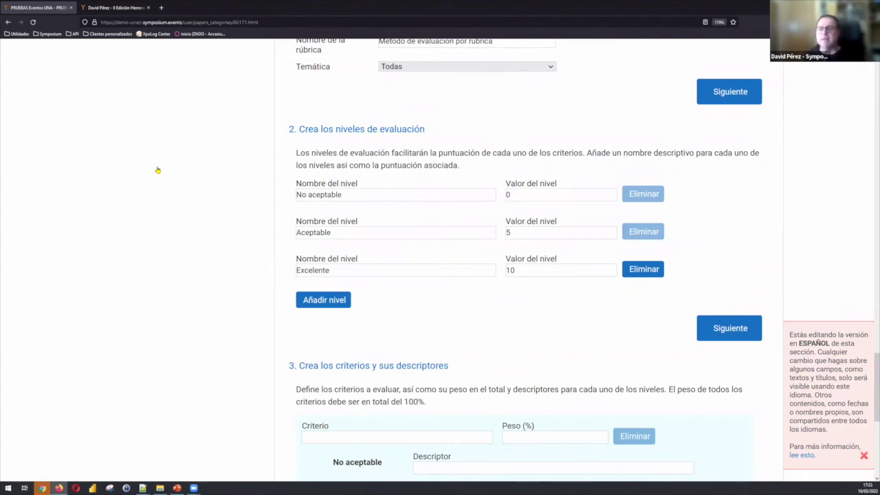
scroll(165, 168, down, 3)
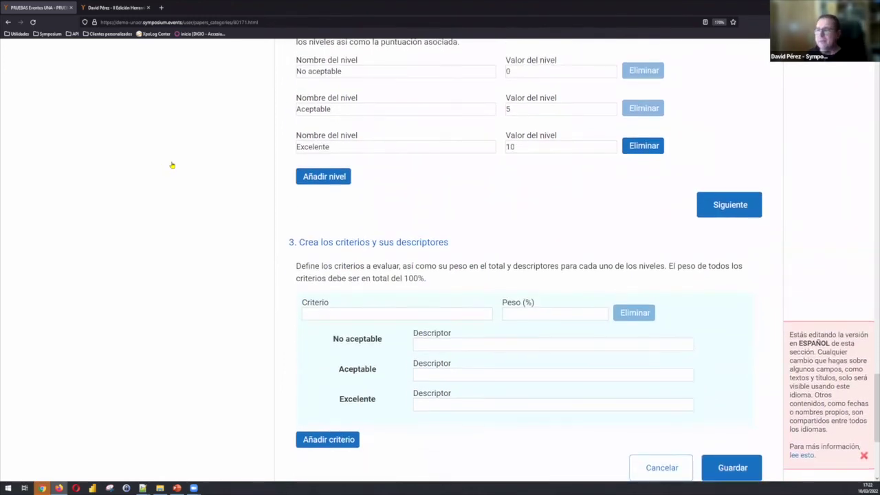
scroll(171, 165, down, 4)
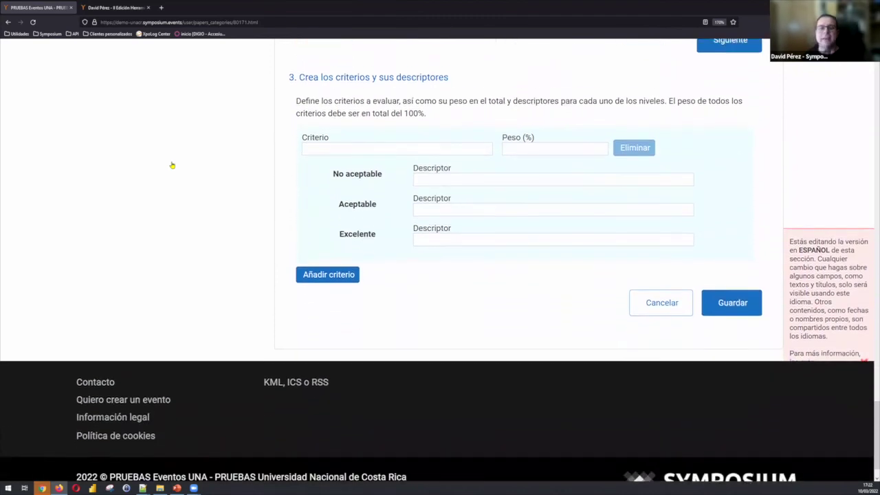
click(434, 130)
text(O)
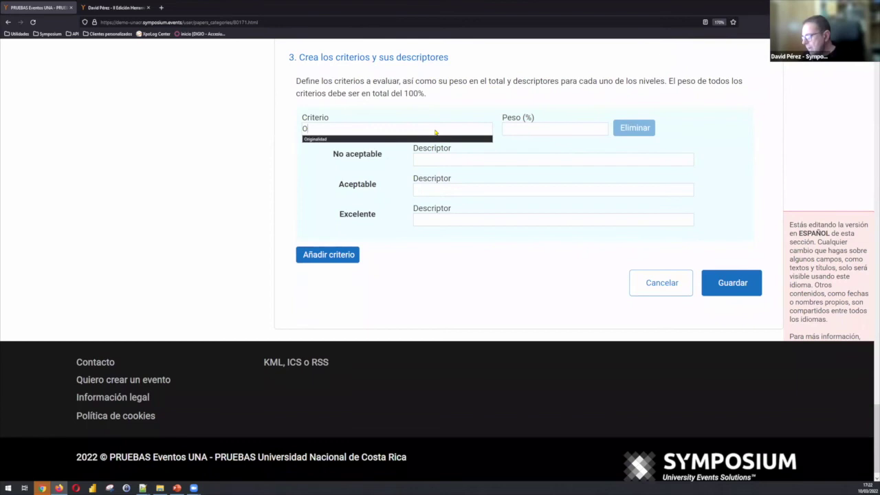
text(rigi)
key(Down)
key(Return)
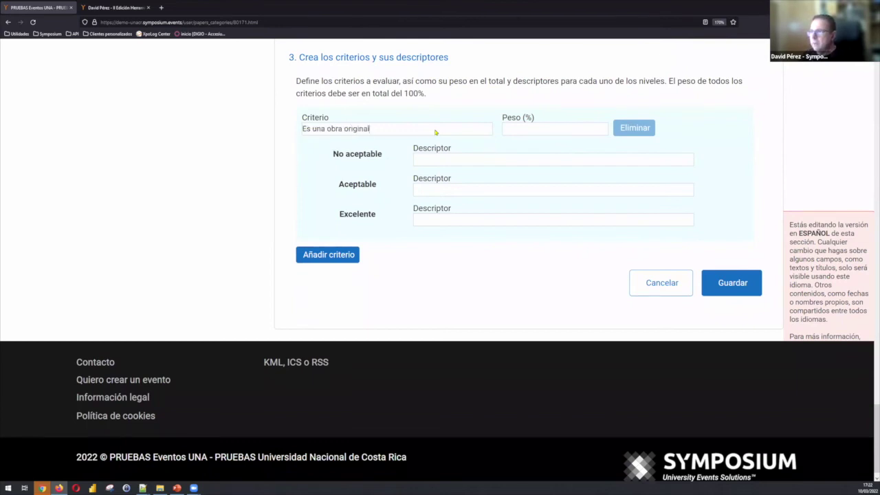
key(ctrl+a)
text(ori)
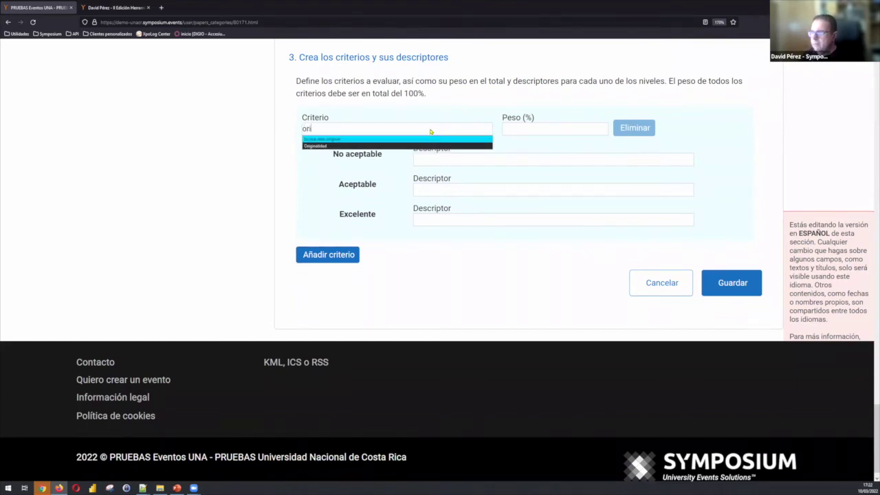
key(Down)
key(Return)
key(Tab)
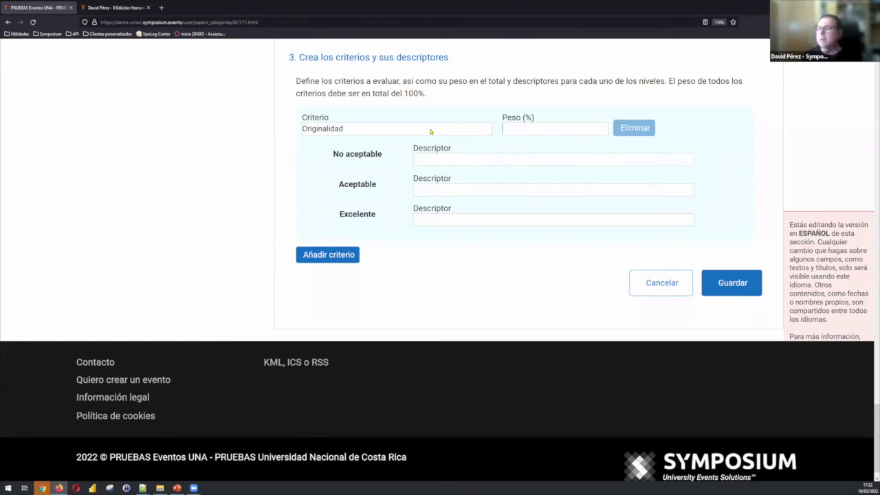
text(33)
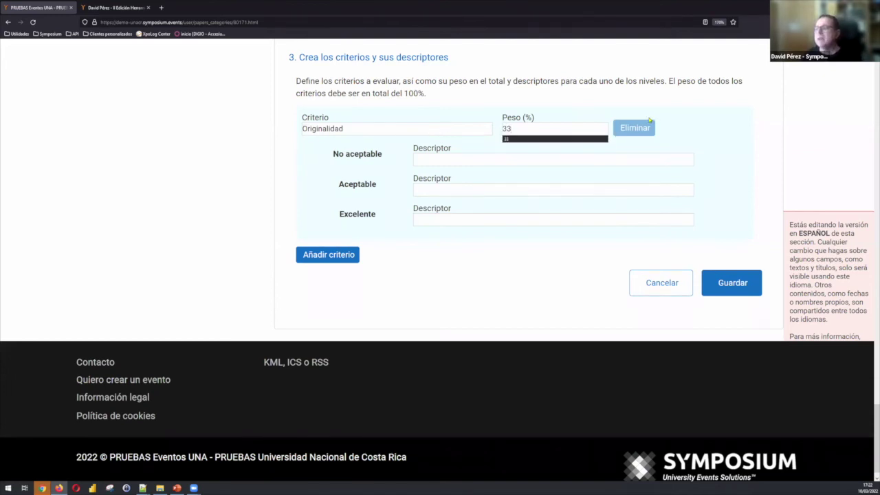
click(684, 107)
Give Originalidad descriptors 'No aporta nada nuevo', 'Es un trabajo interesante', 'Presenta un enfoque novedoso', then add another criterion.
click(467, 156)
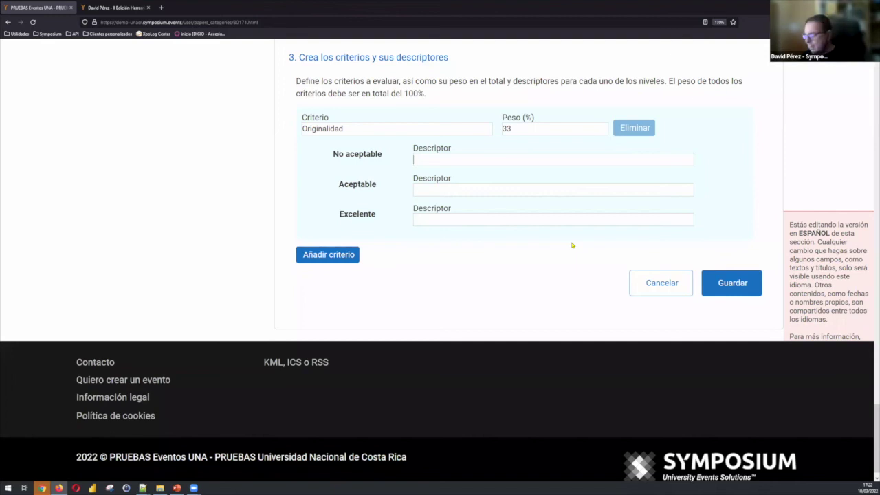
text(No apo)
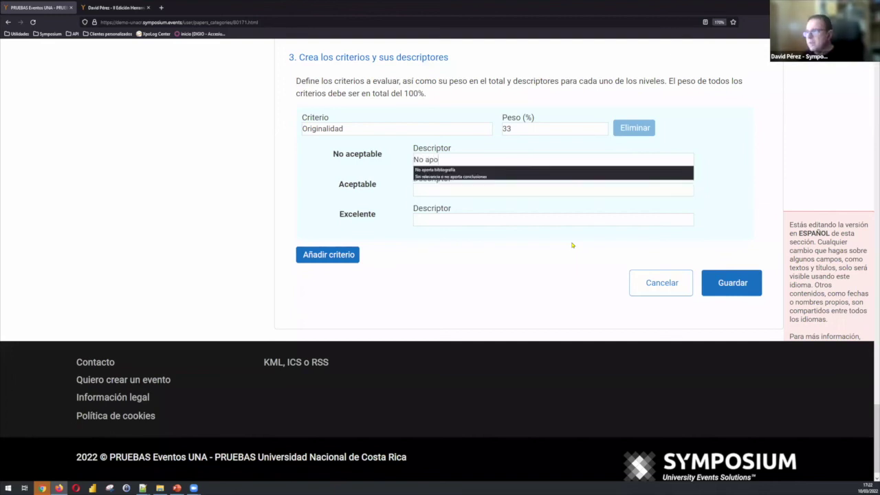
text(rta nada nuevo)
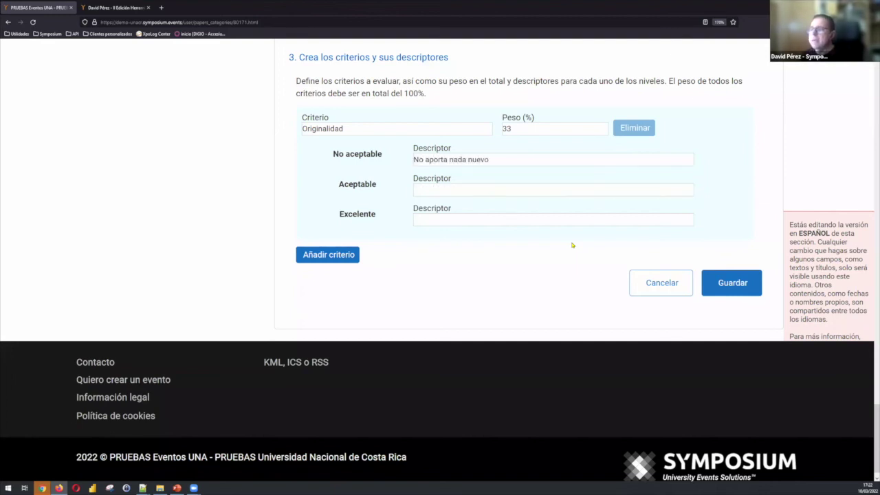
key(Tab)
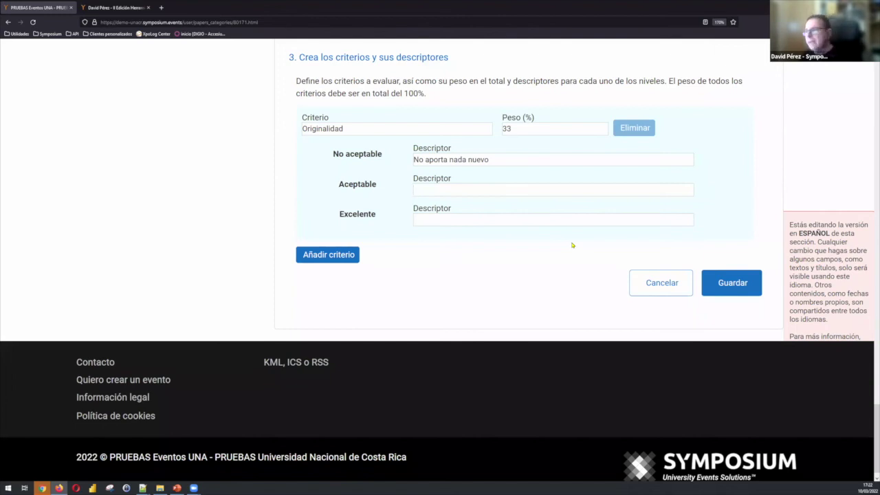
text(Un trabajo)
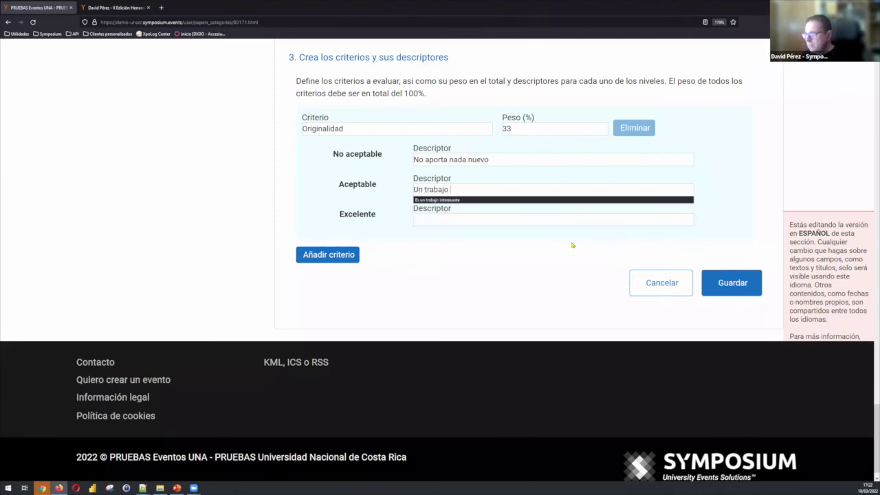
key(Down)
key(Return)
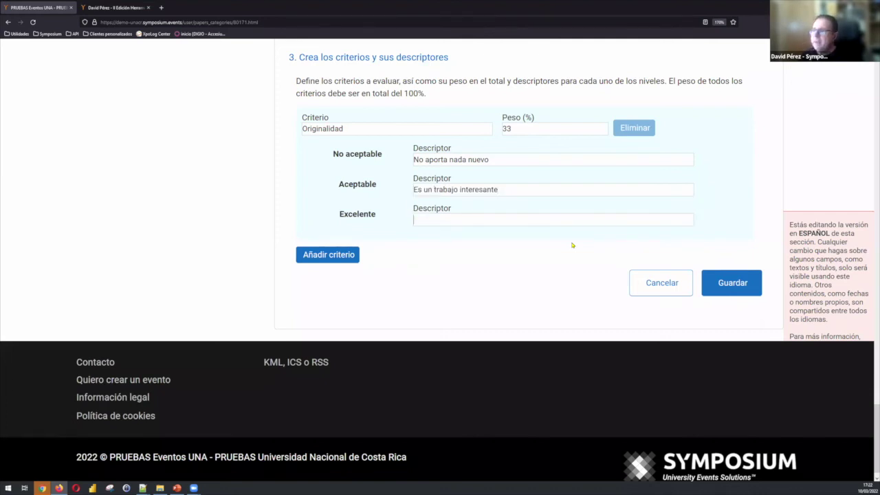
text(foque)
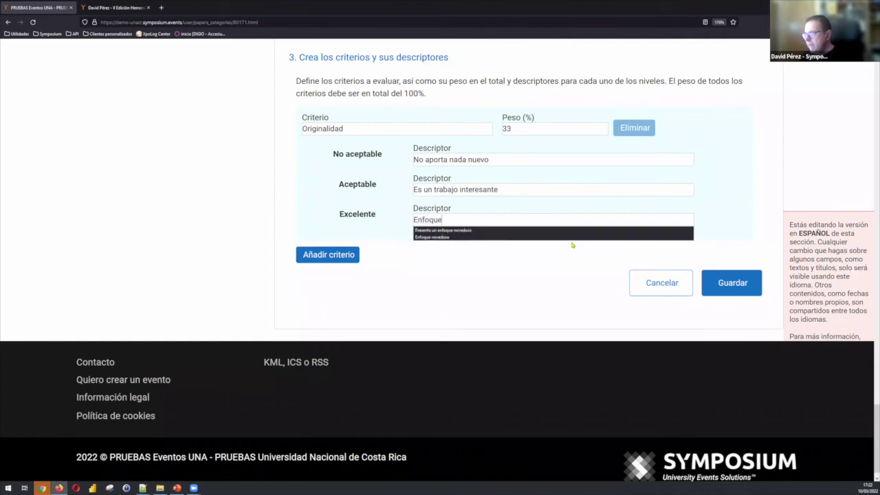
key(Down)
key(Return)
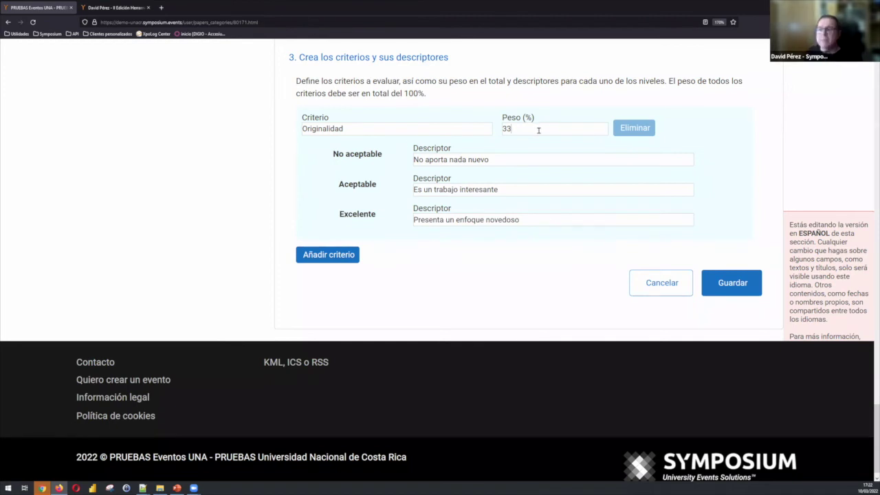
click(312, 254)
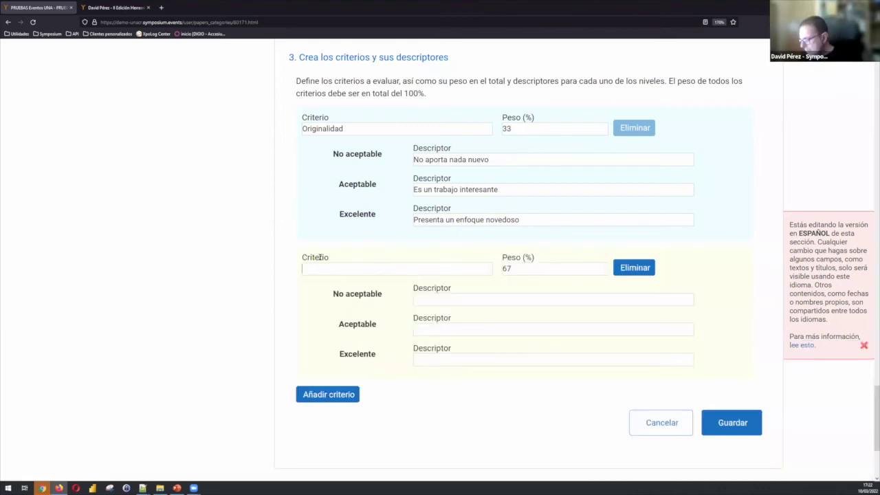
Name the second criterion Metodología with a weight of 33%.
text(Metodología)
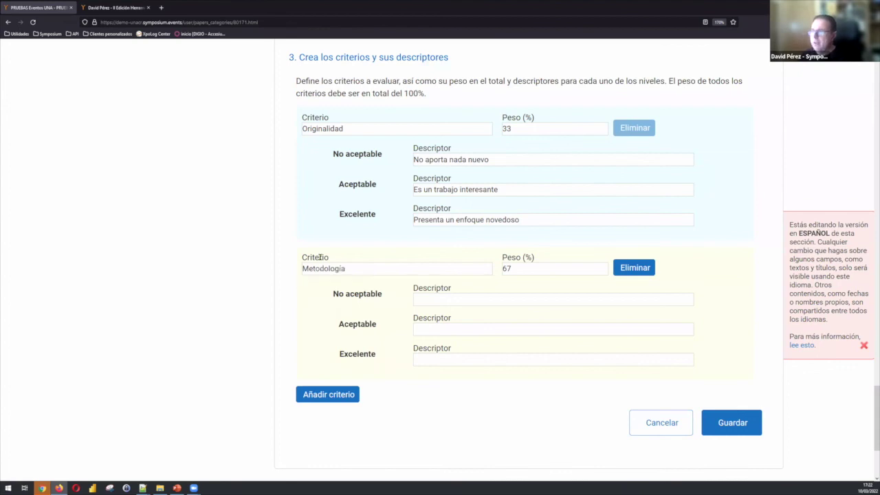
key(Tab)
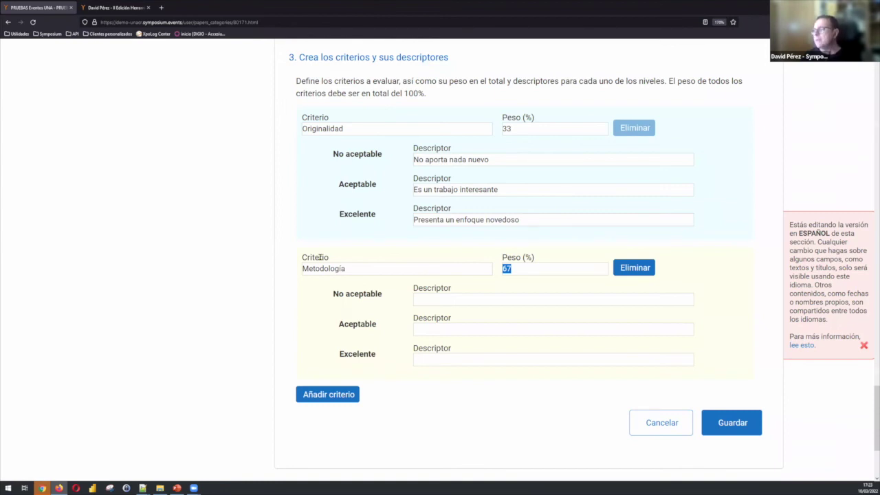
text(33)
click(282, 294)
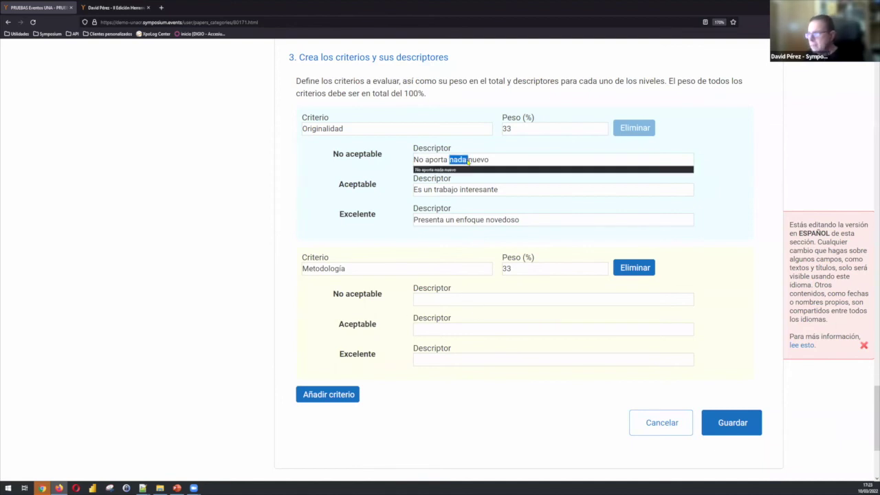
Copy Originalidad's three descriptors into Metodología's fields, then add a third criterion.
triple_click(467, 160)
key(ctrl+c)
click(458, 300)
key(ctrl+v)
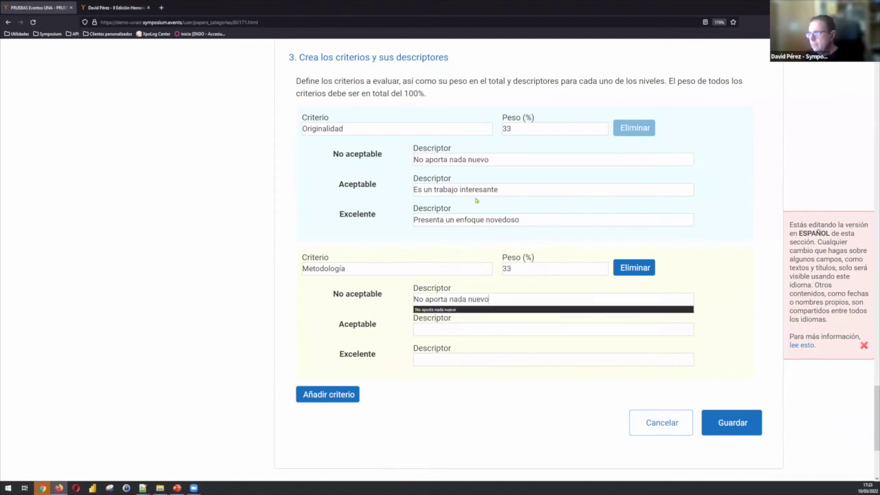
triple_click(447, 191)
key(ctrl+c)
click(433, 329)
key(ctrl+v)
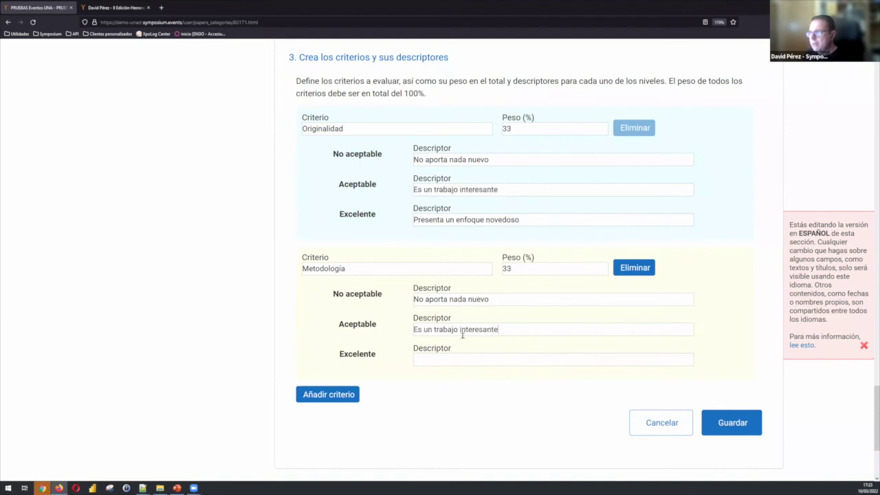
click(431, 217)
triple_click(431, 217)
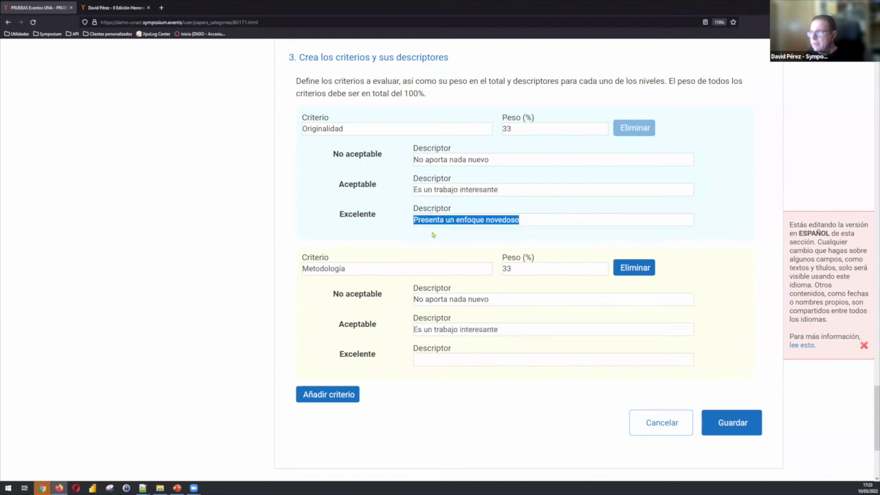
key(ctrl+c)
click(448, 360)
key(ctrl+v)
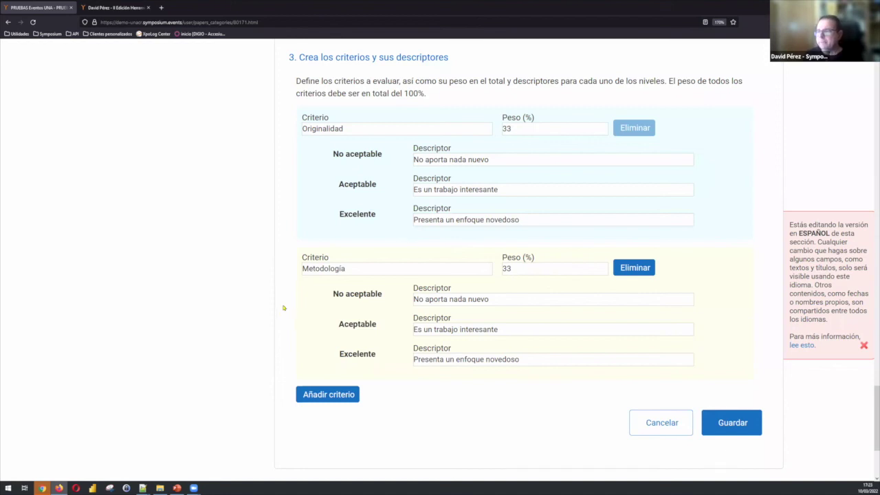
click(320, 394)
Name the third criterion Conclusiones, weighted 34%.
click(343, 412)
text(Conclusiones)
key(Tab)
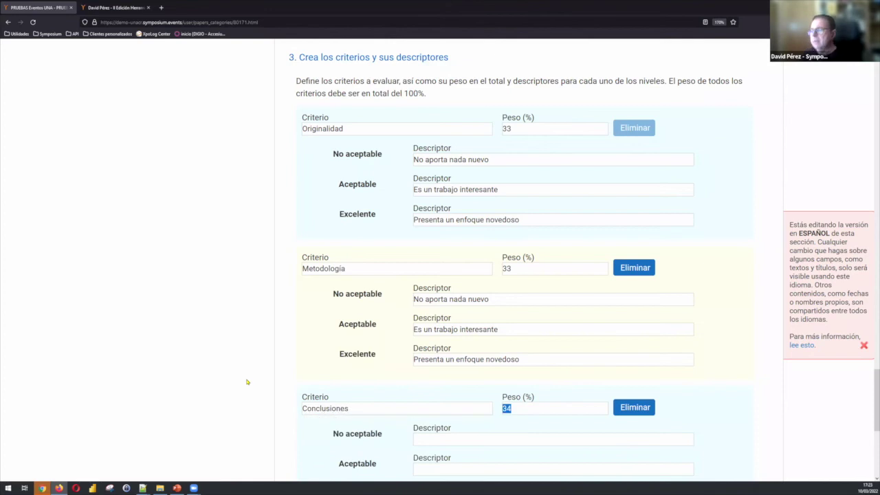
scroll(254, 380, down, 2)
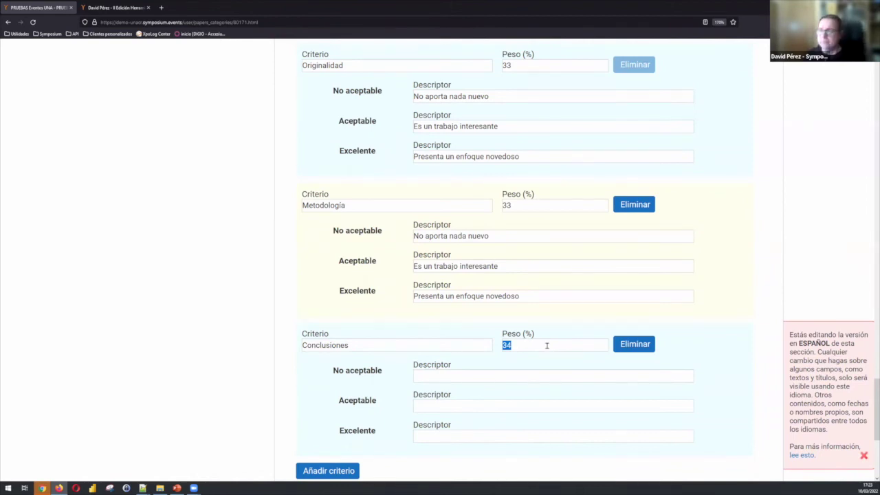
scroll(558, 342, down, 1)
Fill Conclusiones' Excelente, Aceptable and No aceptable descriptors with the same texts as the other criteria.
click(445, 374)
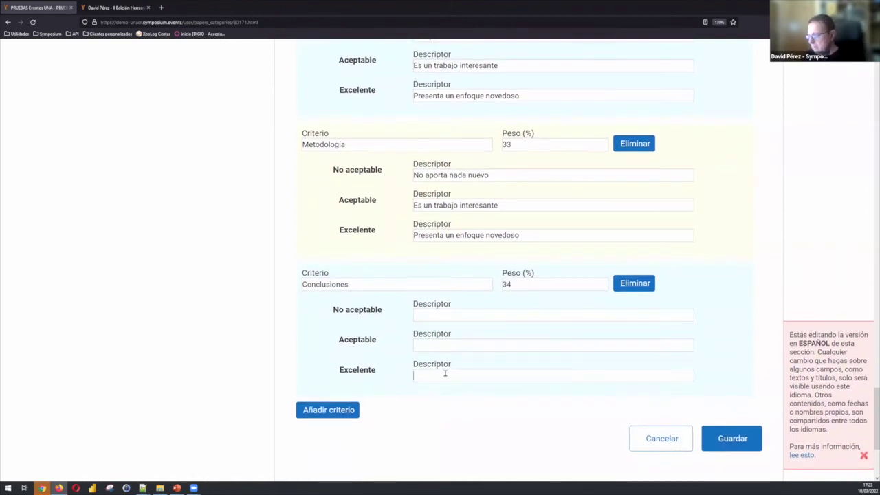
key(Down)
triple_click(444, 205)
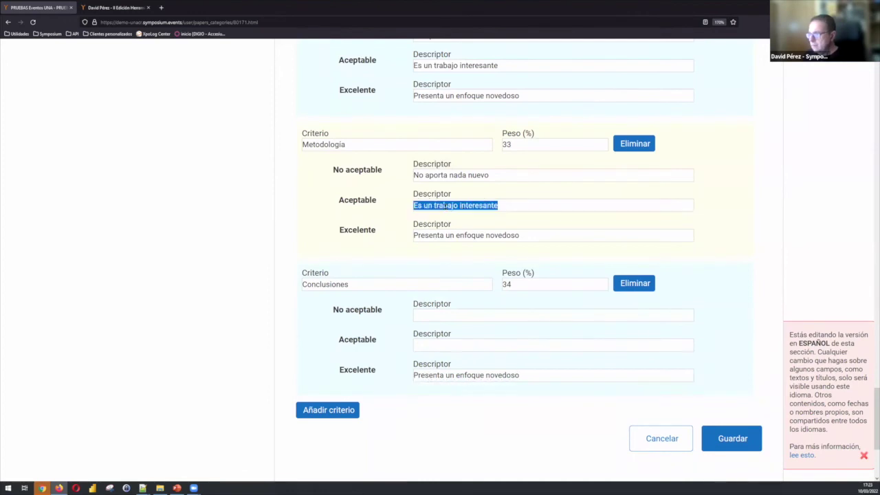
click(465, 348)
key(Down)
triple_click(444, 175)
click(453, 313)
key(Down)
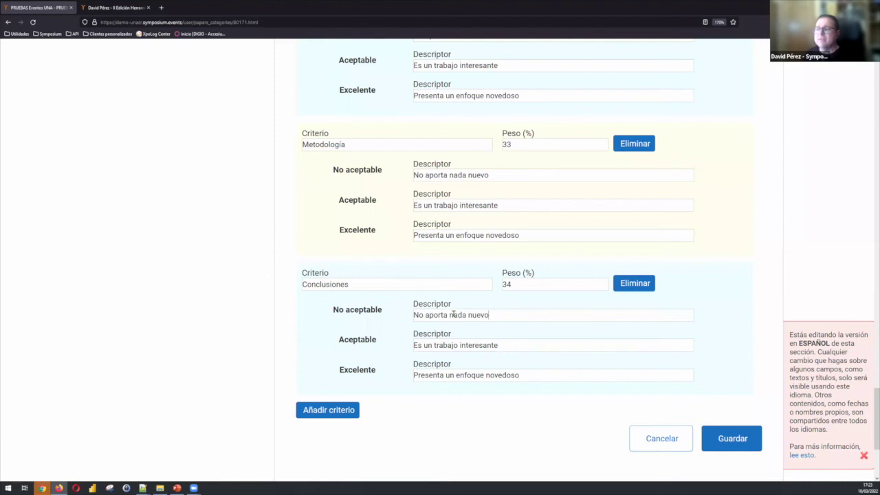
key(Return)
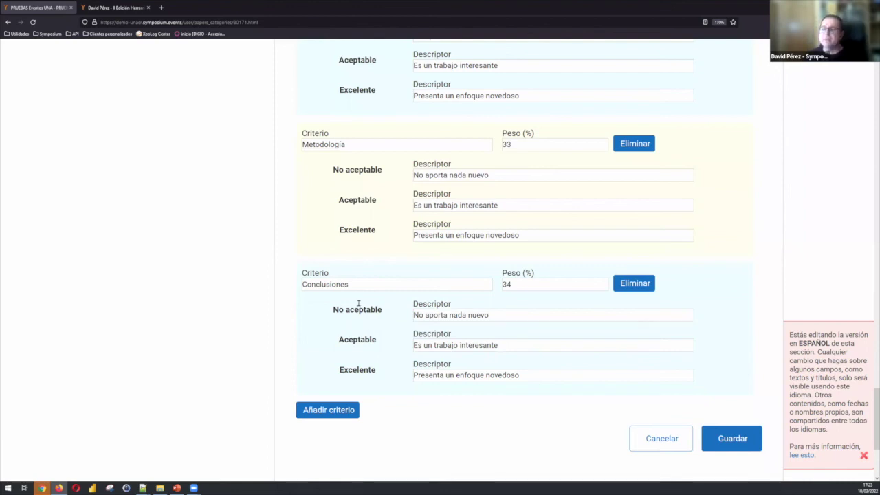
scroll(342, 292, up, 1)
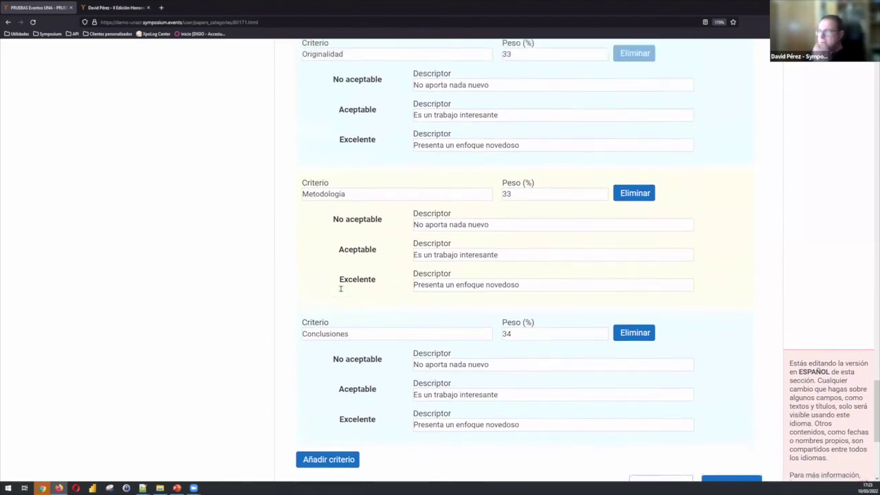
scroll(675, 300, down, 1)
scroll(675, 301, down, 5)
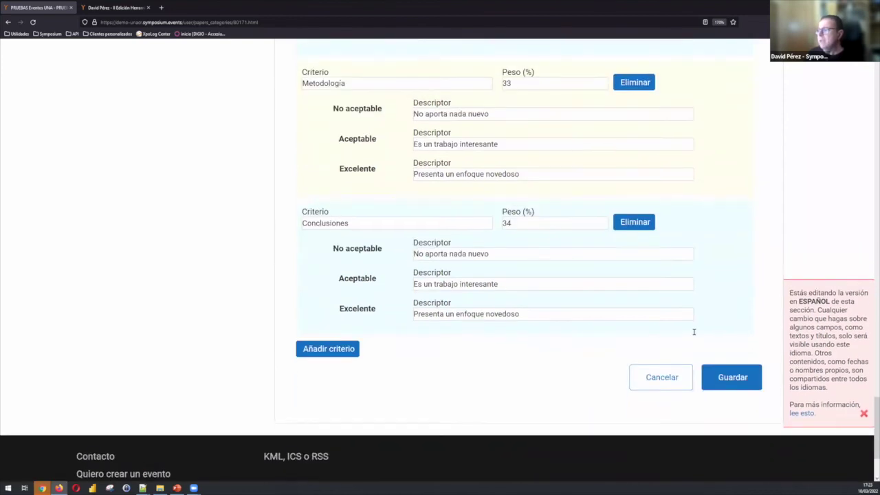
scroll(726, 346, up, 4)
scroll(728, 316, up, 3)
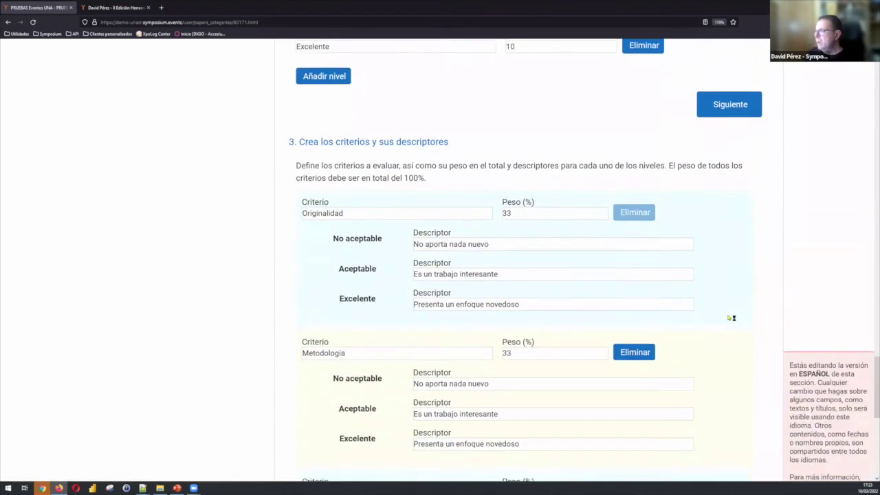
scroll(178, 213, up, 3)
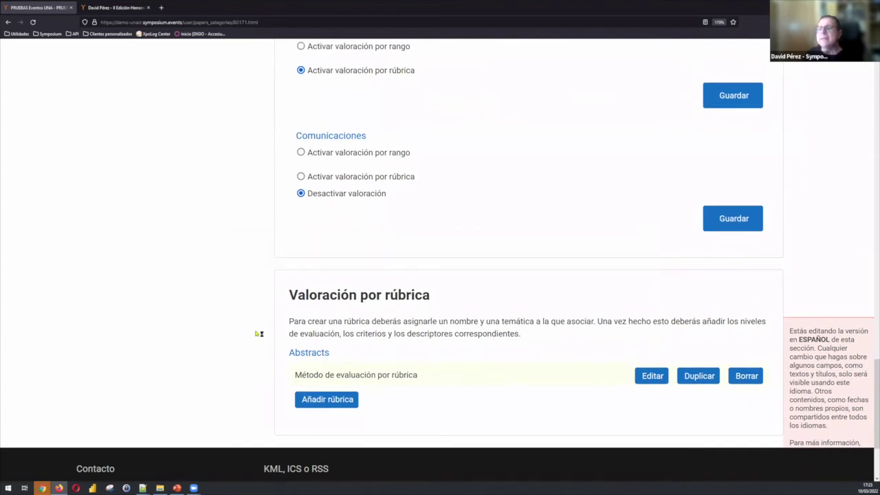
scroll(243, 318, up, 2)
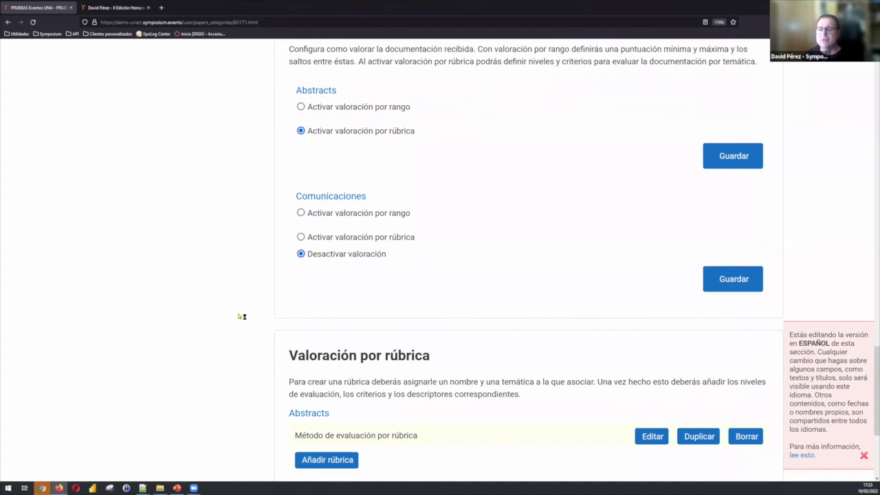
scroll(241, 316, down, 3)
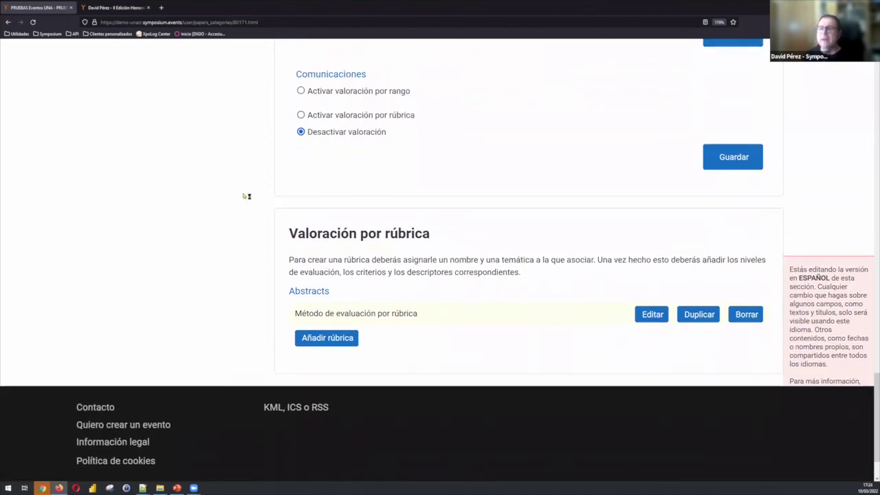
scroll(245, 241, up, 2)
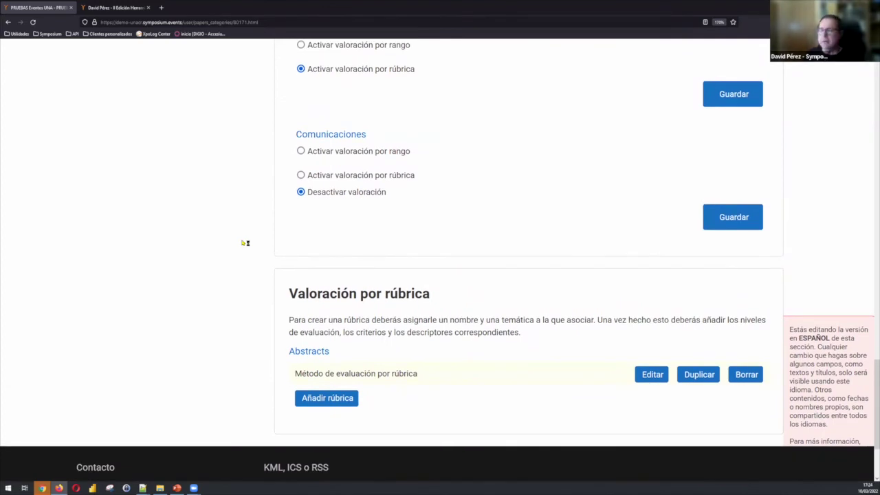
scroll(245, 242, up, 10)
scroll(244, 241, up, 8)
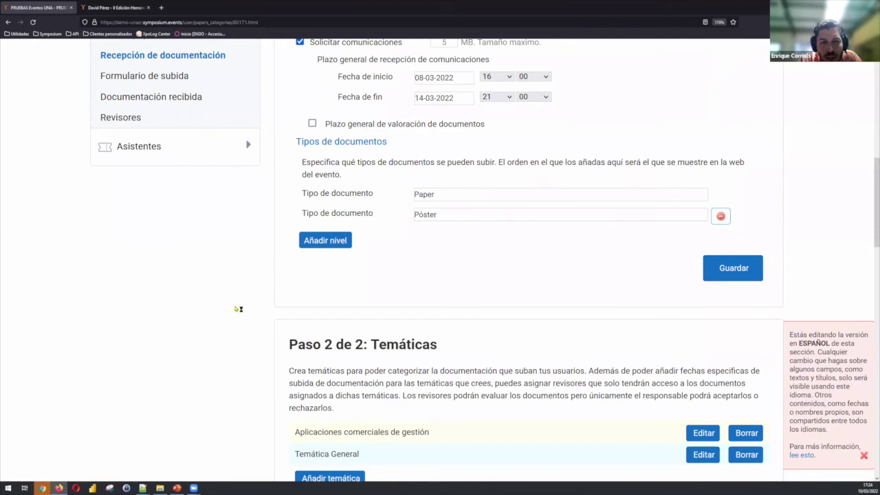
scroll(237, 308, up, 1)
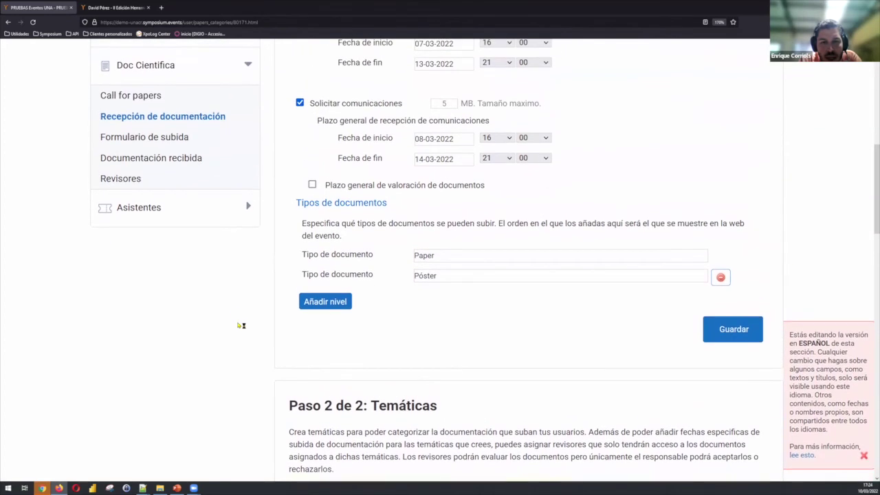
scroll(240, 325, down, 8)
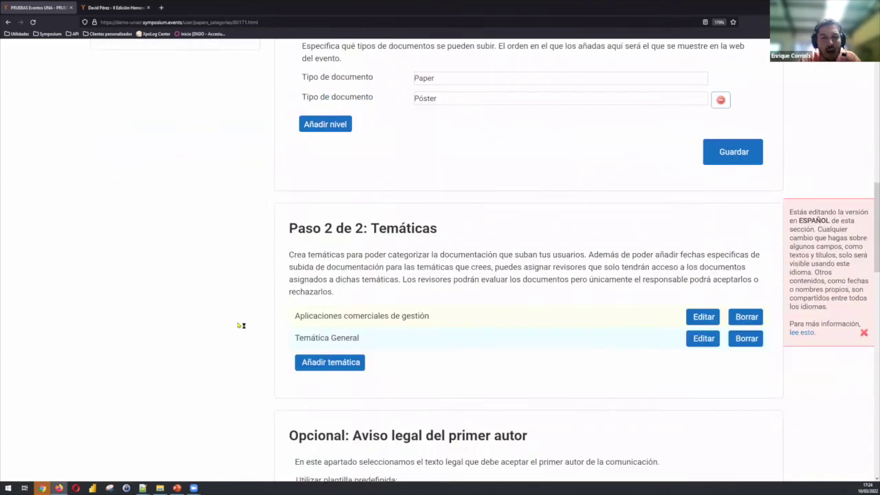
scroll(241, 325, down, 10)
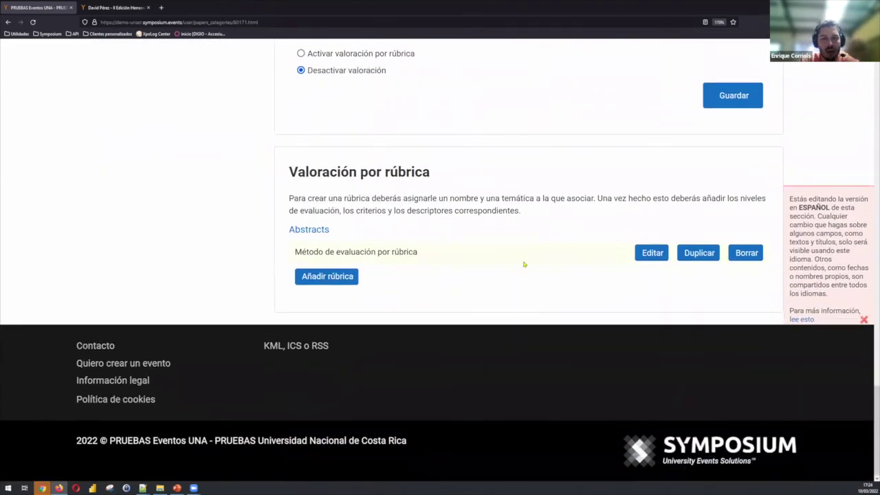
click(651, 252)
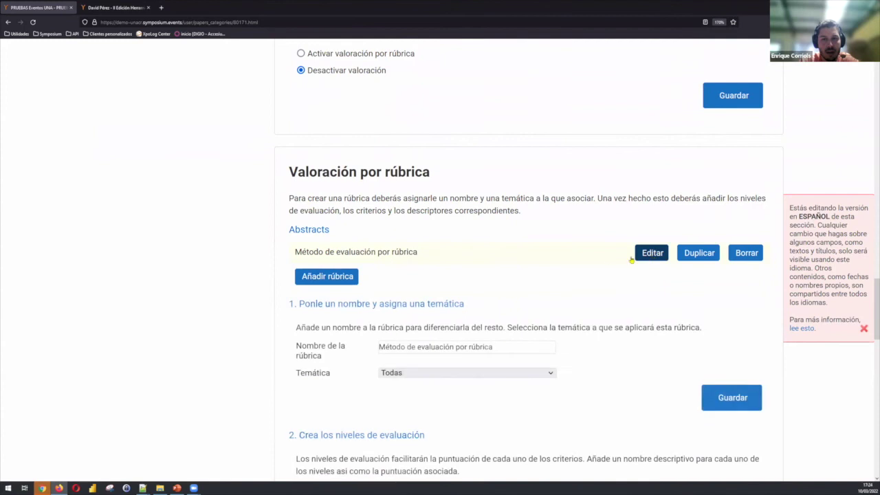
scroll(243, 273, down, 6)
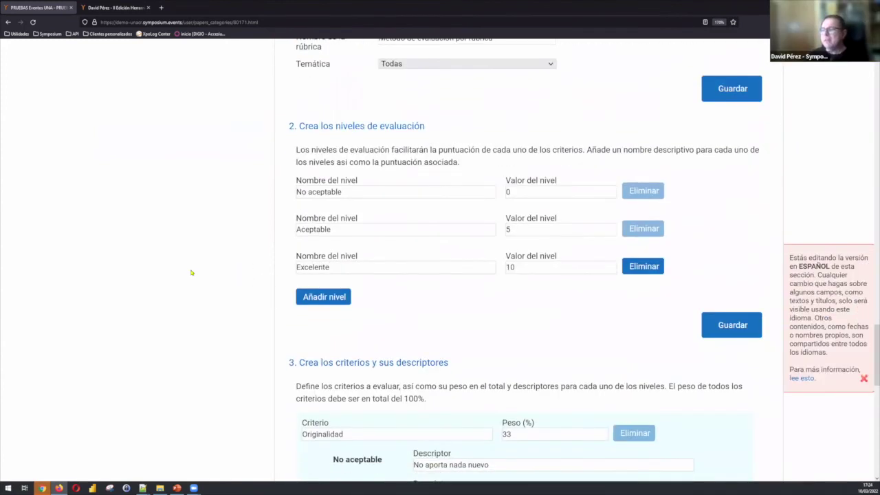
scroll(541, 255, down, 4)
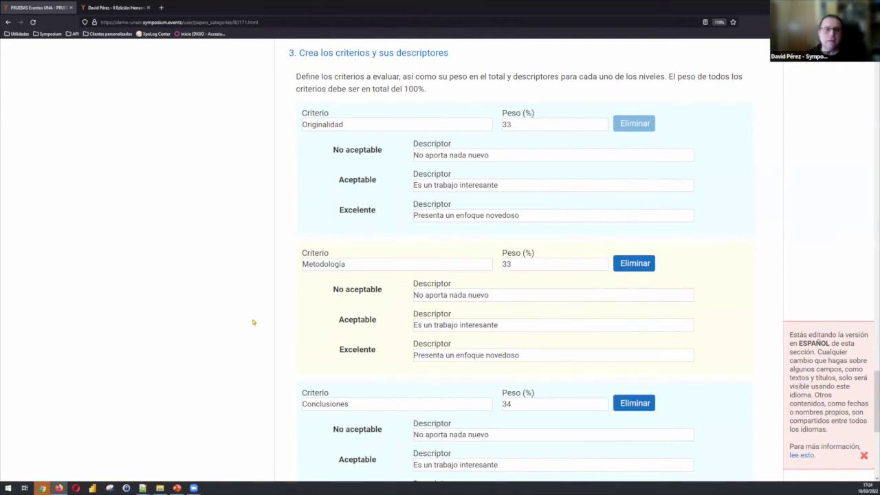
scroll(244, 309, down, 5)
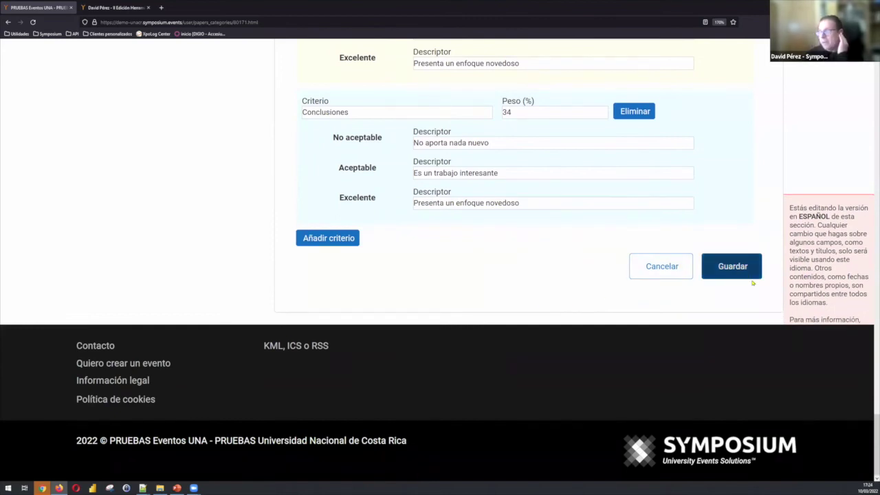
scroll(735, 277, up, 1)
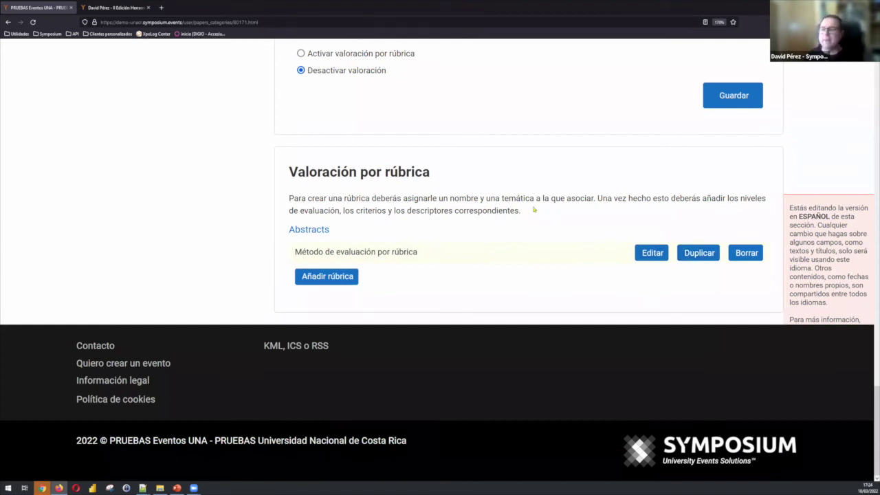
Return to Formatos y plazos de recepción and close the second browser tab.
scroll(468, 196, up, 5)
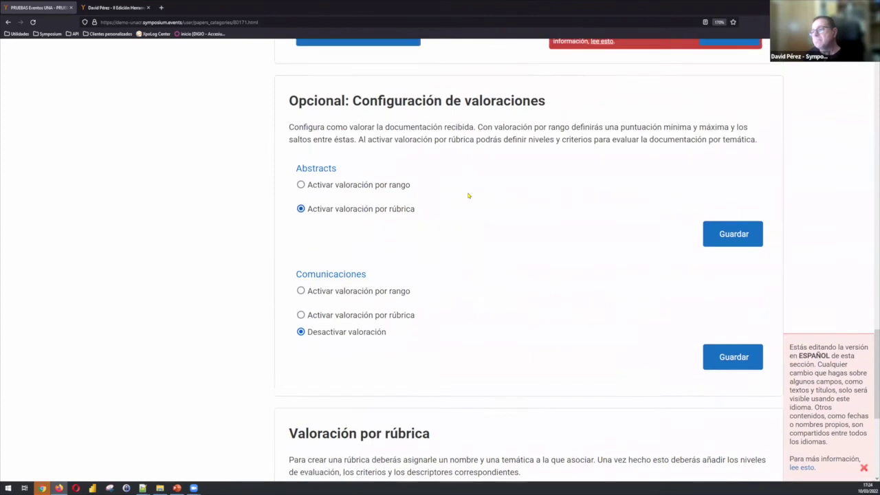
scroll(468, 197, up, 5)
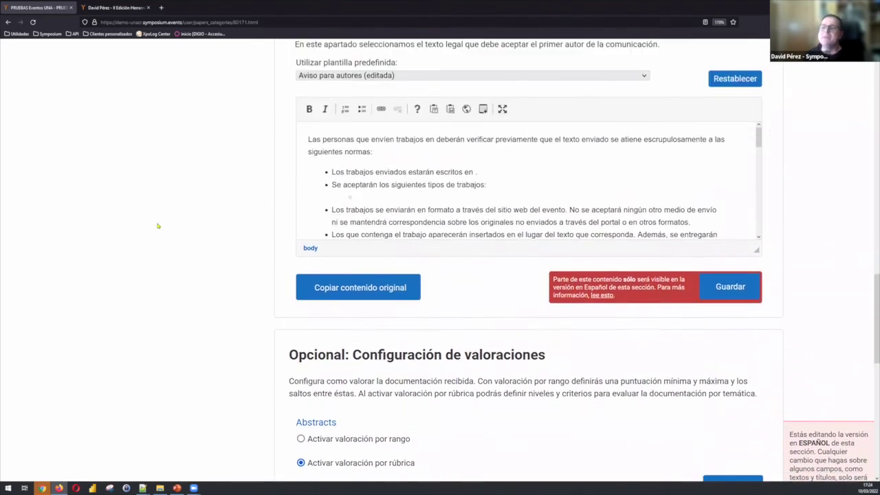
scroll(151, 227, up, 10)
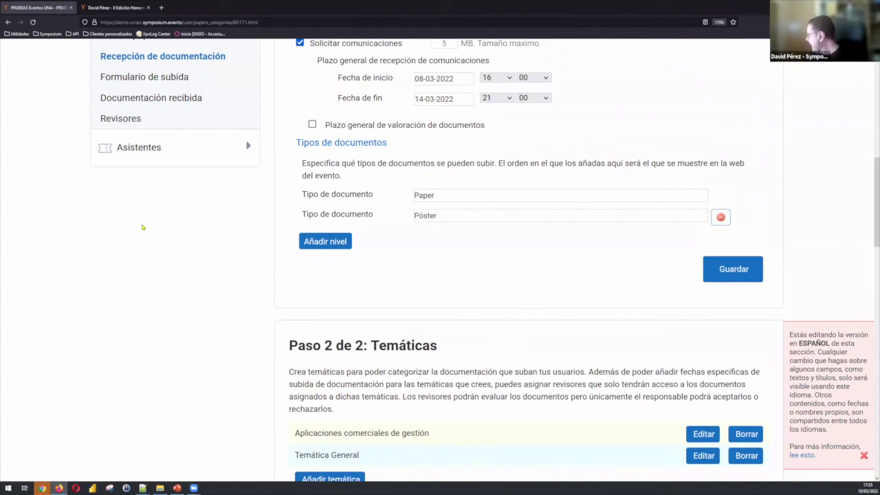
scroll(34, 268, up, 3)
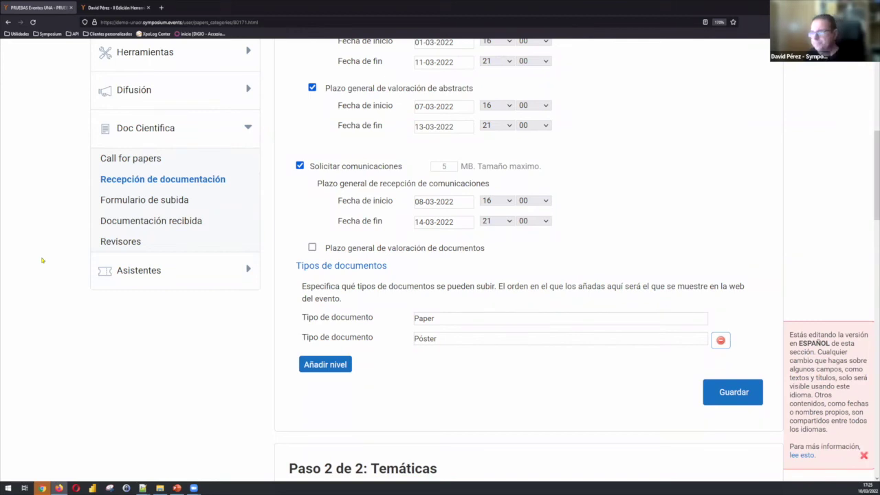
scroll(39, 253, up, 1)
scroll(38, 253, up, 1)
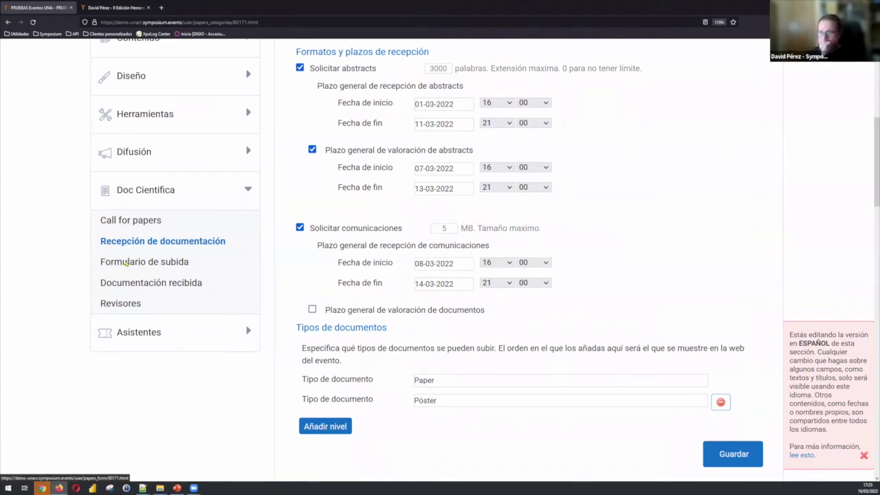
middle_click(126, 12)
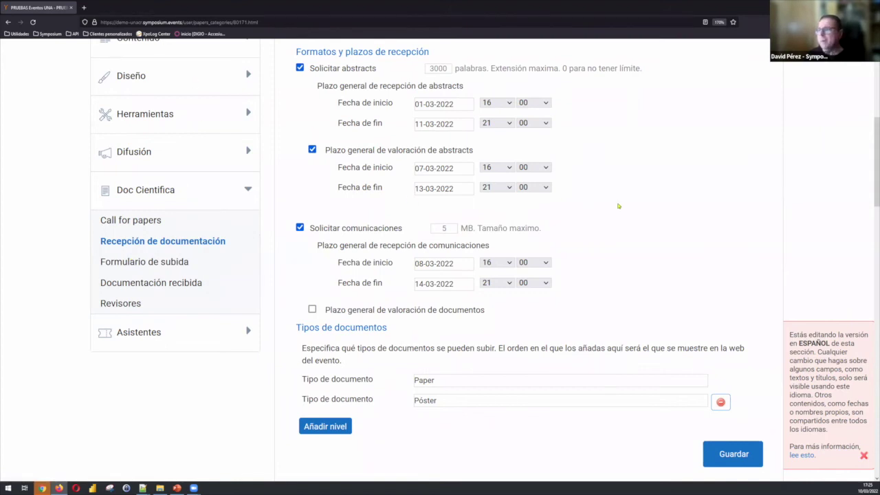
scroll(735, 193, up, 5)
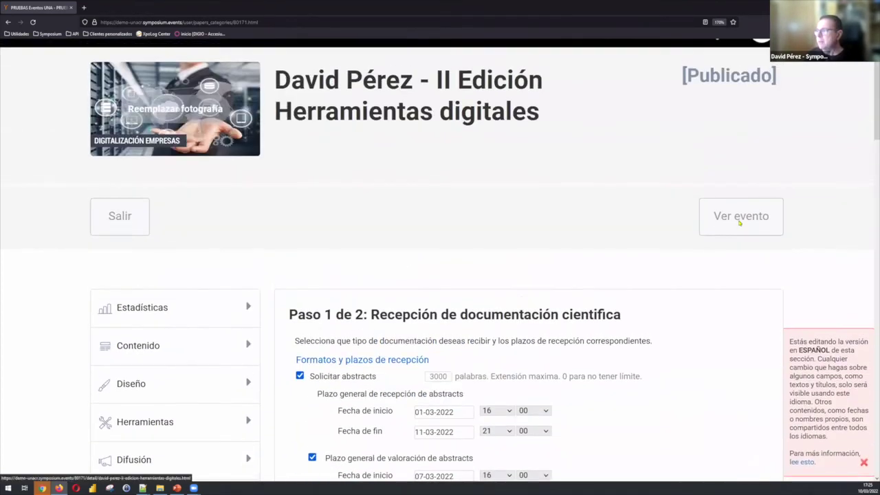
Open the public event page via Ver evento and go to Documentación > Mis documentos.
click(739, 220)
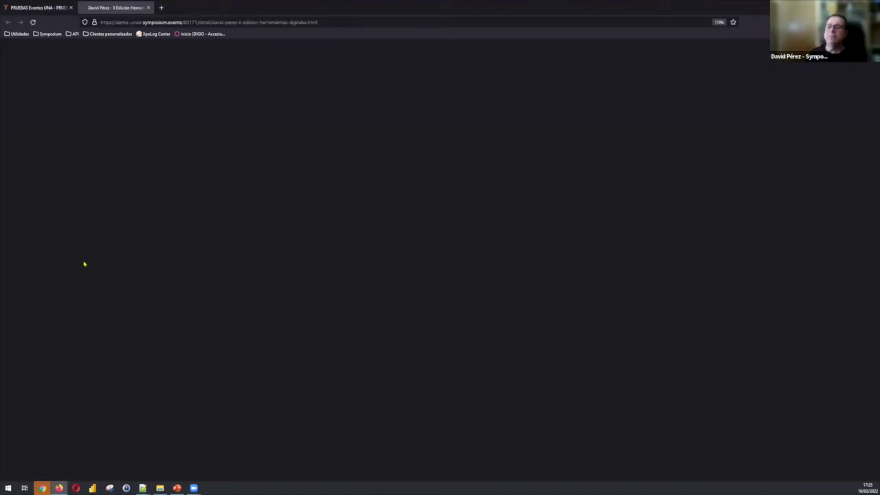
scroll(82, 258, down, 3)
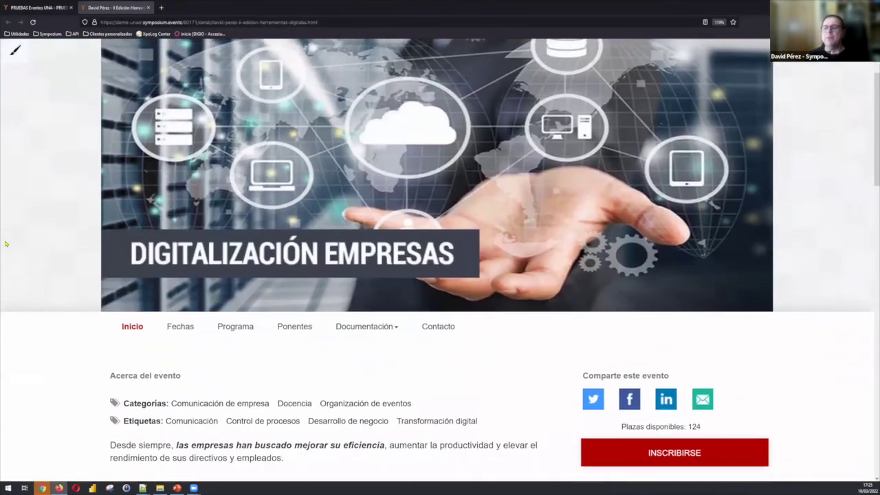
scroll(15, 244, down, 3)
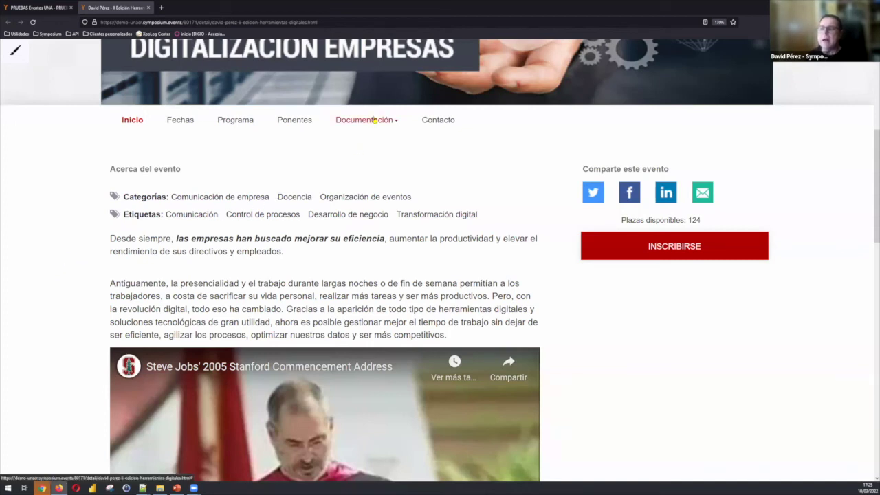
click(374, 120)
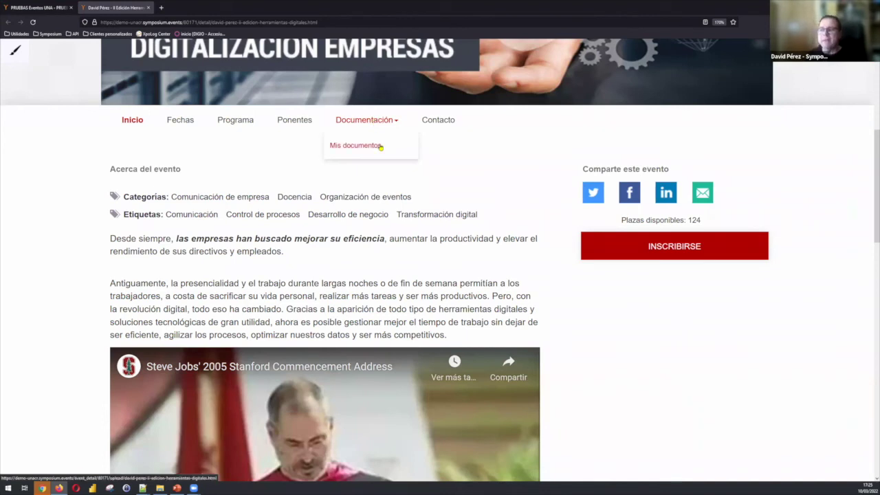
click(380, 146)
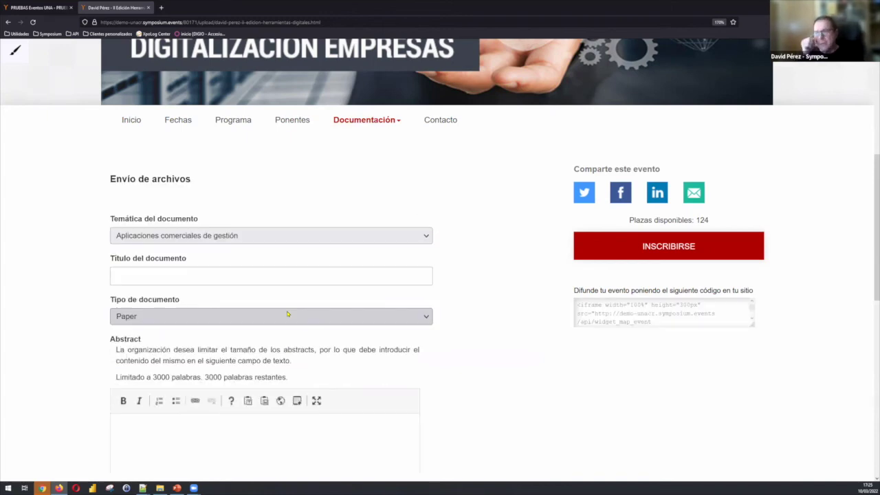
scroll(49, 275, down, 3)
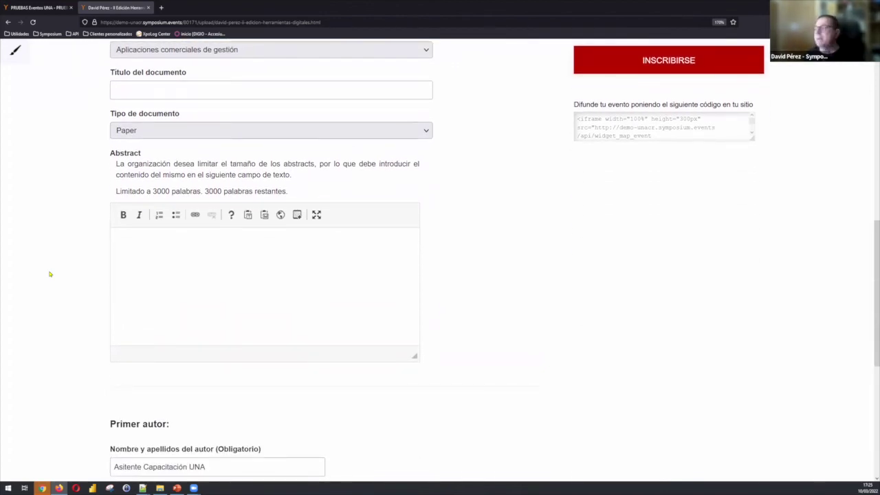
scroll(49, 274, up, 5)
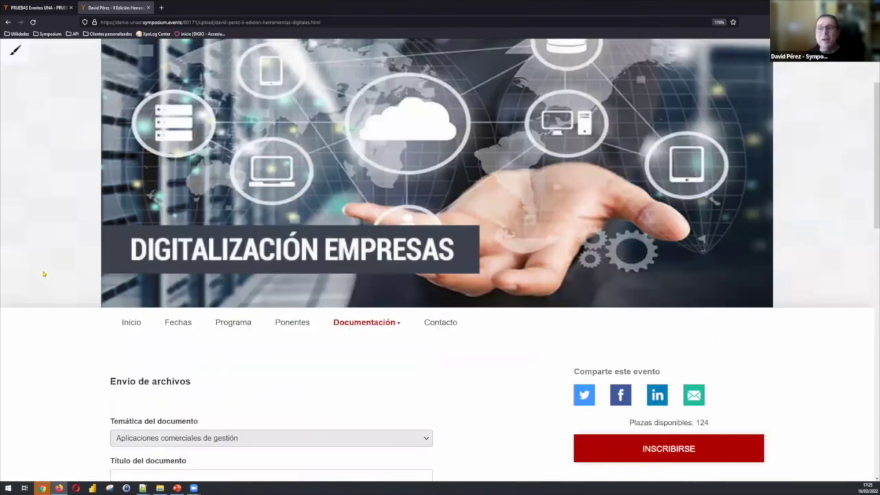
scroll(43, 273, up, 2)
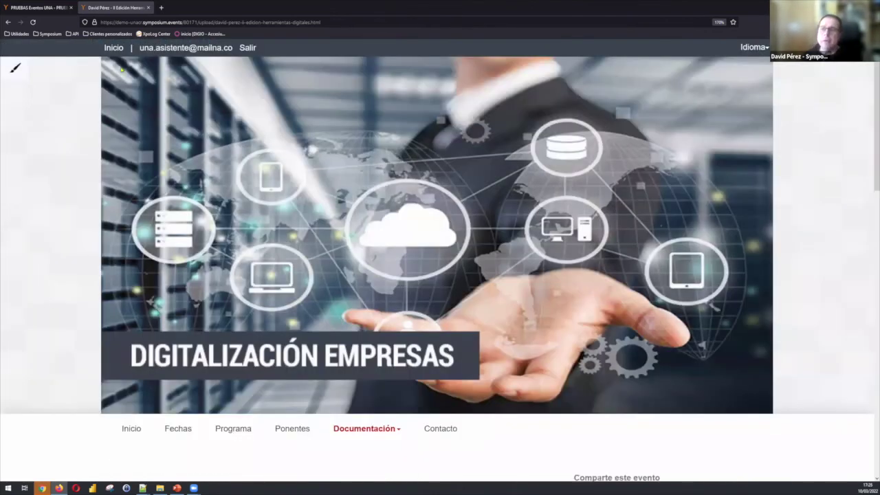
drag(136, 51, 235, 55)
click(235, 55)
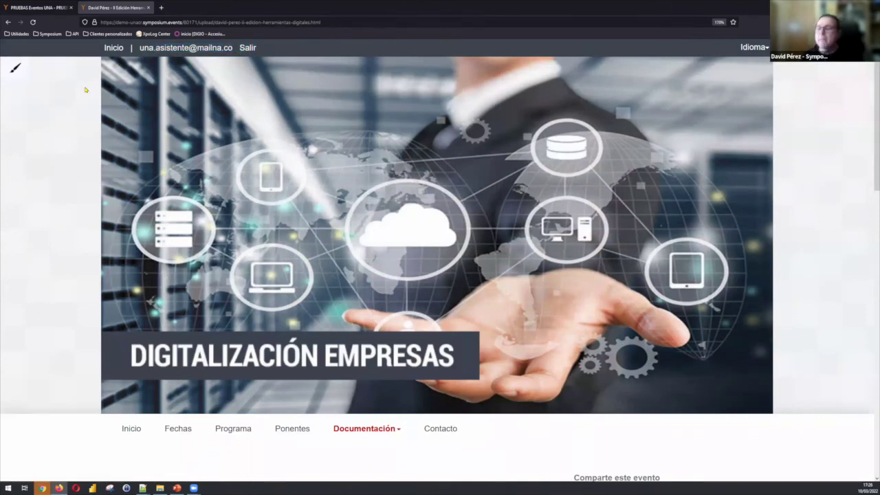
scroll(71, 228, down, 5)
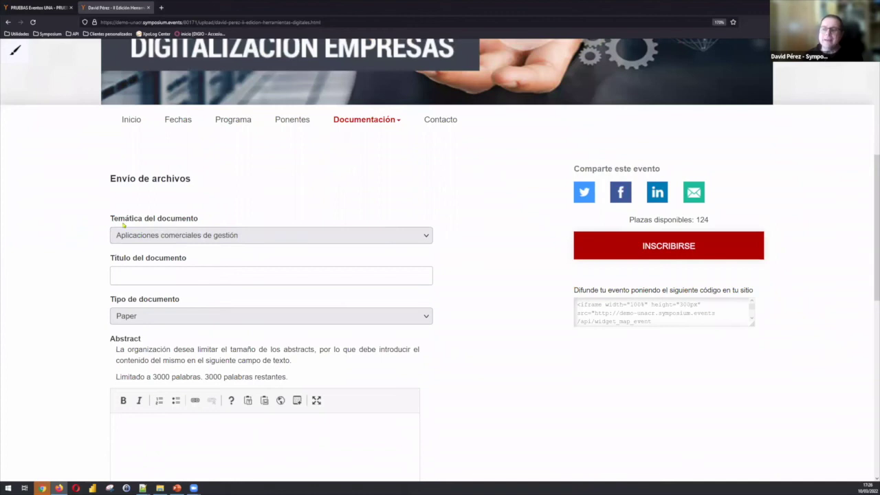
drag(126, 219, 92, 299)
click(92, 298)
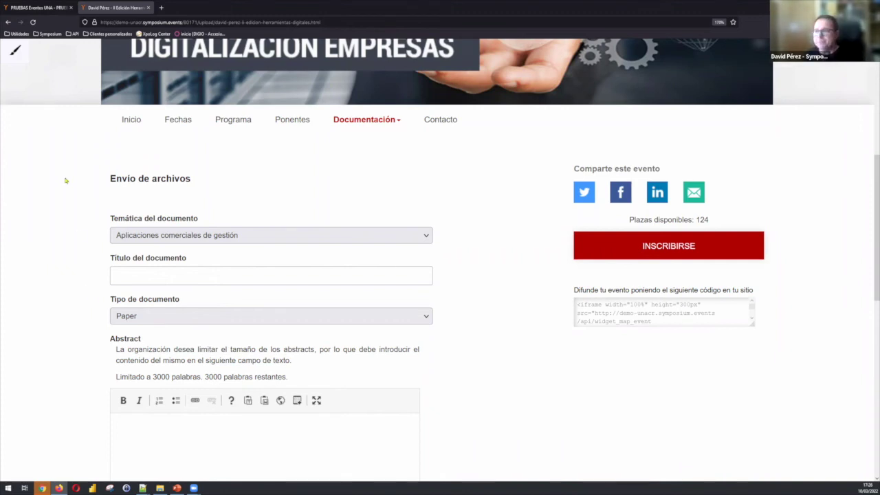
scroll(76, 186, down, 3)
scroll(75, 182, up, 1)
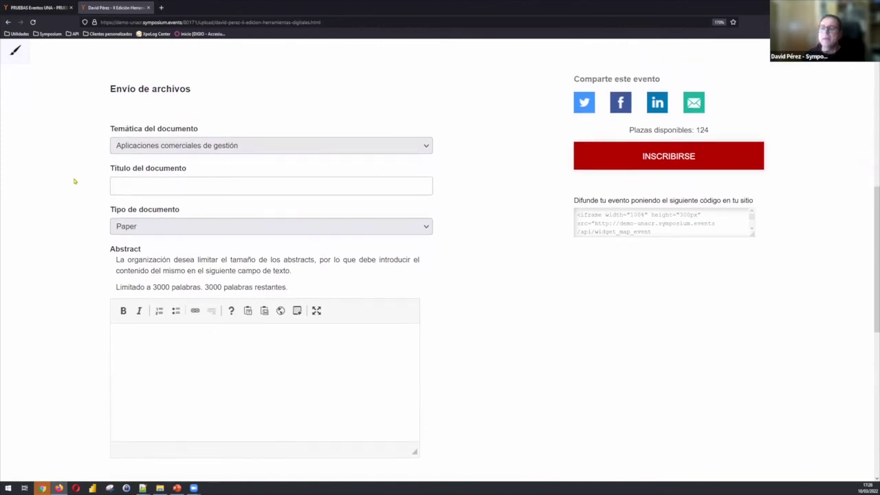
Set topic Aplicaciones comerciales de gestión, title 'Aplicación de gestión SYMPOSIUM: Novedades', and type Paper.
click(151, 172)
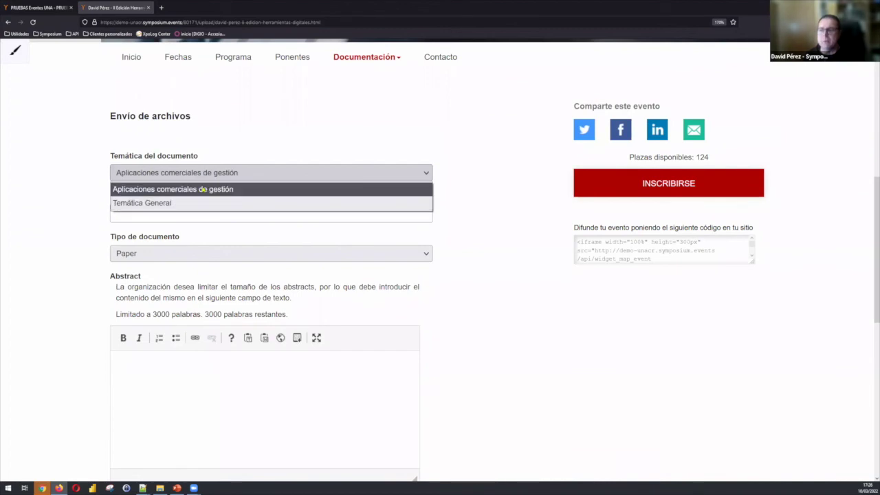
click(204, 189)
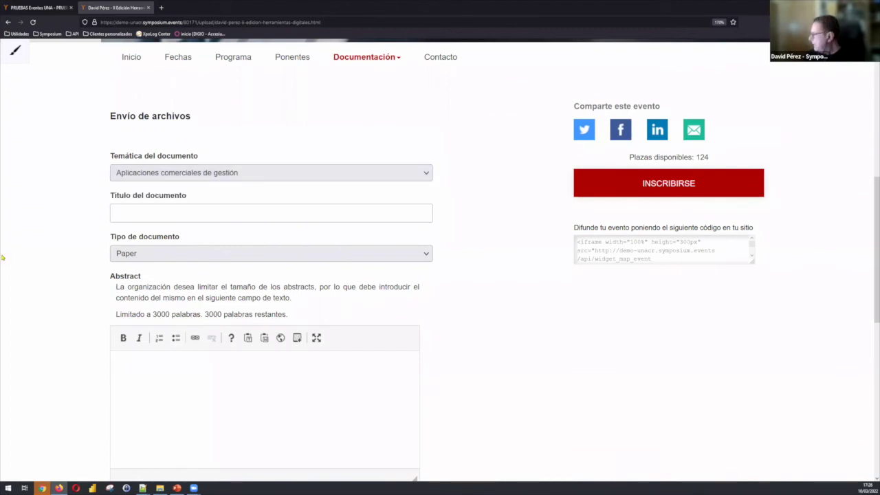
click(145, 212)
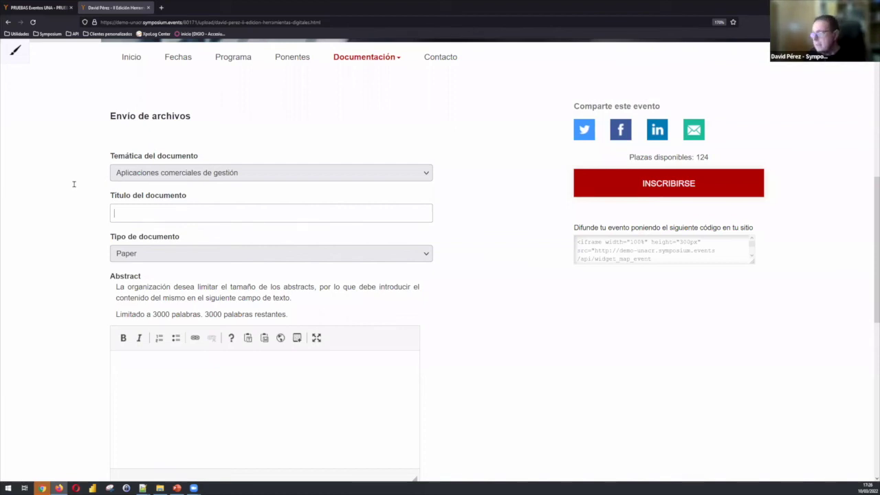
text(Aplicación)
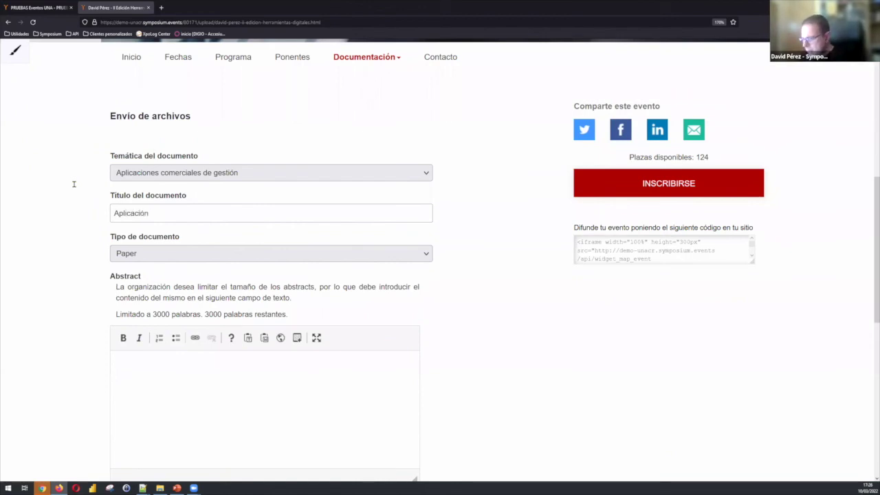
text( de getsión)
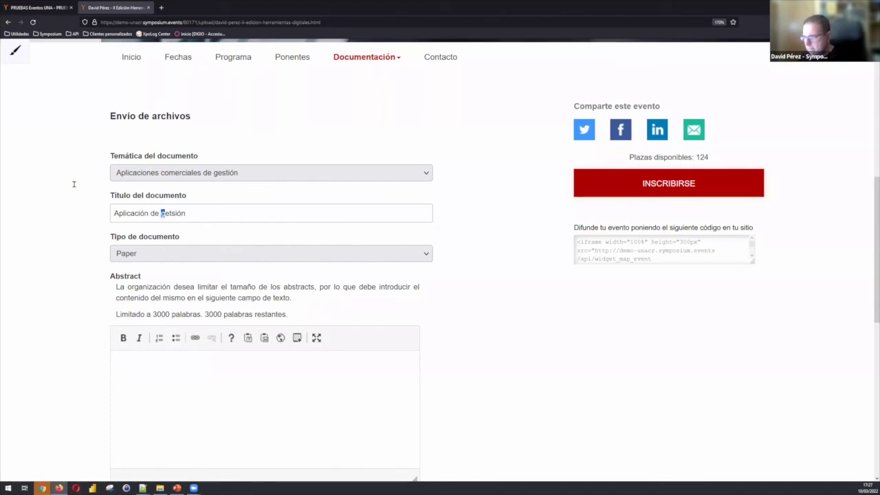
key(ctrl+shift+Left)
text(gestión SYMPOSIUM : Novedades)
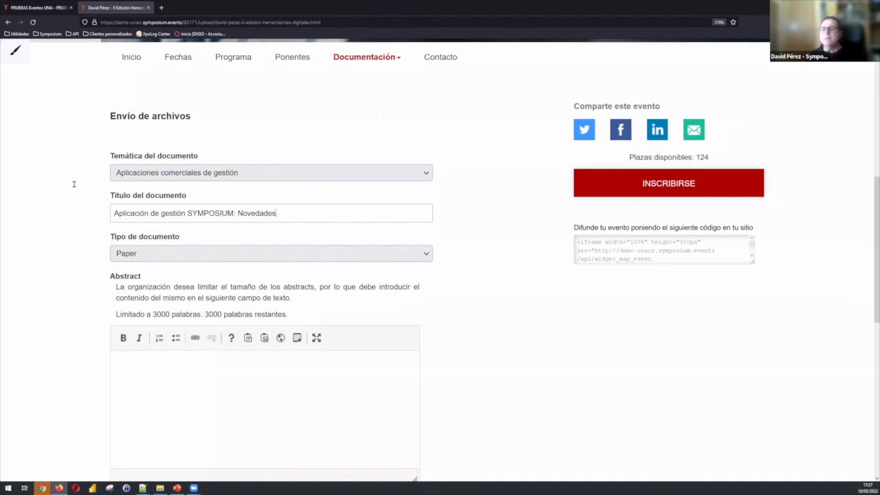
click(142, 253)
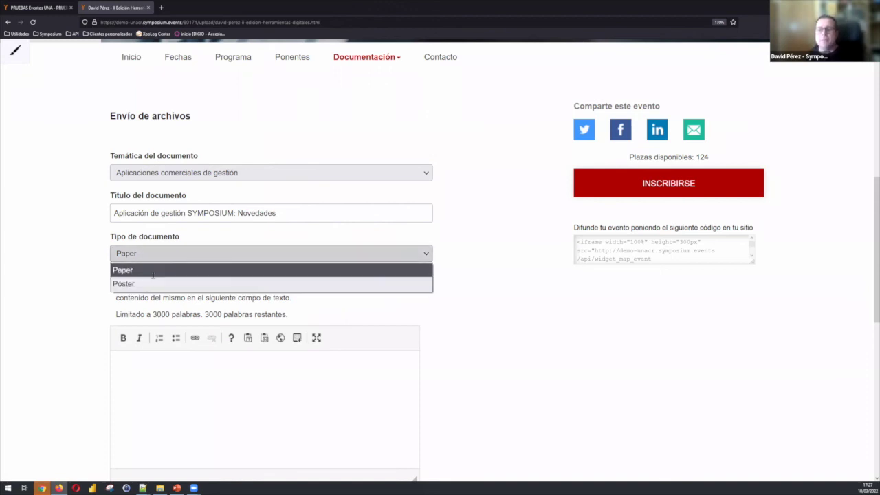
click(137, 270)
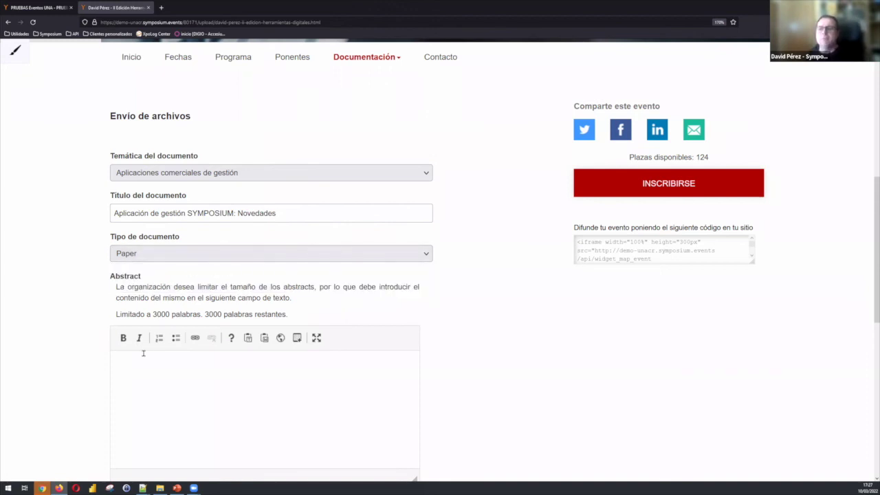
Copy the abstract instruction paragraph and paste it into the abstract editor.
scroll(29, 262, down, 2)
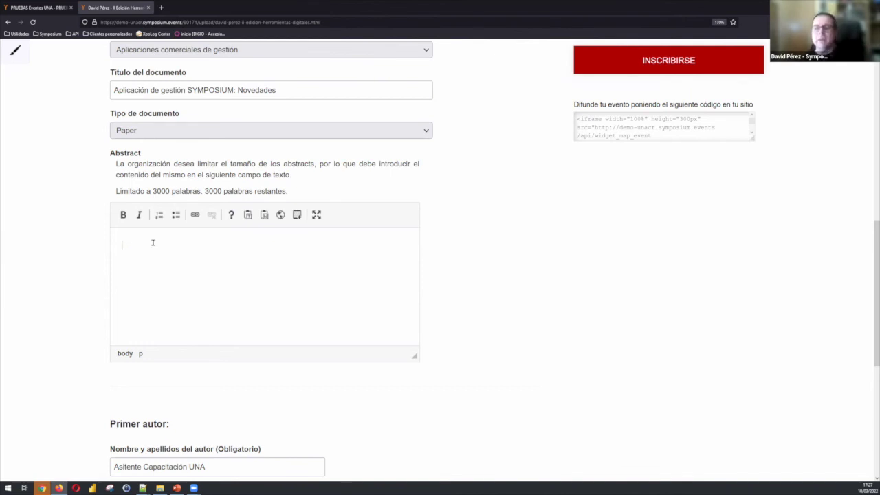
triple_click(215, 173)
key(ctrl+c)
click(280, 264)
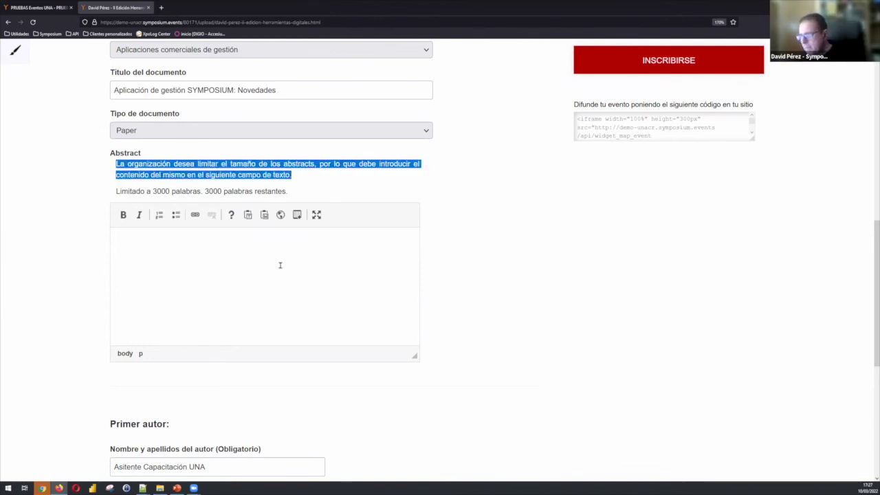
key(ctrl+v)
key(ctrl+v)
key(ctrl+v)
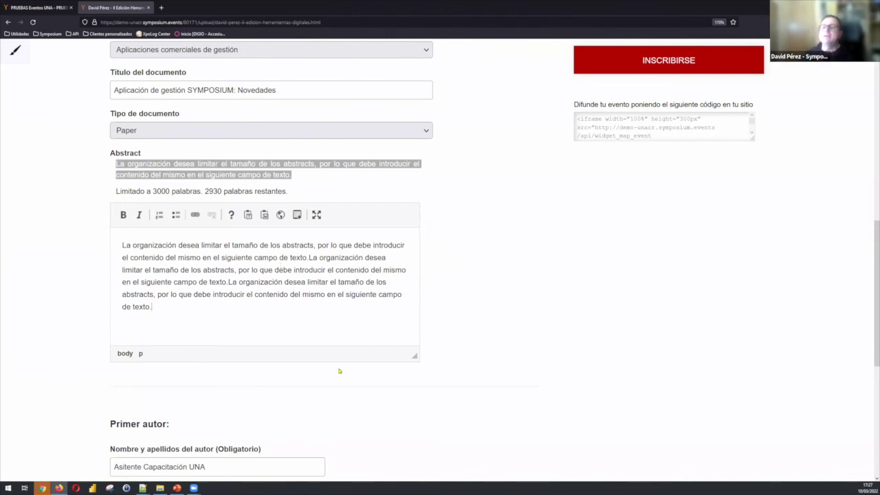
click(467, 263)
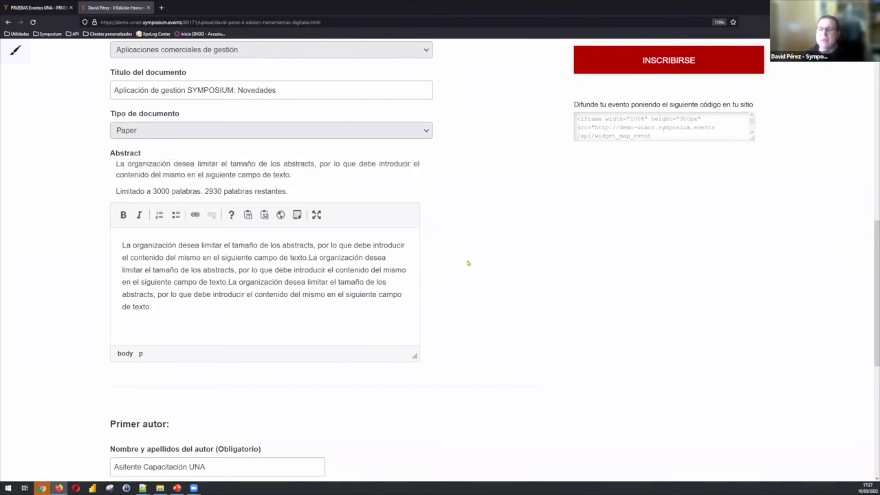
Replace the 'Nombre y apellidos del autor' value with the first author's full name.
scroll(467, 263, down, 3)
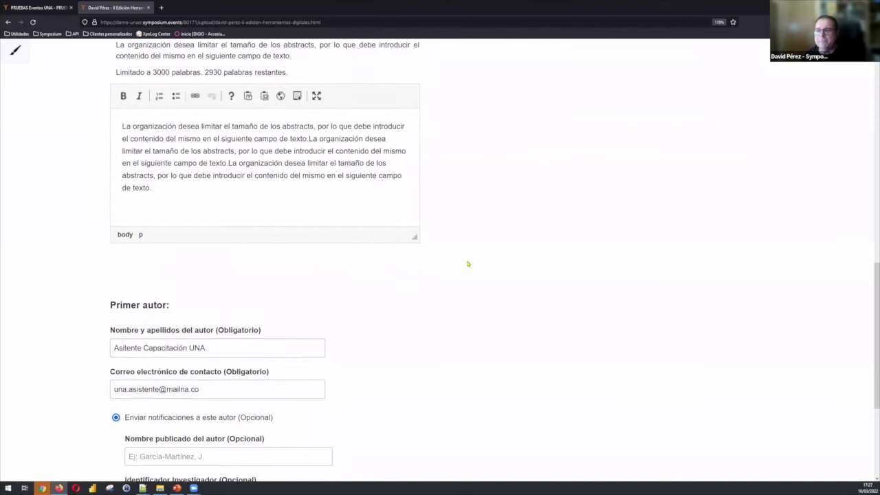
scroll(467, 263, up, 6)
scroll(465, 262, down, 2)
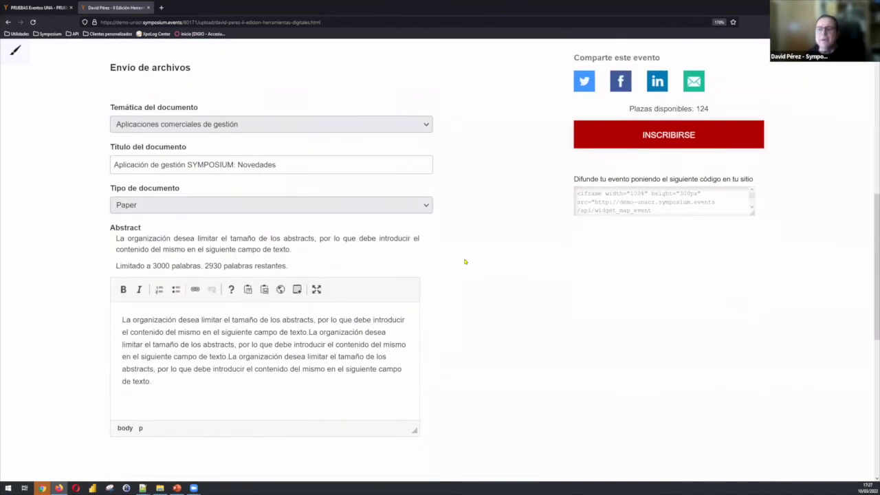
scroll(466, 262, down, 1)
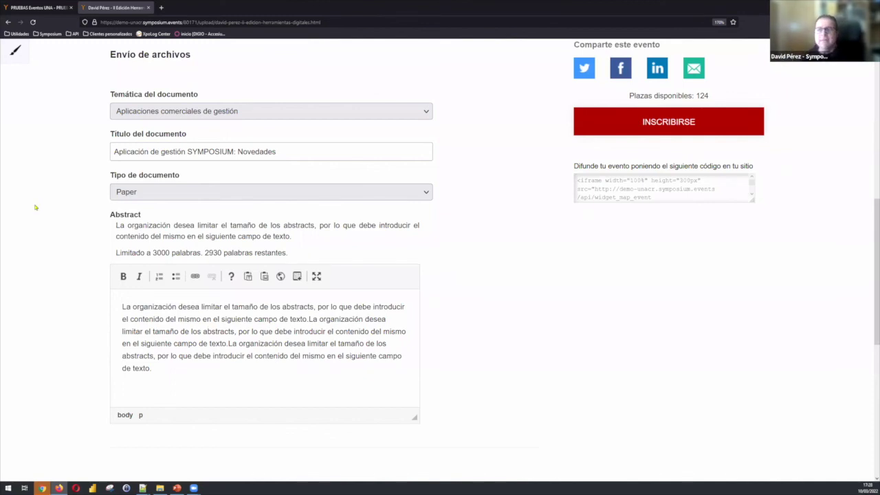
scroll(39, 215, down, 1)
scroll(40, 215, down, 3)
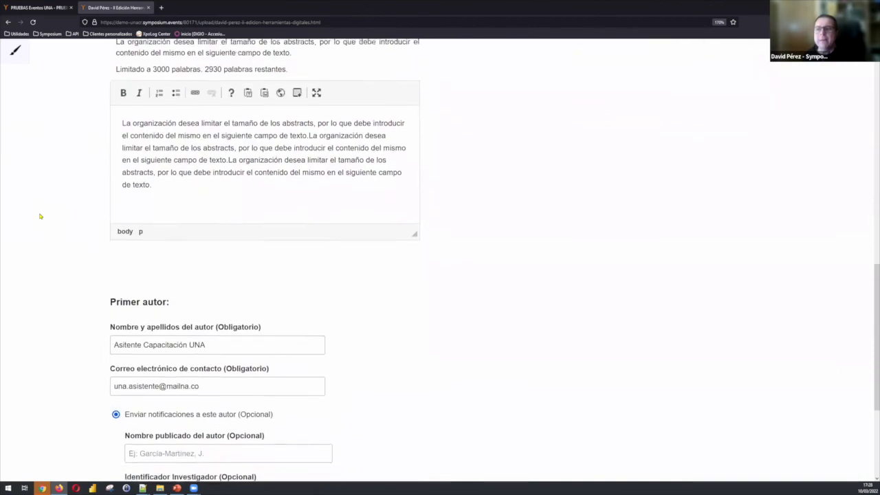
scroll(40, 216, down, 2)
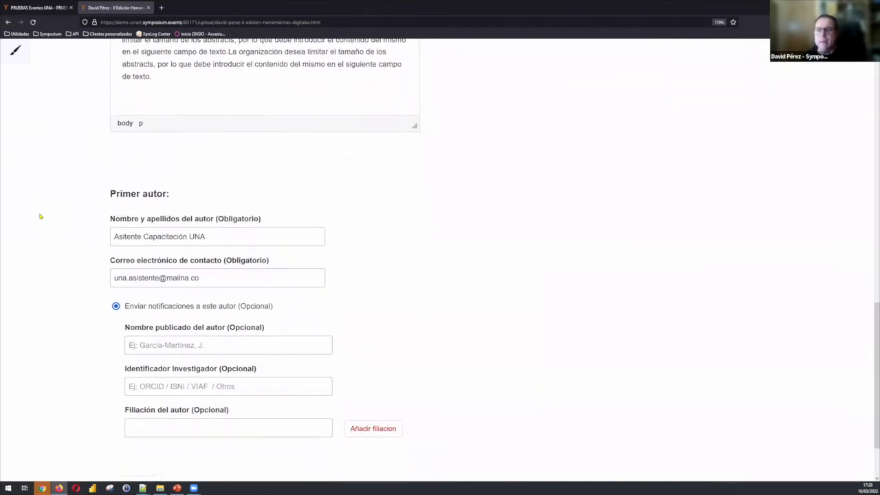
scroll(40, 216, down, 1)
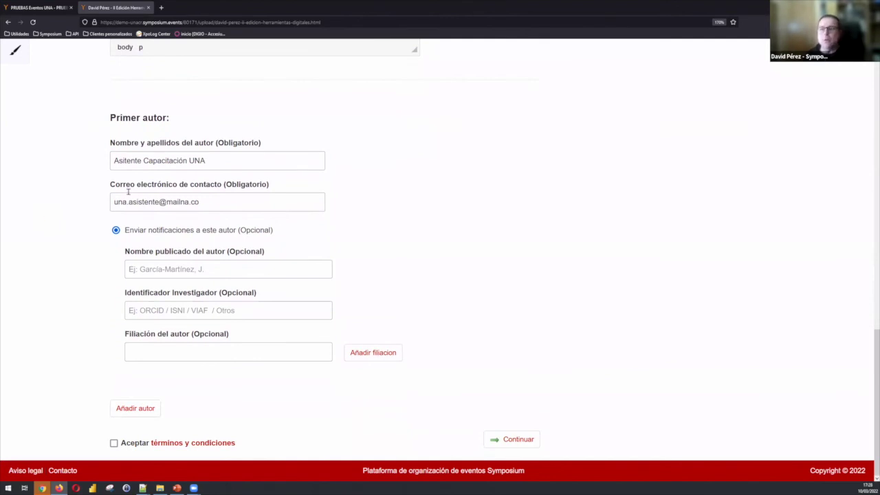
drag(213, 161, 114, 160)
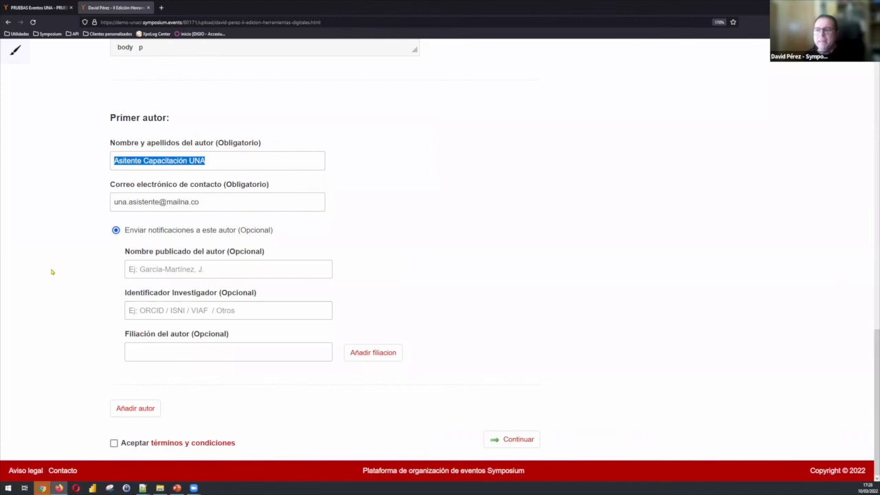
double_click(115, 202)
click(40, 228)
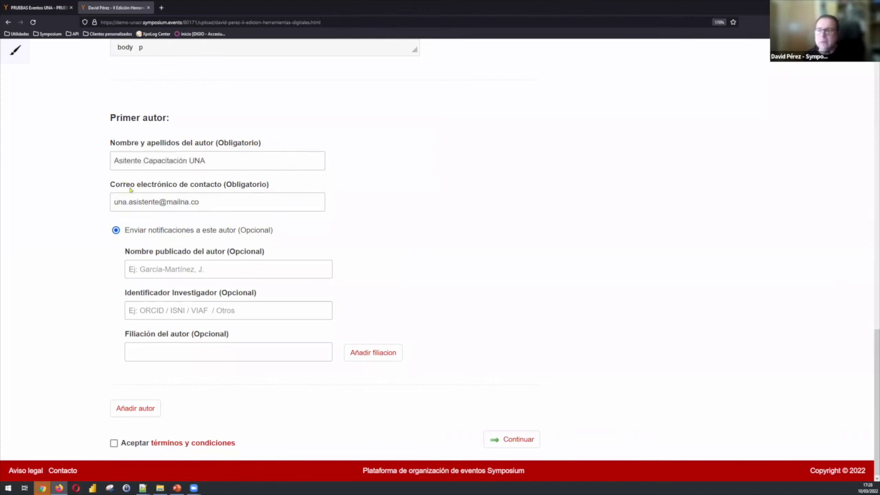
click(123, 161)
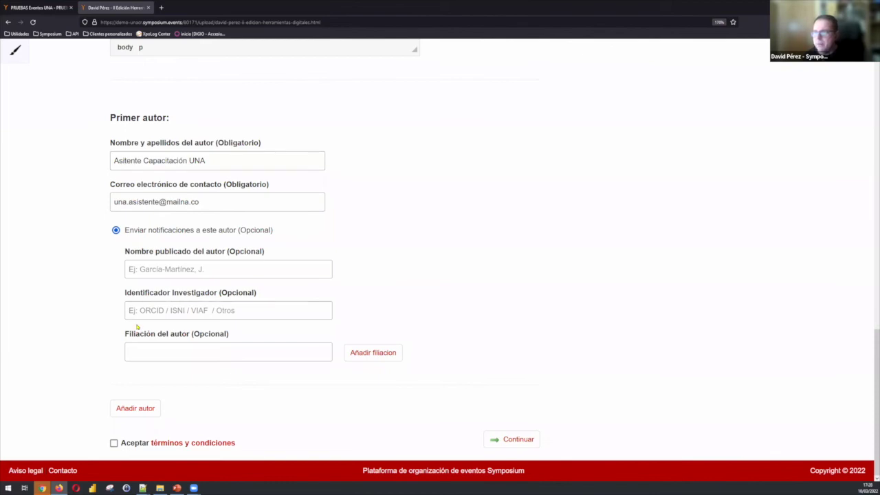
key(ctrl+a)
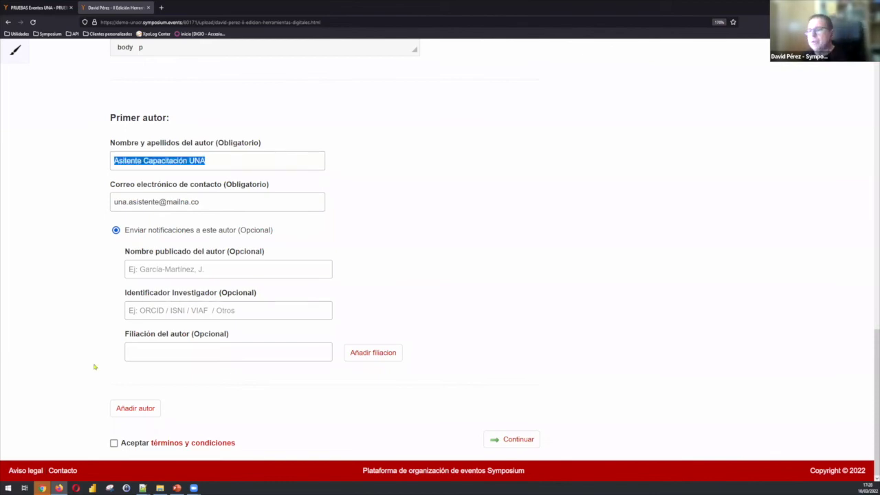
key(Tab)
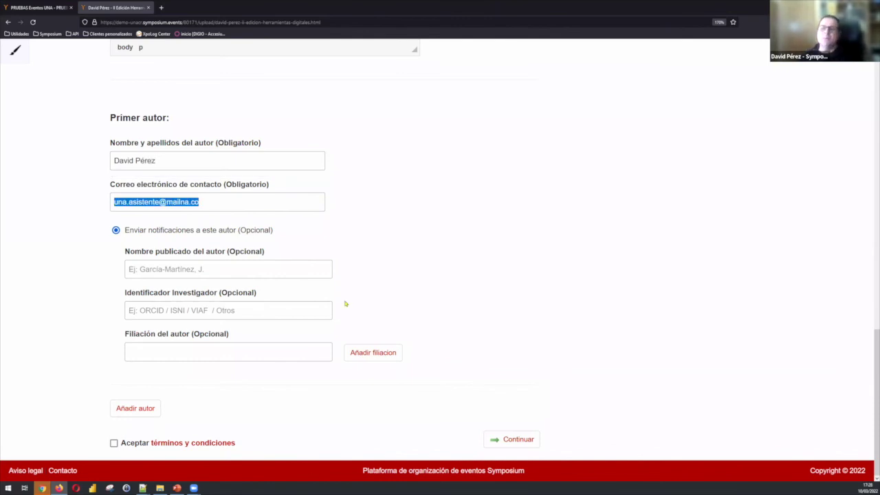
click(21, 213)
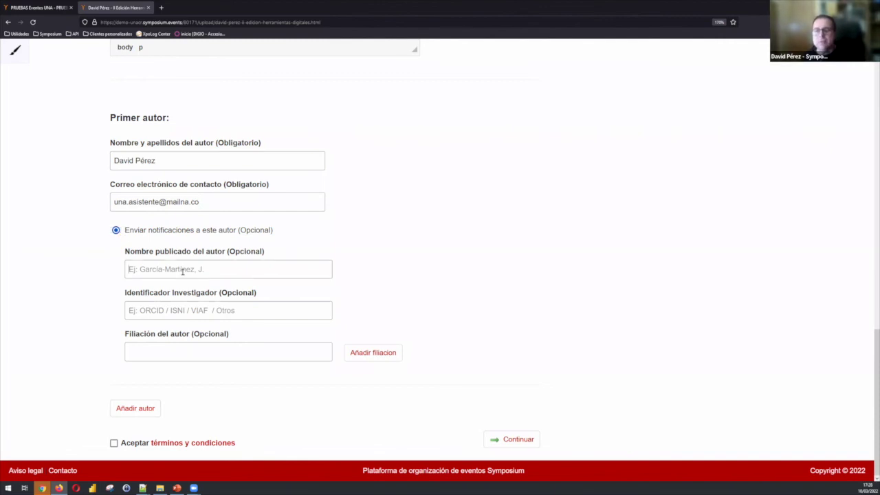
Accept the terms and conditions and submit the abstract with Continuar.
triple_click(154, 200)
double_click(154, 201)
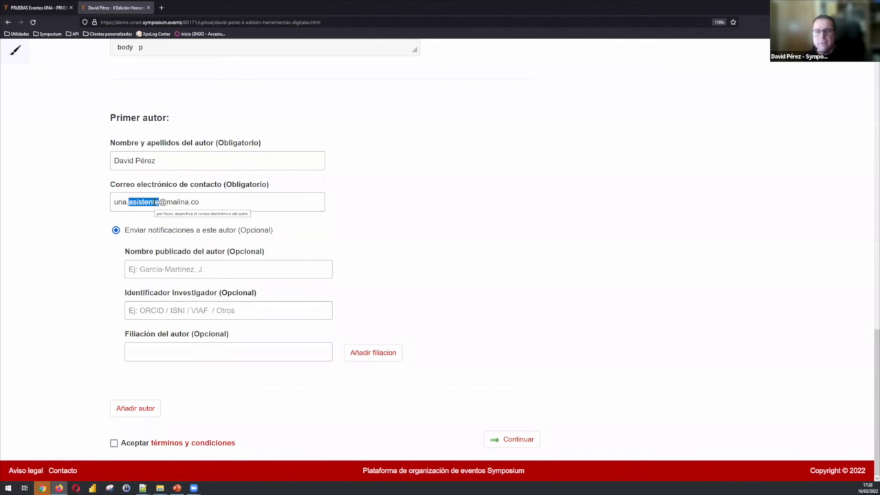
click(157, 167)
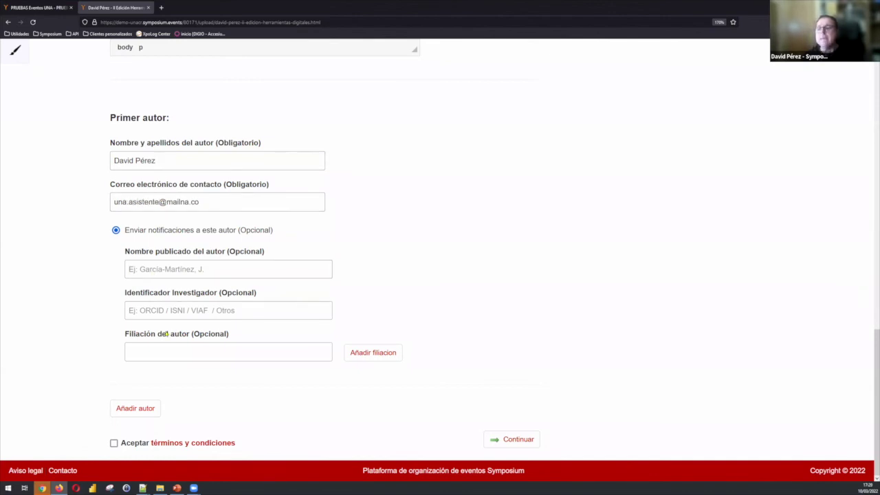
click(187, 317)
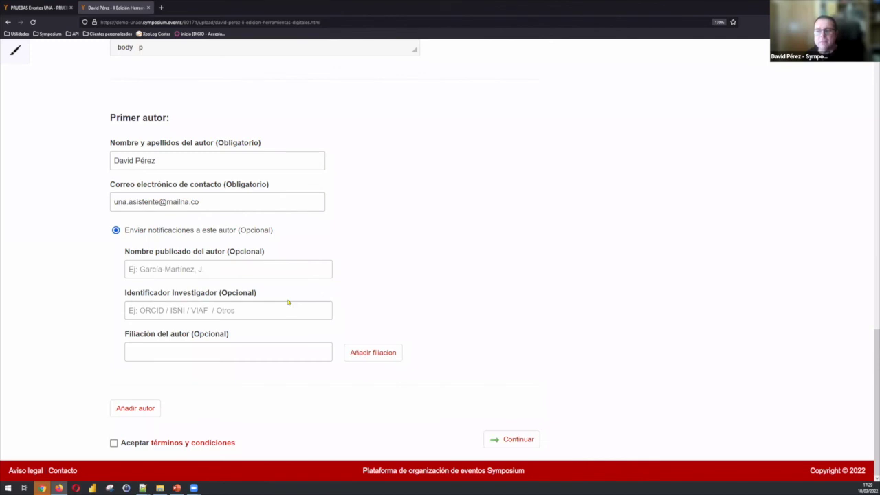
click(217, 349)
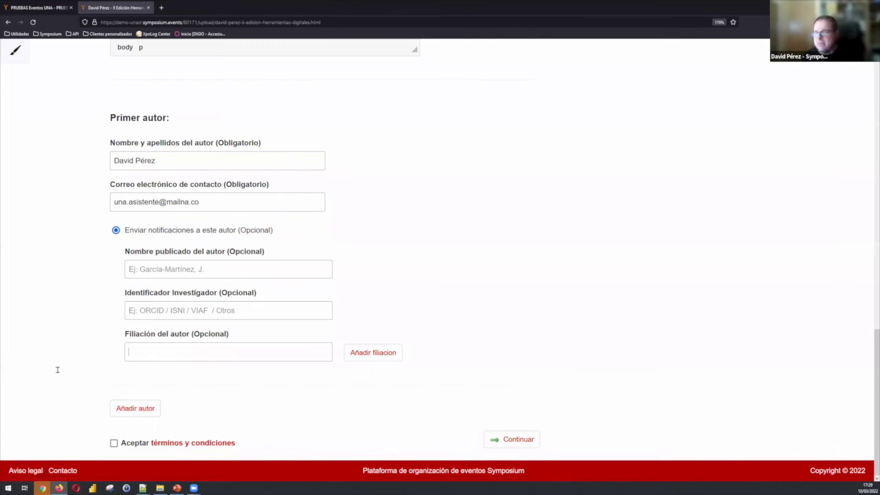
click(113, 443)
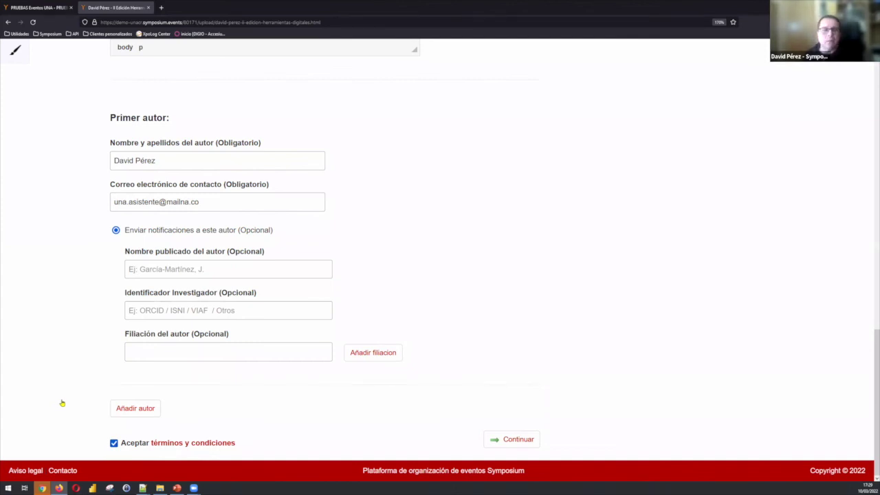
click(516, 443)
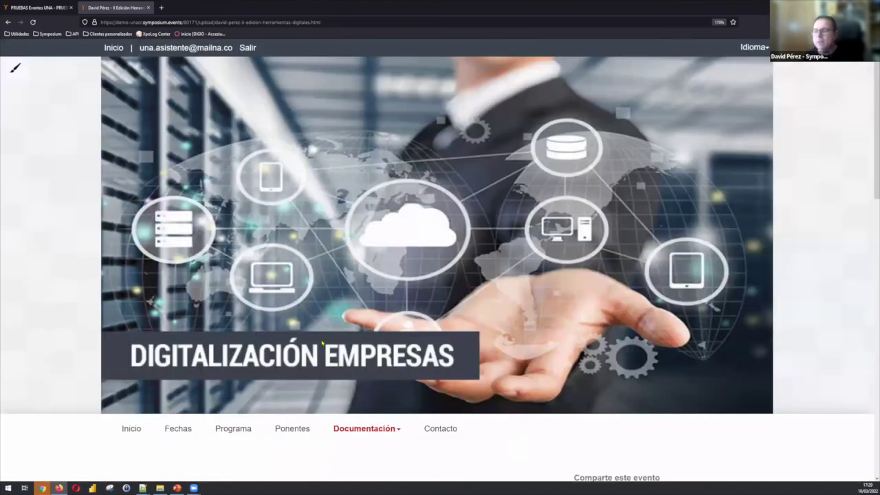
Verify the abstract shows Pendiente under Mis documentos, then go to the organizer's administration tab.
scroll(58, 265, down, 1)
scroll(48, 253, down, 3)
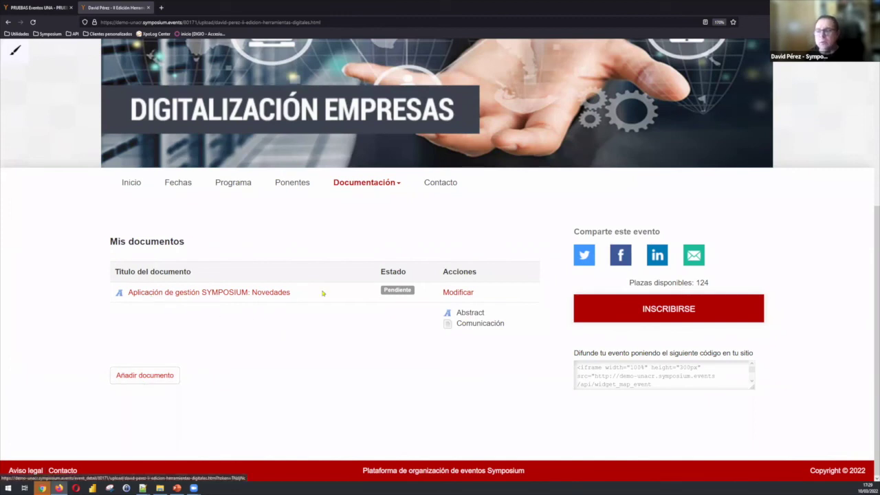
double_click(404, 290)
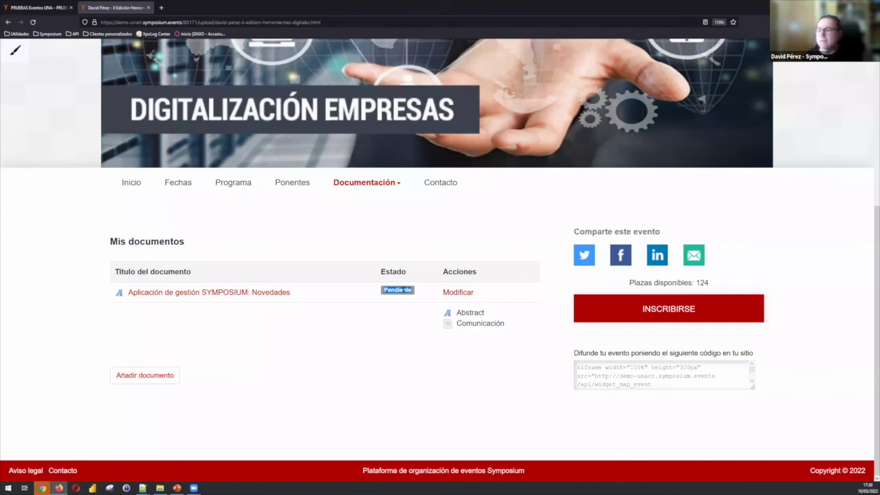
click(421, 311)
double_click(396, 289)
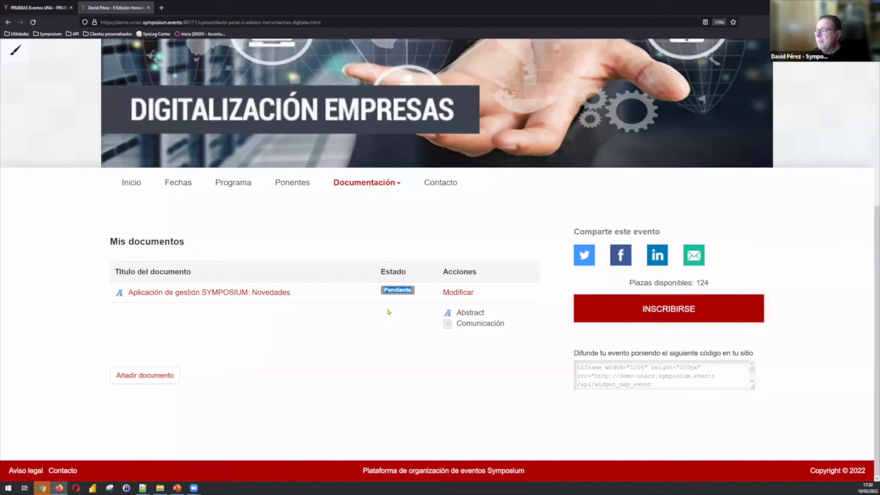
click(389, 311)
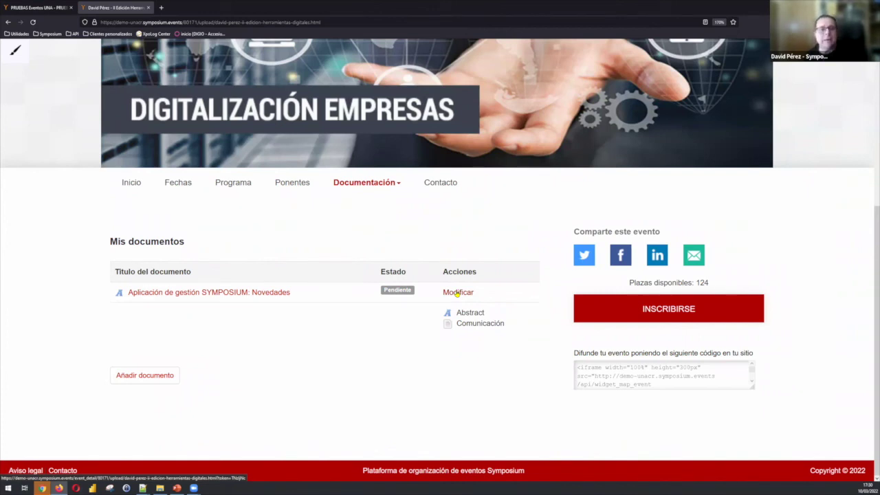
double_click(397, 290)
click(378, 389)
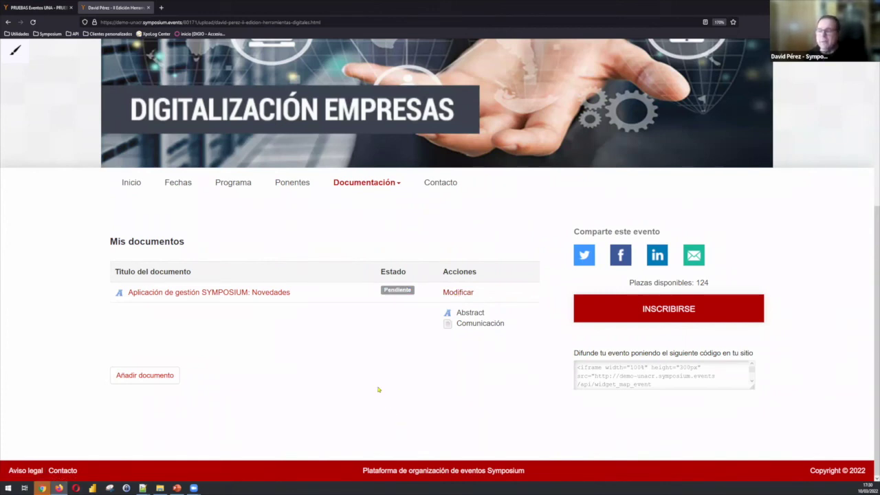
click(60, 7)
Expand received submission 62357 to view the abstract's details.
scroll(39, 321, down, 5)
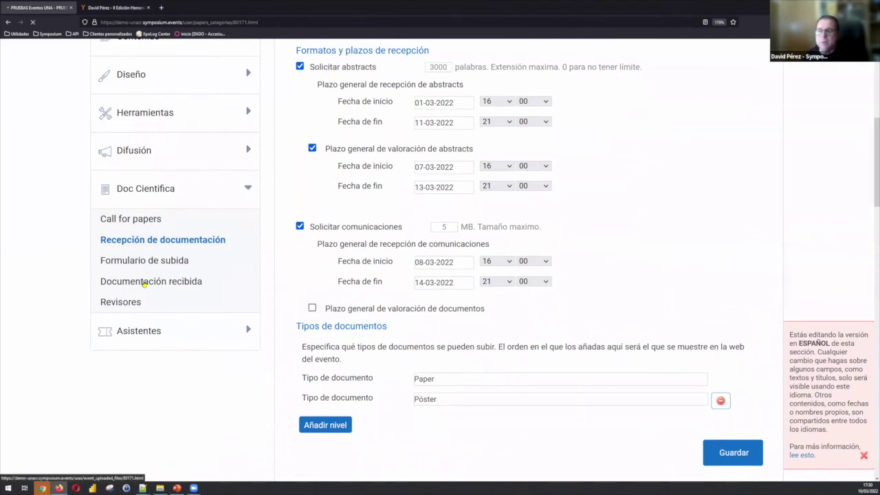
scroll(501, 202, down, 2)
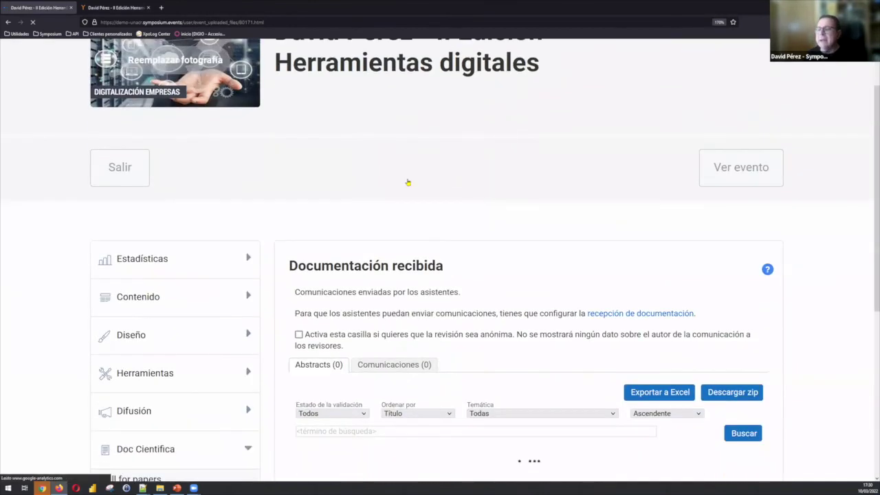
scroll(408, 182, down, 3)
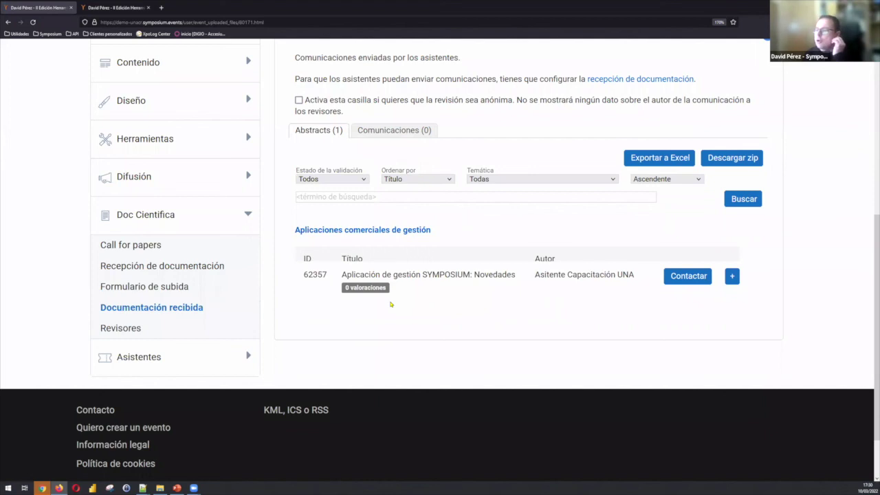
click(734, 278)
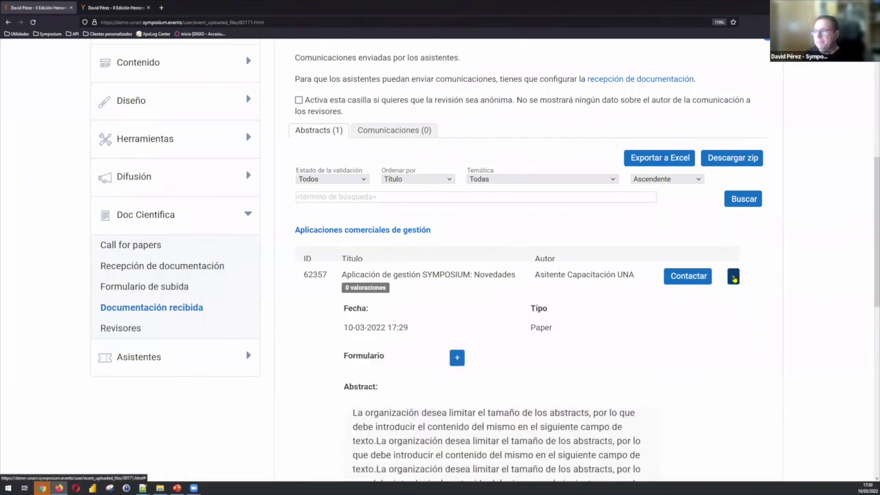
scroll(733, 278, down, 2)
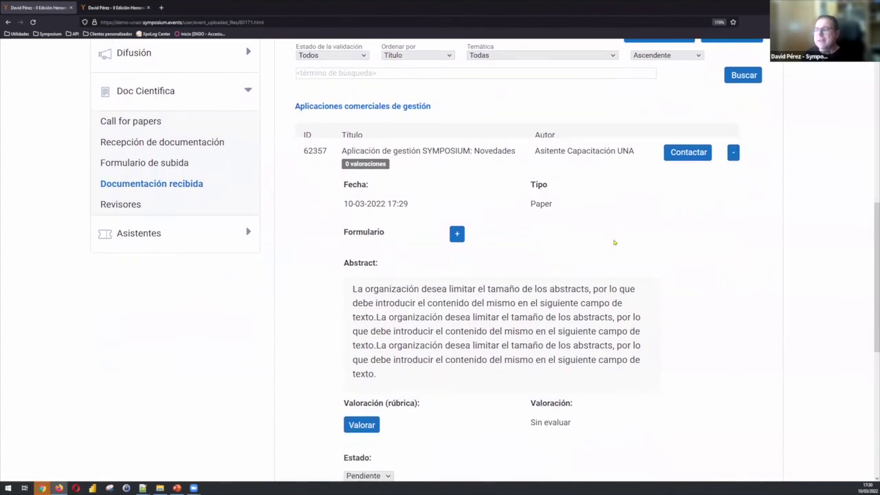
scroll(614, 241, down, 4)
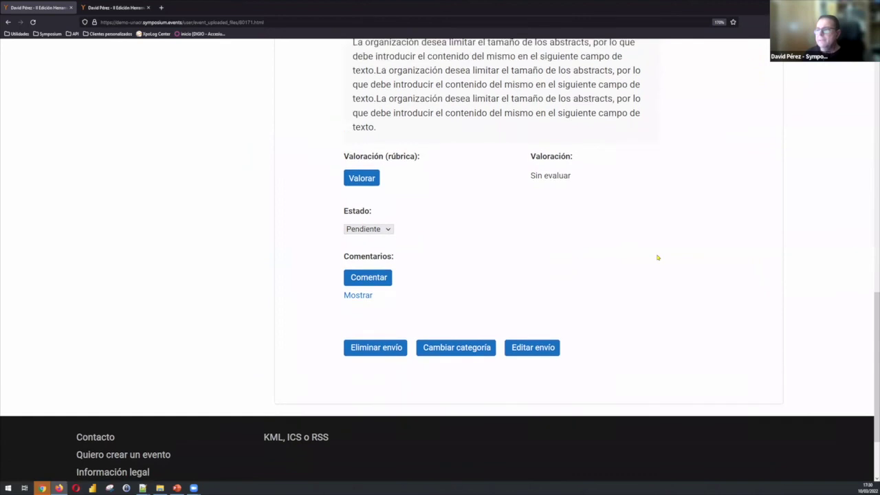
scroll(657, 257, up, 5)
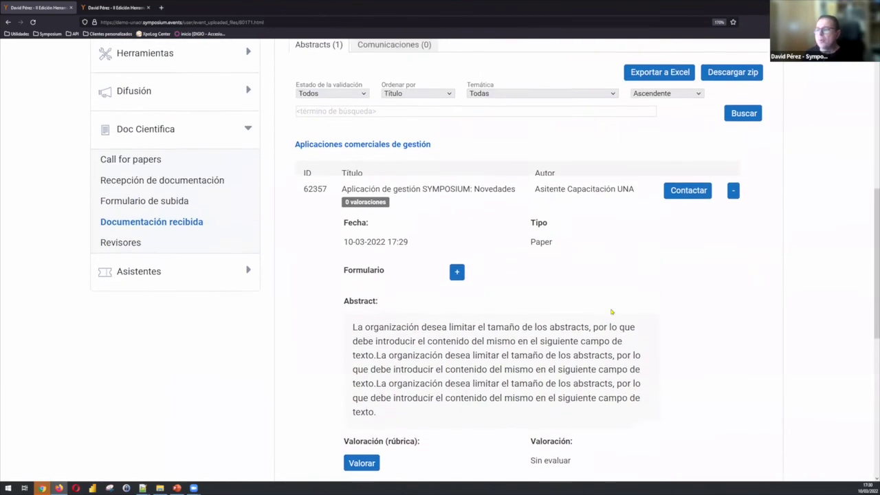
scroll(611, 312, up, 2)
scroll(611, 311, up, 1)
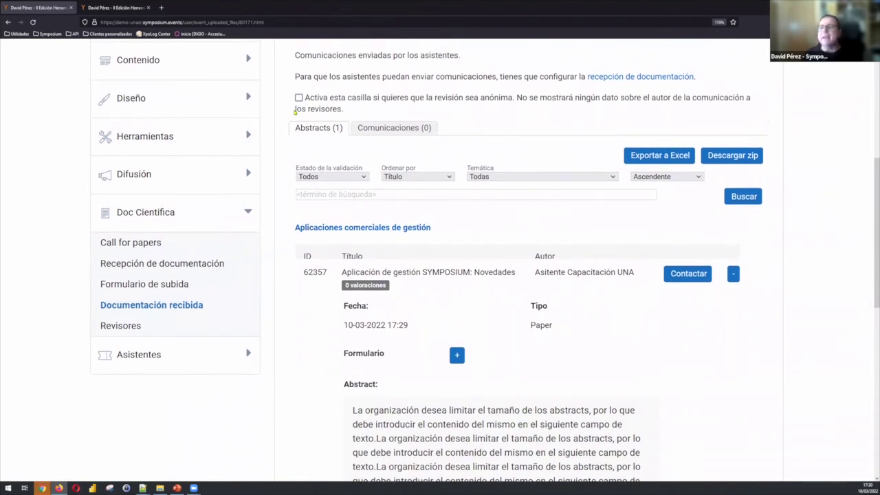
Make abstract reviews anonymous, then reopen entry 62357 down to its Valoración section.
click(298, 98)
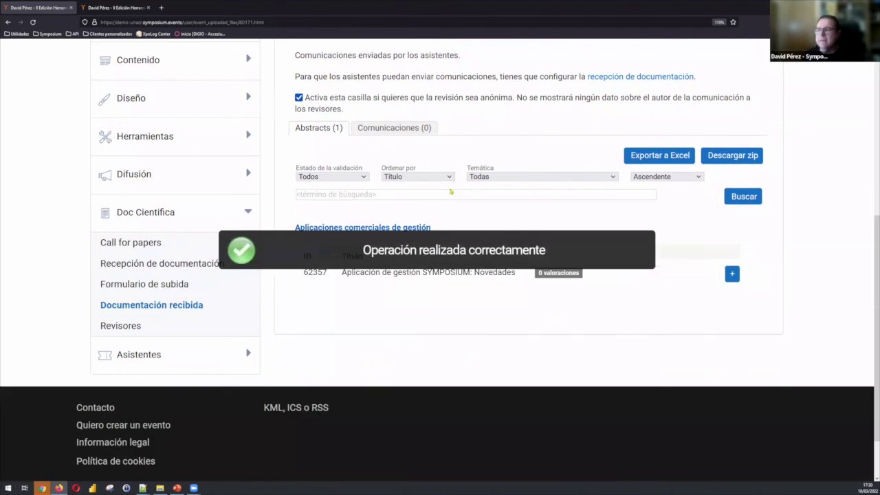
click(731, 273)
scroll(753, 264, down, 2)
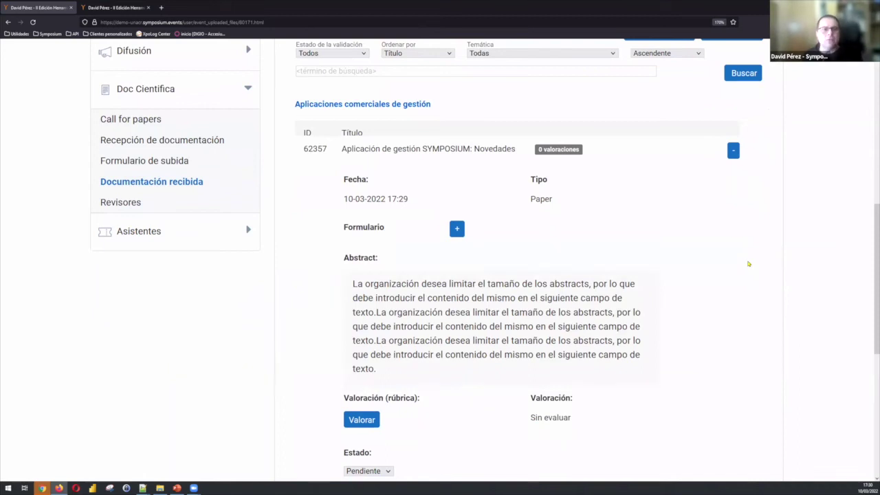
scroll(729, 258, down, 2)
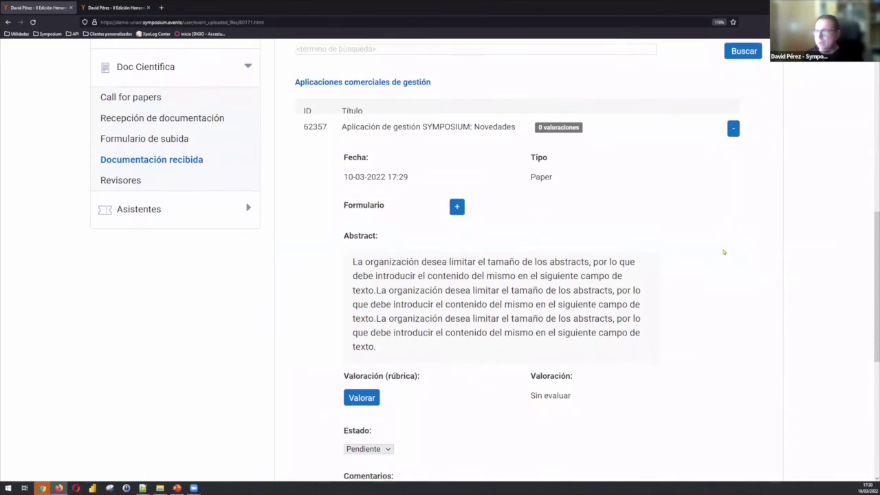
drag(375, 198, 463, 219)
scroll(451, 237, down, 2)
scroll(452, 237, down, 3)
scroll(451, 195, up, 1)
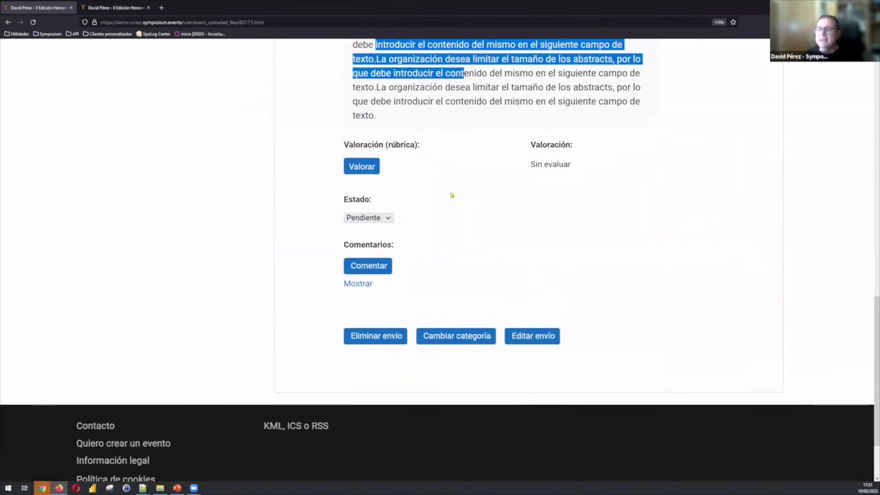
shift+click(341, 151)
mouse_move(343, 150)
mouse_down()
mouse_move(417, 151)
mouse_move(354, 150)
mouse_up()
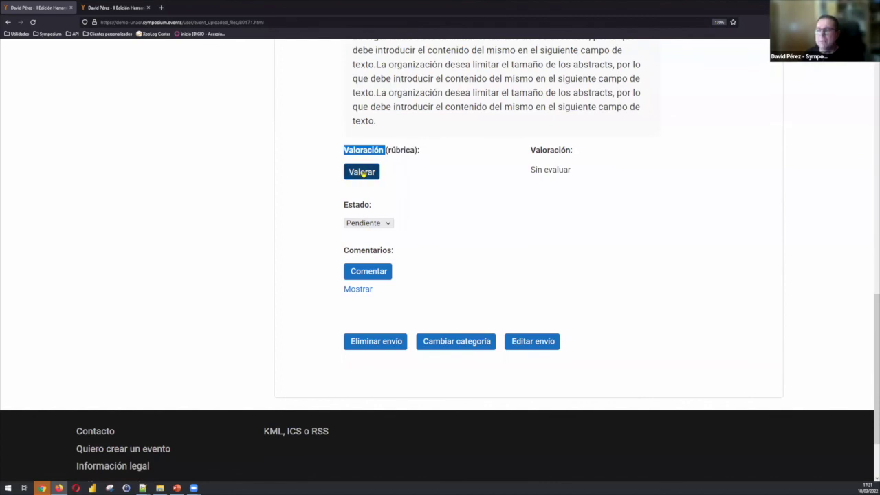
Rate Originalidad and Metodología Aceptable, Conclusiones Excelente, and save for a 6.7 rating.
click(362, 172)
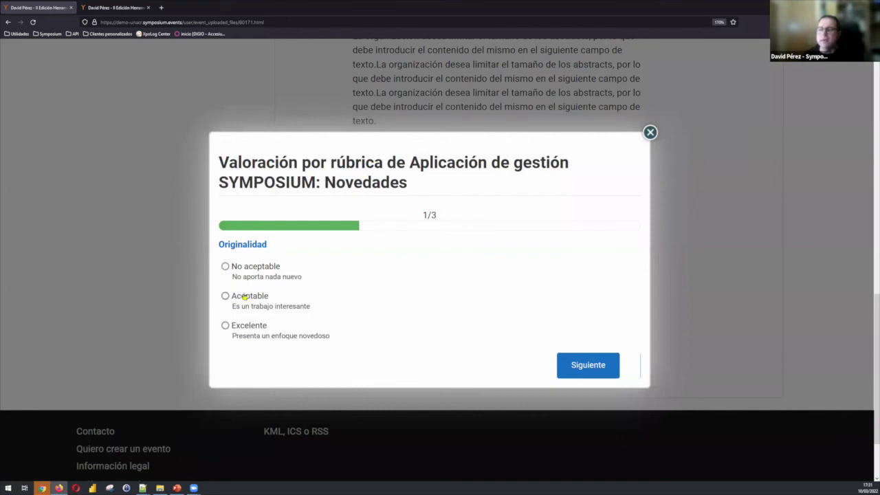
click(243, 299)
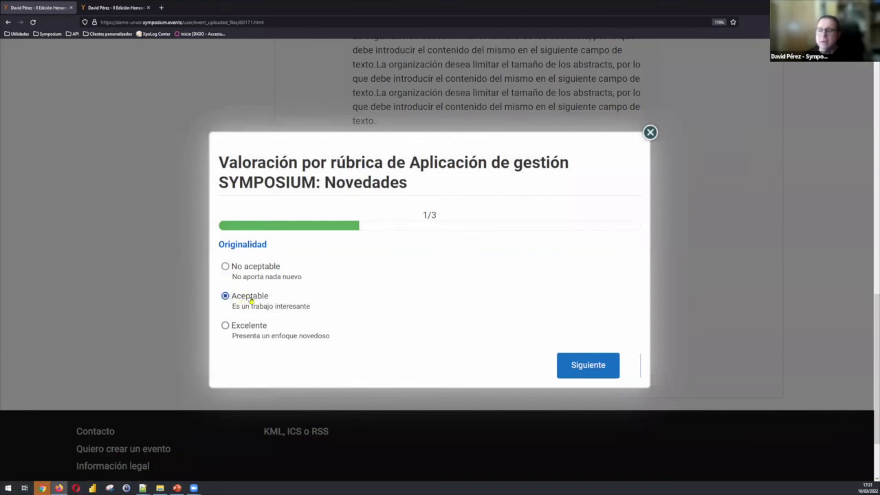
click(585, 367)
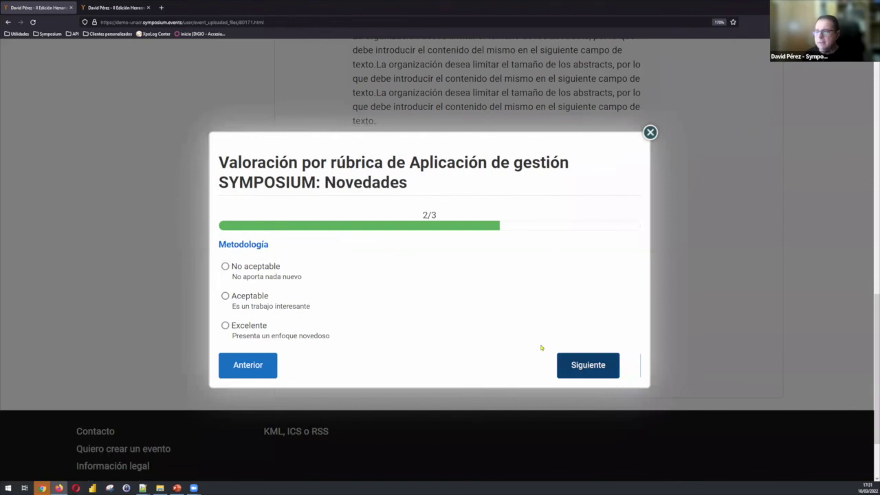
click(242, 300)
click(584, 366)
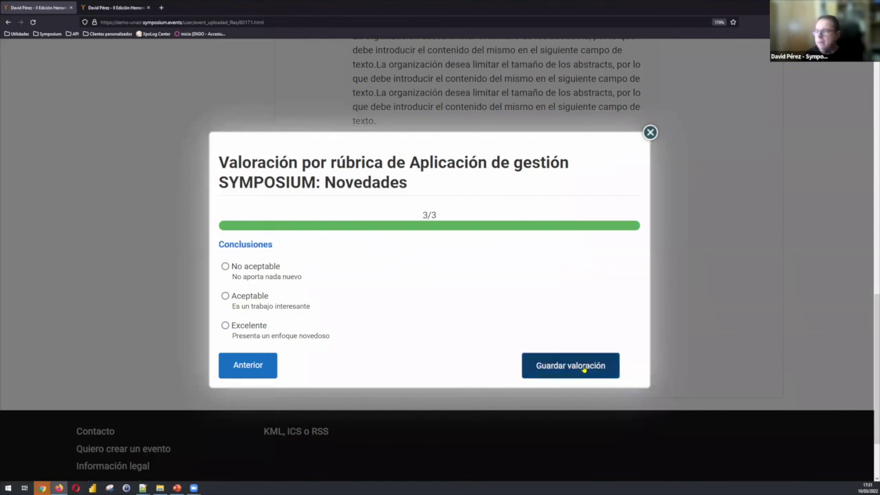
click(242, 328)
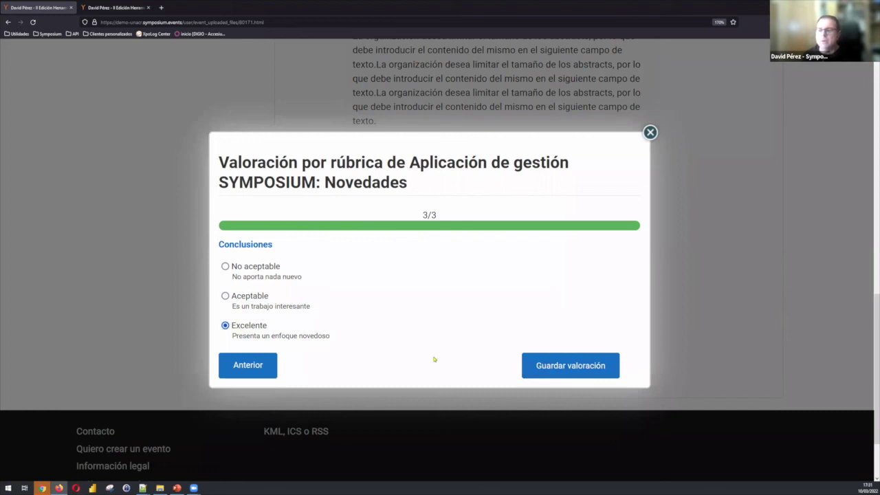
click(571, 366)
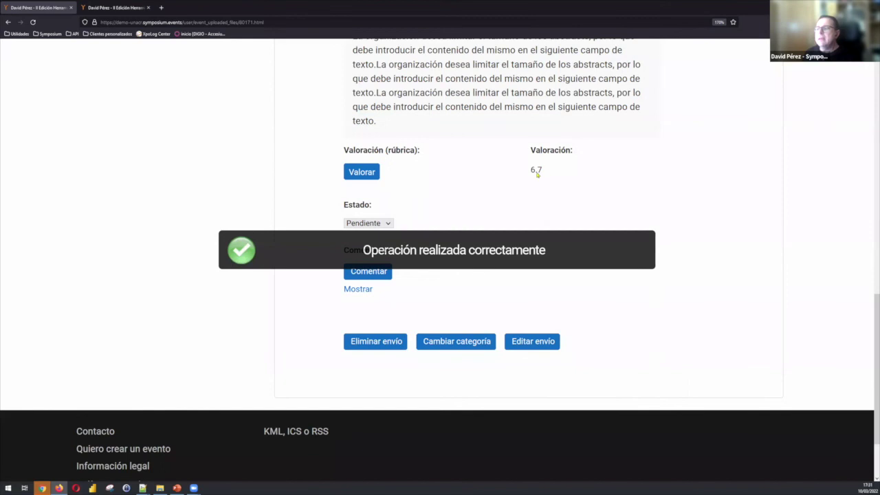
triple_click(531, 174)
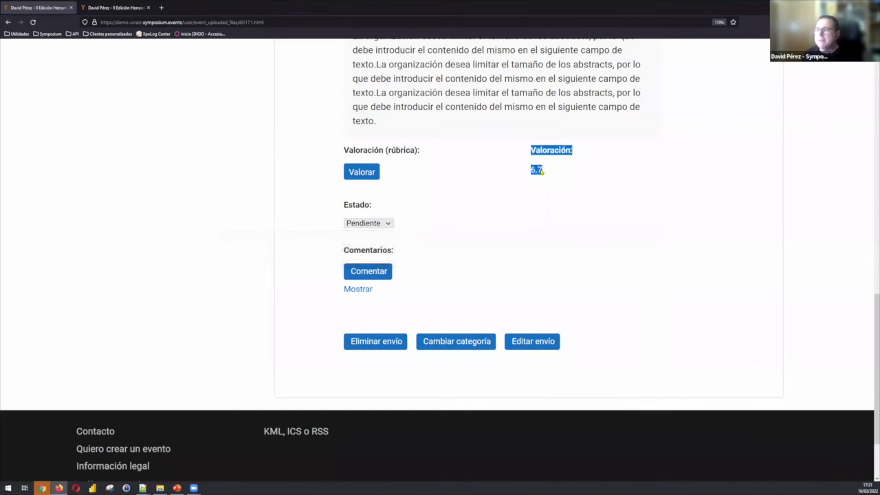
drag(543, 171, 535, 171)
double_click(533, 171)
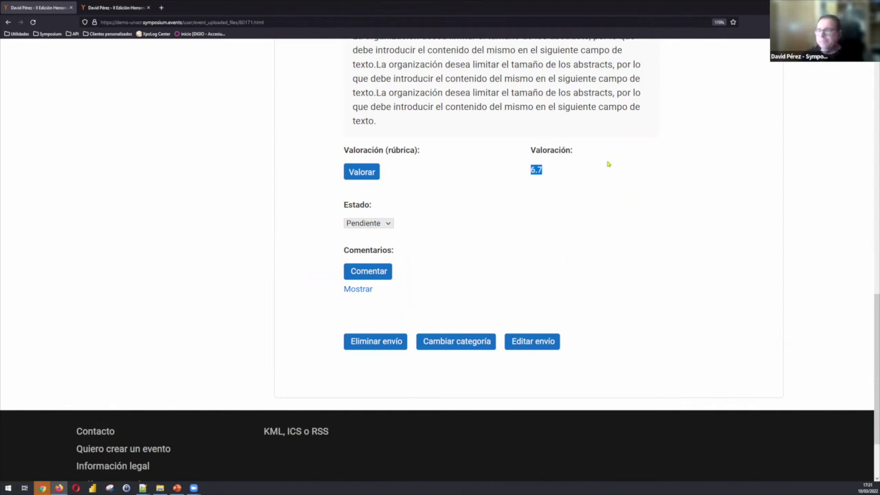
Change the abstract's status to Aceptado with a message to the author, then view the attendee tab.
scroll(611, 174, down, 2)
click(398, 164)
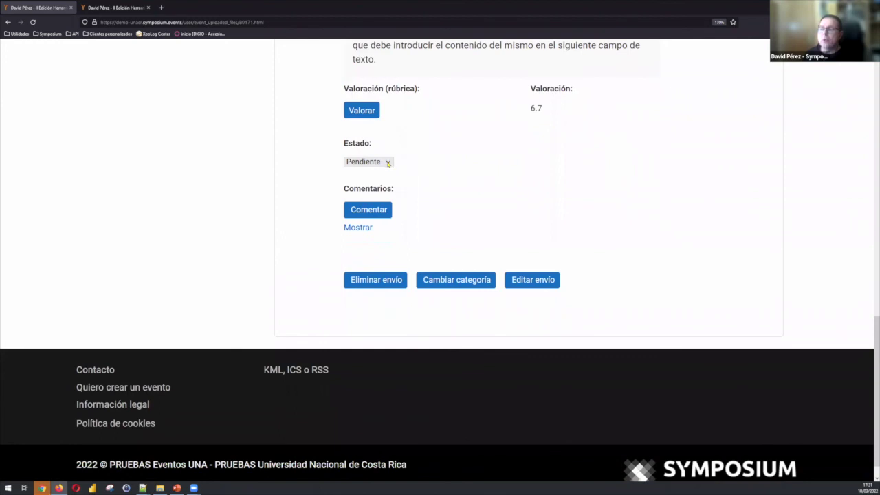
click(387, 163)
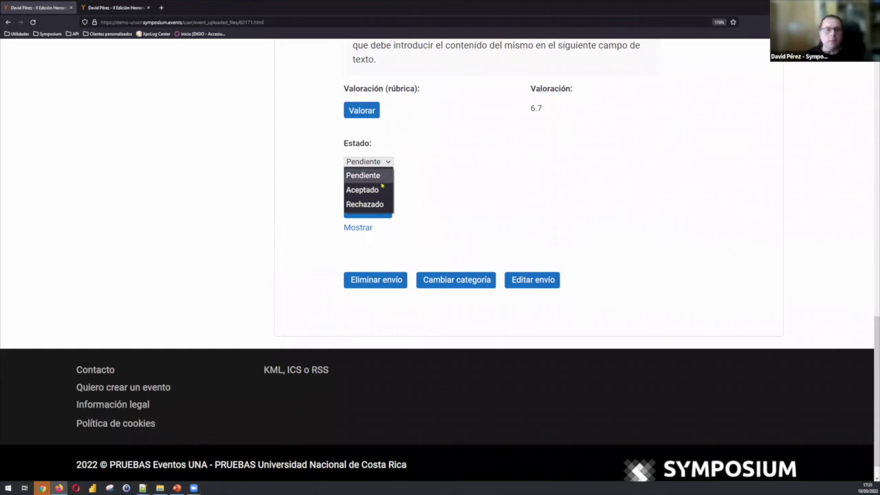
click(423, 157)
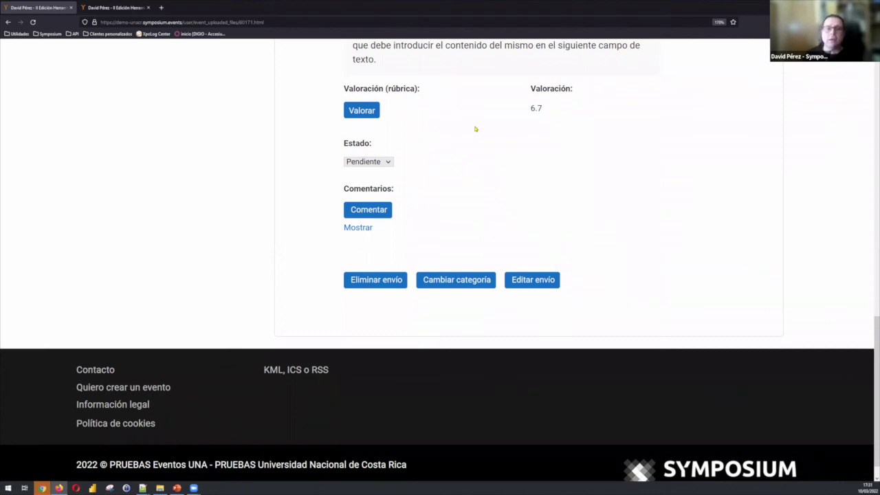
click(540, 112)
click(379, 163)
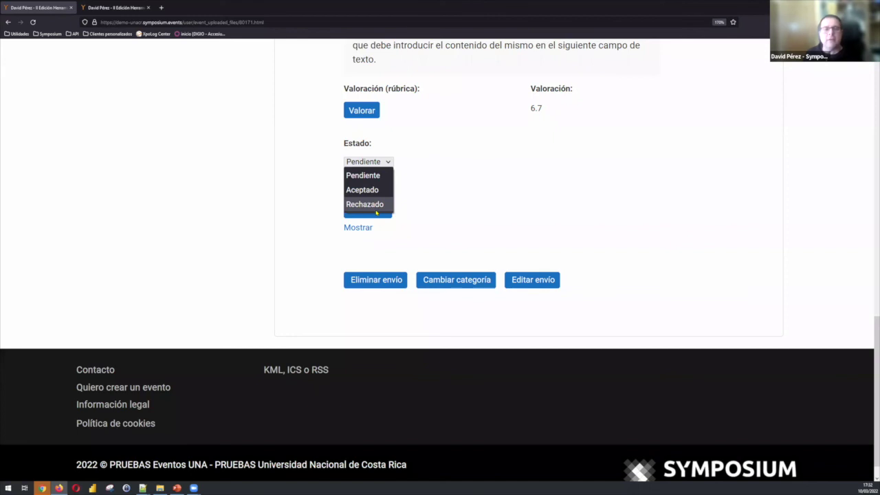
click(366, 191)
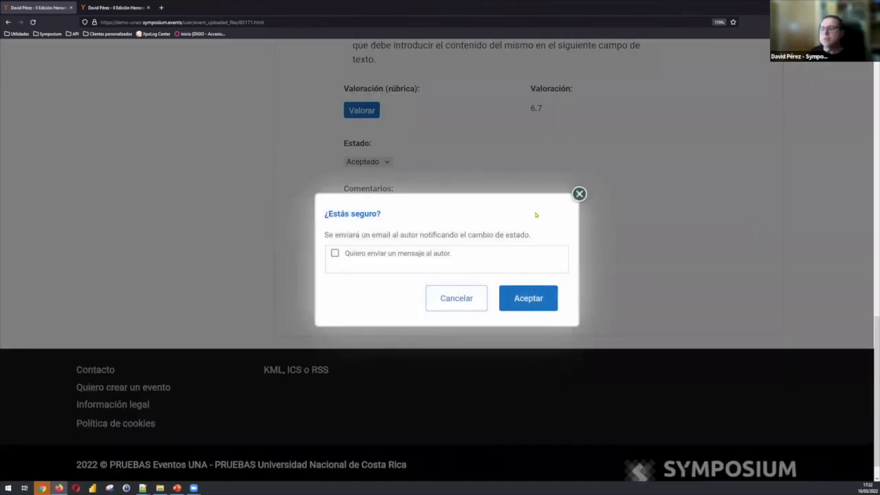
click(335, 253)
click(415, 238)
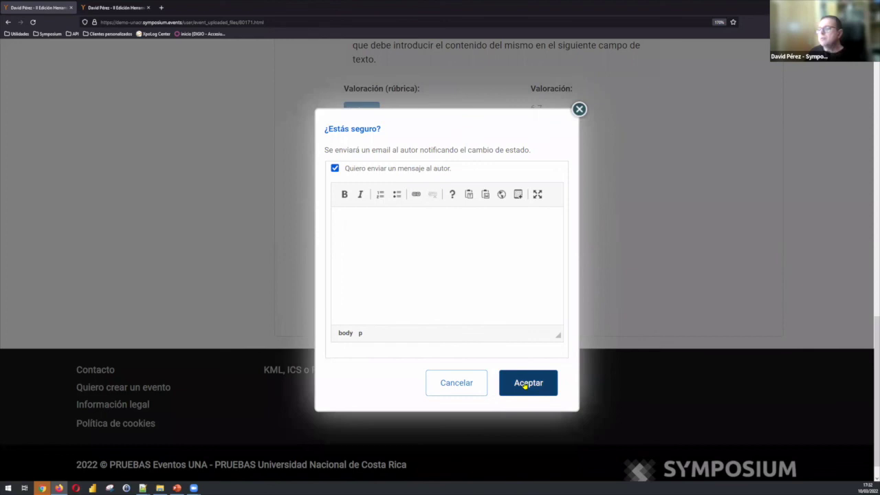
click(528, 383)
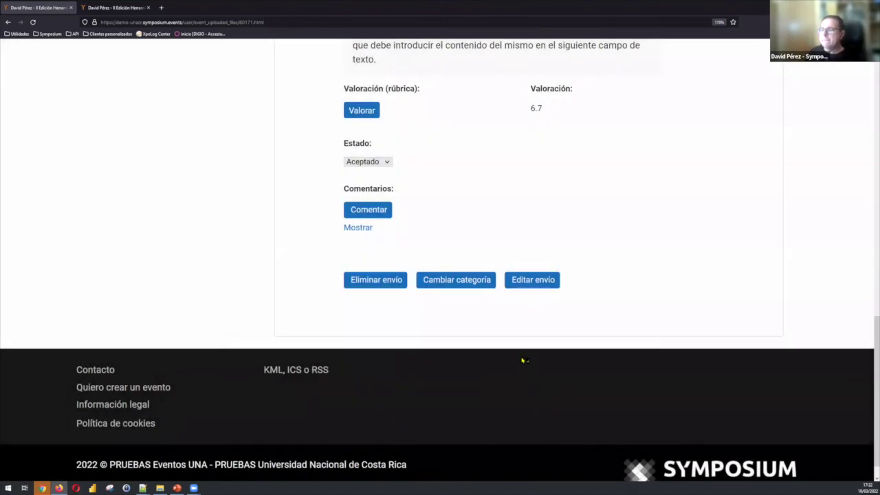
scroll(648, 264, up, 2)
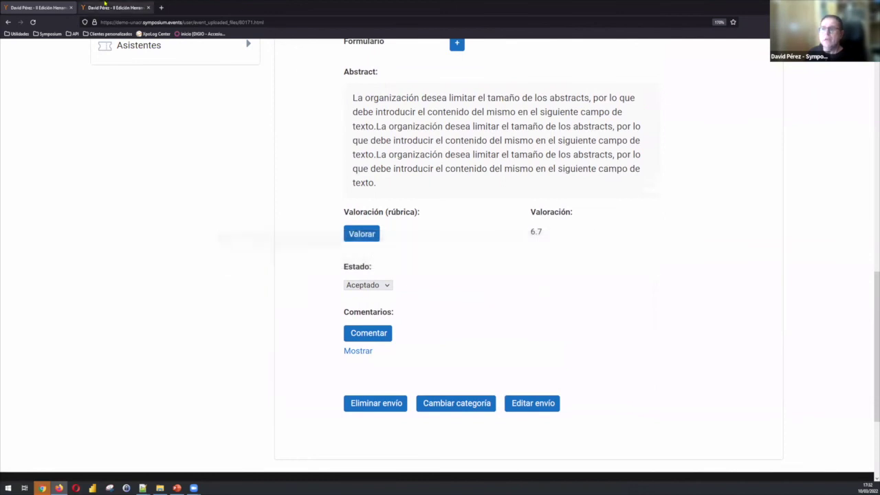
click(104, 5)
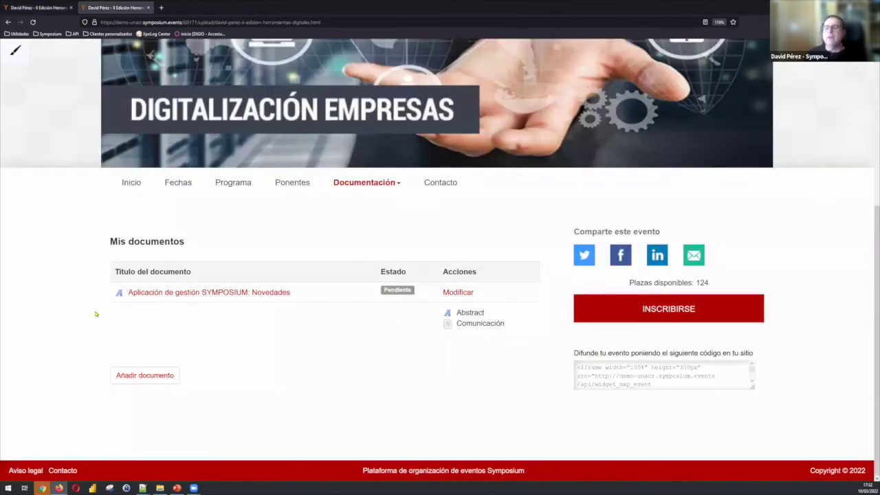
Check Mis documentos shows the abstract Aceptado with Subir comunicación, then return to the admin tab.
click(349, 184)
click(342, 209)
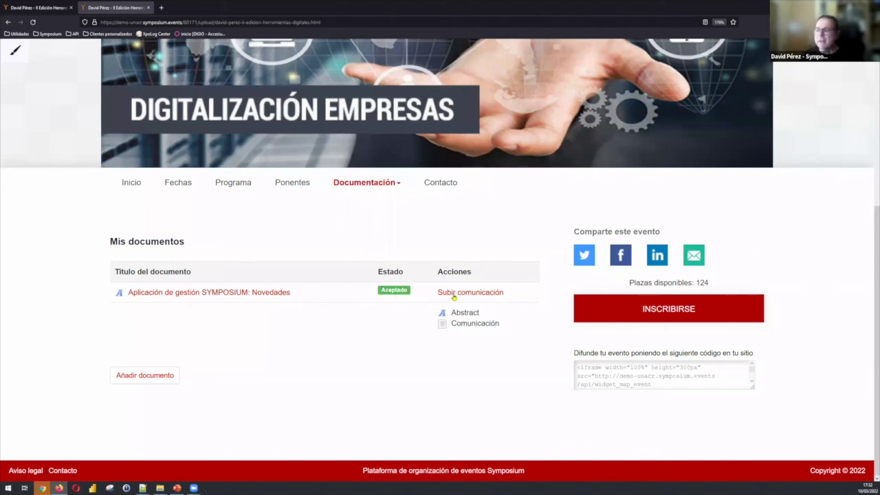
click(466, 292)
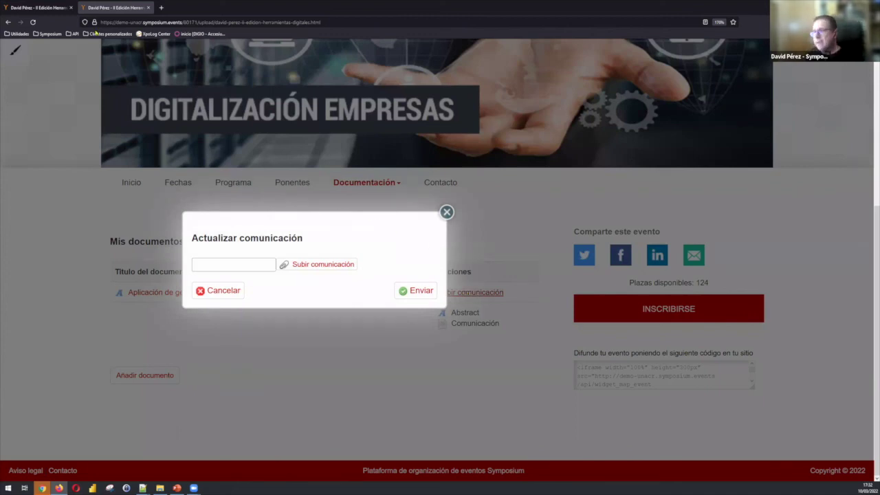
click(33, 6)
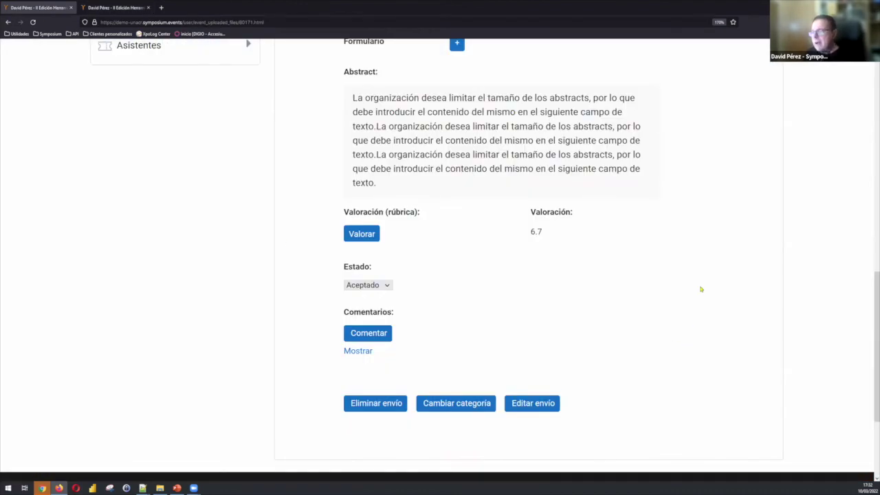
Enlarge the page zoom and open Doc Científica > Revisores.
key(ctrl+minus)
key(ctrl+minus)
key(ctrl+minus)
key(ctrl+minus)
key(ctrl+minus)
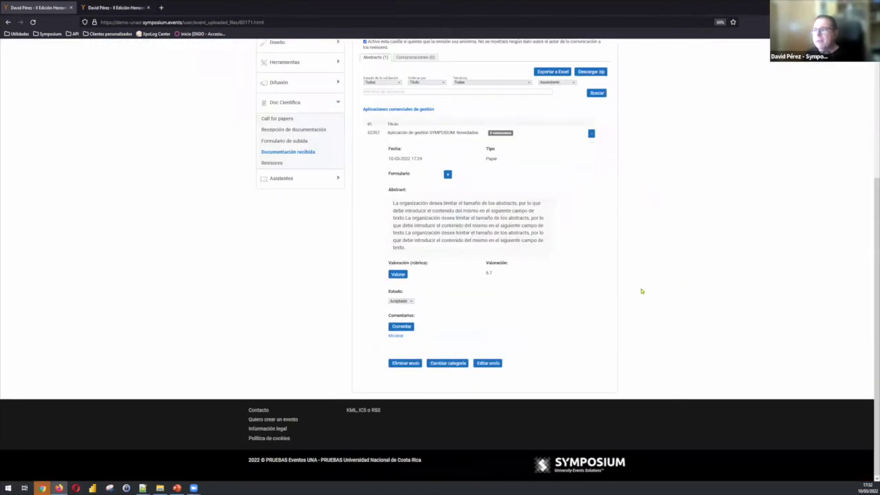
key(ctrl+plus)
scroll(633, 330, up, 8)
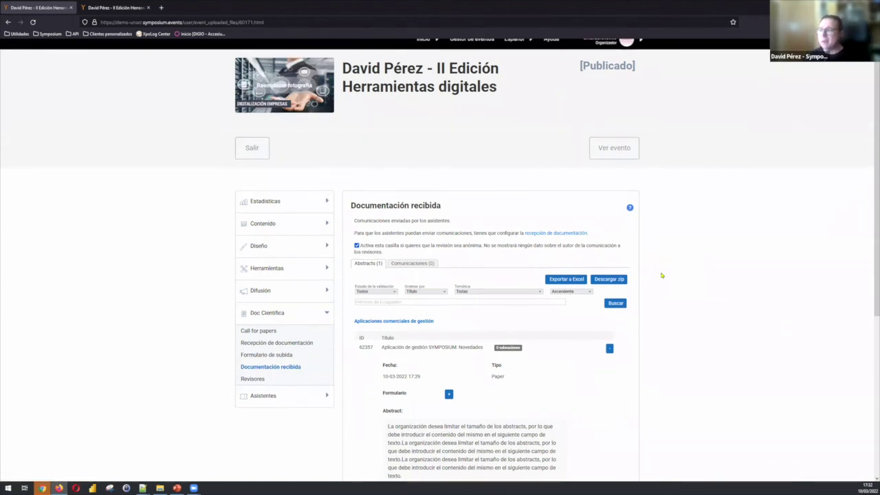
scroll(661, 275, down, 2)
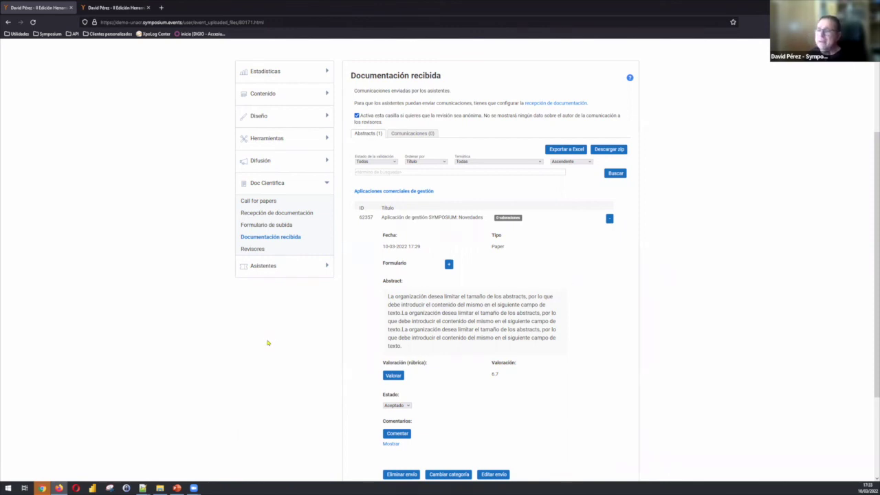
key(ctrl+plus)
key(ctrl+plus)
key(ctrl+plus)
key(ctrl+plus)
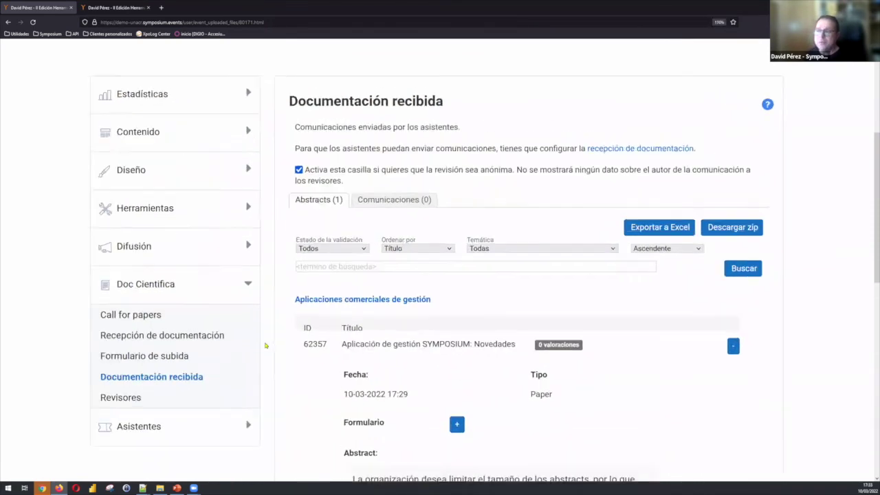
key(ctrl+plus)
key(ctrl+plus)
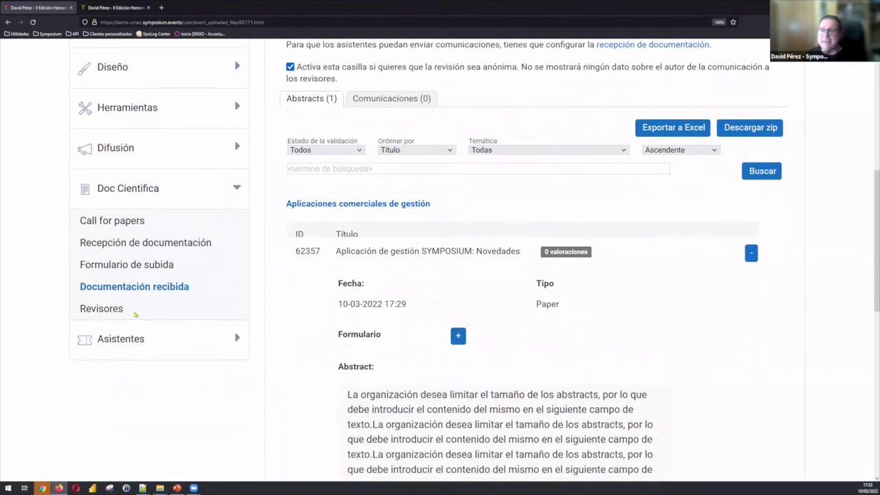
click(108, 301)
scroll(336, 282, down, 4)
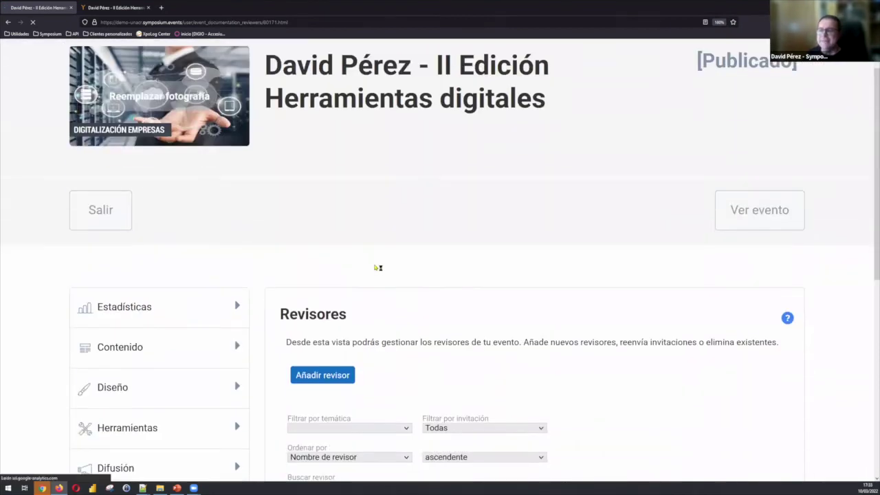
Start a new reviewer for Aplicaciones comerciales de gestión and enter the reviewer's e-mail address.
click(337, 154)
click(343, 165)
click(313, 202)
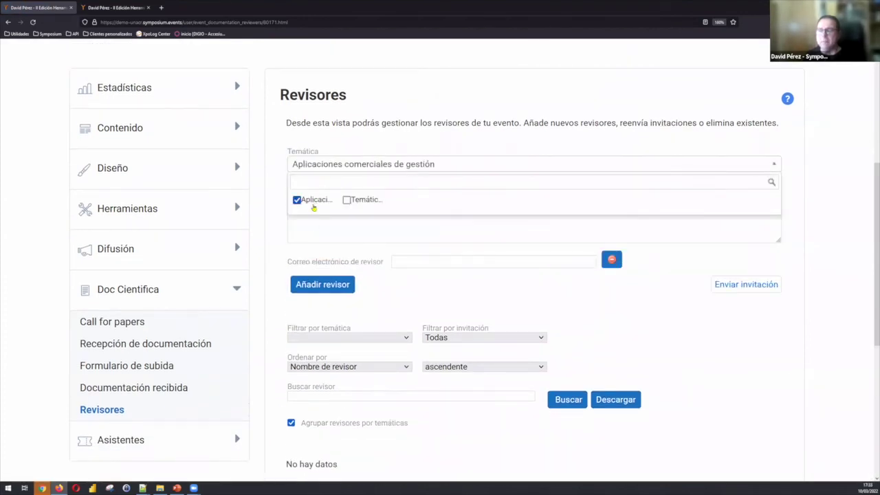
click(319, 252)
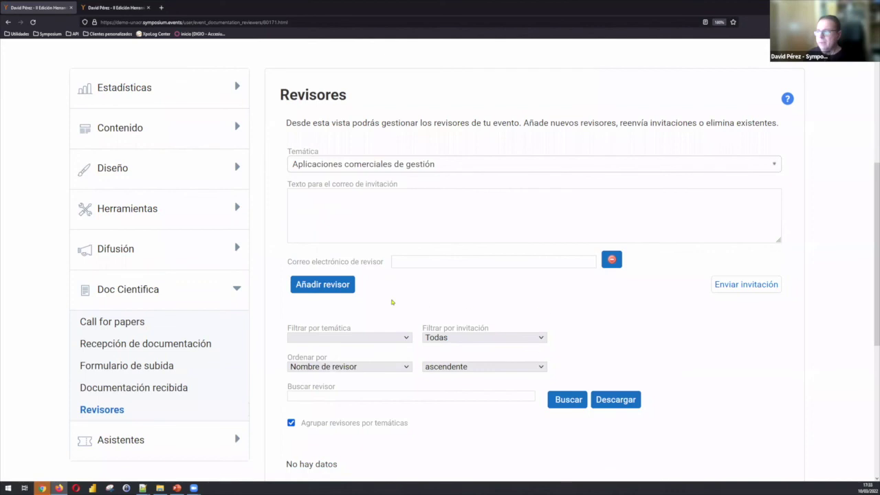
click(408, 261)
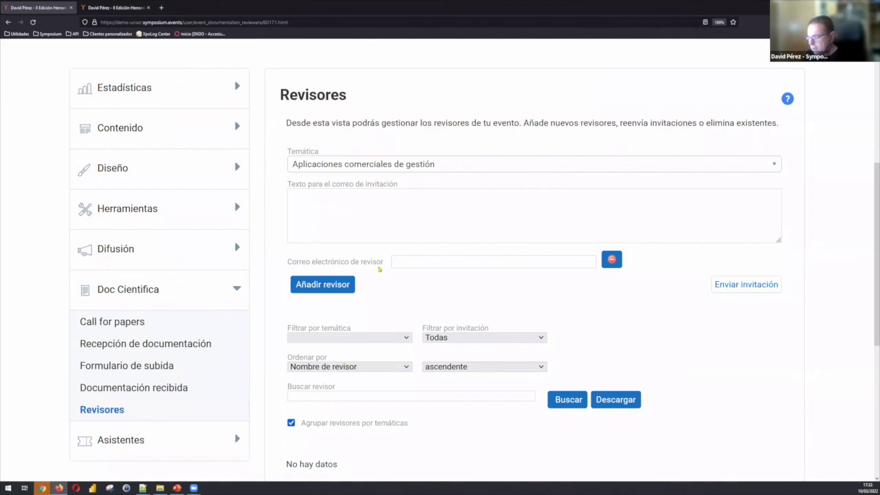
text(asdf@dfsdfsf.e)
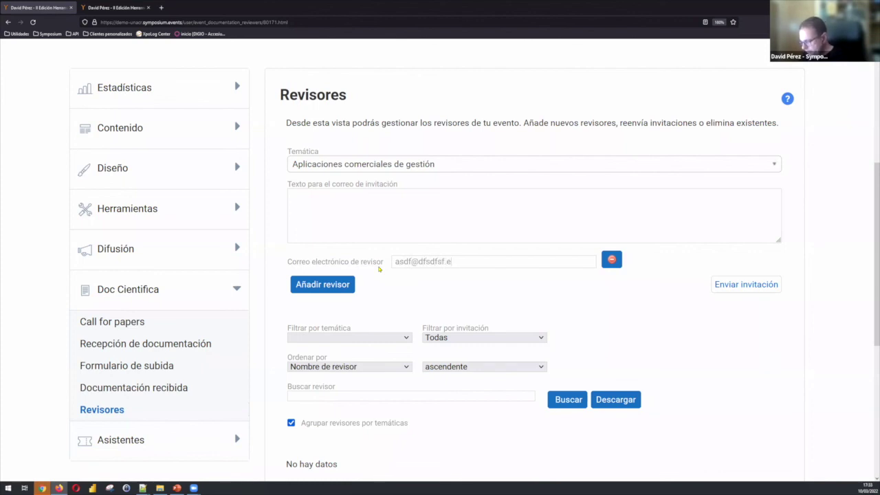
text(s)
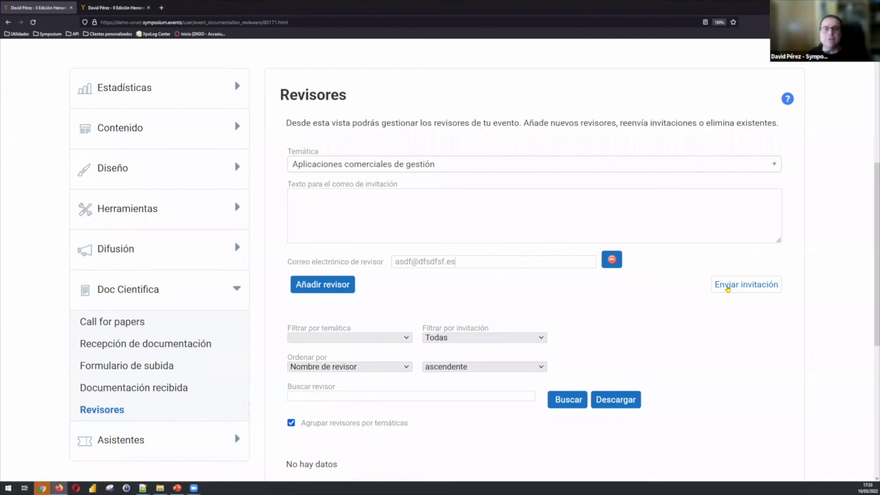
scroll(638, 401, up, 4)
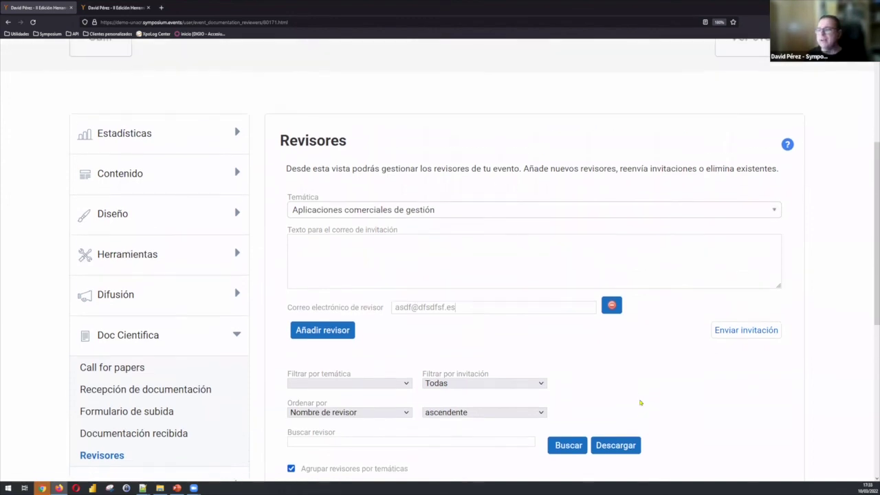
click(636, 54)
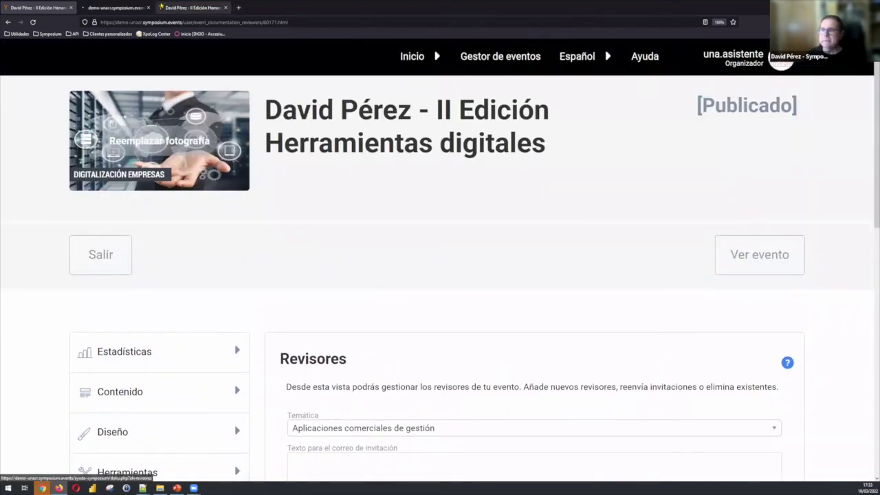
Read through the Revisores online help article, then go back to the event's Revisores tab.
click(139, 4)
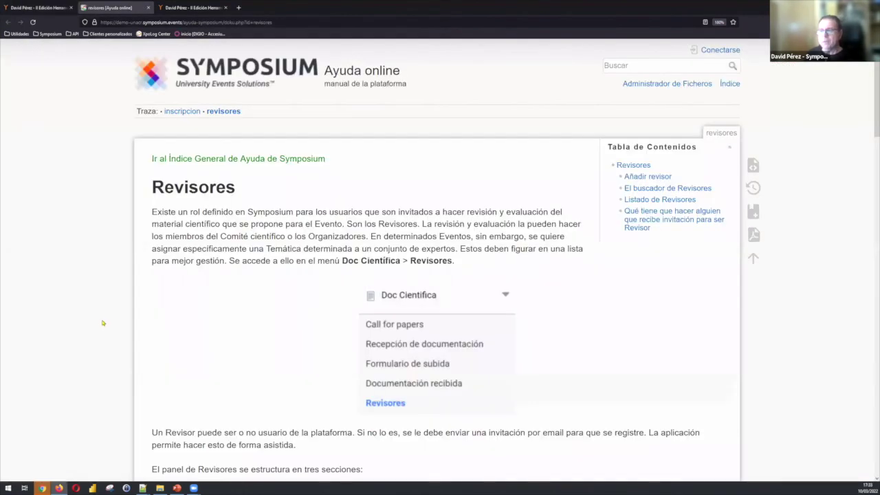
scroll(101, 321, down, 1)
scroll(101, 321, down, 7)
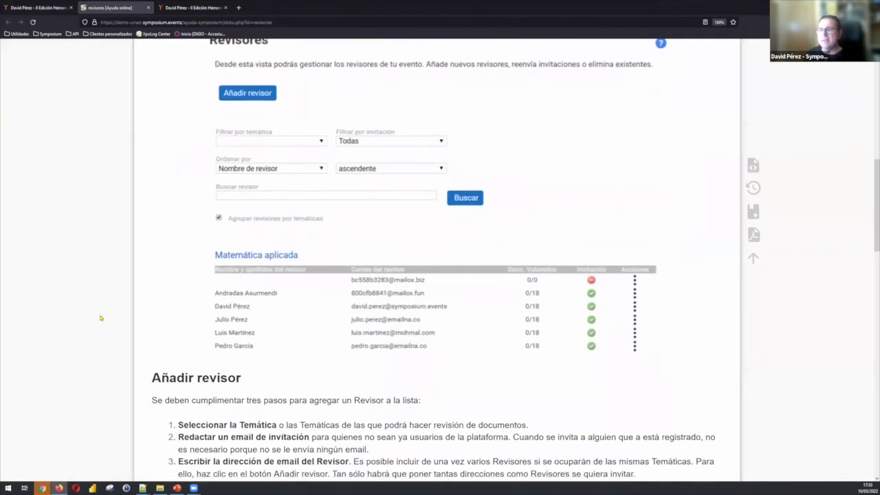
scroll(101, 318, down, 6)
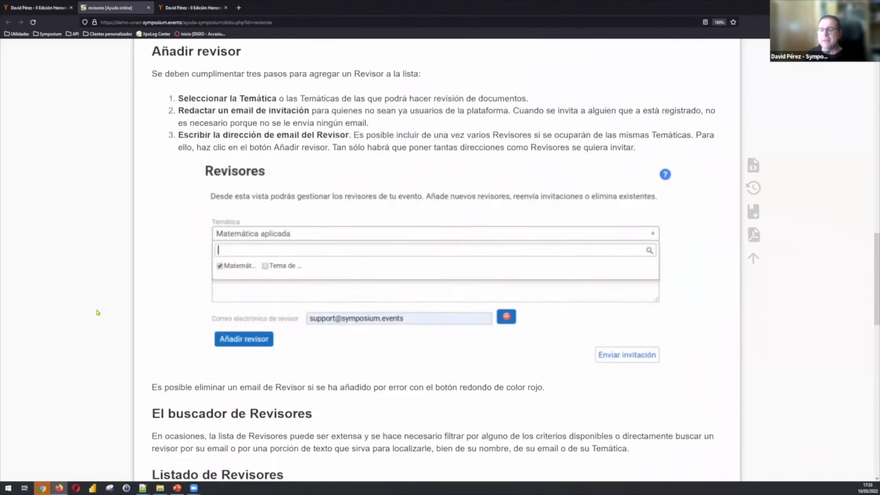
scroll(97, 313, down, 4)
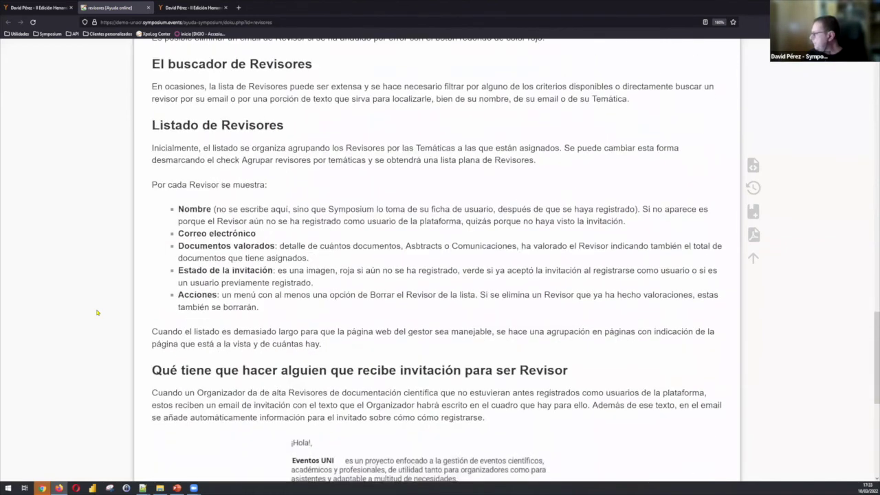
scroll(97, 313, down, 2)
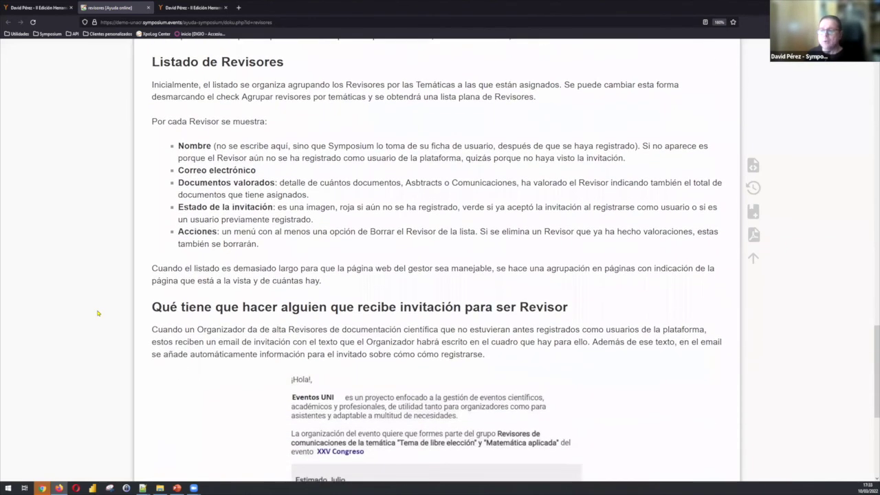
scroll(97, 313, down, 2)
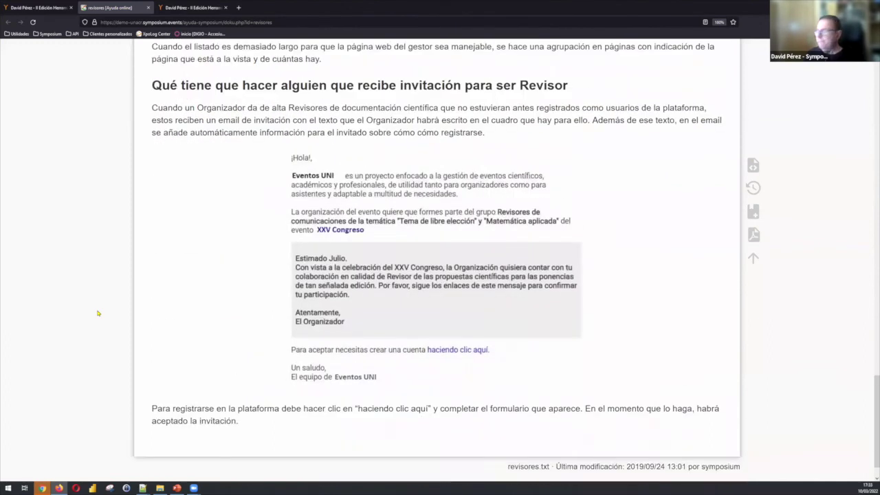
scroll(97, 313, up, 2)
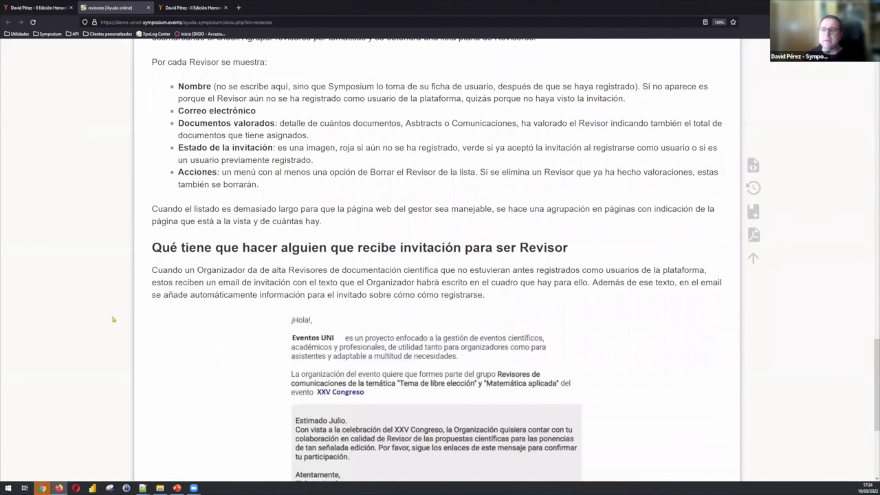
scroll(108, 304, up, 15)
scroll(108, 298, up, 5)
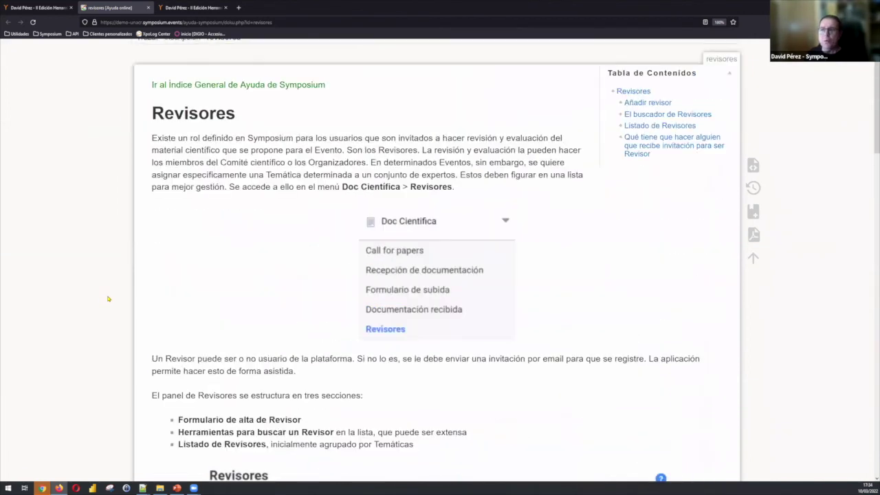
key(ctrl+Page_Up)
scroll(306, 270, down, 2)
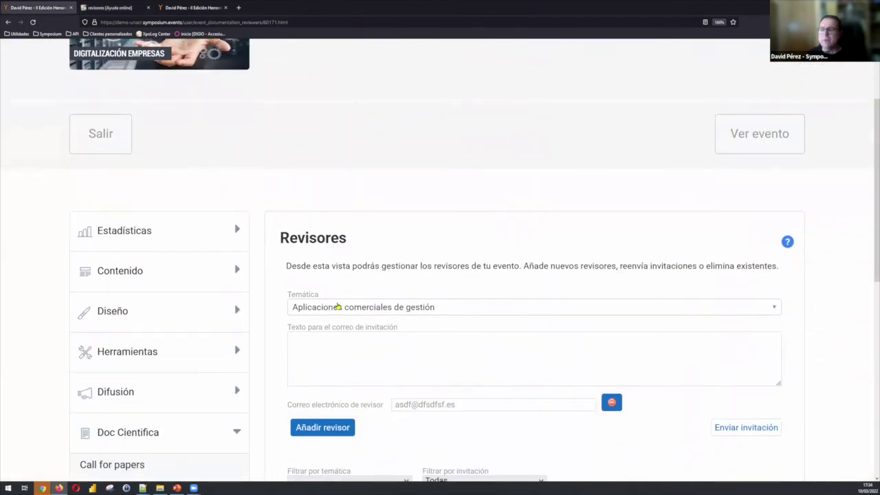
Select Temática General and deselect Aplicaciones comerciales de gestión in the reviewer's Temática list.
click(337, 302)
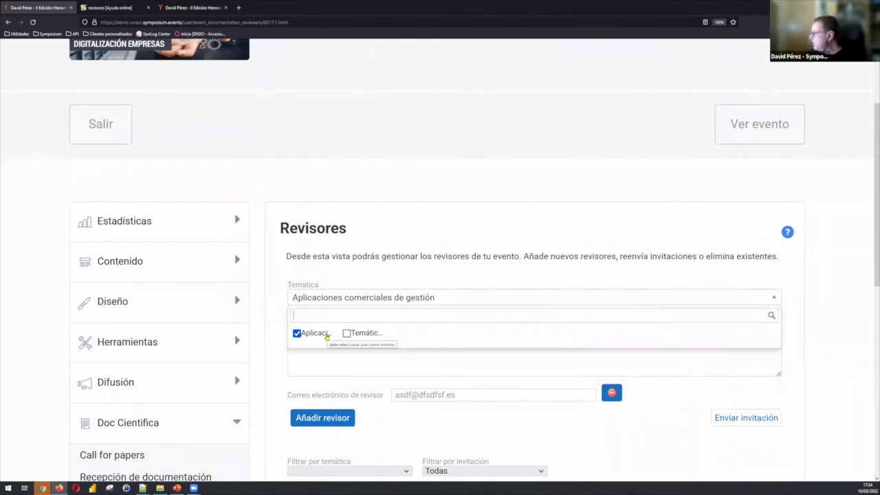
click(358, 334)
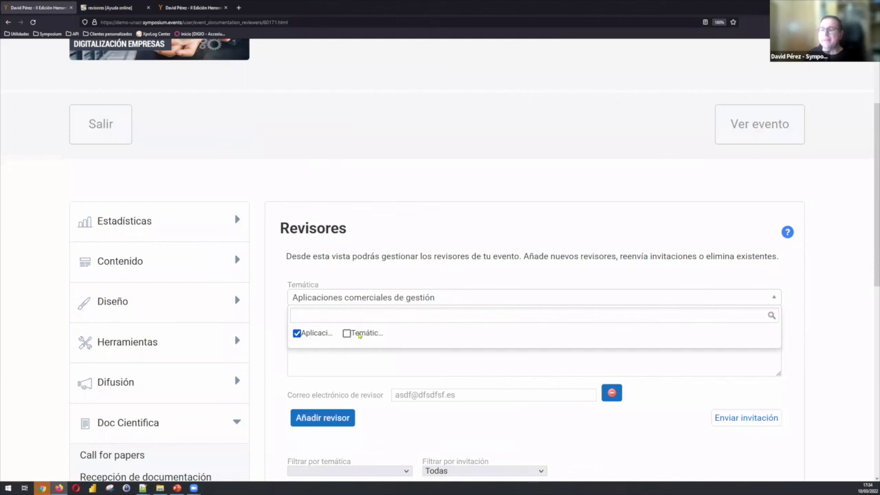
click(302, 335)
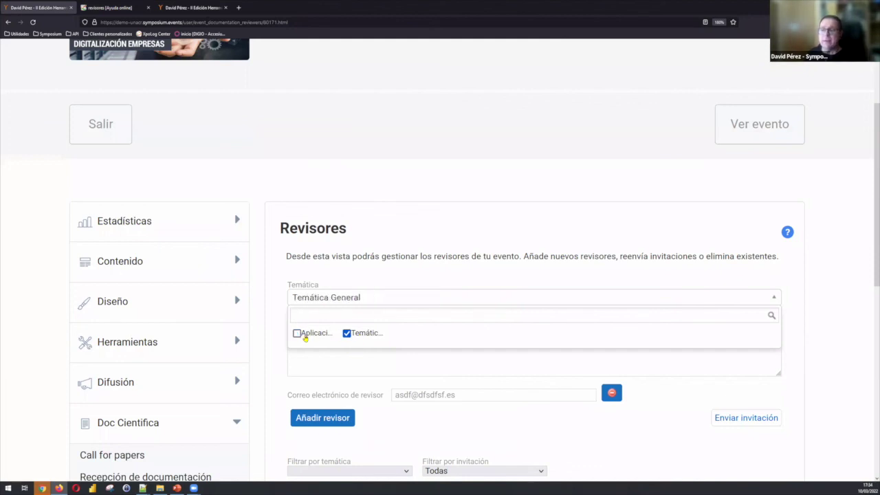
click(274, 365)
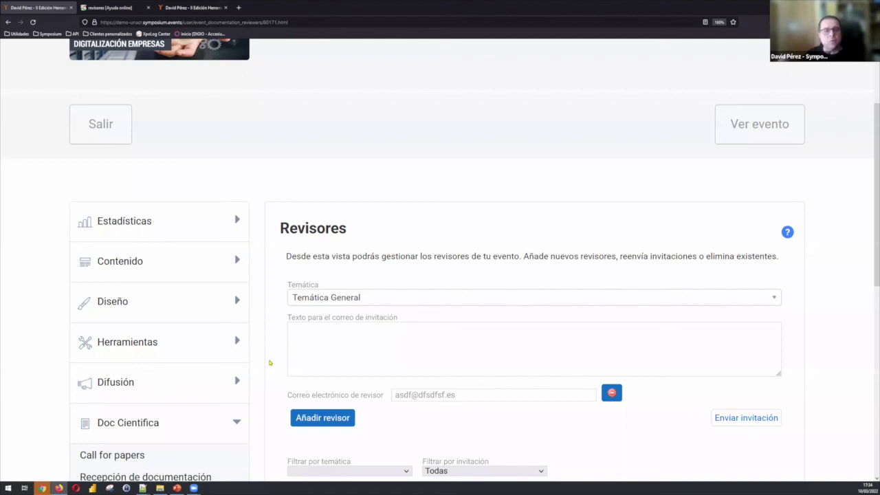
scroll(252, 295, down, 3)
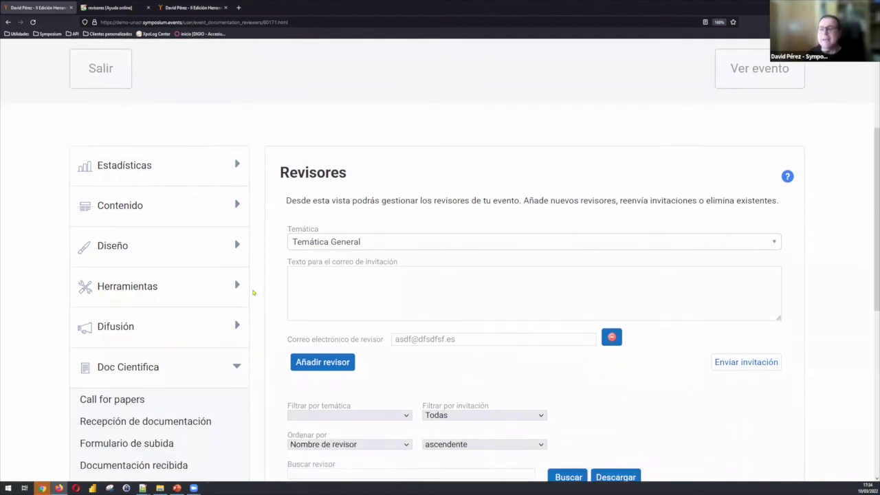
scroll(252, 293, down, 2)
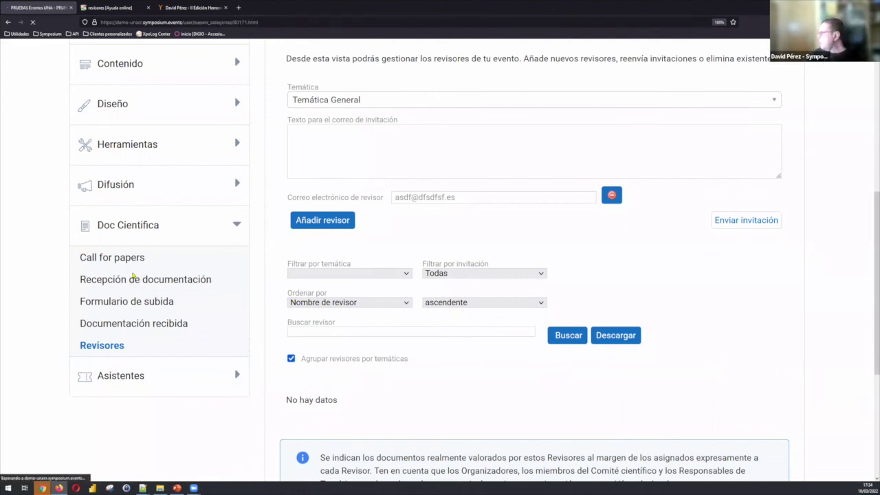
Enable the 'Revisión individual' option in the Temática General topic's settings.
scroll(465, 218, down, 10)
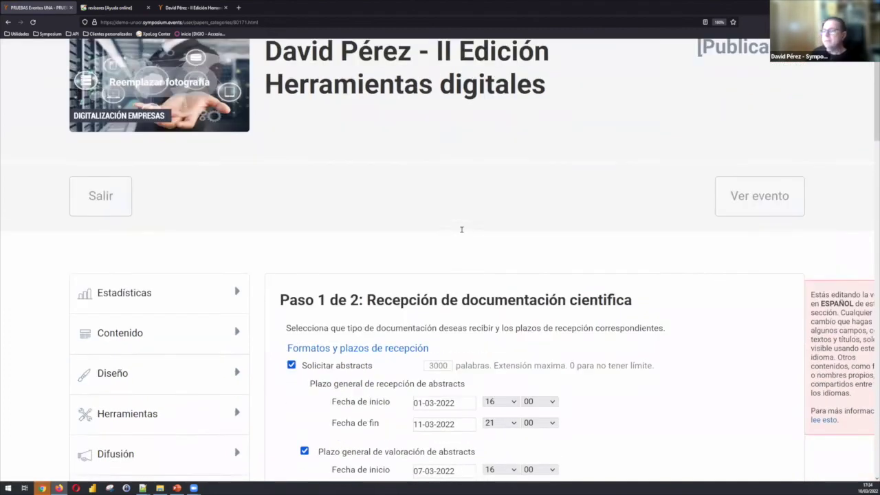
scroll(466, 225, down, 2)
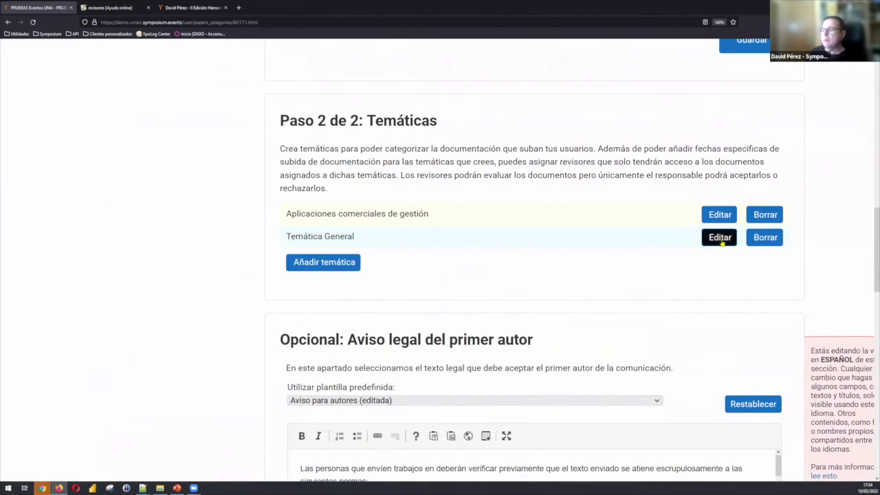
click(721, 237)
scroll(214, 259, down, 2)
scroll(209, 255, down, 3)
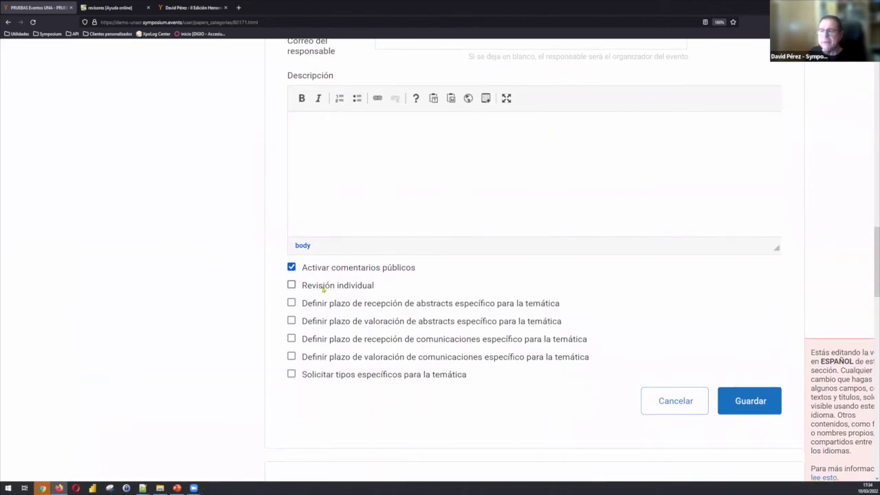
drag(323, 286, 380, 288)
click(291, 284)
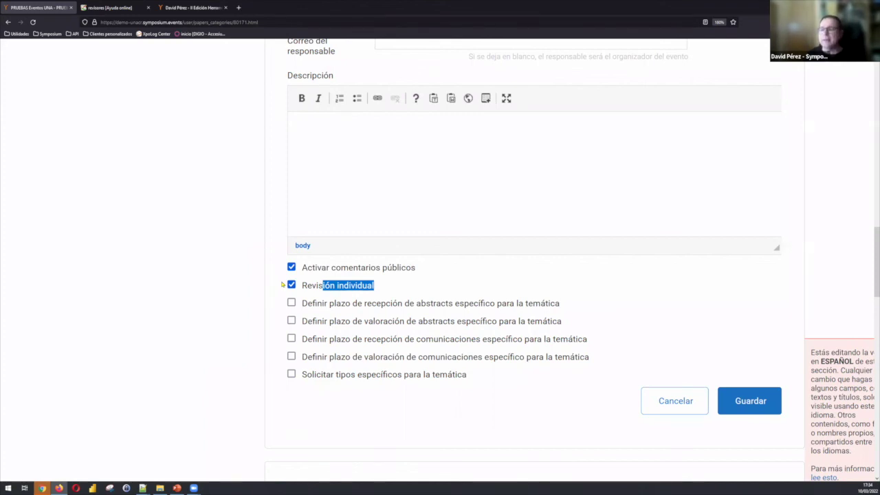
click(282, 284)
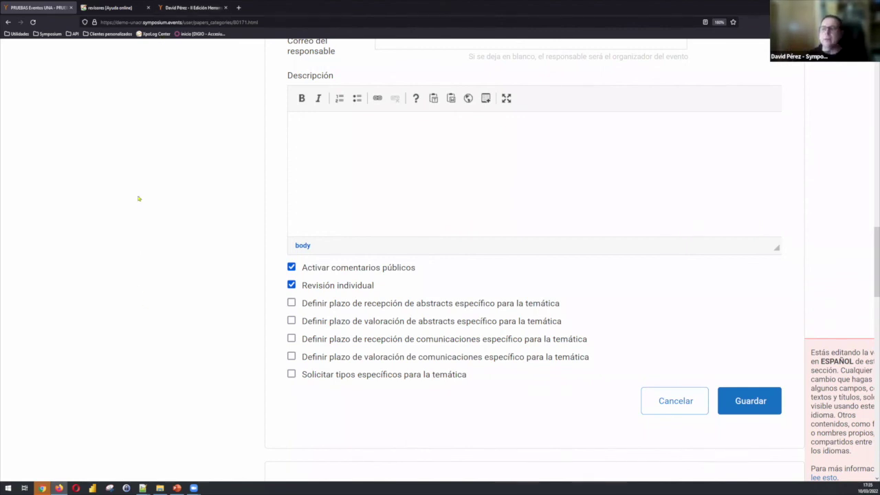
Go to Contenido > Programa / Webinar and view the Programa and Salas de webinar sections.
scroll(137, 198, up, 15)
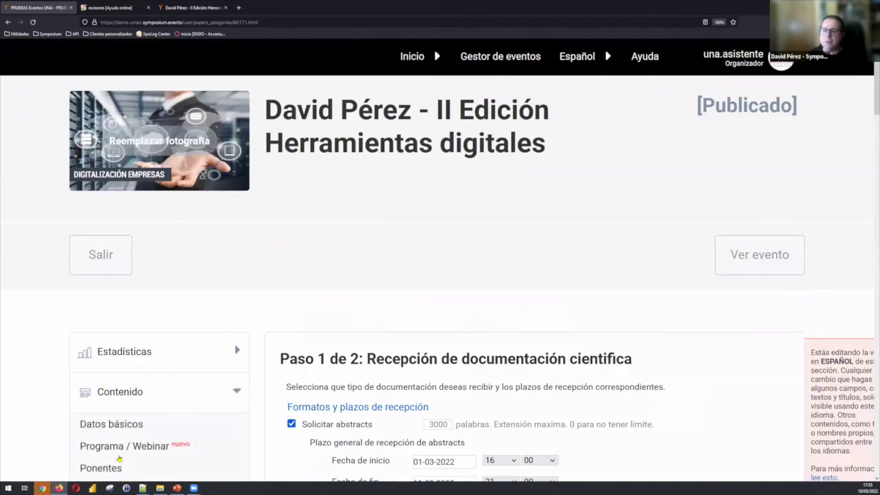
click(121, 448)
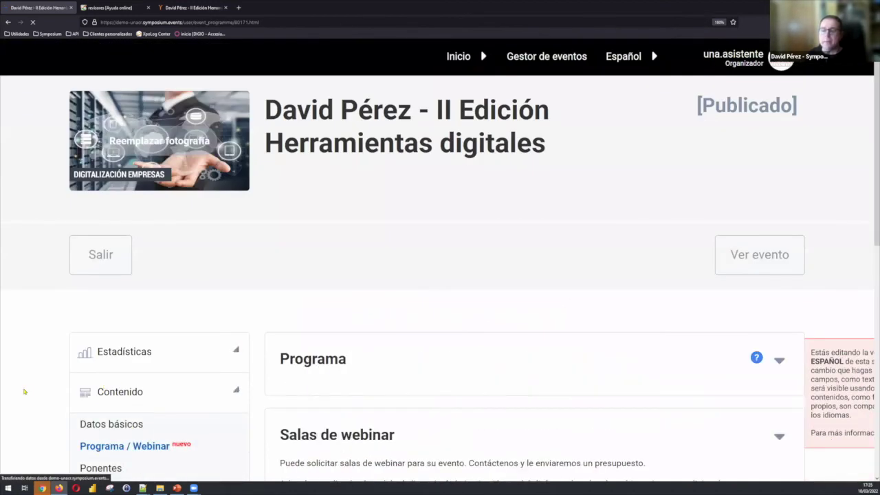
scroll(26, 386, down, 2)
scroll(28, 387, down, 5)
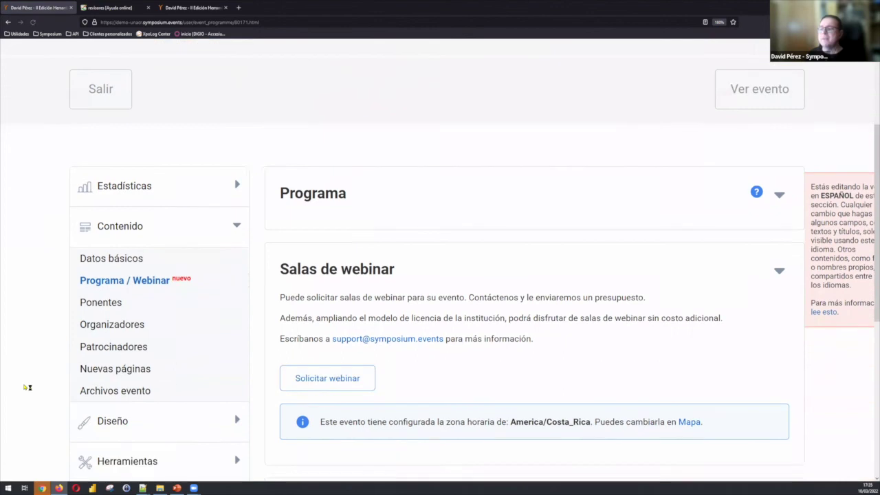